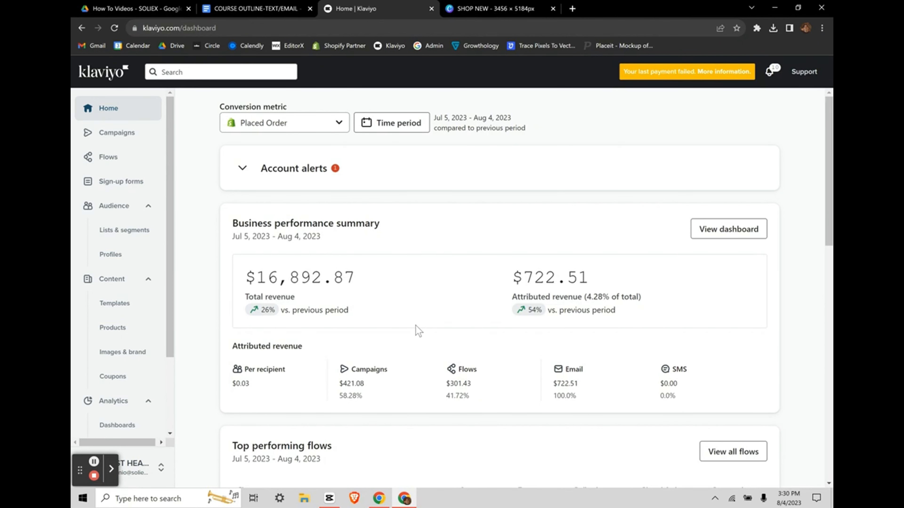
# Step: Reload the Klaviyo dashboard so total revenue shows $16,922.87, then go to Campaigns
pyautogui.click(130, 109)
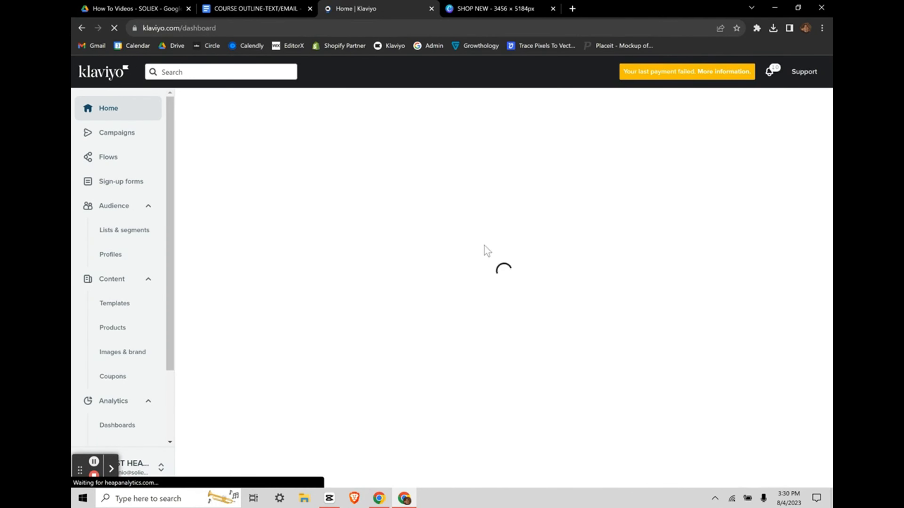
pyautogui.scroll(-3, 341, 263)
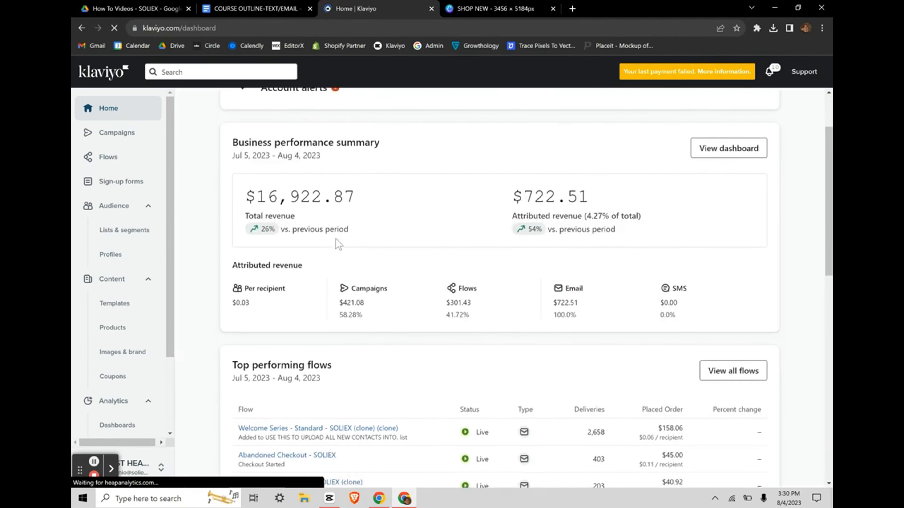
pyautogui.scroll(-12, 335, 239)
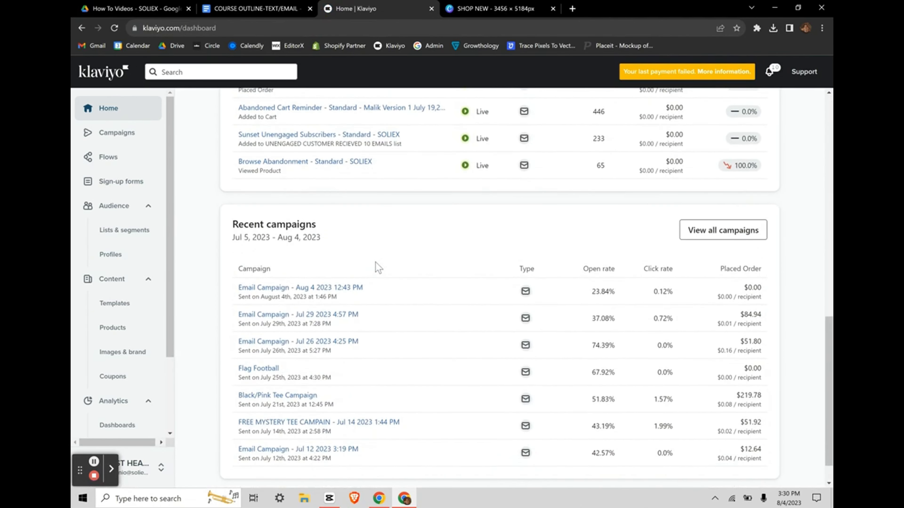
pyautogui.scroll(-1, 375, 262)
pyautogui.scroll(15, 375, 263)
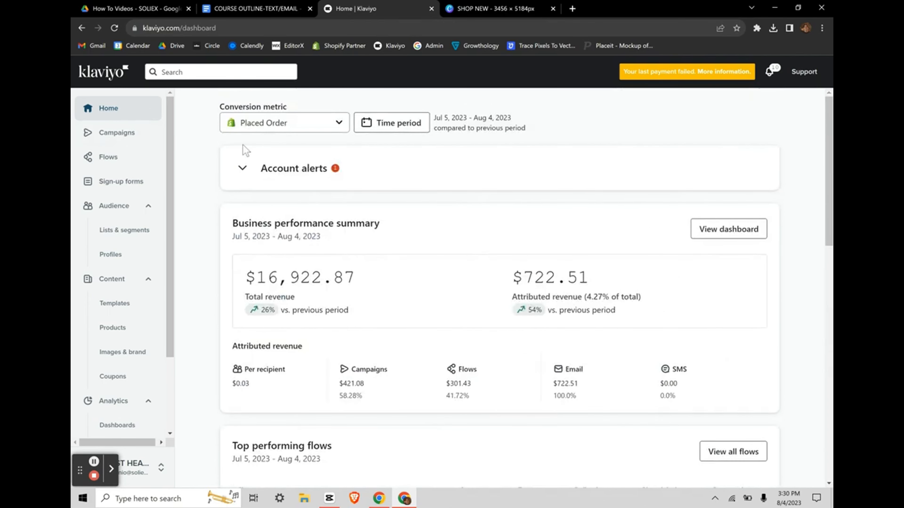
pyautogui.click(127, 135)
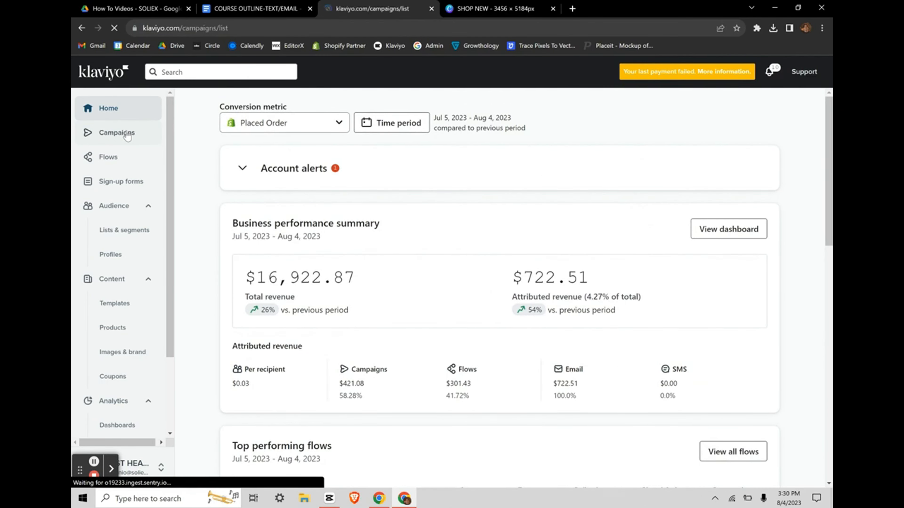
# Step: Dismiss a stray context menu, review the email campaigns list, then go to Flows
pyautogui.rightClick(353, 176)
pyautogui.click(313, 180)
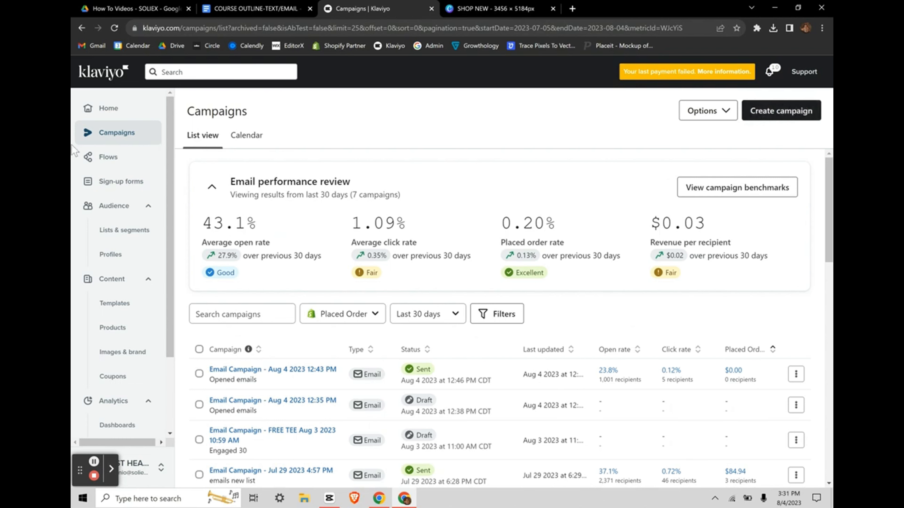
pyautogui.scroll(-2, 372, 296)
pyautogui.scroll(2, 372, 296)
pyautogui.click(108, 157)
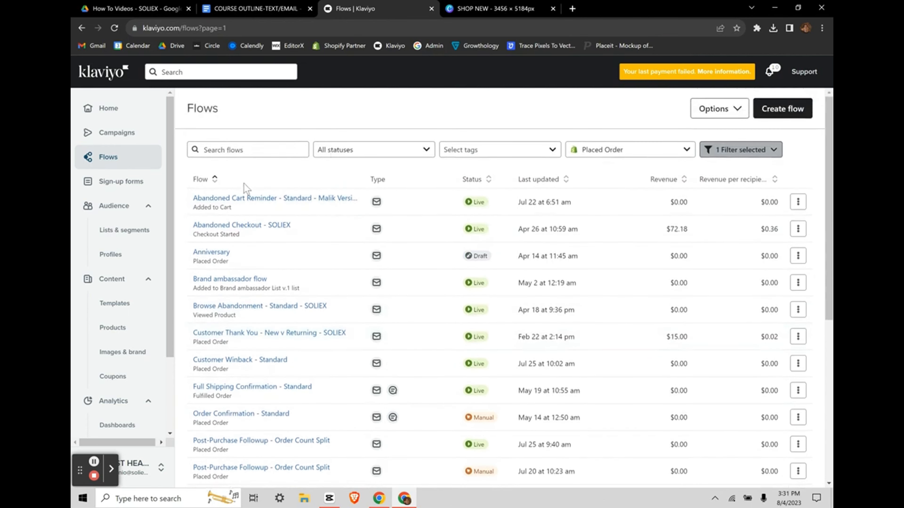
# Step: Show Sign-up forms listing the Multi-step offer popup and live Sign-Up embed form
pyautogui.click(103, 183)
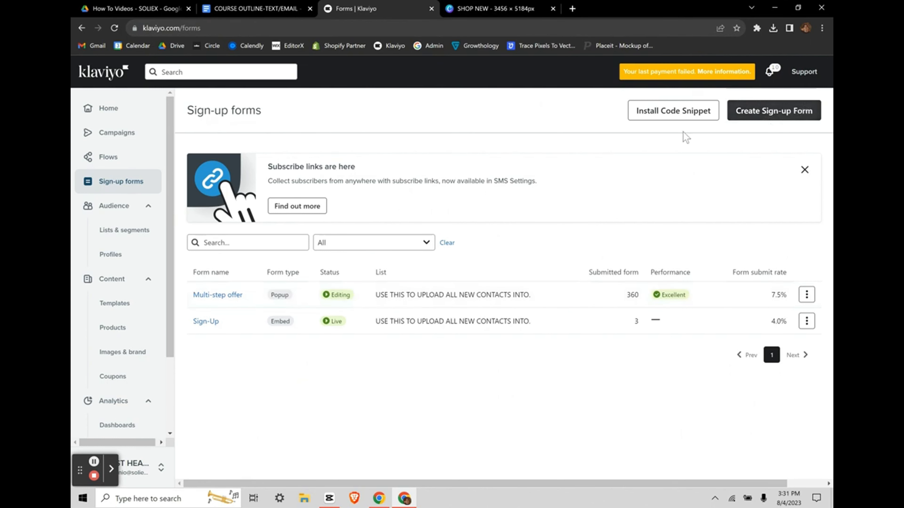
# Step: Review Lists & segments with member counts, then go to Profiles
pyautogui.click(97, 210)
pyautogui.click(96, 209)
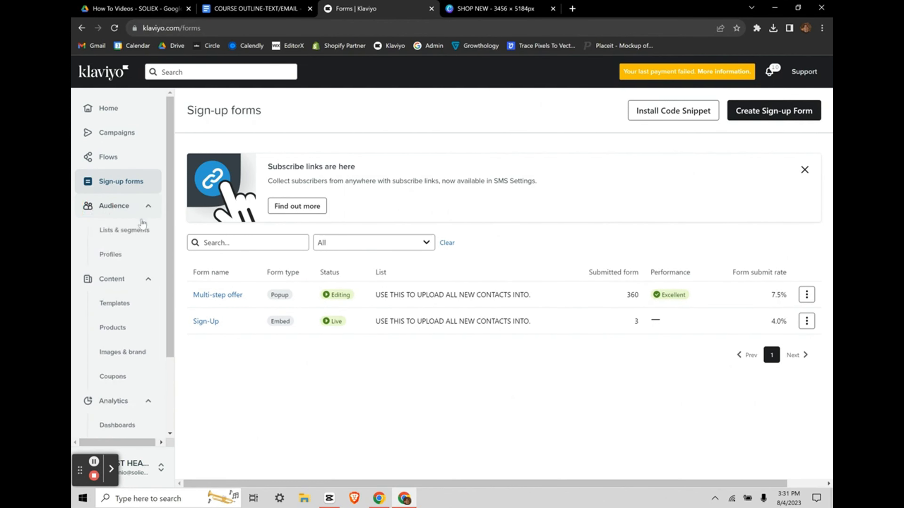
pyautogui.click(124, 230)
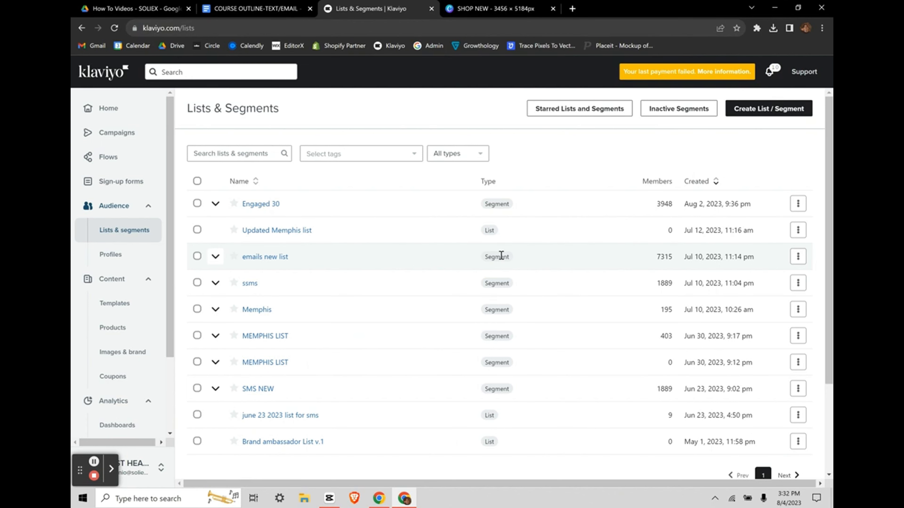
pyautogui.scroll(-4, 500, 255)
pyautogui.scroll(4, 500, 255)
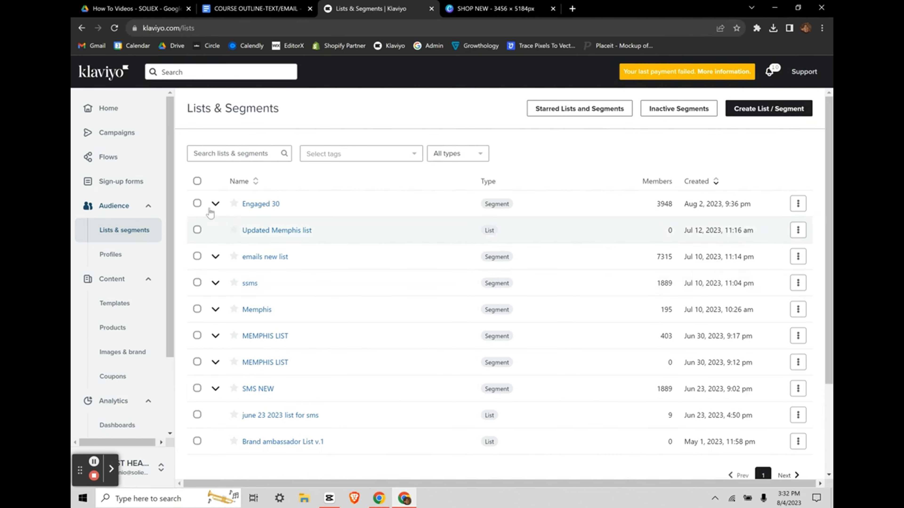
pyautogui.click(137, 253)
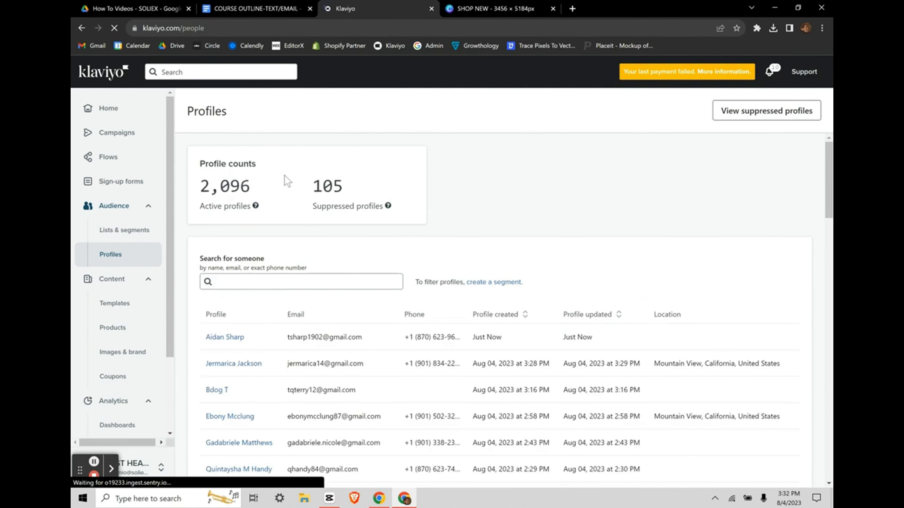
# Step: Highlight the 7,317 active and 700 suppressed profile counts
pyautogui.moveTo(199, 186); pyautogui.dragTo(370, 195)
pyautogui.click(370, 195)
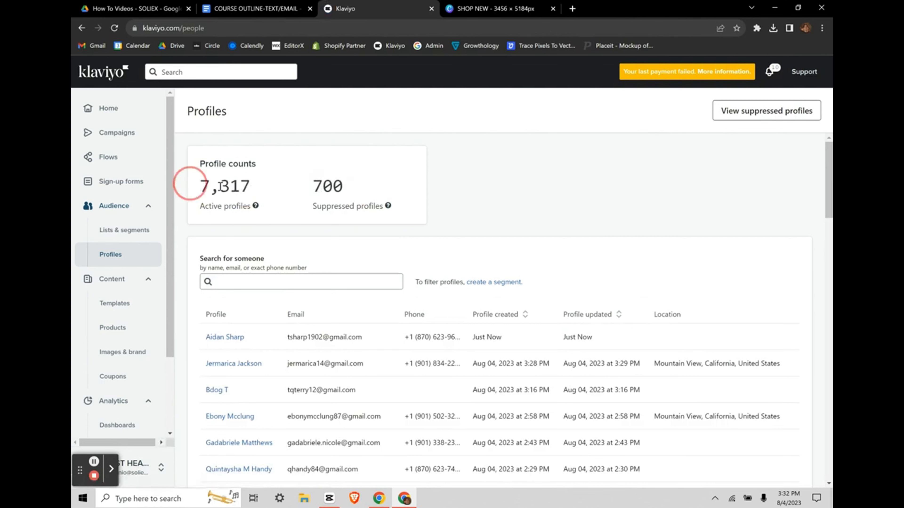
pyautogui.moveTo(187, 178); pyautogui.dragTo(376, 193)
pyautogui.click(258, 193)
pyautogui.click(323, 180)
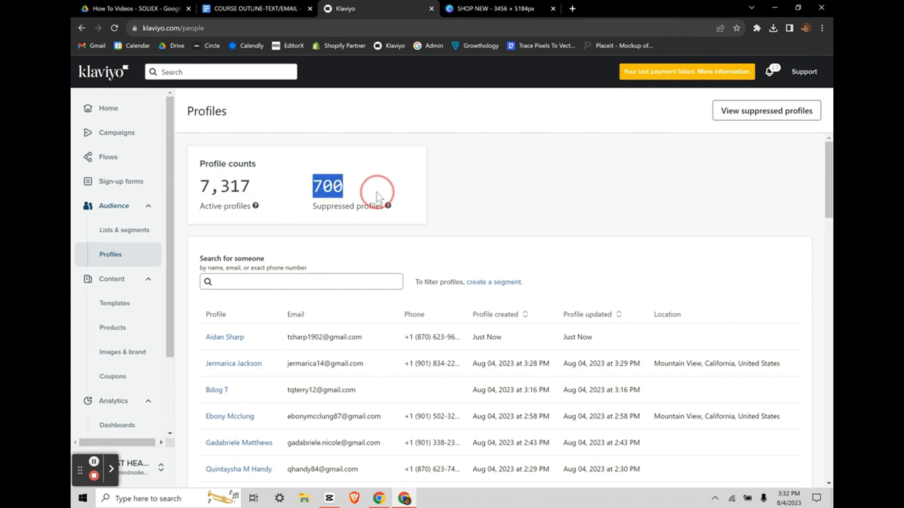
pyautogui.click(290, 179)
pyautogui.doubleClick(314, 186)
pyautogui.click(306, 188)
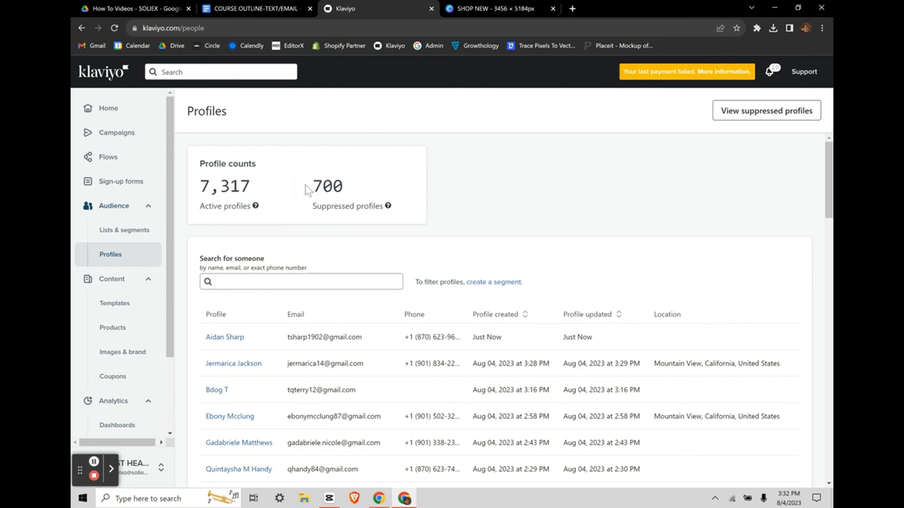
pyautogui.moveTo(307, 188); pyautogui.dragTo(355, 187)
pyautogui.click(355, 186)
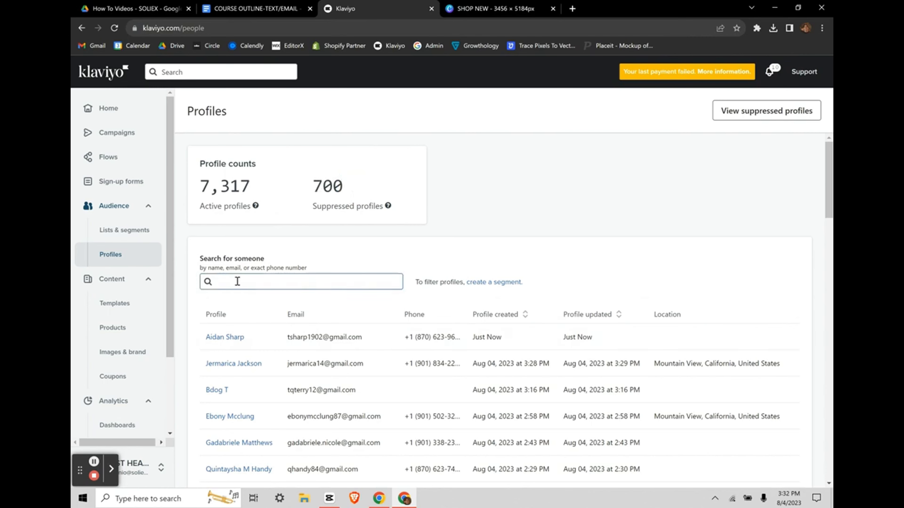
# Step: Click into the profile search box, then go to the email Templates page
pyautogui.scroll(-10, 356, 359)
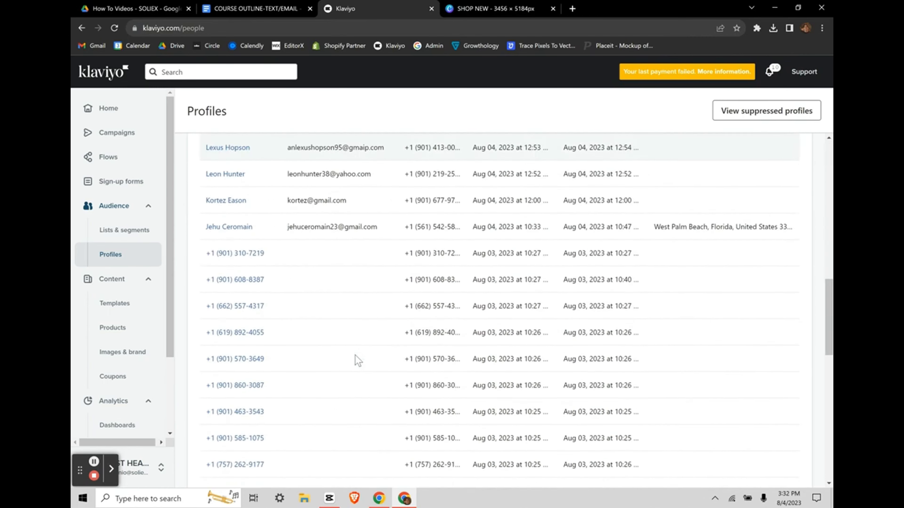
pyautogui.scroll(10, 356, 359)
pyautogui.click(281, 281)
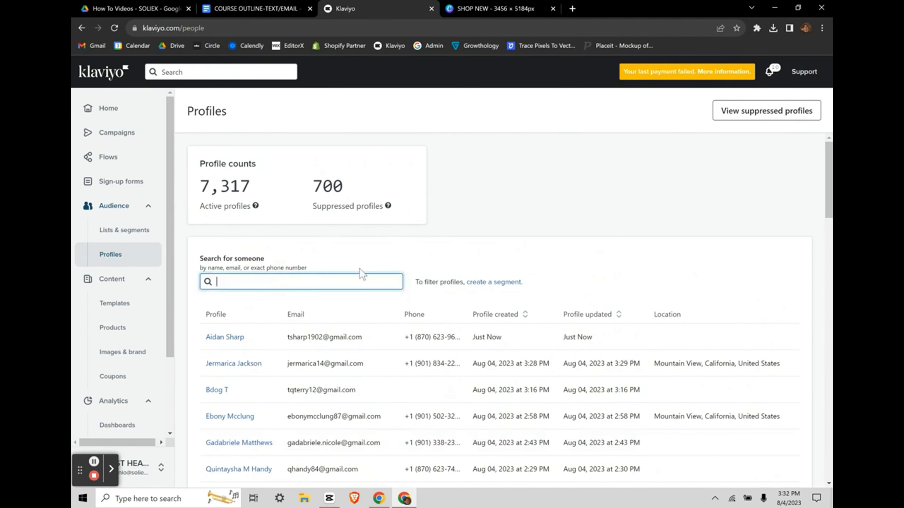
pyautogui.scroll(-1, 367, 389)
pyautogui.scroll(1, 367, 389)
pyautogui.click(100, 309)
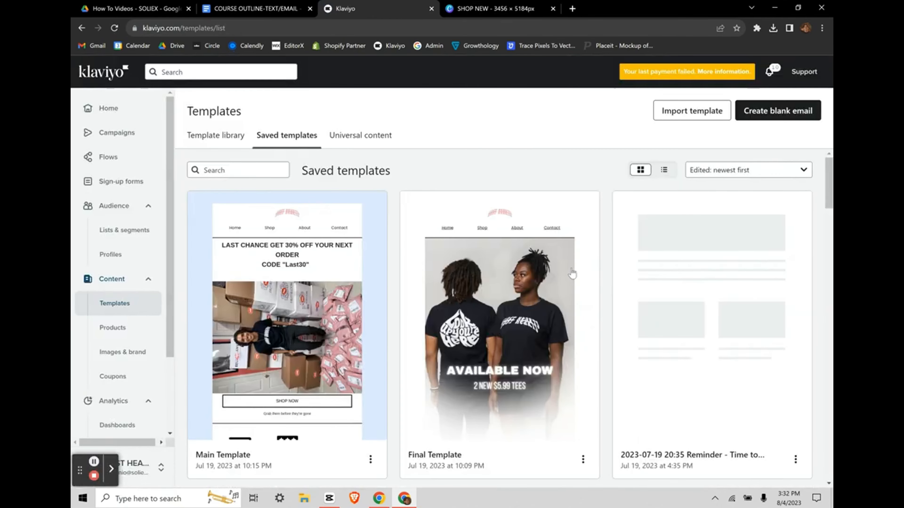
# Step: Scroll through the saved templates, including Main Template and Final Template
pyautogui.scroll(-1, 608, 249)
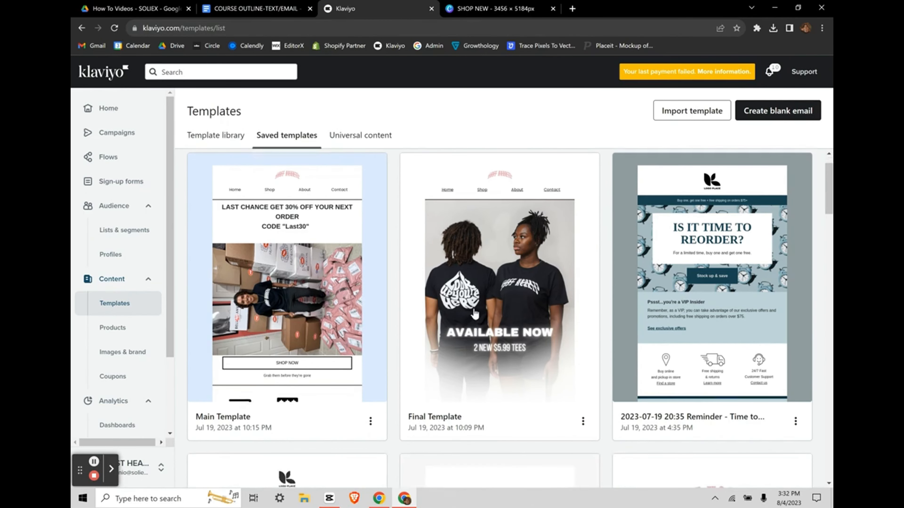
pyautogui.scroll(-1, 515, 332)
pyautogui.scroll(2, 522, 266)
pyautogui.scroll(-2, 522, 266)
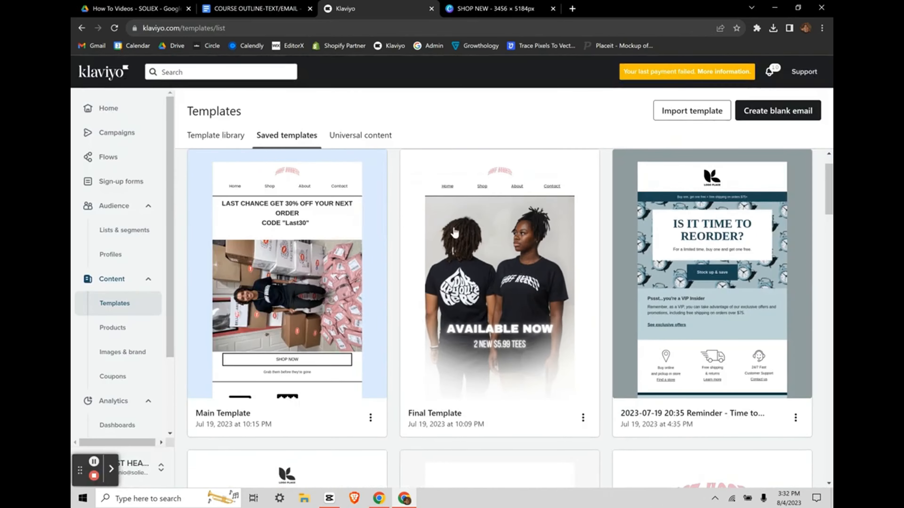
pyautogui.scroll(-1, 506, 320)
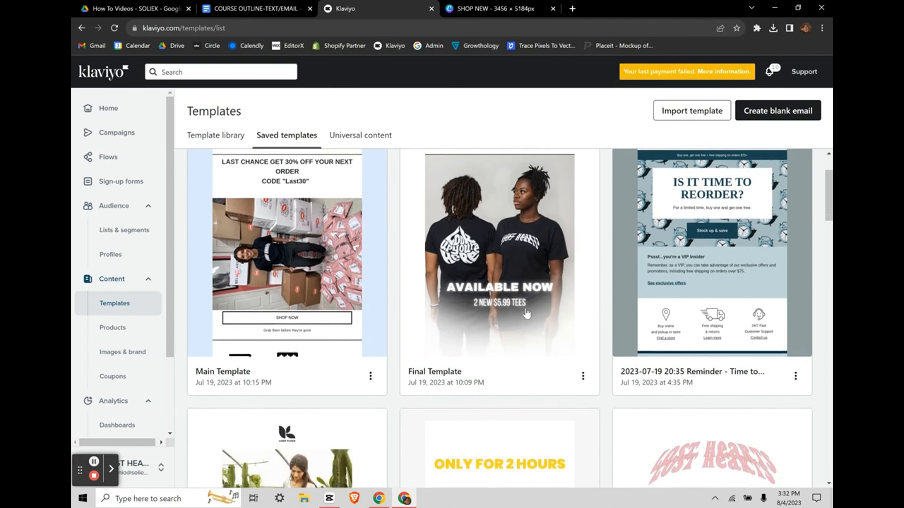
pyautogui.scroll(2, 483, 306)
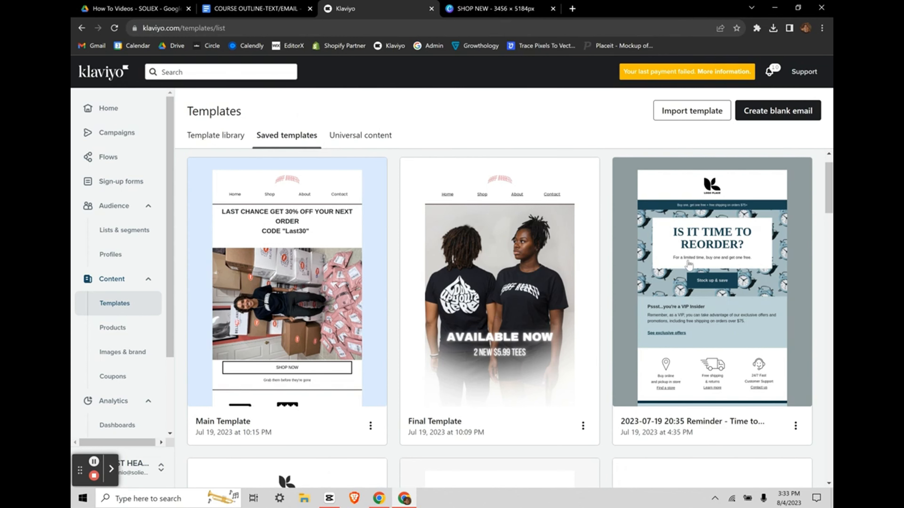
pyautogui.scroll(-8, 494, 312)
pyautogui.scroll(7, 494, 312)
pyautogui.scroll(2, 676, 171)
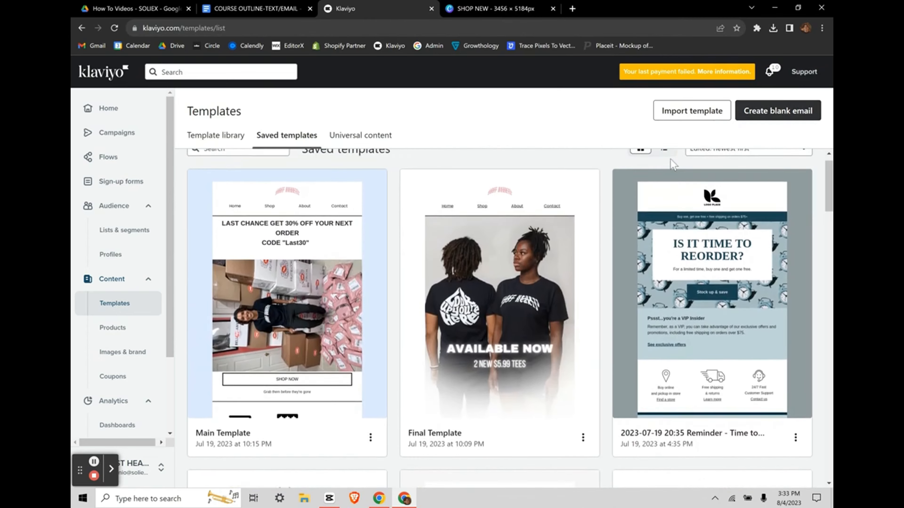
# Step: Switch between Template library, Saved templates and Universal content, ending on Template library
pyautogui.click(209, 135)
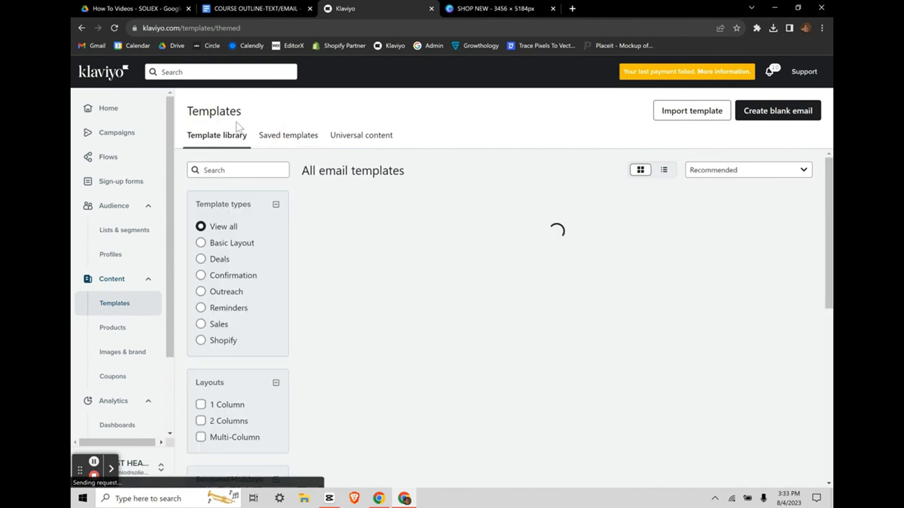
pyautogui.scroll(-10, 533, 350)
pyautogui.scroll(10, 533, 352)
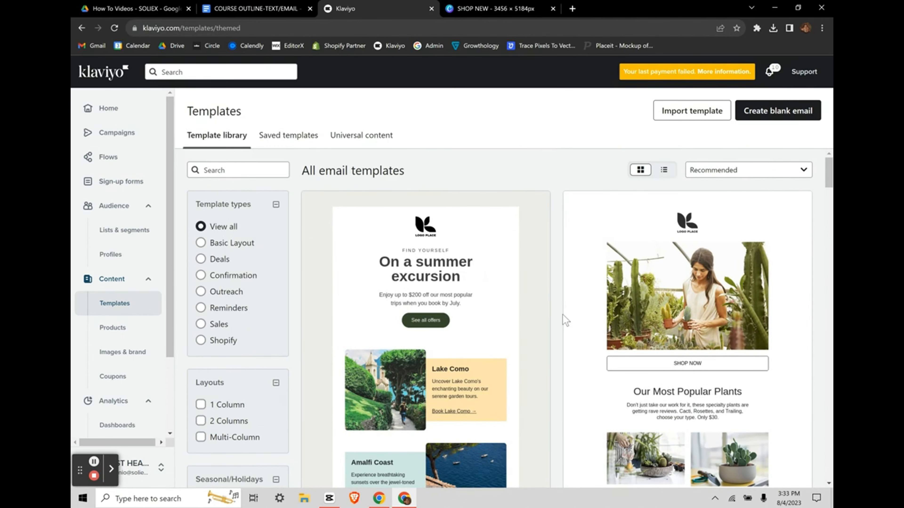
pyautogui.click(274, 134)
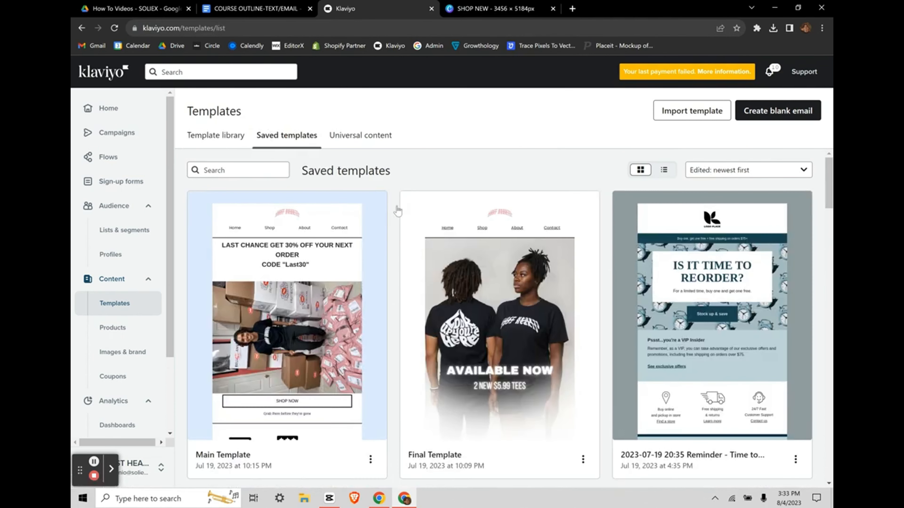
pyautogui.click(195, 137)
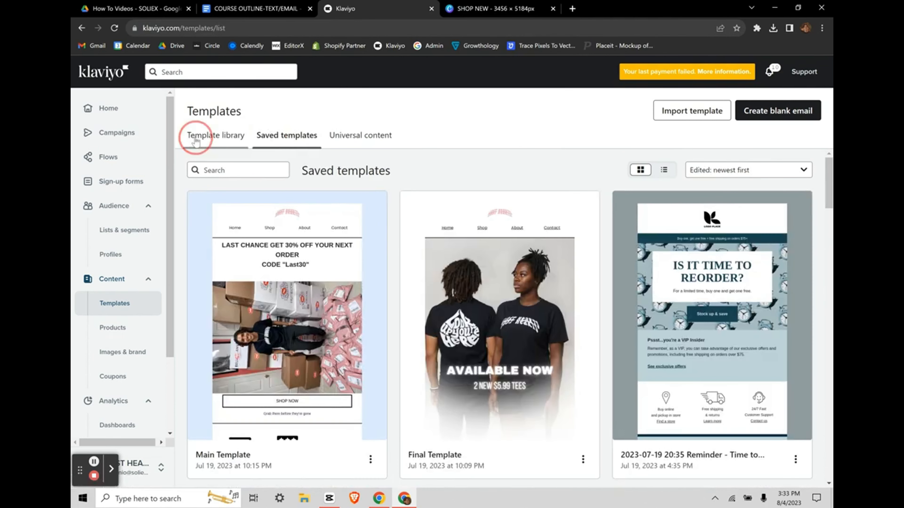
pyautogui.scroll(-11, 547, 307)
pyautogui.scroll(11, 547, 307)
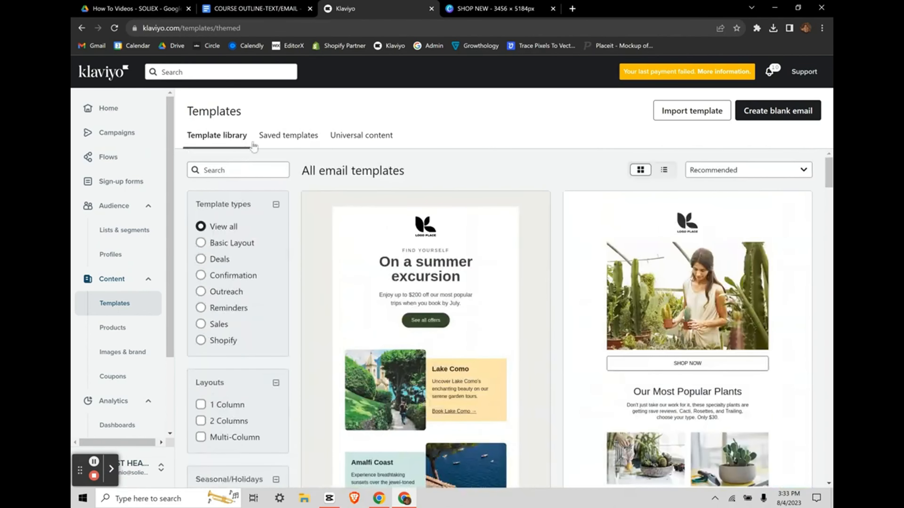
pyautogui.click(362, 143)
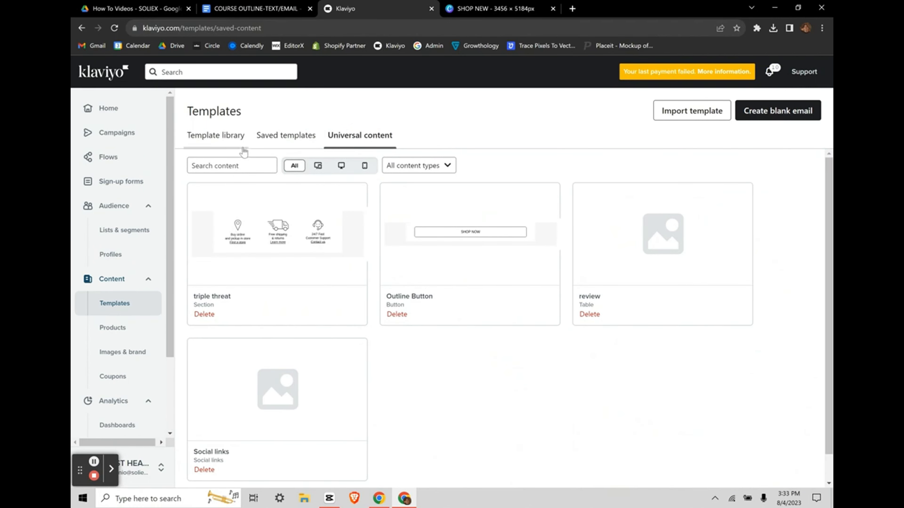
pyautogui.click(215, 137)
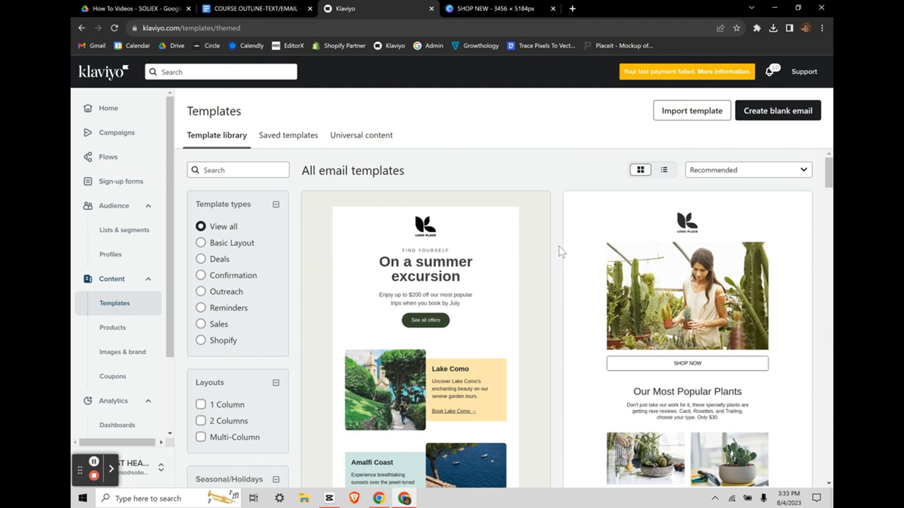
pyautogui.scroll(-1, 560, 246)
pyautogui.scroll(1, 560, 246)
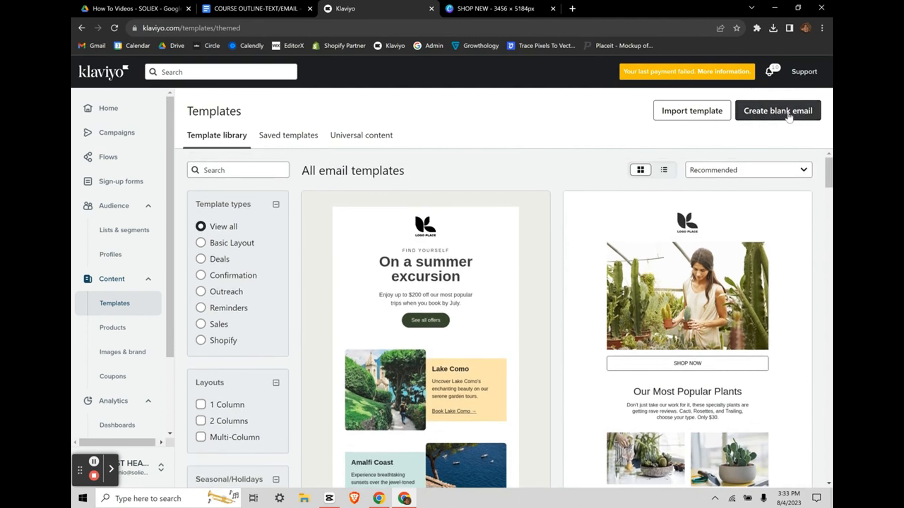
# Step: Browse the store's product catalog
pyautogui.click(111, 331)
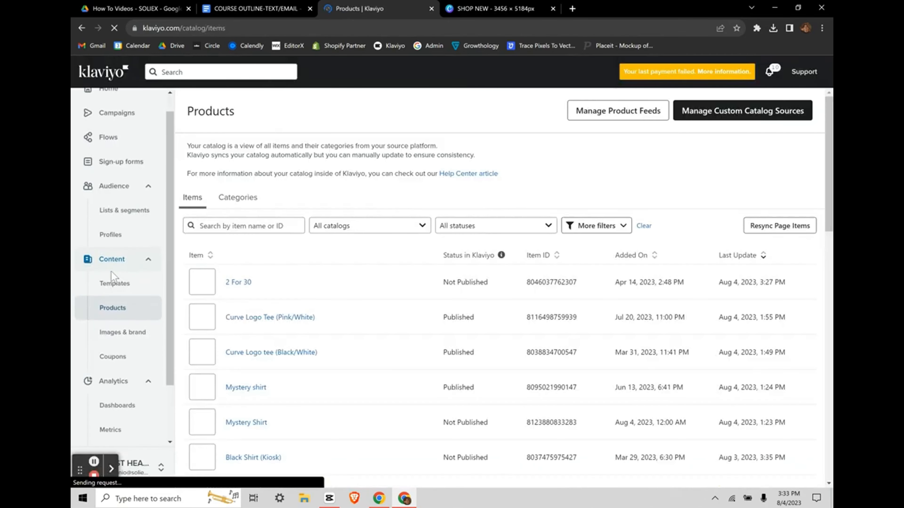
pyautogui.scroll(-6, 341, 256)
pyautogui.scroll(6, 342, 246)
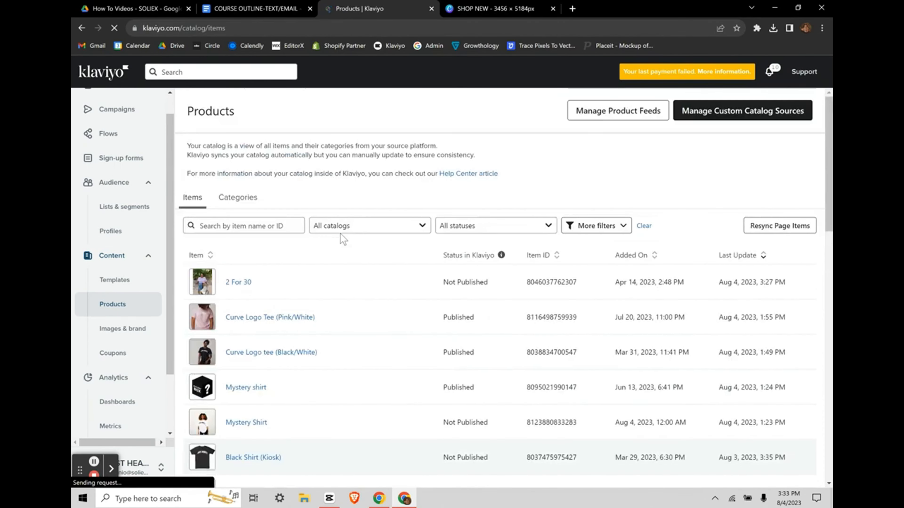
# Step: Look over Images & brand's Brand and Fonts tabs, then show Coupons with welcome20
pyautogui.click(118, 330)
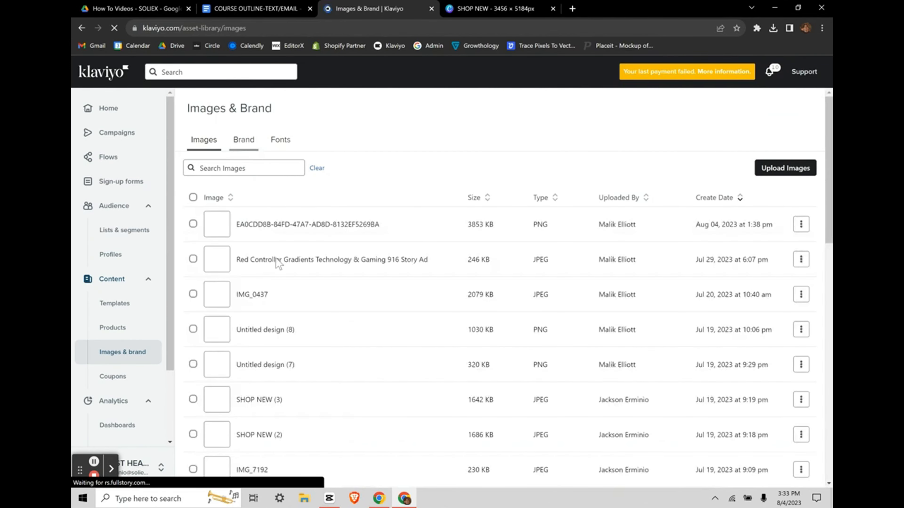
pyautogui.click(243, 145)
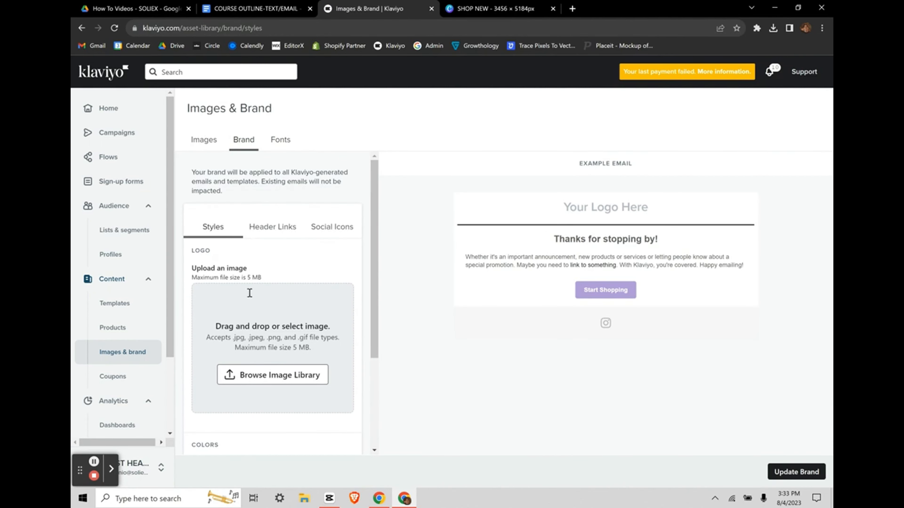
pyautogui.click(280, 139)
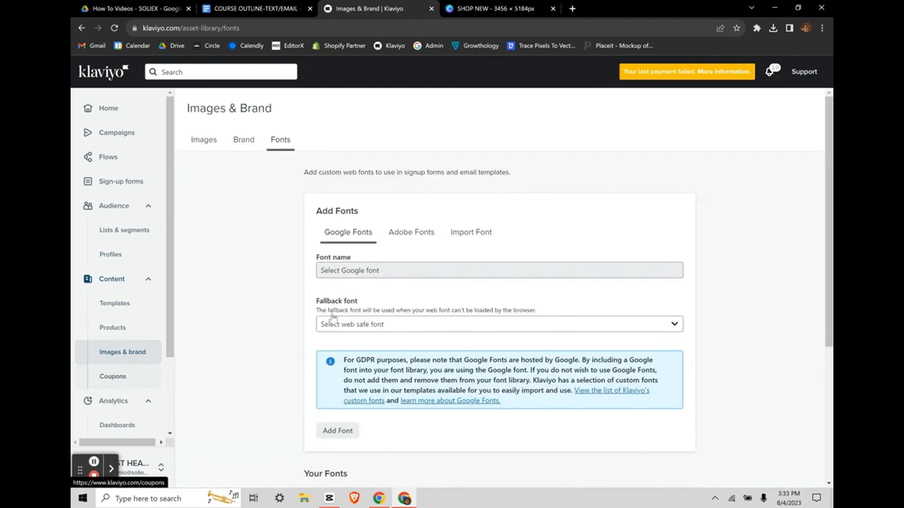
pyautogui.scroll(-3, 118, 302)
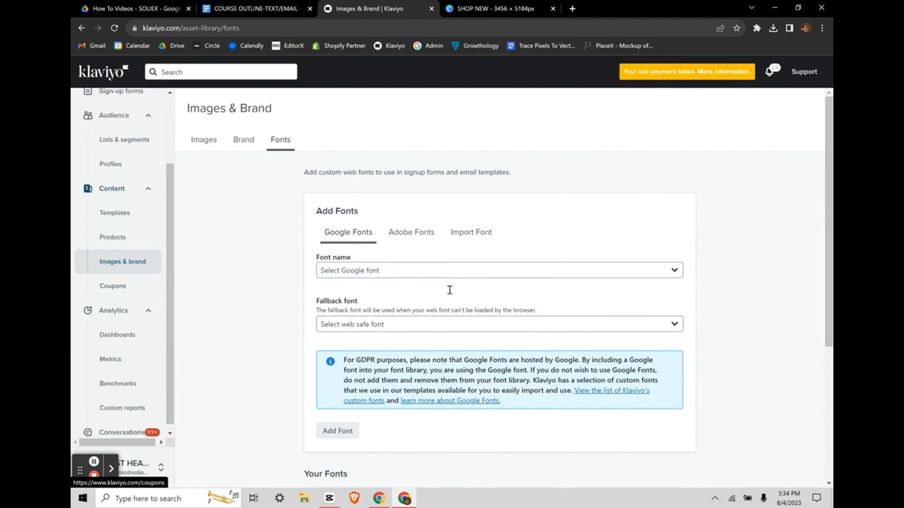
pyautogui.click(112, 279)
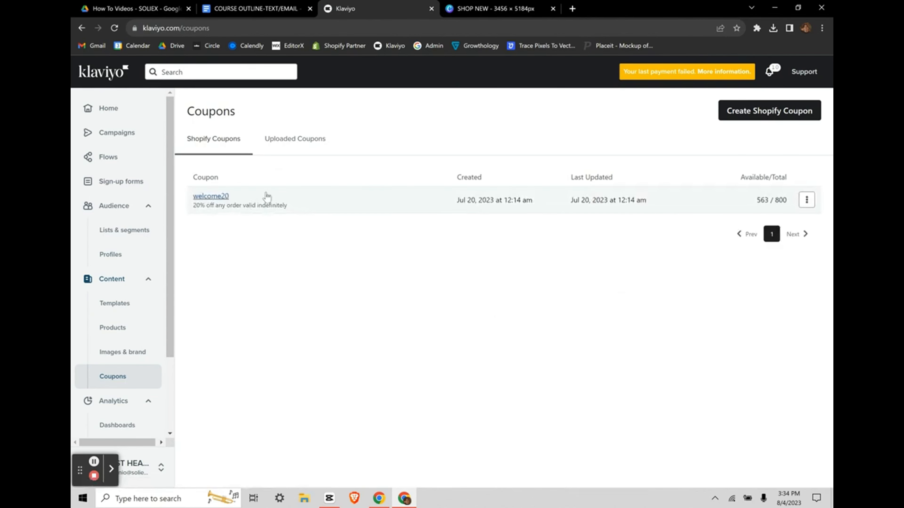
# Step: Open the welcome20 coupon, then show Analytics Dashboards with Overview and Business review
pyautogui.click(266, 196)
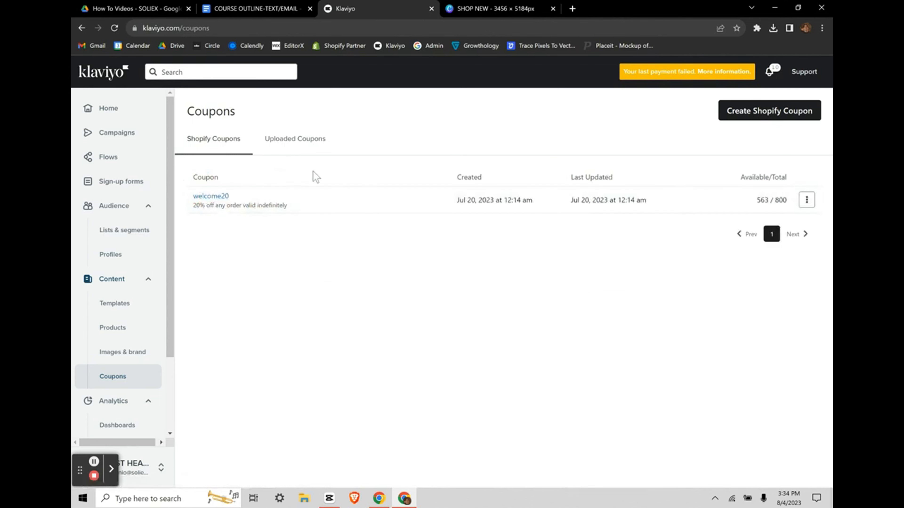
pyautogui.scroll(-2, 141, 320)
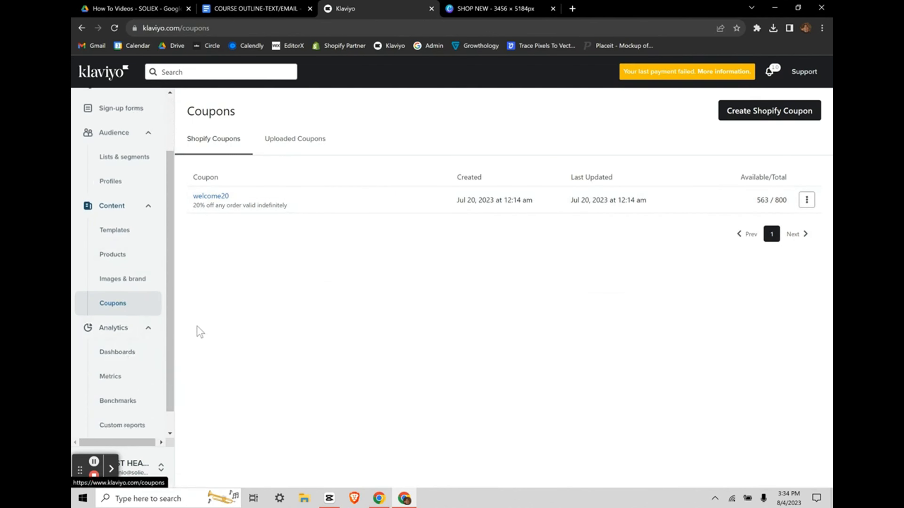
pyautogui.scroll(-1, 169, 322)
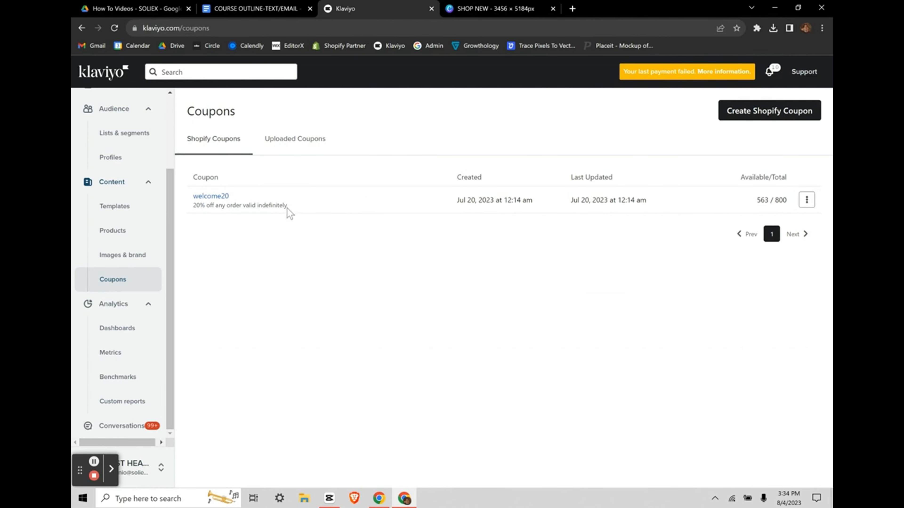
pyautogui.click(111, 329)
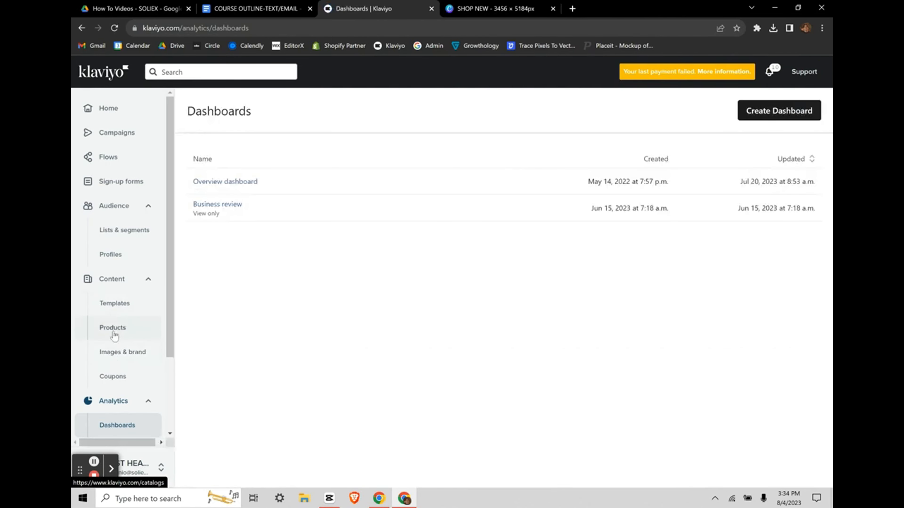
pyautogui.scroll(-1, 113, 347)
pyautogui.scroll(-1, 114, 348)
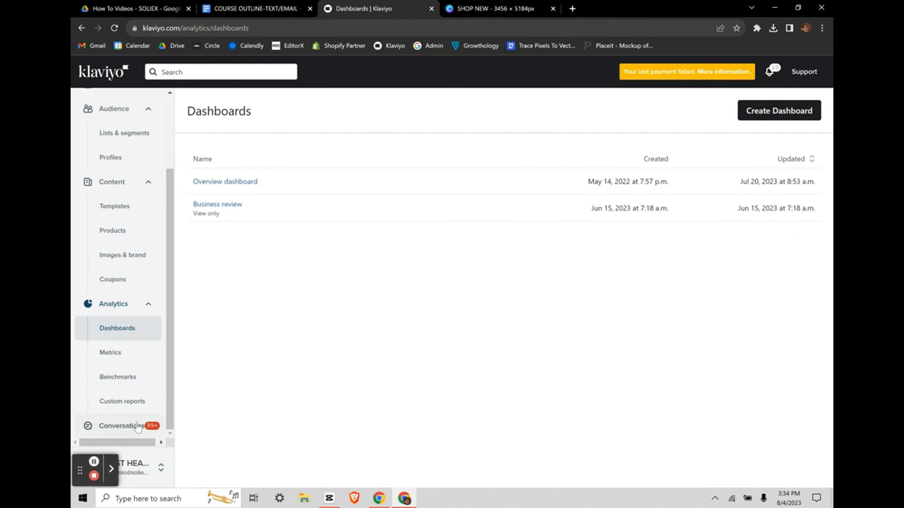
# Step: Scroll through the SMS conversations inbox
pyautogui.click(123, 426)
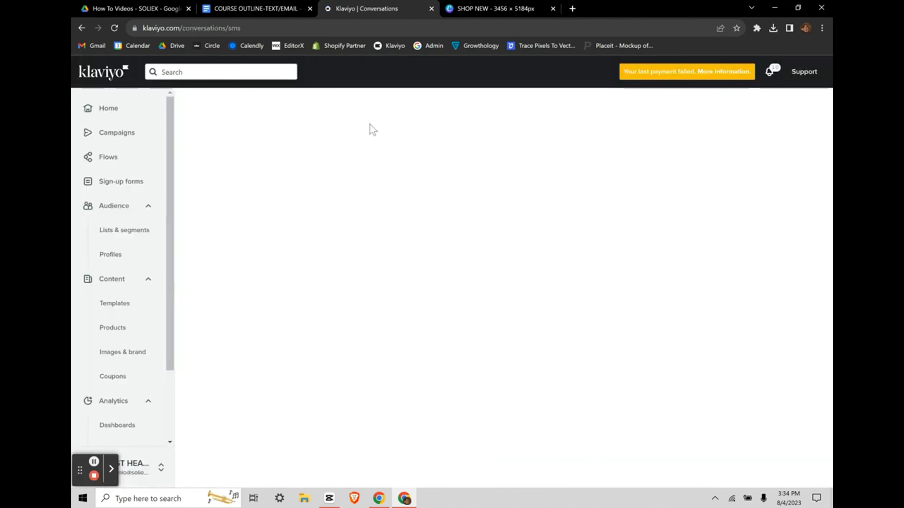
pyautogui.scroll(-2, 245, 319)
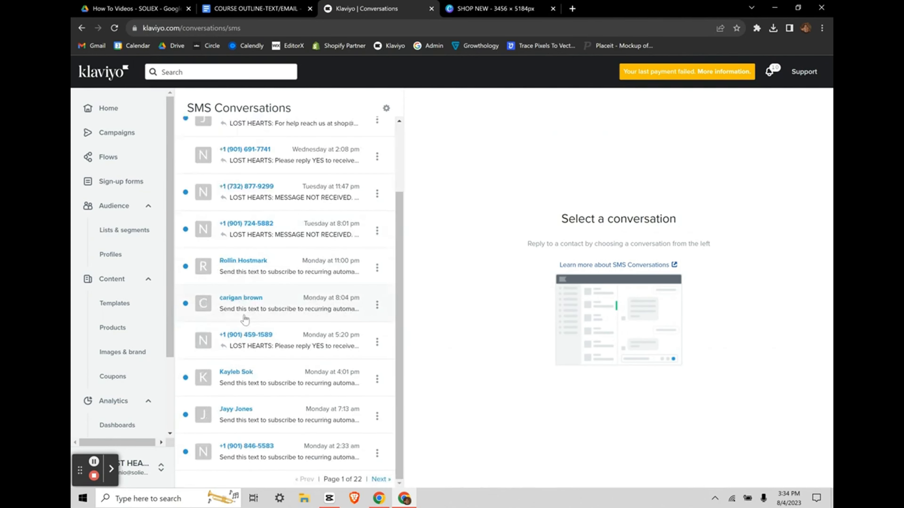
pyautogui.scroll(2, 245, 319)
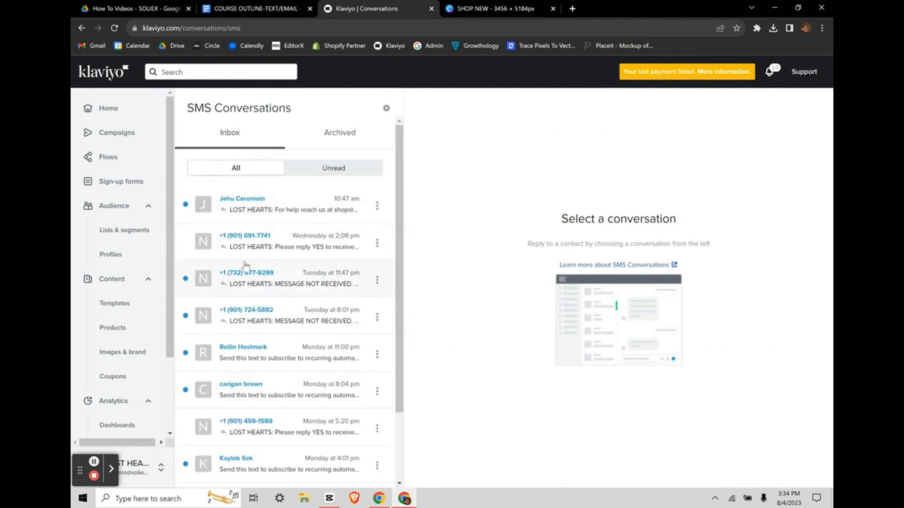
pyautogui.scroll(-2, 293, 296)
pyautogui.scroll(2, 292, 297)
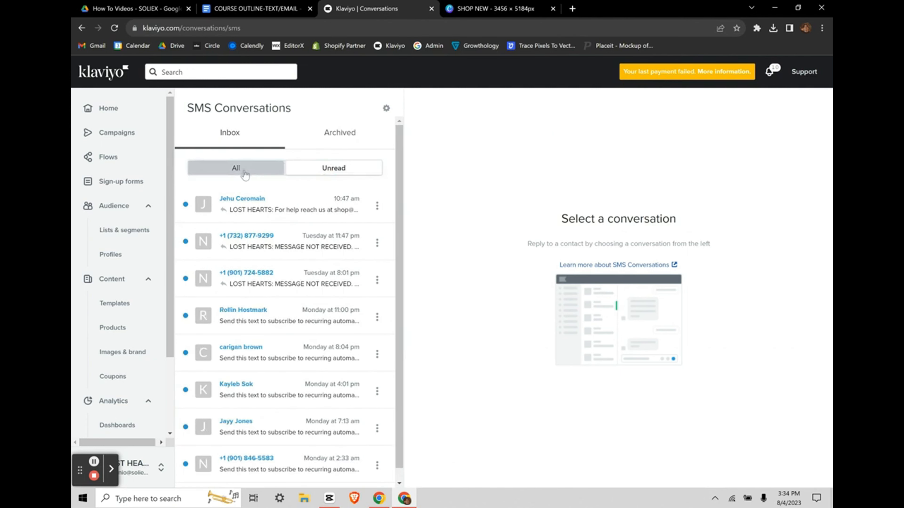
pyautogui.scroll(-2, 207, 360)
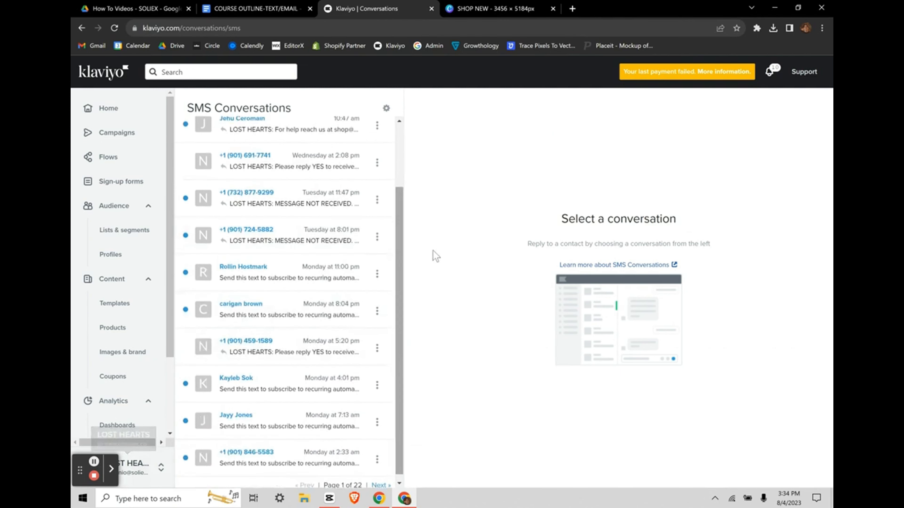
pyautogui.scroll(2, 285, 242)
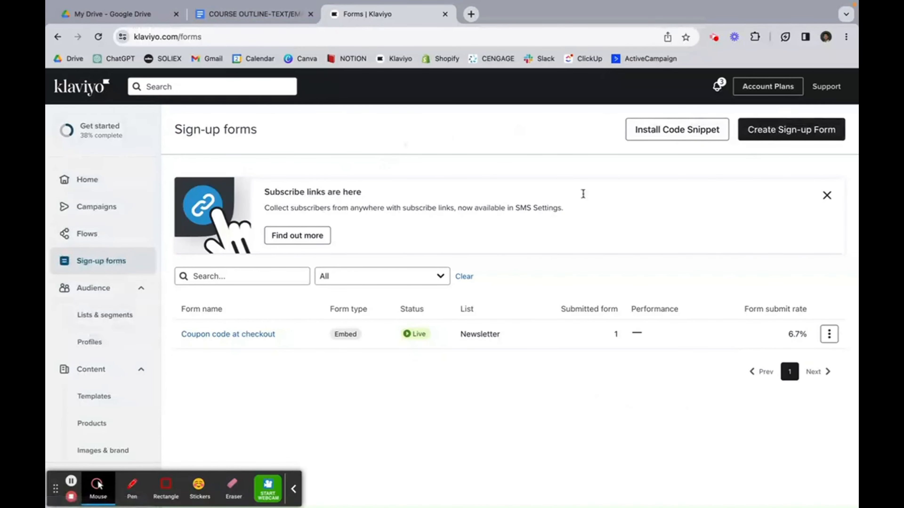
# Step: Start a new sign-up form and filter the templates to Embed forms
pyautogui.click(809, 127)
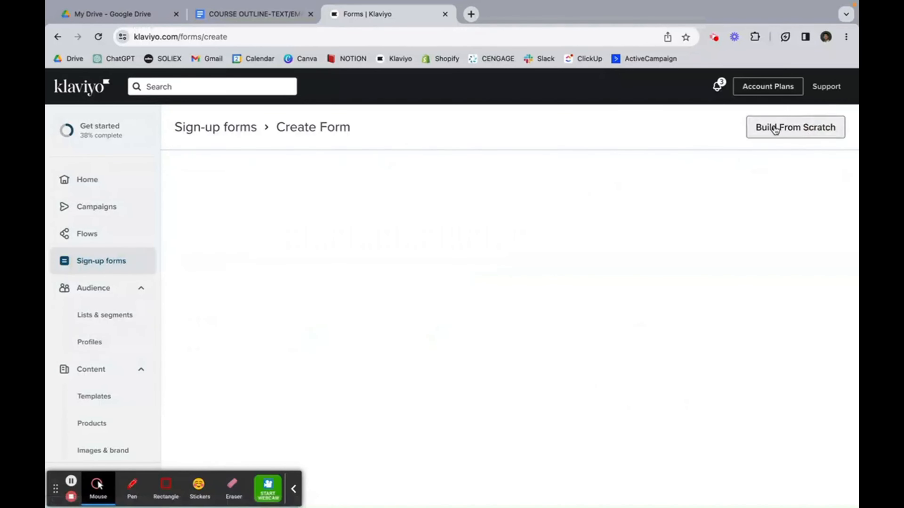
pyautogui.scroll(-1, 391, 228)
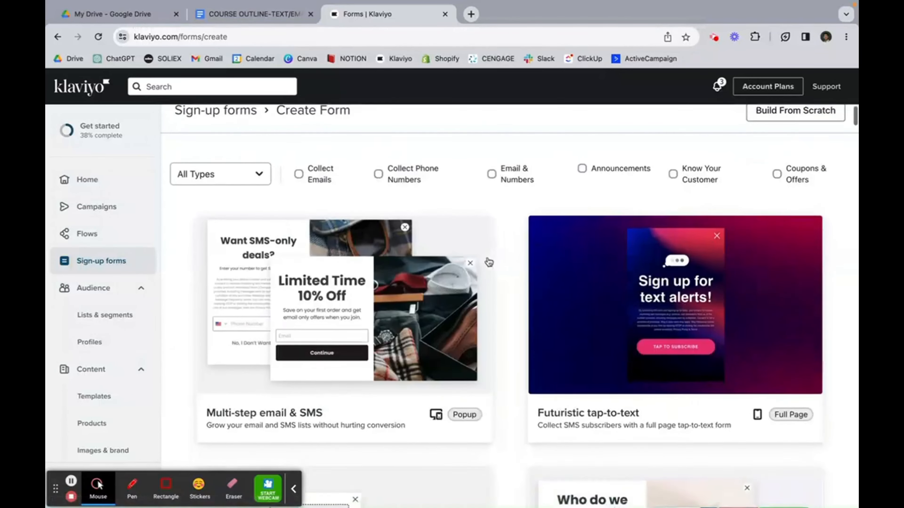
pyautogui.click(232, 172)
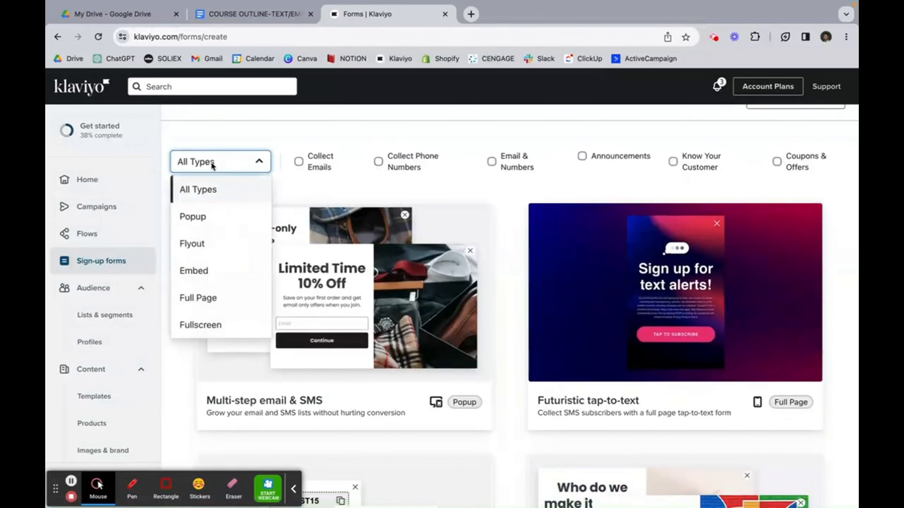
pyautogui.click(188, 271)
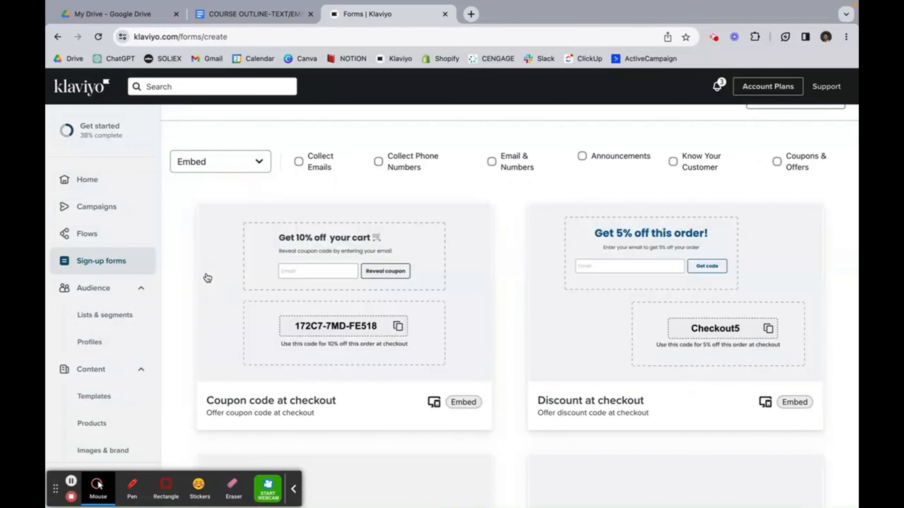
pyautogui.scroll(-5, 463, 293)
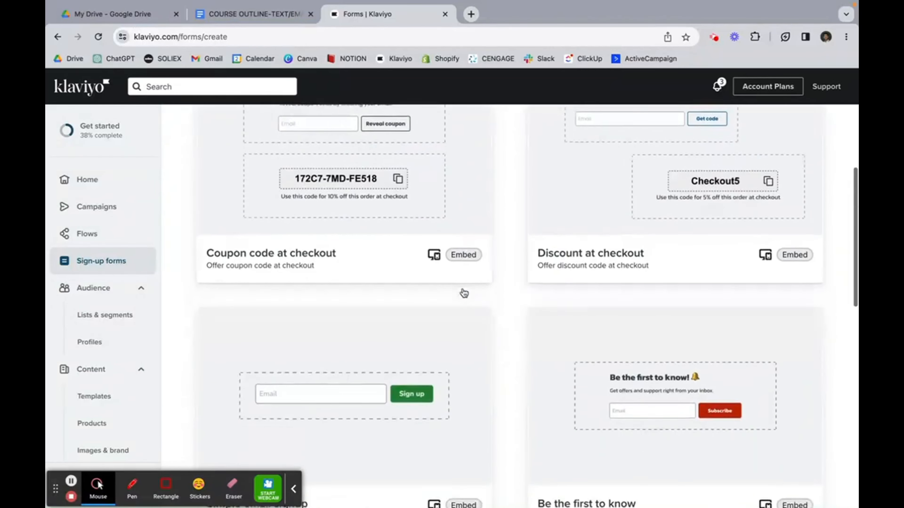
pyautogui.scroll(-3, 462, 293)
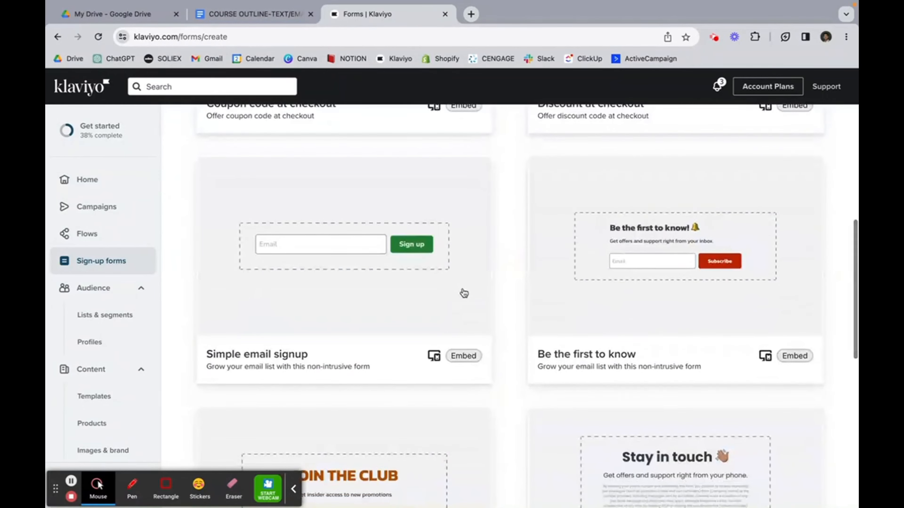
pyautogui.scroll(1, 464, 293)
pyautogui.scroll(5, 464, 293)
# Step: Create the form from the Coupon code at checkout template with the Newsletter list
pyautogui.click(359, 228)
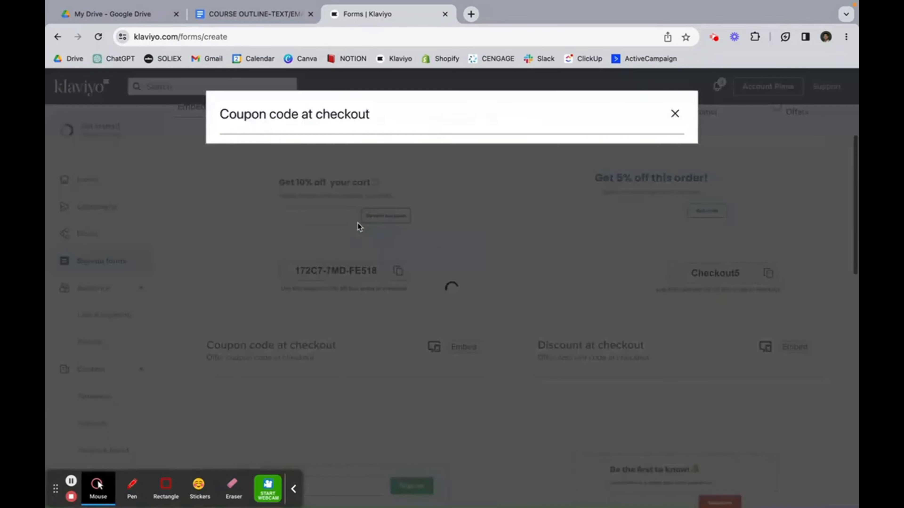
pyautogui.click(282, 286)
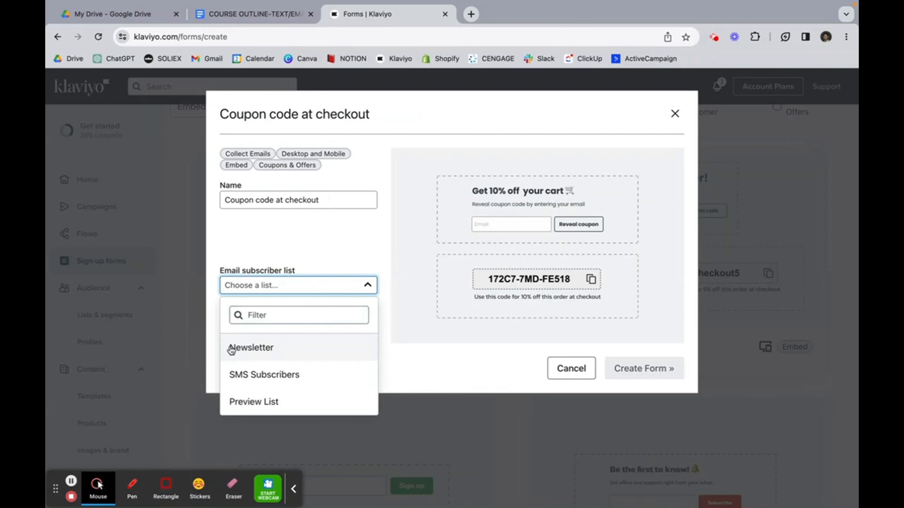
pyautogui.click(263, 348)
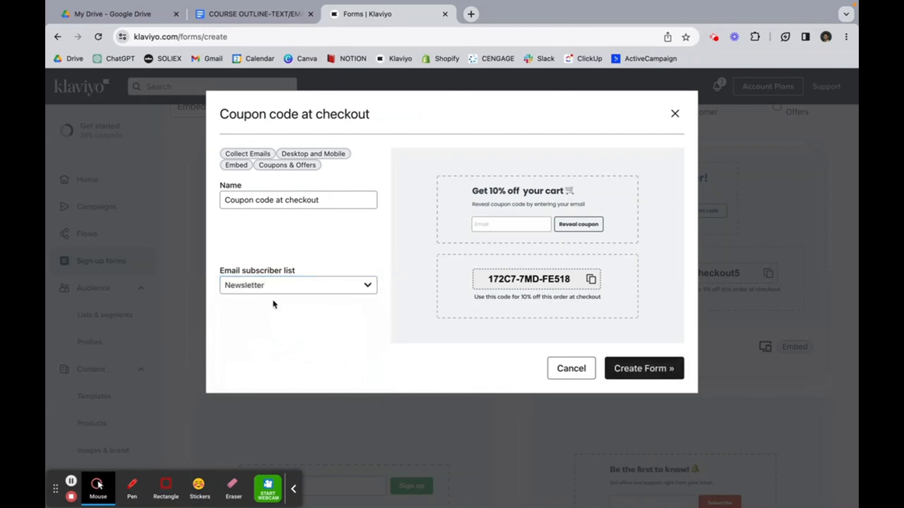
pyautogui.click(669, 368)
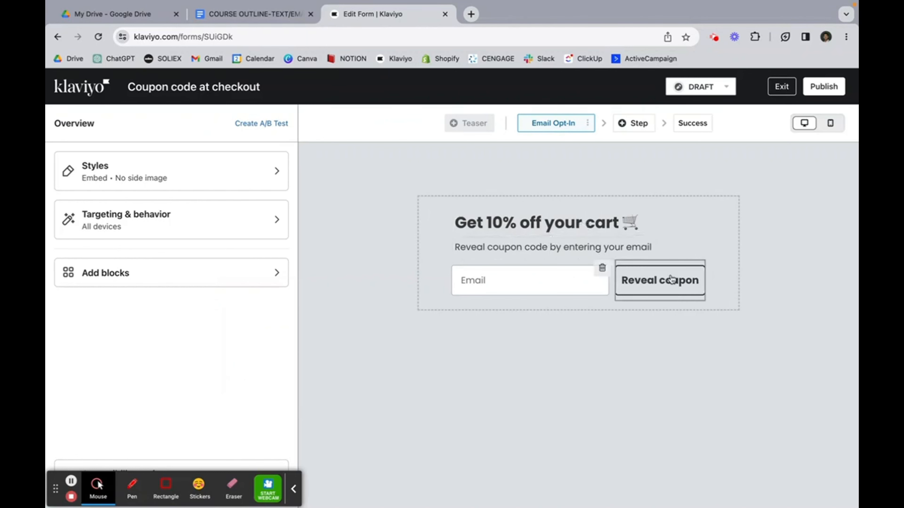
# Step: Add a text input field above Email and store it in the First Name profile property
pyautogui.click(203, 272)
pyautogui.scroll(-3, 204, 302)
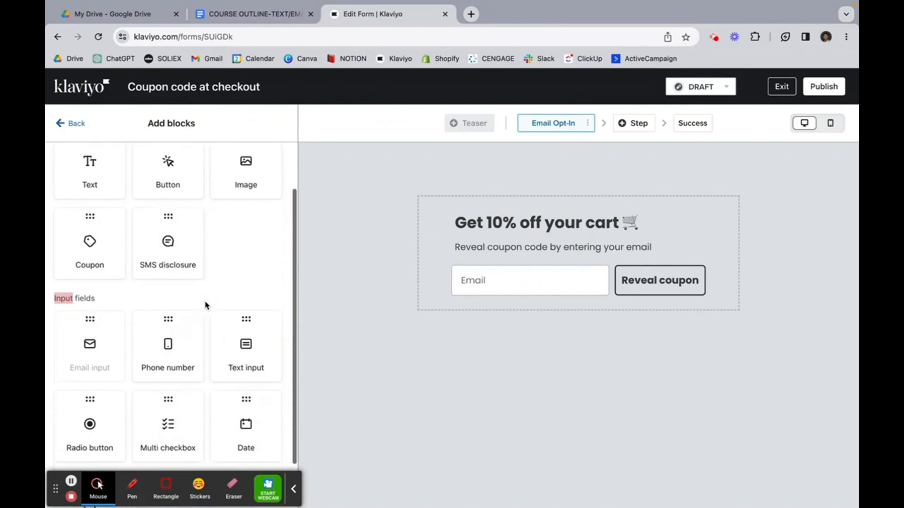
pyautogui.moveTo(254, 283); pyautogui.dragTo(508, 264)
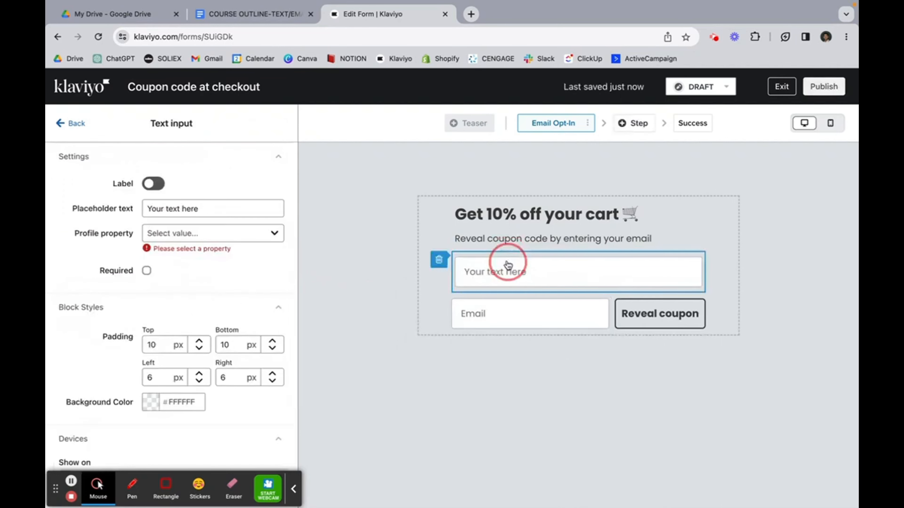
pyautogui.click(213, 235)
pyautogui.scroll(-10, 209, 356)
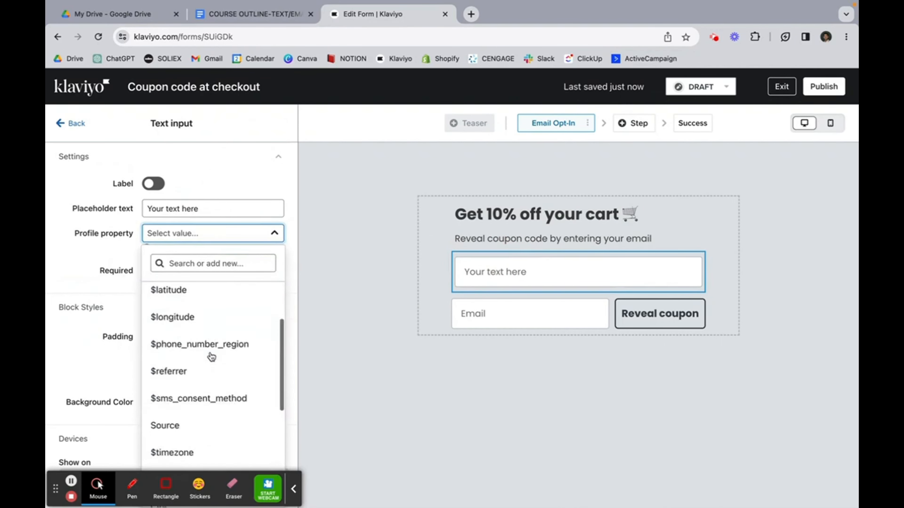
pyautogui.click(202, 359)
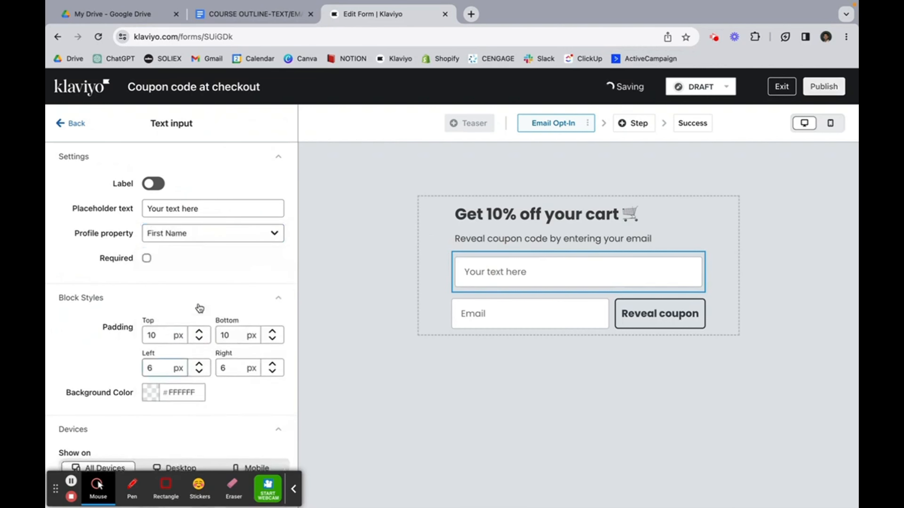
# Step: Set the field's placeholder to 'First Name' and move the Reveal coupon button below Email
pyautogui.click(188, 208)
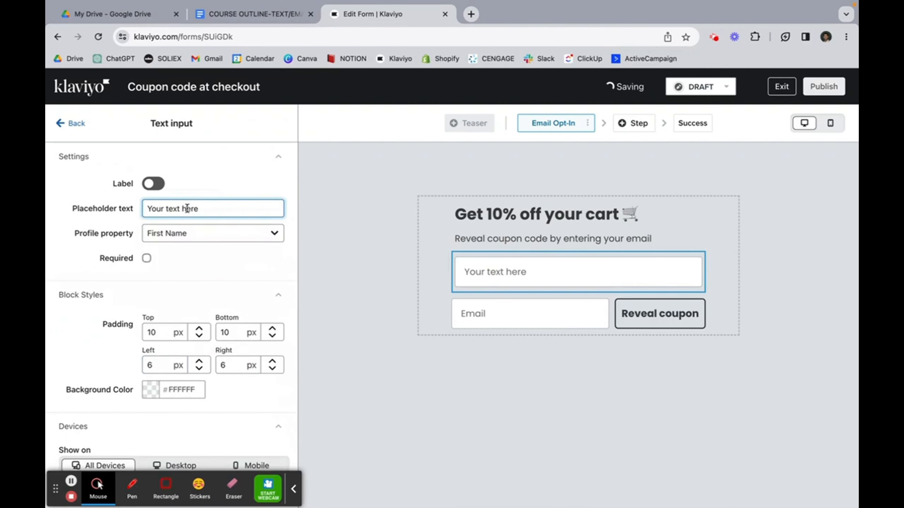
pyautogui.write('Firs')
pyautogui.tripleClick(218, 209)
pyautogui.write('First')
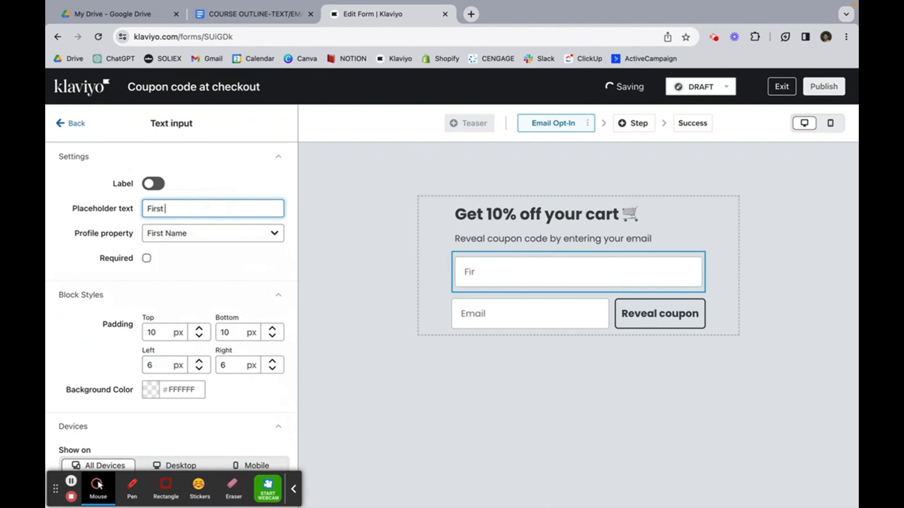
pyautogui.write(' Name')
pyautogui.scroll(-3, 218, 293)
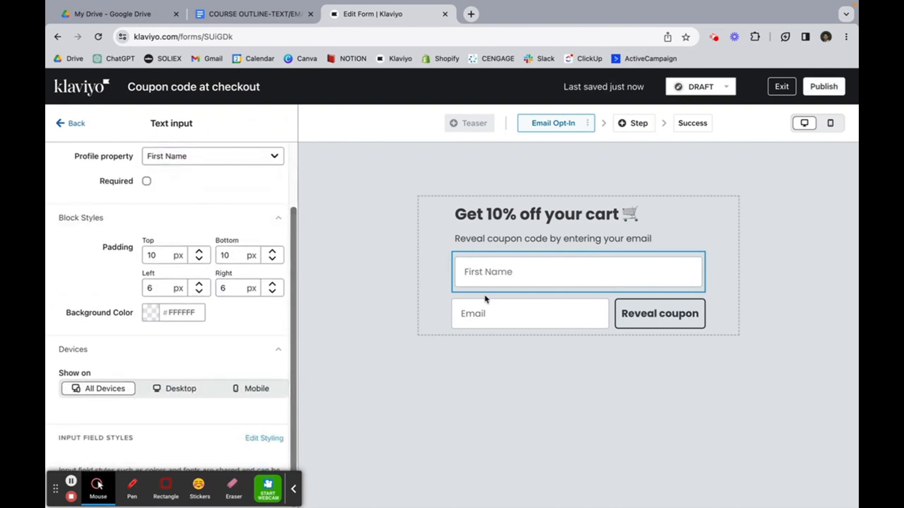
pyautogui.moveTo(634, 318); pyautogui.dragTo(545, 334)
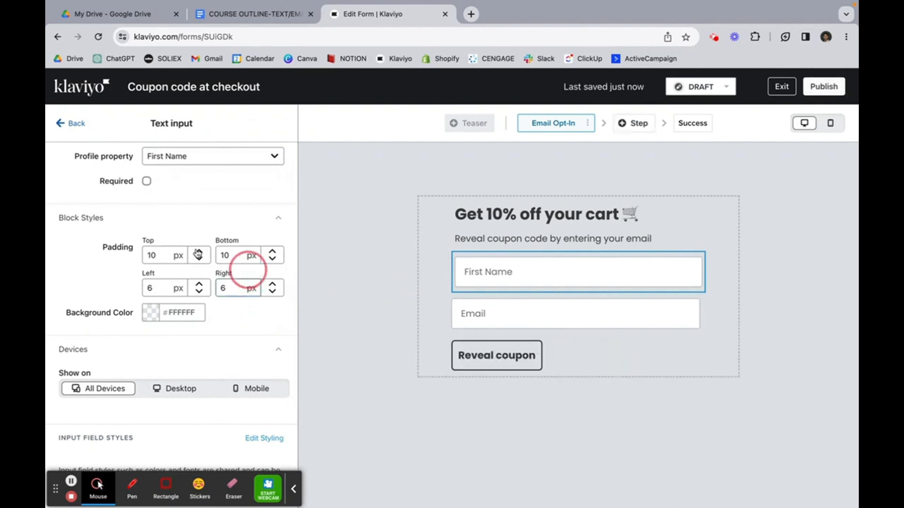
pyautogui.click(62, 123)
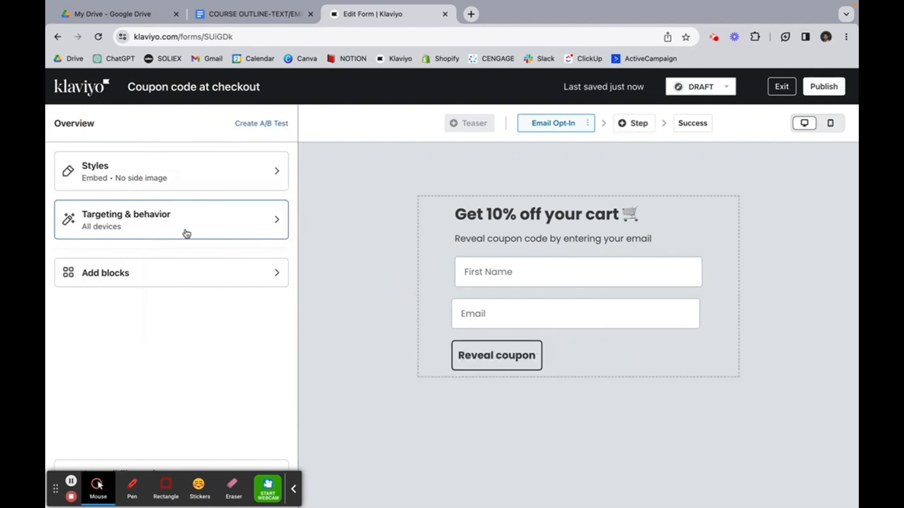
# Step: Place a Phone Number block, with its SMS consent text, directly below the Email field
pyautogui.click(164, 265)
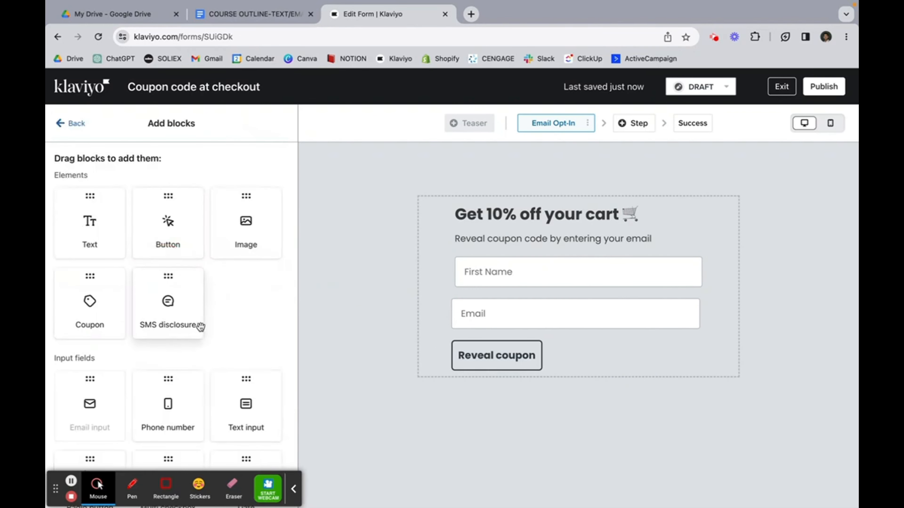
pyautogui.scroll(-2, 171, 299)
pyautogui.moveTo(173, 304)
pyautogui.mouseDown()
pyautogui.moveTo(341, 324)
pyautogui.moveTo(520, 327)
pyautogui.mouseUp()
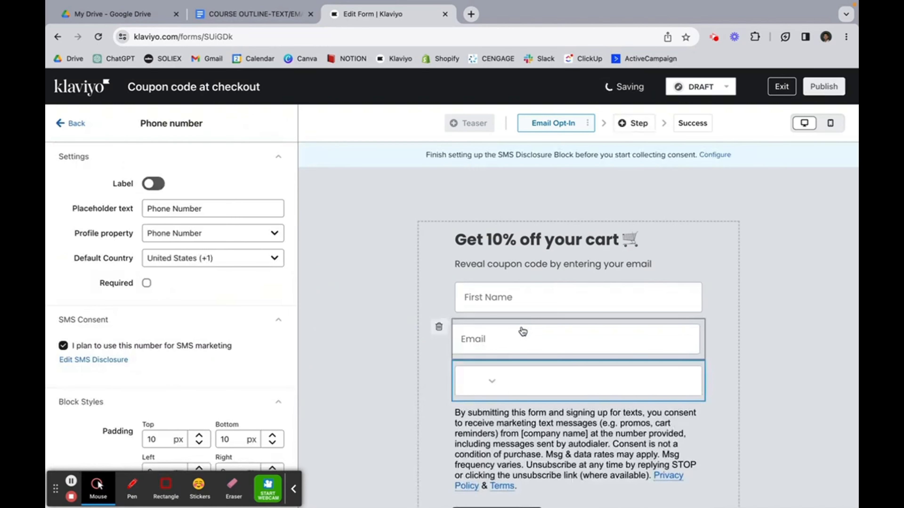
pyautogui.scroll(-2, 522, 333)
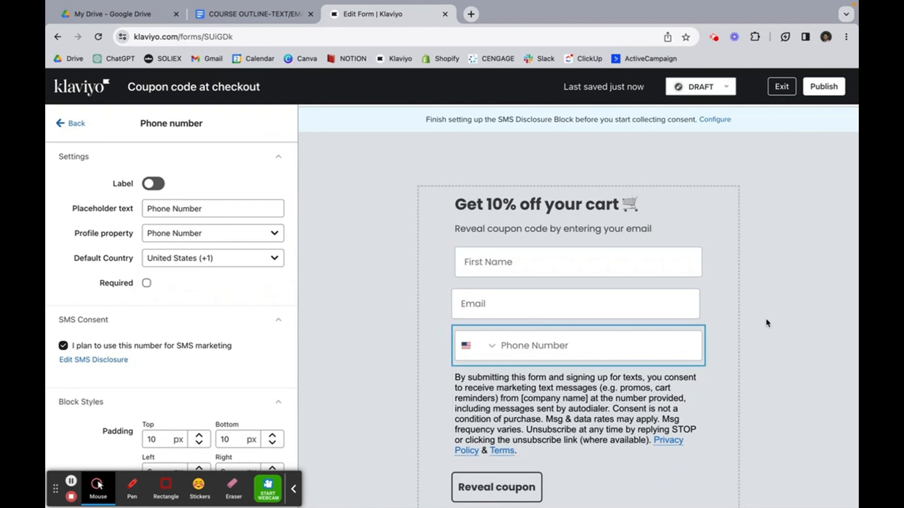
# Step: Change the heading's discount from 10% to 15%, making it 'Get 15% off your cart'
pyautogui.click(550, 206)
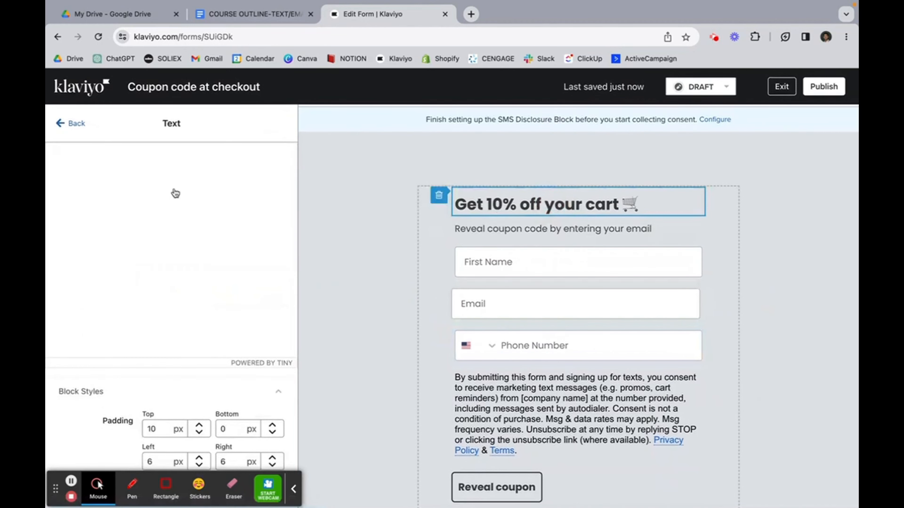
pyautogui.click(98, 216)
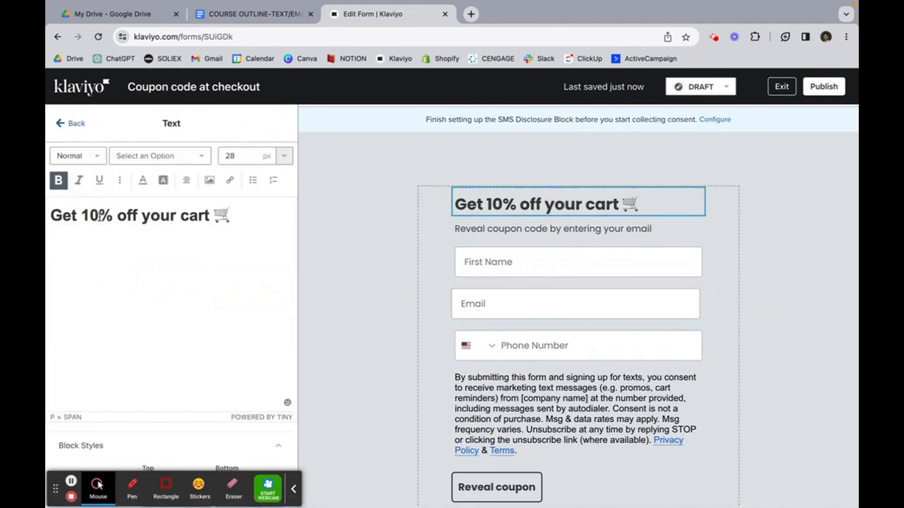
pyautogui.press('BackSpace')
pyautogui.write('5')
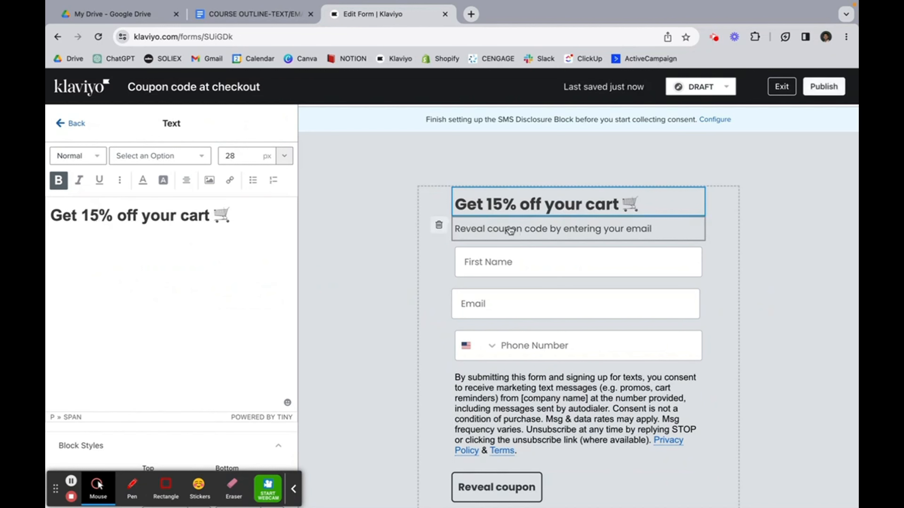
# Step: Reword the subheading to 'Reveal coupon code by entering your info!'
pyautogui.click(590, 225)
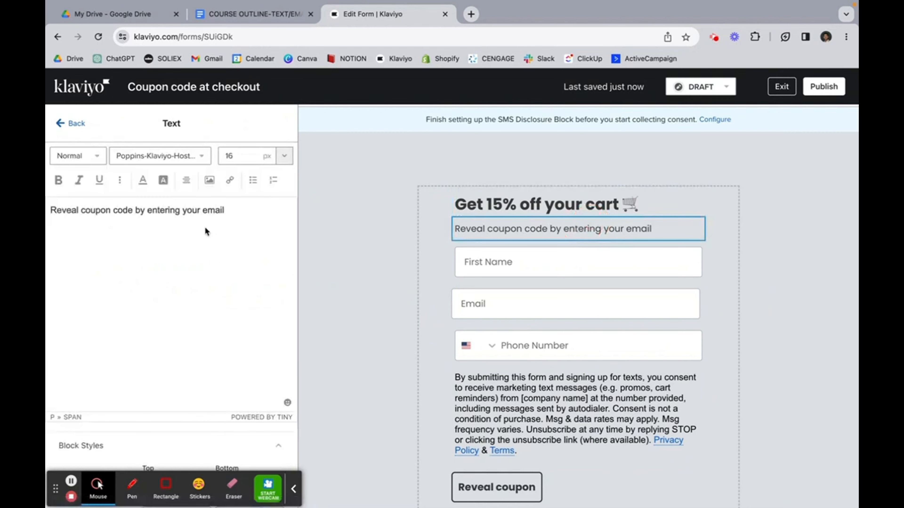
pyautogui.click(225, 210)
pyautogui.press('BackSpace')
pyautogui.press('BackSpace')
pyautogui.press('BackSpace')
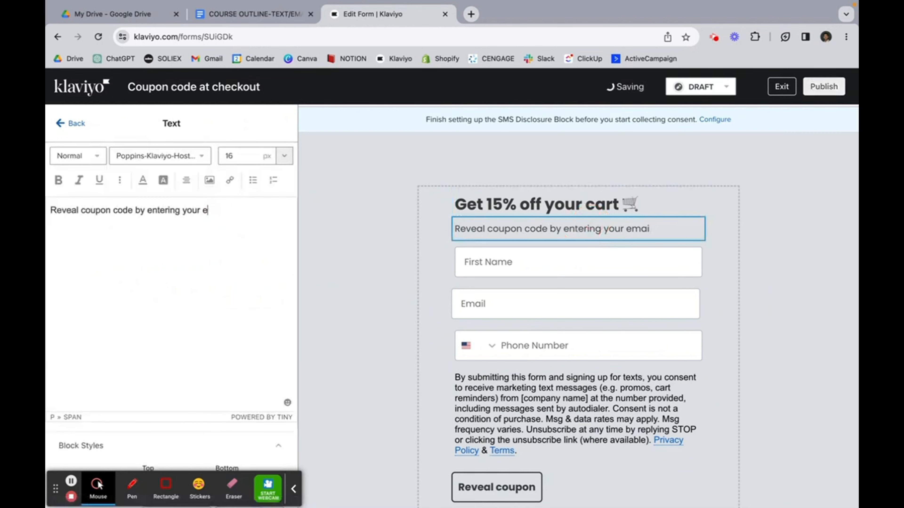
pyautogui.press('BackSpace')
pyautogui.write(';fn')
pyautogui.press('BackSpace')
pyautogui.press('BackSpace')
pyautogui.write('nfo!')
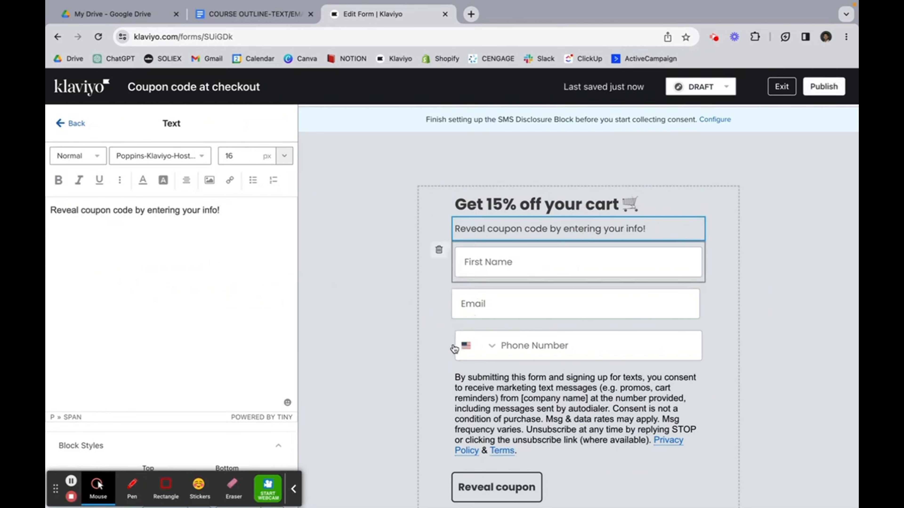
pyautogui.click(457, 281)
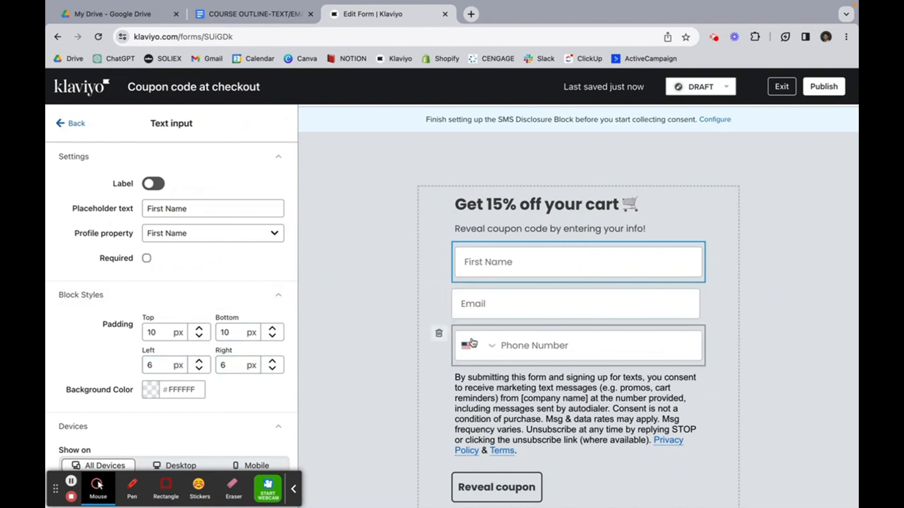
# Step: Set the Email field's left padding to 6 to line it up with the other fields
pyautogui.click(487, 294)
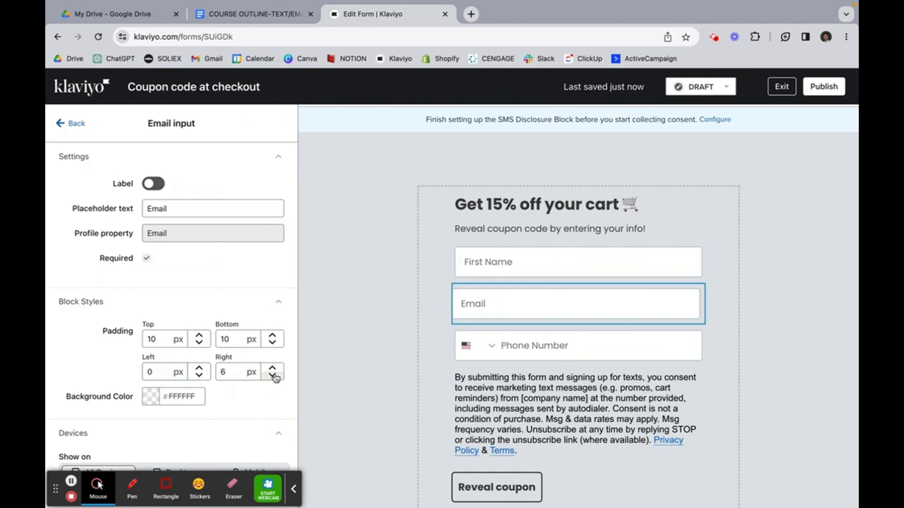
pyautogui.click(168, 371)
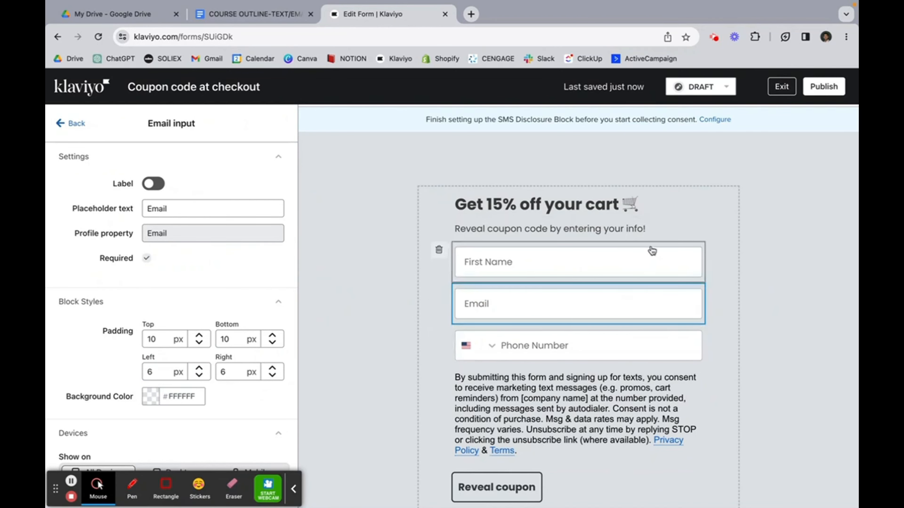
pyautogui.click(493, 487)
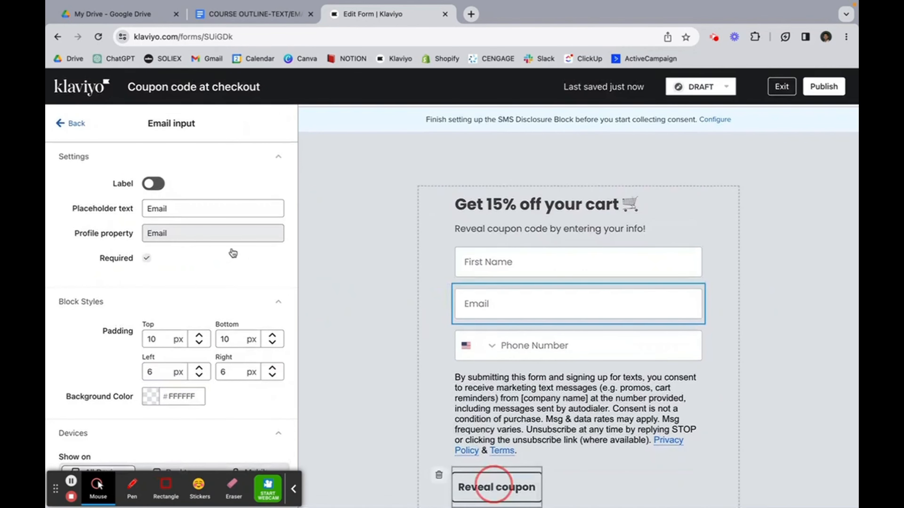
# Step: Make the Reveal coupon button Stretch Width and move it above the SMS consent text
pyautogui.scroll(-3, 226, 302)
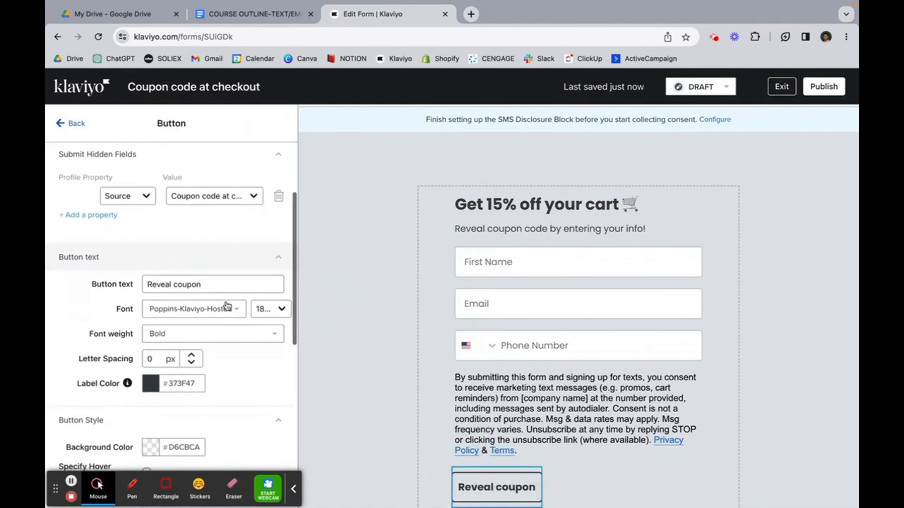
pyautogui.scroll(-6, 226, 306)
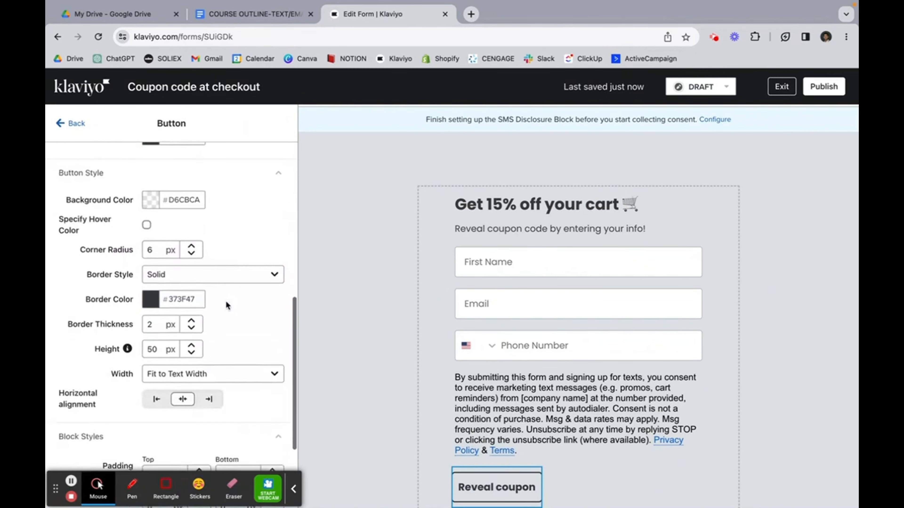
pyautogui.scroll(-4, 227, 306)
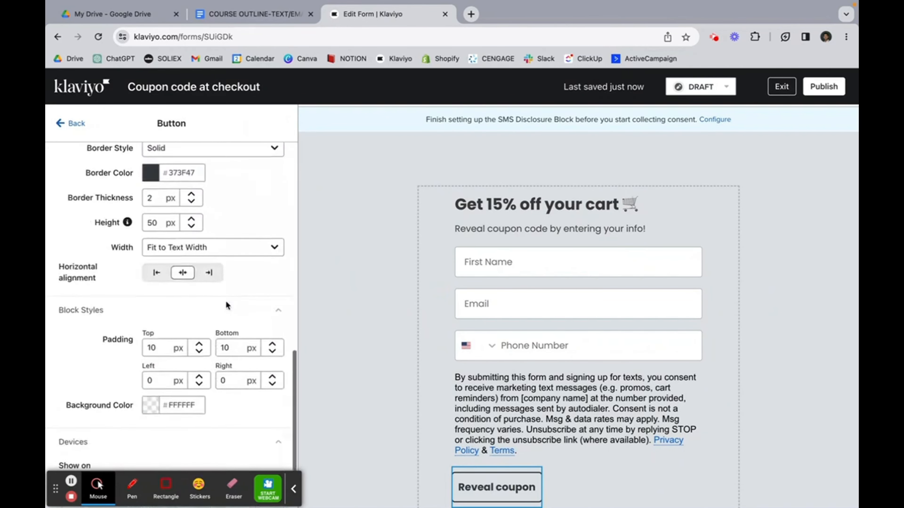
pyautogui.scroll(2, 227, 305)
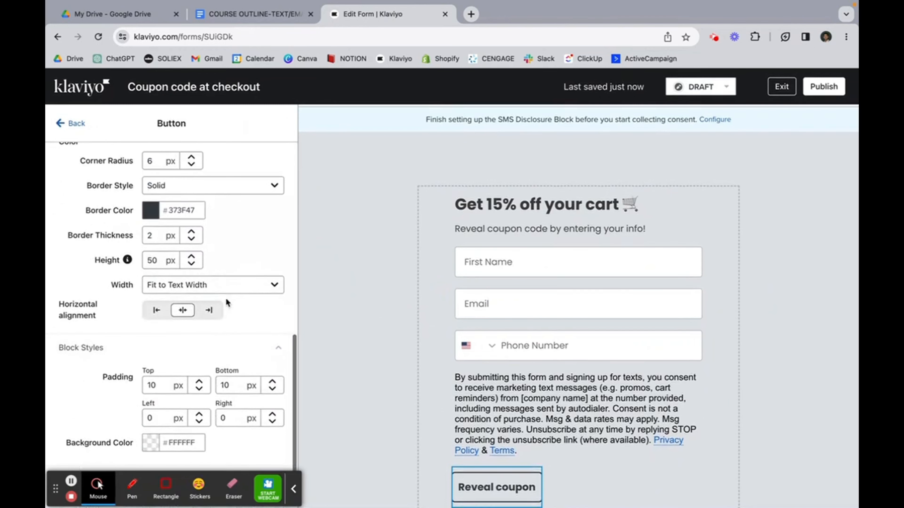
pyautogui.click(236, 285)
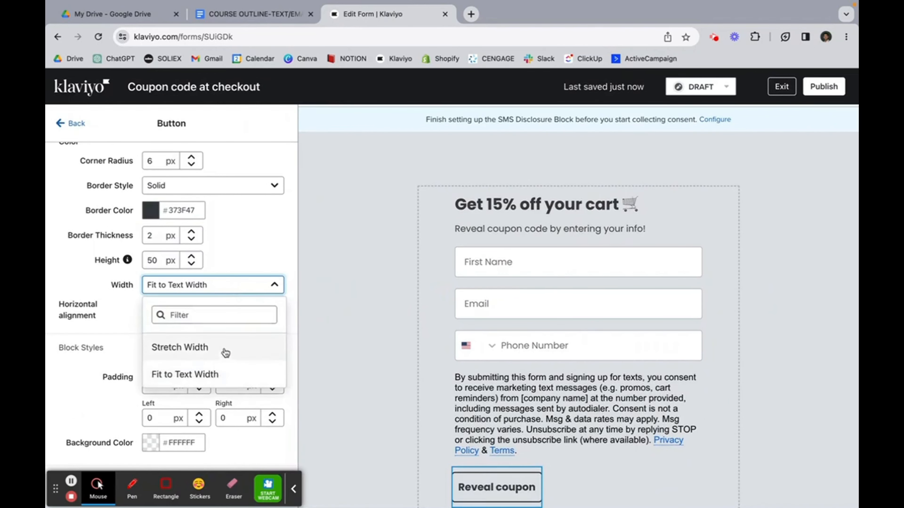
pyautogui.click(225, 353)
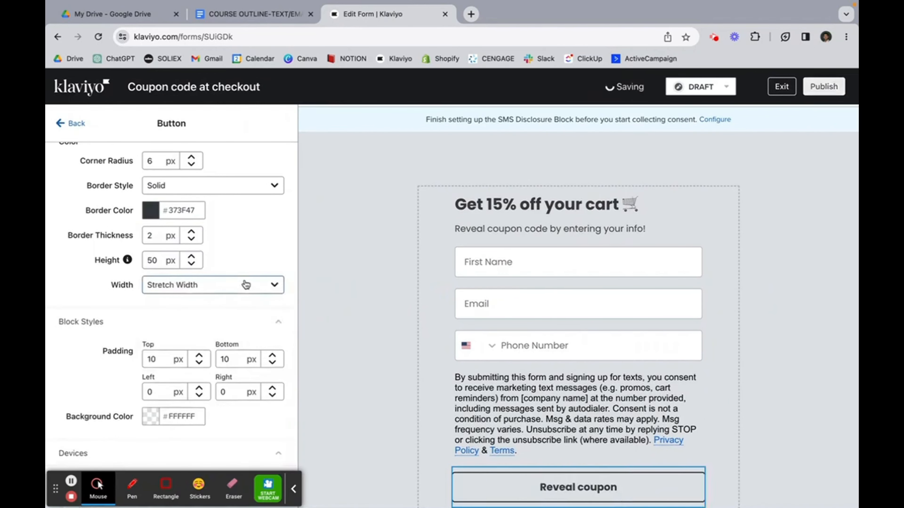
pyautogui.scroll(-1, 245, 284)
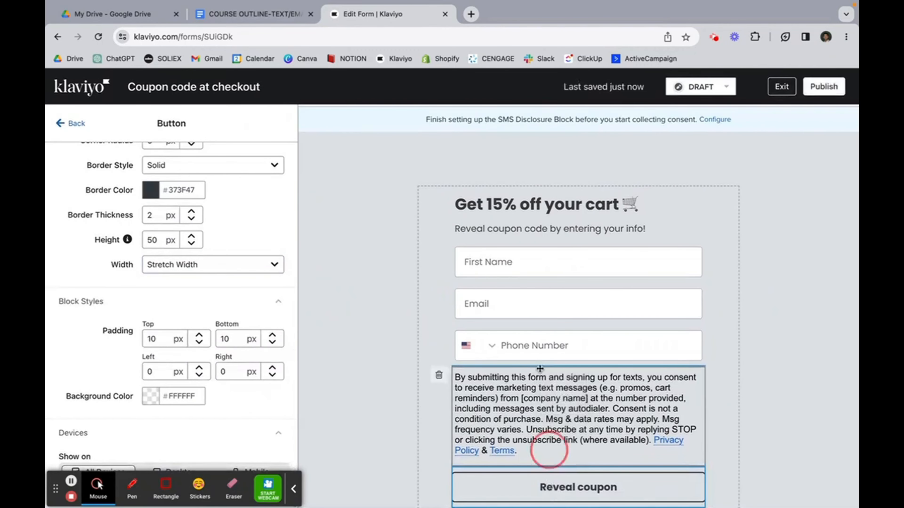
pyautogui.moveTo(549, 450); pyautogui.dragTo(540, 370)
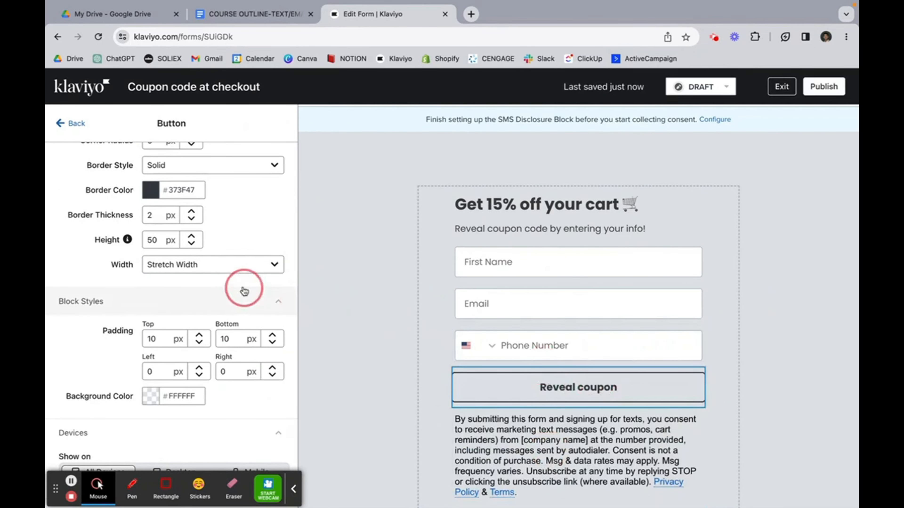
# Step: Set the Reveal coupon button label size to 24px
pyautogui.scroll(10, 244, 290)
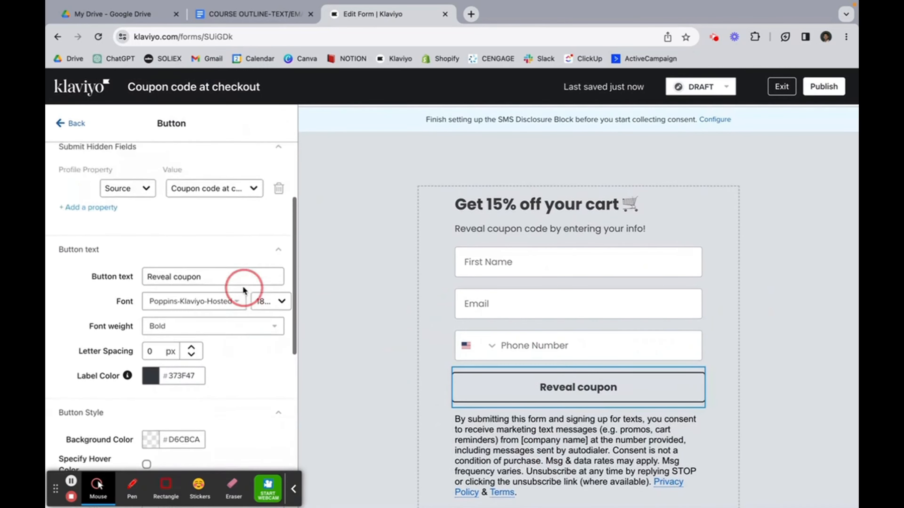
pyautogui.scroll(2, 244, 291)
pyautogui.scroll(-1, 244, 291)
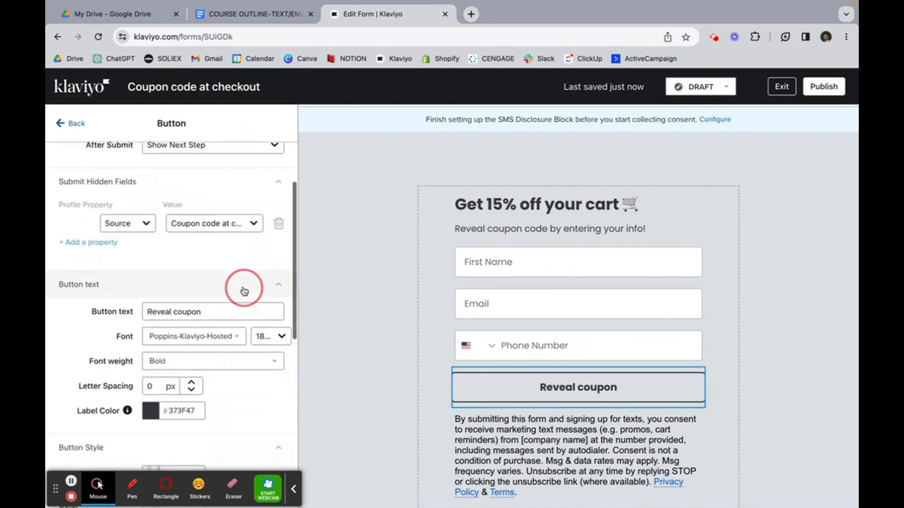
pyautogui.click(281, 336)
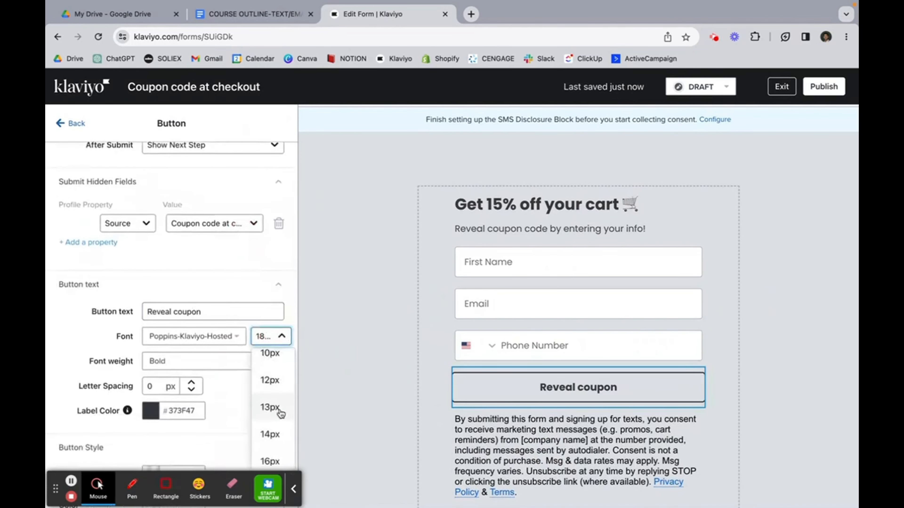
pyautogui.scroll(-2, 281, 409)
pyautogui.scroll(-2, 280, 412)
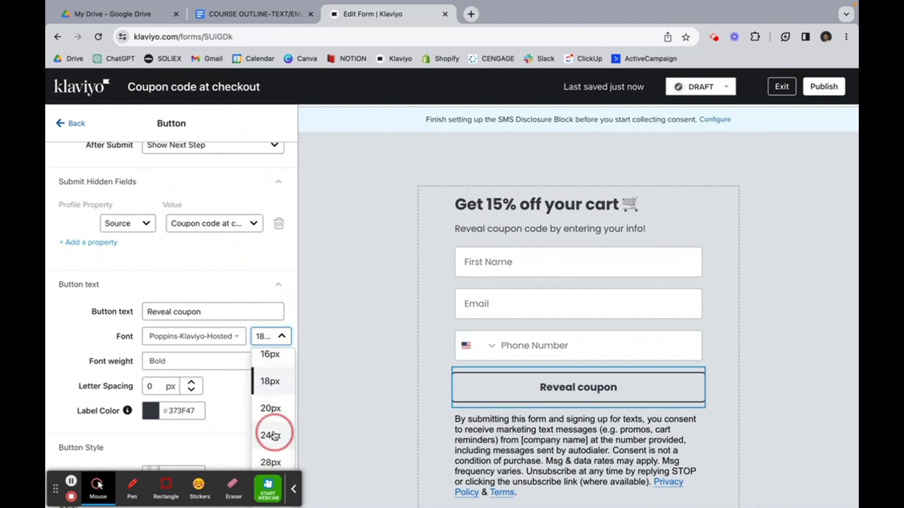
pyautogui.click(275, 431)
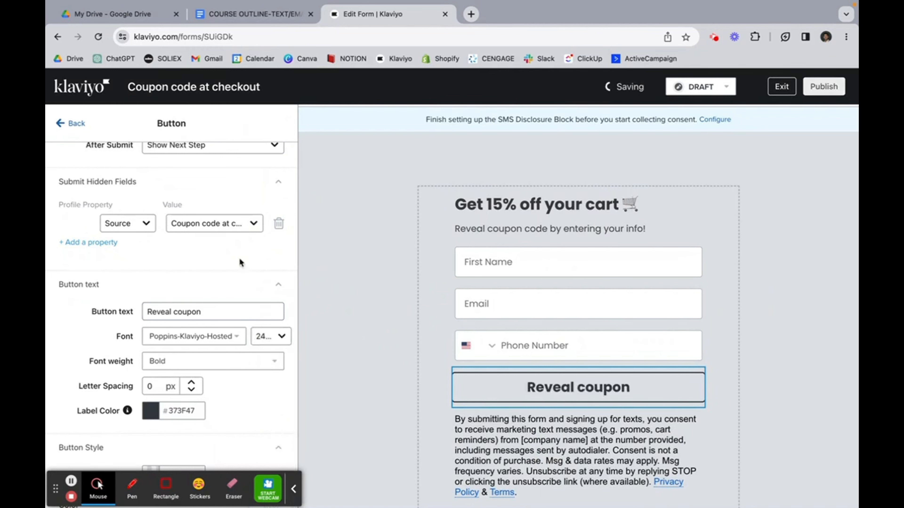
# Step: Set the button text font to Dosis
pyautogui.scroll(3, 242, 276)
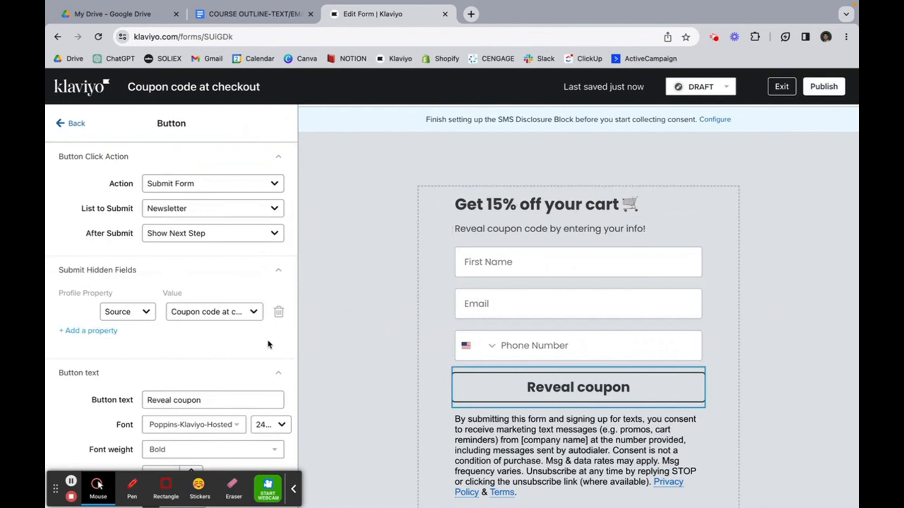
pyautogui.click(193, 425)
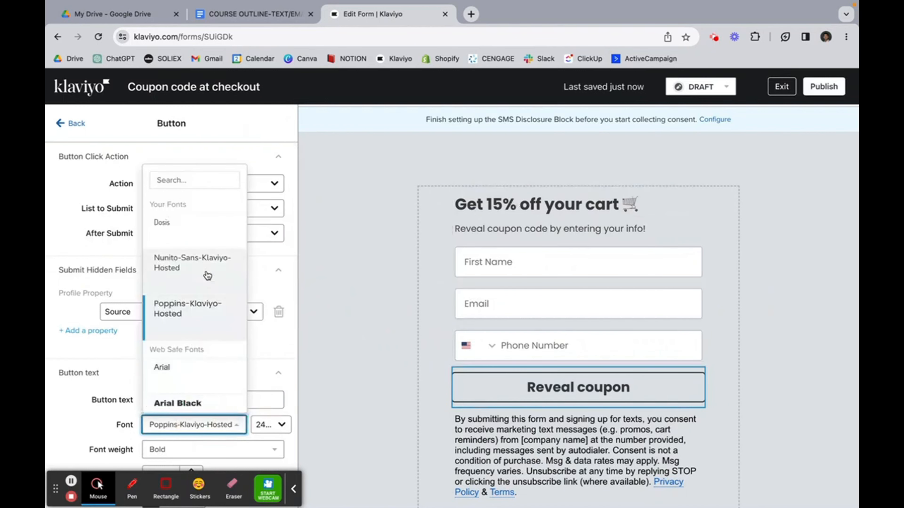
pyautogui.click(198, 234)
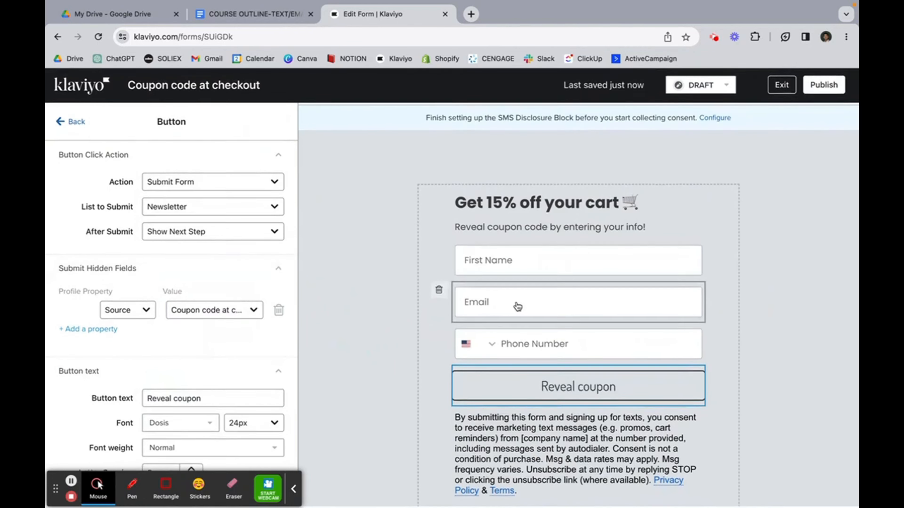
# Step: Switch the form preview to its Success step
pyautogui.scroll(1, 540, 170)
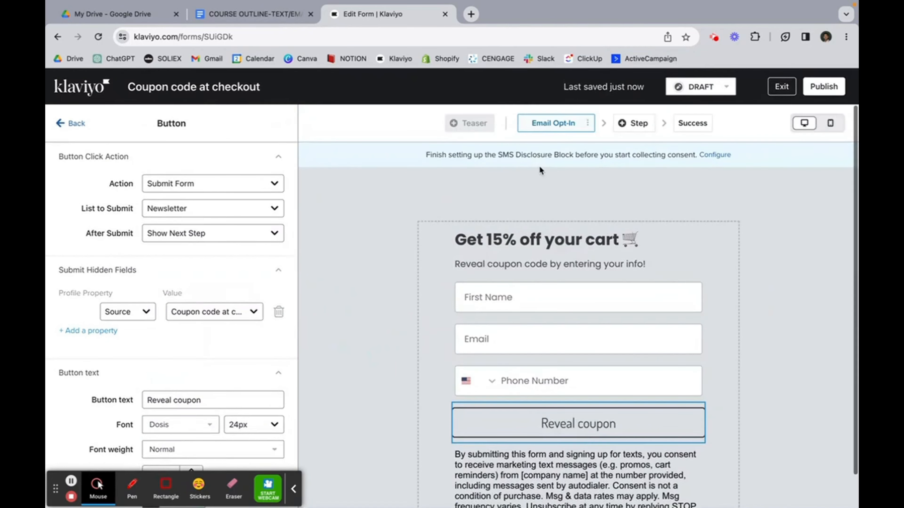
pyautogui.scroll(-1, 568, 303)
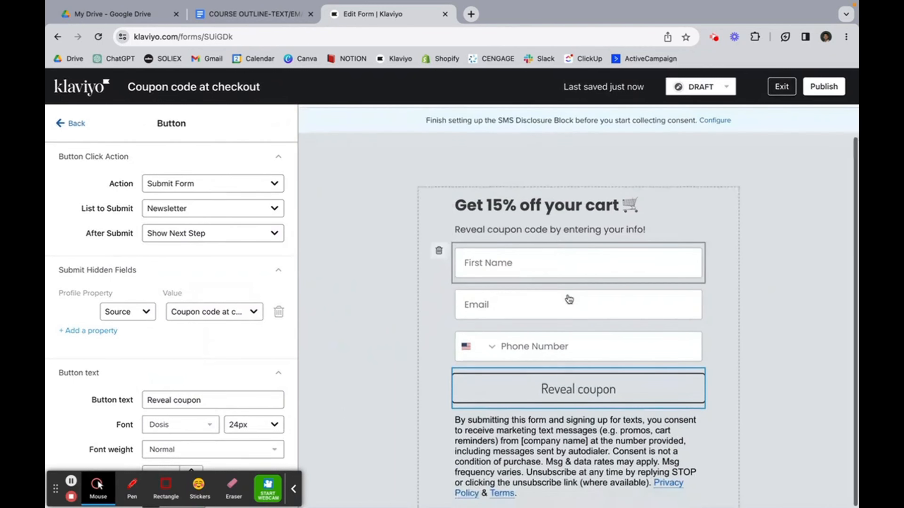
pyautogui.scroll(1, 561, 242)
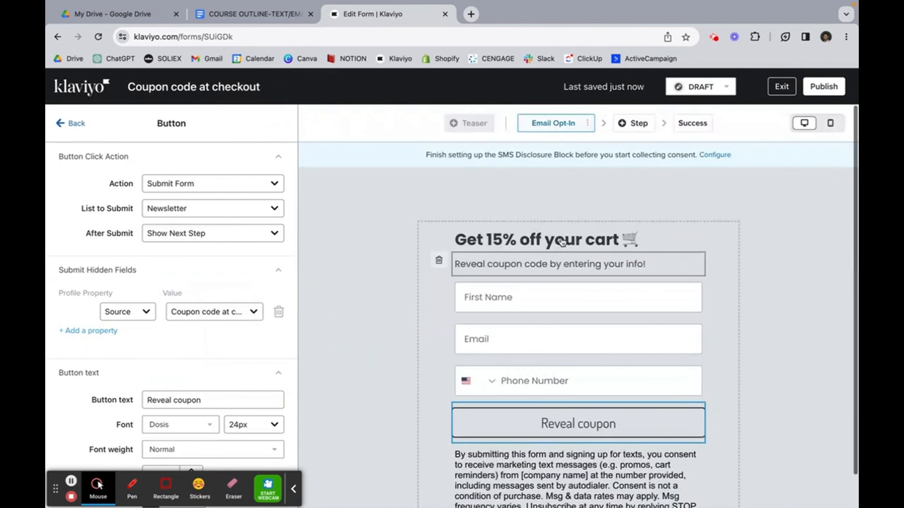
pyautogui.scroll(-1, 562, 242)
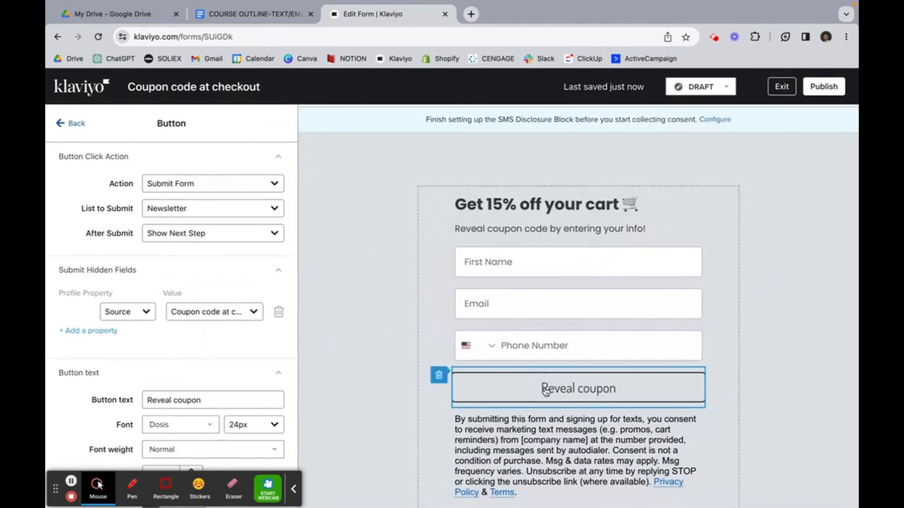
pyautogui.scroll(1, 609, 228)
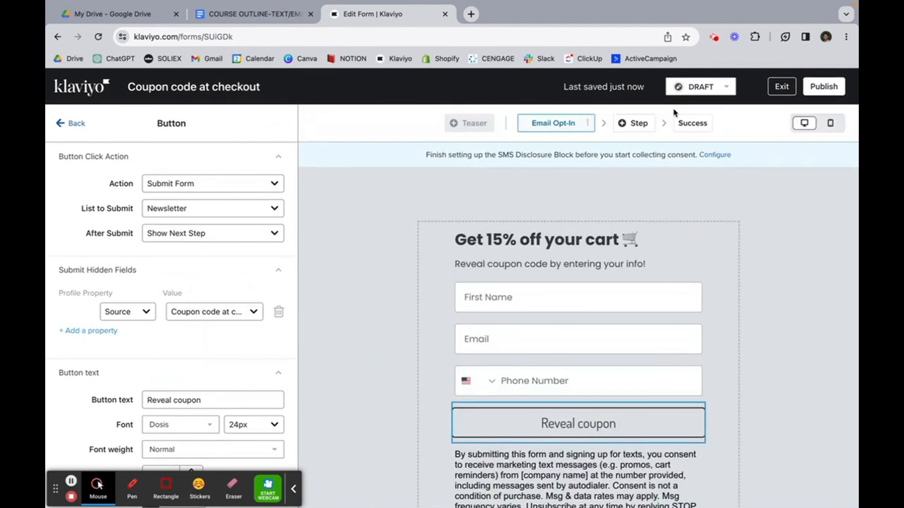
pyautogui.click(680, 121)
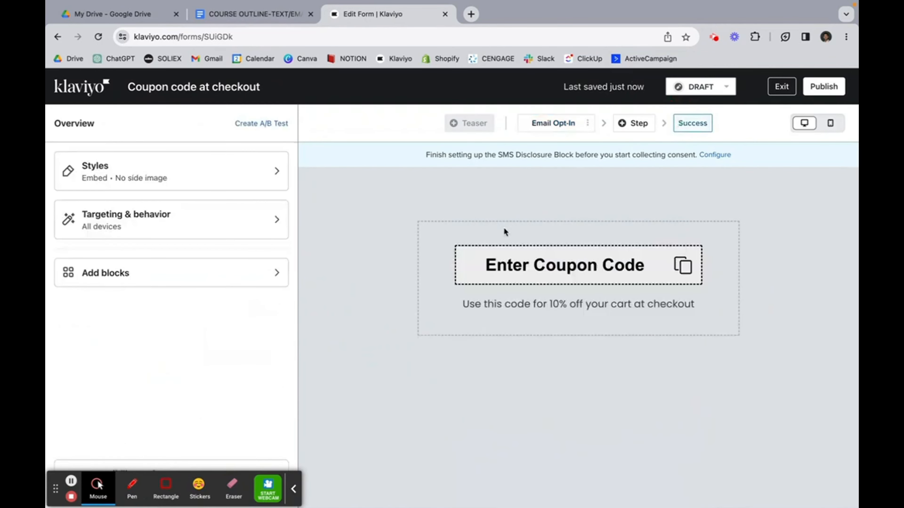
# Step: Change the success message discount from 10% to 15%
pyautogui.click(536, 304)
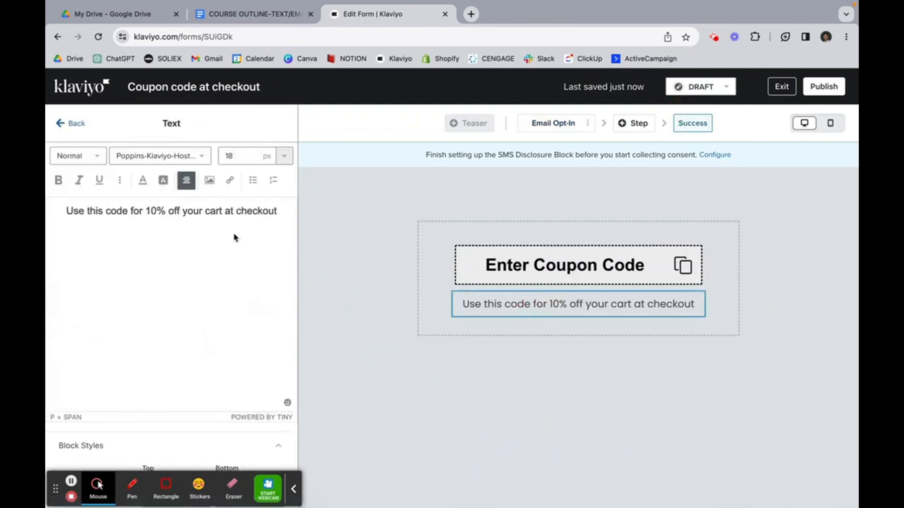
pyautogui.press('BackSpace')
pyautogui.write('5')
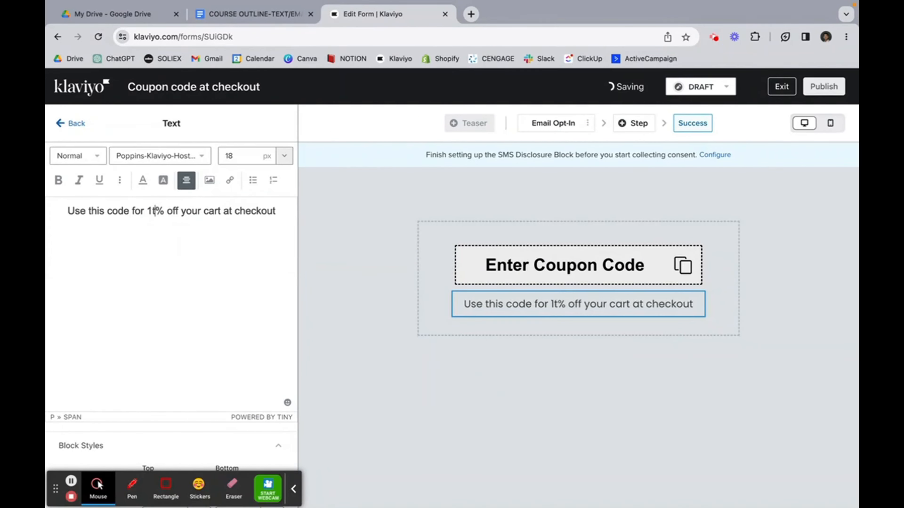
# Step: Replace the placeholder static coupon code with WELCOME15
pyautogui.click(503, 266)
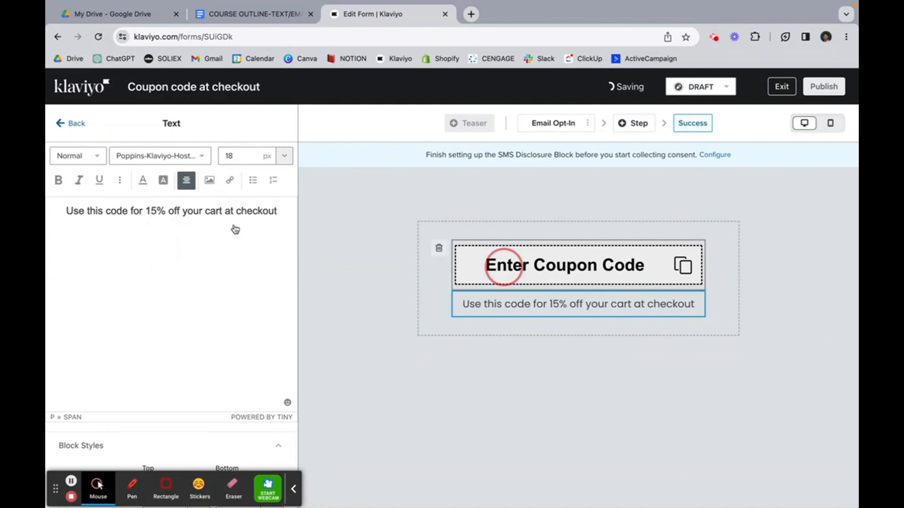
pyautogui.click(239, 213)
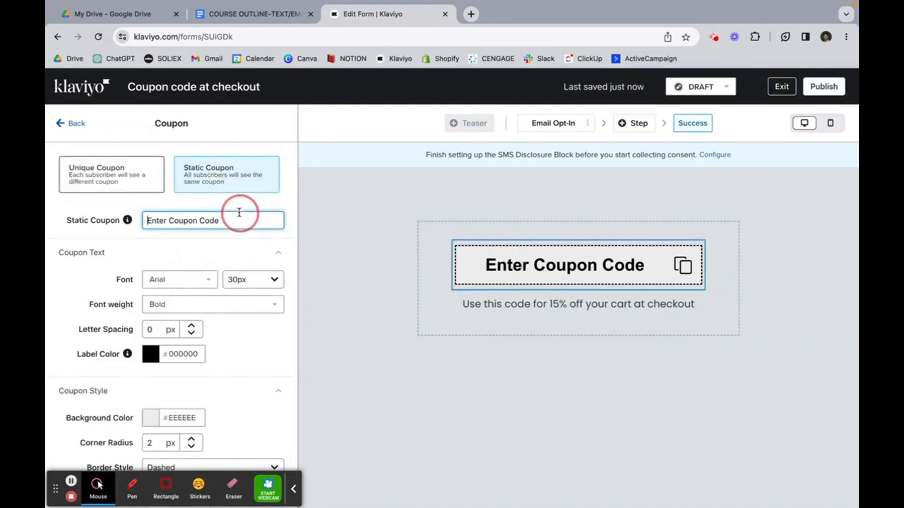
pyautogui.tripleClick(228, 222)
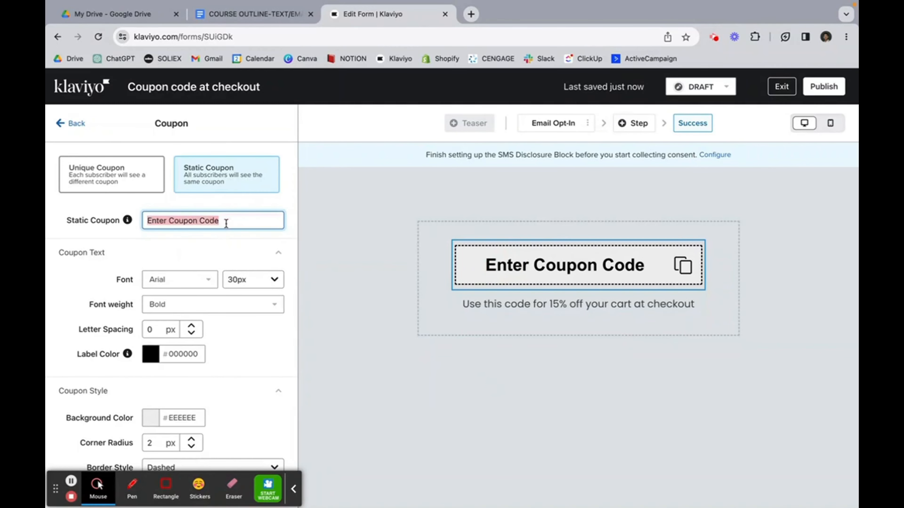
pyautogui.press('BackSpace')
pyautogui.write('WELCOEM')
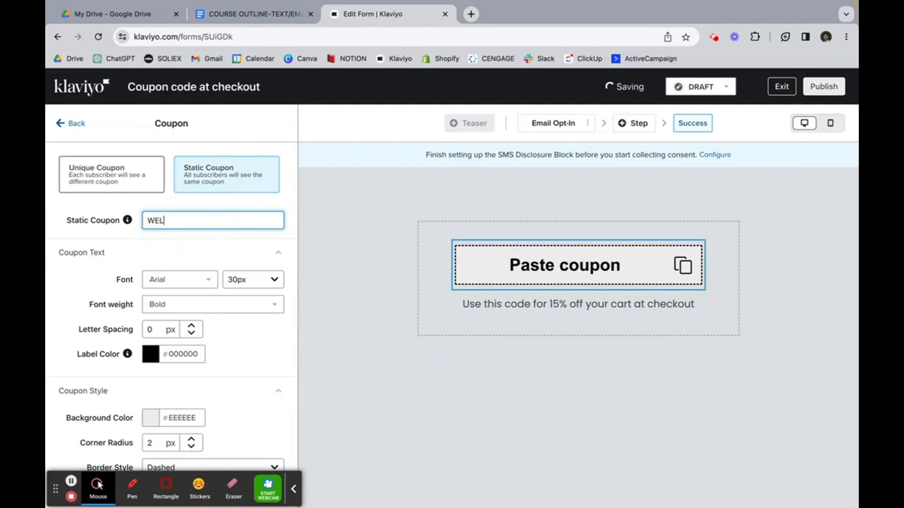
pyautogui.press('BackSpace')
pyautogui.press('BackSpace')
pyautogui.write('ME15')
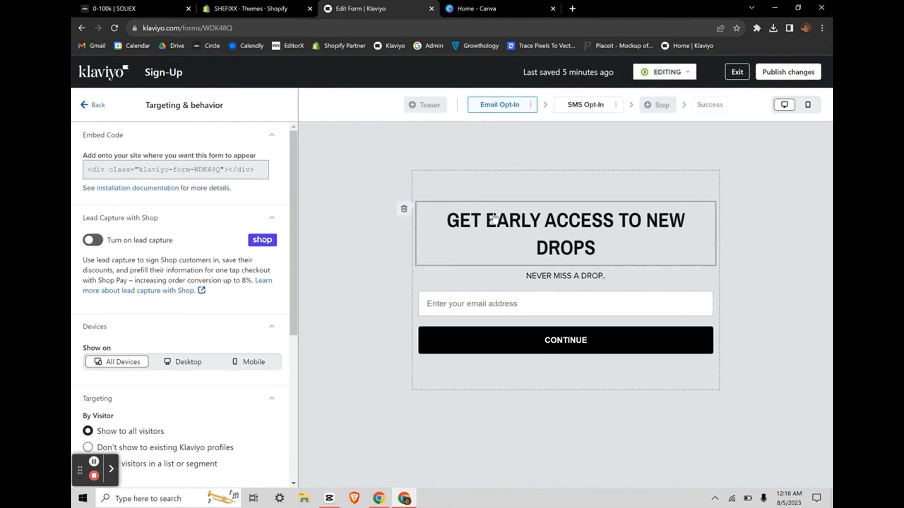
# Step: Select the Sign-Up form's embed code under Targeting & behavior, then go to Shopify Themes
pyautogui.click(96, 106)
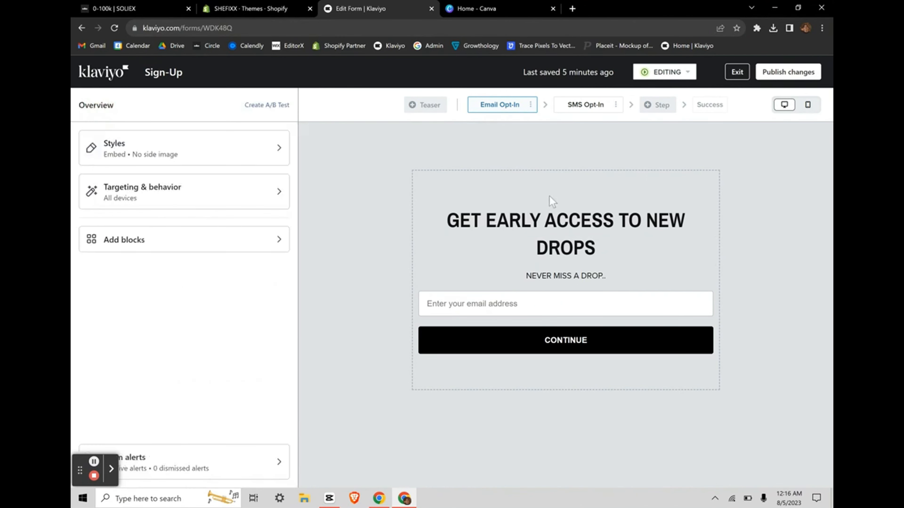
pyautogui.click(128, 193)
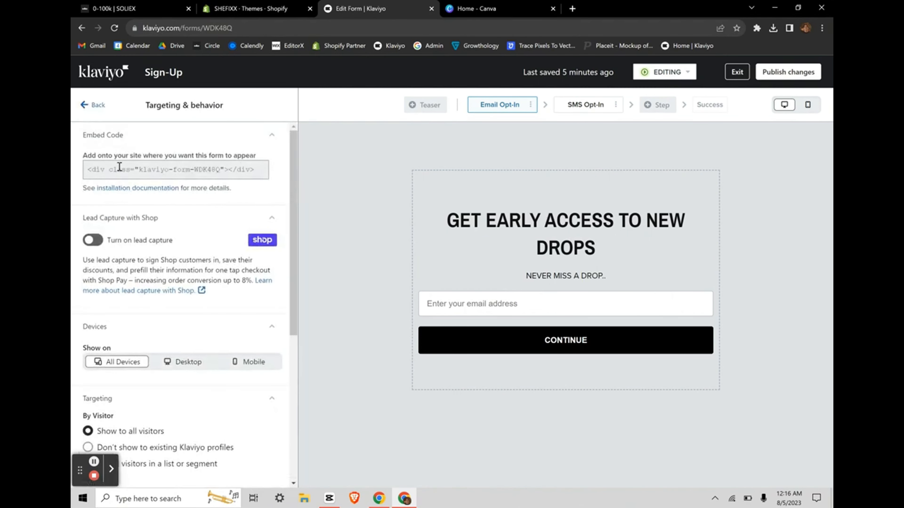
pyautogui.click(121, 170)
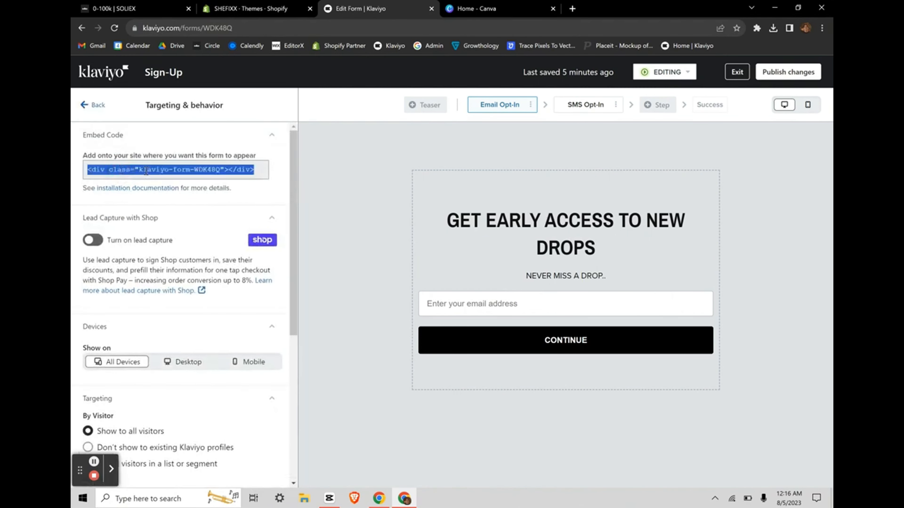
pyautogui.click(249, 8)
# Step: Open the code editor for the current Dawn theme
pyautogui.scroll(-3, 470, 363)
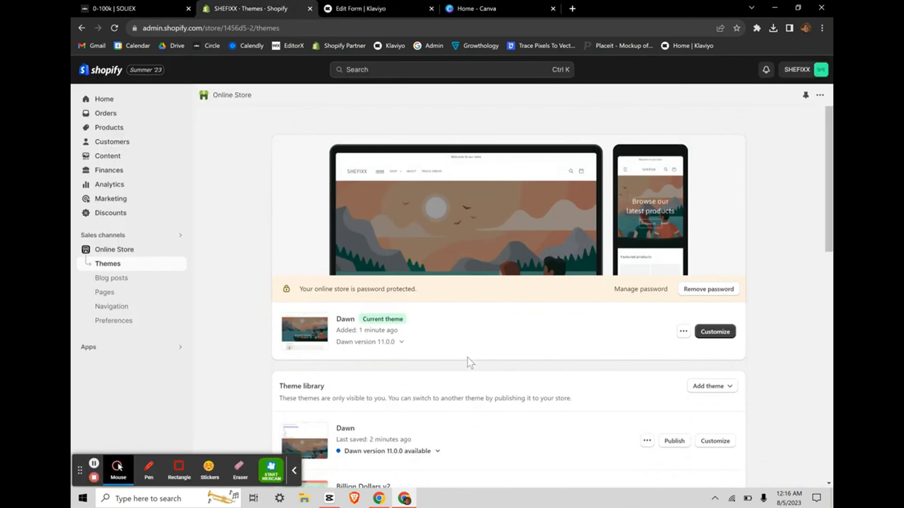
pyautogui.click(290, 477)
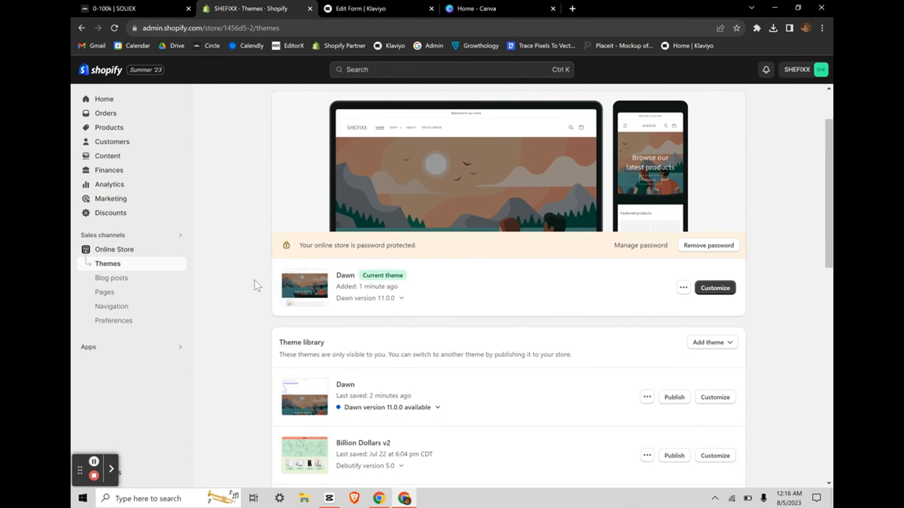
pyautogui.moveTo(255, 280); pyautogui.dragTo(458, 298)
pyautogui.click(431, 292)
pyautogui.click(683, 290)
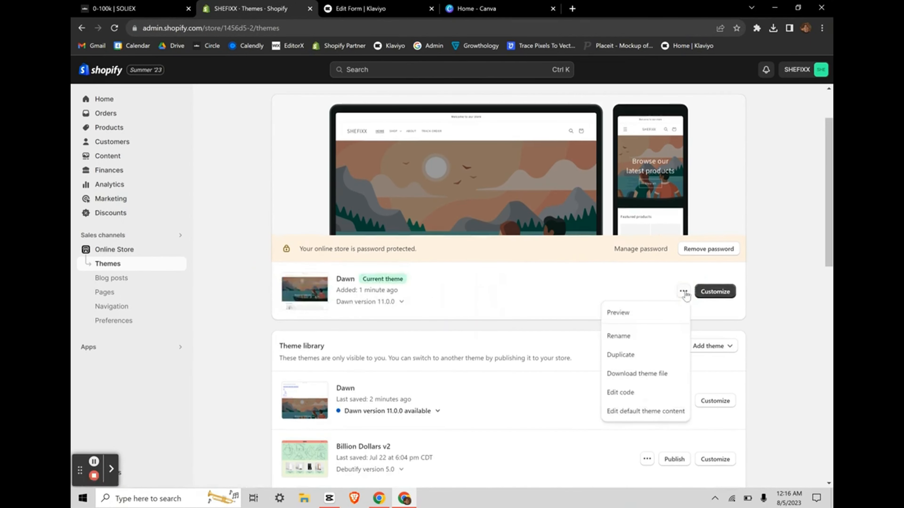
pyautogui.click(619, 392)
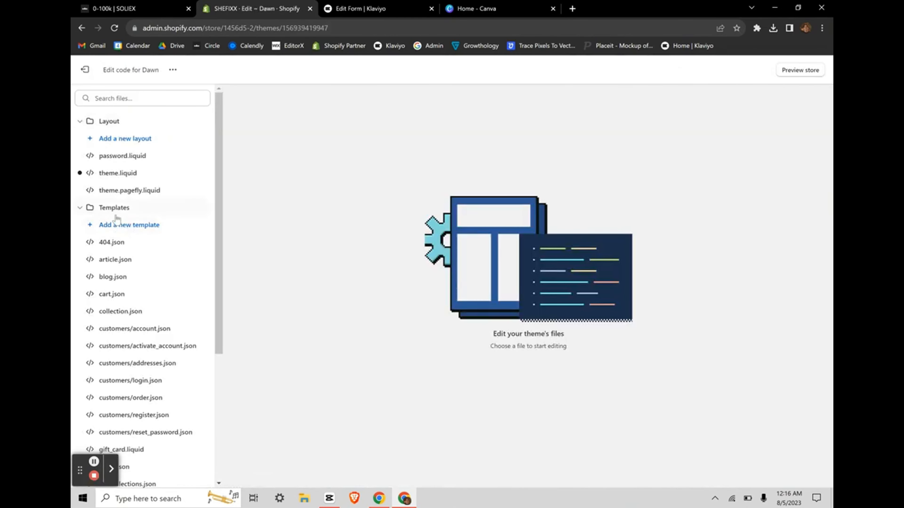
# Step: Add a new page template named signup (page.signup.json) to the Dawn theme
pyautogui.click(125, 227)
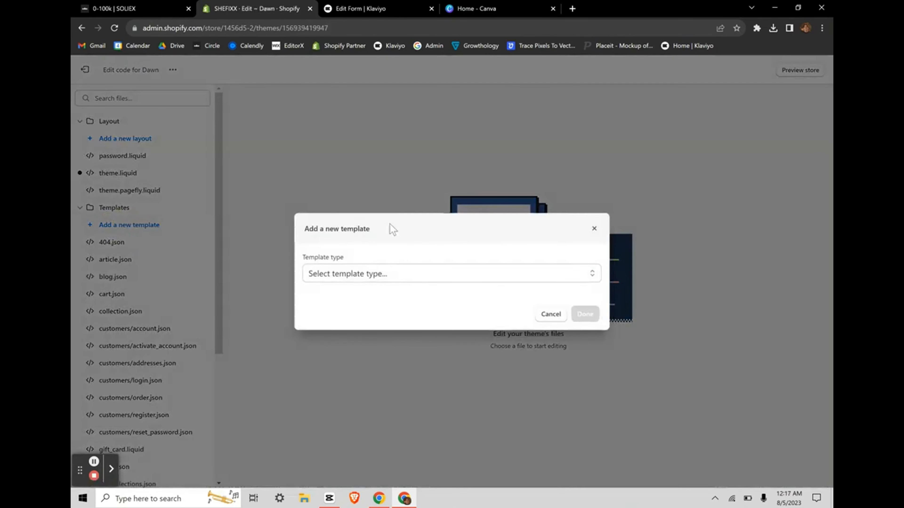
pyautogui.click(359, 275)
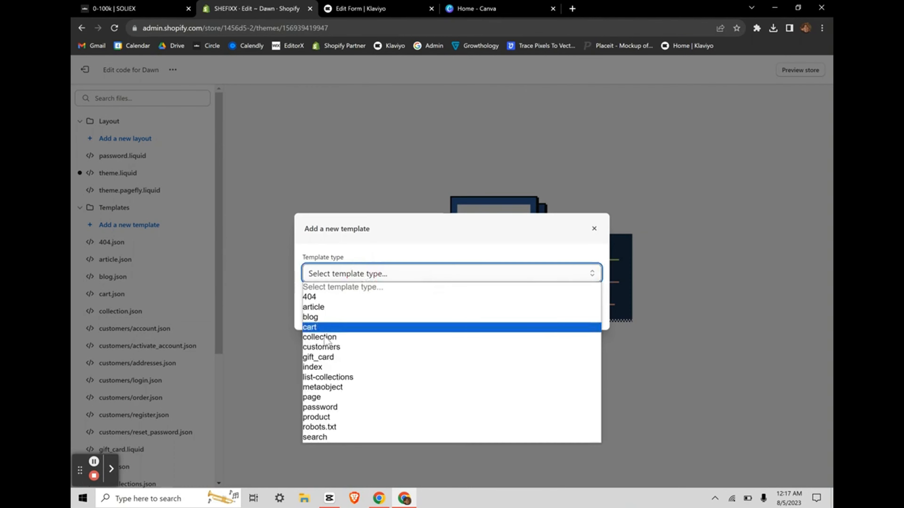
pyautogui.click(322, 398)
pyautogui.click(350, 309)
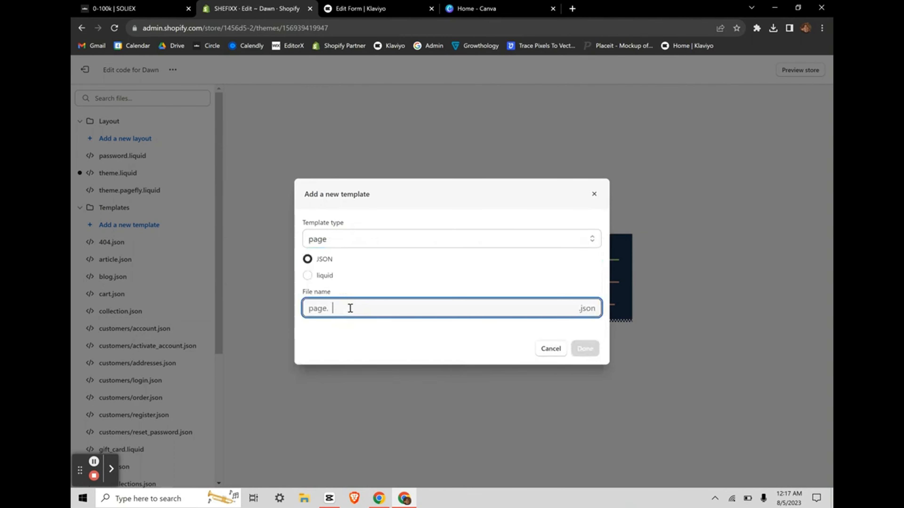
pyautogui.write('signup')
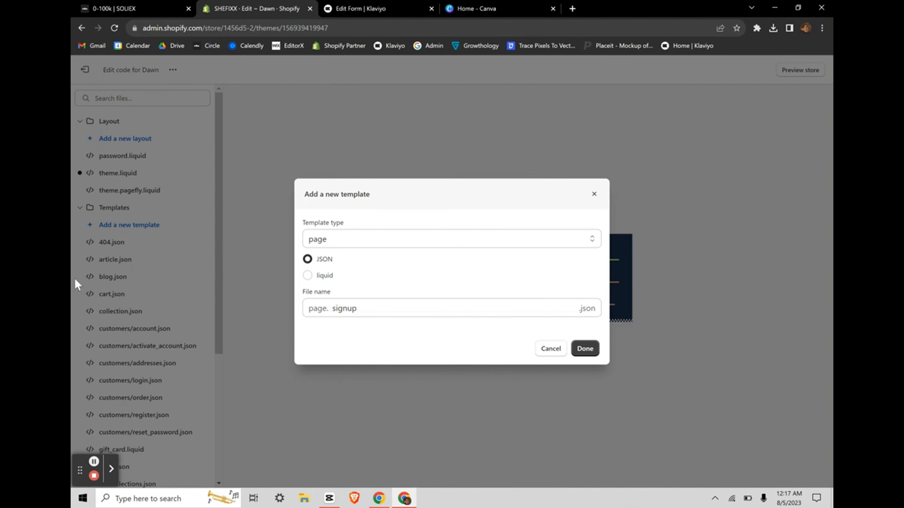
pyautogui.scroll(-1, 254, 282)
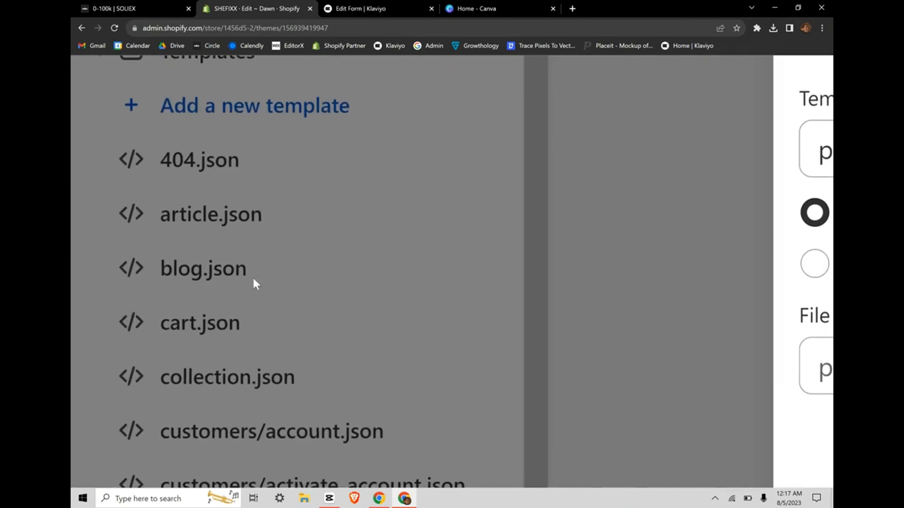
pyautogui.scroll(1, 232, 238)
pyautogui.scroll(-5, 235, 253)
pyautogui.scroll(-2, 233, 252)
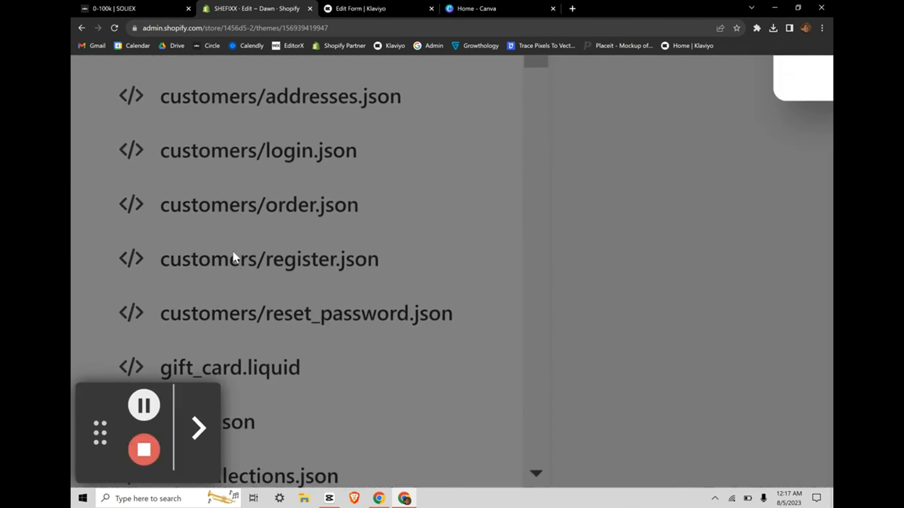
pyautogui.scroll(6, 331, 281)
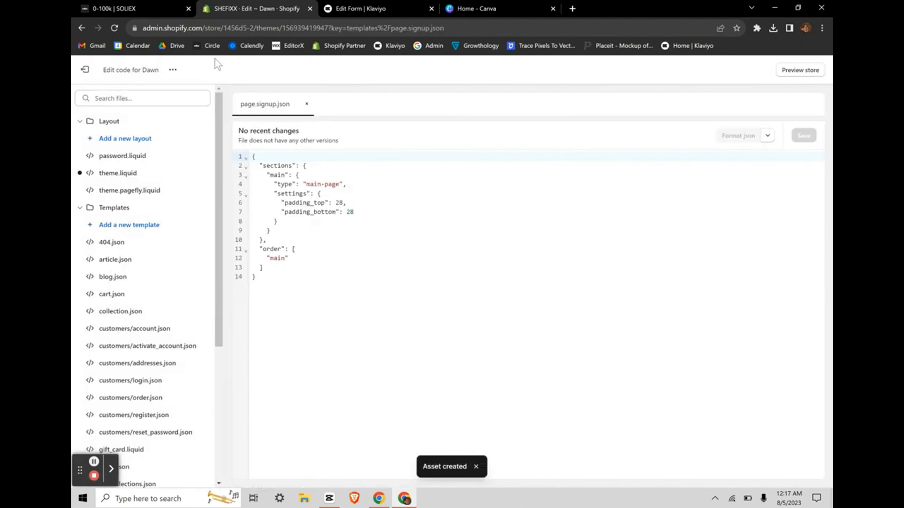
pyautogui.click(93, 70)
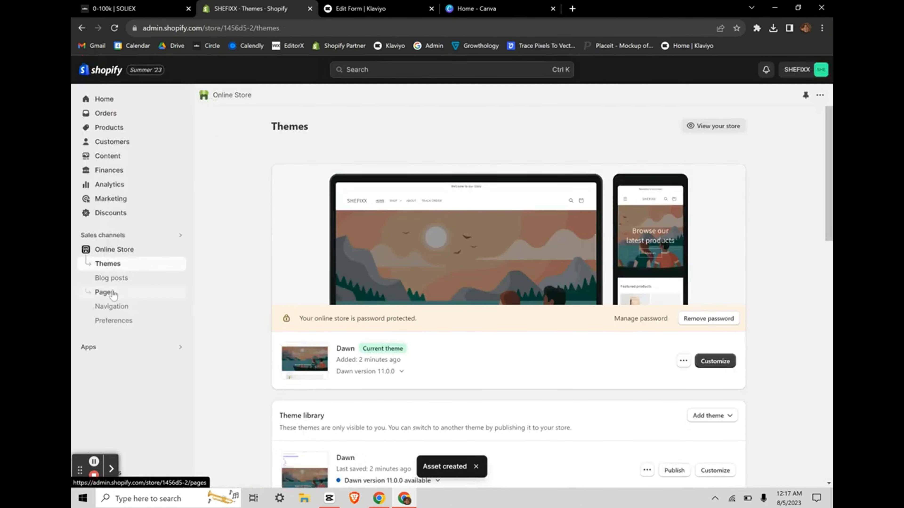
# Step: Start a new store page titled TESTING
pyautogui.click(104, 292)
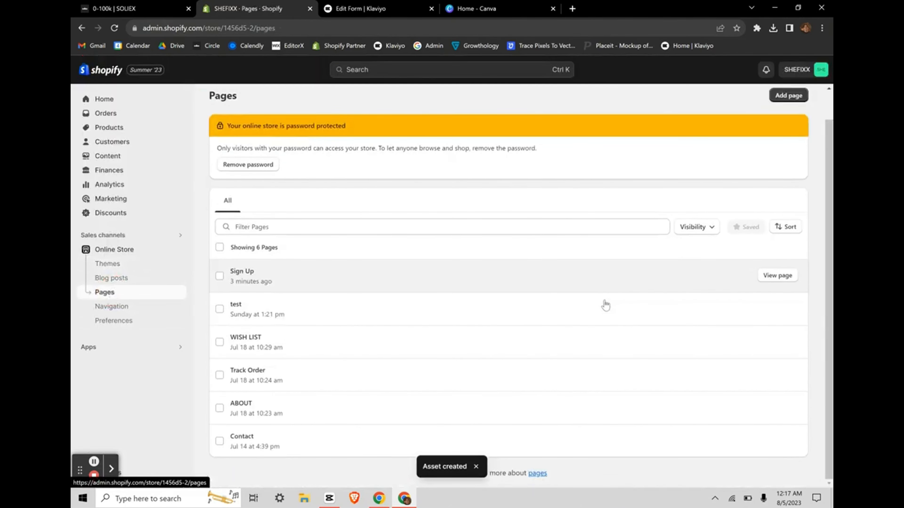
pyautogui.click(786, 126)
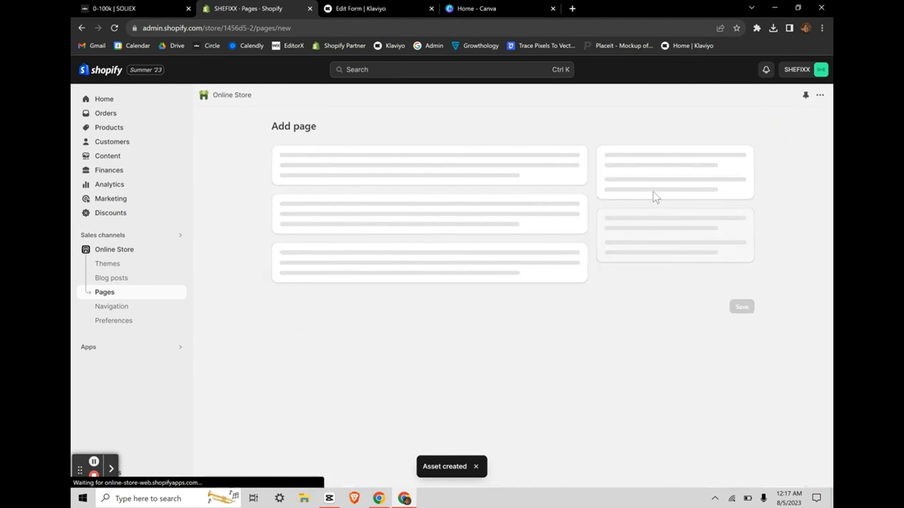
pyautogui.click(375, 171)
pyautogui.write('ESTING')
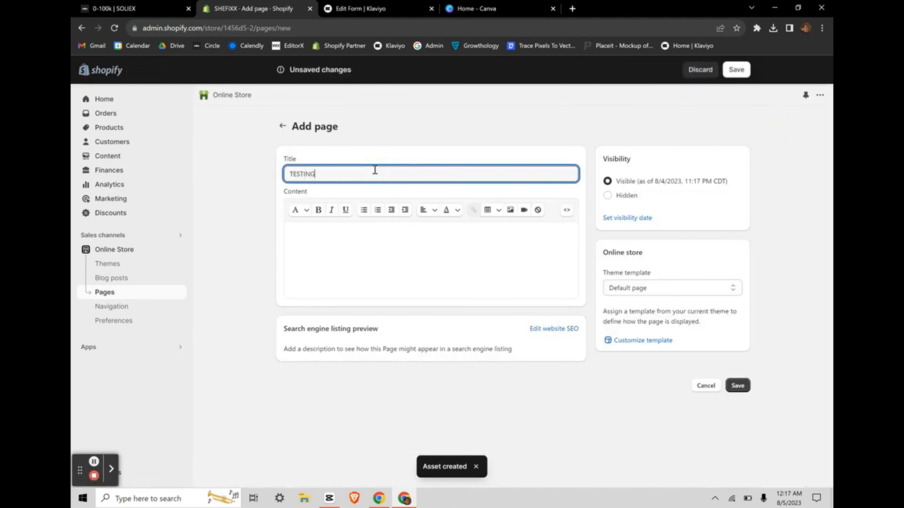
pyautogui.click(385, 161)
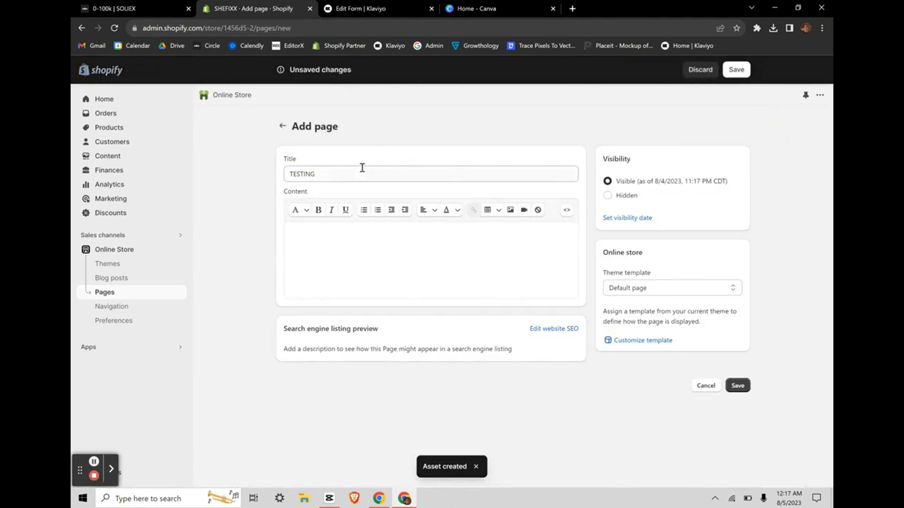
# Step: Assign the signup theme template to the page and save it
pyautogui.click(617, 293)
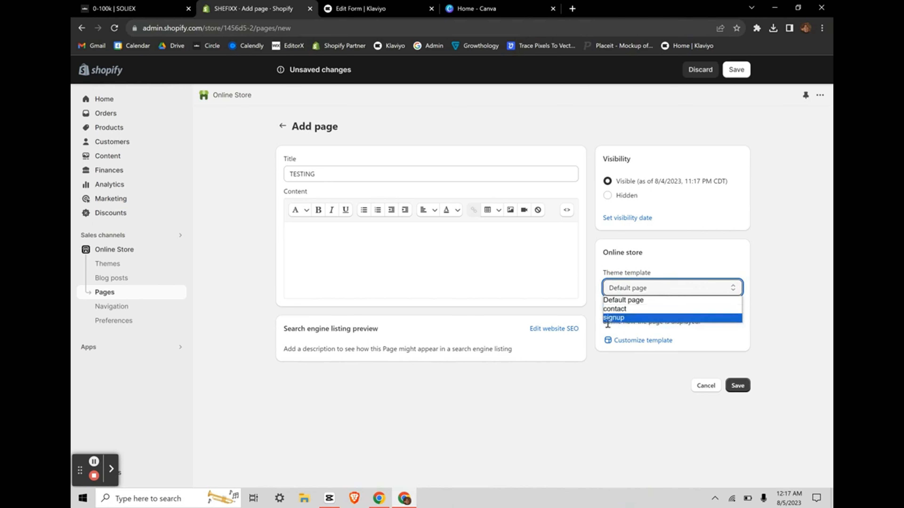
pyautogui.click(634, 264)
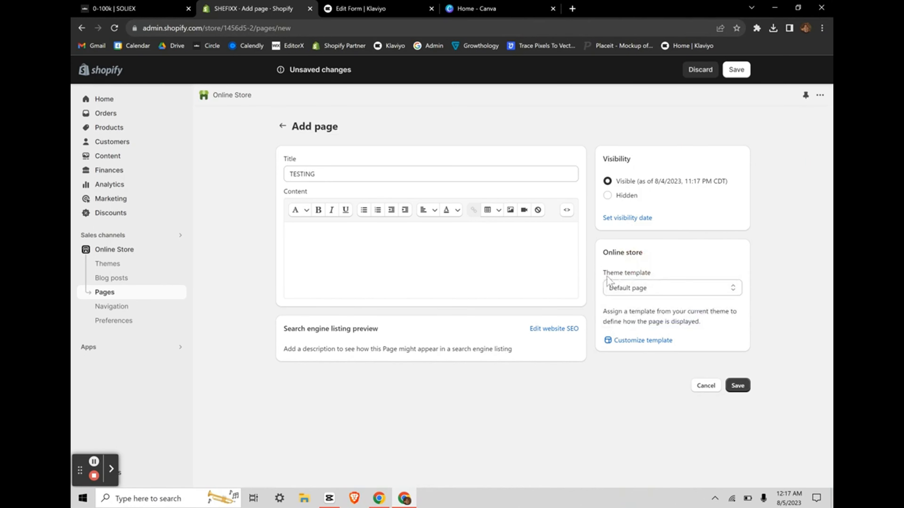
pyautogui.moveTo(606, 276); pyautogui.dragTo(640, 276)
pyautogui.click(624, 290)
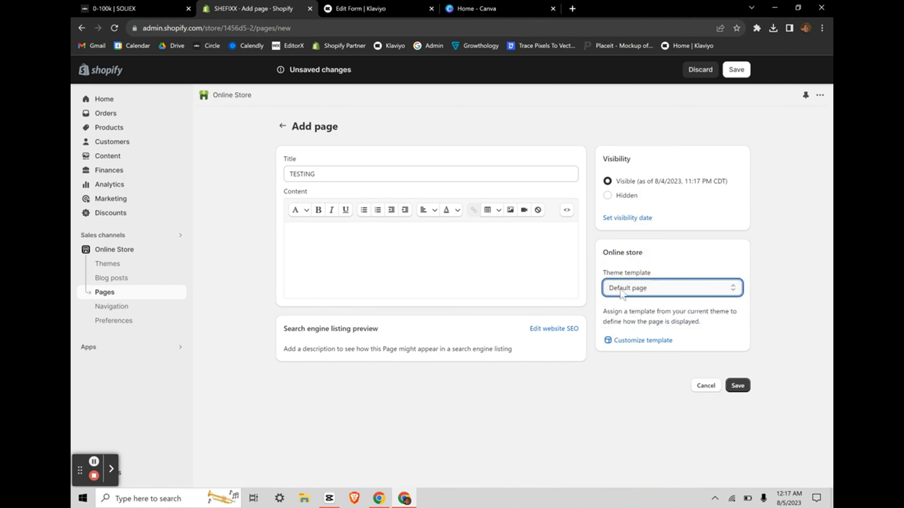
pyautogui.click(622, 293)
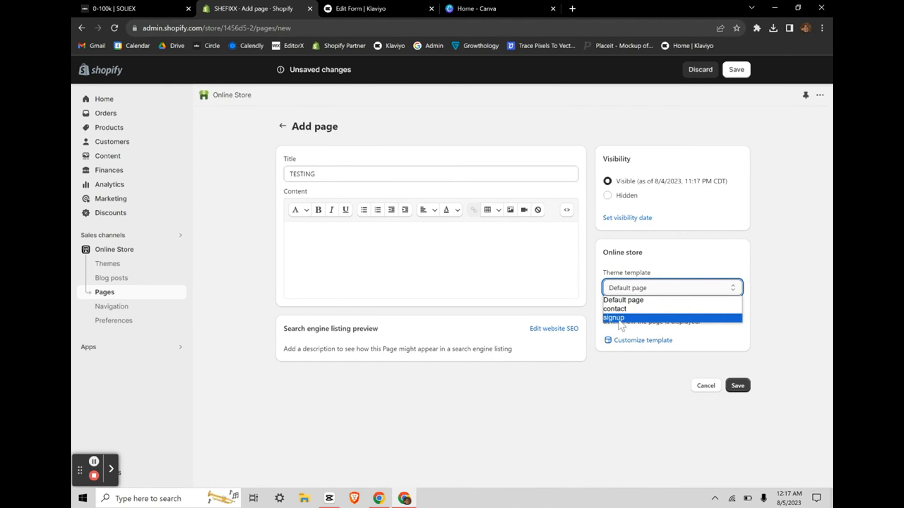
pyautogui.click(619, 318)
pyautogui.click(737, 386)
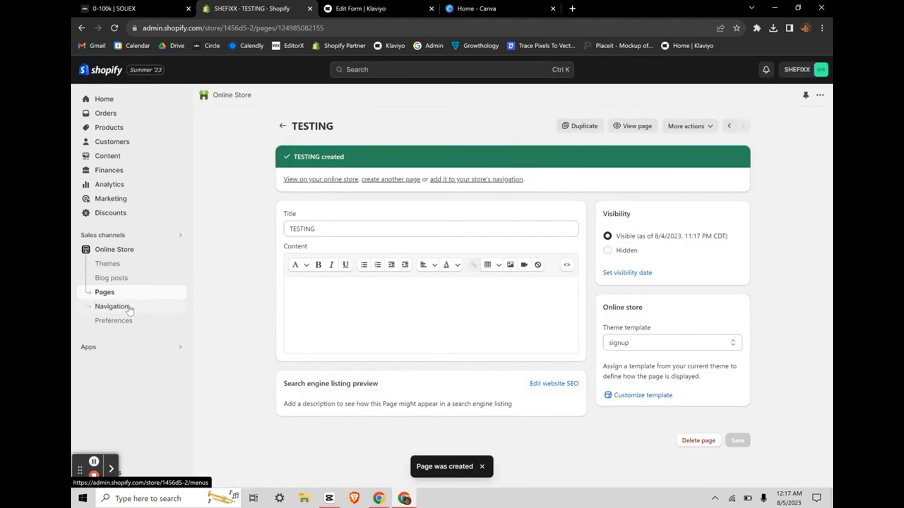
# Step: Create a new navigation menu titled signup
pyautogui.click(129, 309)
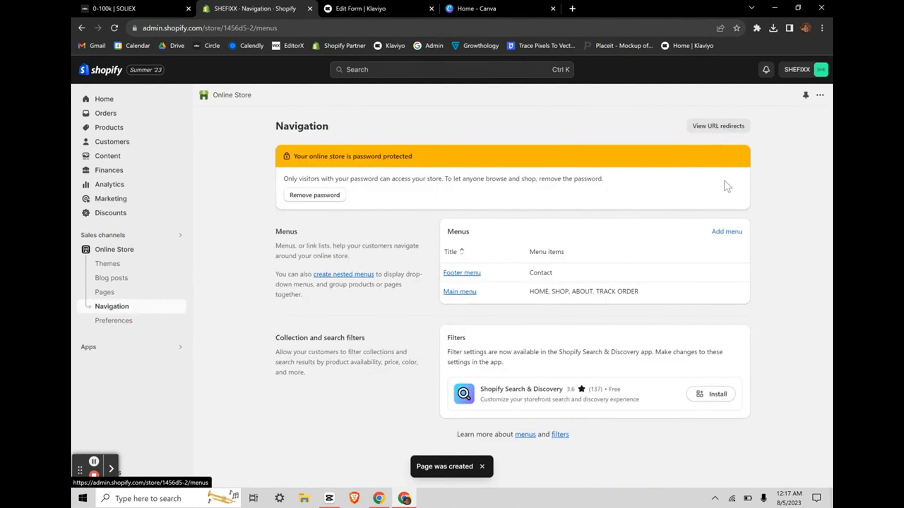
pyautogui.click(726, 232)
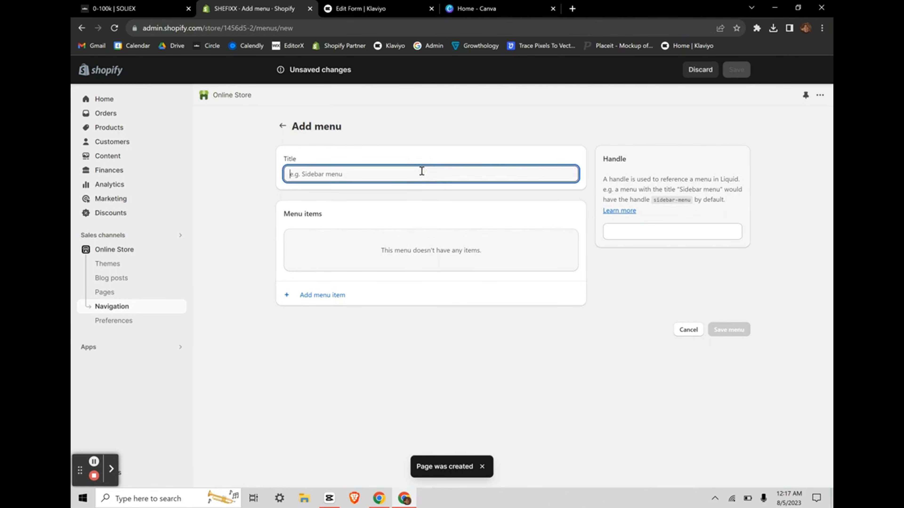
pyautogui.write('signup')
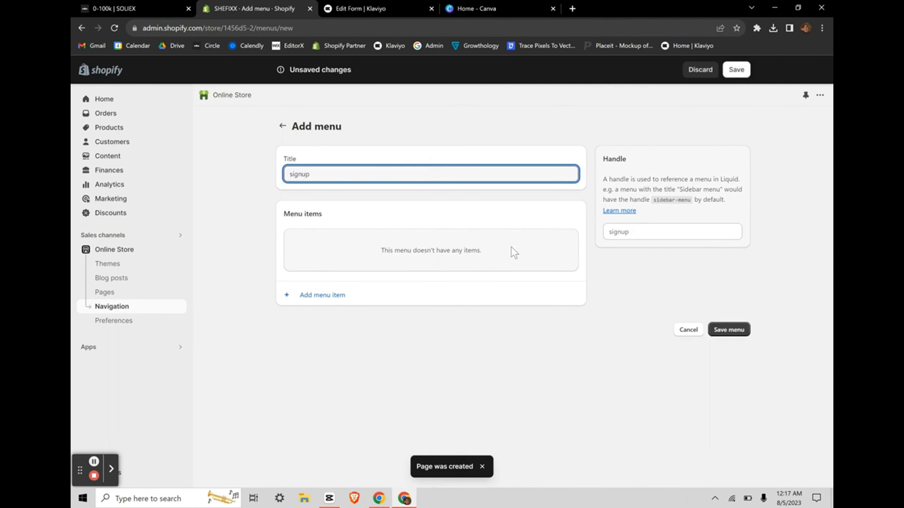
# Step: Add a 'sign up' item linked to the Sign Up page and save the menu
pyautogui.click(312, 301)
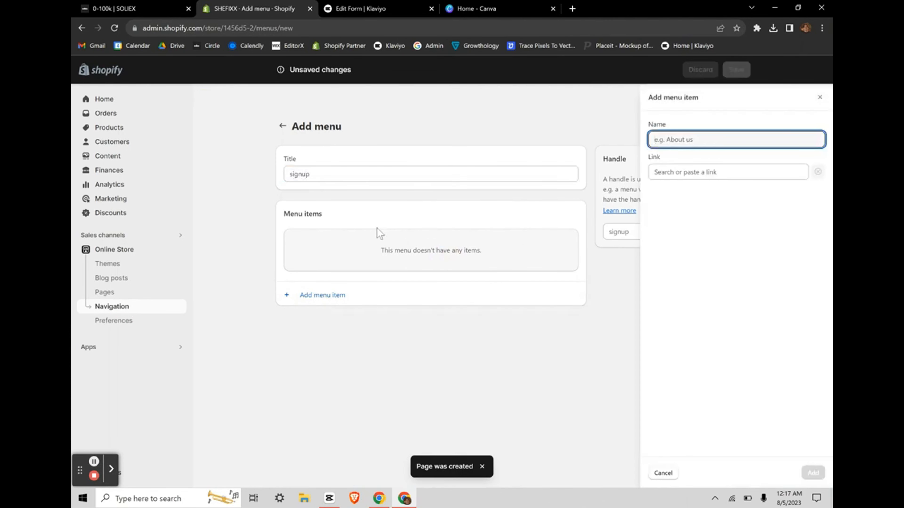
pyautogui.write('sing')
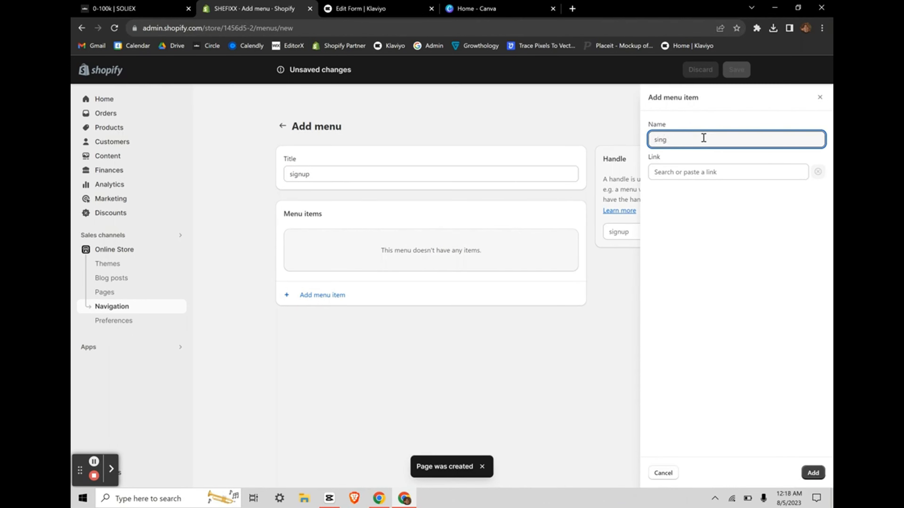
pyautogui.press('BackSpace')
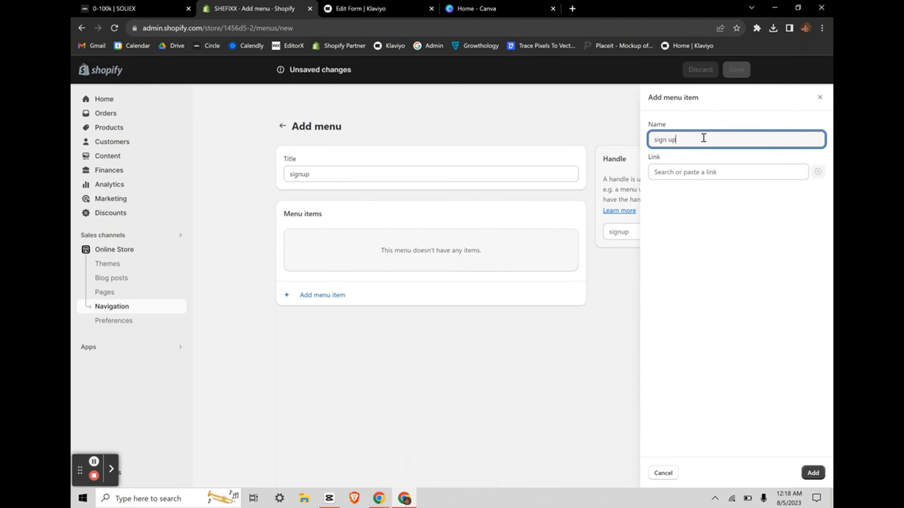
pyautogui.click(675, 173)
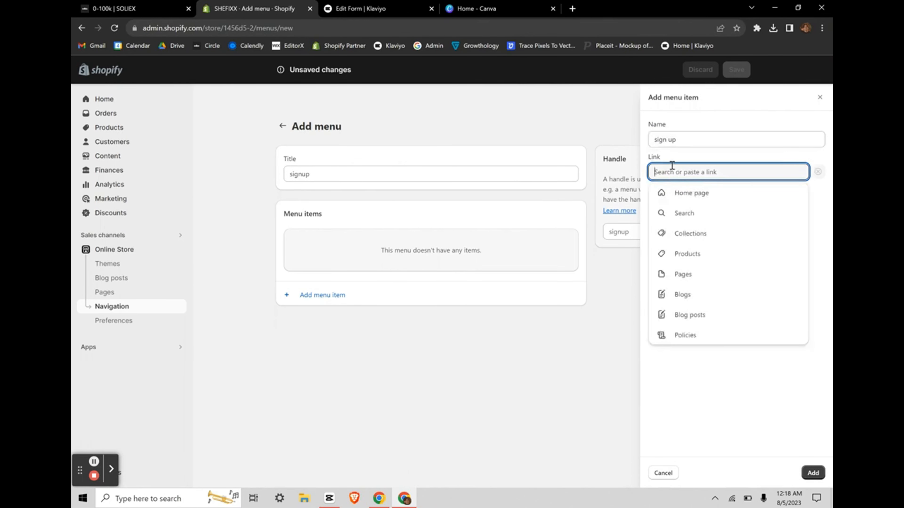
pyautogui.click(676, 276)
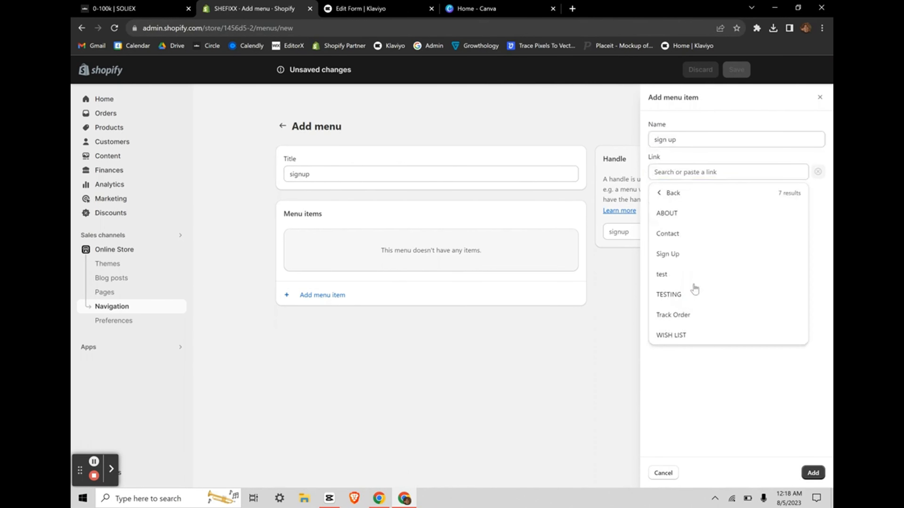
pyautogui.click(667, 255)
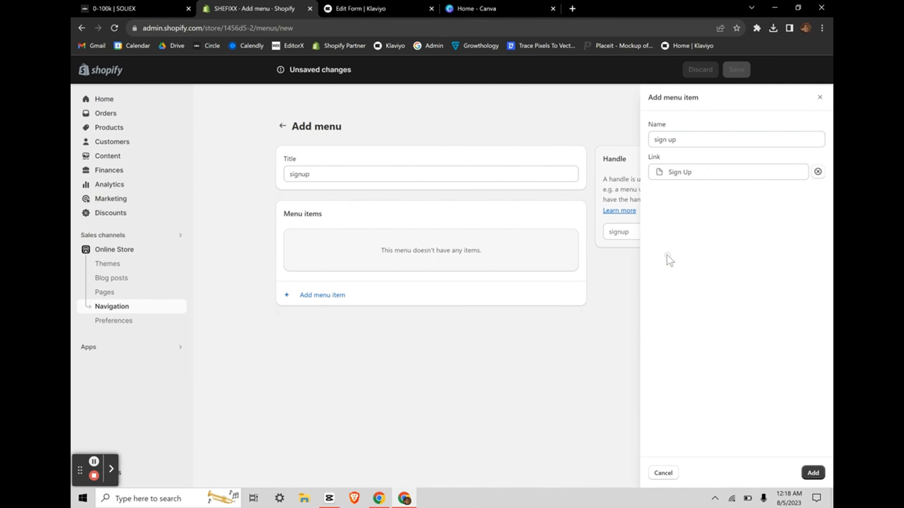
pyautogui.click(813, 473)
pyautogui.click(728, 315)
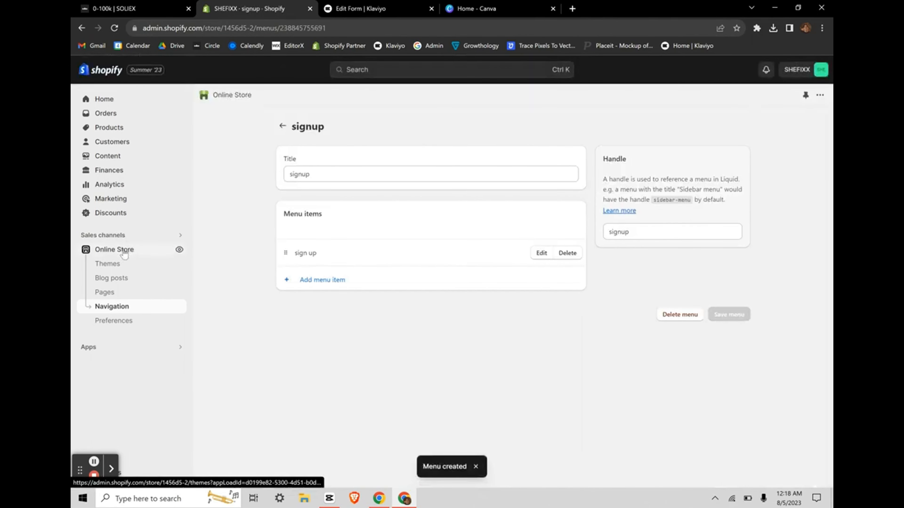
# Step: Open the current Dawn theme in the theme editor
pyautogui.click(117, 263)
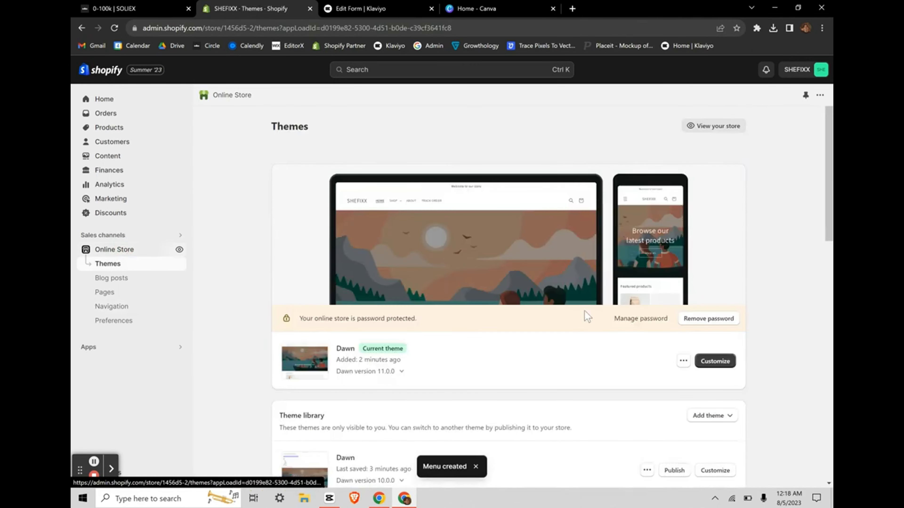
pyautogui.scroll(-1, 584, 316)
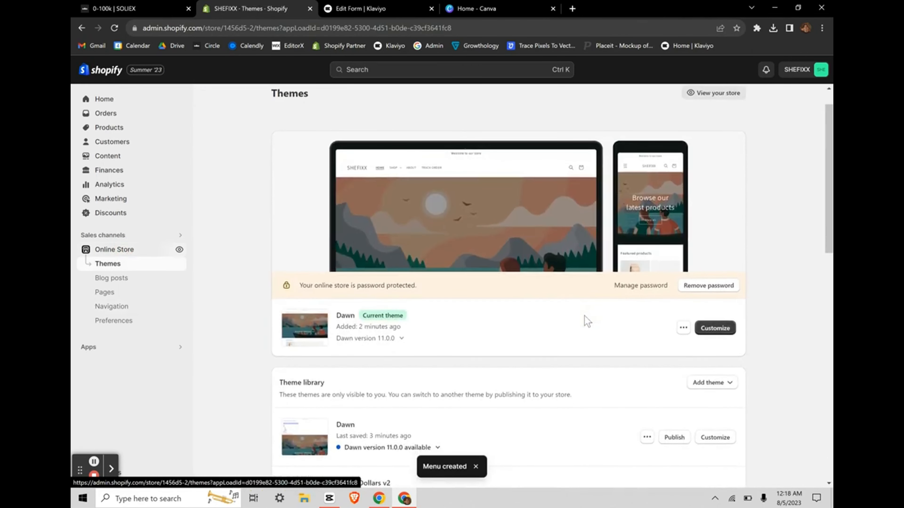
pyautogui.scroll(-1, 662, 346)
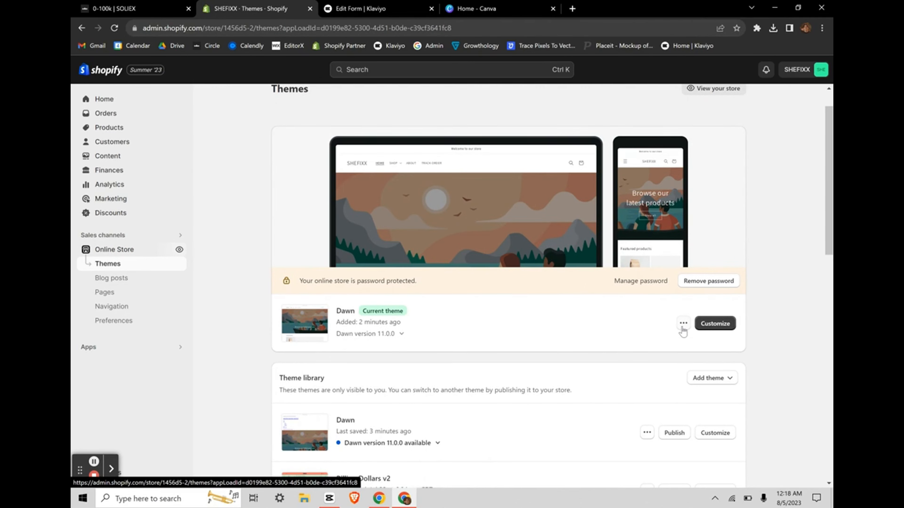
pyautogui.click(698, 324)
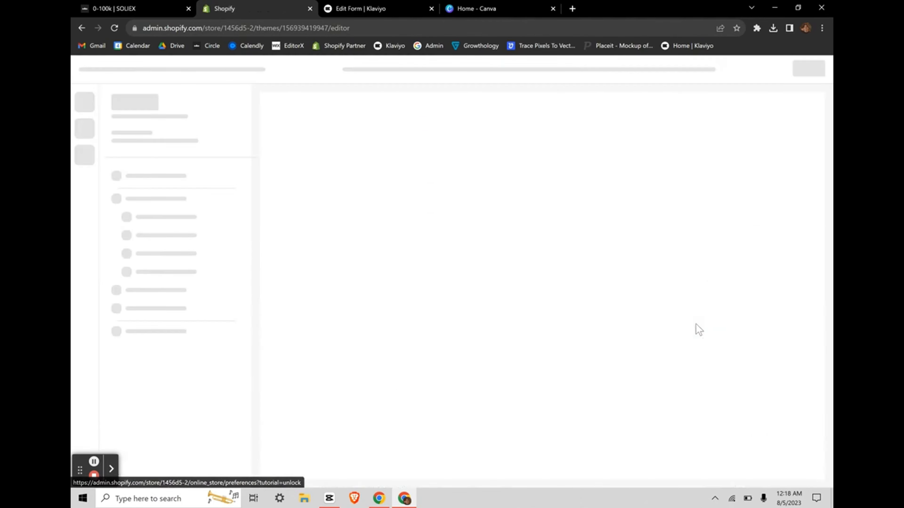
pyautogui.scroll(-5, 530, 283)
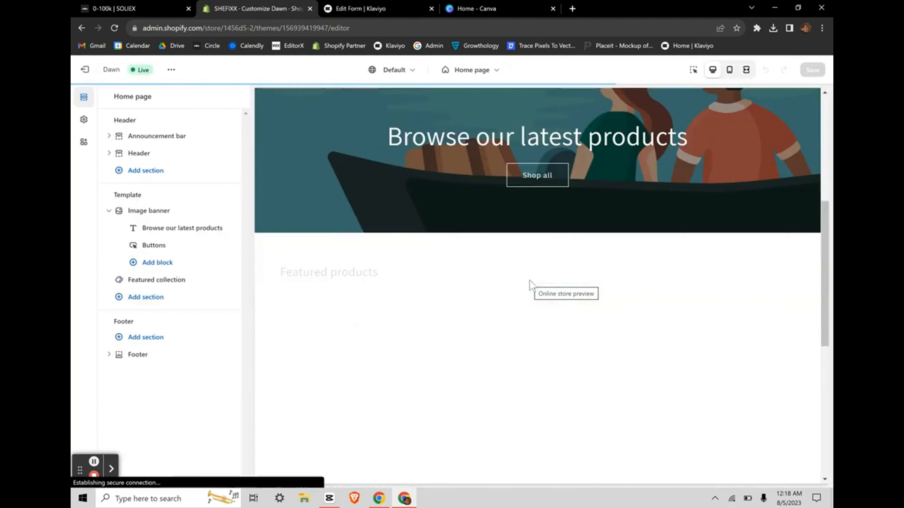
pyautogui.scroll(-5, 530, 283)
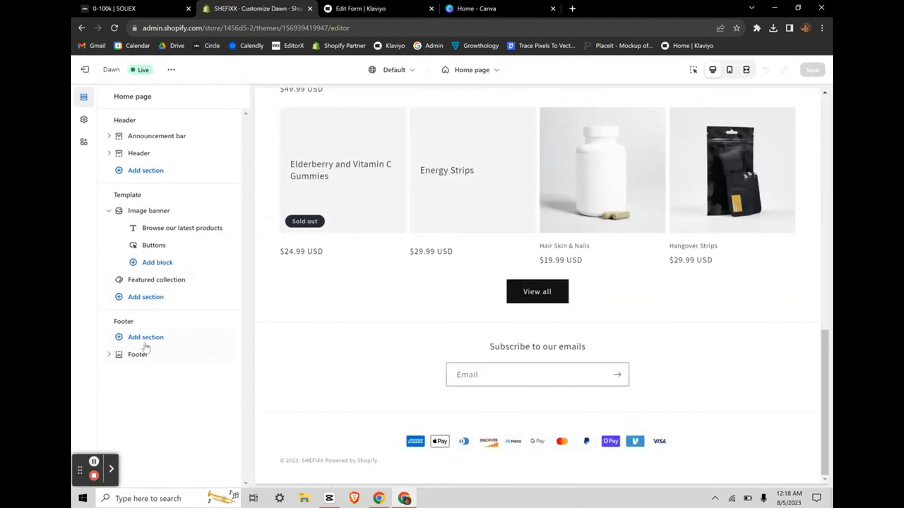
# Step: Add a Quick links menu block to the footer using the signup menu, then save
pyautogui.click(139, 355)
pyautogui.click(108, 95)
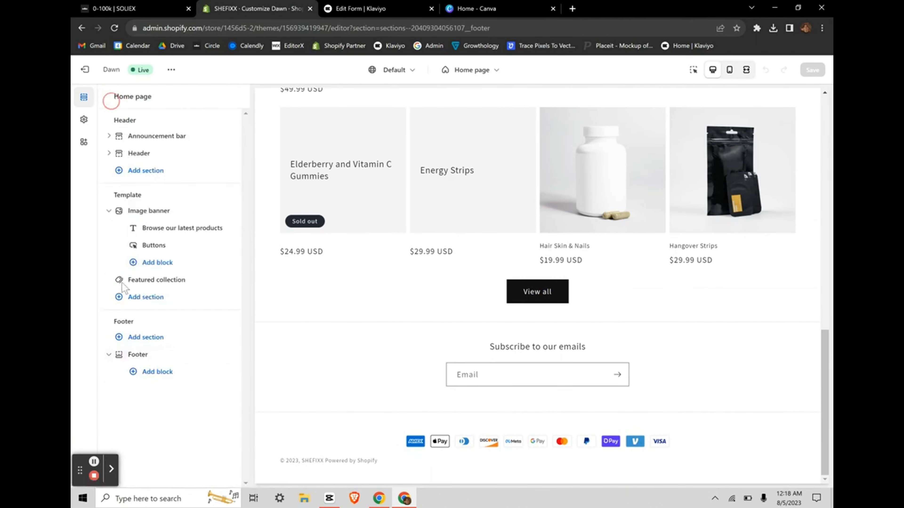
pyautogui.click(149, 372)
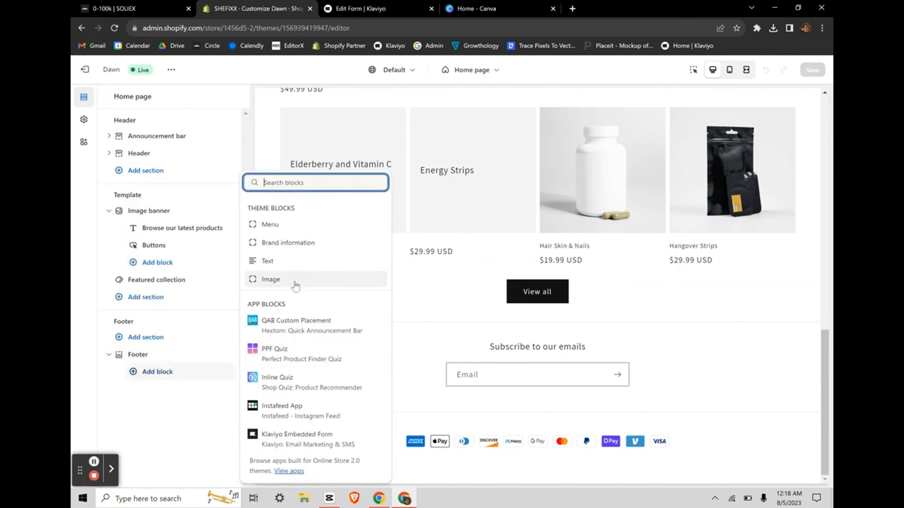
pyautogui.click(270, 224)
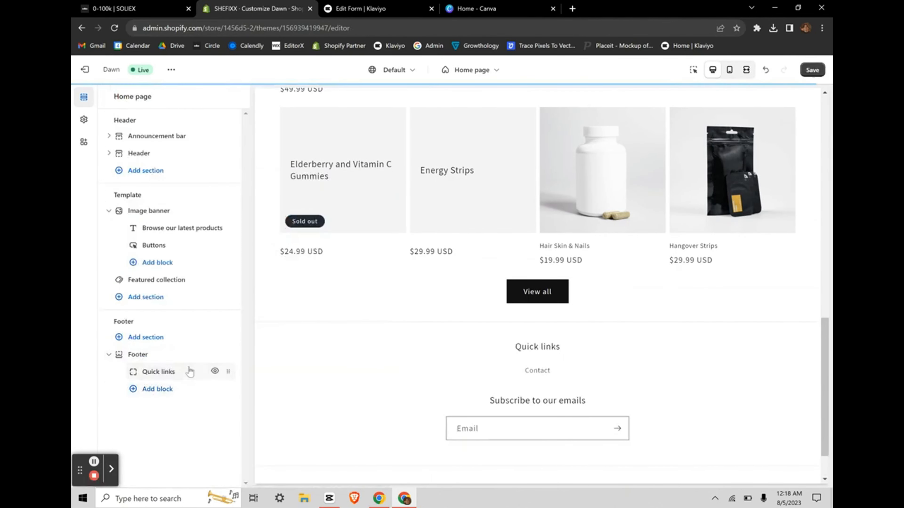
pyautogui.click(179, 373)
pyautogui.click(172, 268)
pyautogui.click(153, 289)
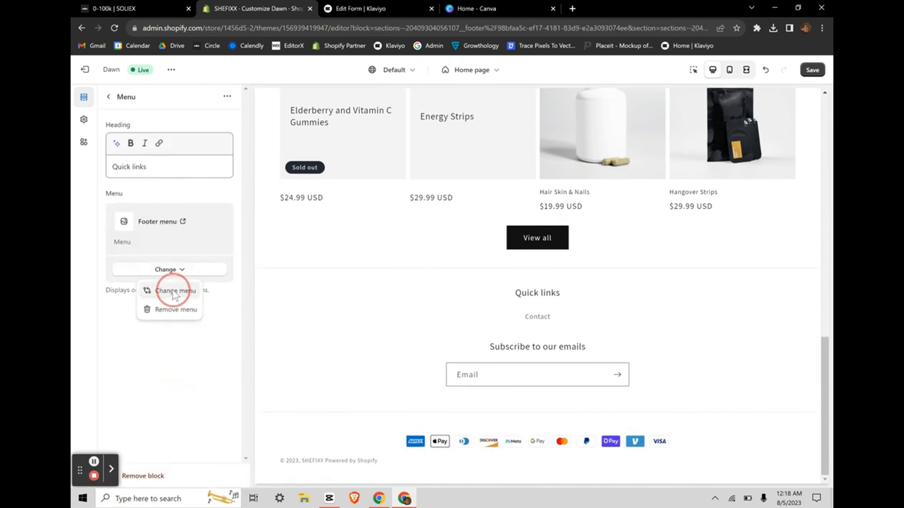
pyautogui.click(143, 240)
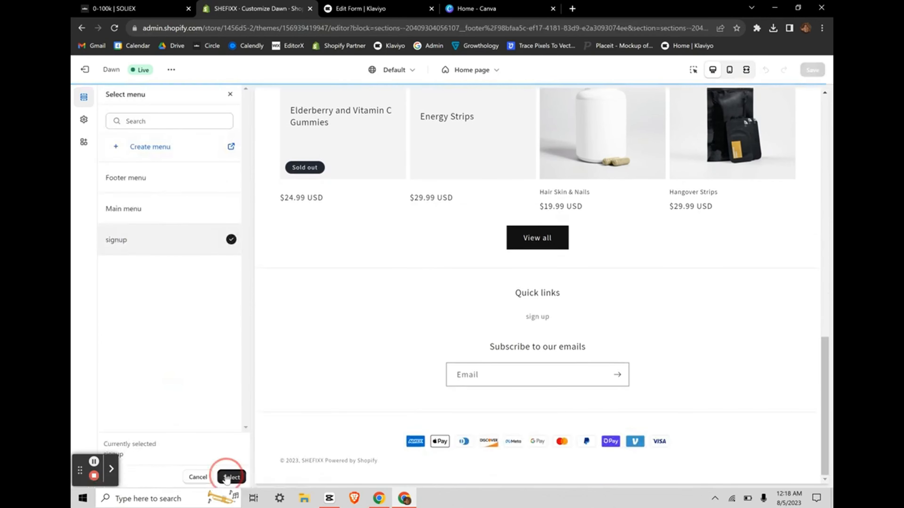
pyautogui.click(231, 476)
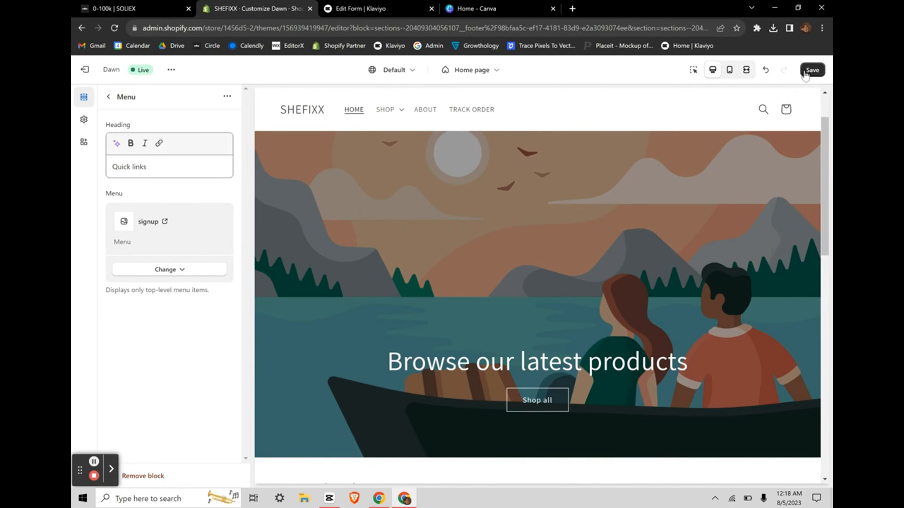
pyautogui.click(812, 69)
pyautogui.scroll(-15, 530, 246)
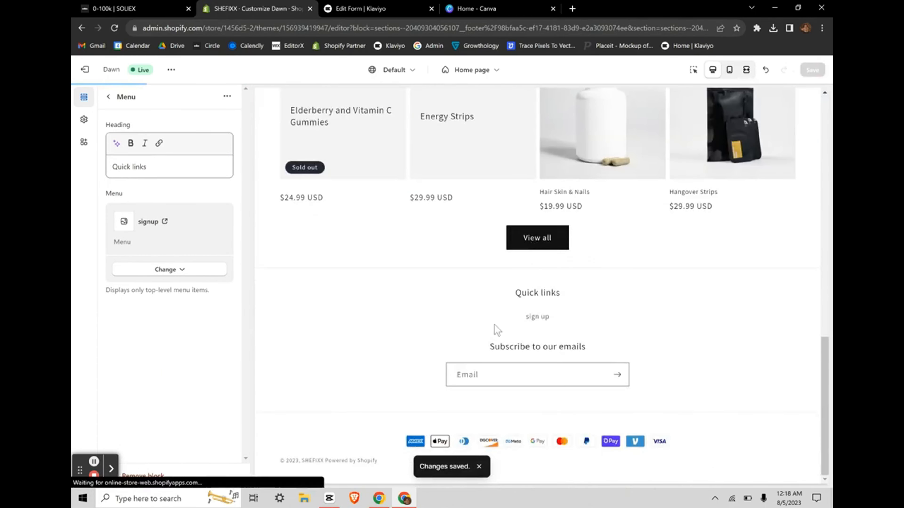
pyautogui.scroll(6, 494, 329)
# Step: Add a Klaviyo Embedded Form app section to the sign up page with the pasted form ID
pyautogui.click(526, 311)
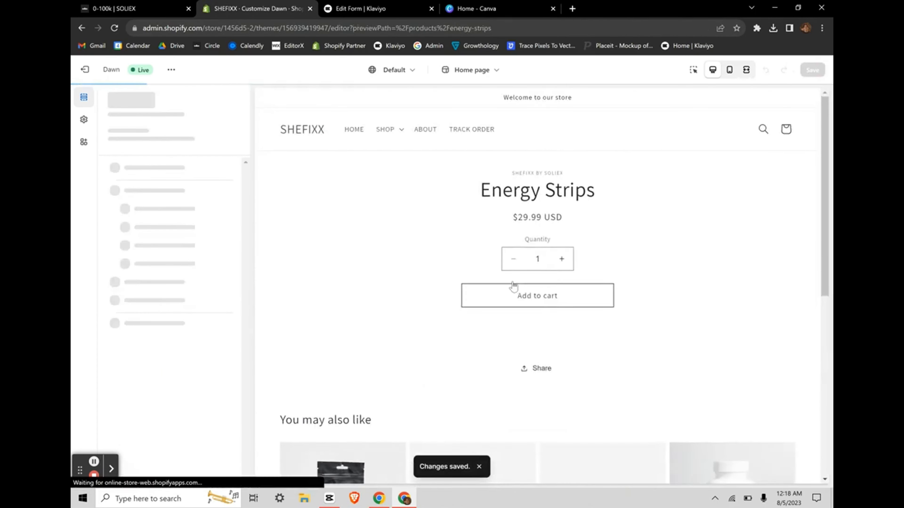
pyautogui.scroll(-10, 391, 292)
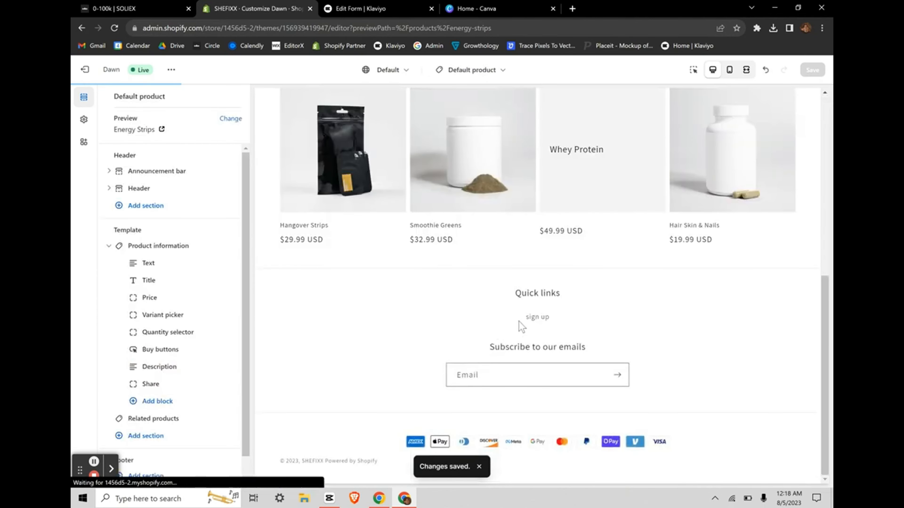
pyautogui.click(536, 321)
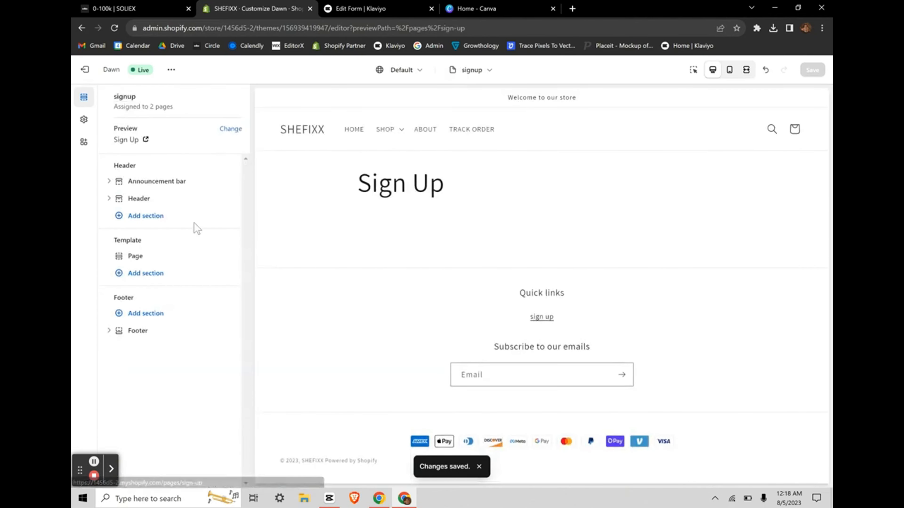
pyautogui.click(129, 275)
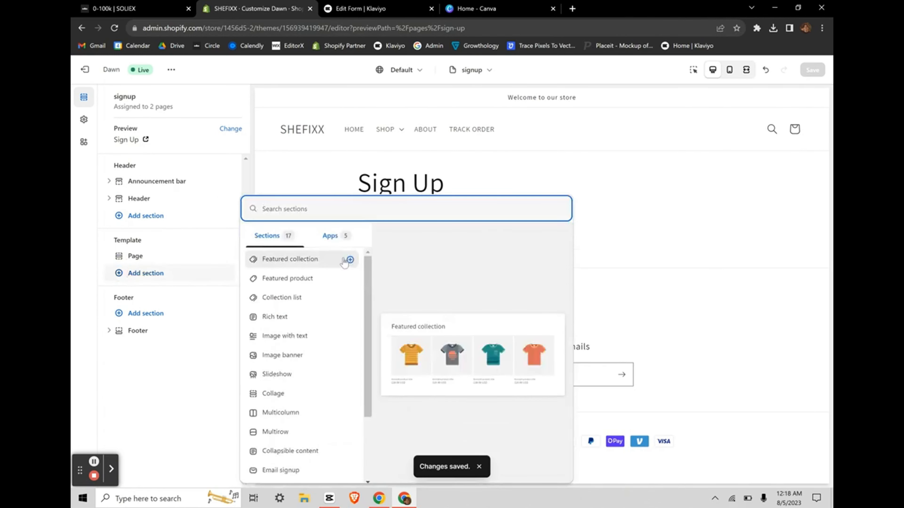
pyautogui.click(330, 236)
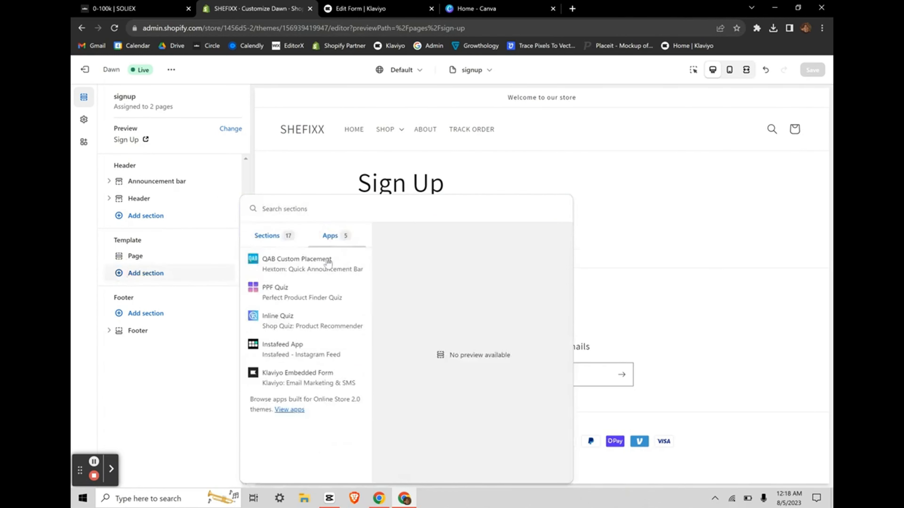
pyautogui.click(289, 377)
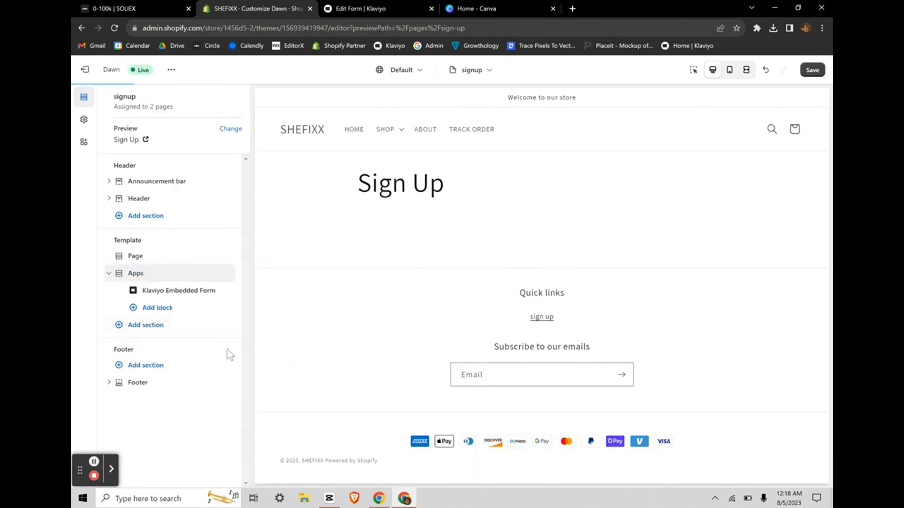
pyautogui.click(166, 291)
pyautogui.click(178, 150)
pyautogui.write('<div class="klaviyo-form-WDK48Q"></div>')
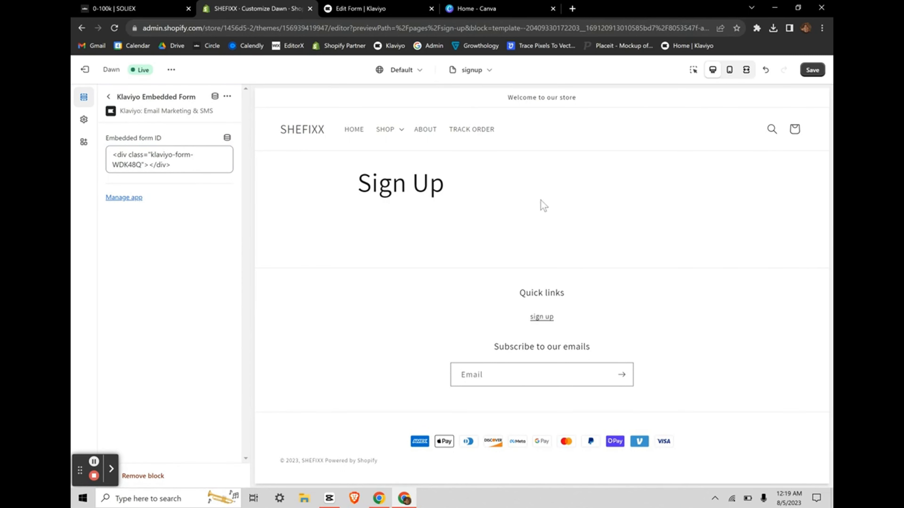
# Step: Save the theme, leave the editor and open the live store
pyautogui.click(812, 70)
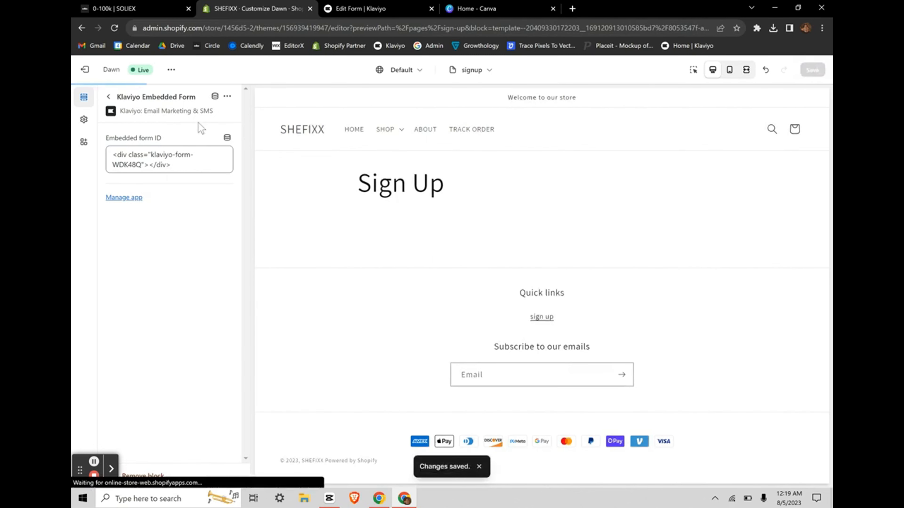
pyautogui.click(85, 70)
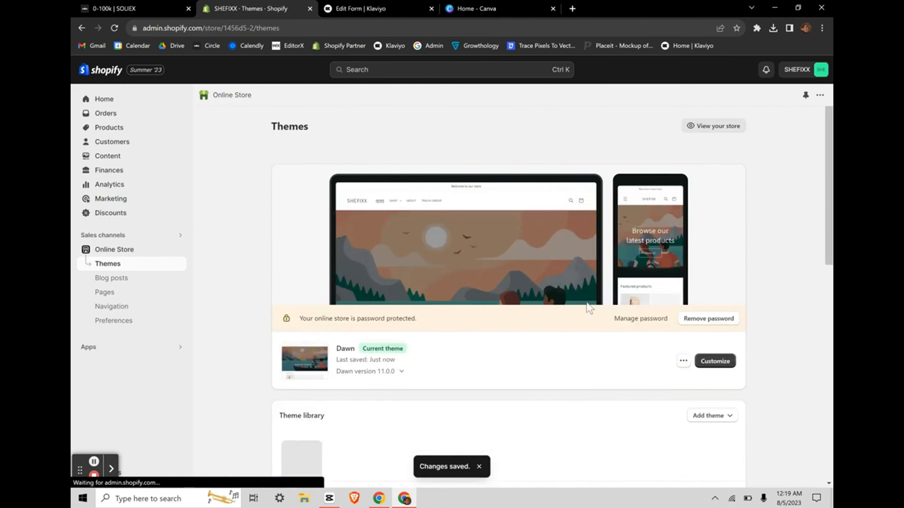
pyautogui.click(714, 134)
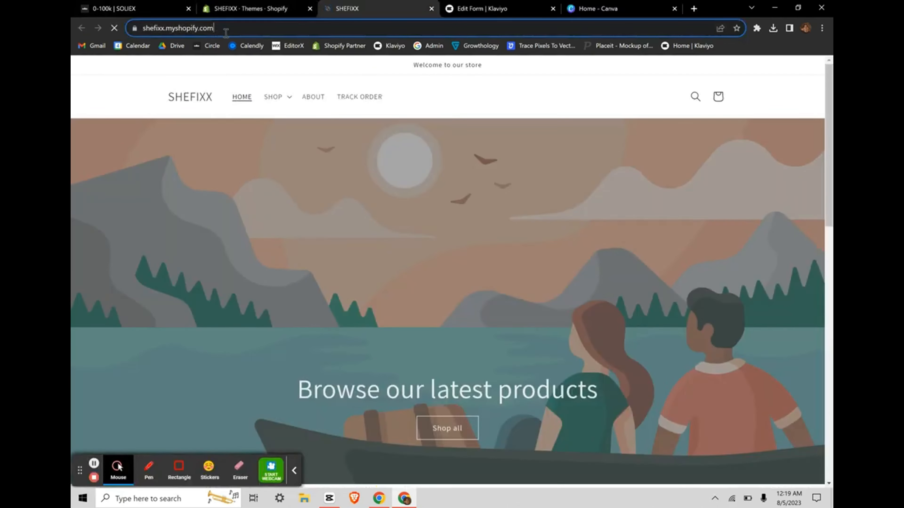
# Step: Open the storefront's sign up page from its footer link
pyautogui.click(226, 33)
pyautogui.click(225, 33)
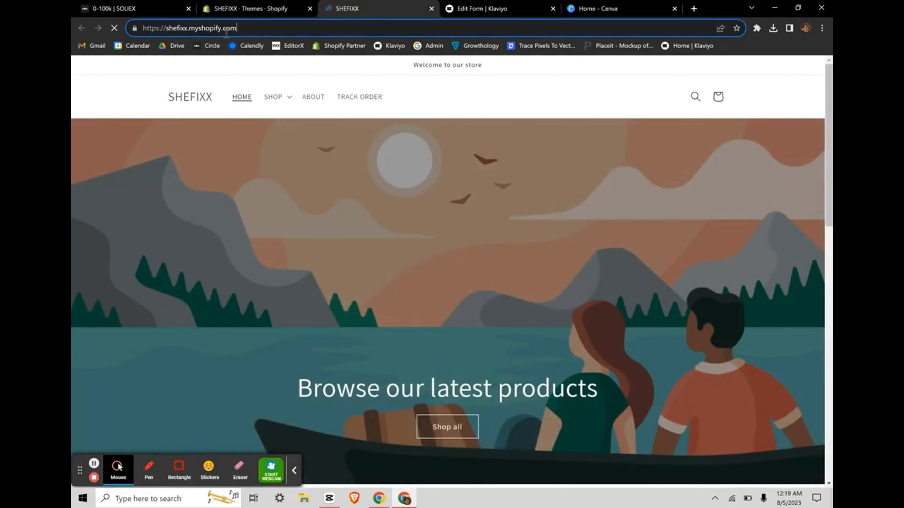
pyautogui.click(294, 470)
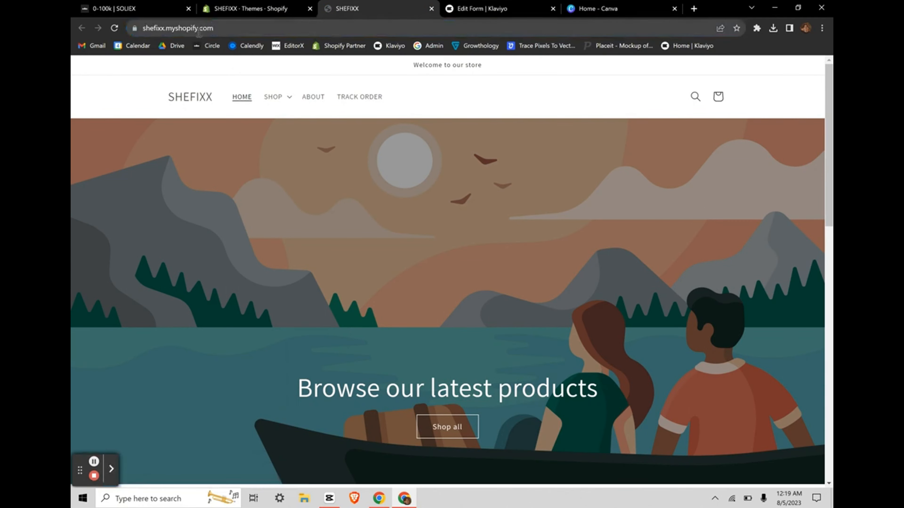
pyautogui.click(235, 30)
pyautogui.click(235, 30)
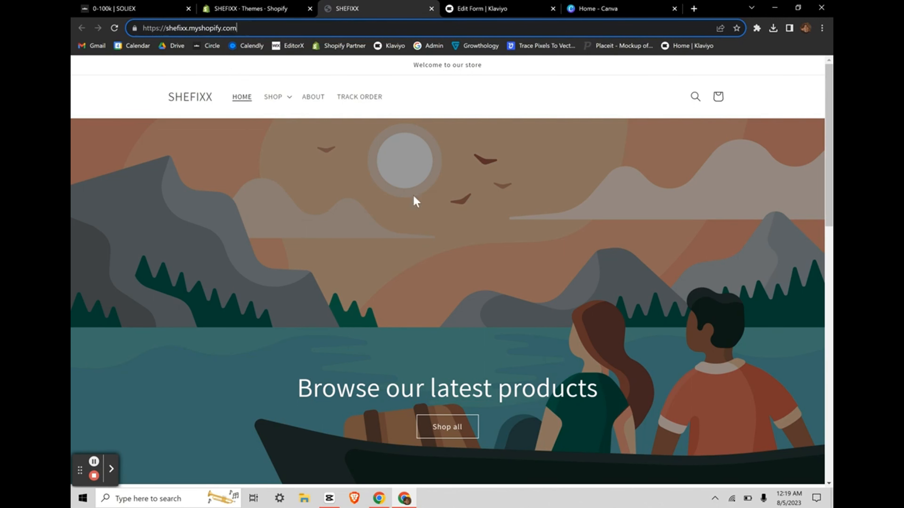
pyautogui.scroll(-15, 415, 199)
pyautogui.click(442, 322)
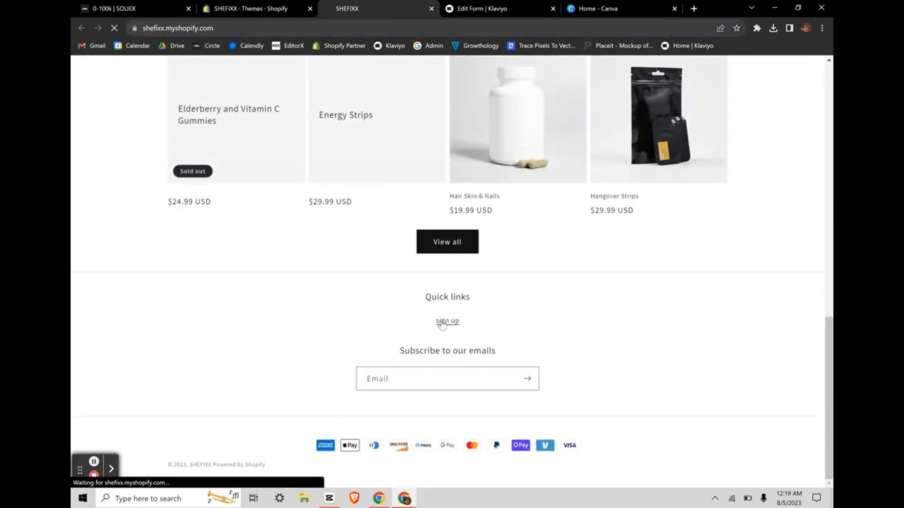
# Step: Select the Sign Up page's web address and review its heading
pyautogui.click(311, 30)
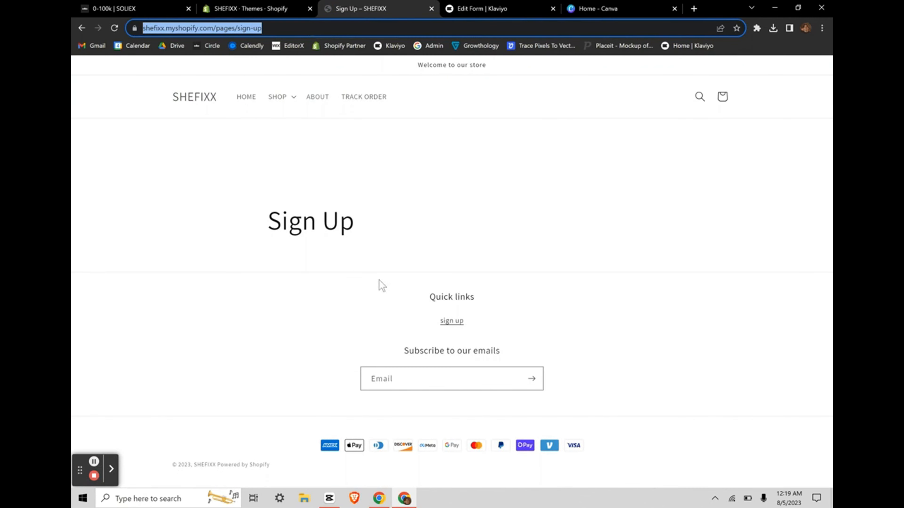
pyautogui.press('Return')
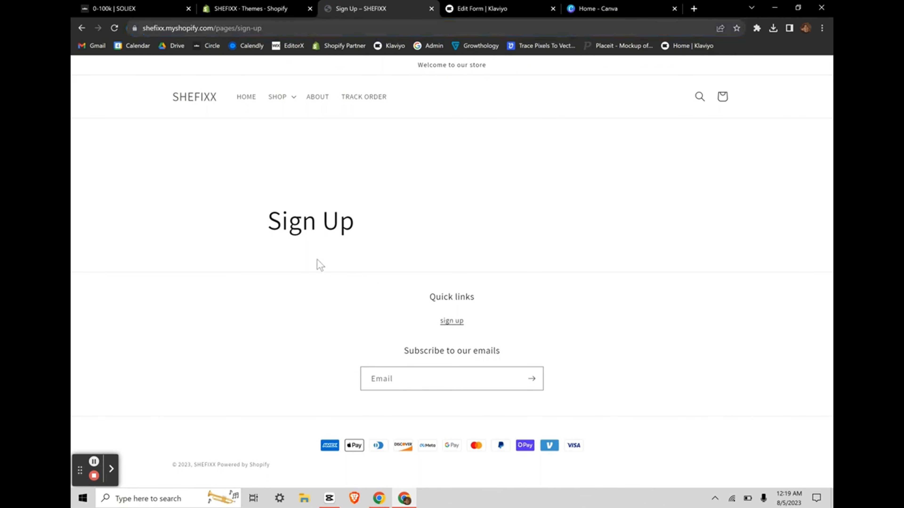
pyautogui.moveTo(252, 220); pyautogui.dragTo(375, 260)
pyautogui.moveTo(242, 216); pyautogui.dragTo(465, 257)
pyautogui.click(466, 257)
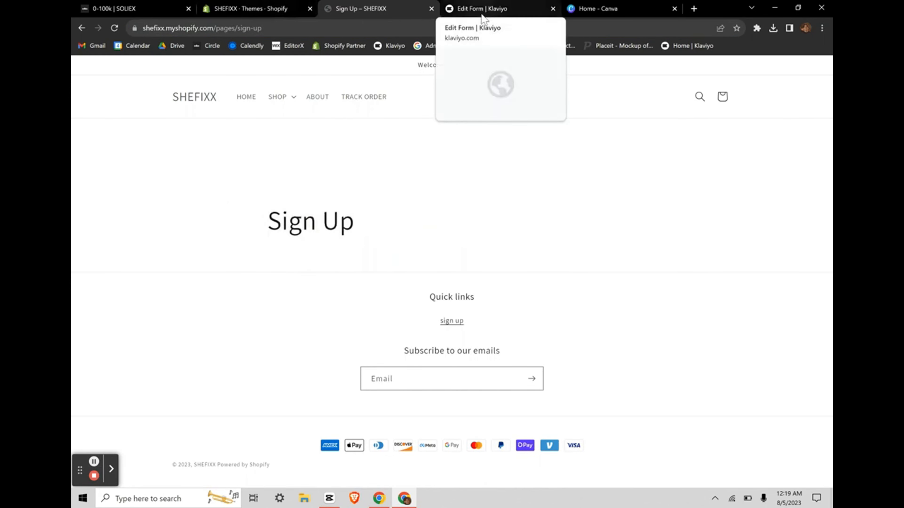
pyautogui.click(249, 5)
pyautogui.click(270, 31)
pyautogui.click(360, 8)
pyautogui.click(311, 30)
pyautogui.hotkey('ctrl', 'c')
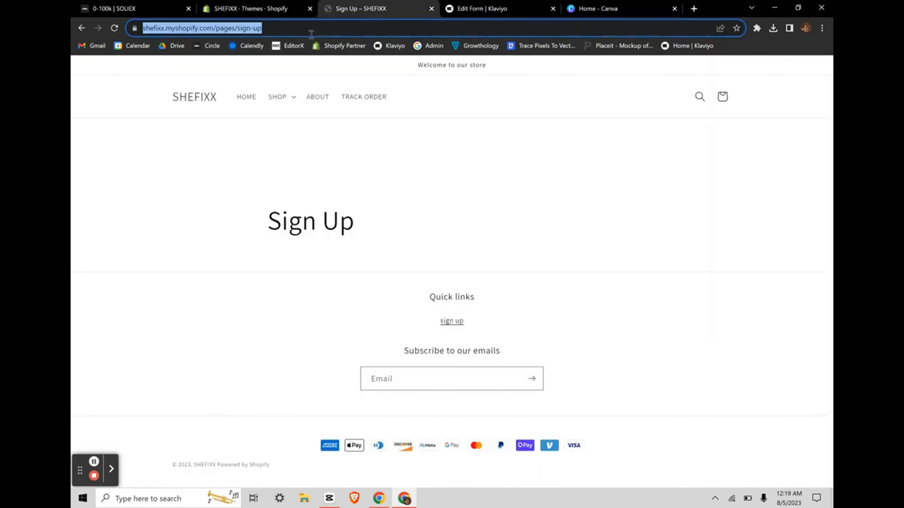
# Step: Search Canva's home page for 'qr code'
pyautogui.click(579, 8)
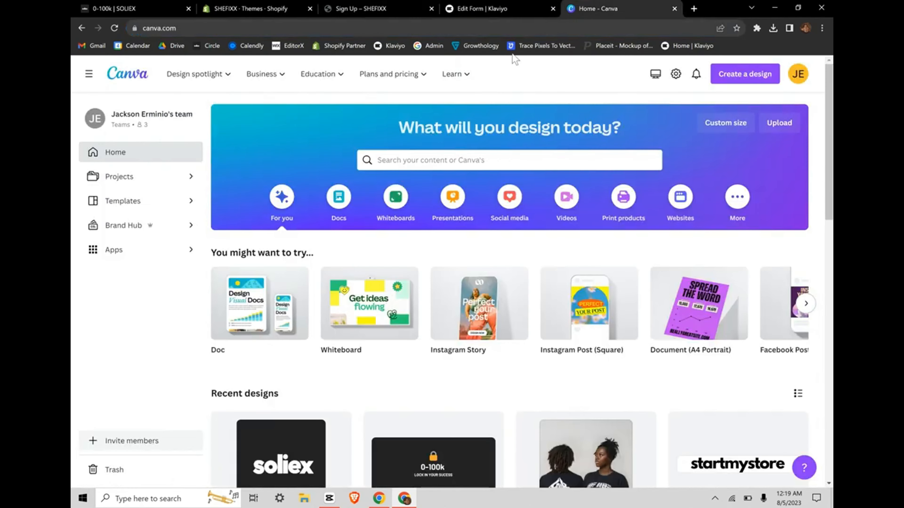
pyautogui.click(437, 159)
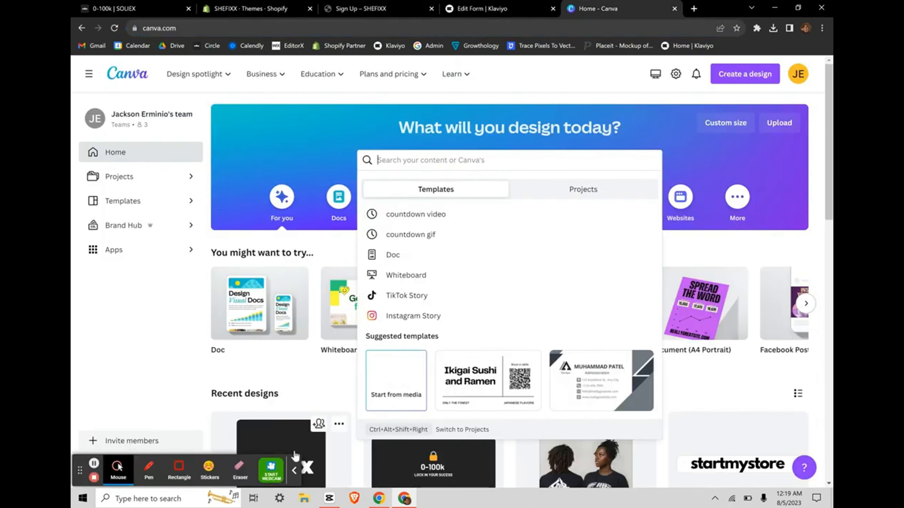
pyautogui.write('qr code')
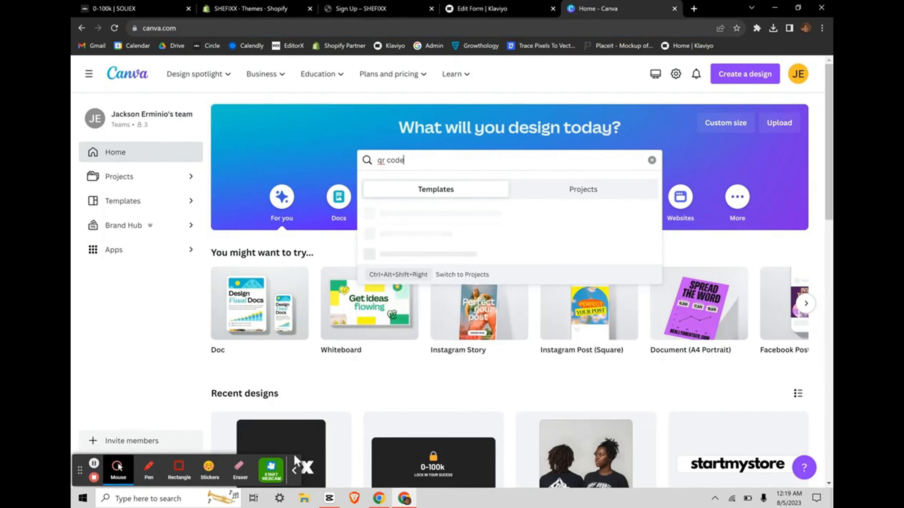
pyautogui.press('Return')
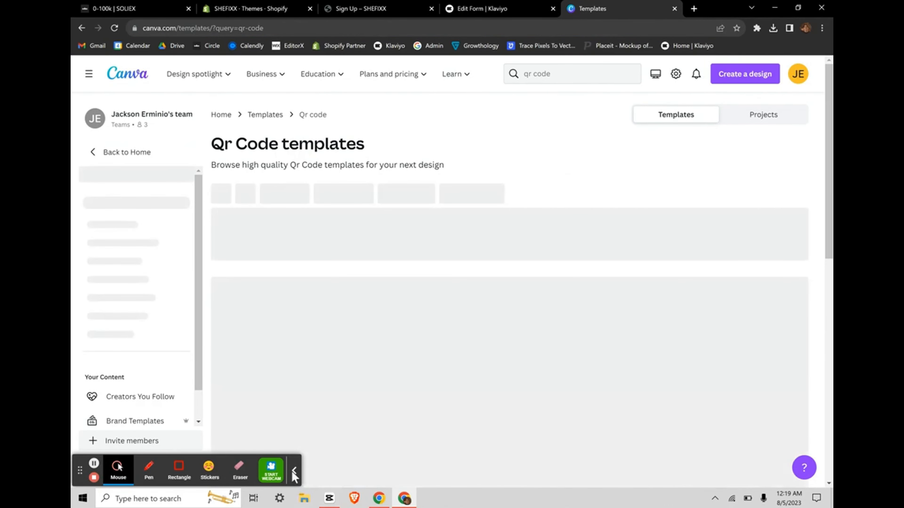
pyautogui.click(292, 472)
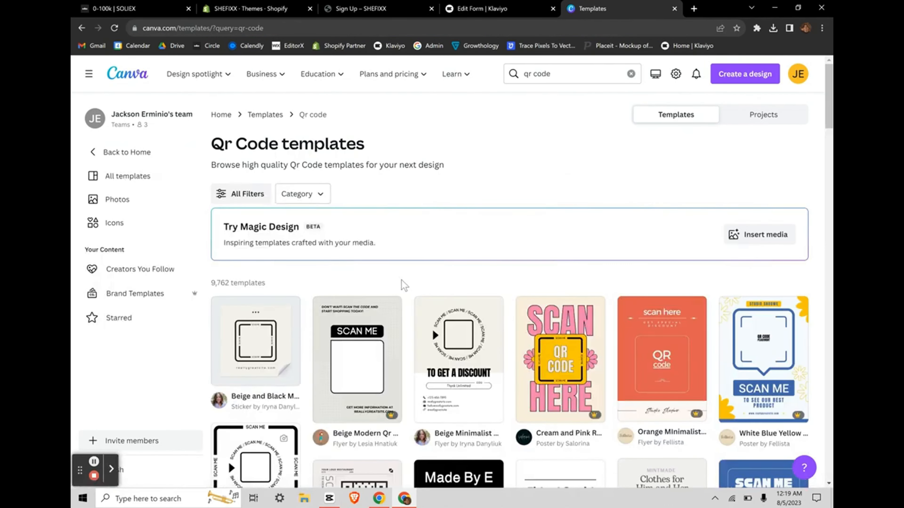
pyautogui.scroll(-4, 401, 280)
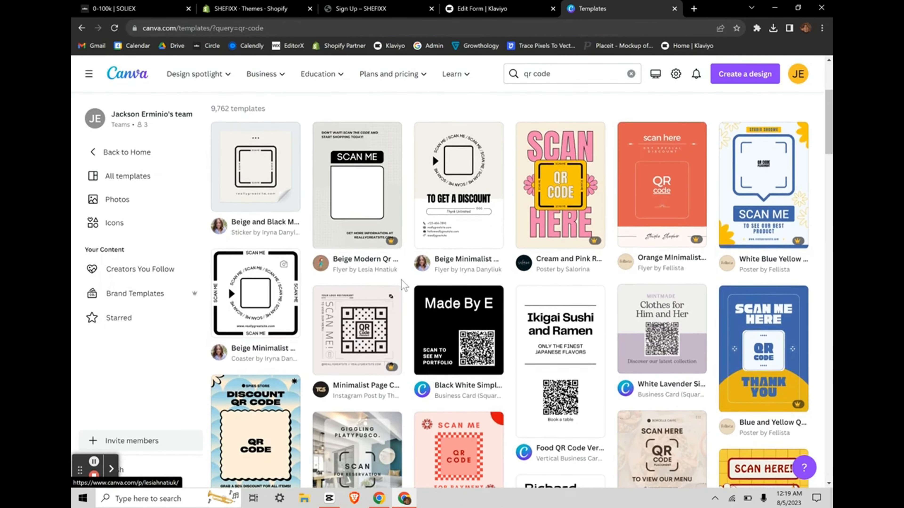
pyautogui.scroll(4, 401, 280)
# Step: Web-search 'canva free qr code' and launch Canva's QR Code Generator app
pyautogui.click(337, 32)
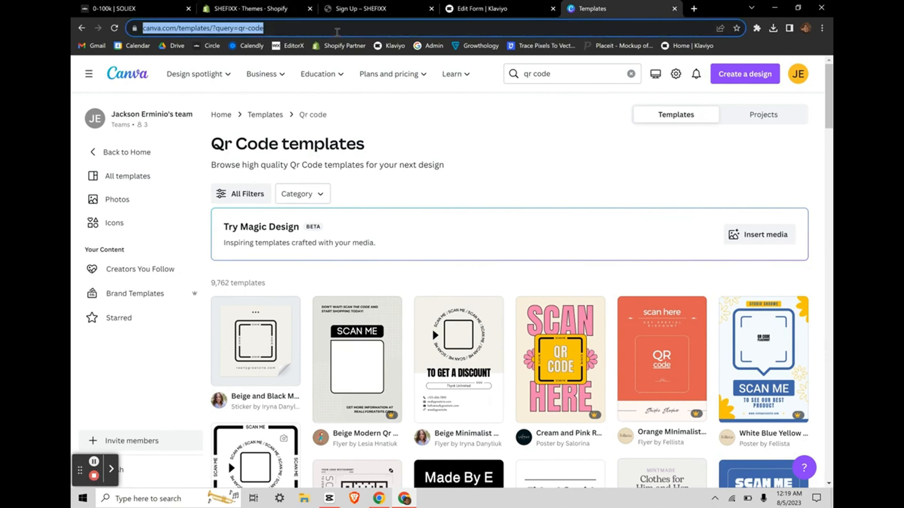
pyautogui.press('BackSpace')
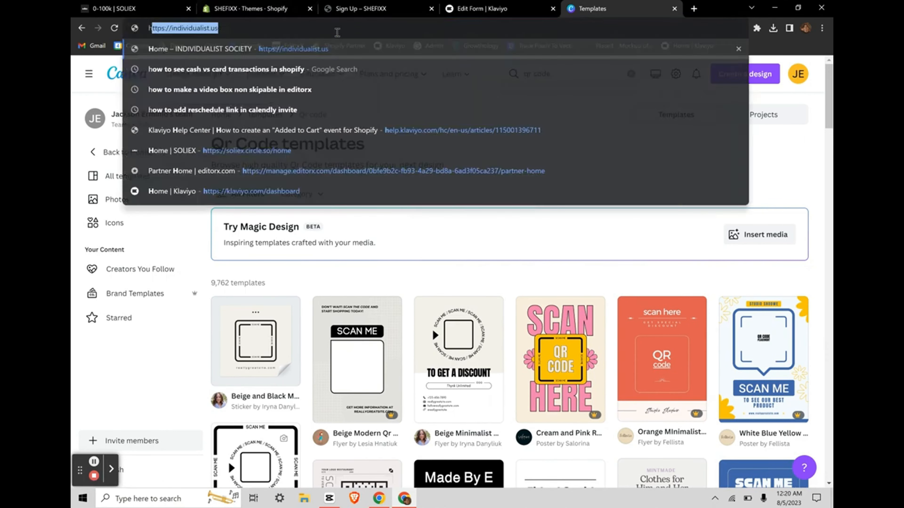
pyautogui.write('canva free qr code')
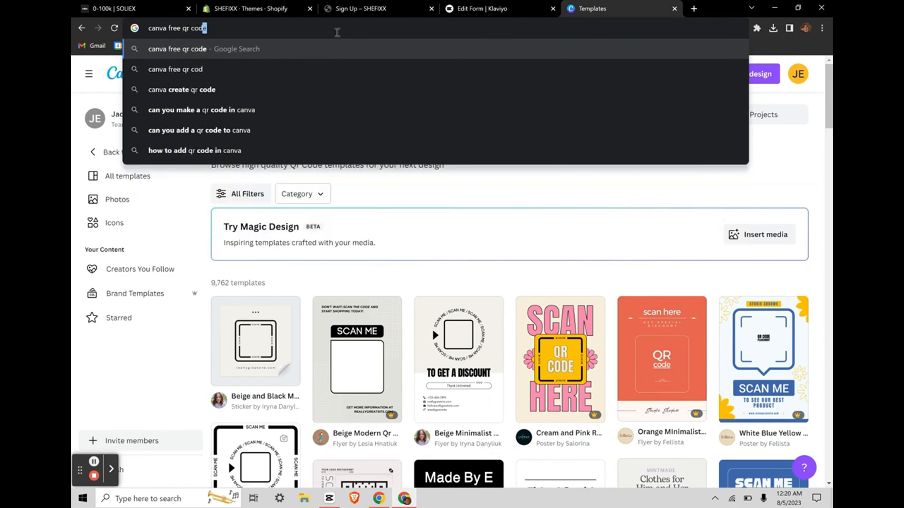
pyautogui.press('Return')
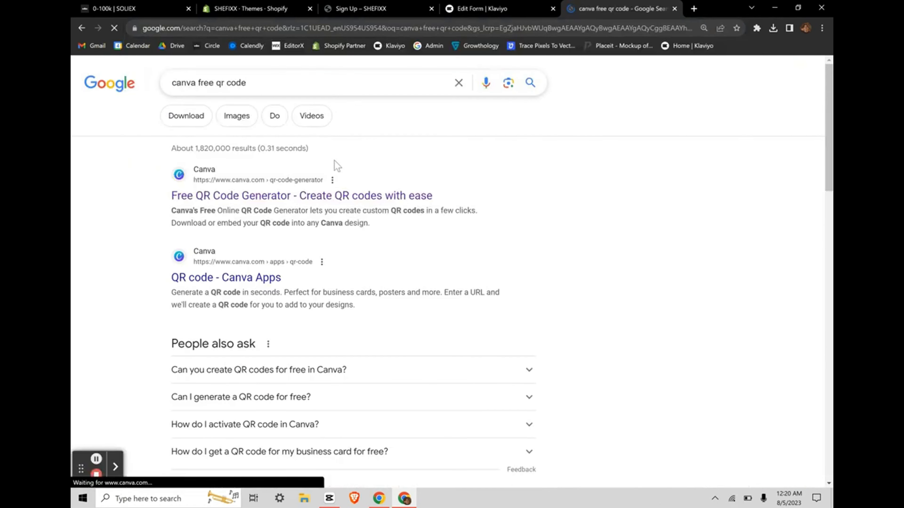
pyautogui.click(208, 193)
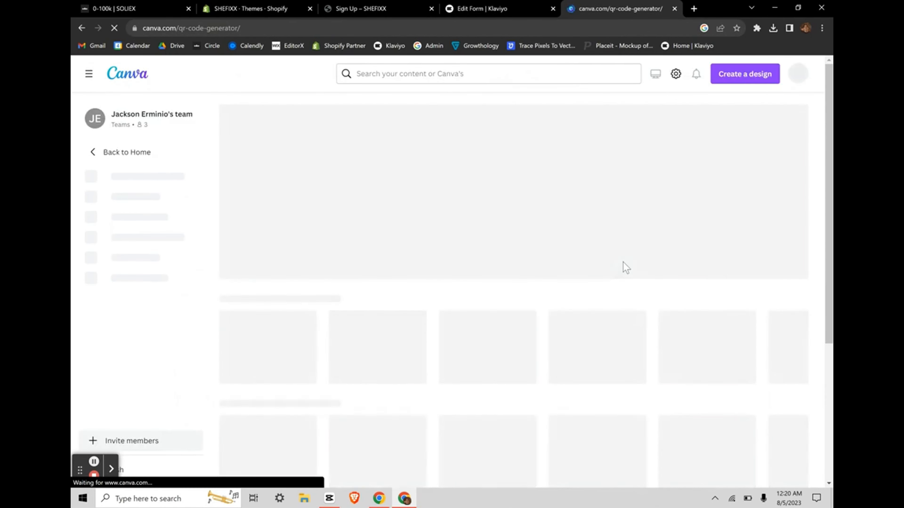
pyautogui.click(245, 318)
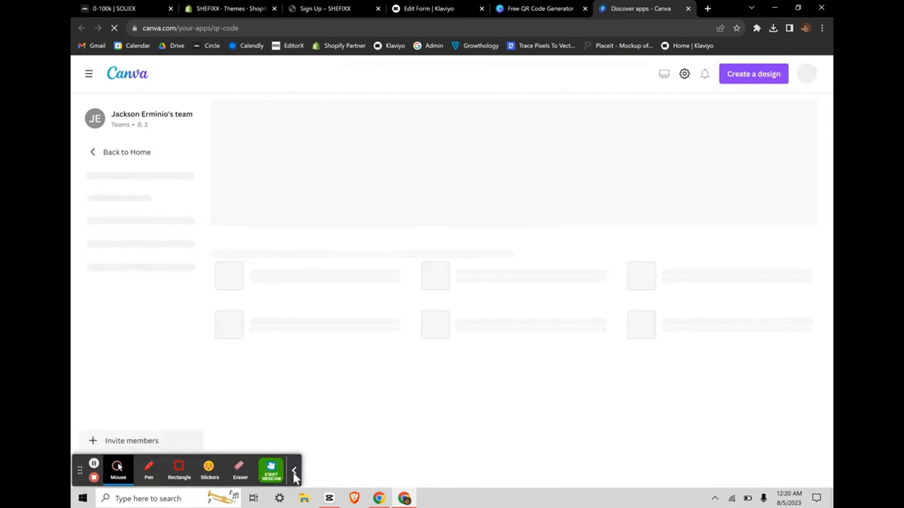
# Step: Start a new custom-size design from the QR code app and enter its width
pyautogui.click(294, 472)
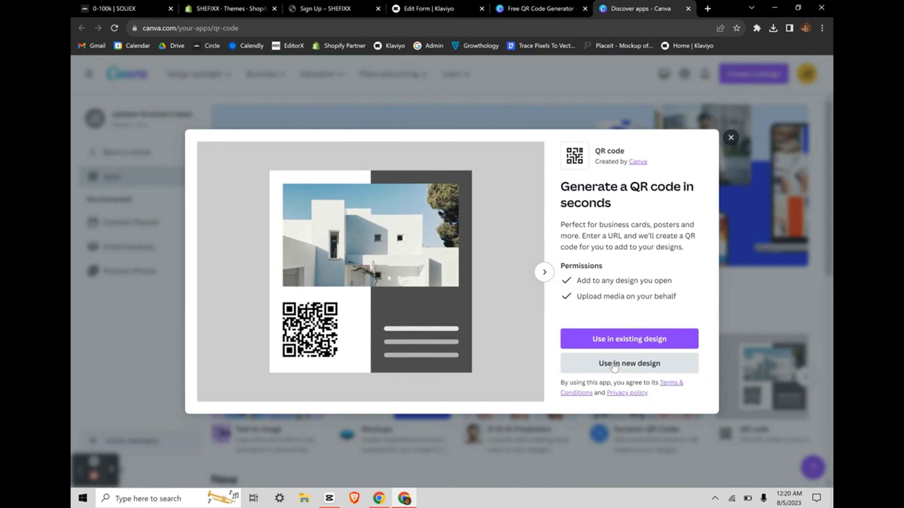
pyautogui.click(614, 367)
pyautogui.click(604, 264)
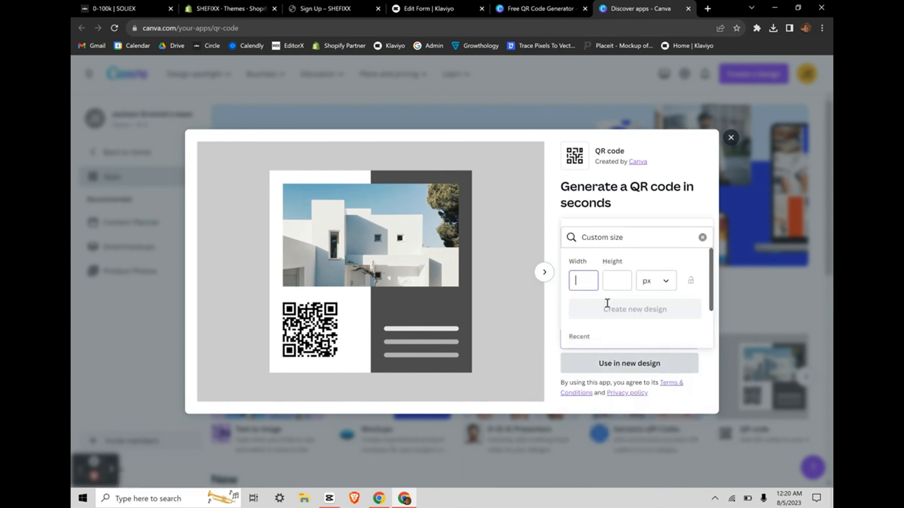
pyautogui.write('2000')
pyautogui.click(611, 283)
# Step: Create the 1000 px square design and generate a QR code from the pasted sign-up URL
pyautogui.write('1000')
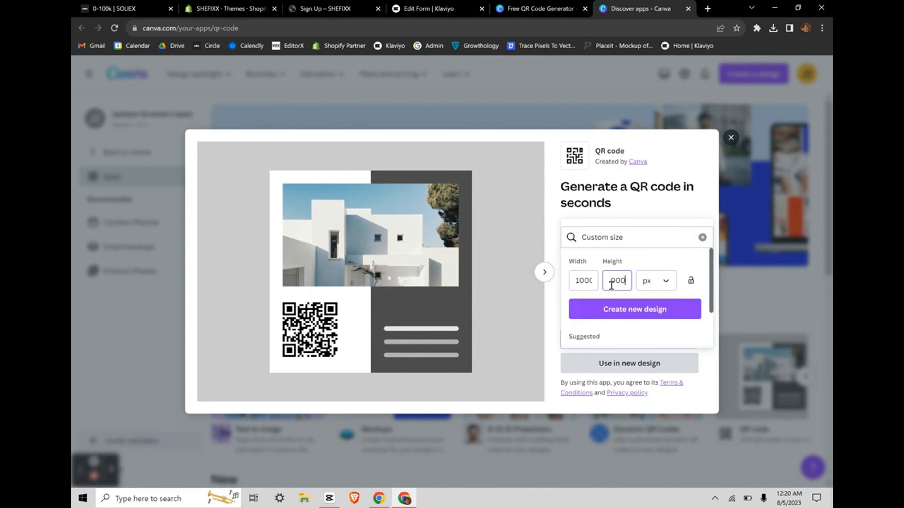
pyautogui.click(632, 310)
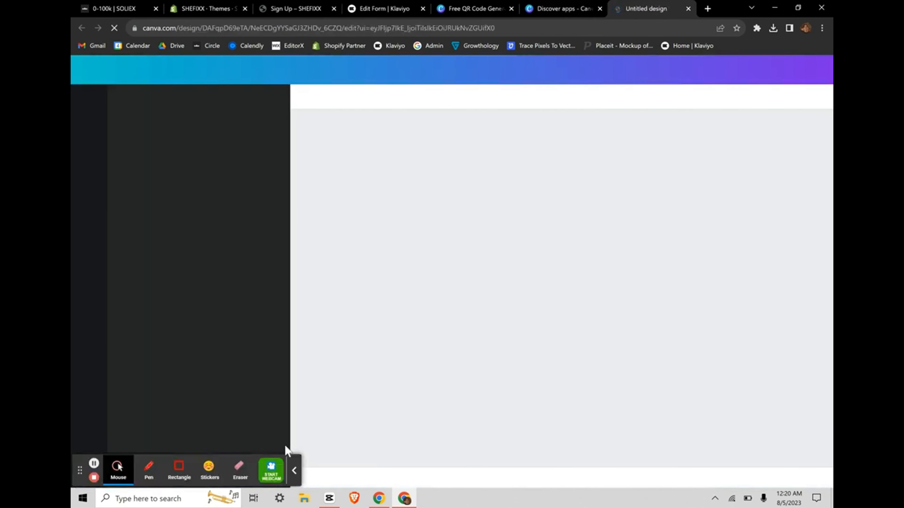
pyautogui.click(291, 471)
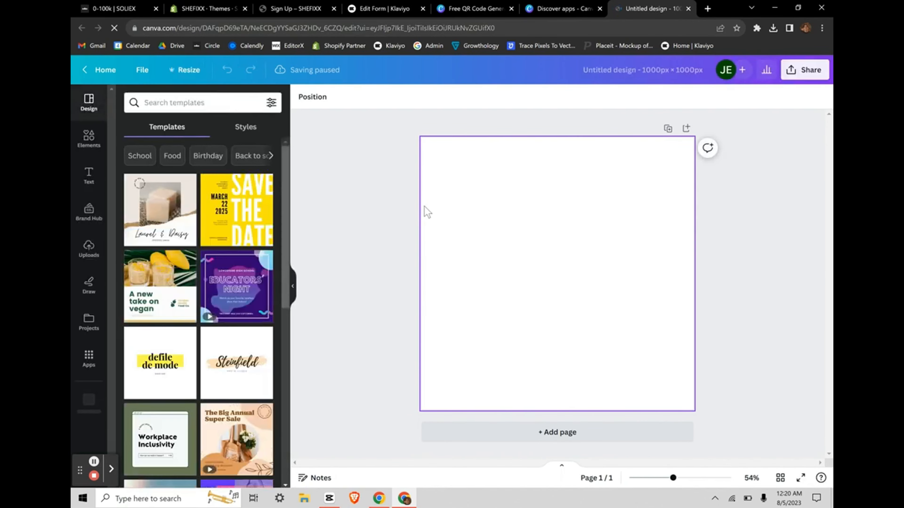
pyautogui.hotkey('ctrl', 'v')
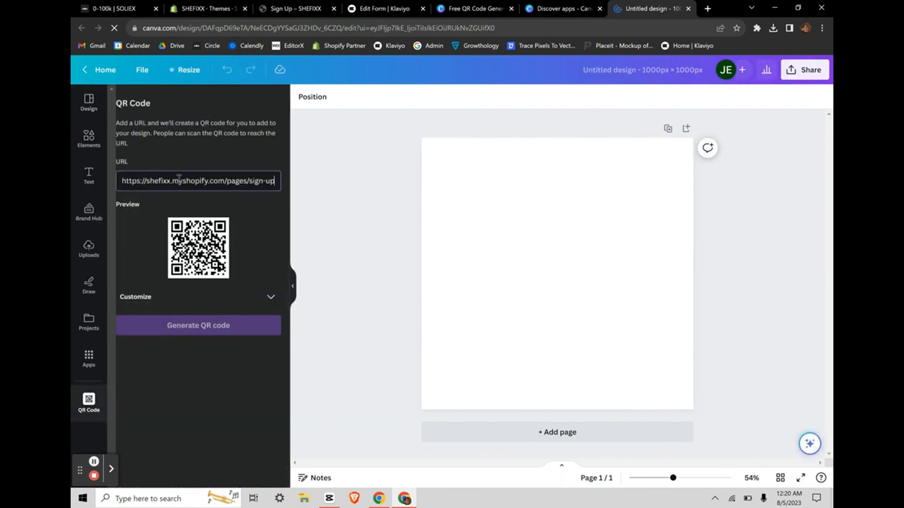
pyautogui.click(204, 325)
# Step: Enlarge the QR code and centre it on the page
pyautogui.click(724, 279)
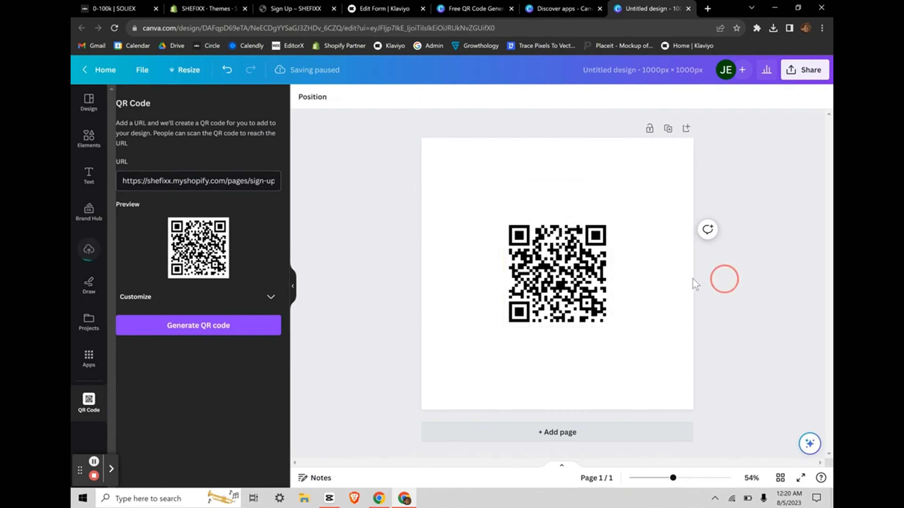
pyautogui.click(540, 309)
pyautogui.moveTo(610, 331); pyautogui.dragTo(663, 390)
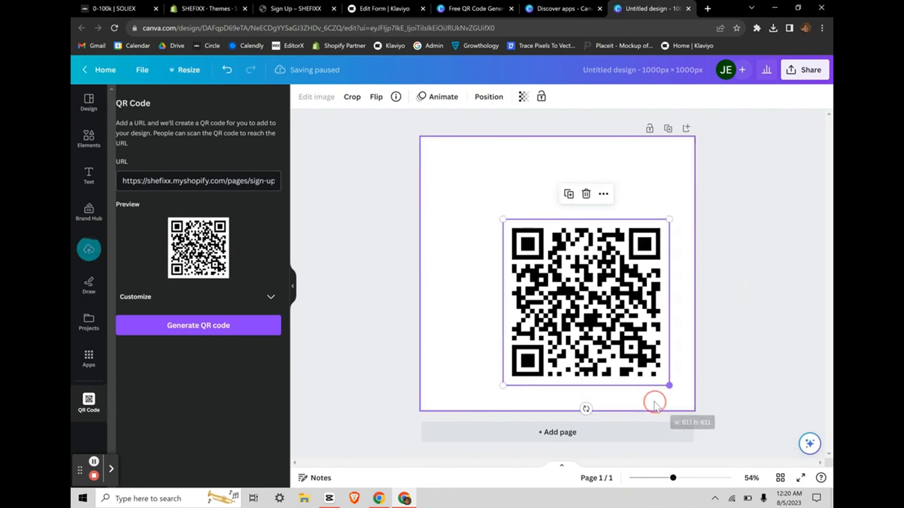
pyautogui.moveTo(631, 349); pyautogui.dragTo(596, 336)
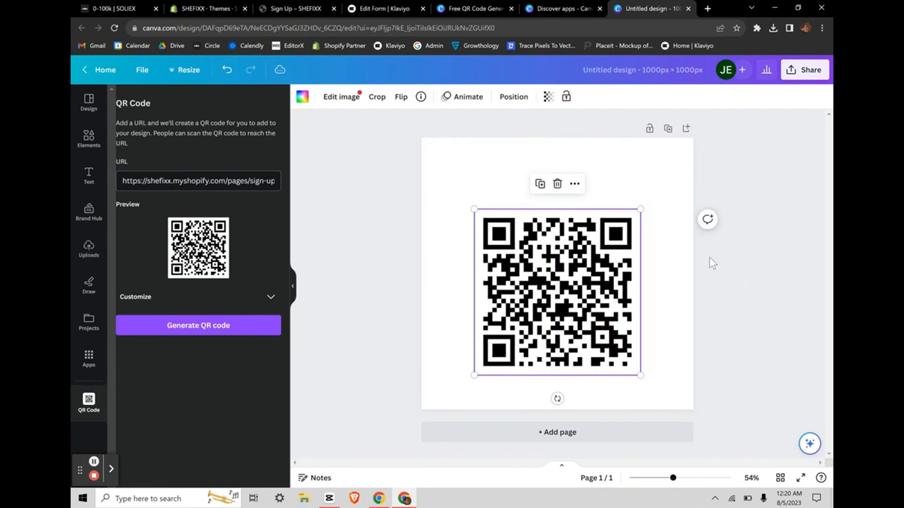
pyautogui.moveTo(576, 291); pyautogui.dragTo(576, 281)
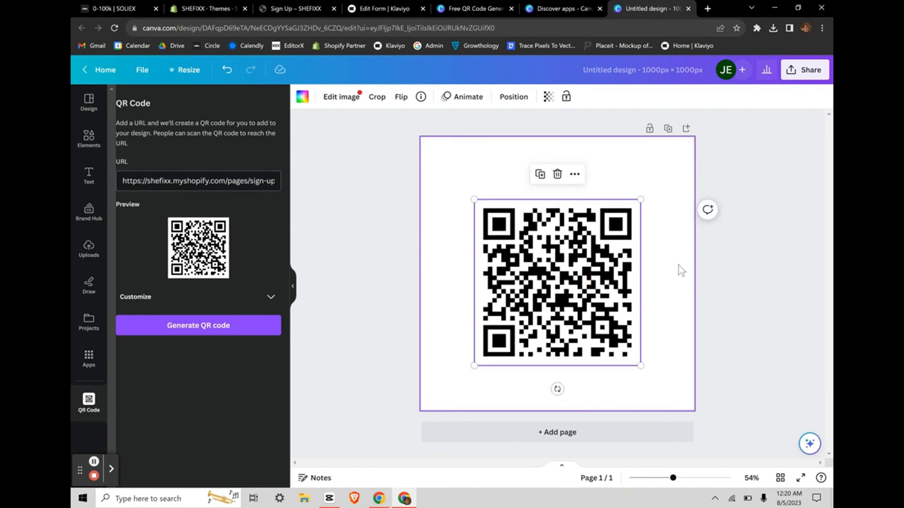
pyautogui.click(680, 274)
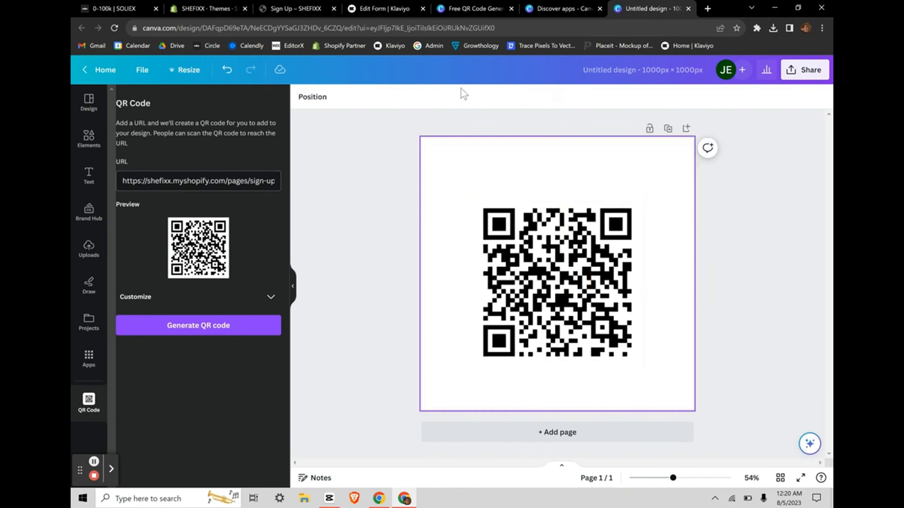
# Step: Open the Dawn theme editor on the Sign Up page and review the Klaviyo block
pyautogui.click(295, 9)
pyautogui.click(208, 8)
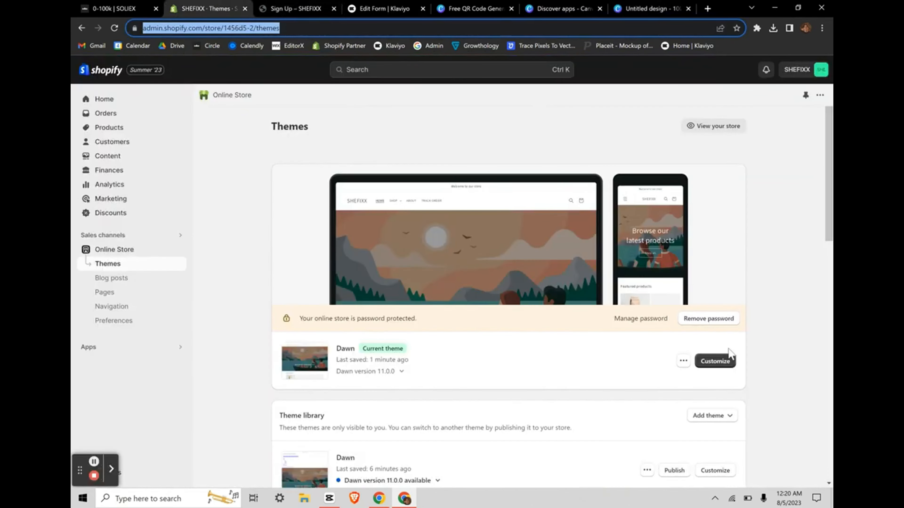
pyautogui.click(722, 362)
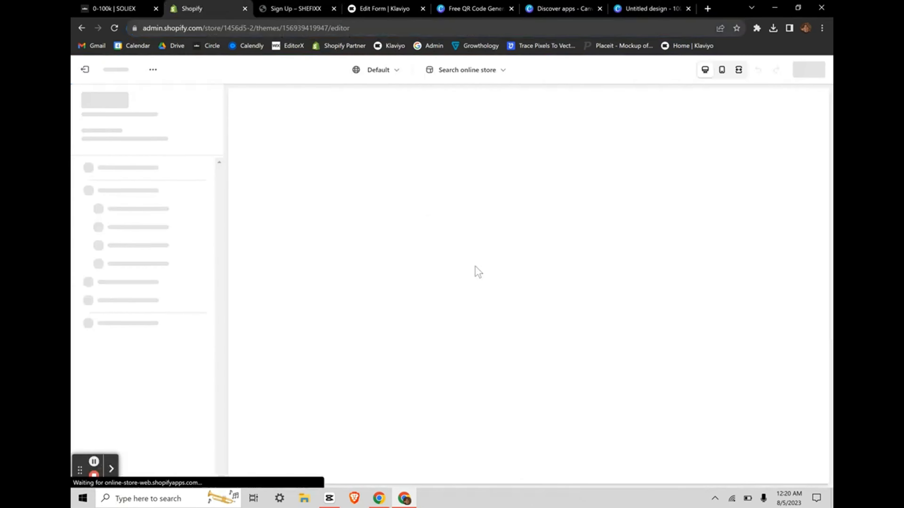
pyautogui.scroll(-10, 506, 303)
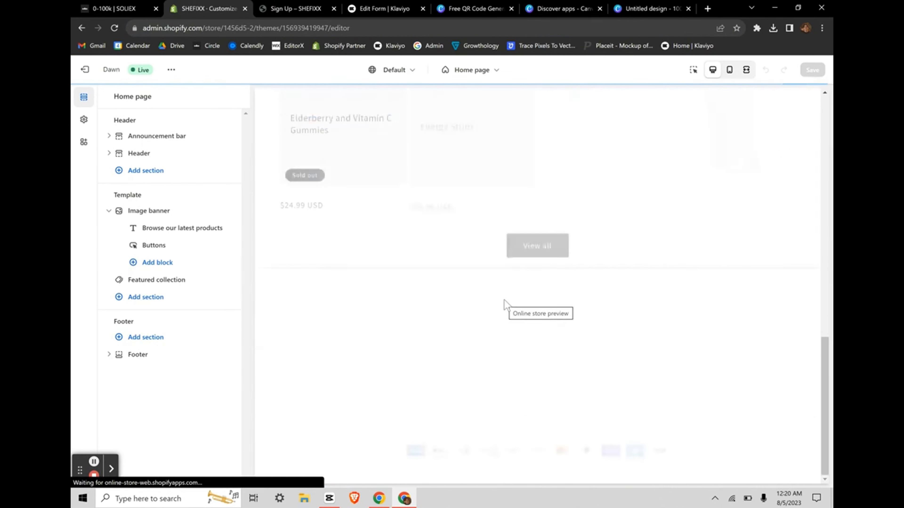
pyautogui.click(532, 319)
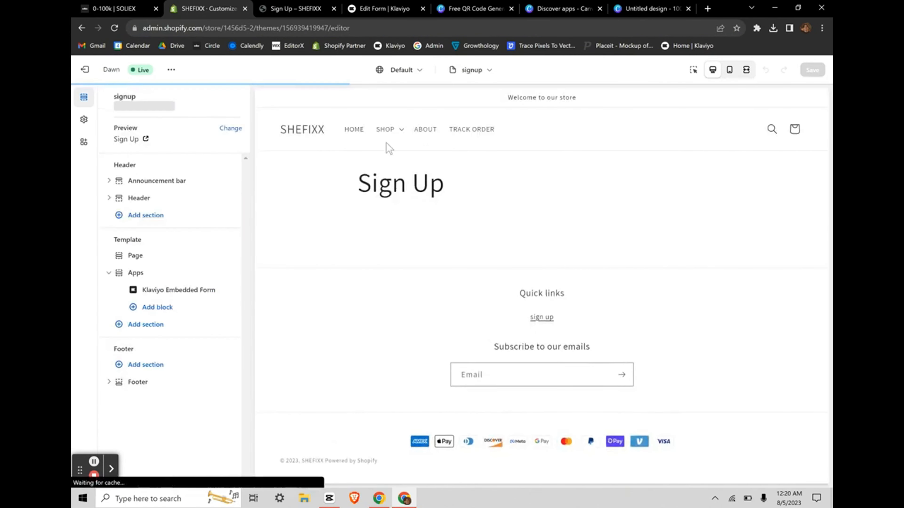
pyautogui.click(167, 289)
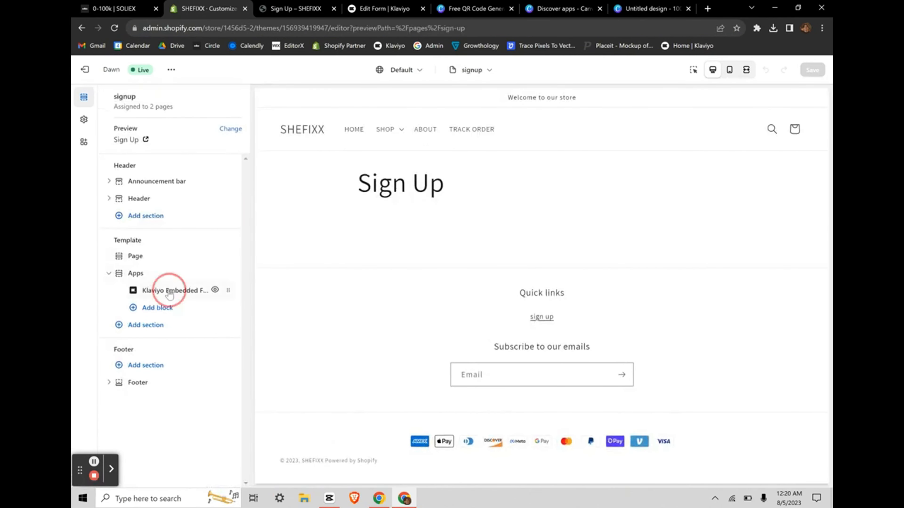
pyautogui.click(109, 94)
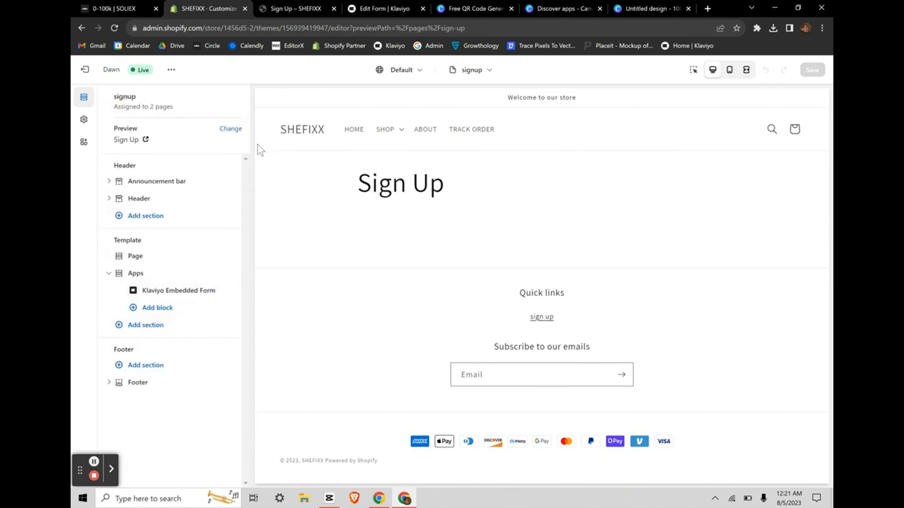
# Step: Hide the Apps section on the signup template and save the theme
pyautogui.click(368, 7)
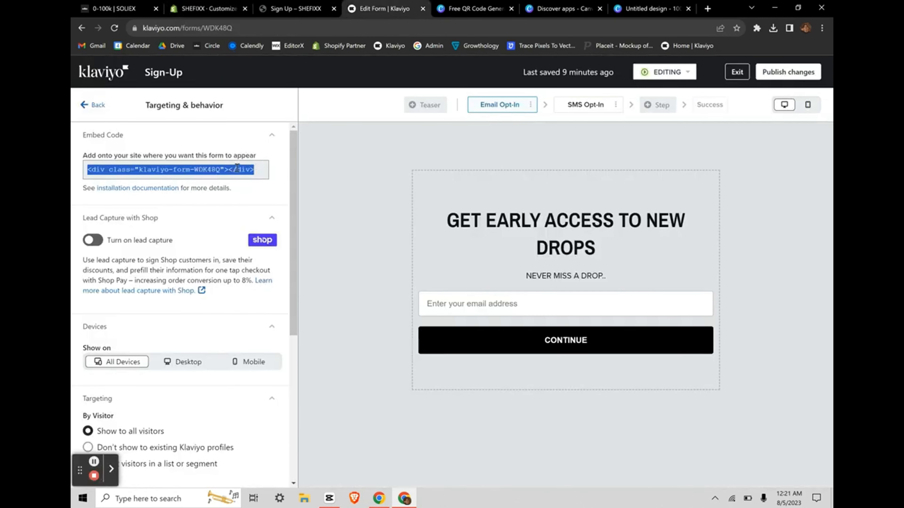
pyautogui.click(281, 6)
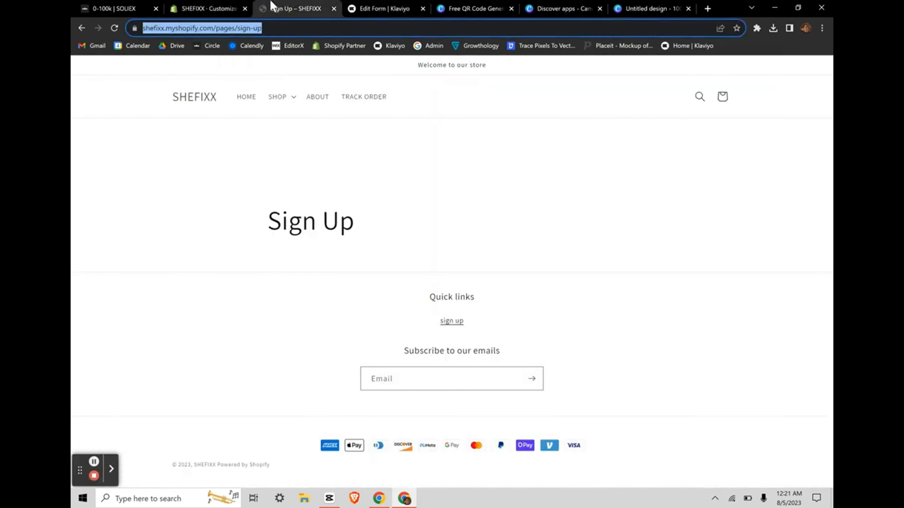
pyautogui.click(224, 6)
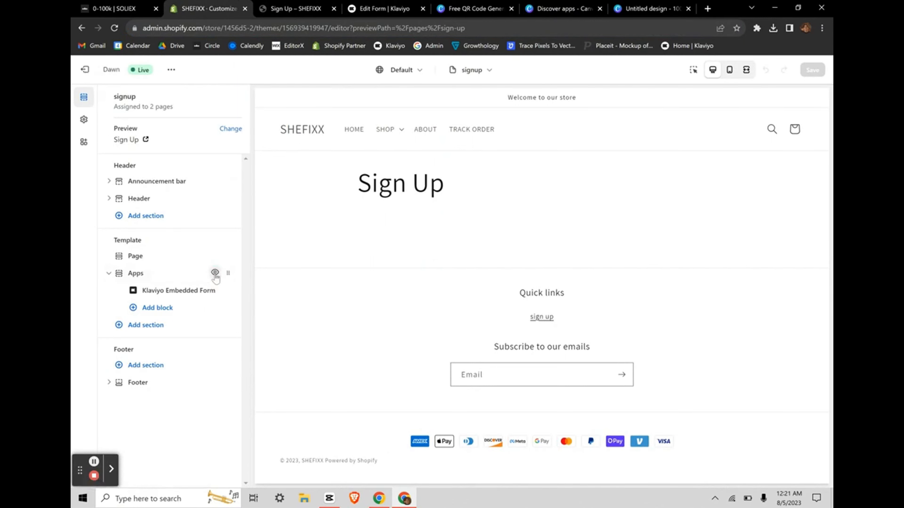
pyautogui.click(215, 272)
pyautogui.click(811, 70)
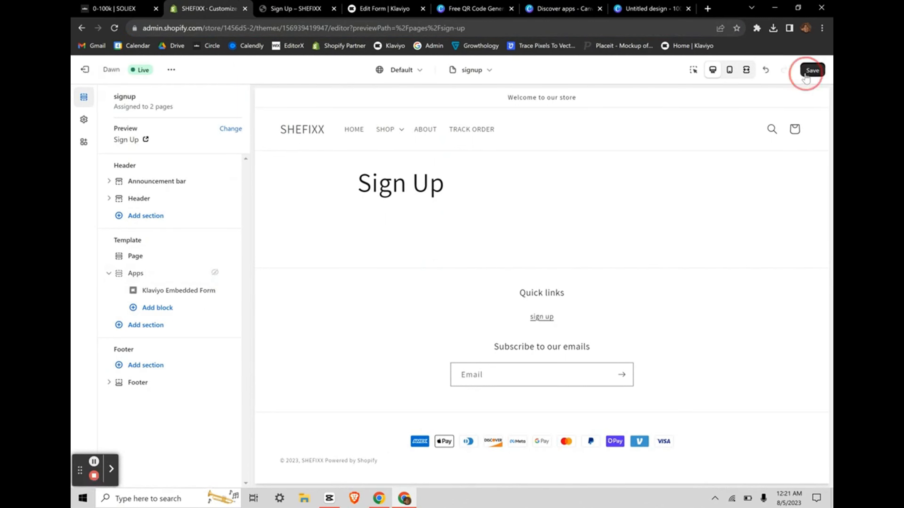
# Step: Leave the editor and open the Dawn theme's code files
pyautogui.click(85, 73)
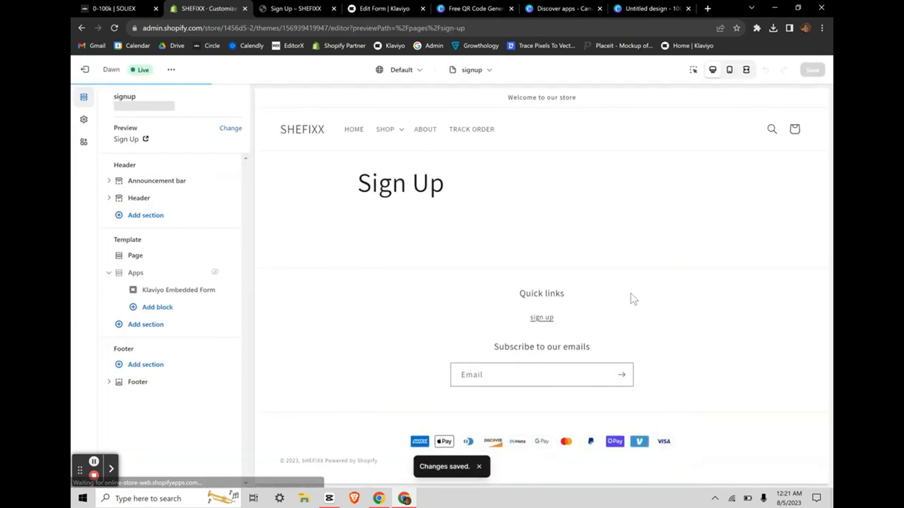
pyautogui.click(84, 69)
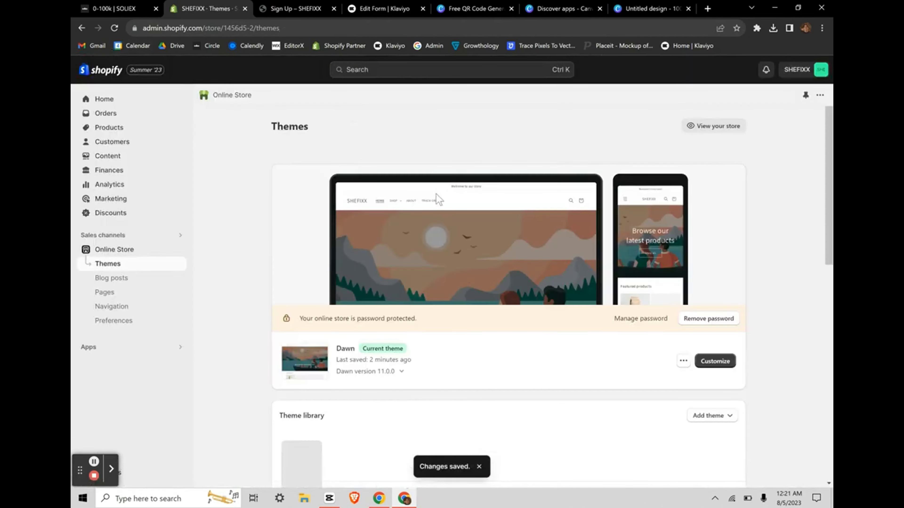
pyautogui.scroll(-3, 552, 209)
pyautogui.click(683, 312)
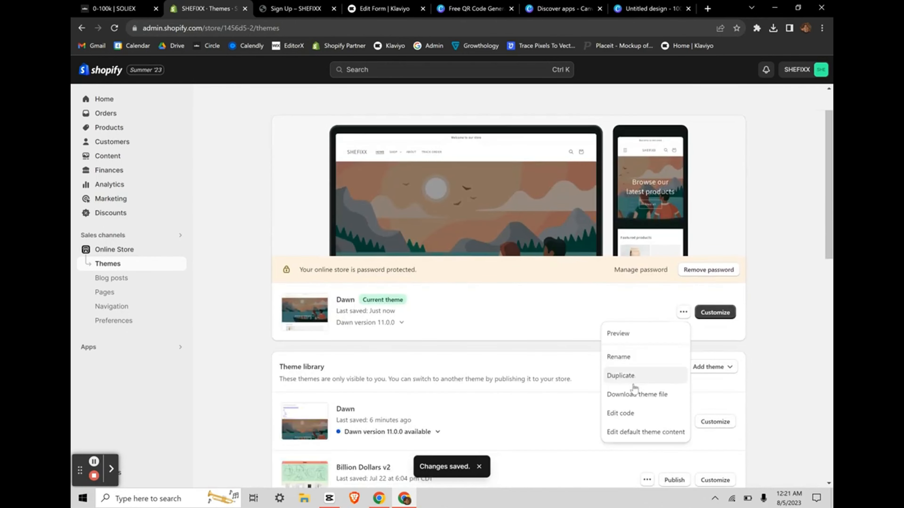
pyautogui.click(619, 410)
pyautogui.scroll(-5, 136, 276)
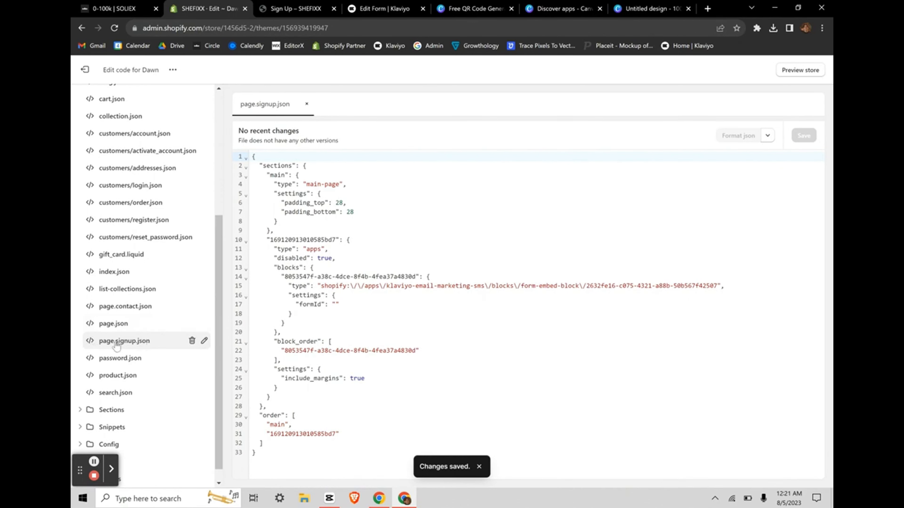
# Step: Replace page.signup.json with the Klaviyo form code, hit the invalid-JSON error, and discard the edit
pyautogui.hotkey('ctrl', 'a')
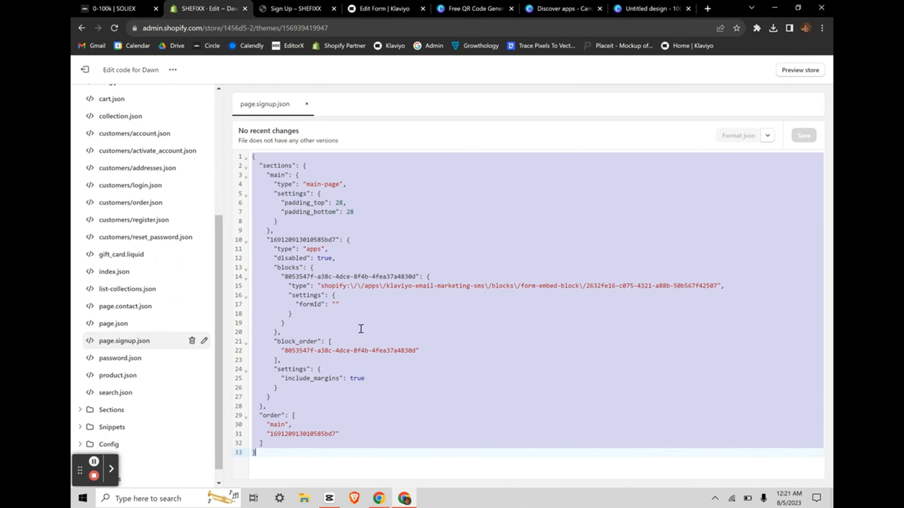
pyautogui.write('<div class="klaviyo-form-WDK48Q"></div>')
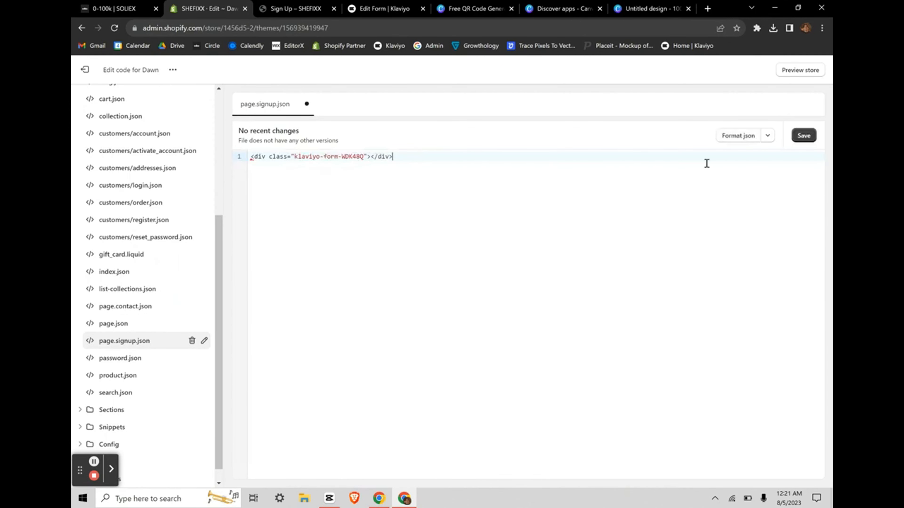
pyautogui.click(802, 135)
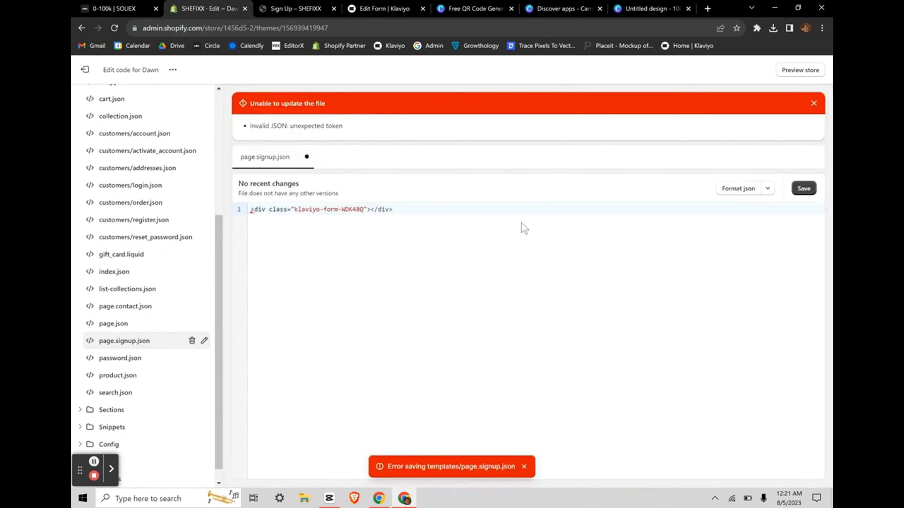
pyautogui.click(252, 208)
pyautogui.click(84, 69)
pyautogui.click(578, 299)
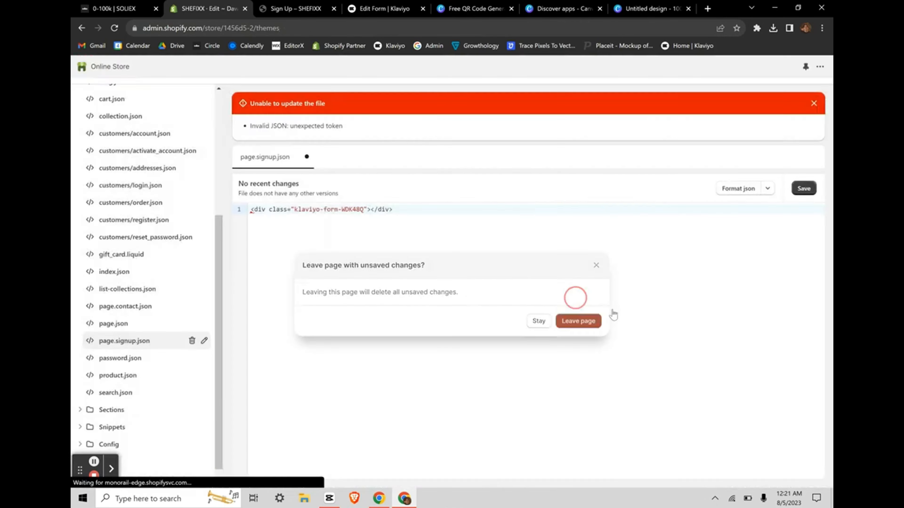
pyautogui.scroll(-5, 627, 326)
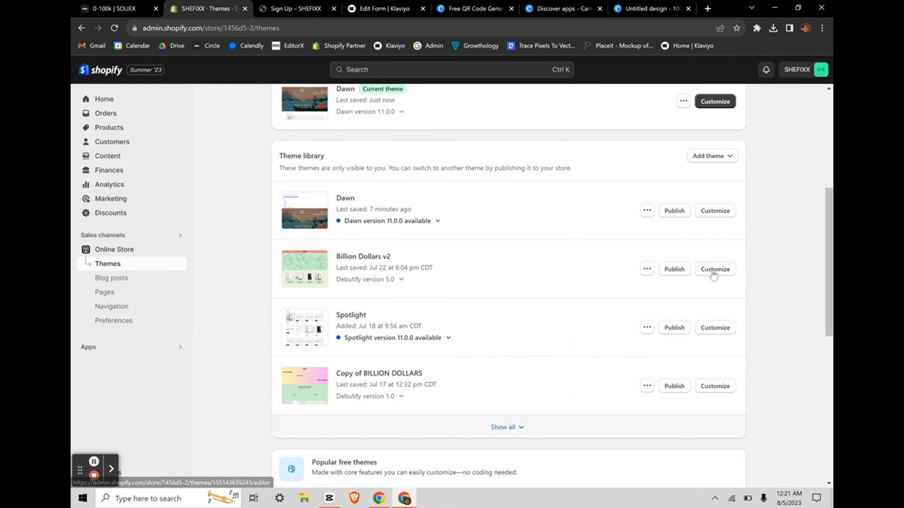
# Step: Publish Billion Dollars v2 as the store's current theme, replacing Dawn
pyautogui.click(712, 269)
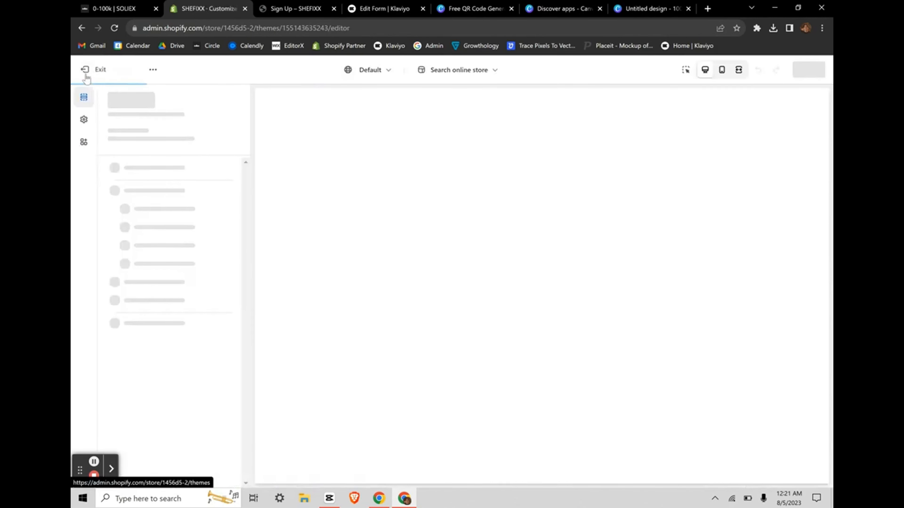
pyautogui.click(84, 70)
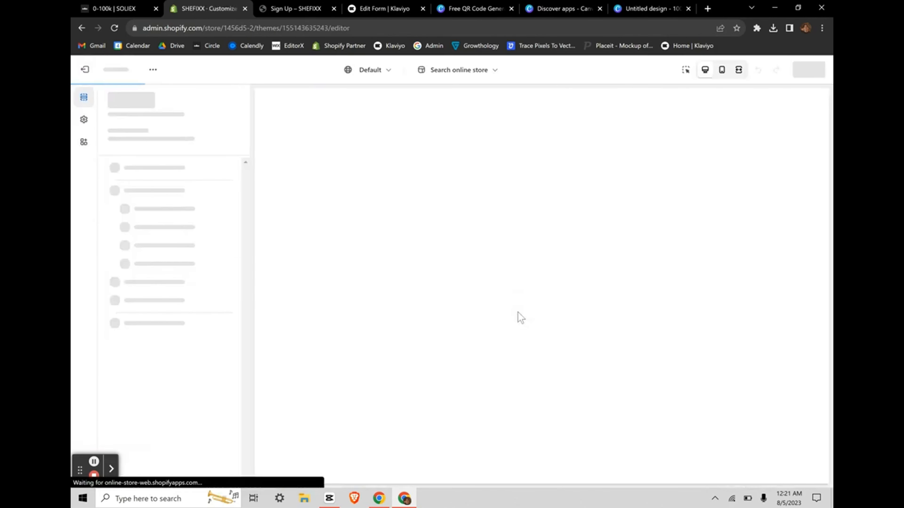
pyautogui.click(84, 69)
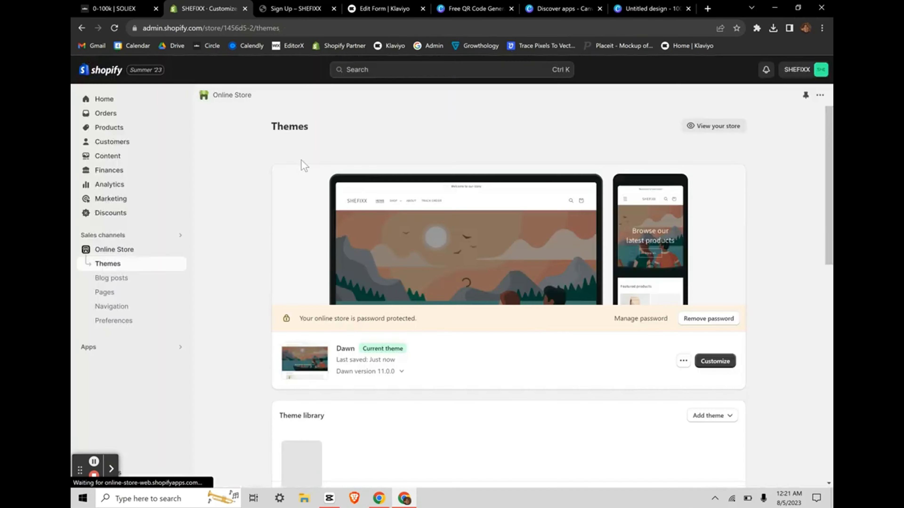
pyautogui.scroll(-5, 462, 301)
pyautogui.click(673, 307)
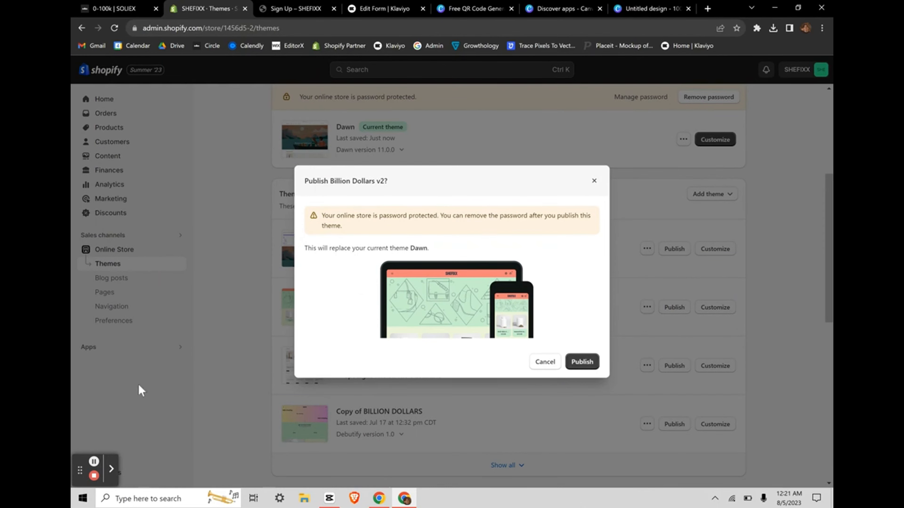
pyautogui.click(581, 362)
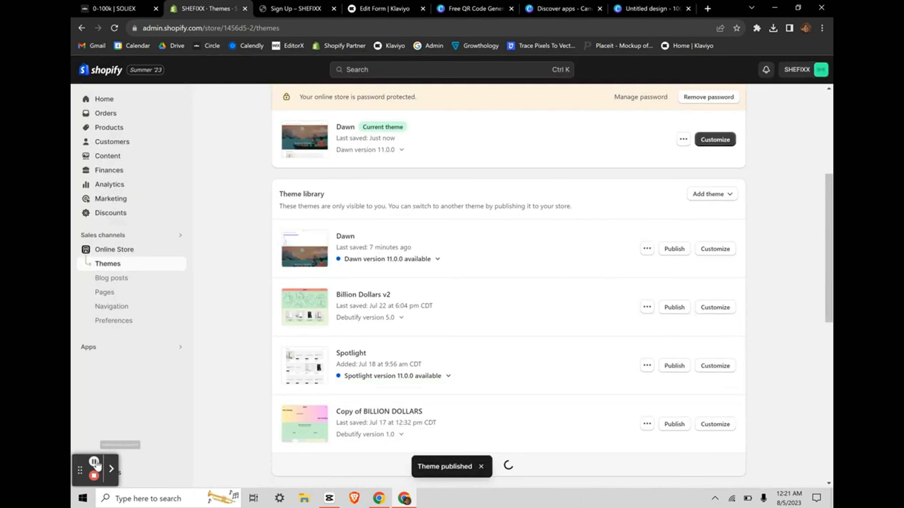
pyautogui.click(683, 241)
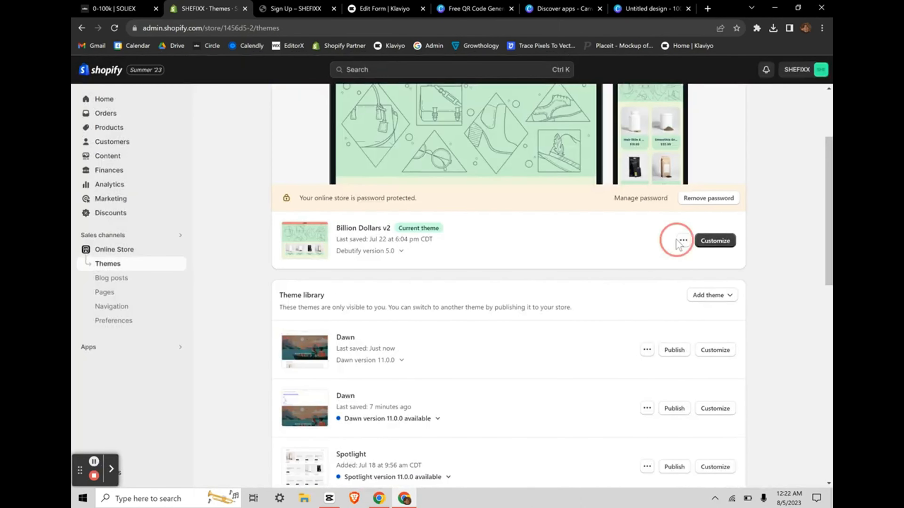
# Step: Create a new page template page.signup.liquid in the Billion Dollars v2 code
pyautogui.click(610, 339)
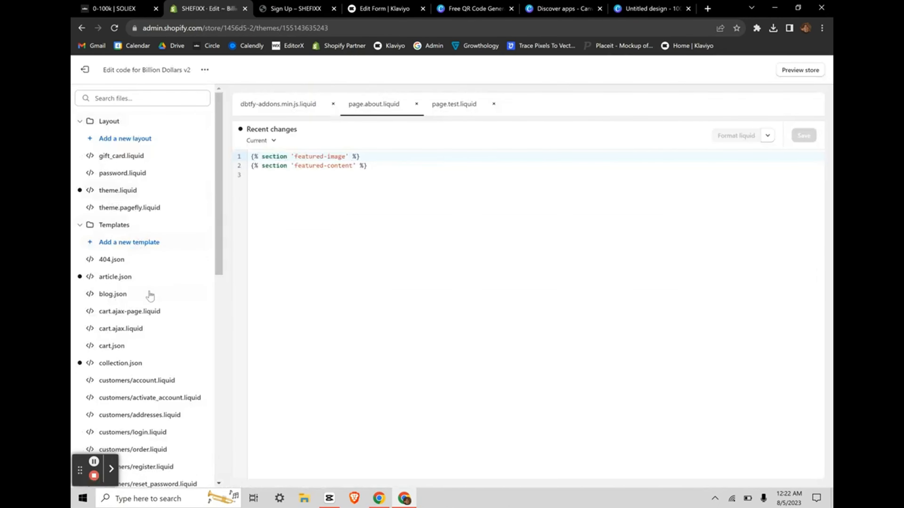
pyautogui.scroll(-5, 150, 295)
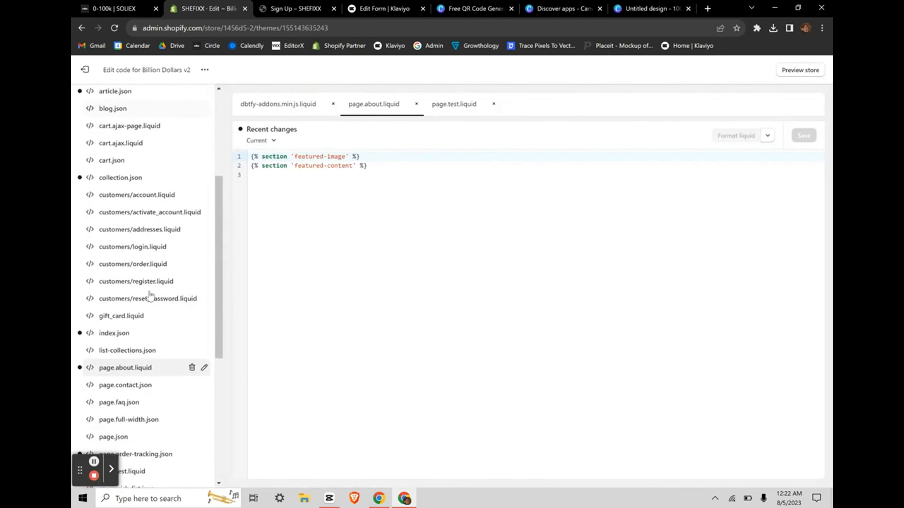
pyautogui.scroll(5, 149, 295)
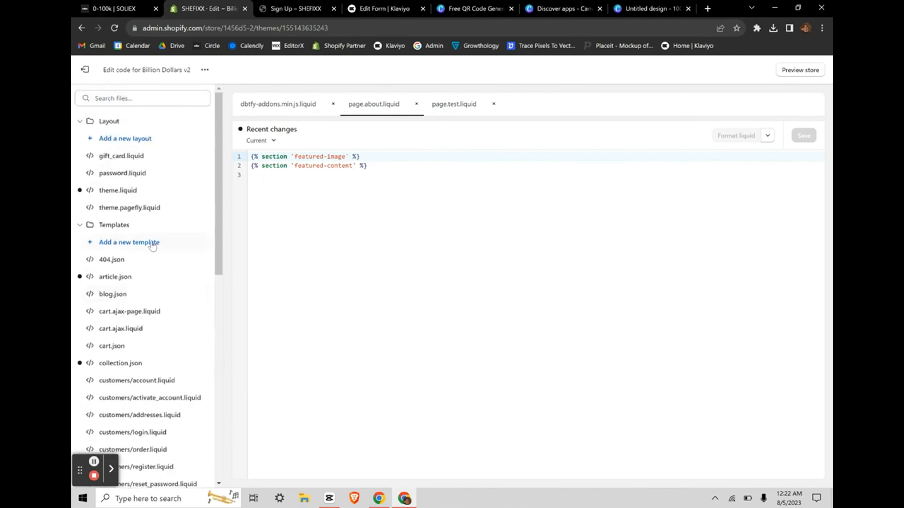
pyautogui.click(131, 243)
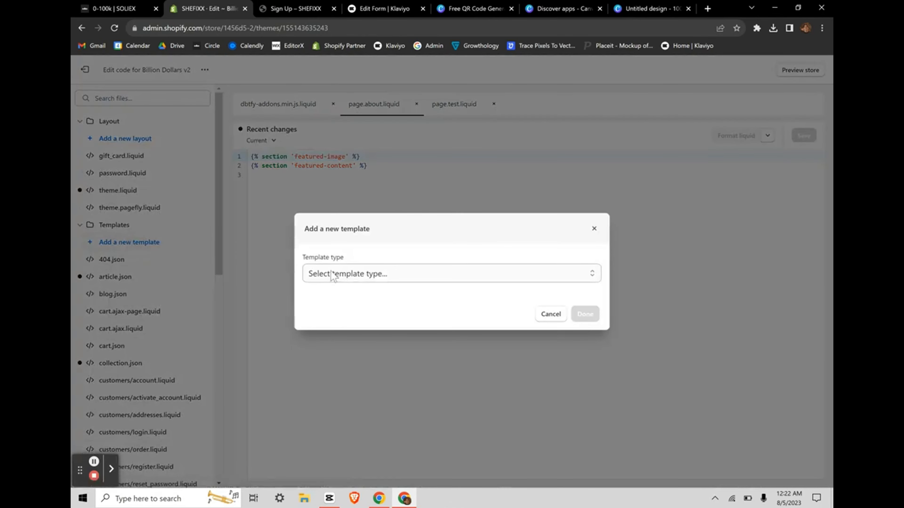
pyautogui.click(331, 274)
pyautogui.click(325, 398)
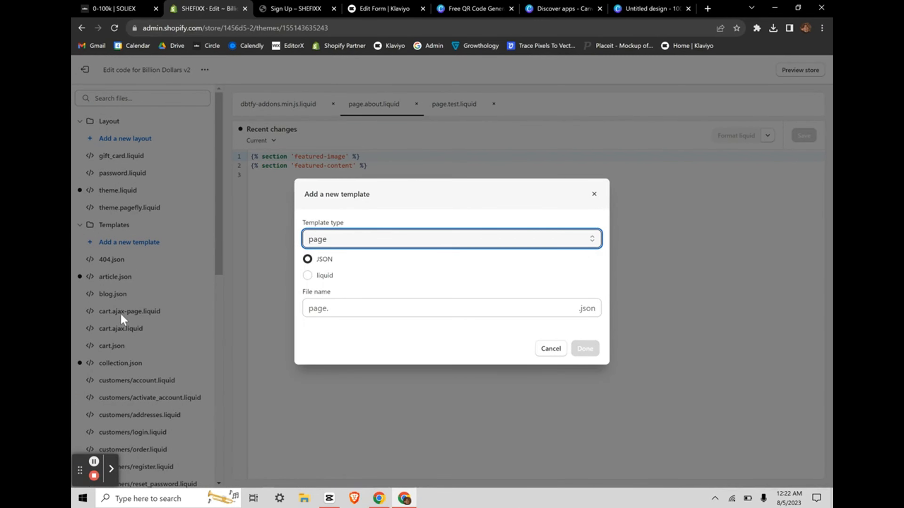
pyautogui.scroll(3, 121, 314)
pyautogui.scroll(-2, 125, 317)
pyautogui.scroll(-3, 153, 397)
pyautogui.click(309, 275)
pyautogui.click(366, 305)
pyautogui.write('signup')
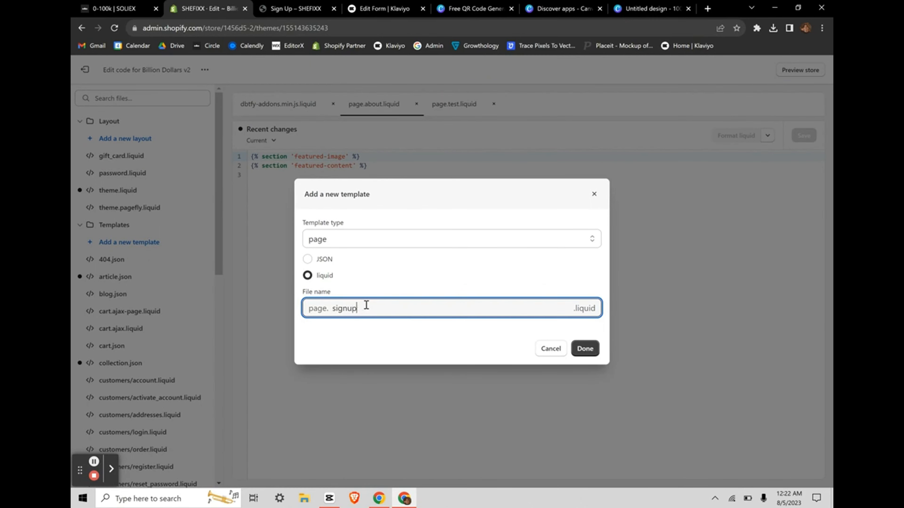
pyautogui.click(585, 349)
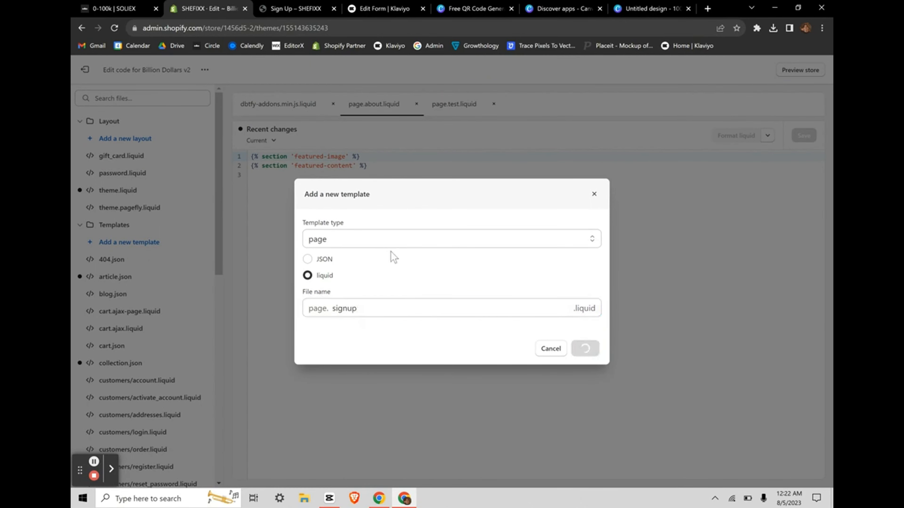
# Step: Paste the Klaviyo form div into the template, save it, and exit
pyautogui.write('<div class="klaviyo-form-WDK48Q"></div>')
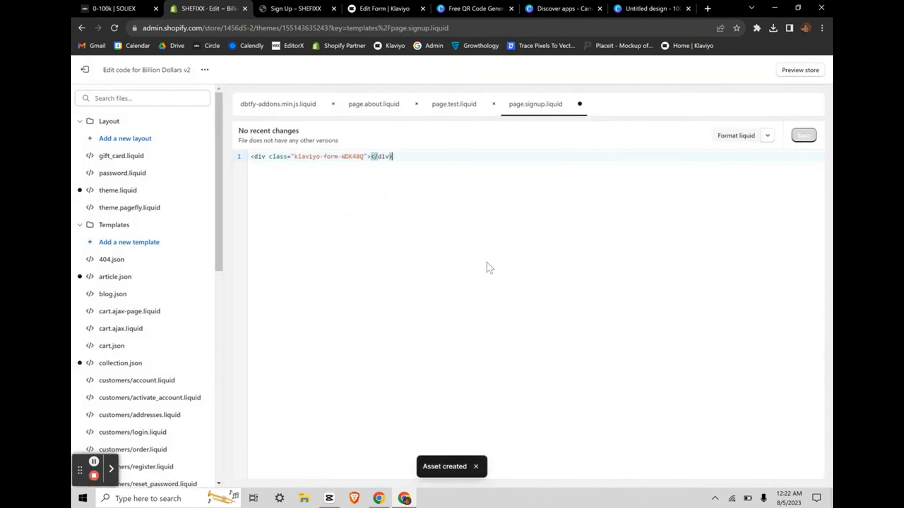
pyautogui.click(804, 135)
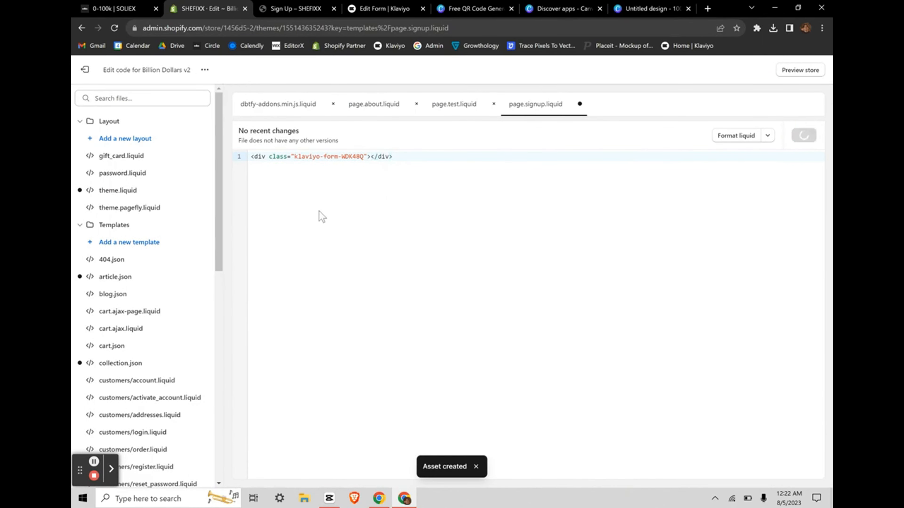
pyautogui.click(85, 69)
pyautogui.scroll(-1, 528, 369)
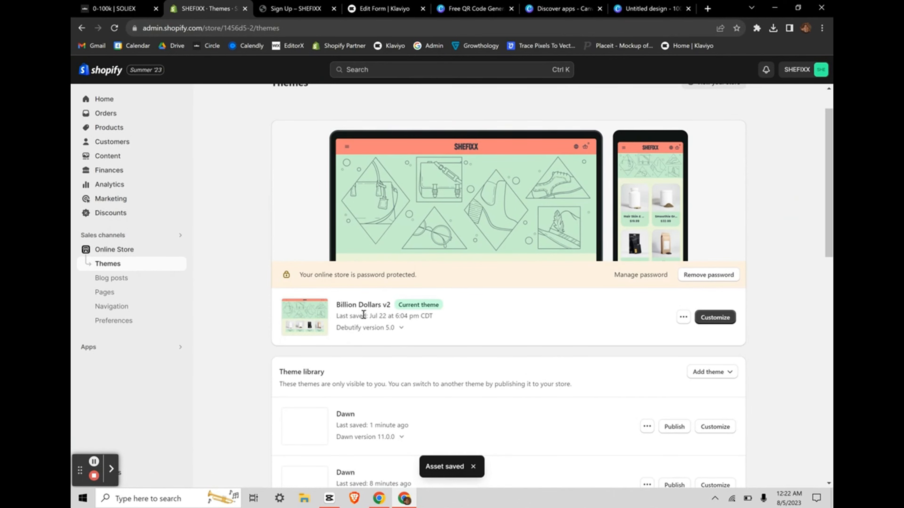
# Step: Create and save a page titled '223223132' assigned the signup template
pyautogui.click(110, 305)
pyautogui.click(105, 292)
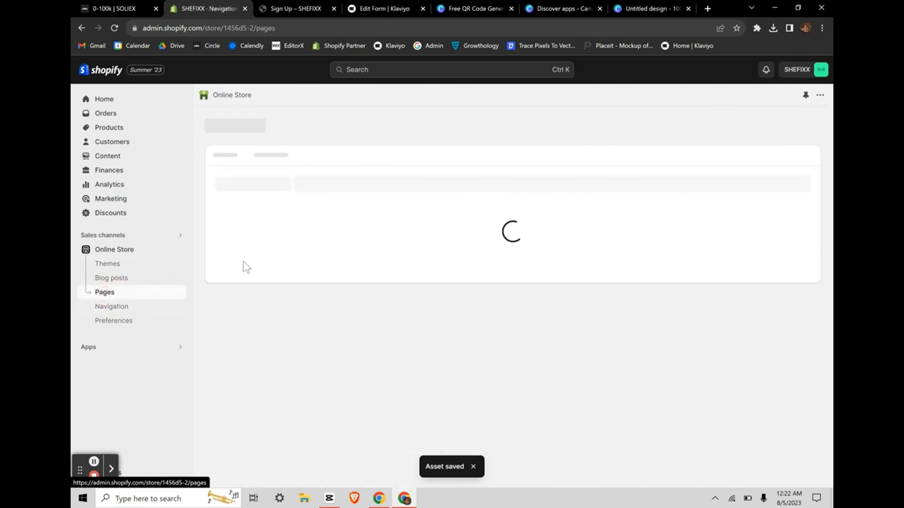
pyautogui.click(778, 130)
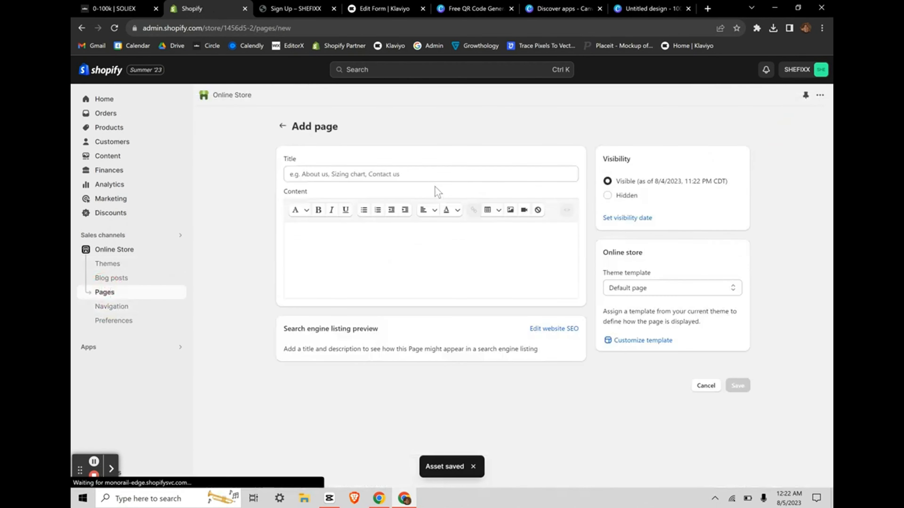
pyautogui.click(429, 177)
pyautogui.write('223223132')
pyautogui.click(651, 288)
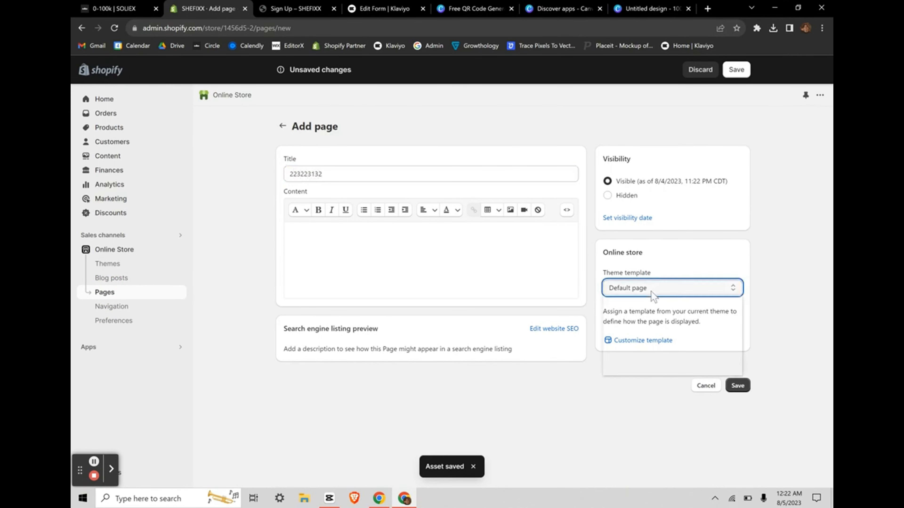
pyautogui.click(637, 353)
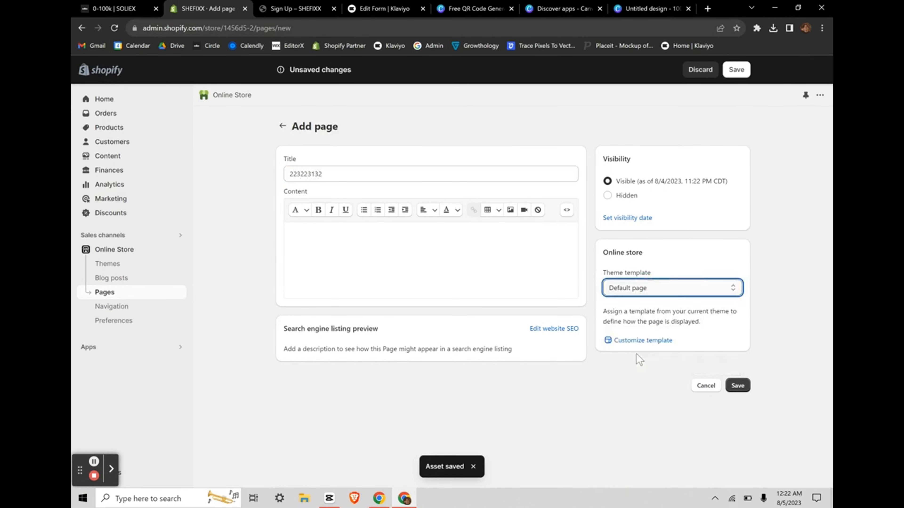
pyautogui.click(738, 386)
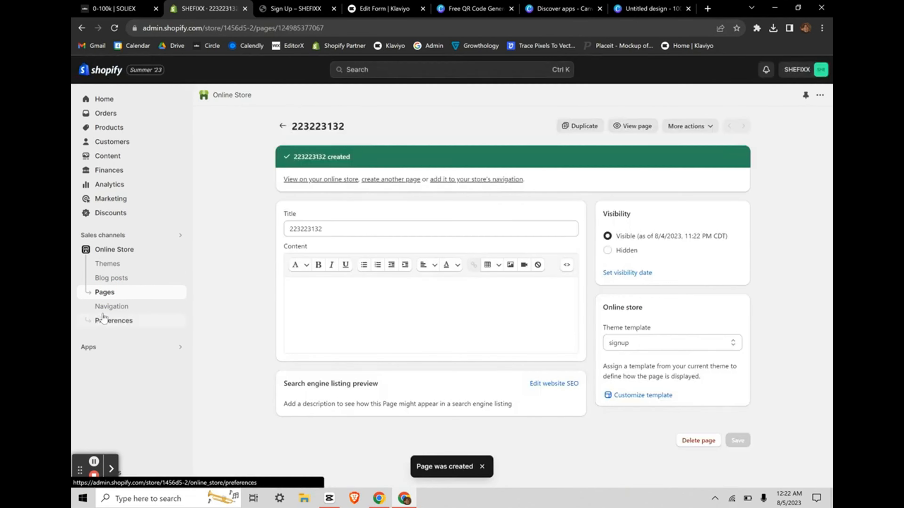
pyautogui.click(112, 251)
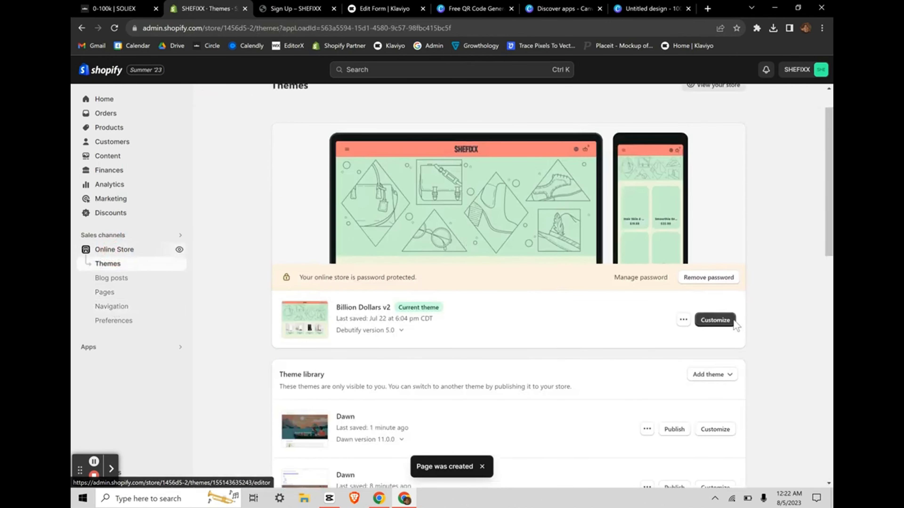
# Step: Open the theme editor and preview the Pages > signup template
pyautogui.click(715, 320)
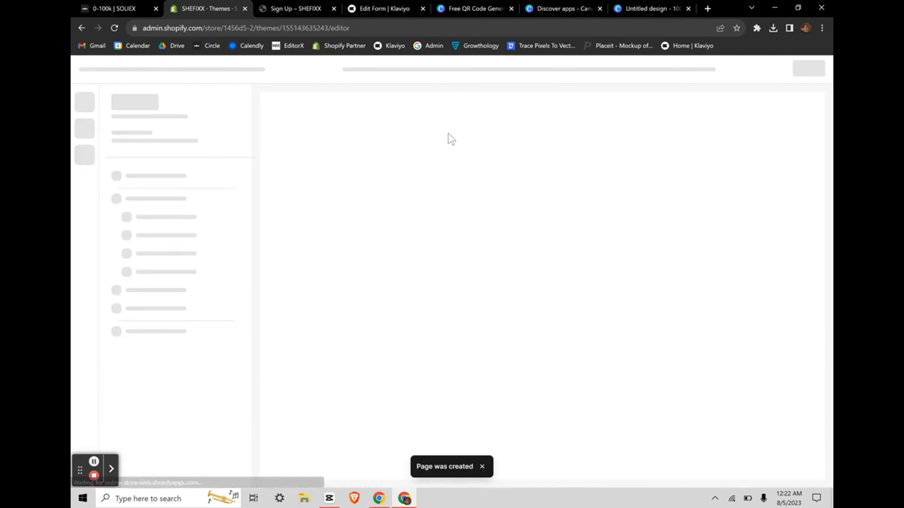
pyautogui.click(445, 73)
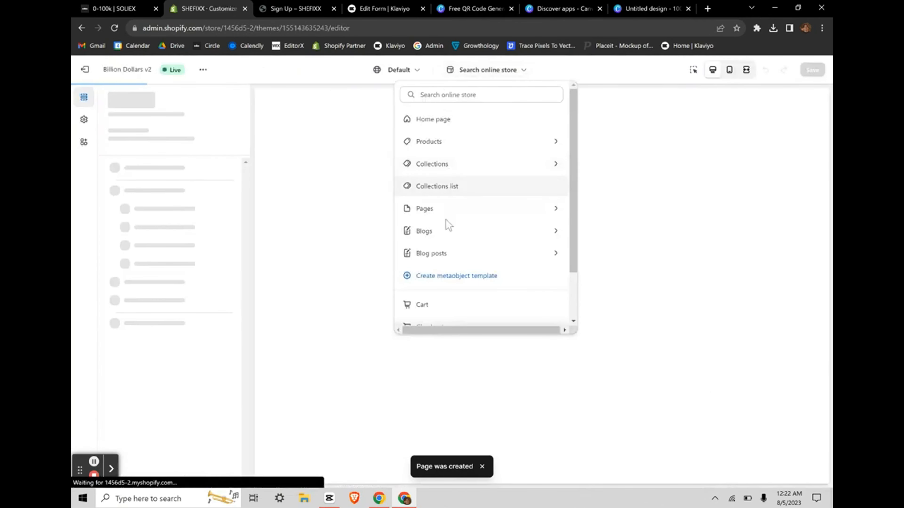
pyautogui.click(453, 209)
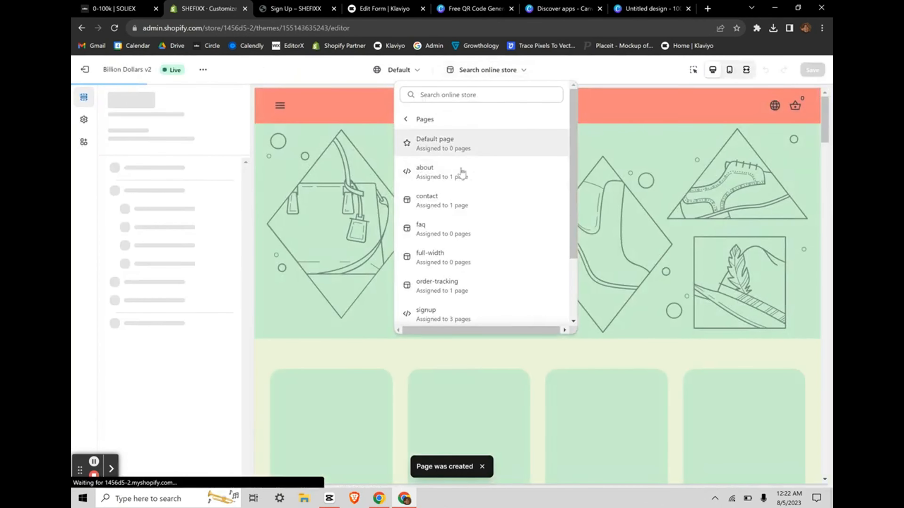
pyautogui.click(444, 310)
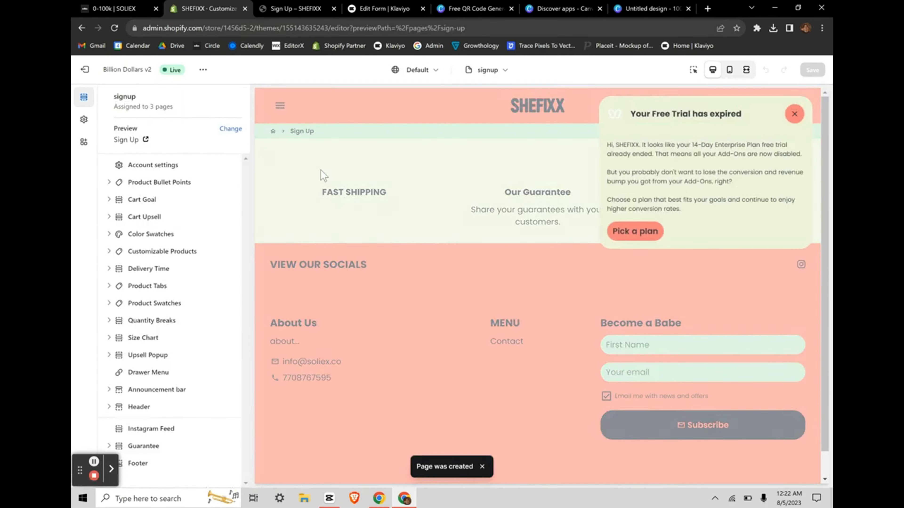
# Step: Dismiss the expired trial notice, scroll the Sign Up preview, then return to Canva's QR Code Generator
pyautogui.click(794, 114)
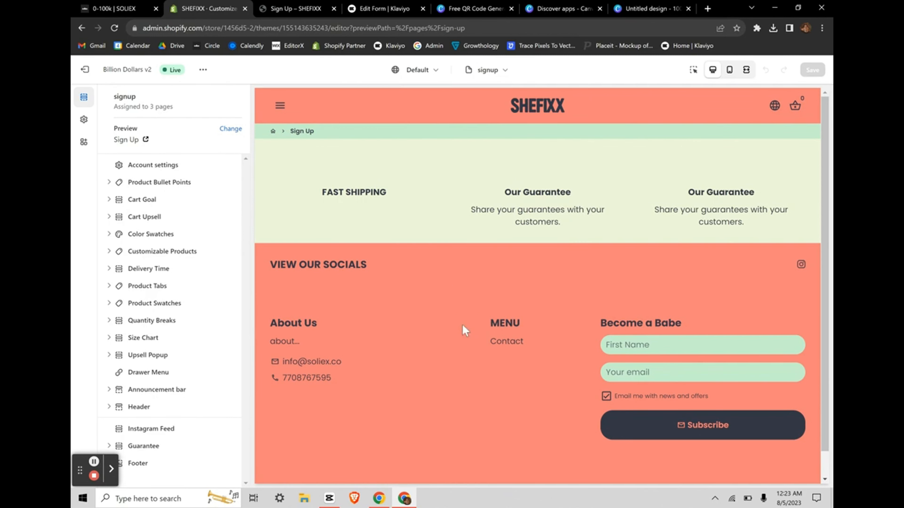
pyautogui.scroll(-1, 465, 331)
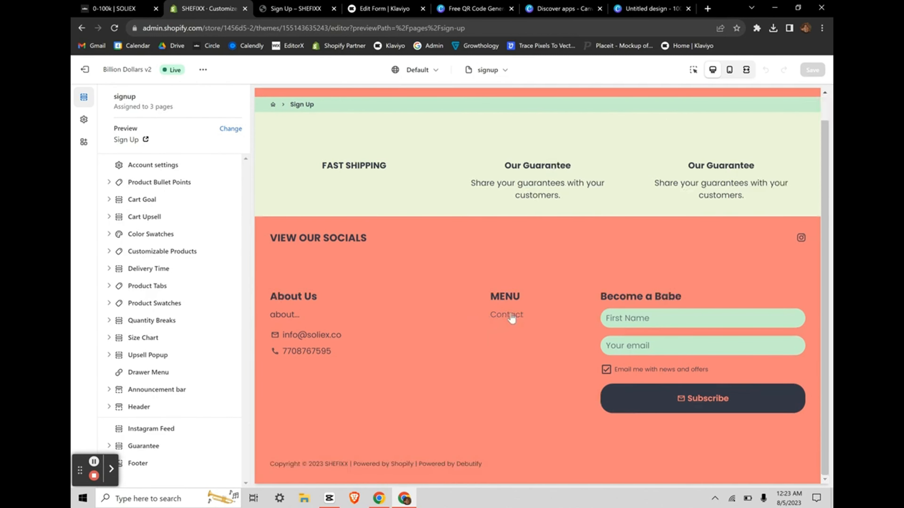
pyautogui.click(493, 8)
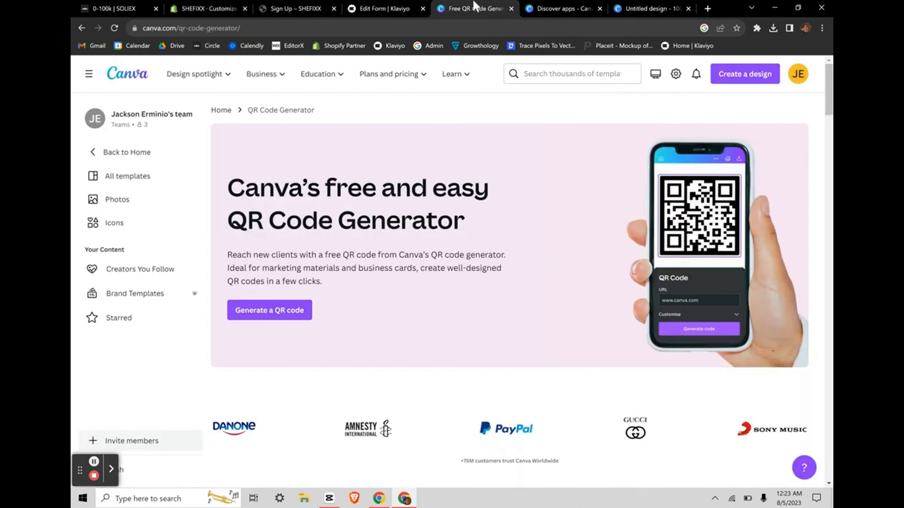
# Step: Open the Untitled design and check the QR code's URL points to the Sign Up page
pyautogui.click(554, 5)
pyautogui.click(633, 8)
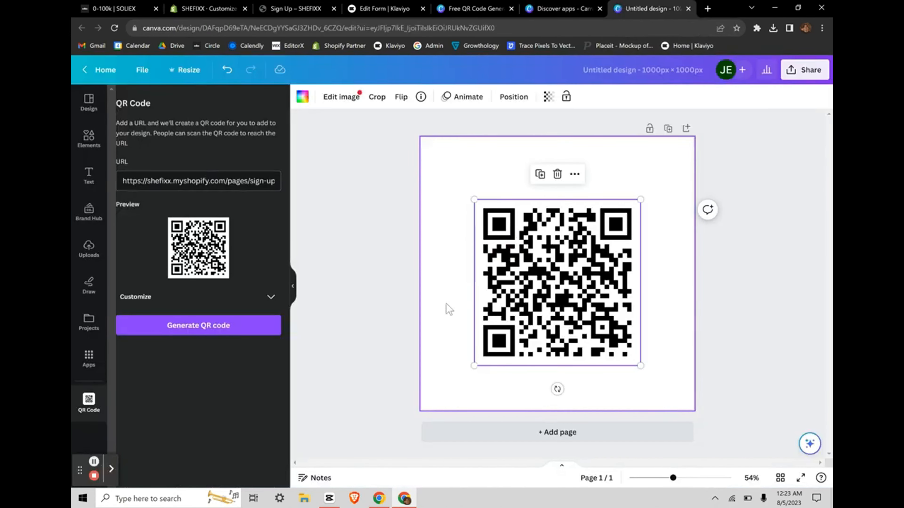
pyautogui.click(227, 176)
pyautogui.click(395, 214)
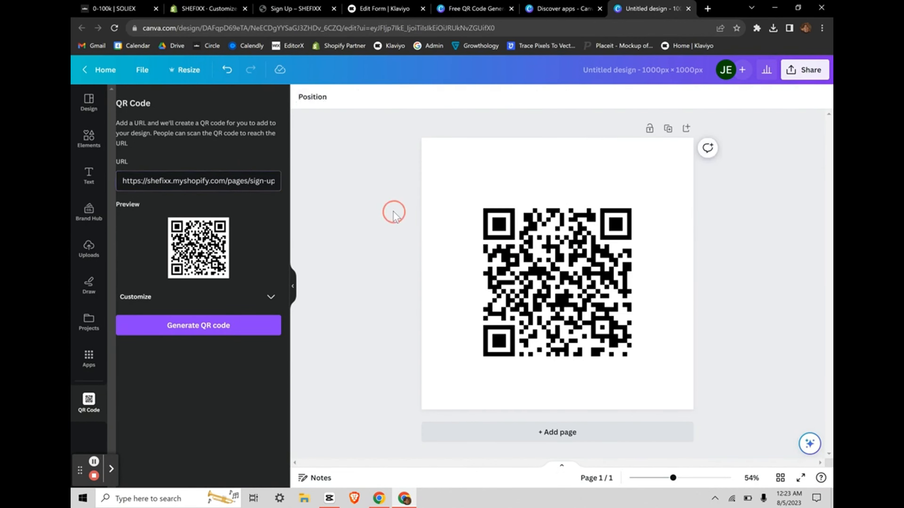
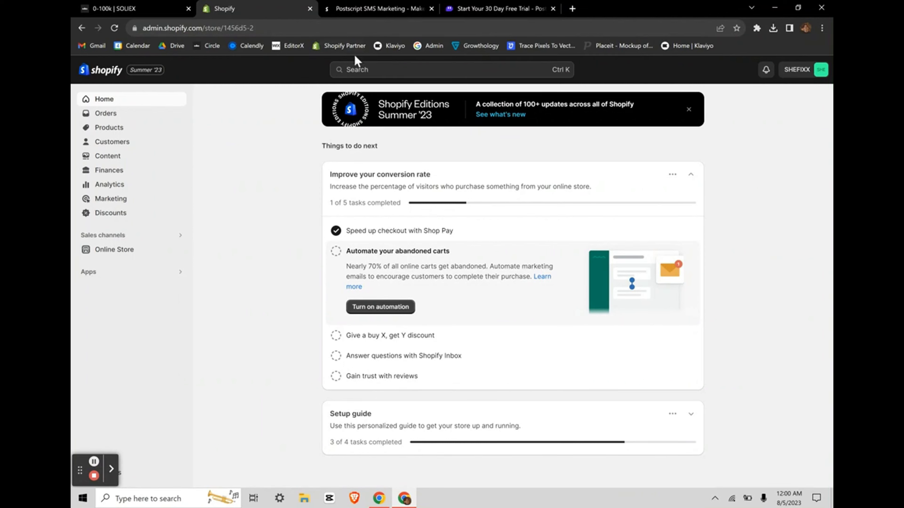
# Step: Open the store's App and sales channel settings via the admin search's Apps filter
pyautogui.click(374, 71)
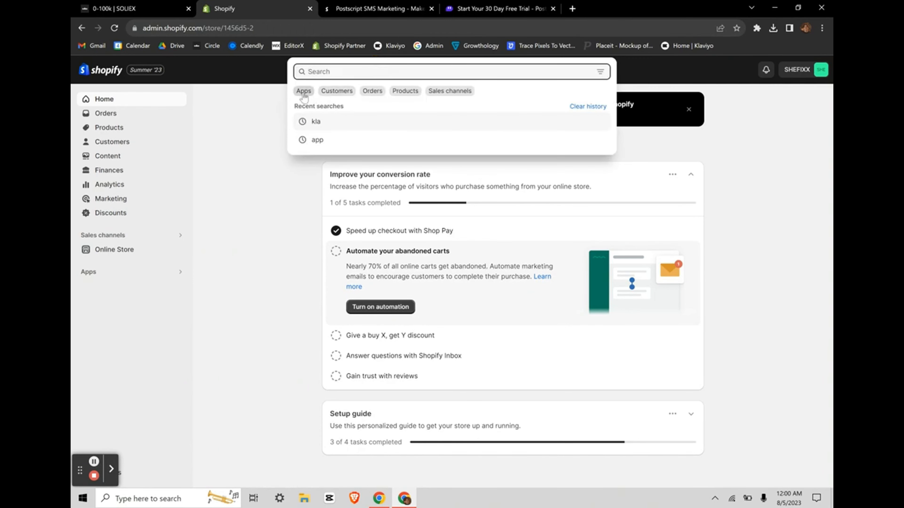
pyautogui.click(303, 91)
pyautogui.click(350, 264)
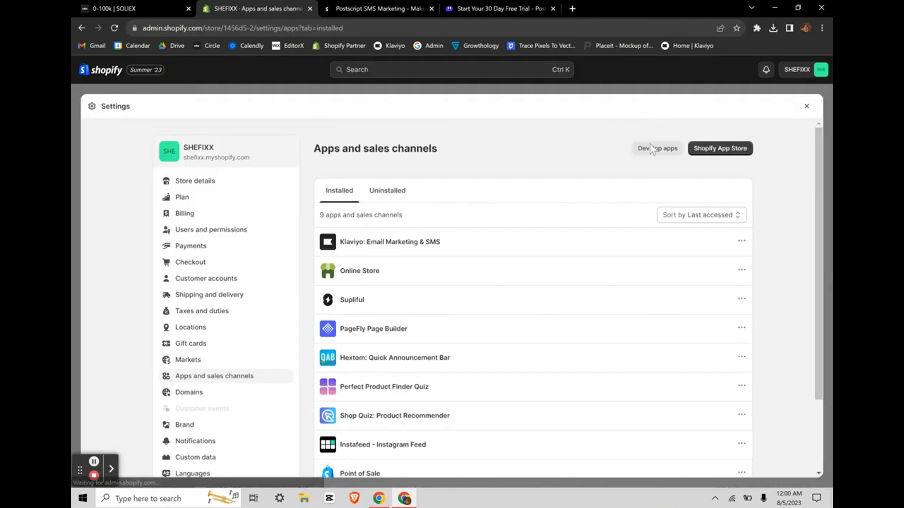
# Step: Look over the Postscript SMS Marketing App Store listing, then bring up its 30-day free trial page
pyautogui.click(719, 148)
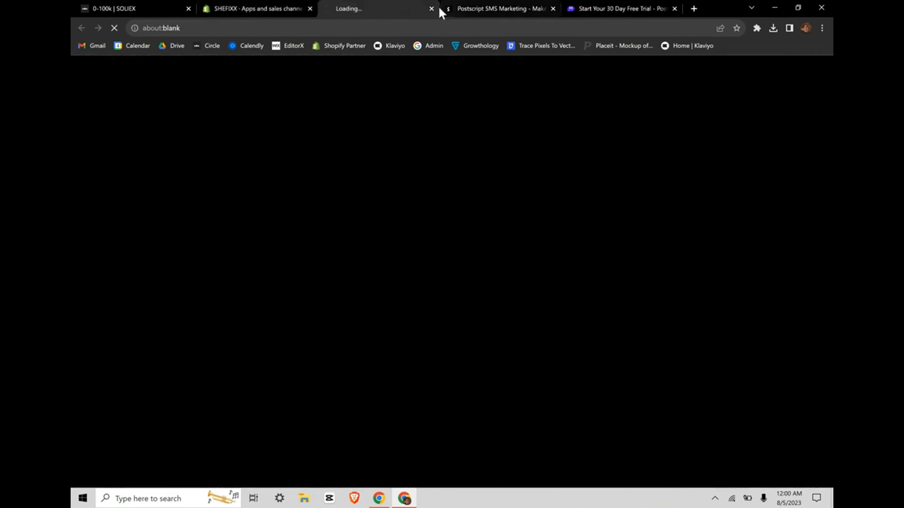
pyautogui.click(431, 8)
pyautogui.click(354, 10)
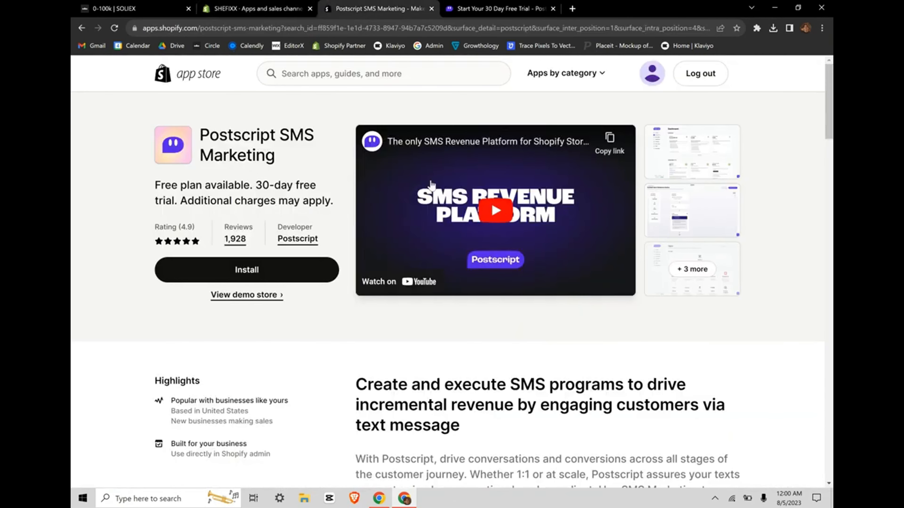
pyautogui.scroll(-2, 286, 307)
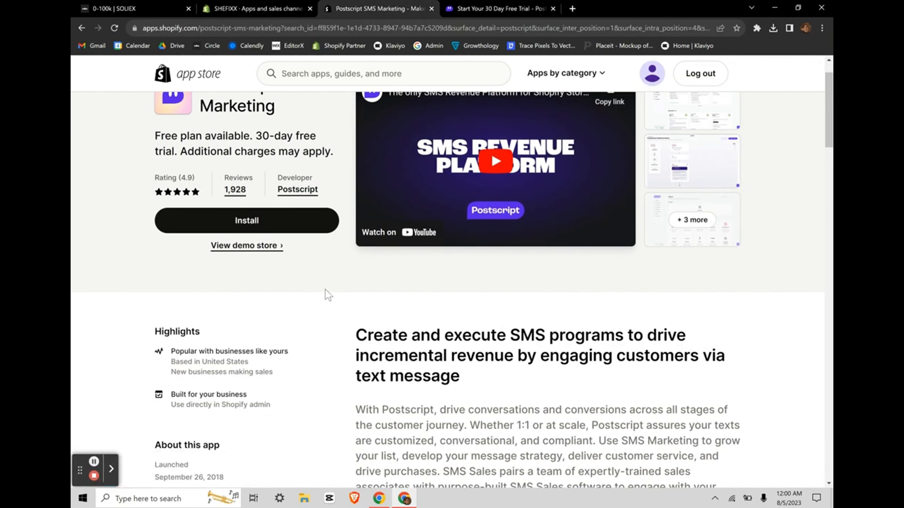
pyautogui.scroll(2, 323, 295)
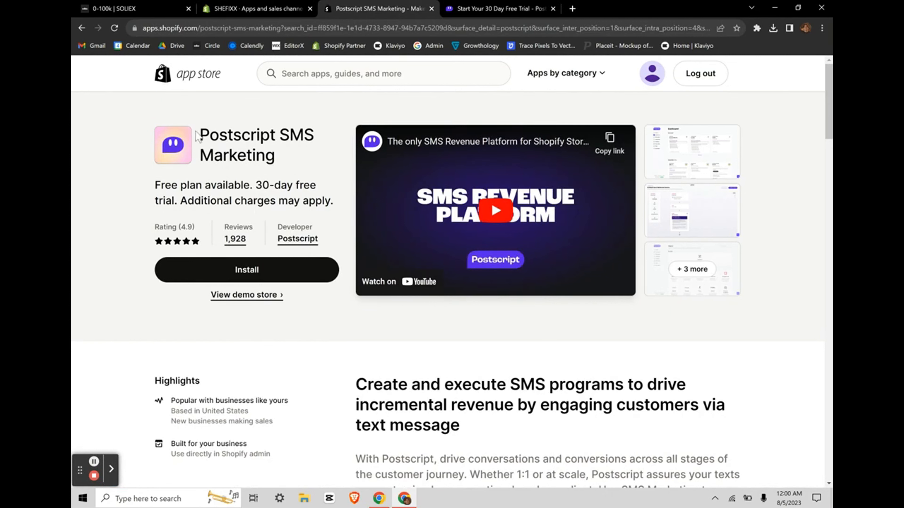
pyautogui.moveTo(200, 137); pyautogui.dragTo(305, 164)
pyautogui.click(305, 168)
pyautogui.moveTo(200, 136); pyautogui.dragTo(281, 156)
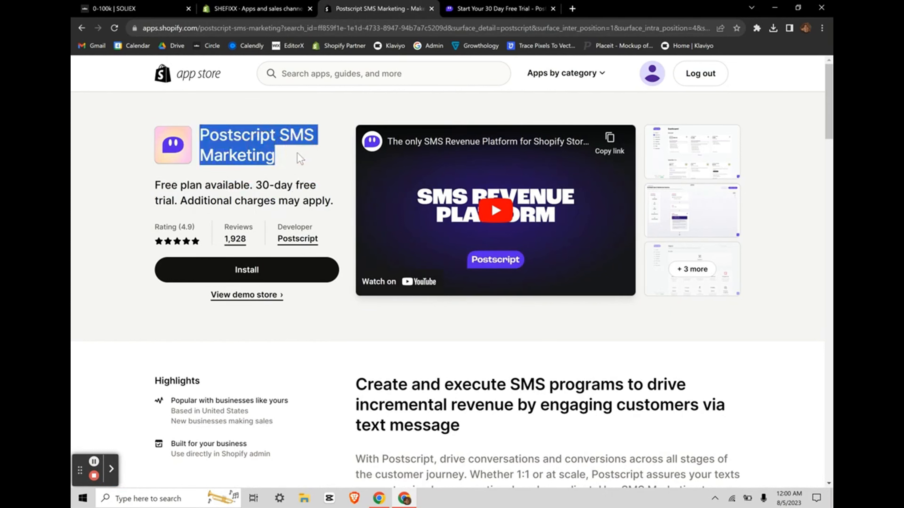
pyautogui.click(301, 159)
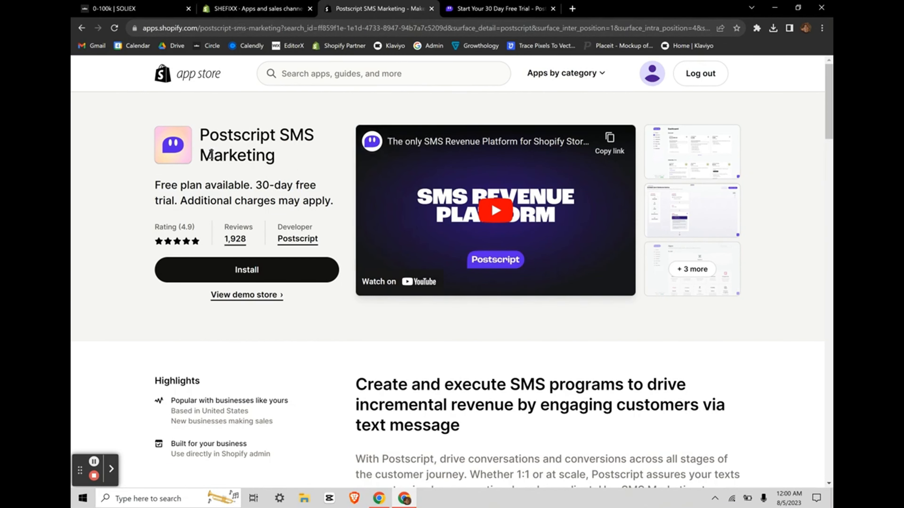
pyautogui.click(510, 5)
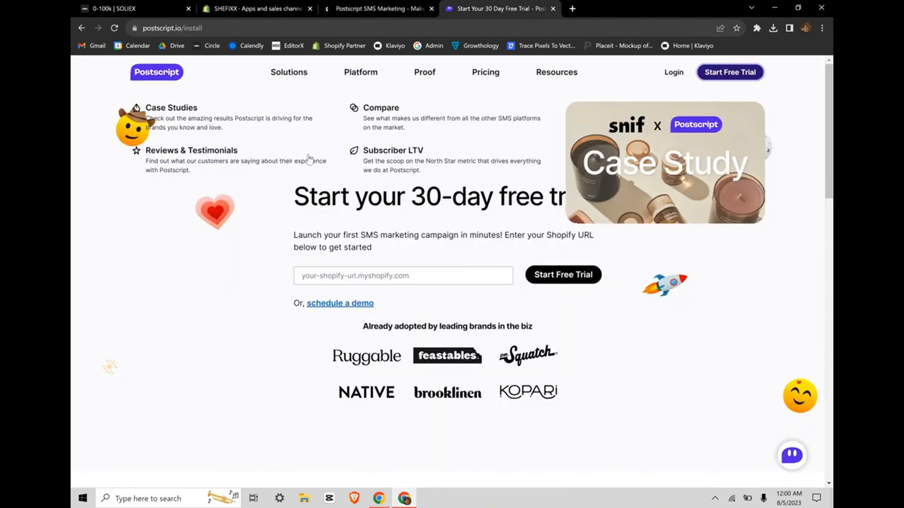
# Step: Start filling in the Shopify store URL field on the Postscript trial page
pyautogui.click(408, 283)
pyautogui.click(373, 263)
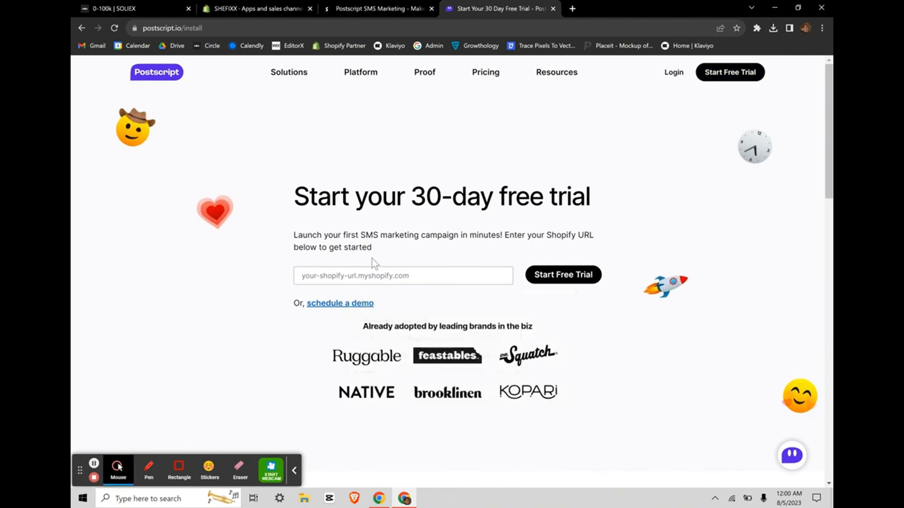
pyautogui.click(375, 276)
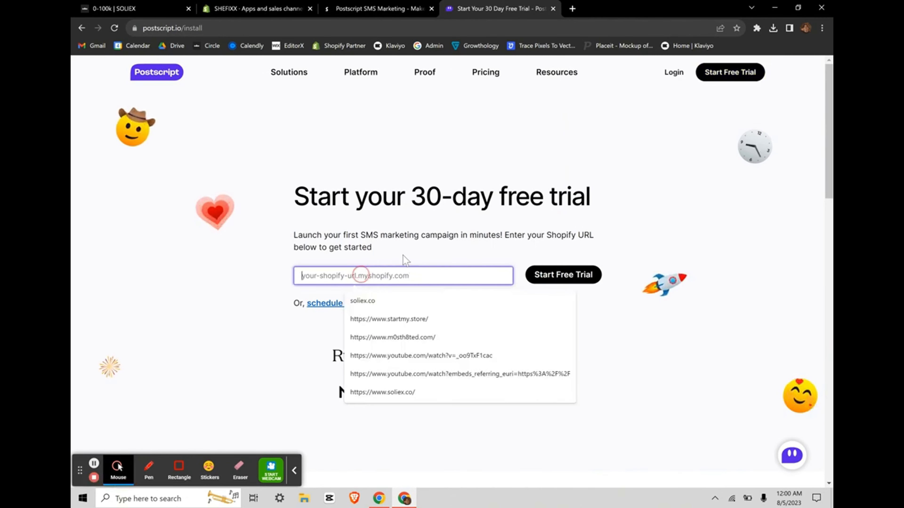
# Step: Check the store's myshopify domain in Shopify's Domains settings, then return to the Postscript listing
pyautogui.click(215, 3)
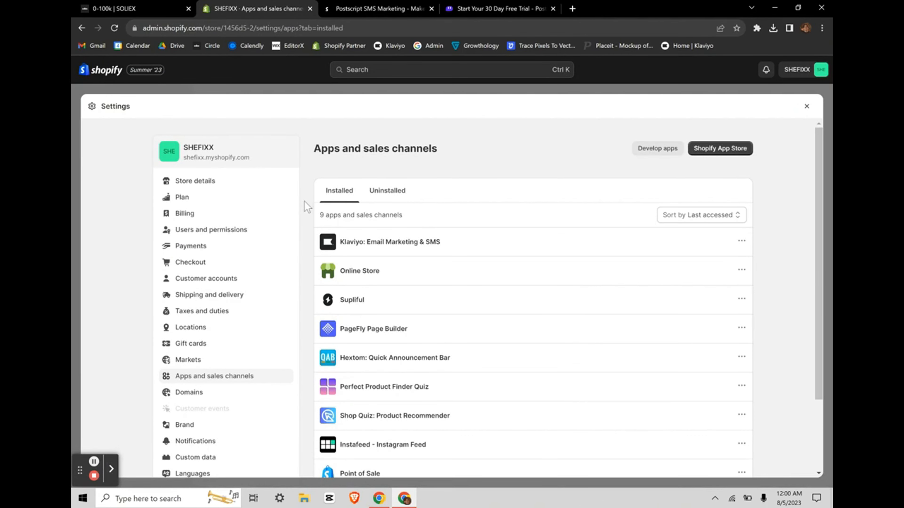
pyautogui.scroll(-3, 234, 293)
pyautogui.click(236, 299)
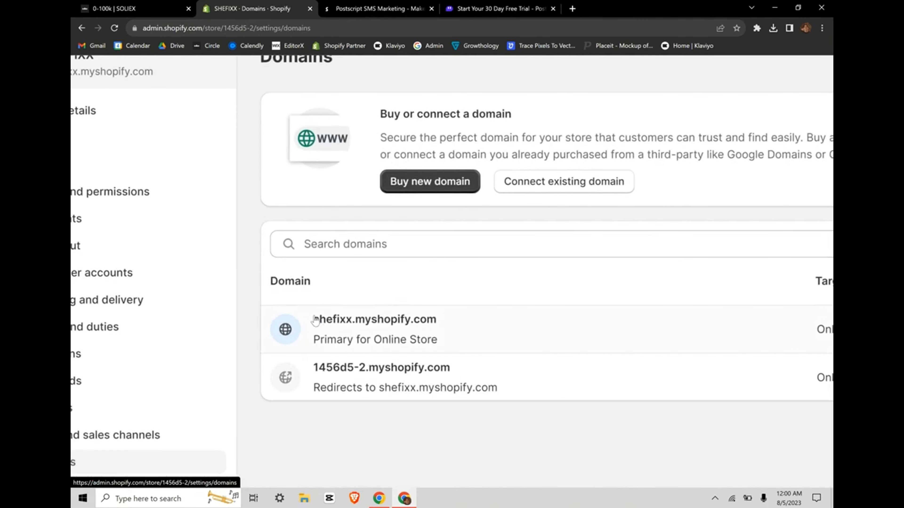
pyautogui.moveTo(315, 321); pyautogui.dragTo(427, 317)
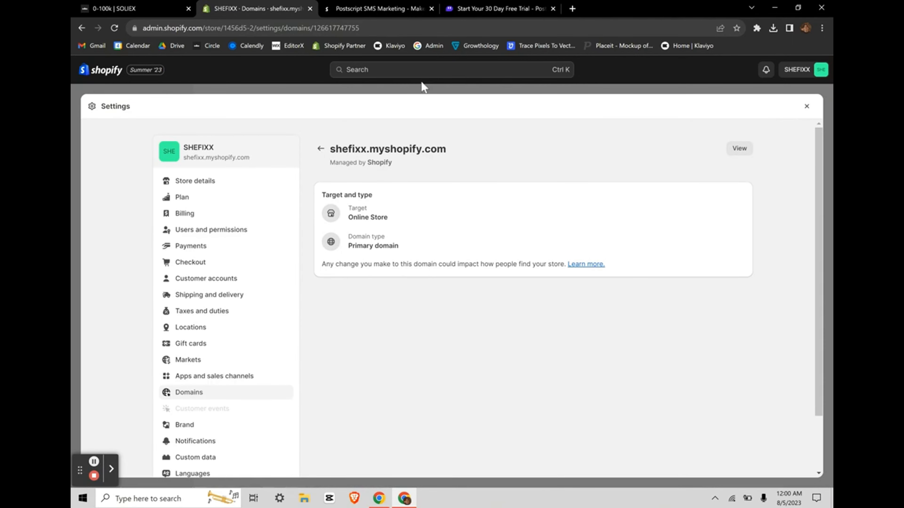
pyautogui.click(498, 9)
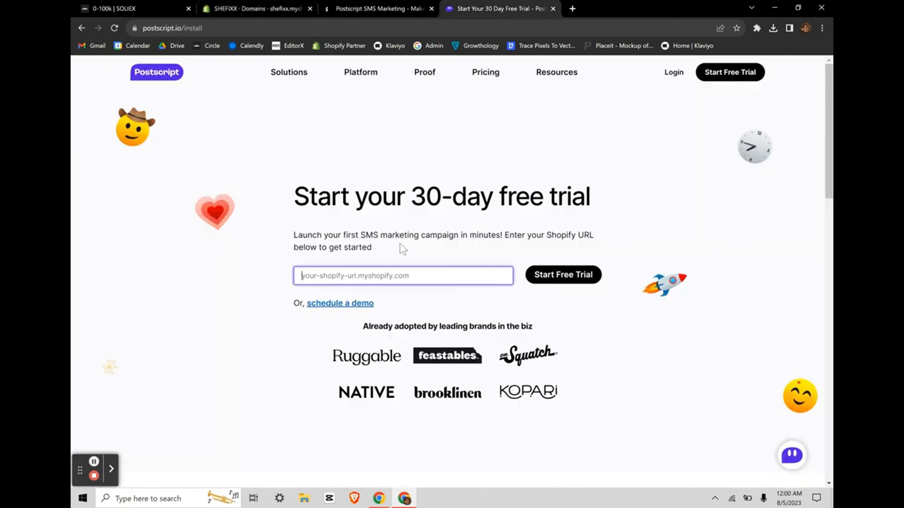
pyautogui.click(395, 5)
pyautogui.click(274, 4)
pyautogui.click(378, 5)
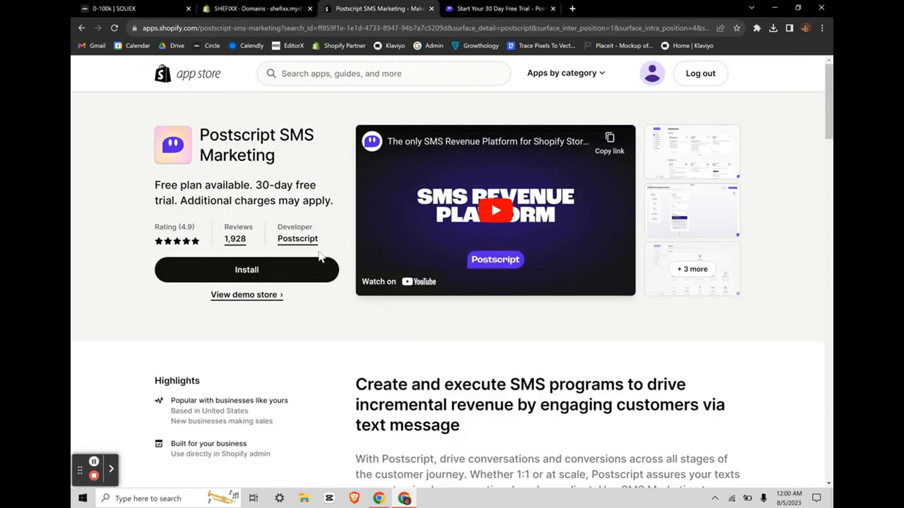
pyautogui.click(111, 468)
pyautogui.scroll(-12, 337, 347)
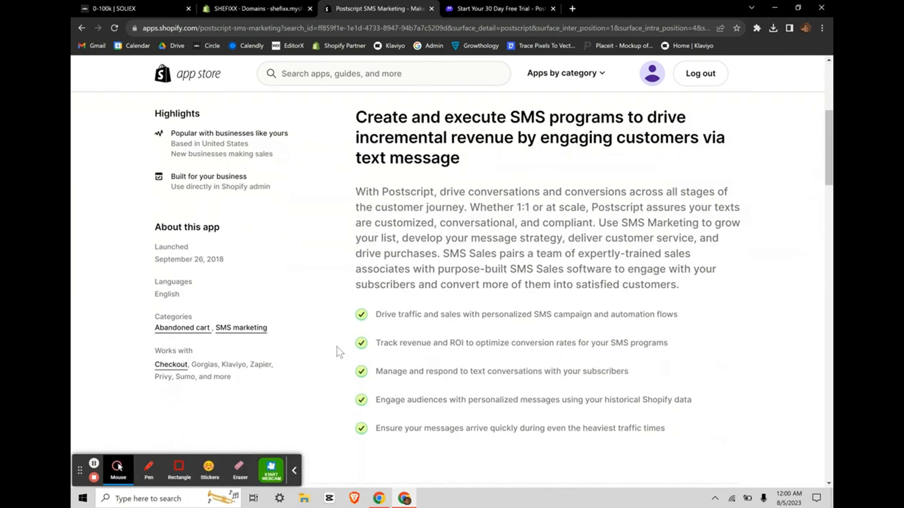
pyautogui.scroll(-3, 337, 347)
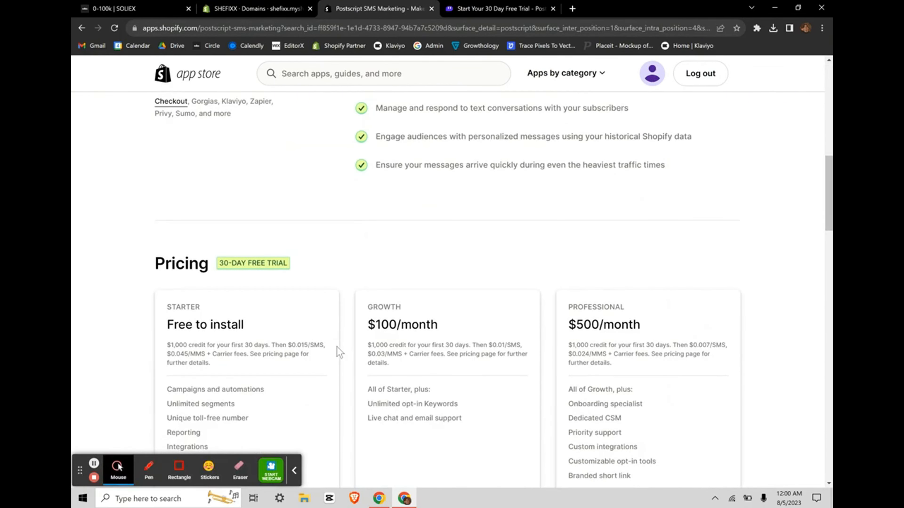
pyautogui.scroll(15, 337, 347)
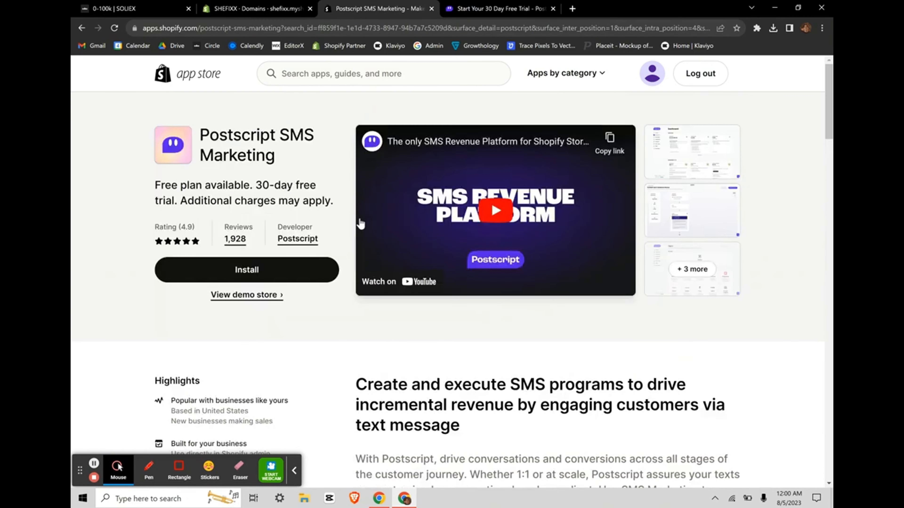
pyautogui.click(454, 5)
pyautogui.click(380, 6)
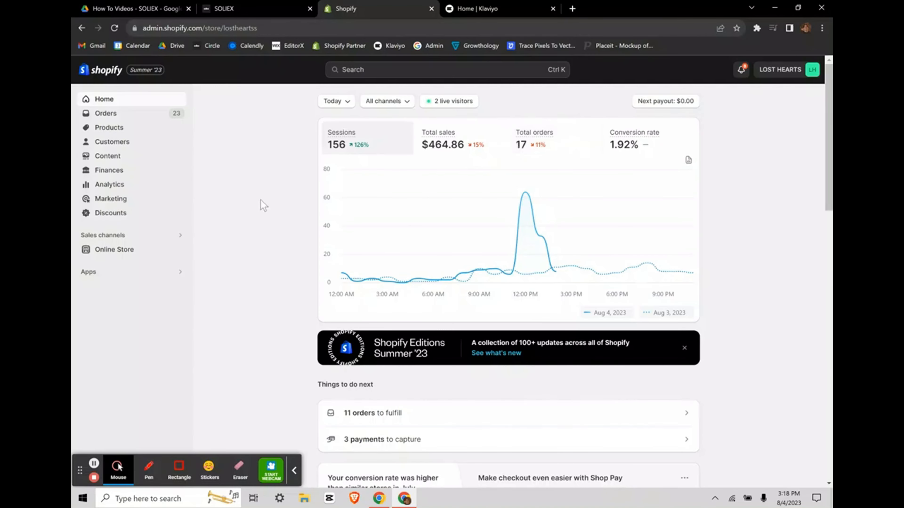
pyautogui.click(293, 471)
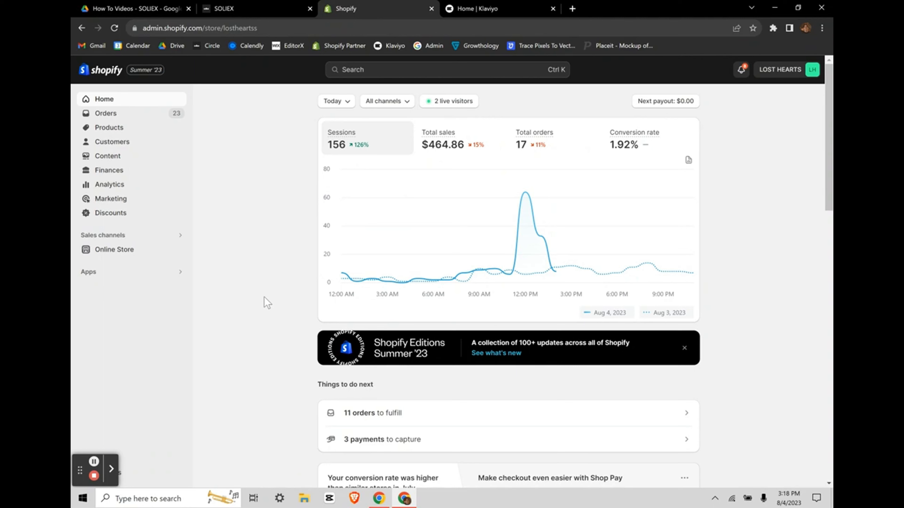
pyautogui.moveTo(405, 199)
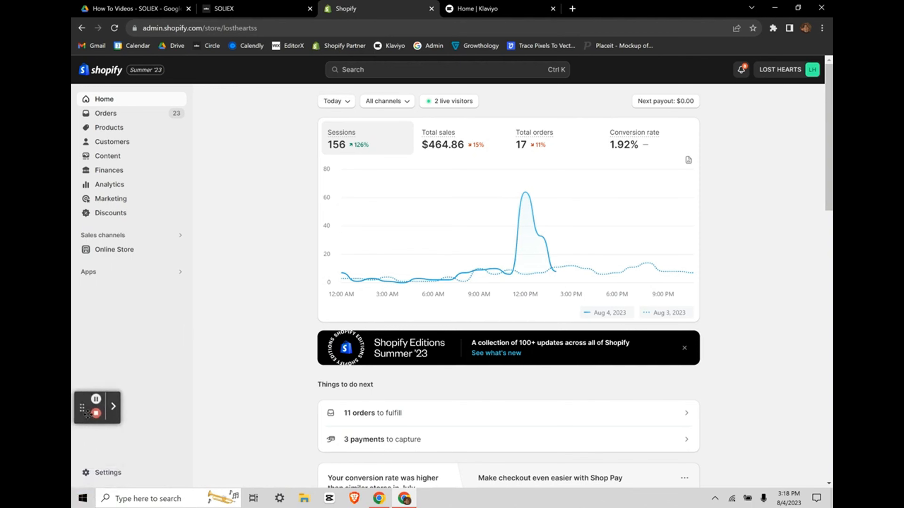
# Step: Open Shopify's Notifications settings from the store settings
pyautogui.click(86, 472)
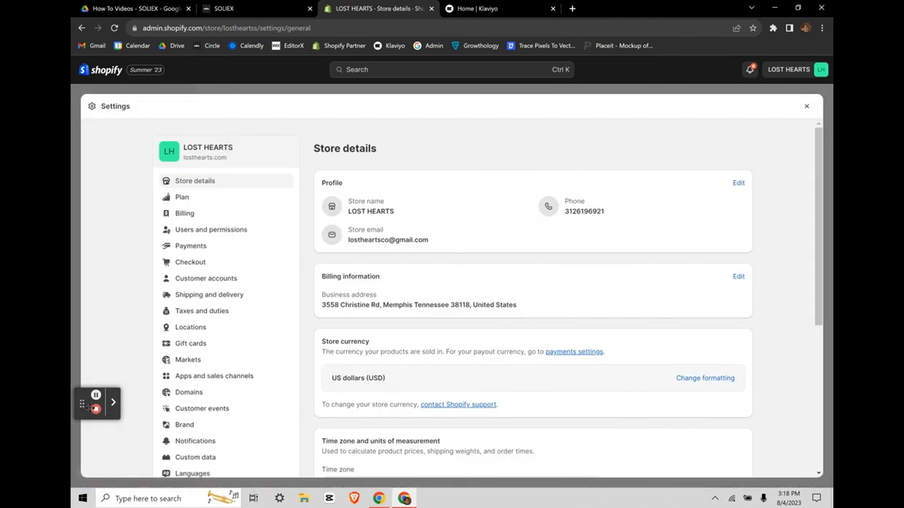
pyautogui.scroll(-3, 268, 427)
pyautogui.click(205, 340)
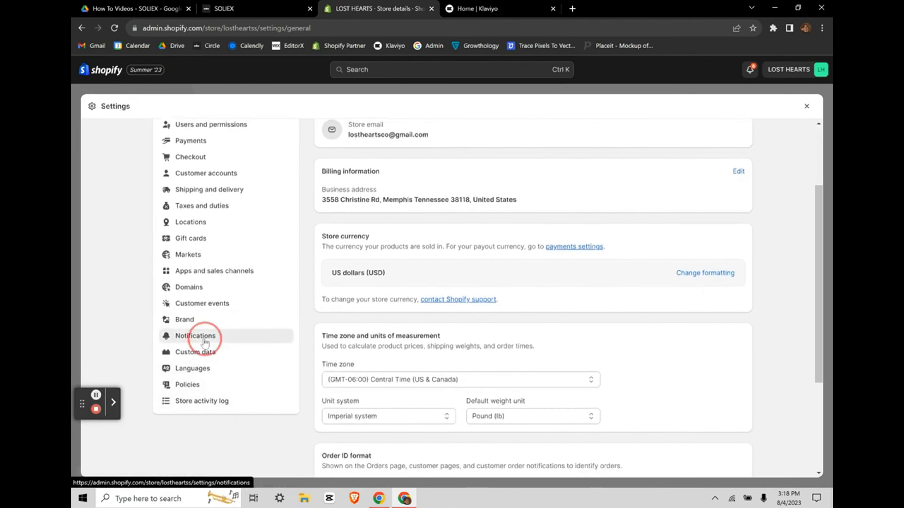
# Step: Review Marketing double opt-in with email and SMS confirmation left off, then view the Klaviyo dashboard
pyautogui.scroll(-15, 433, 371)
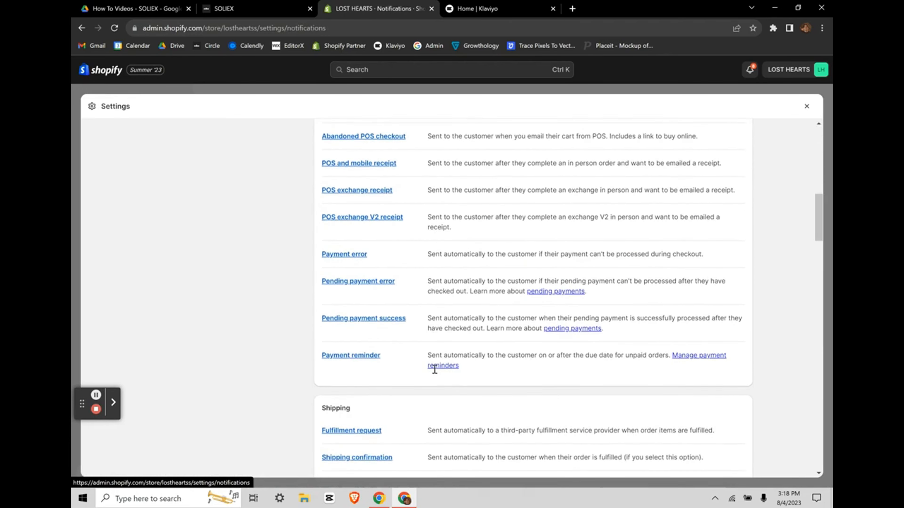
pyautogui.scroll(-20, 434, 375)
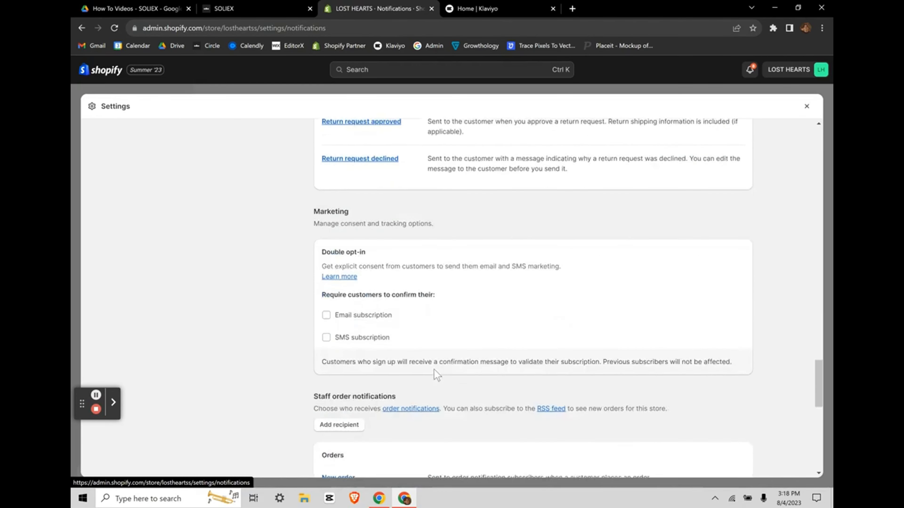
pyautogui.scroll(2, 437, 373)
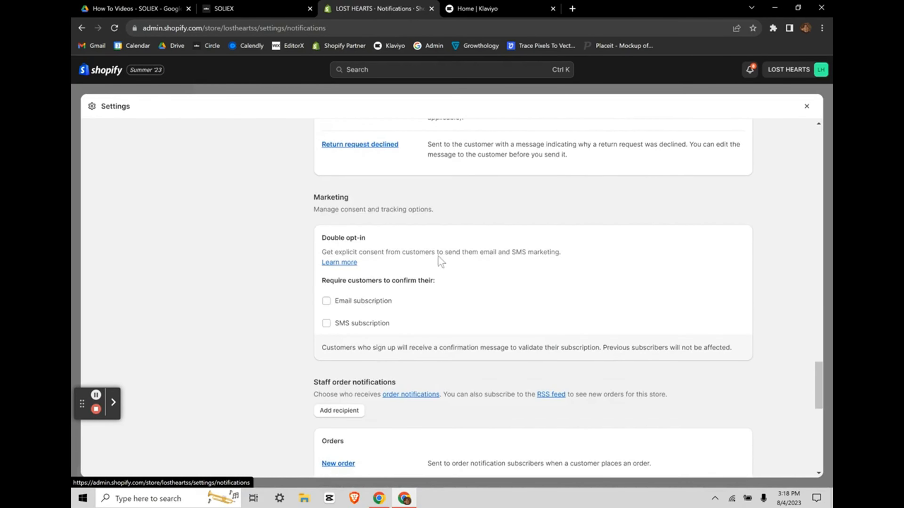
pyautogui.scroll(15, 437, 256)
pyautogui.scroll(15, 462, 243)
pyautogui.scroll(-20, 391, 308)
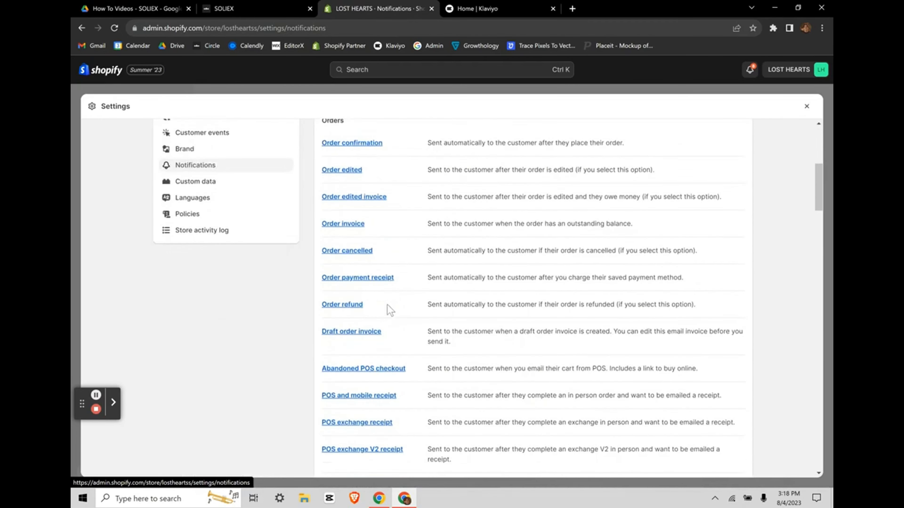
pyautogui.scroll(-13, 390, 310)
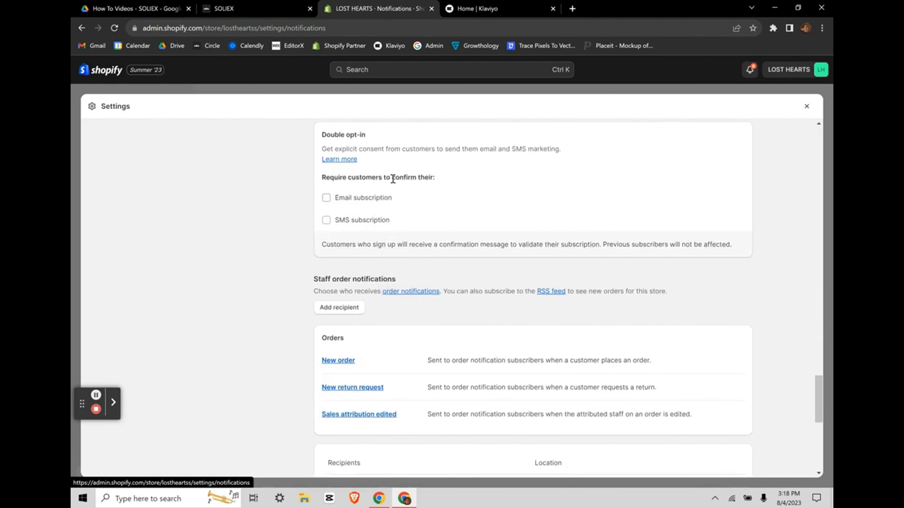
pyautogui.scroll(1, 395, 195)
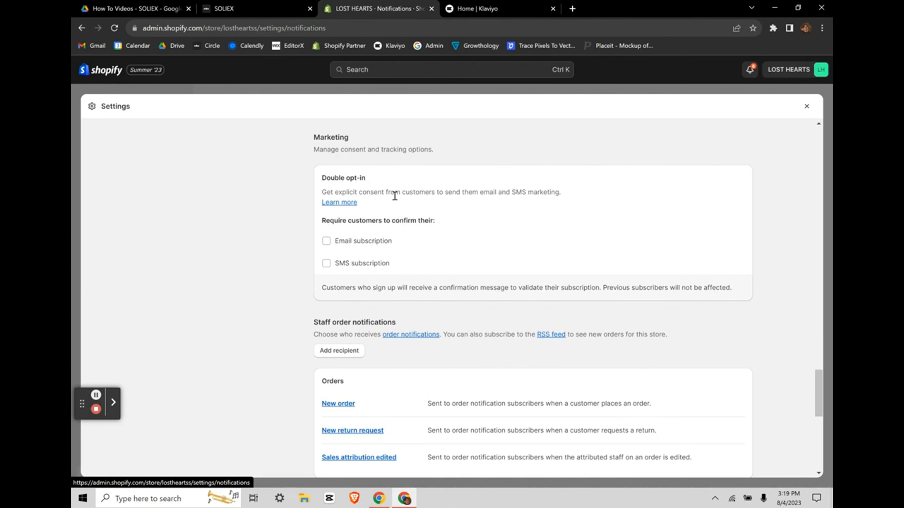
pyautogui.scroll(4, 394, 195)
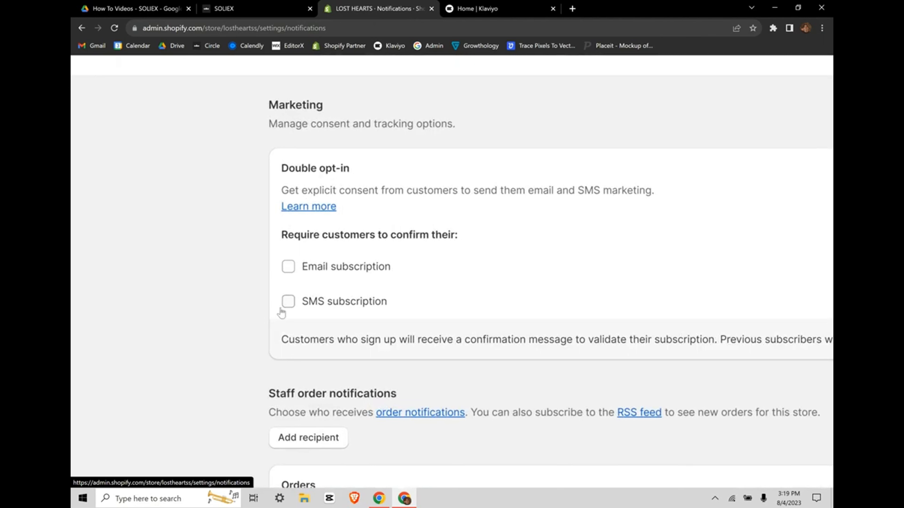
pyautogui.scroll(-4, 292, 282)
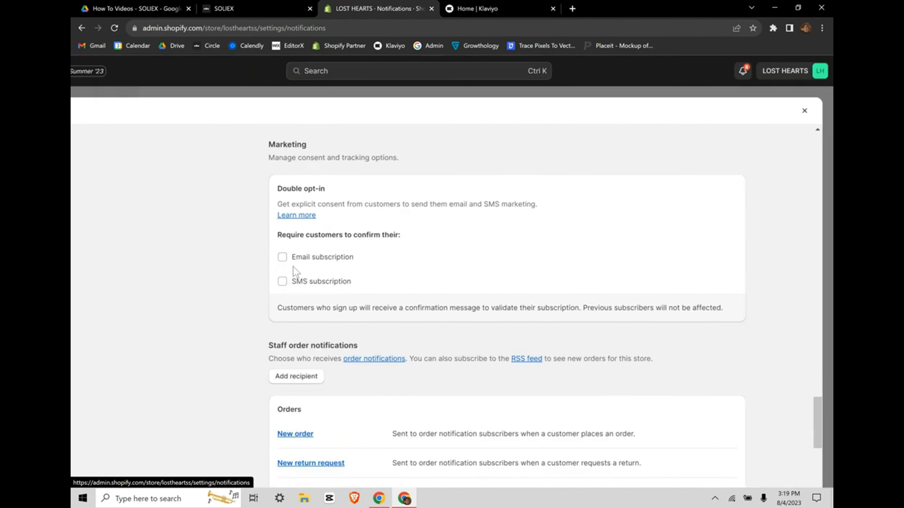
pyautogui.scroll(-1, 436, 213)
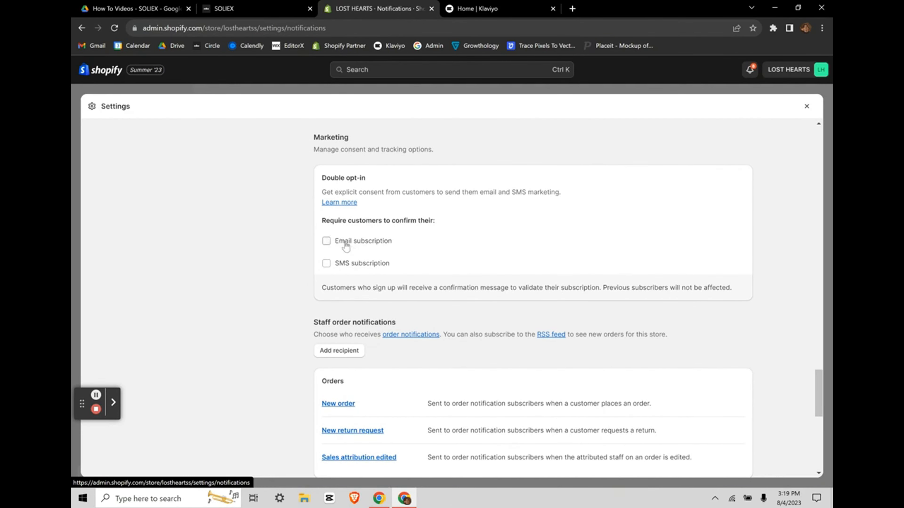
pyautogui.click(475, 8)
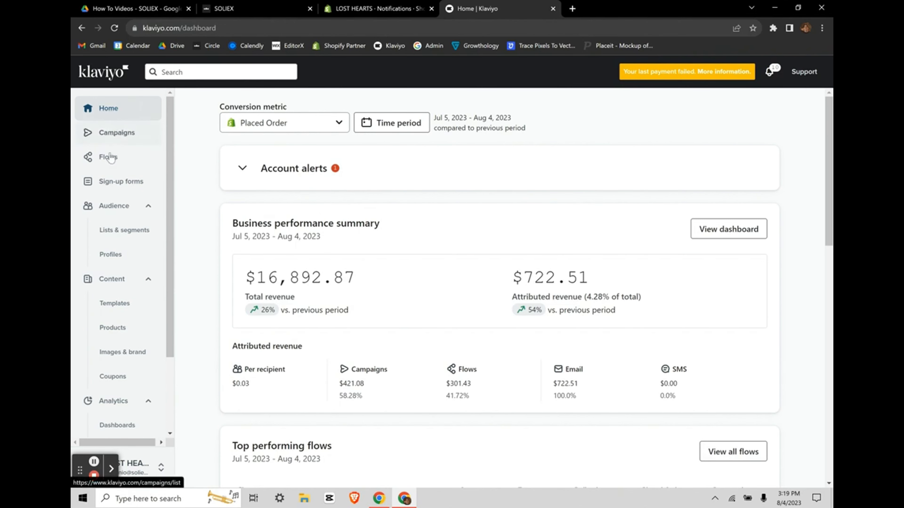
# Step: Open the Updated Memphis list from Audience > Lists & segments
pyautogui.click(123, 230)
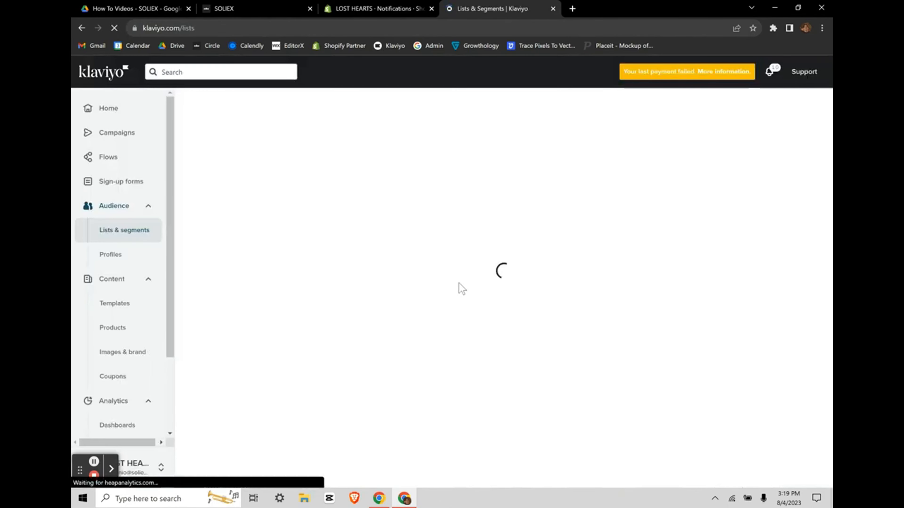
pyautogui.scroll(-3, 458, 310)
pyautogui.scroll(3, 458, 315)
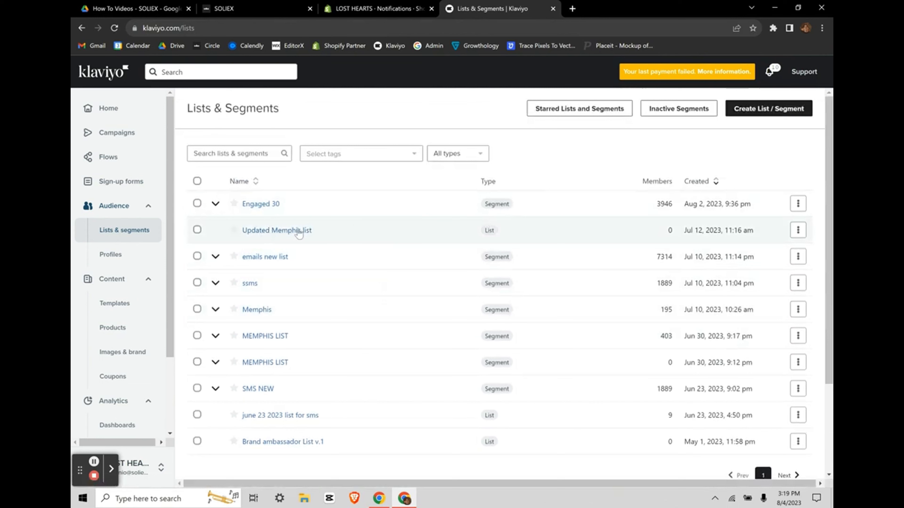
pyautogui.doubleClick(495, 230)
pyautogui.click(508, 233)
pyautogui.click(298, 234)
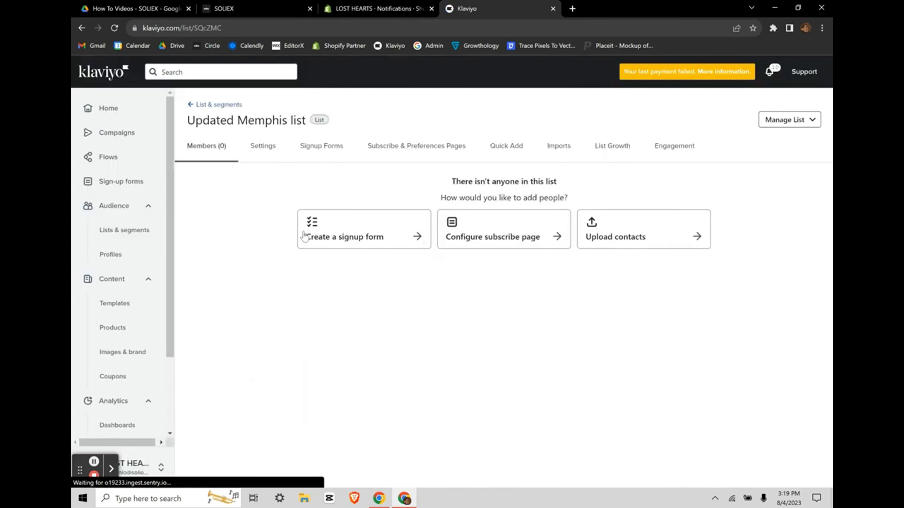
# Step: Set the list's consent setting under Settings > Consent to Single opt-in
pyautogui.click(264, 146)
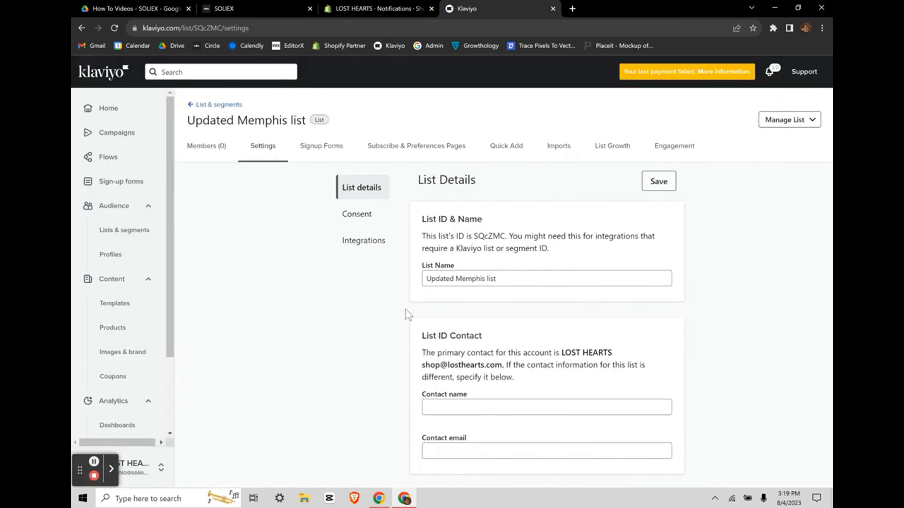
pyautogui.click(355, 213)
pyautogui.scroll(-2, 510, 358)
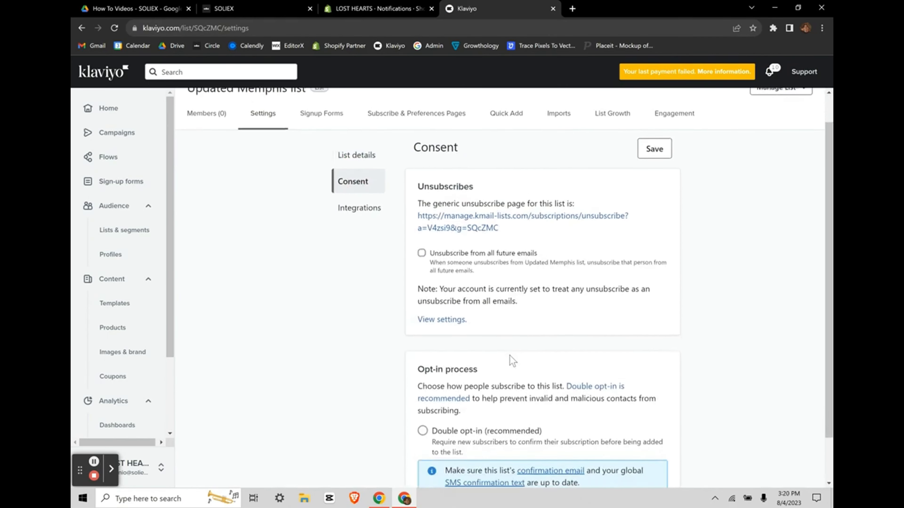
pyautogui.scroll(3, 580, 400)
pyautogui.scroll(-1, 580, 400)
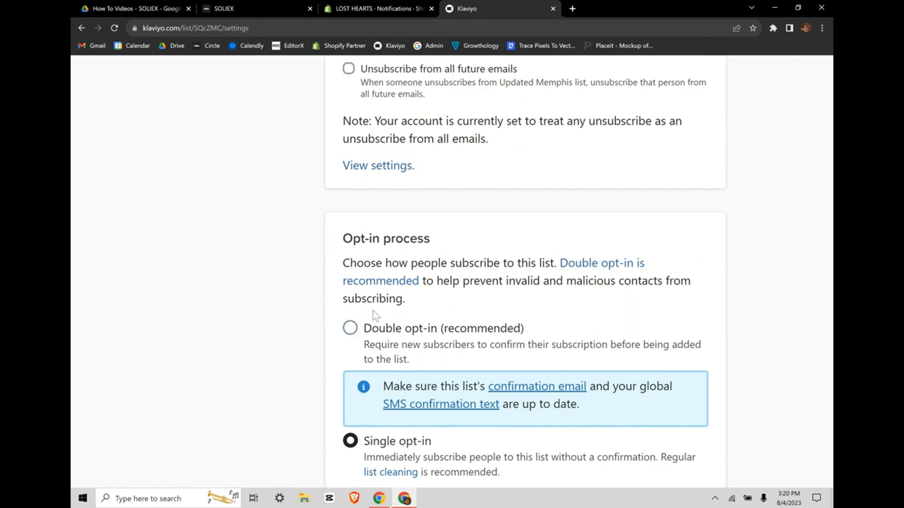
pyautogui.tripleClick(378, 441)
pyautogui.click(376, 439)
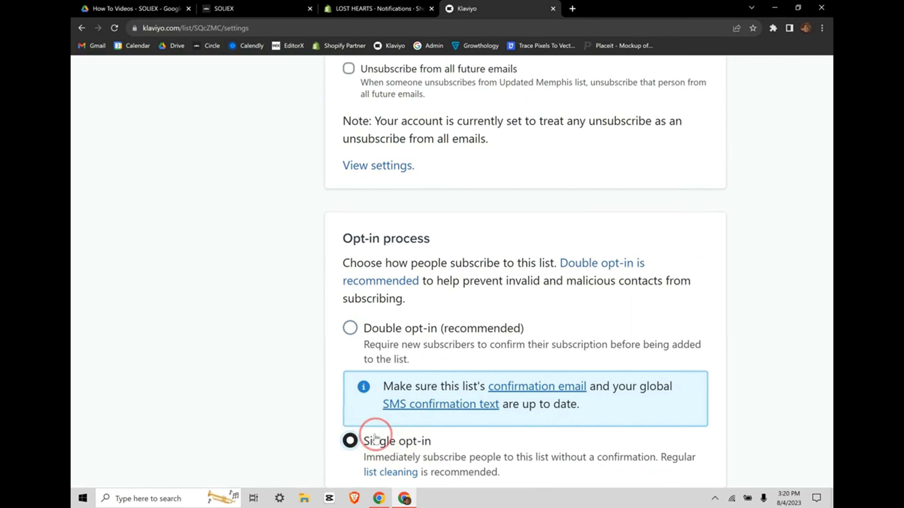
pyautogui.scroll(-5, 375, 435)
pyautogui.click(368, 426)
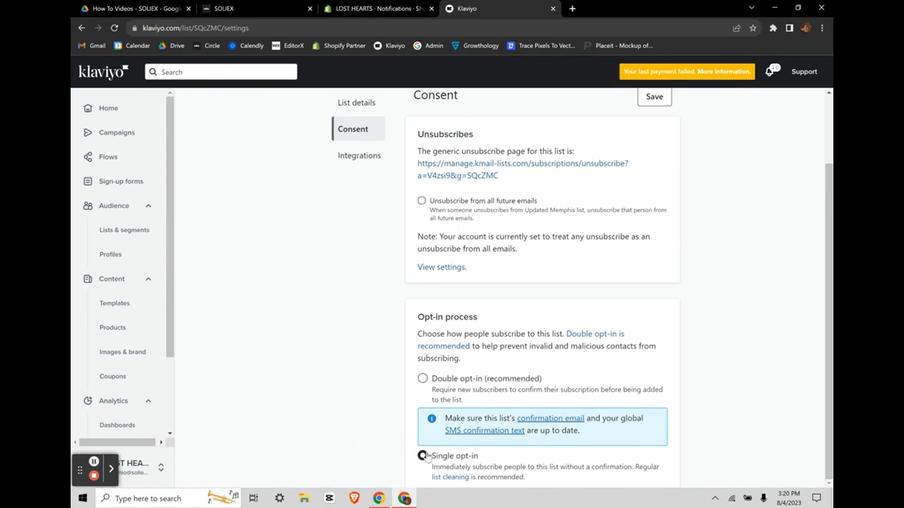
pyautogui.scroll(3, 487, 235)
pyautogui.scroll(-3, 409, 178)
# Step: Return to Shopify's notification settings and close the Settings overlay
pyautogui.click(366, 2)
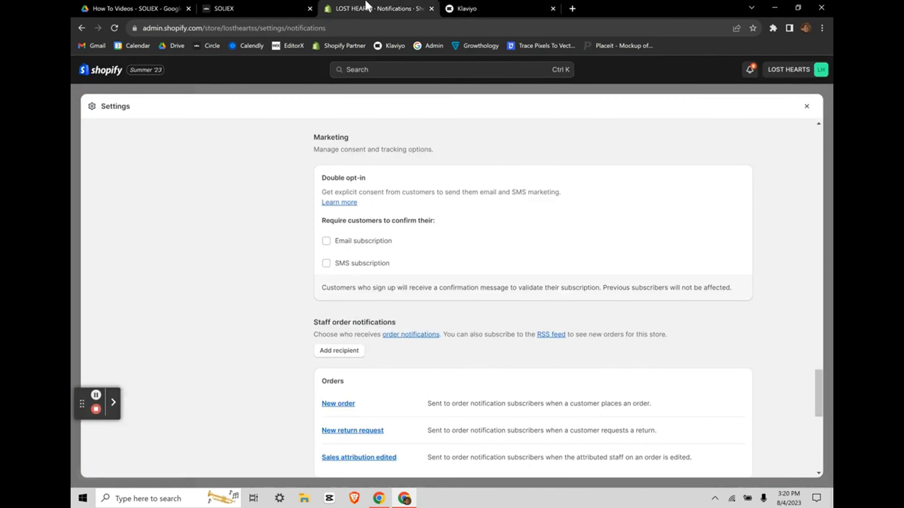
pyautogui.click(806, 106)
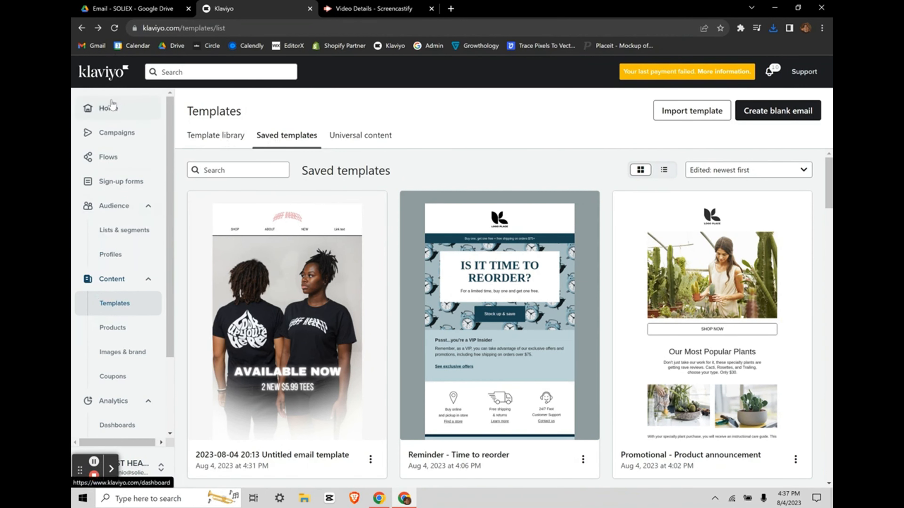
# Step: Browse Klaviyo's Template library of ready-made email templates
pyautogui.click(213, 140)
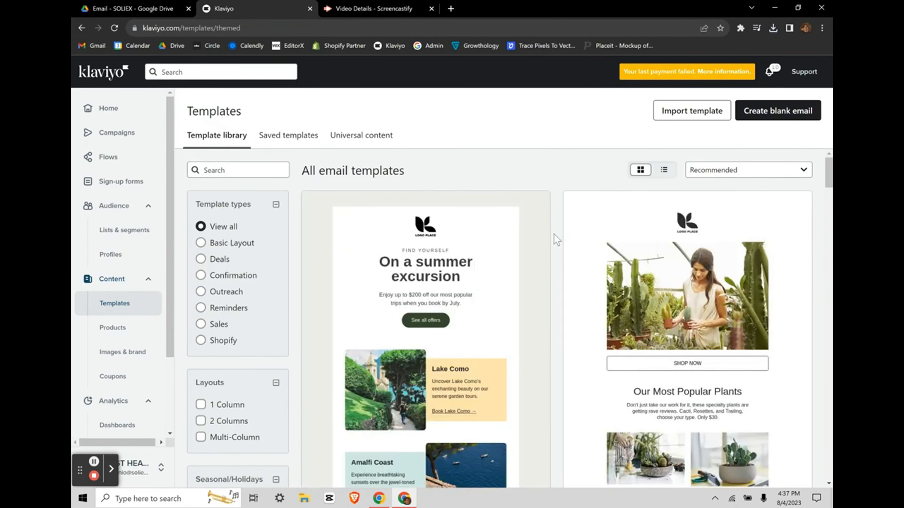
pyautogui.scroll(-15, 554, 234)
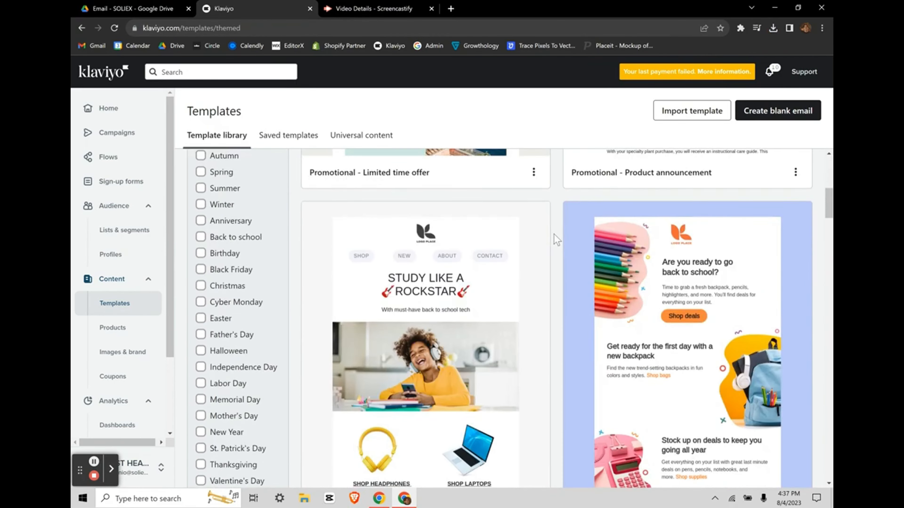
pyautogui.scroll(-15, 554, 235)
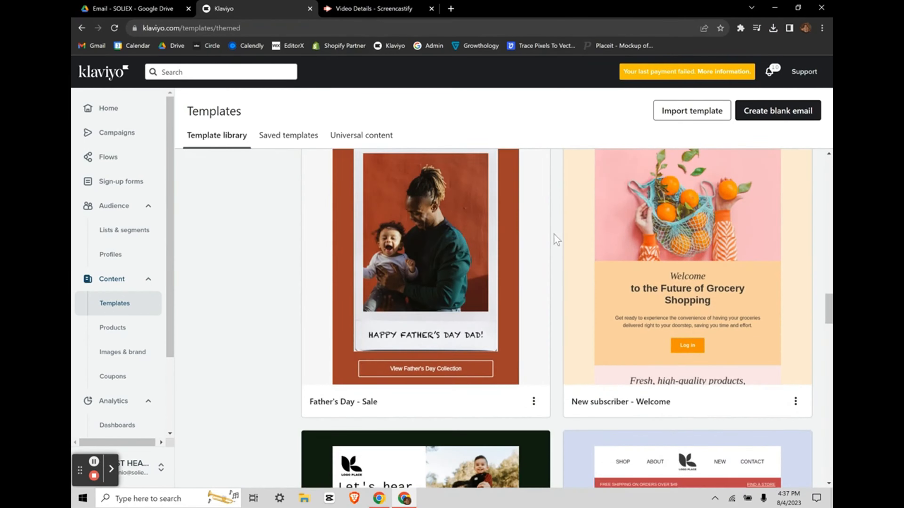
pyautogui.scroll(-15, 553, 234)
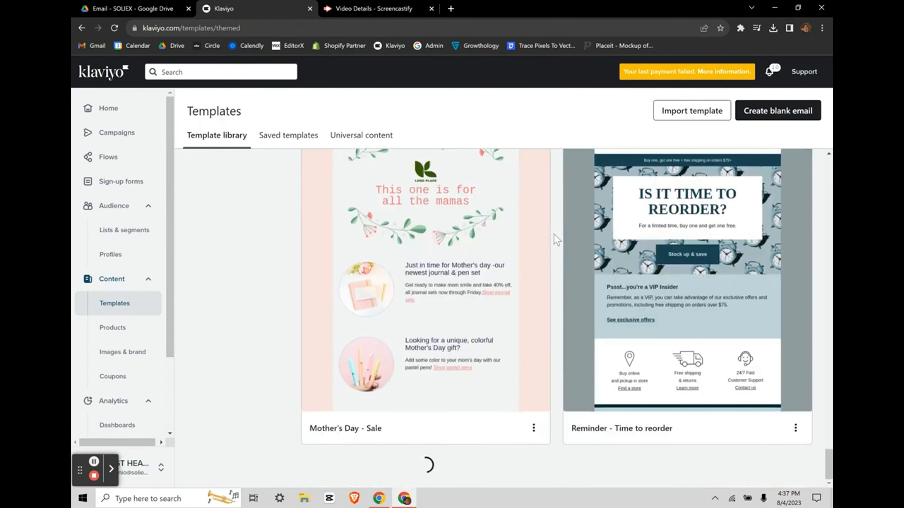
pyautogui.scroll(-5, 553, 234)
pyautogui.scroll(2, 554, 234)
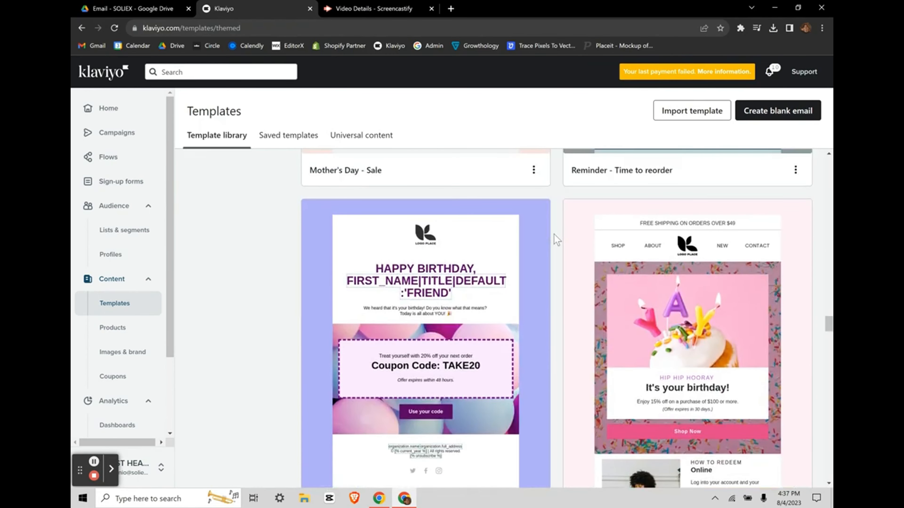
pyautogui.scroll(-1, 556, 239)
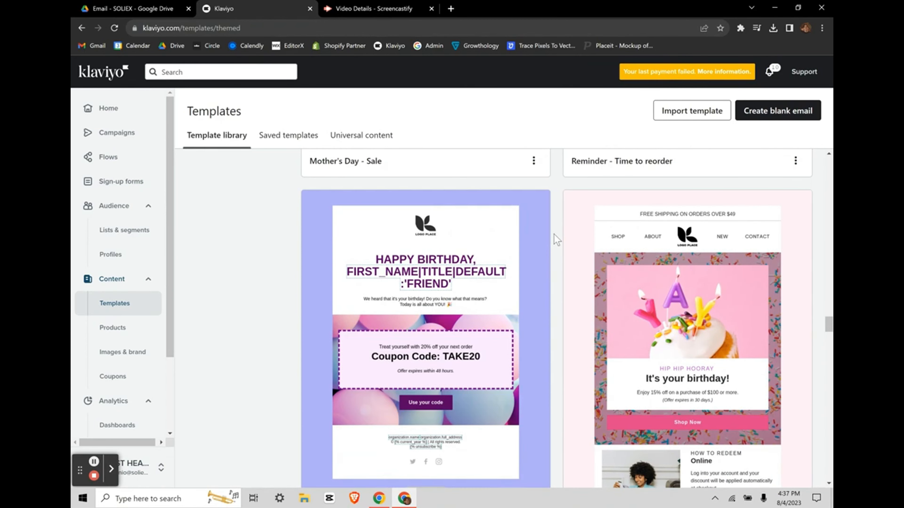
pyautogui.scroll(20, 556, 239)
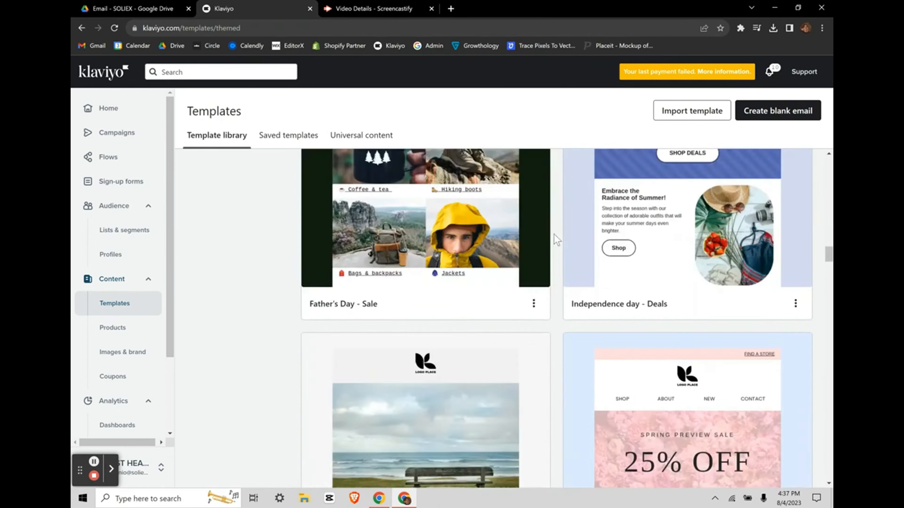
pyautogui.scroll(1, 556, 239)
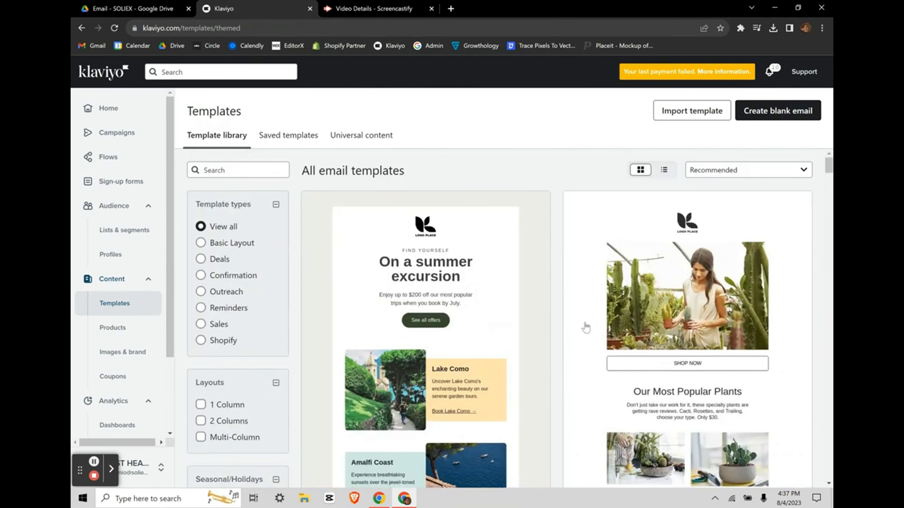
pyautogui.scroll(-3, 585, 325)
pyautogui.scroll(3, 510, 289)
pyautogui.click(282, 136)
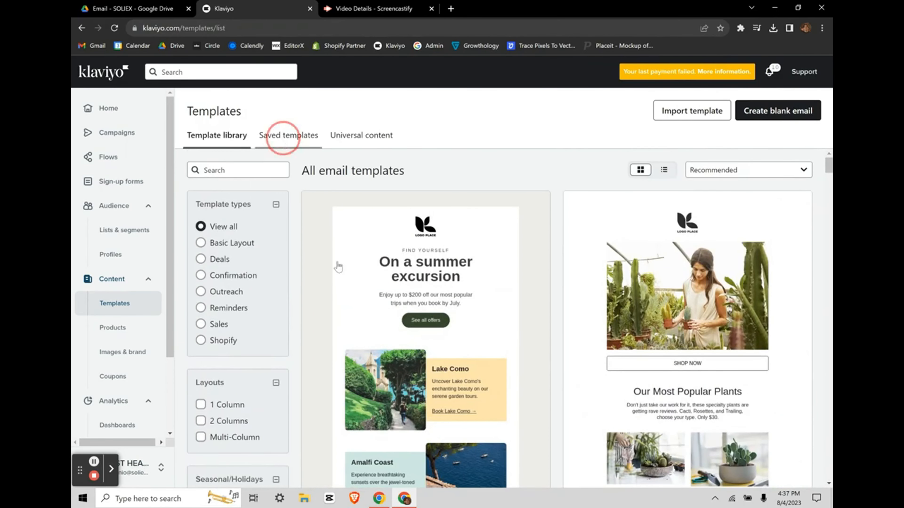
pyautogui.scroll(-3, 313, 403)
pyautogui.click(370, 368)
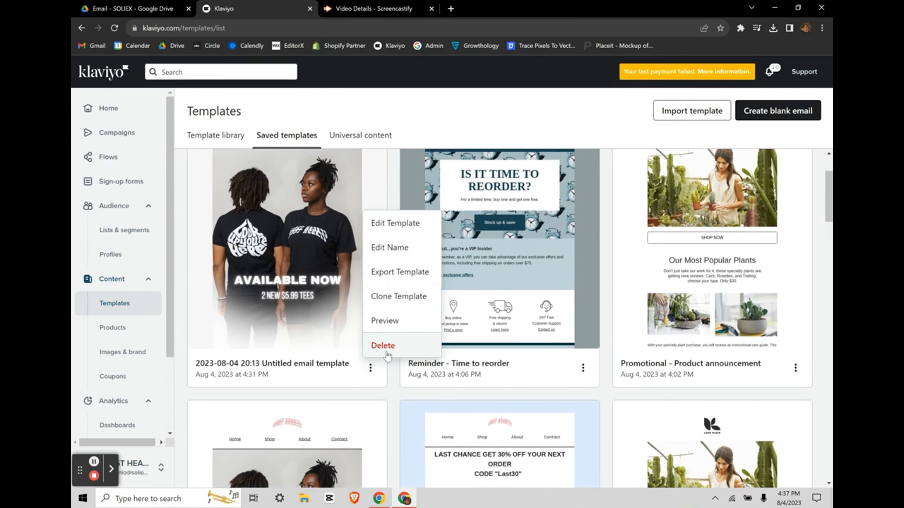
pyautogui.click(216, 131)
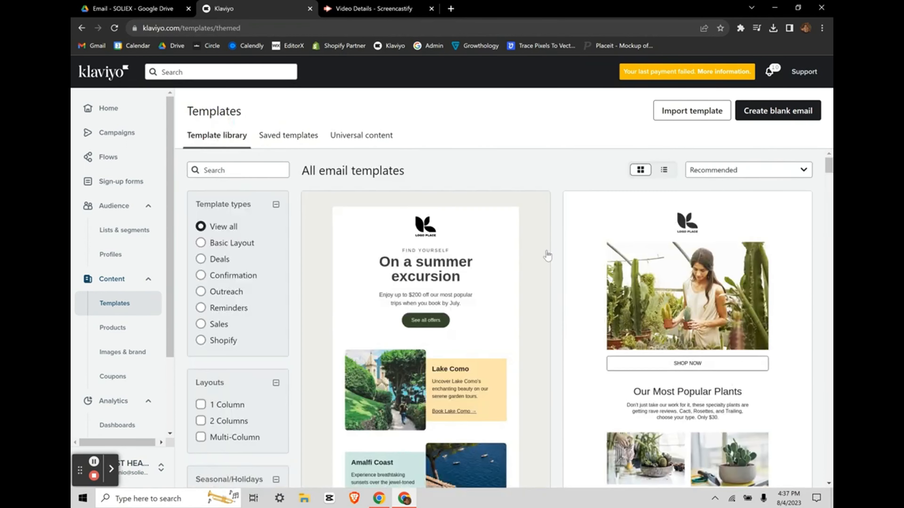
pyautogui.scroll(-2, 550, 254)
pyautogui.scroll(-3, 557, 256)
pyautogui.scroll(5, 557, 256)
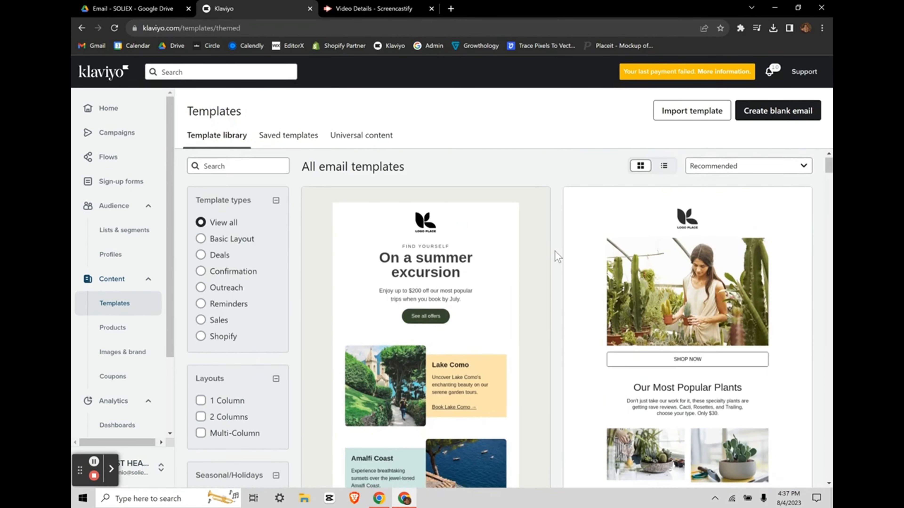
pyautogui.click(284, 133)
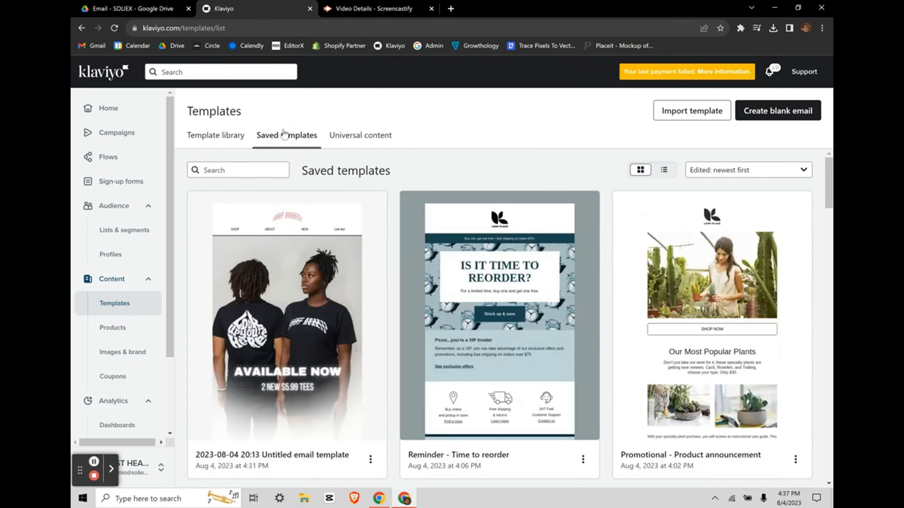
pyautogui.scroll(-2, 316, 297)
pyautogui.click(370, 363)
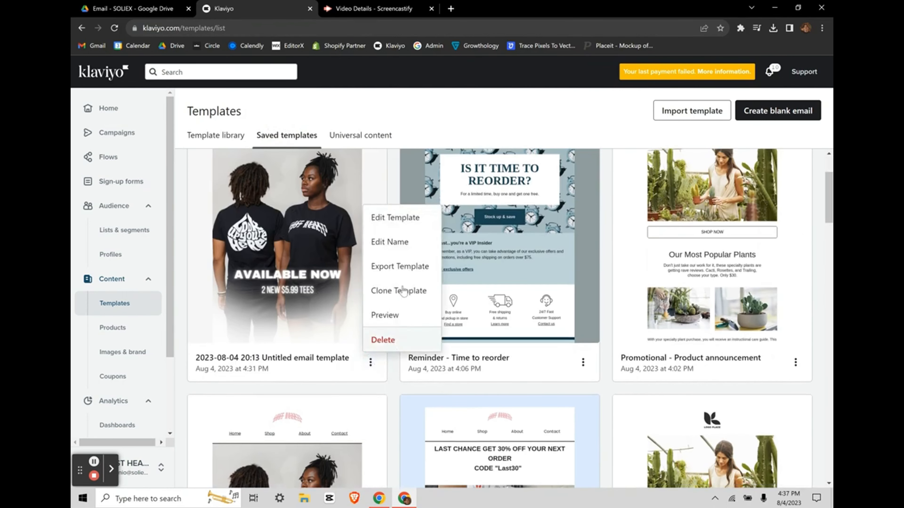
# Step: Edit the Untitled tee template and drop a Text block directly under the navigation header
pyautogui.click(392, 225)
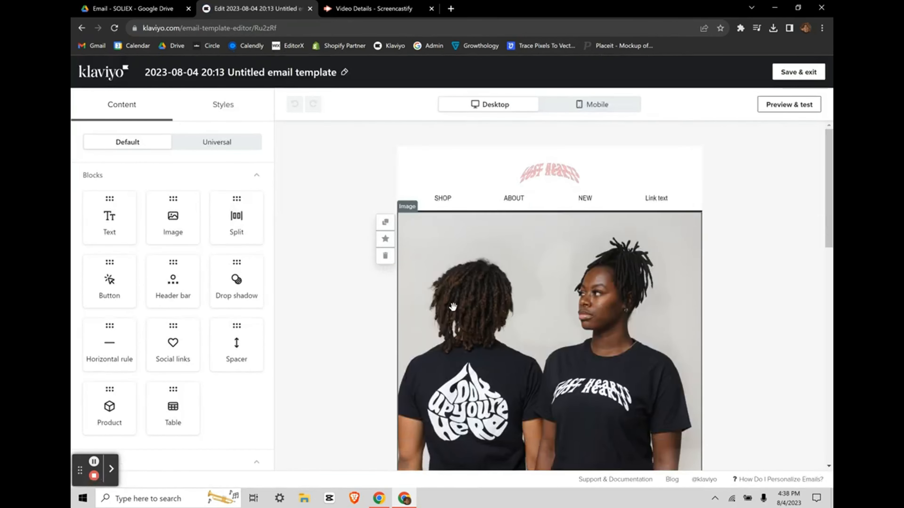
pyautogui.scroll(-12, 453, 307)
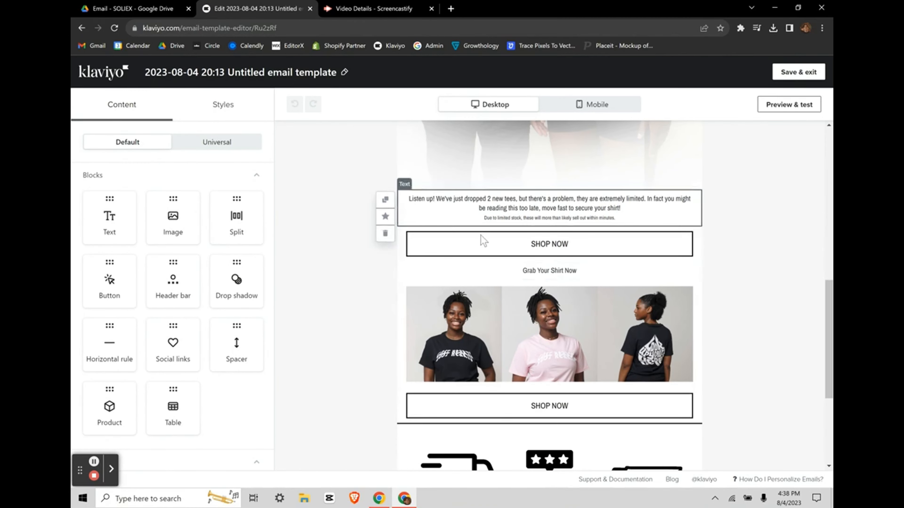
pyautogui.scroll(-5, 498, 321)
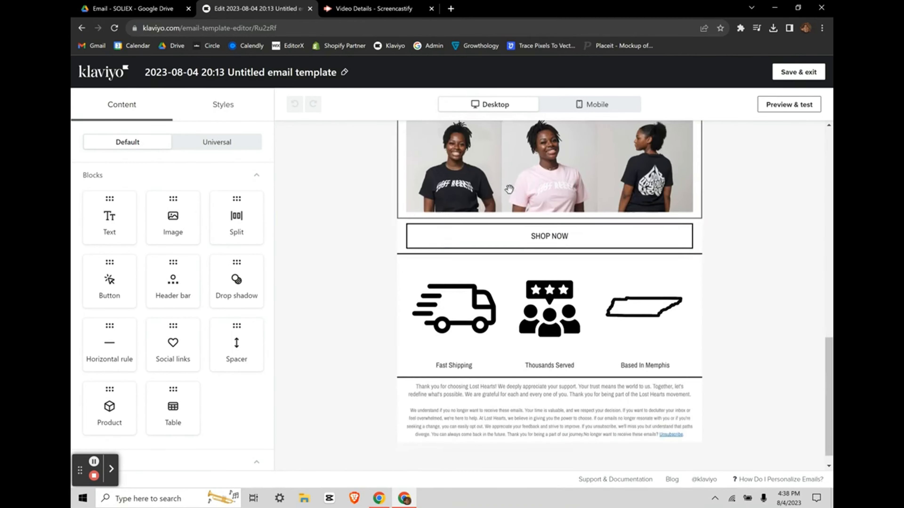
pyautogui.scroll(17, 509, 190)
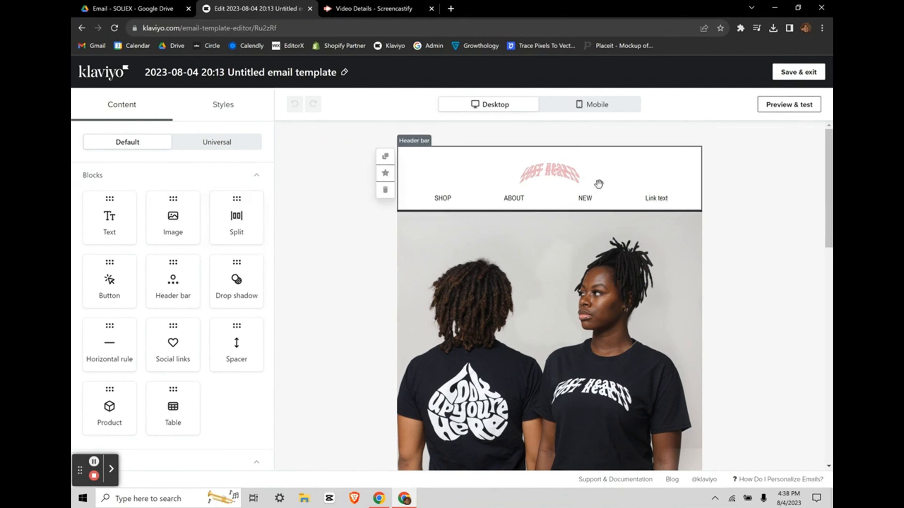
pyautogui.scroll(-1, 162, 285)
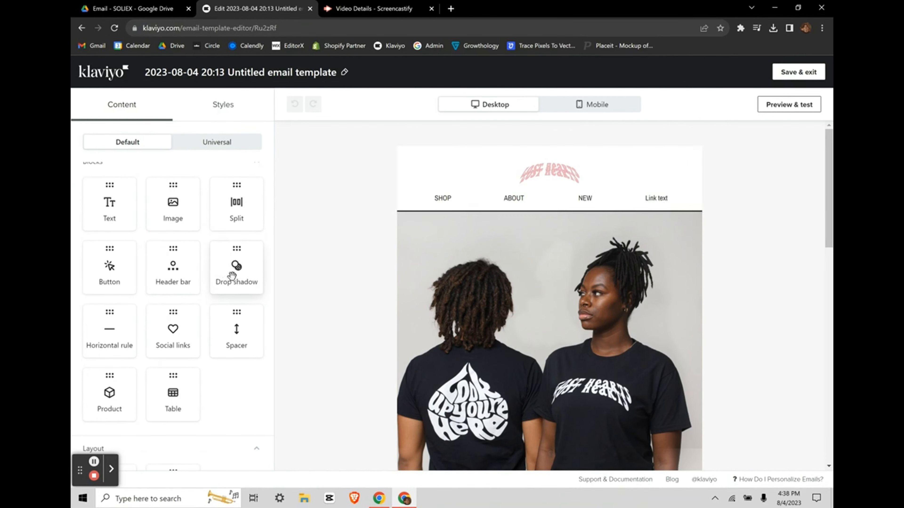
pyautogui.scroll(-2, 86, 302)
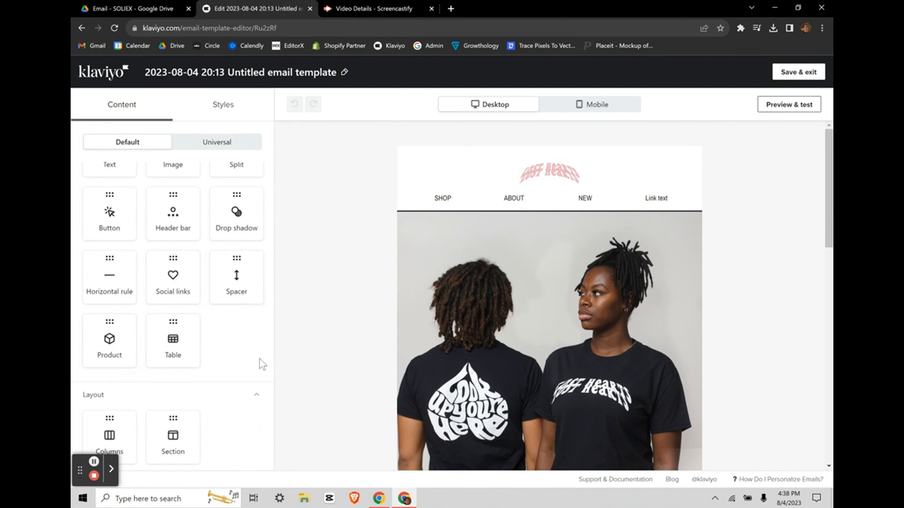
pyautogui.scroll(-1, 260, 359)
pyautogui.scroll(3, 213, 320)
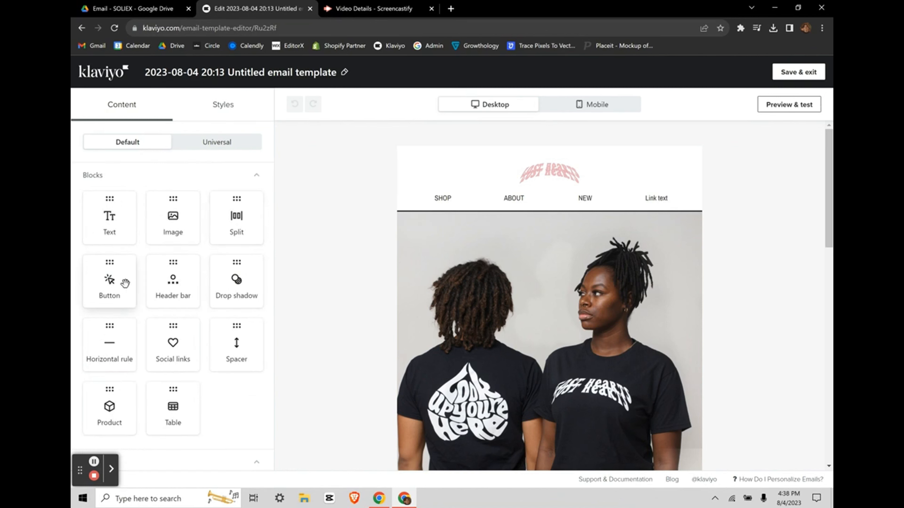
pyautogui.moveTo(102, 284)
pyautogui.mouseDown()
pyautogui.moveTo(431, 203)
pyautogui.moveTo(447, 219)
pyautogui.moveTo(93, 270)
pyautogui.mouseUp()
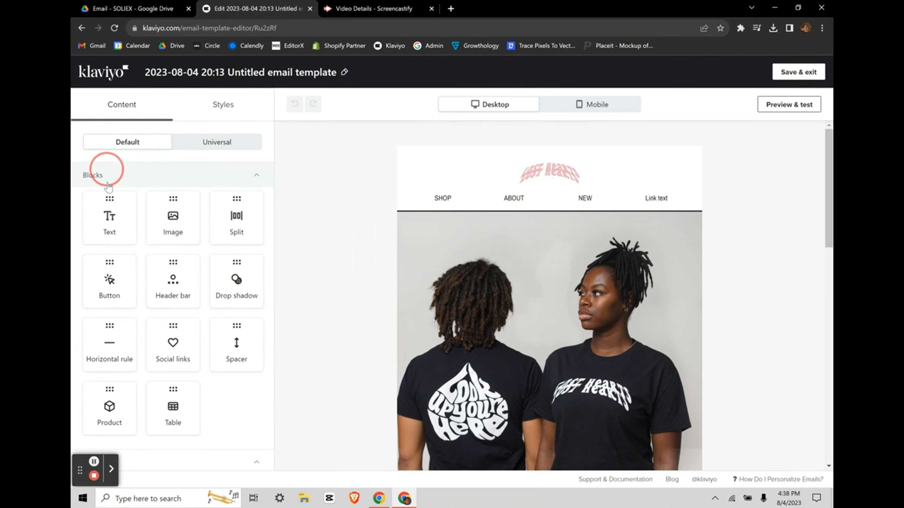
pyautogui.moveTo(112, 214); pyautogui.dragTo(532, 218)
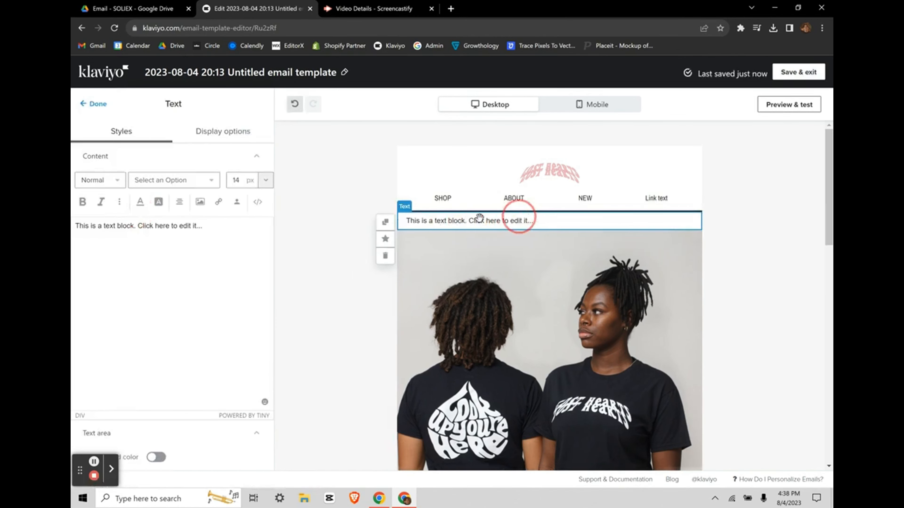
# Step: Center-align the placeholder text in the new text block
pyautogui.click(211, 230)
pyautogui.hotkey('ctrl', 'a')
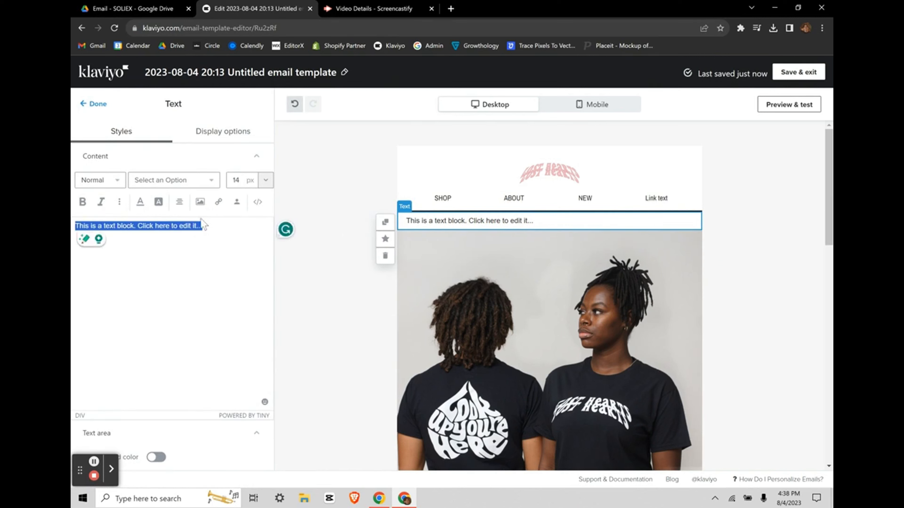
pyautogui.click(216, 254)
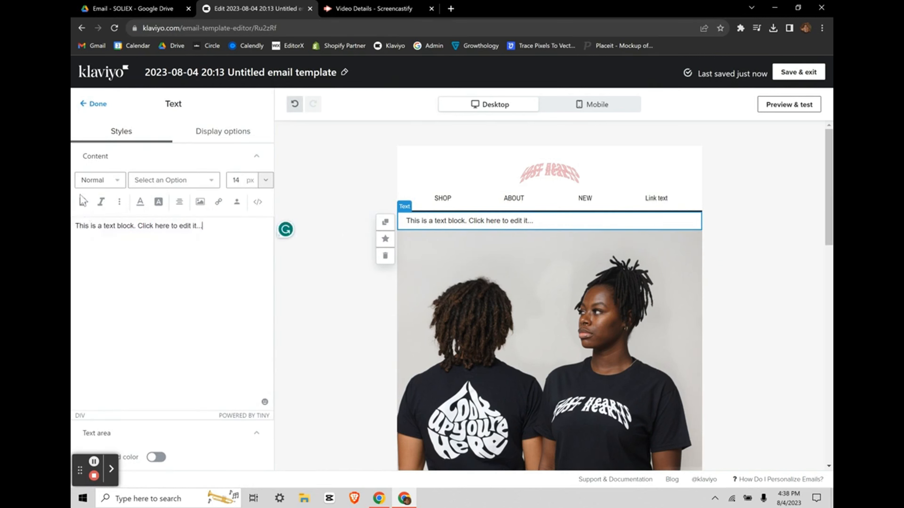
pyautogui.click(206, 233)
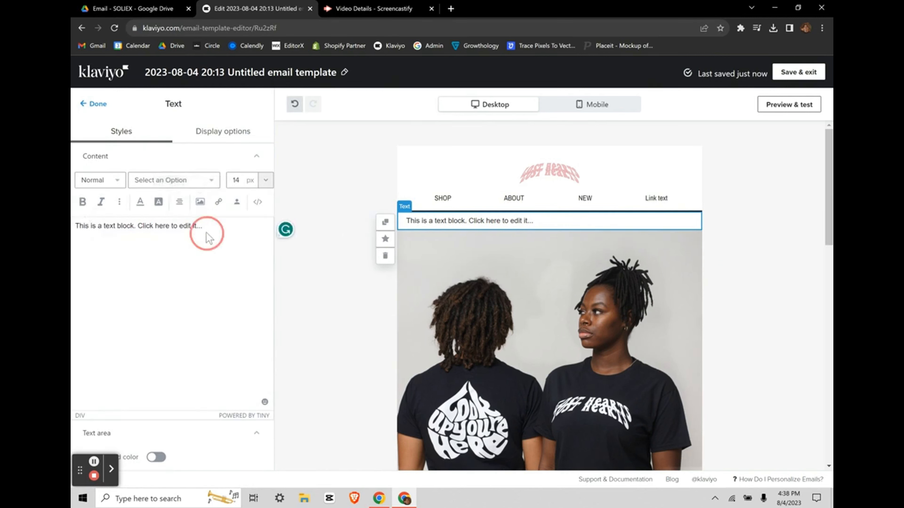
pyautogui.hotkey('ctrl', 'a')
pyautogui.click(179, 201)
pyautogui.click(200, 180)
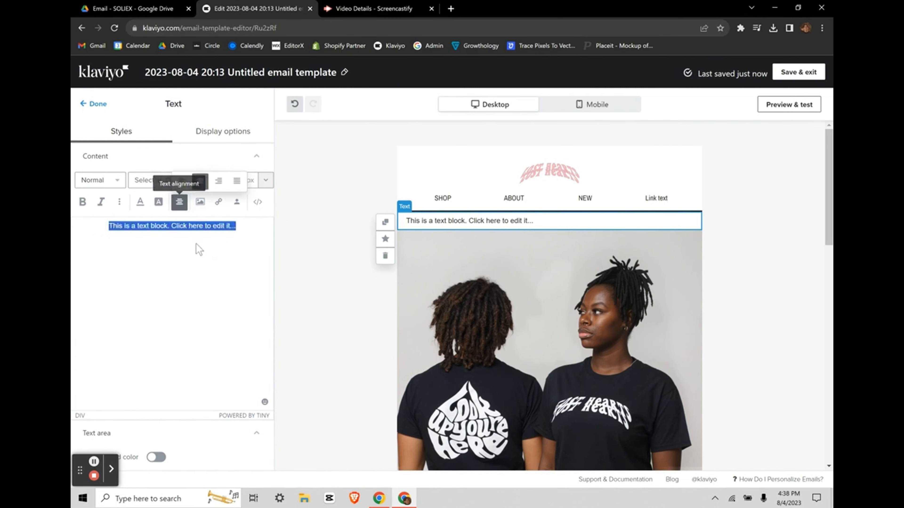
pyautogui.click(199, 249)
# Step: Set the font to Archivo Narrow Normal 400 and make the word 'block' bold
pyautogui.click(153, 179)
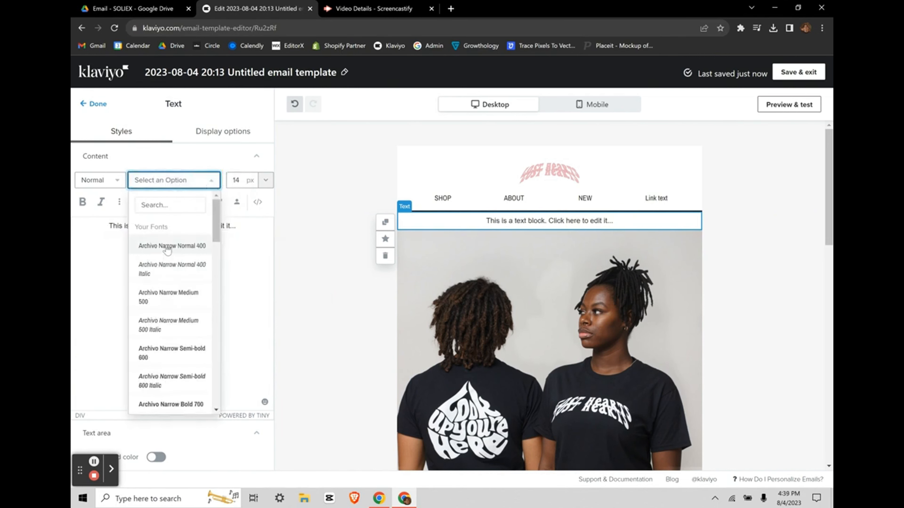
pyautogui.click(167, 250)
pyautogui.click(115, 179)
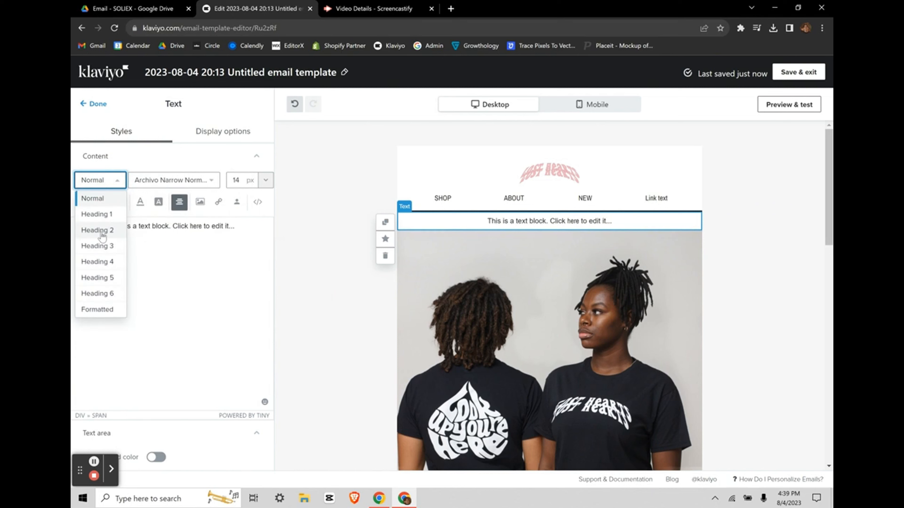
pyautogui.click(165, 315)
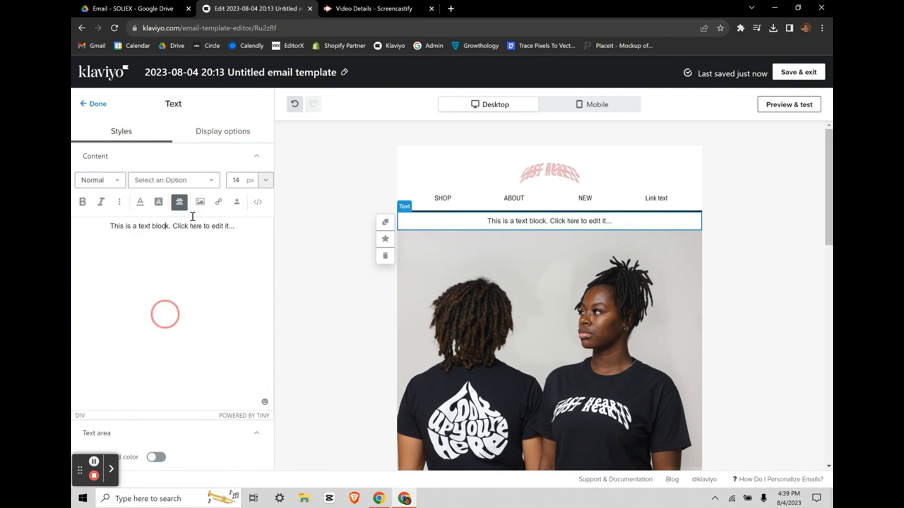
pyautogui.click(210, 178)
pyautogui.click(167, 250)
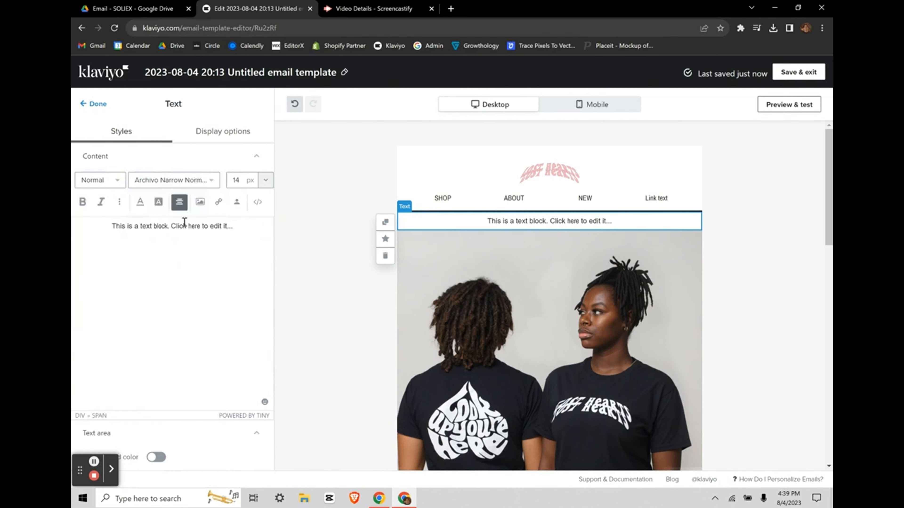
pyautogui.click(82, 202)
pyautogui.click(178, 231)
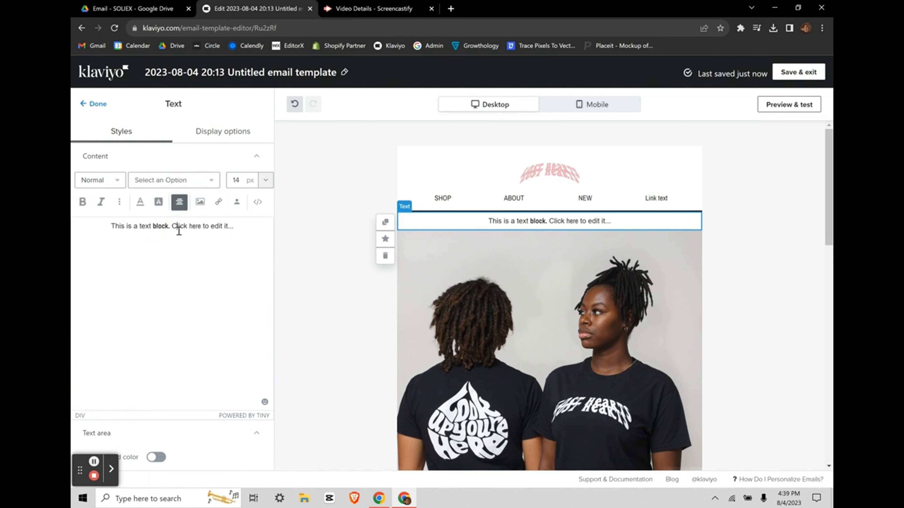
pyautogui.click(267, 179)
pyautogui.scroll(-5, 244, 343)
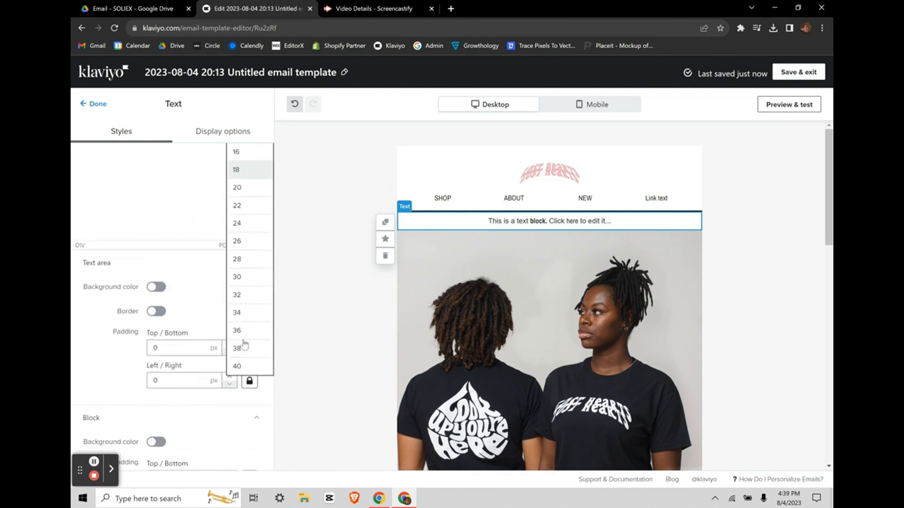
pyautogui.scroll(5, 127, 297)
pyautogui.click(128, 296)
# Step: Leave the text area background and border off, and set its side padding to 1 px
pyautogui.scroll(-4, 161, 328)
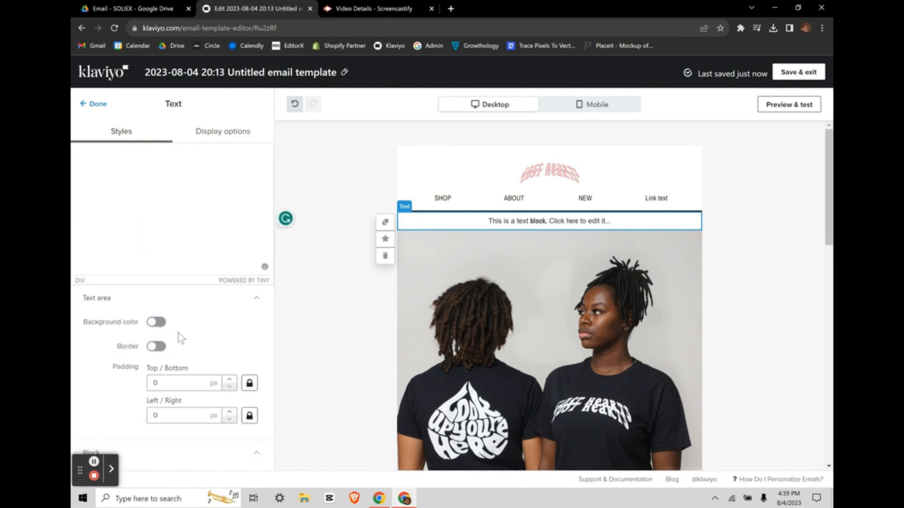
pyautogui.click(156, 322)
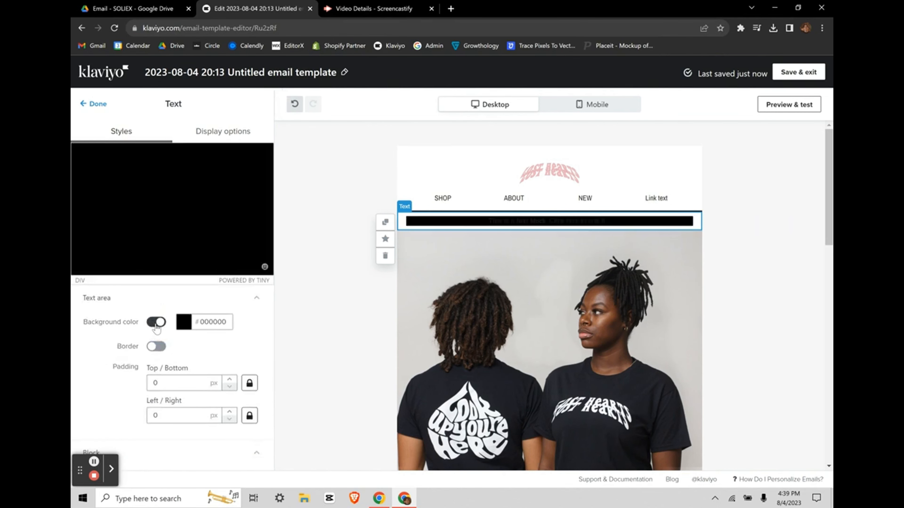
pyautogui.click(157, 322)
pyautogui.click(158, 347)
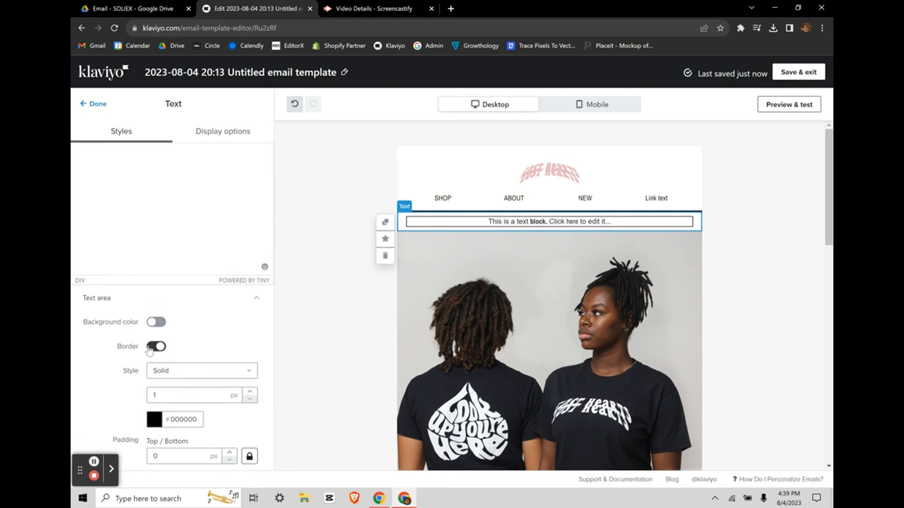
pyautogui.click(151, 348)
pyautogui.scroll(-2, 206, 318)
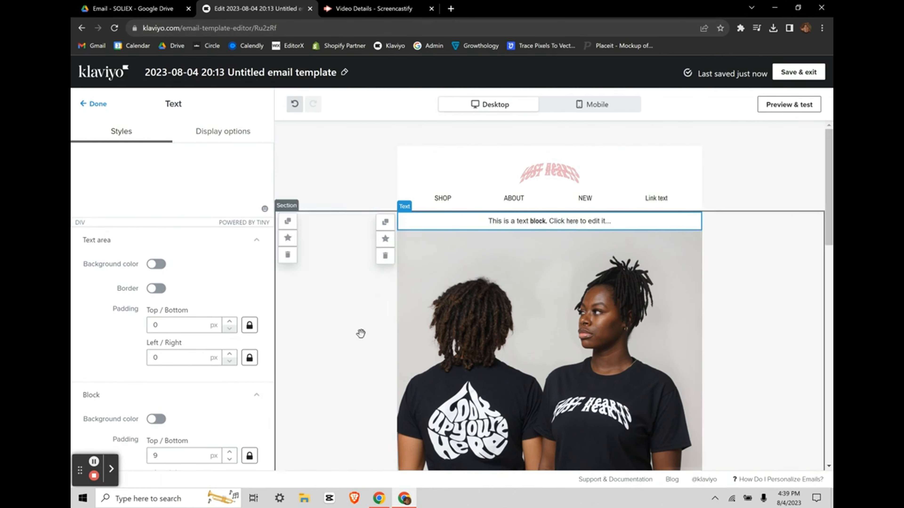
pyautogui.scroll(-1, 199, 382)
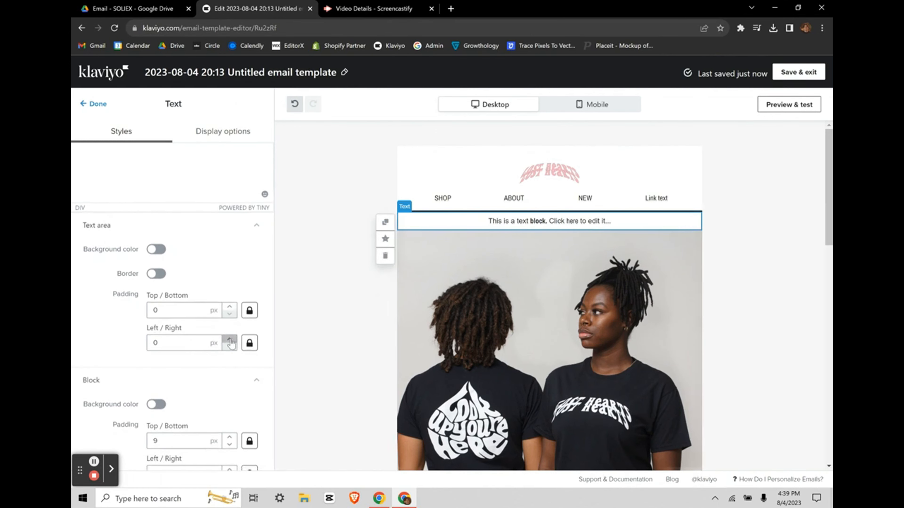
pyautogui.click(230, 340)
pyautogui.click(231, 339)
pyautogui.click(231, 340)
pyautogui.click(231, 339)
pyautogui.click(230, 339)
pyautogui.click(231, 340)
pyautogui.click(230, 346)
pyautogui.click(230, 346)
pyautogui.click(230, 346)
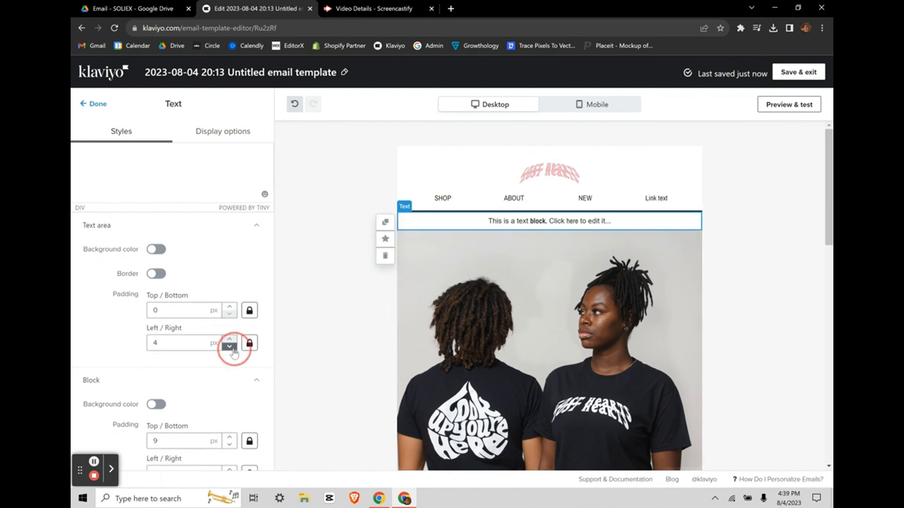
pyautogui.click(230, 346)
pyautogui.click(230, 345)
pyautogui.scroll(-1, 174, 356)
# Step: Give the whole text block a black background and make all its text white
pyautogui.click(157, 359)
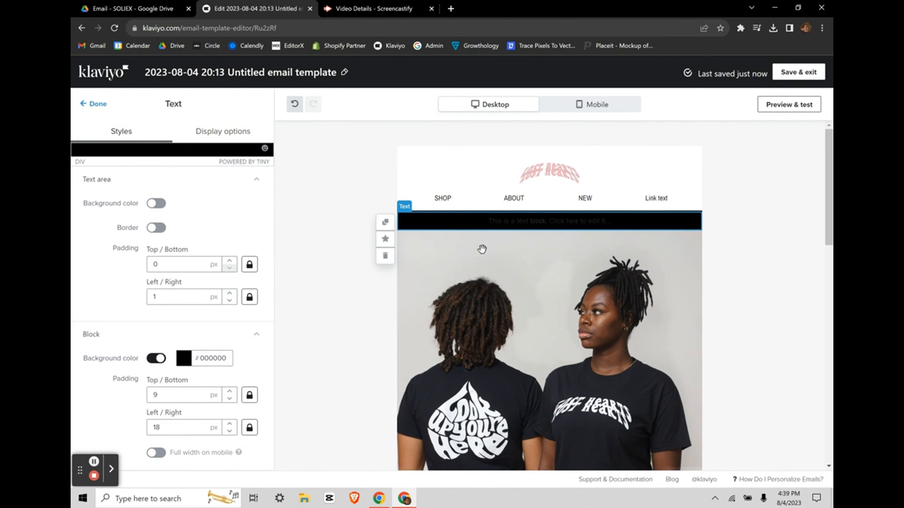
pyautogui.scroll(7, 172, 299)
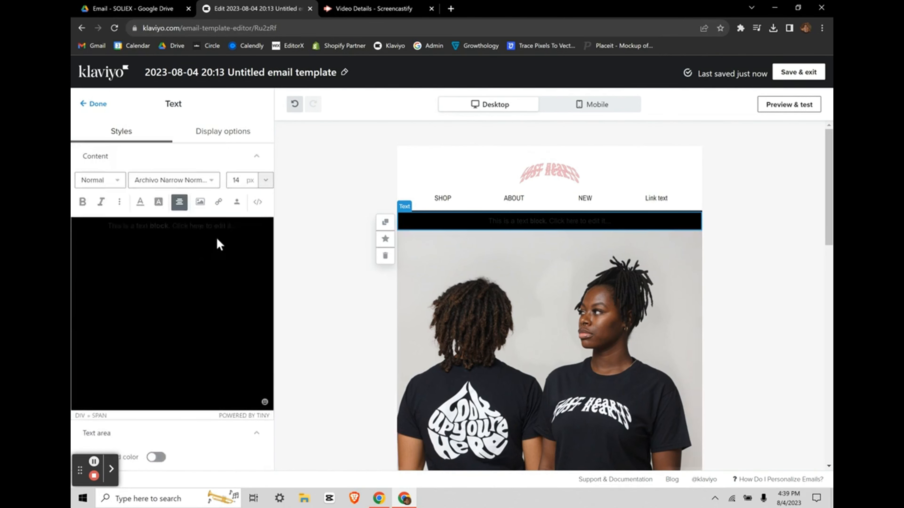
pyautogui.hotkey('ctrl', 'a')
pyautogui.click(141, 202)
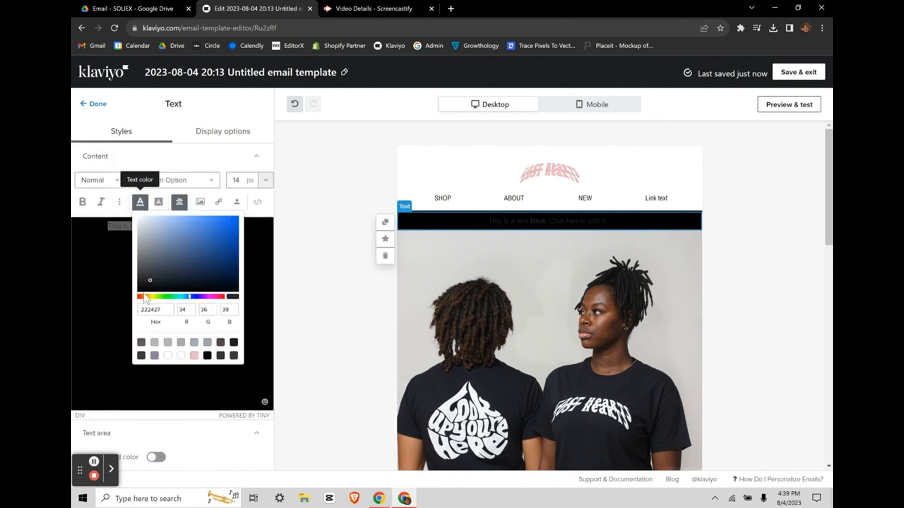
pyautogui.click(180, 355)
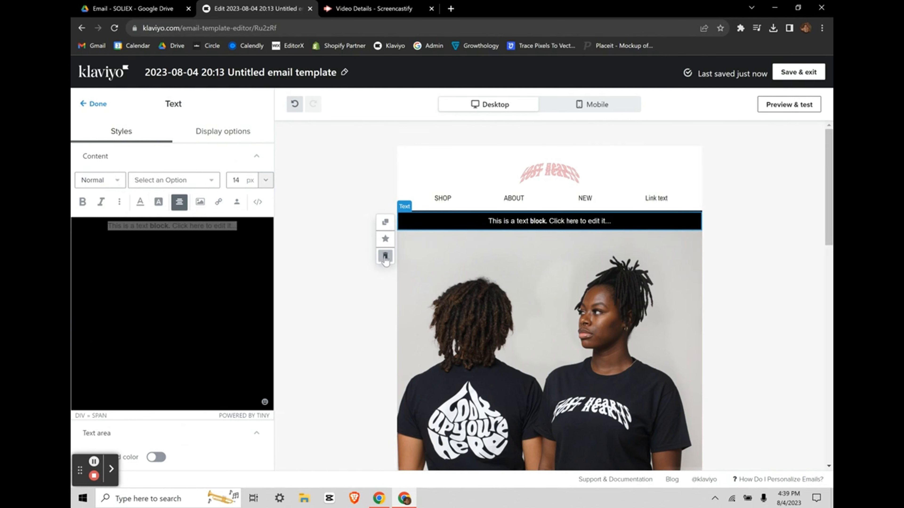
pyautogui.scroll(-5, 166, 350)
pyautogui.scroll(5, 166, 350)
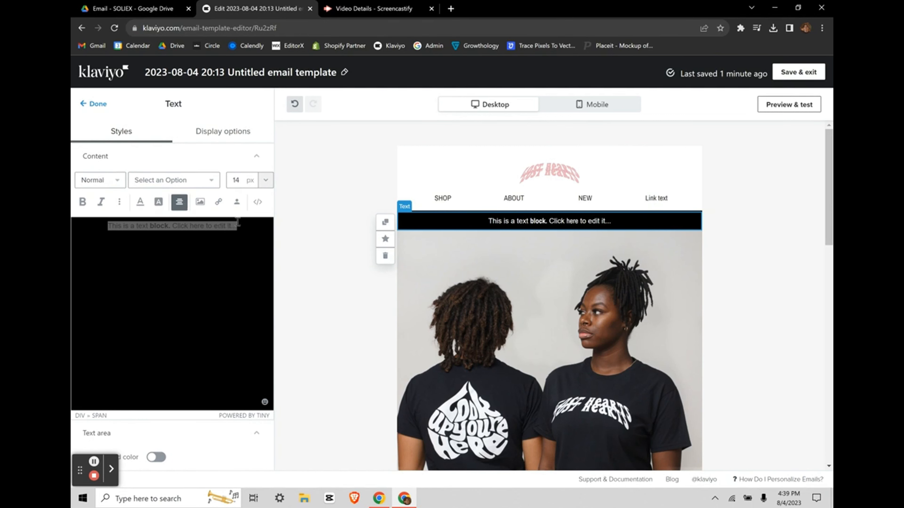
# Step: Delete the text block and add an empty image block below the header
pyautogui.click(385, 256)
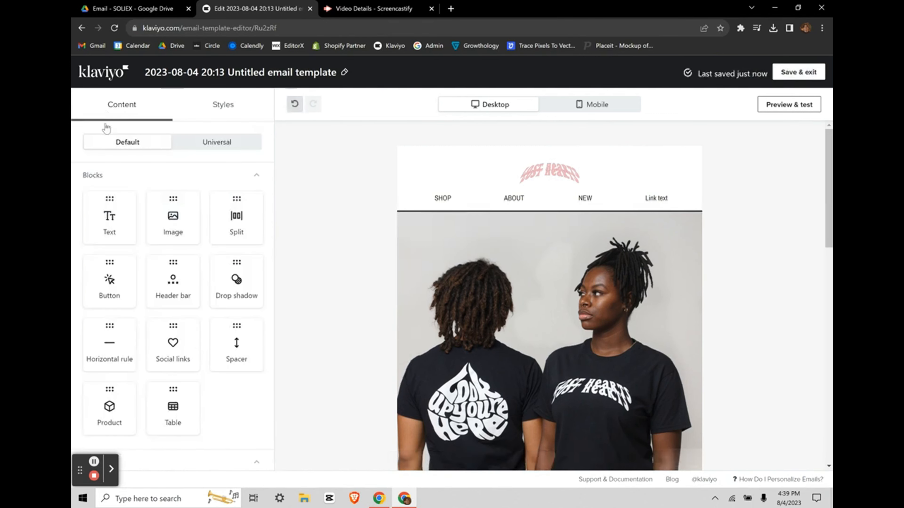
pyautogui.moveTo(199, 226); pyautogui.dragTo(495, 253)
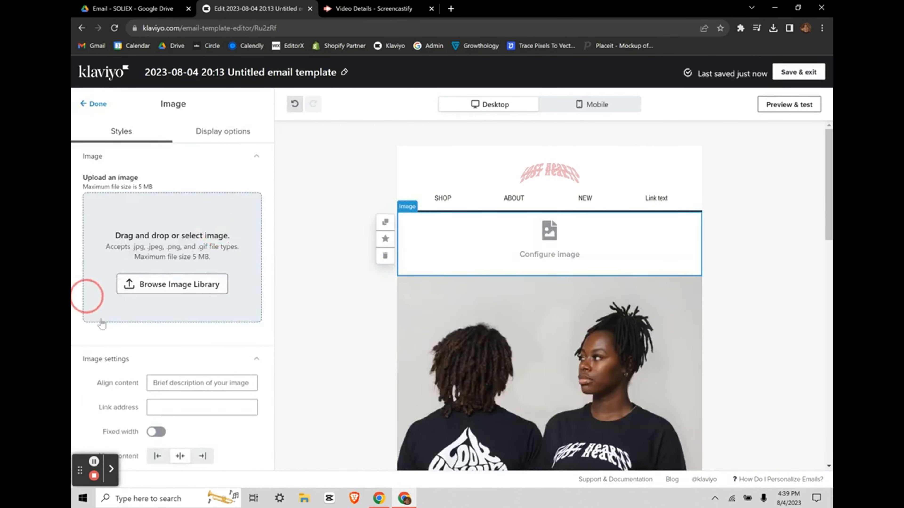
pyautogui.scroll(-3, 102, 324)
# Step: Enter a link address for the image, then clear the link field again
pyautogui.click(182, 299)
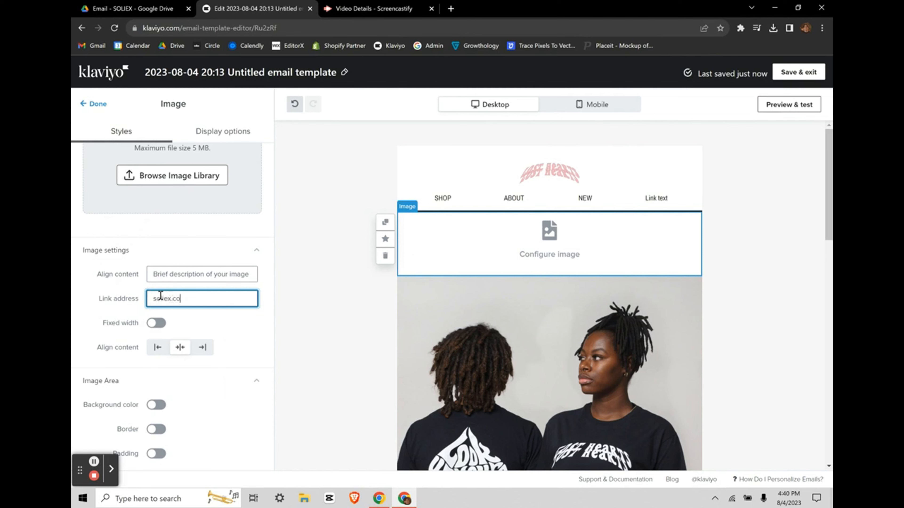
pyautogui.click(177, 283)
pyautogui.click(200, 303)
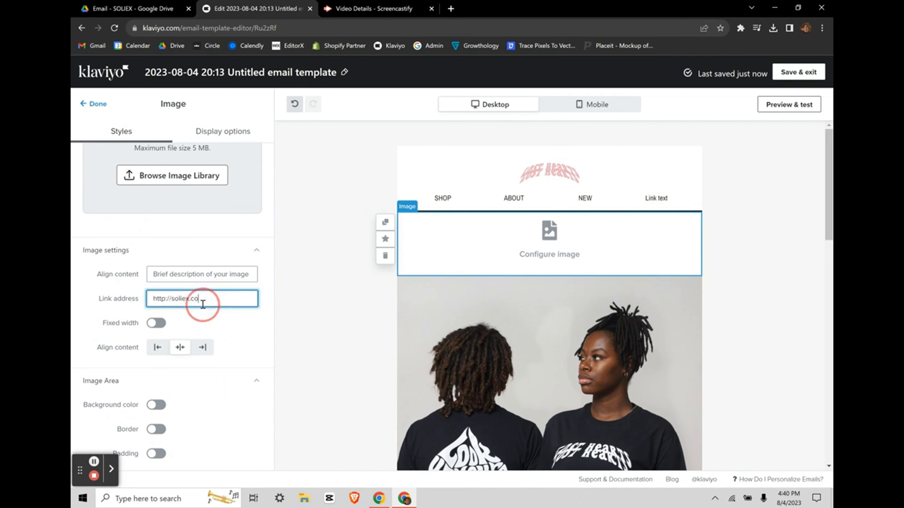
pyautogui.click(220, 321)
pyautogui.click(211, 299)
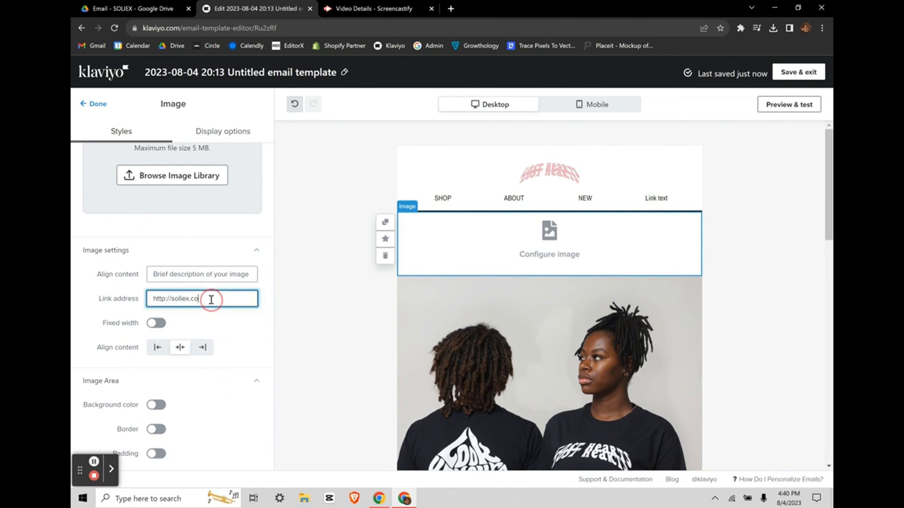
pyautogui.hotkey('ctrl', 'a')
pyautogui.press('BackSpace')
pyautogui.click(221, 321)
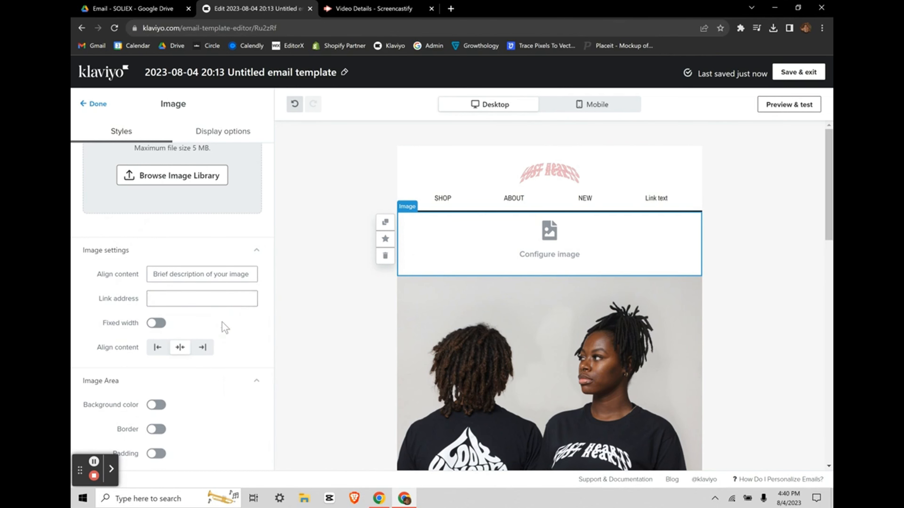
# Step: Scroll the Styles panel to bring the Upload an image section into view
pyautogui.scroll(-2, 222, 322)
pyautogui.scroll(-2, 232, 313)
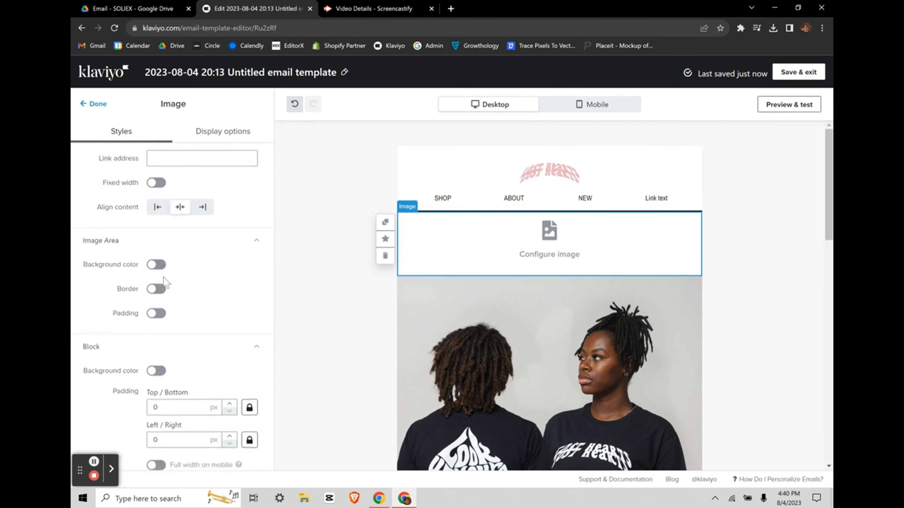
pyautogui.scroll(-1, 170, 306)
pyautogui.scroll(7, 231, 282)
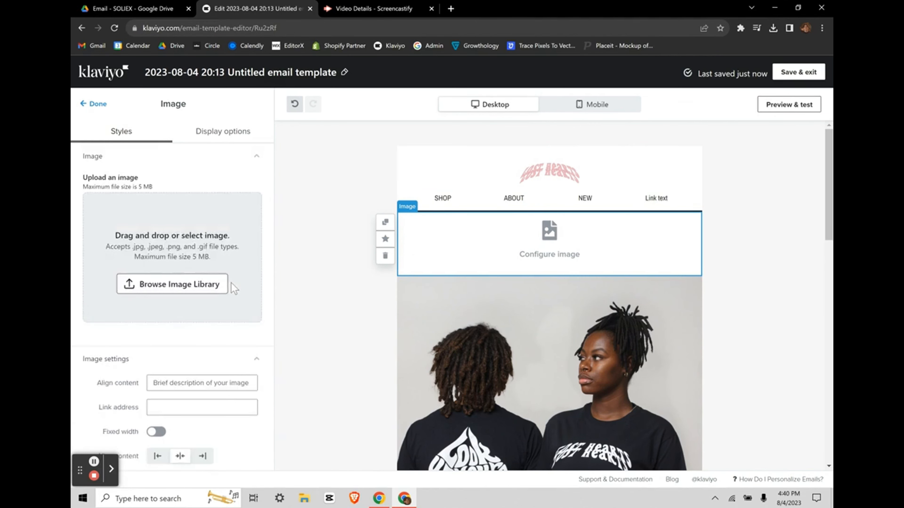
pyautogui.scroll(-7, 178, 228)
pyautogui.scroll(7, 176, 229)
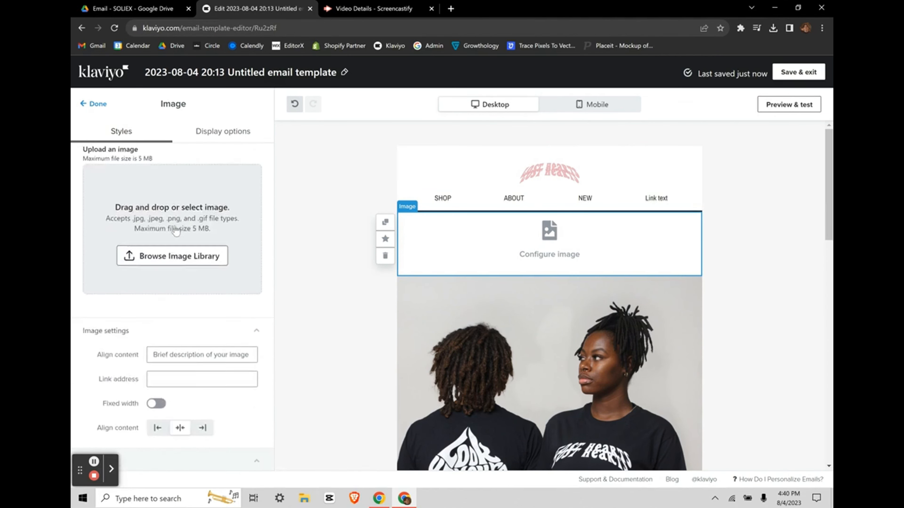
# Step: Place the SHOP NEW (3) picture from the Image Library into the block
pyautogui.click(158, 292)
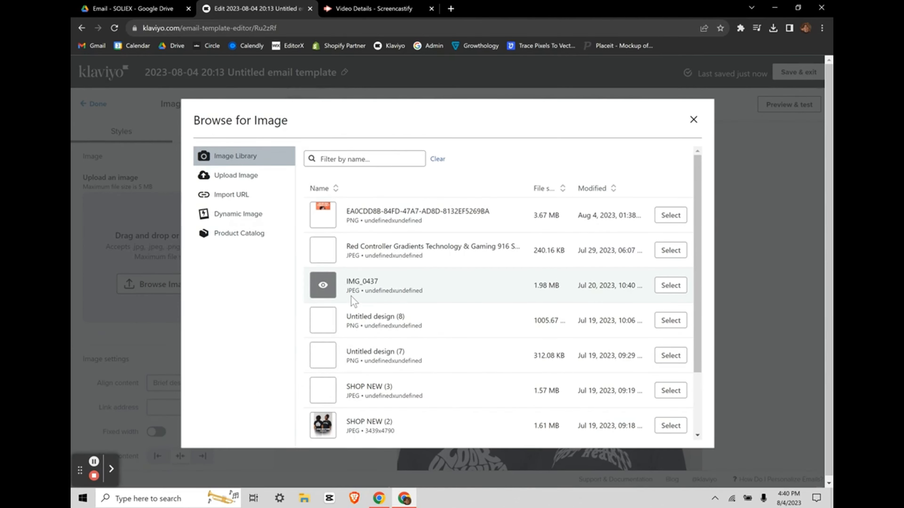
pyautogui.scroll(-1, 352, 299)
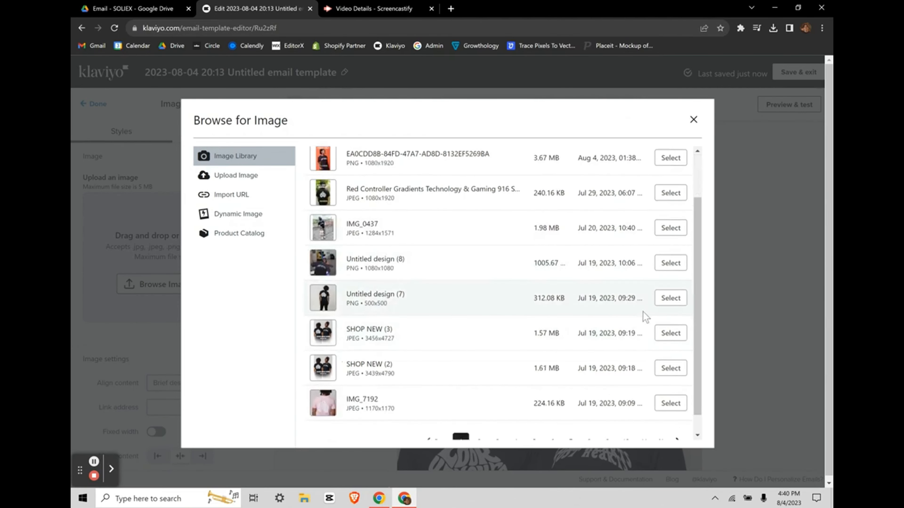
pyautogui.click(667, 332)
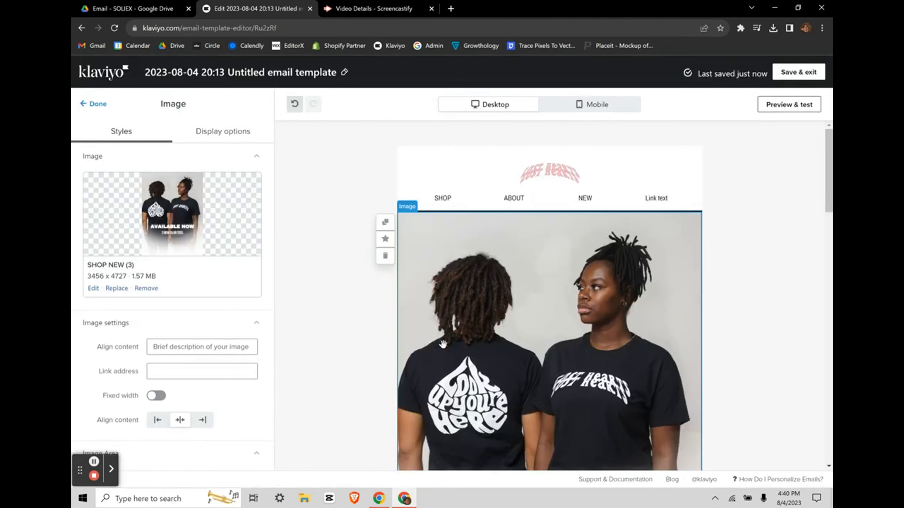
pyautogui.scroll(-6, 442, 344)
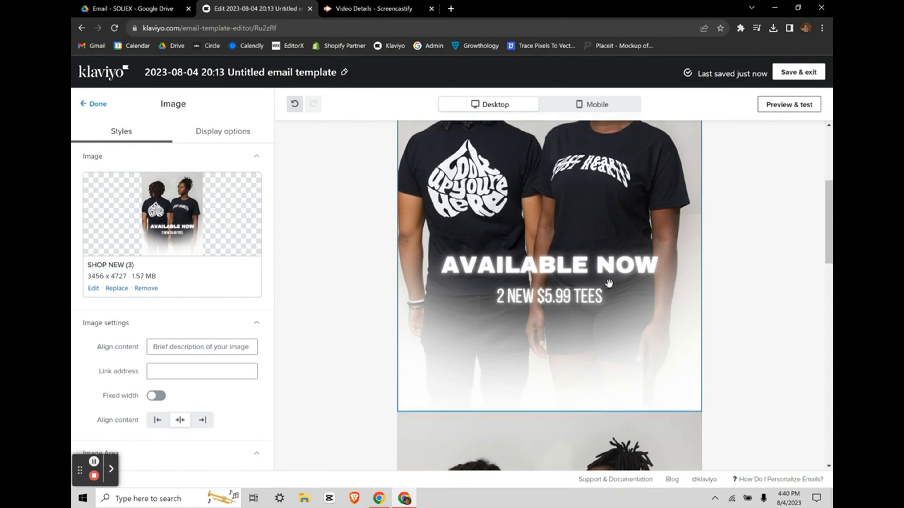
pyautogui.scroll(6, 609, 283)
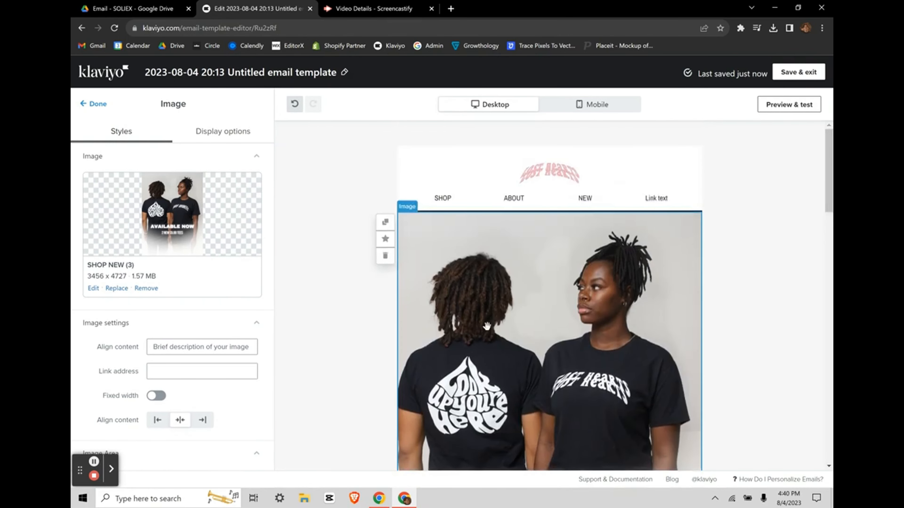
pyautogui.scroll(-6, 228, 367)
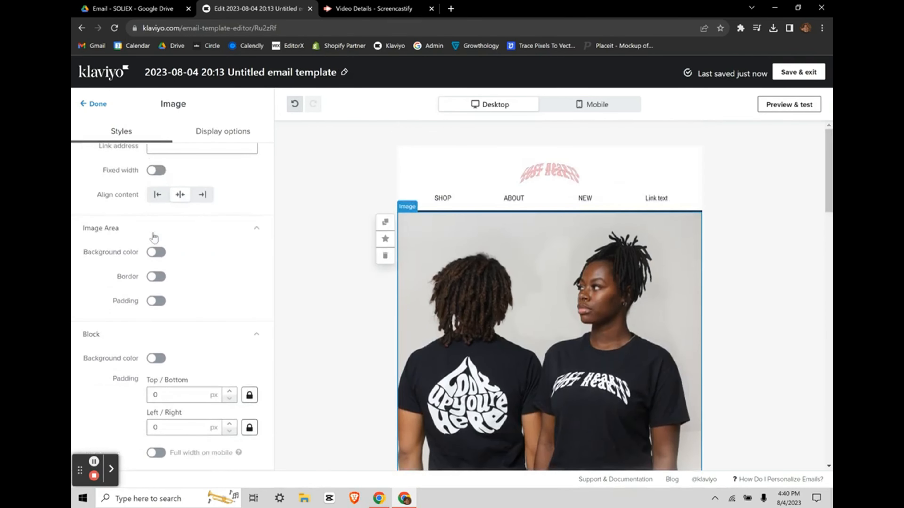
# Step: Switch the image border on and off, then delete the extra image block
pyautogui.click(156, 277)
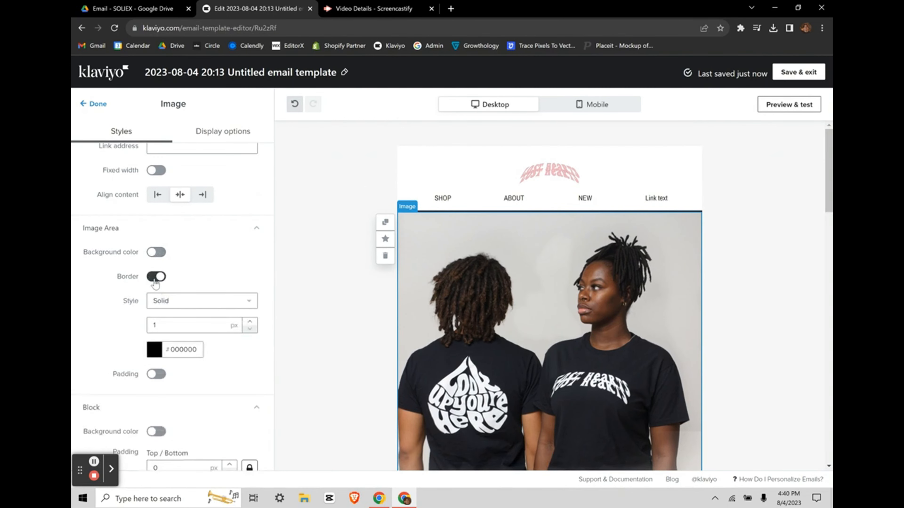
pyautogui.click(157, 277)
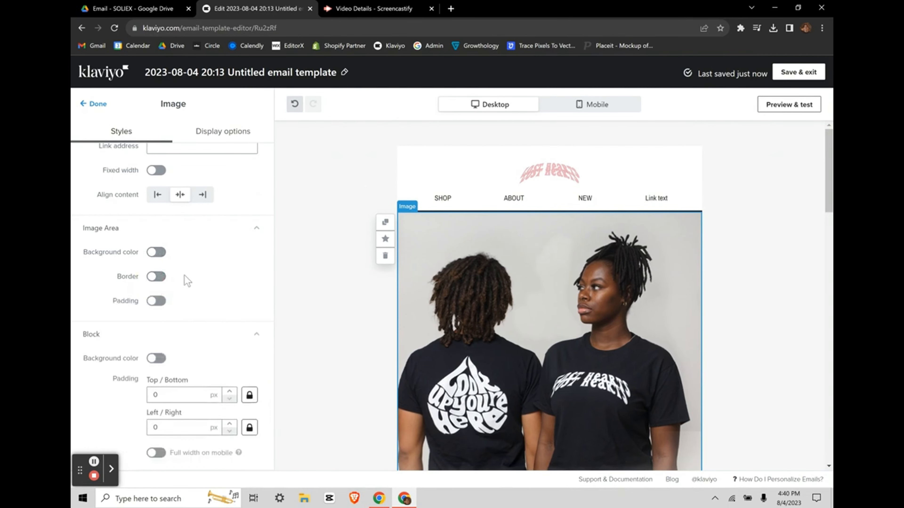
pyautogui.scroll(5, 184, 276)
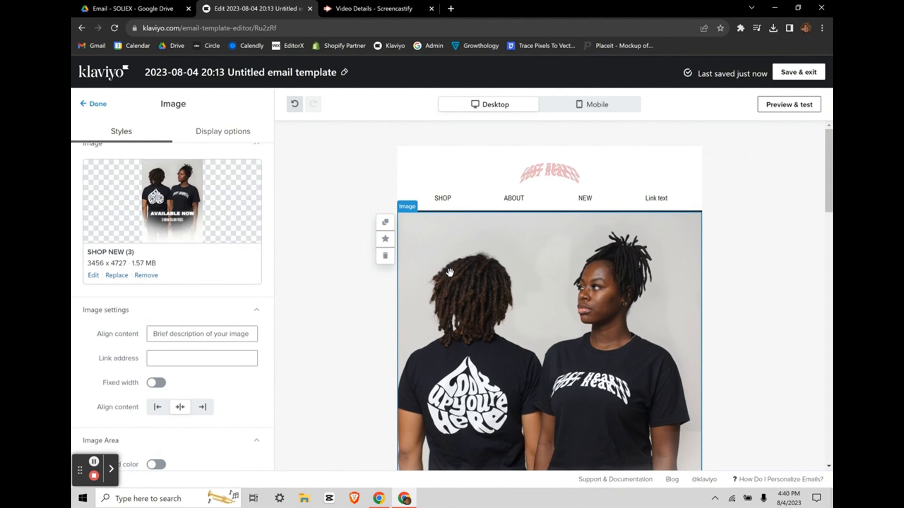
pyautogui.scroll(1, 167, 186)
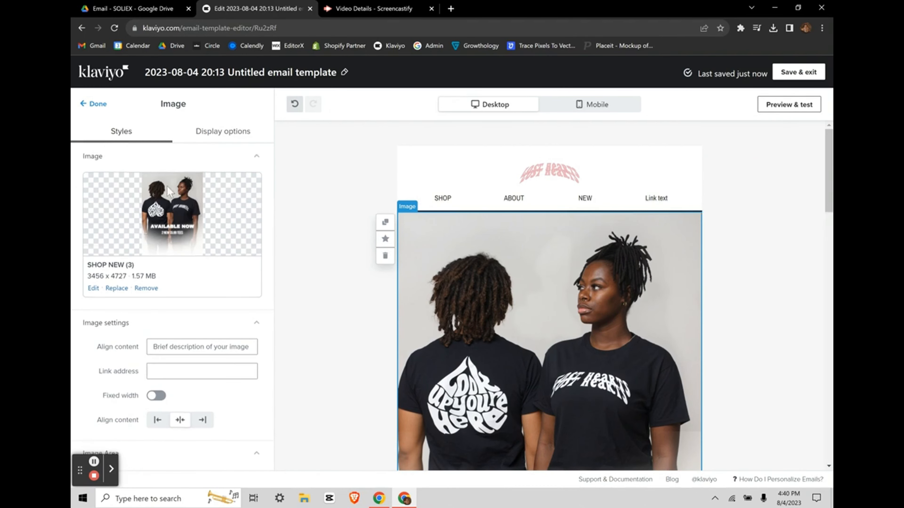
pyautogui.click(87, 104)
pyautogui.click(428, 269)
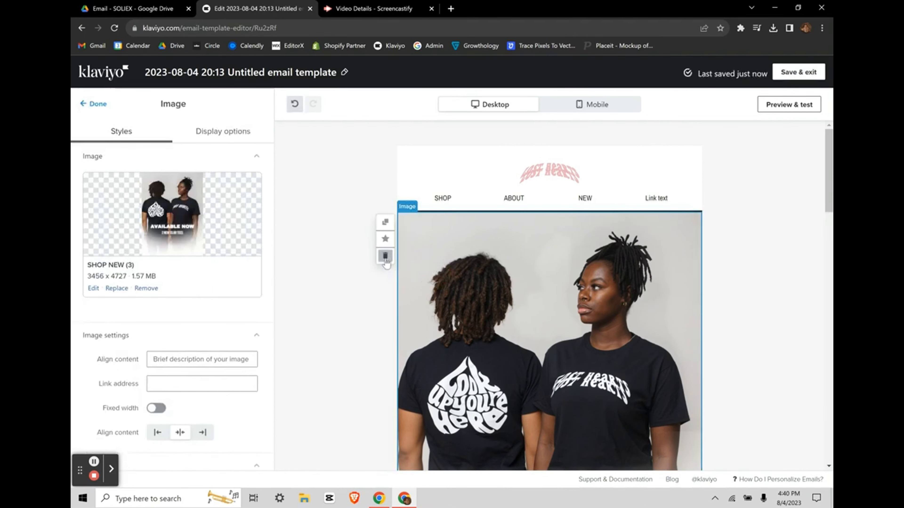
pyautogui.click(385, 256)
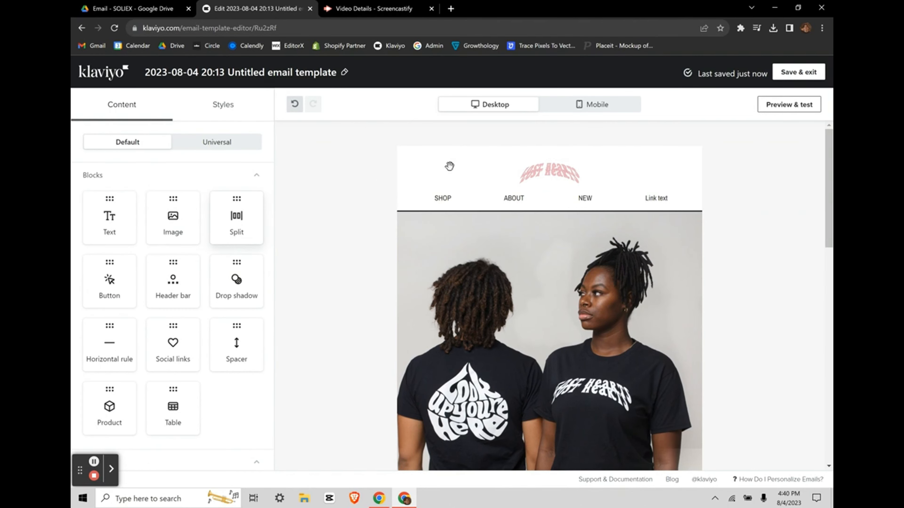
# Step: Try the header bar's desktop layouts and keep the logo stacked above the links
pyautogui.click(459, 174)
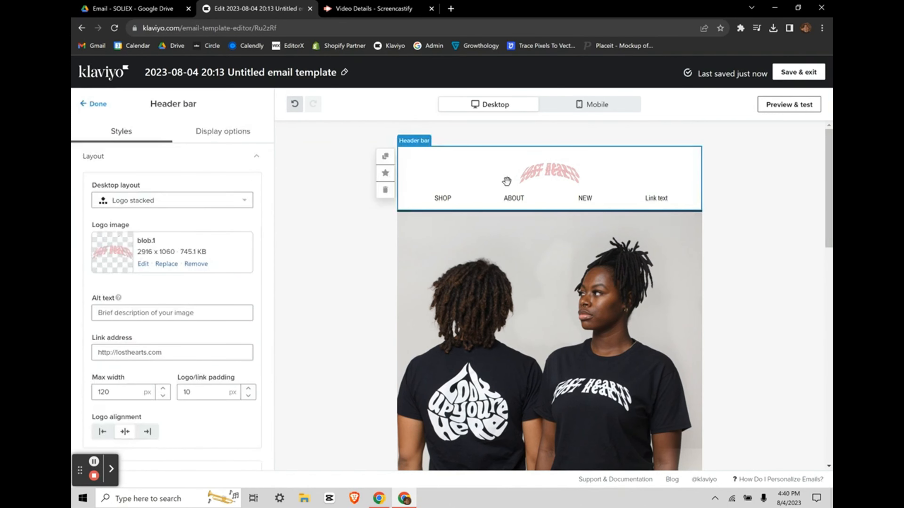
pyautogui.click(598, 104)
pyautogui.click(503, 104)
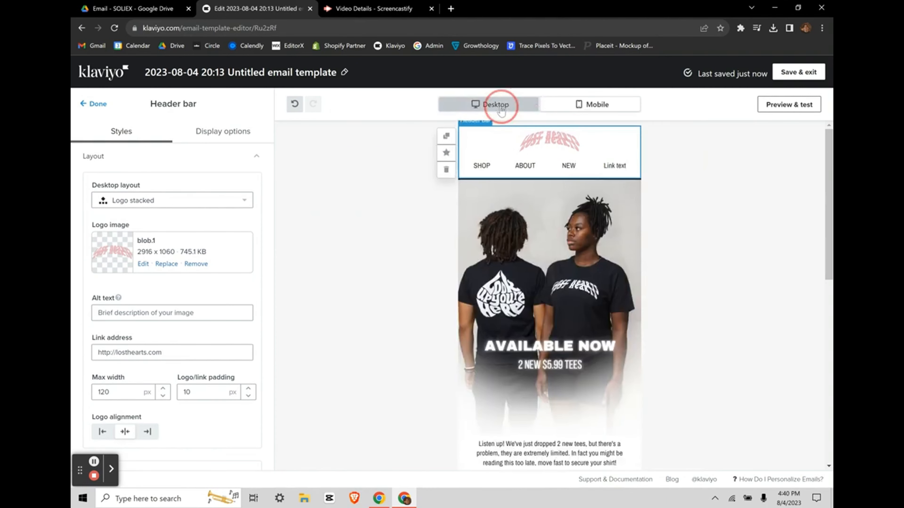
pyautogui.click(177, 197)
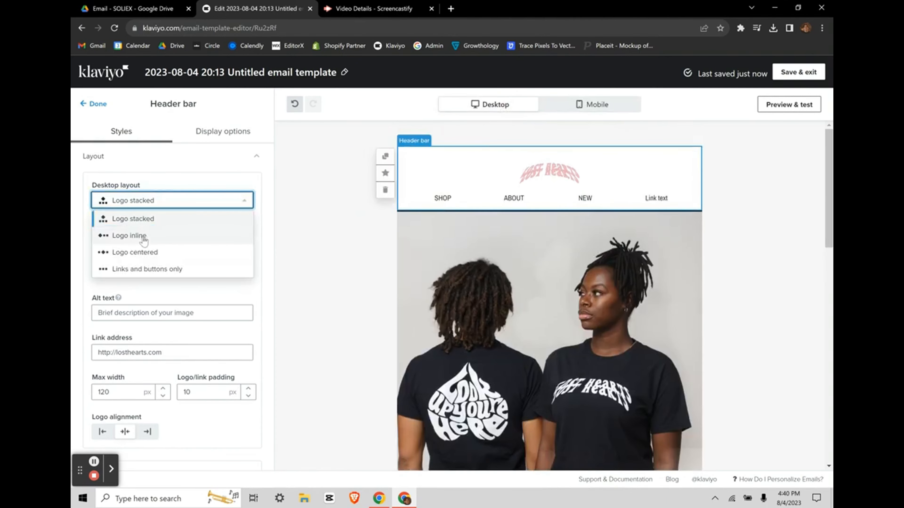
pyautogui.click(142, 234)
pyautogui.click(170, 202)
pyautogui.click(156, 252)
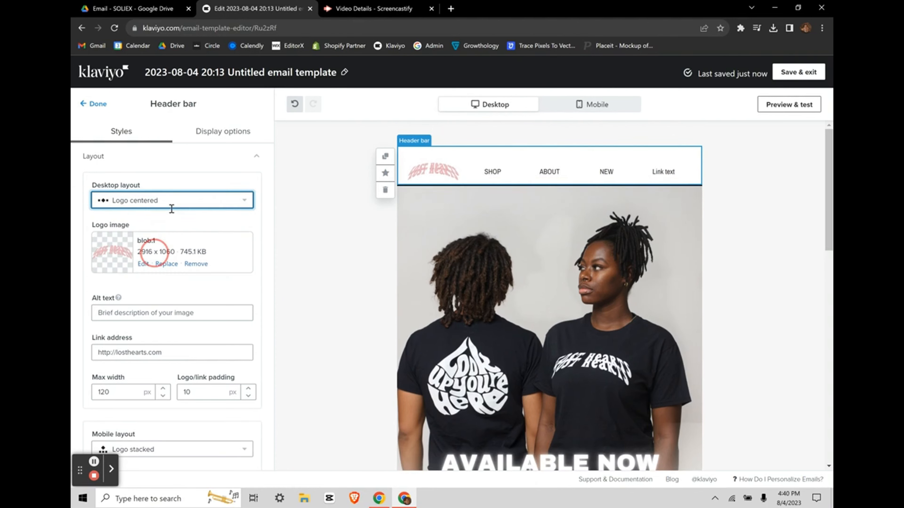
pyautogui.click(171, 204)
pyautogui.click(163, 219)
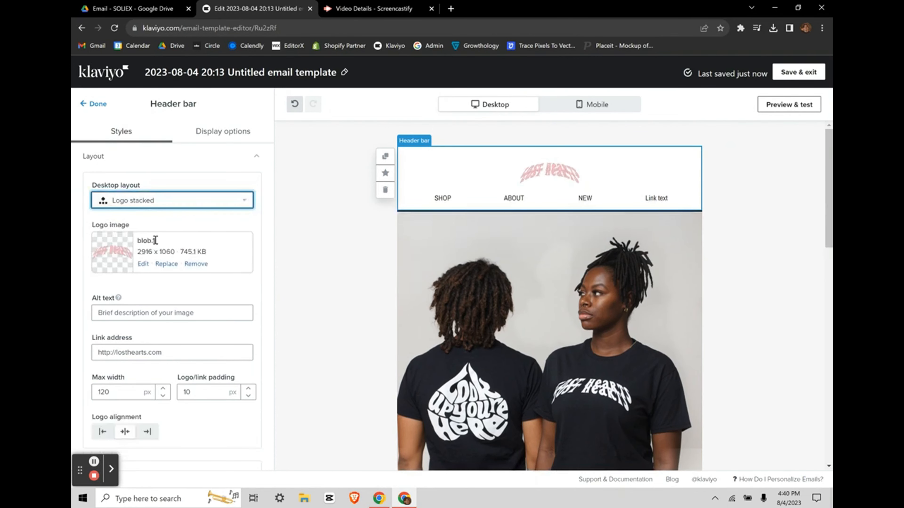
# Step: Try the mobile header layouts and keep Logo stacked on mobile
pyautogui.scroll(-6, 240, 349)
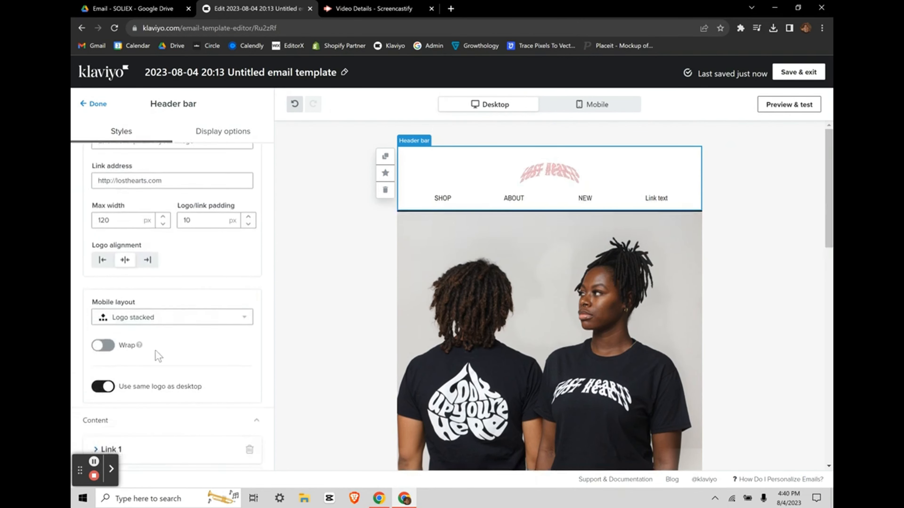
pyautogui.click(136, 281)
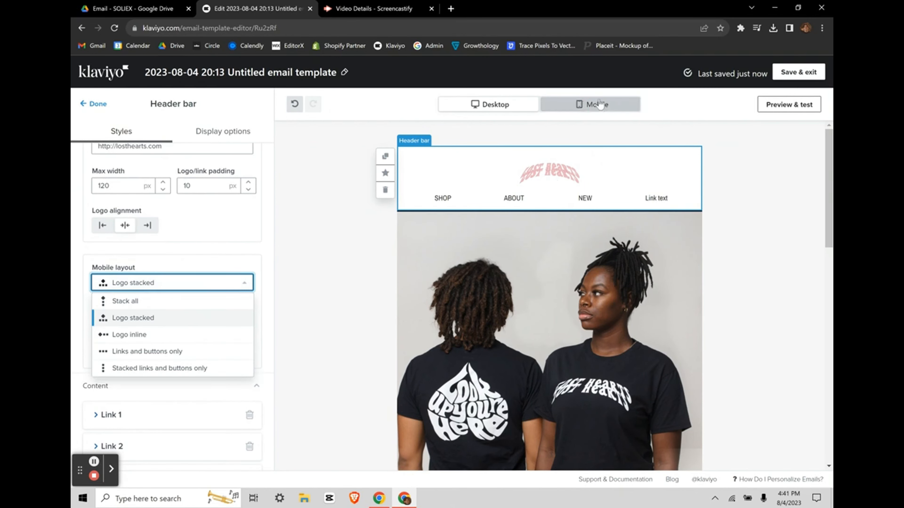
pyautogui.click(597, 104)
pyautogui.click(142, 282)
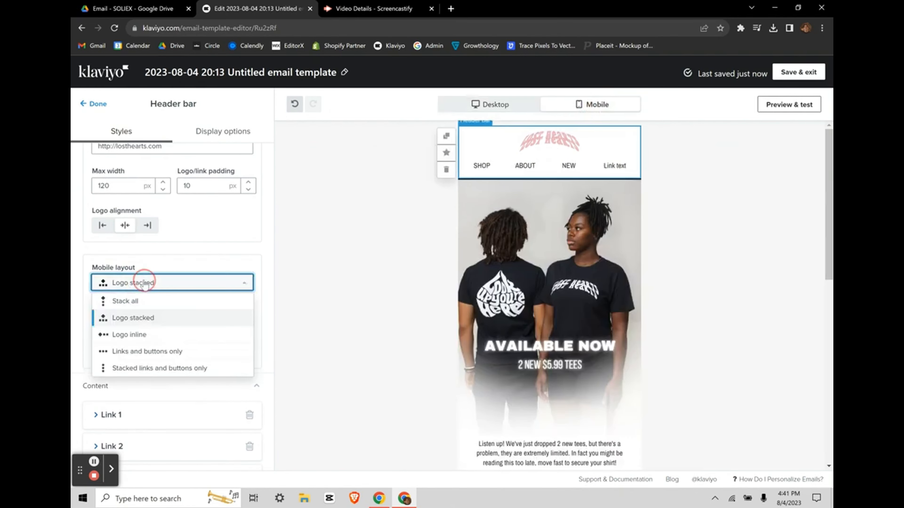
pyautogui.click(167, 298)
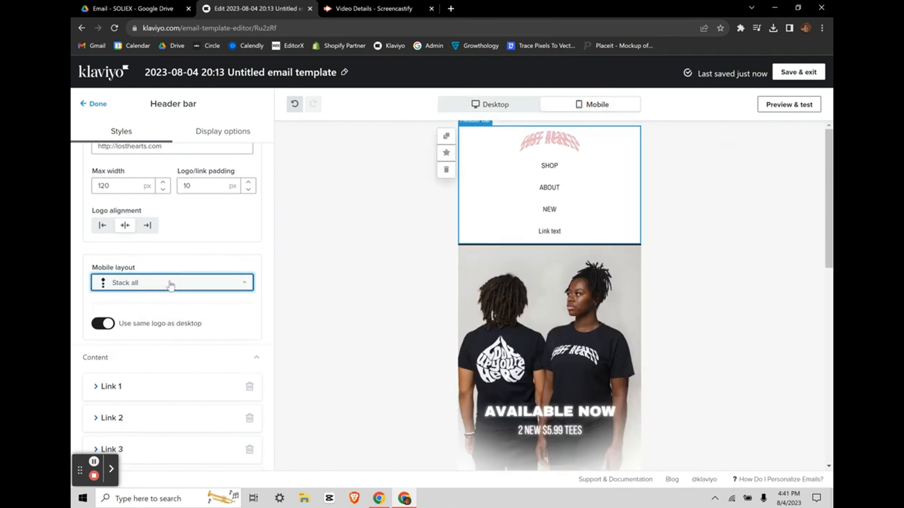
pyautogui.click(169, 284)
pyautogui.click(146, 336)
pyautogui.click(176, 282)
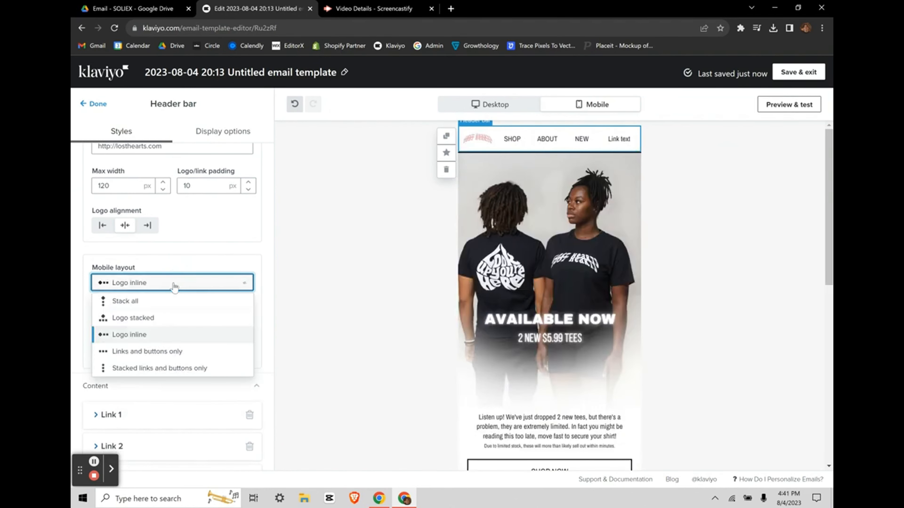
pyautogui.click(142, 315)
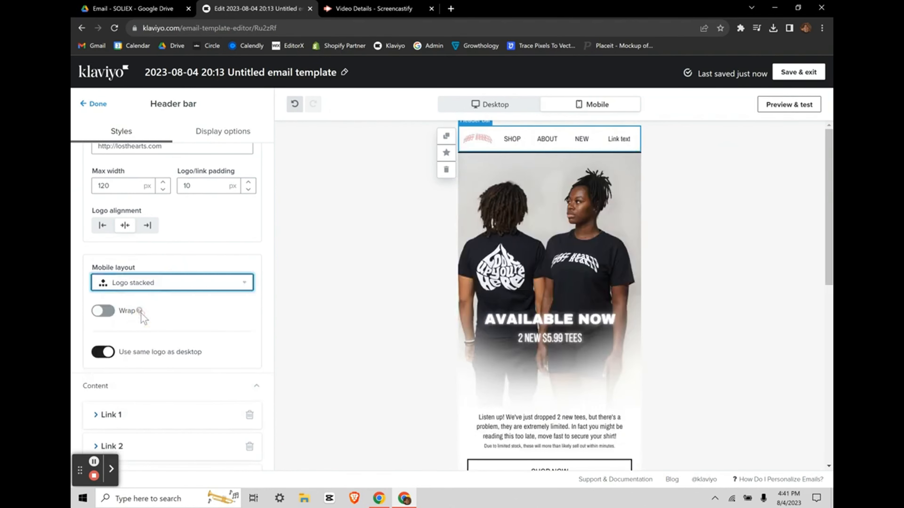
pyautogui.scroll(4, 251, 301)
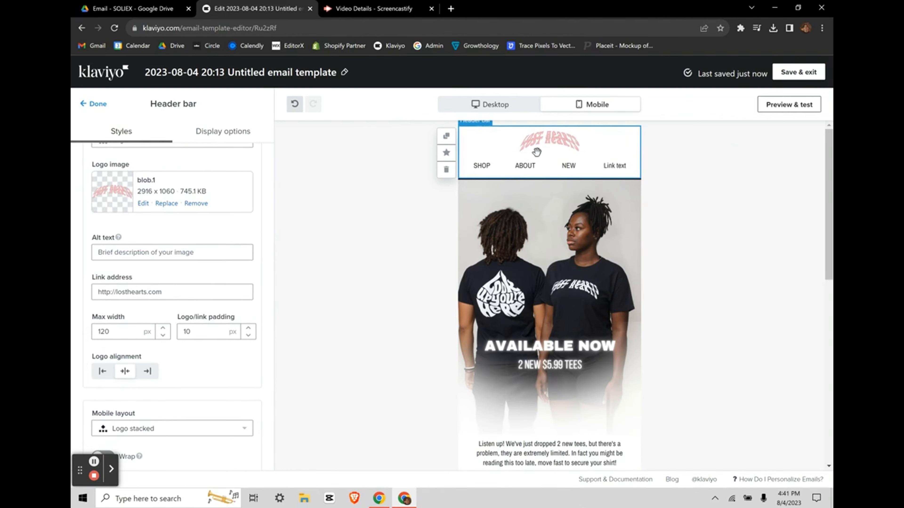
pyautogui.scroll(-2, 250, 343)
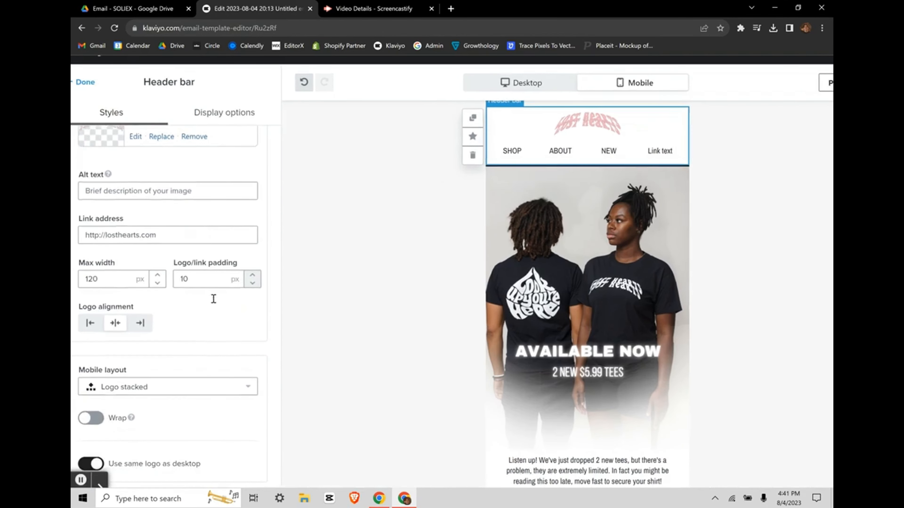
pyautogui.click(87, 104)
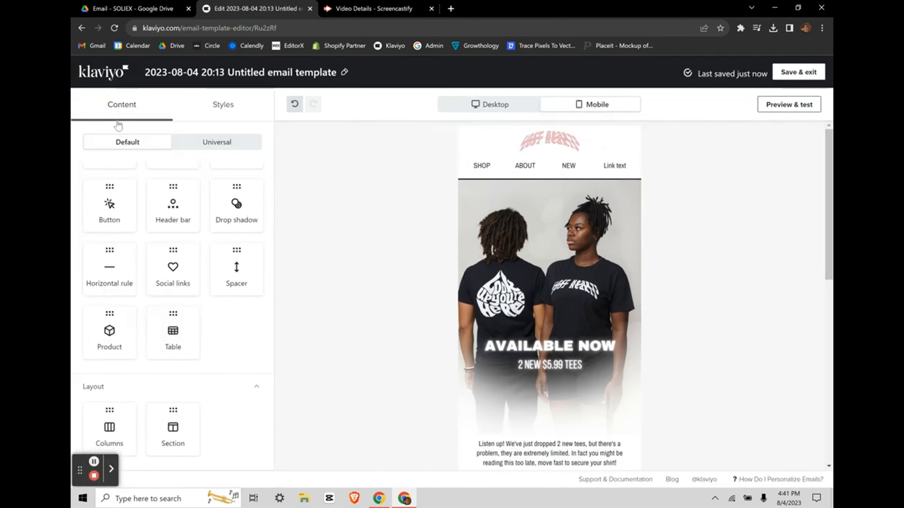
# Step: Insert a two-column Split block beneath the header
pyautogui.scroll(2, 214, 253)
pyautogui.click(283, 230)
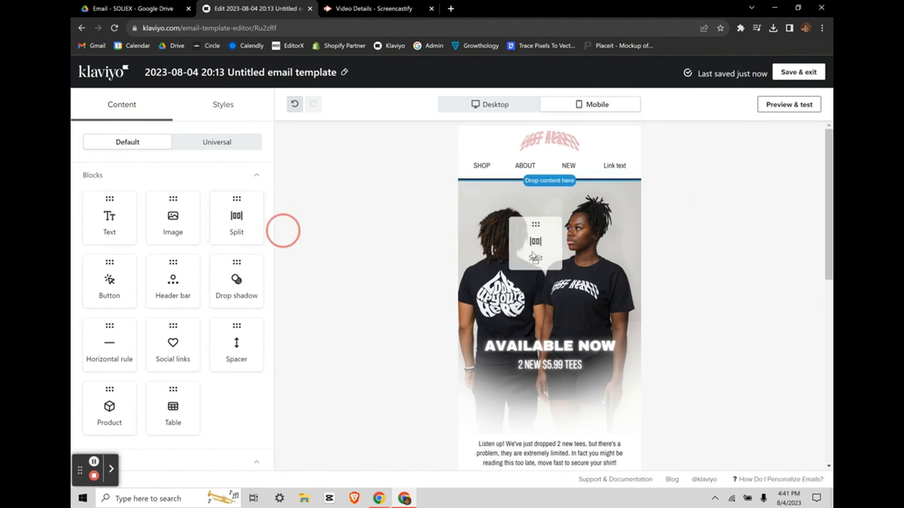
pyautogui.moveTo(531, 251); pyautogui.dragTo(539, 250)
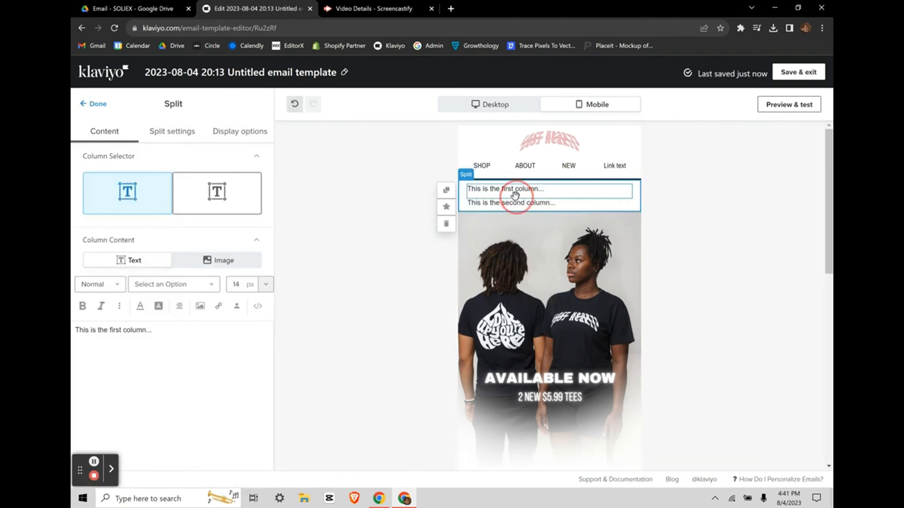
# Step: Check the split block's layout and try an image in the first column, keeping text
pyautogui.click(509, 202)
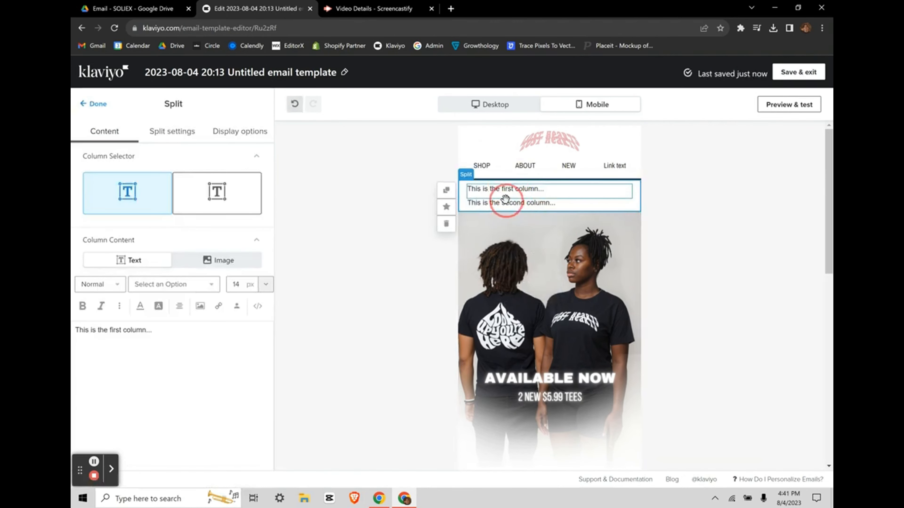
pyautogui.click(160, 130)
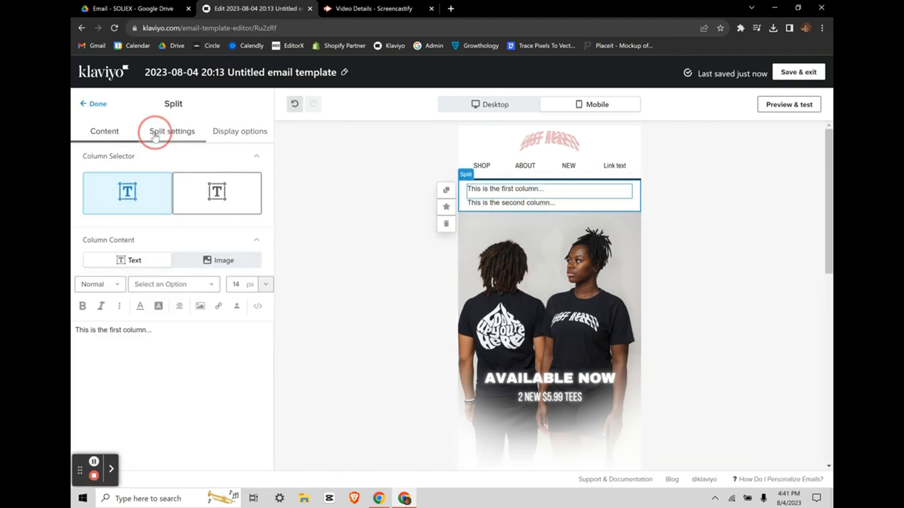
pyautogui.click(112, 137)
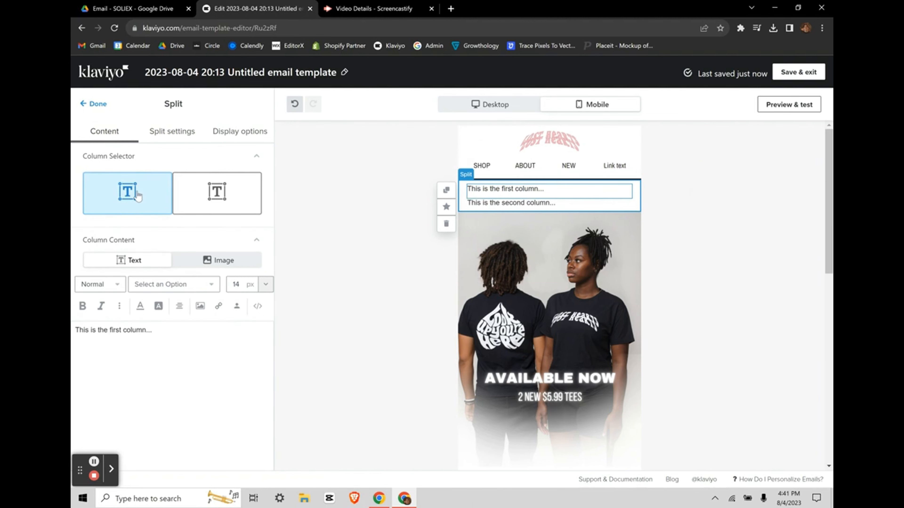
pyautogui.click(194, 260)
pyautogui.click(136, 263)
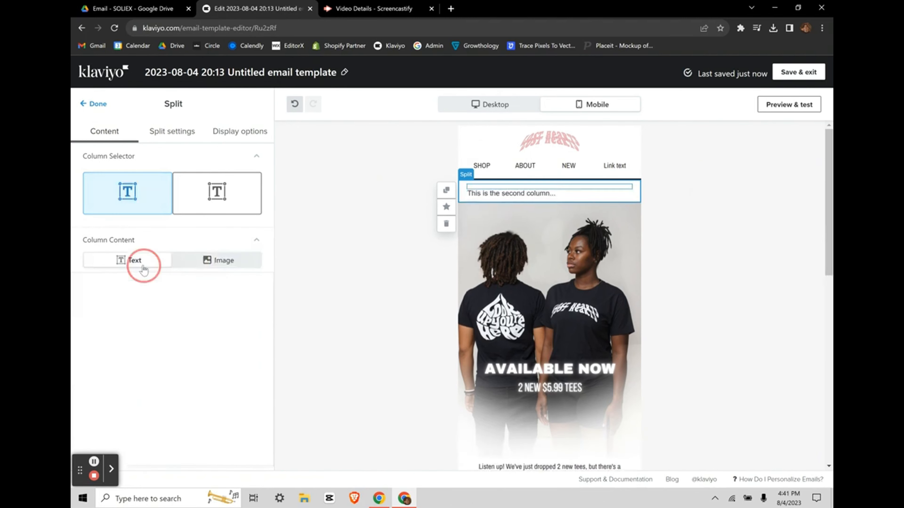
pyautogui.click(94, 104)
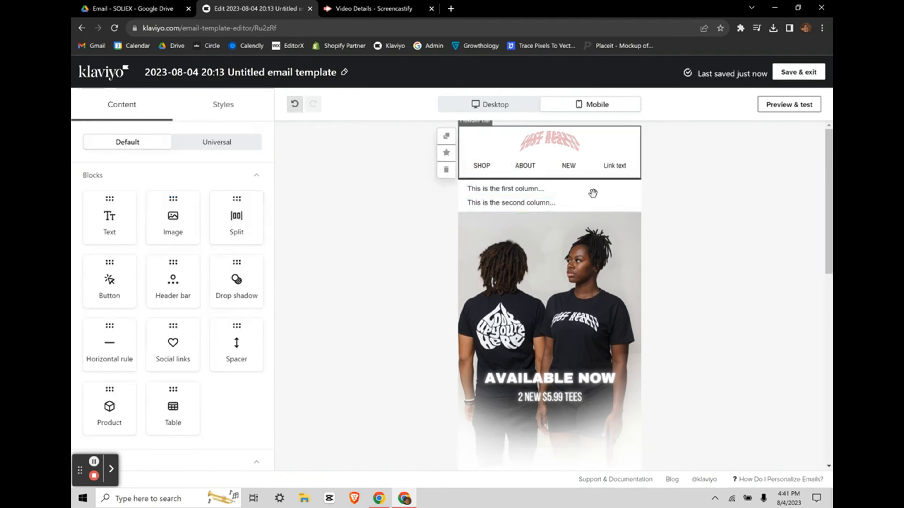
# Step: Delete the split block and add a Button block below the hero image
pyautogui.click(488, 189)
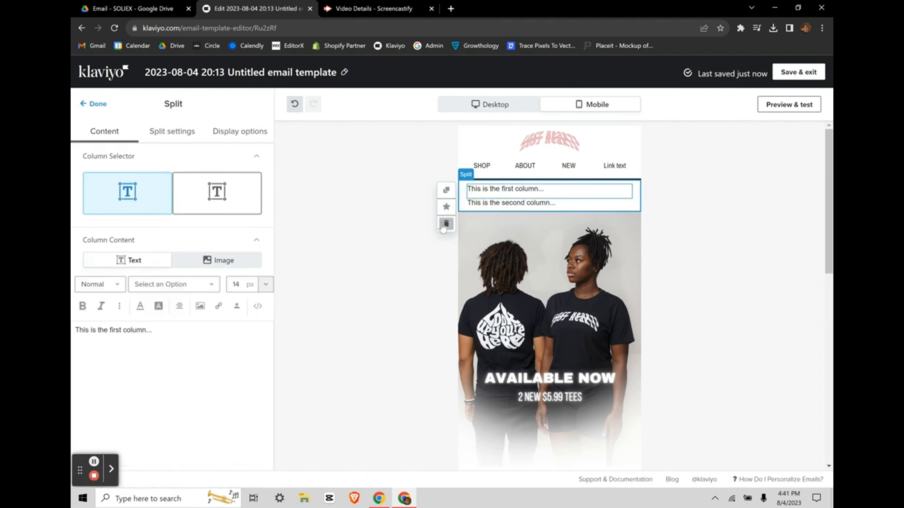
pyautogui.click(444, 224)
pyautogui.scroll(-1, 235, 352)
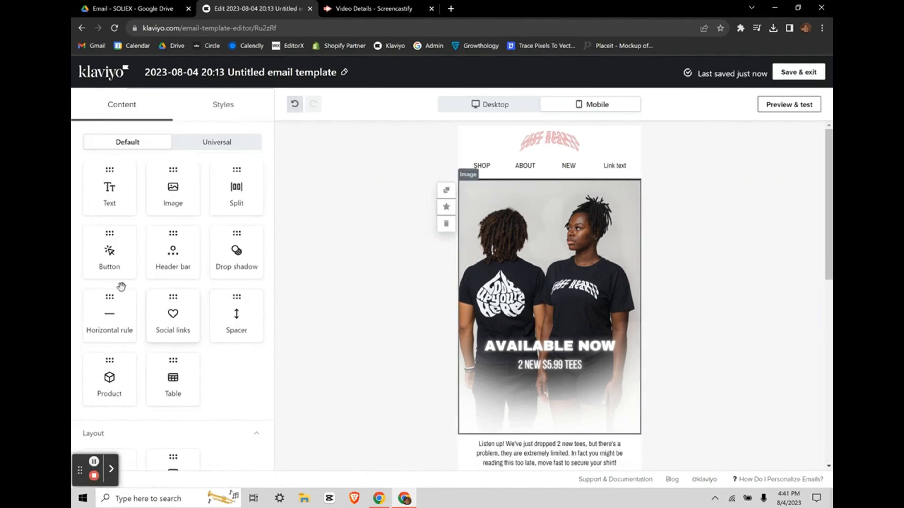
pyautogui.moveTo(107, 254); pyautogui.dragTo(516, 413)
# Step: Give the SHOP NOW button a white (#FFFFFF) fill after trying width options
pyautogui.scroll(-3, 264, 387)
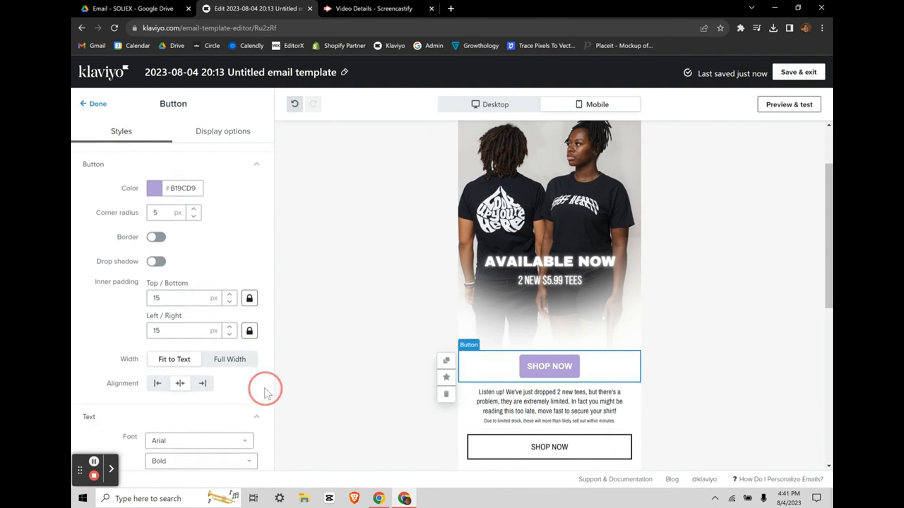
pyautogui.click(229, 359)
pyautogui.click(177, 361)
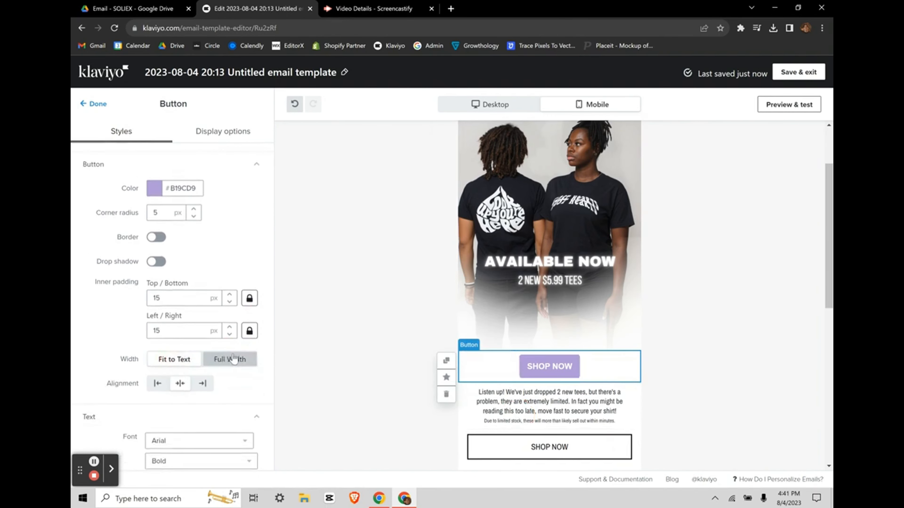
pyautogui.click(230, 360)
pyautogui.click(177, 359)
pyautogui.click(154, 191)
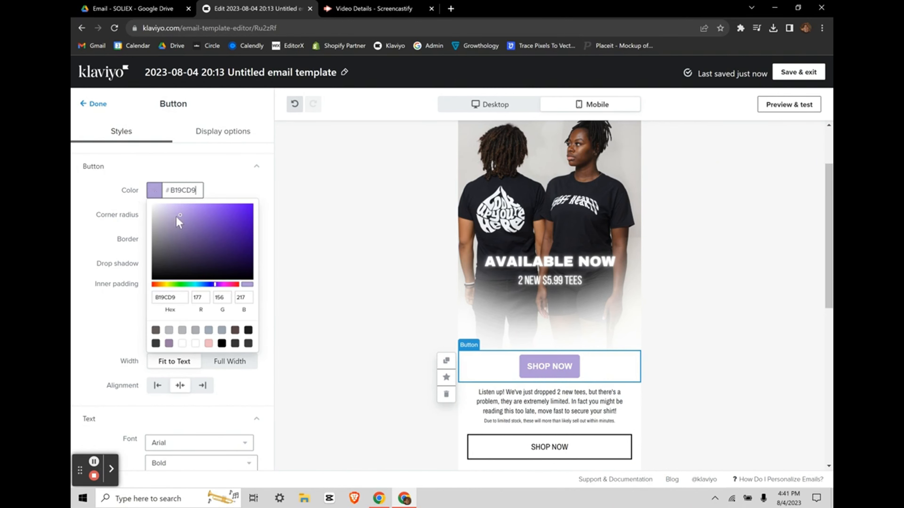
pyautogui.moveTo(176, 216); pyautogui.dragTo(111, 182)
pyautogui.click(231, 186)
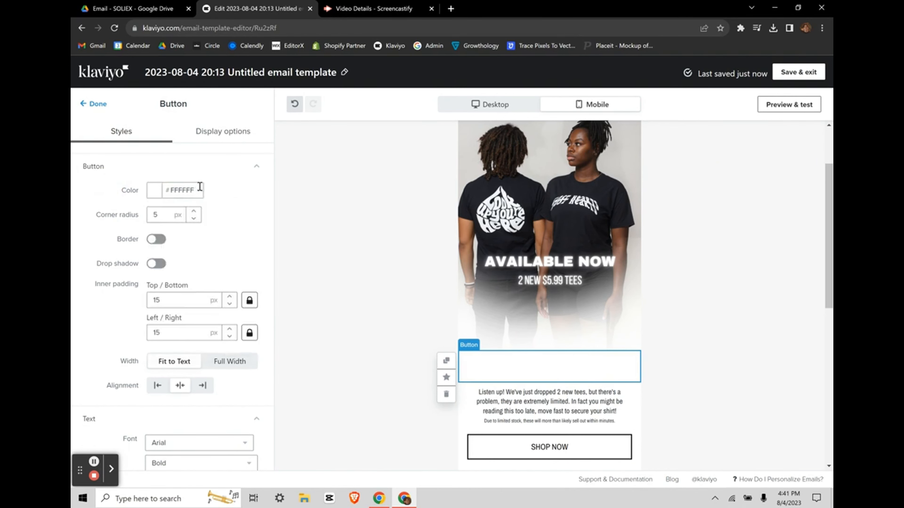
pyautogui.click(198, 189)
pyautogui.click(246, 197)
# Step: Add an outline border to the button and make it full width
pyautogui.scroll(-1, 468, 368)
pyautogui.scroll(1, 242, 248)
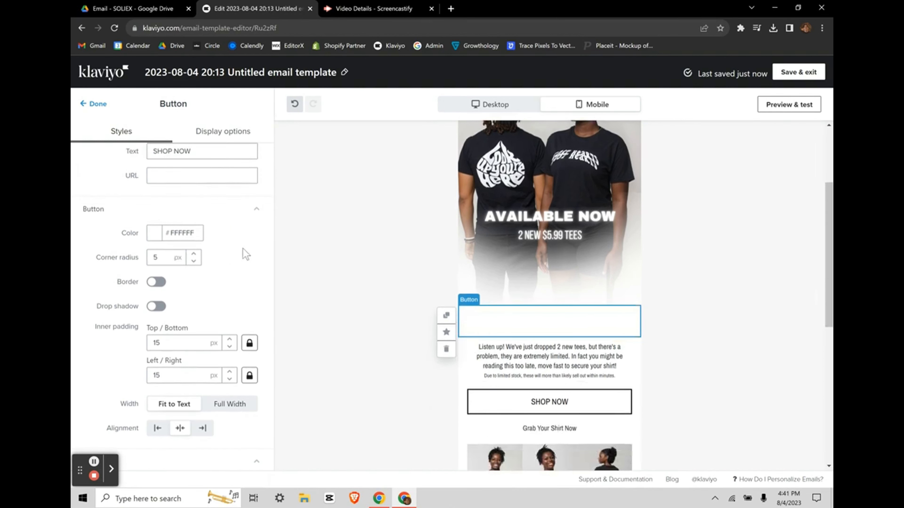
pyautogui.scroll(-1, 163, 282)
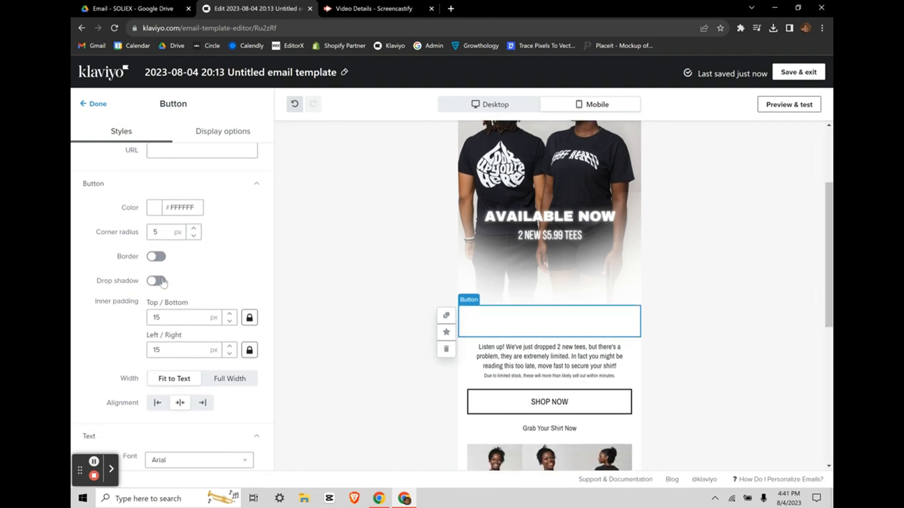
pyautogui.click(155, 257)
pyautogui.scroll(-4, 178, 292)
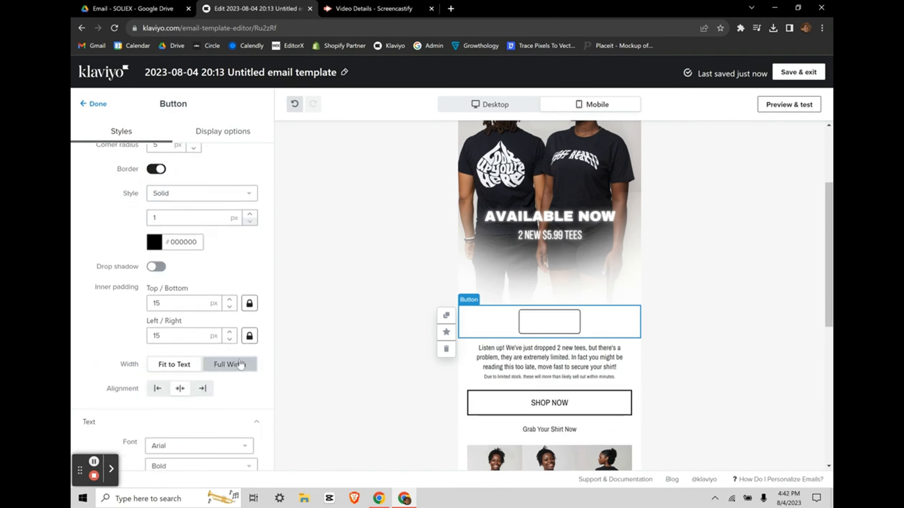
pyautogui.click(241, 364)
pyautogui.click(176, 364)
pyautogui.click(227, 364)
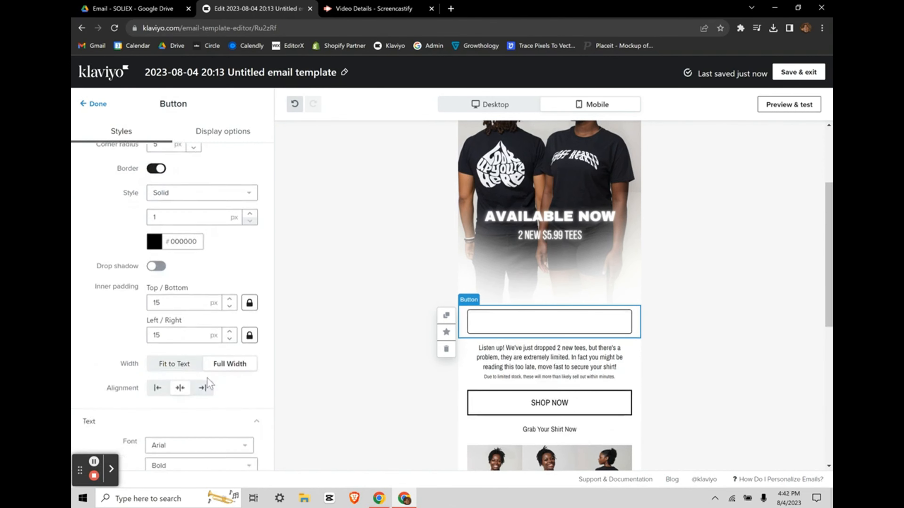
# Step: Make the SHOP NOW button text pink (#FF7D7D)
pyautogui.scroll(4, 173, 200)
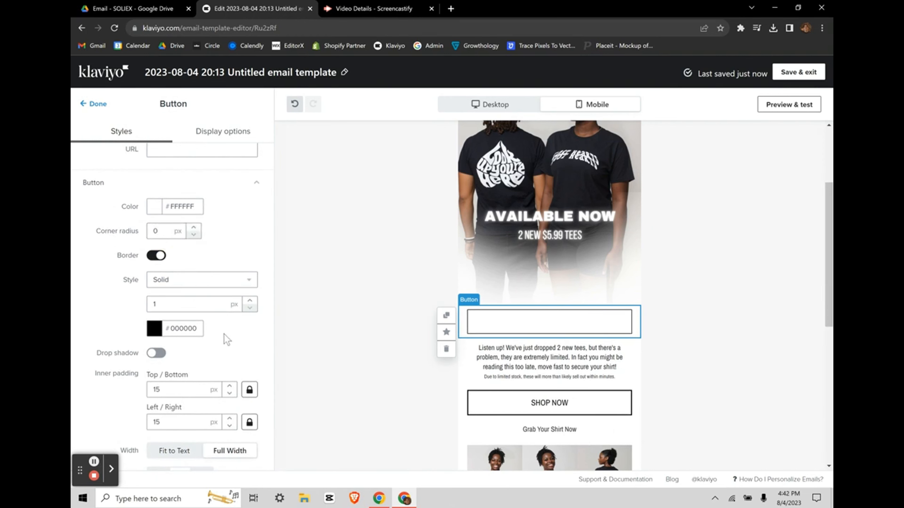
pyautogui.scroll(-3, 224, 334)
pyautogui.scroll(2, 224, 332)
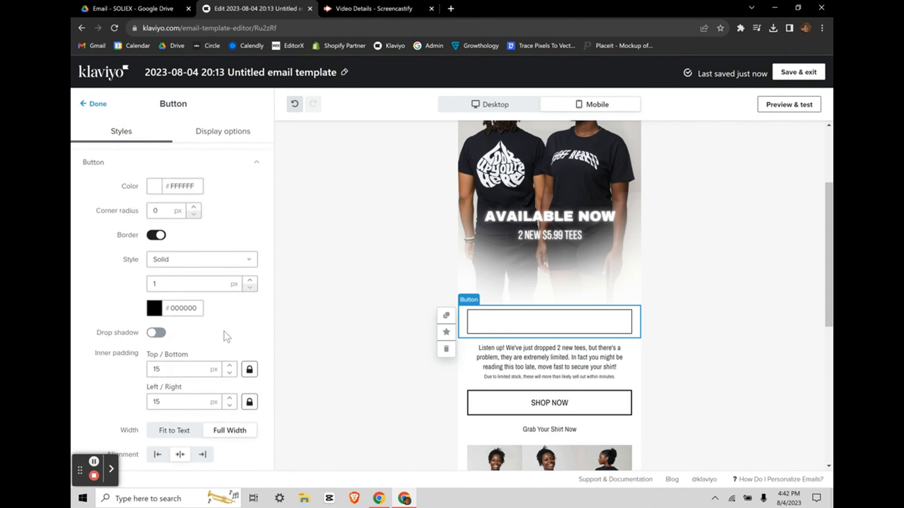
pyautogui.scroll(1, 224, 332)
pyautogui.scroll(-8, 224, 331)
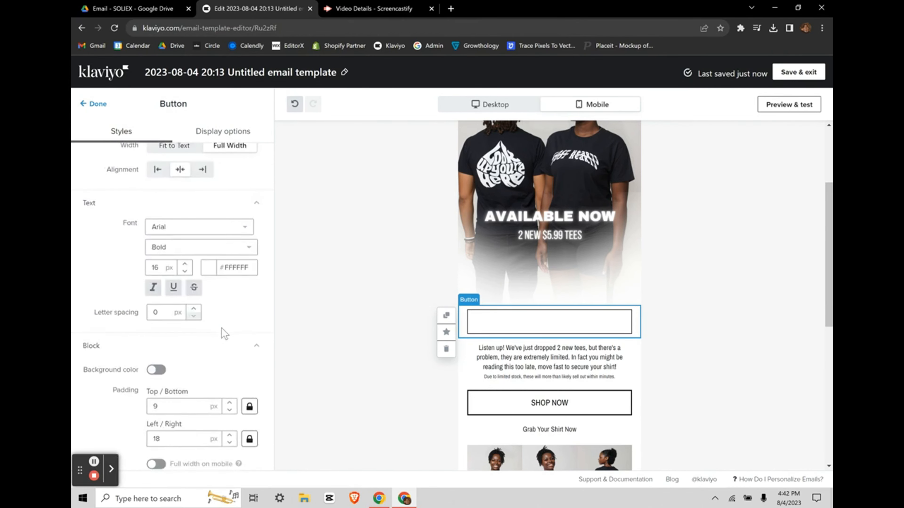
pyautogui.click(211, 257)
pyautogui.click(228, 311)
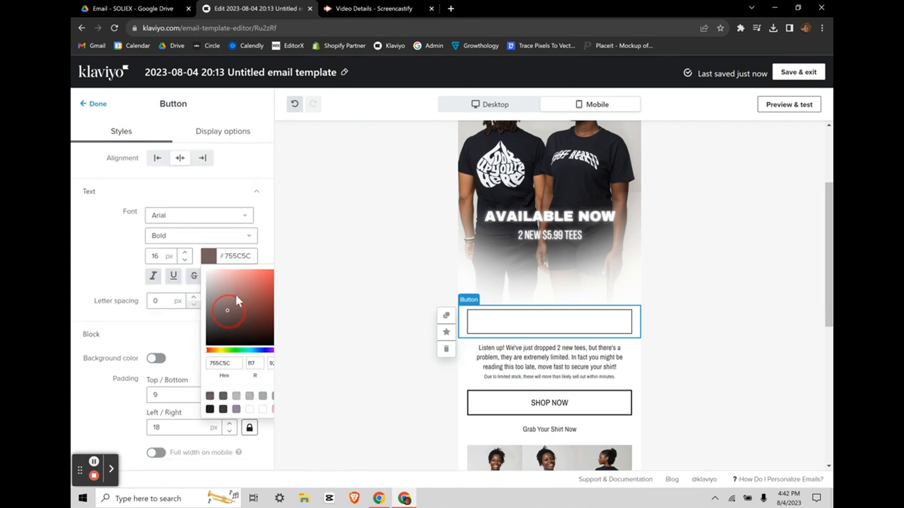
pyautogui.click(259, 271)
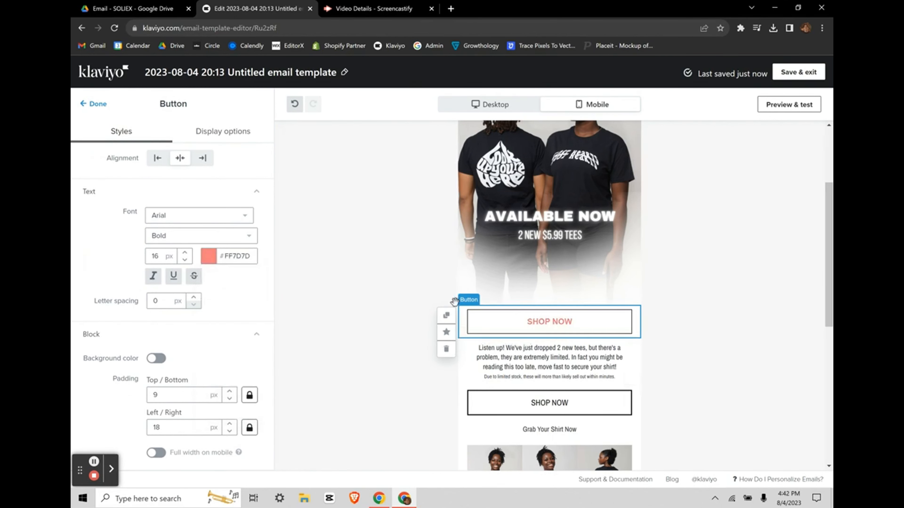
pyautogui.scroll(-4, 455, 301)
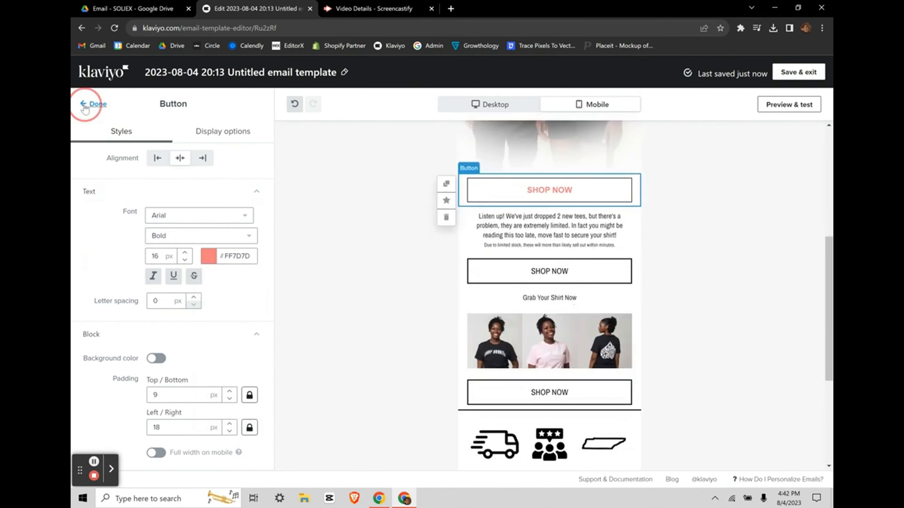
pyautogui.click(93, 104)
# Step: Add a social links block below Grab Your Shirt Now with Instagram and TikTok icons
pyautogui.moveTo(173, 274); pyautogui.dragTo(562, 323)
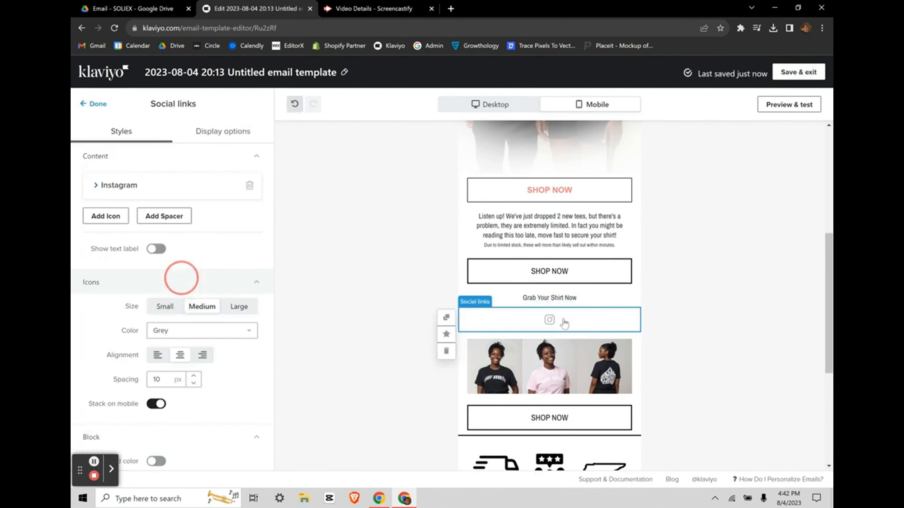
pyautogui.click(101, 185)
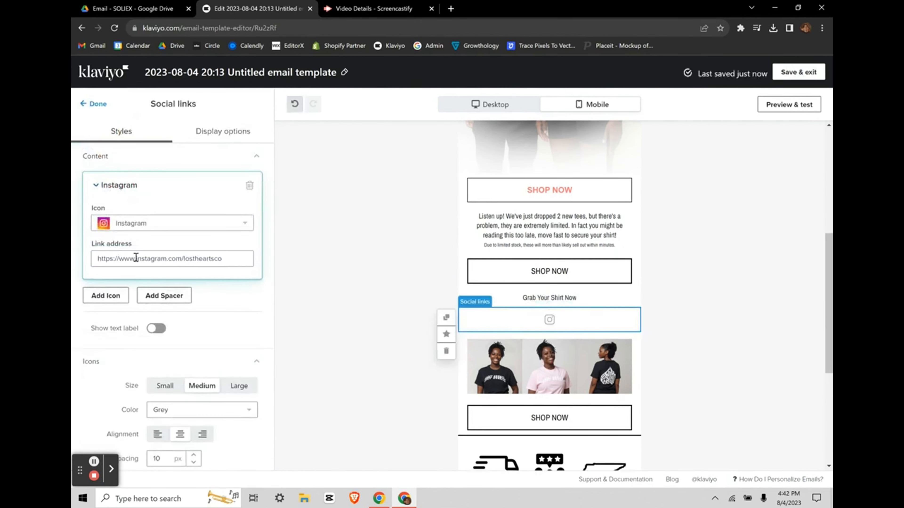
pyautogui.click(93, 184)
pyautogui.click(102, 216)
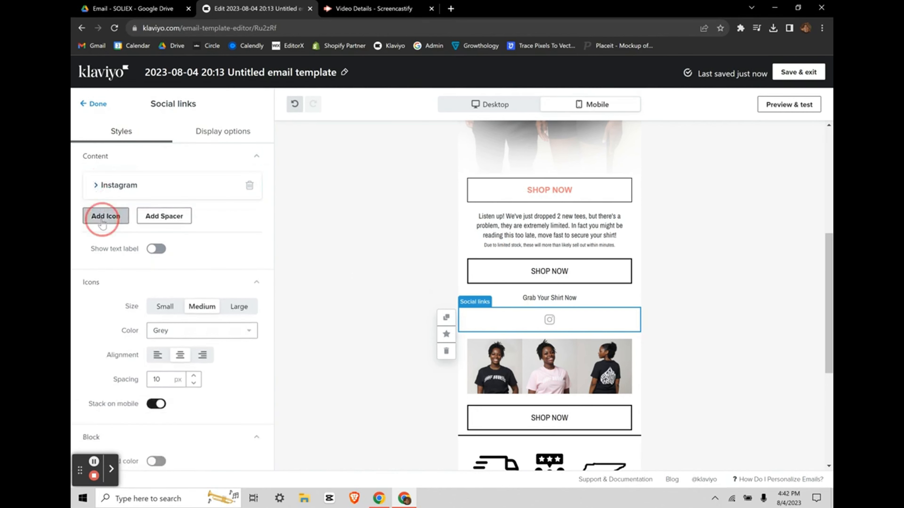
pyautogui.click(105, 217)
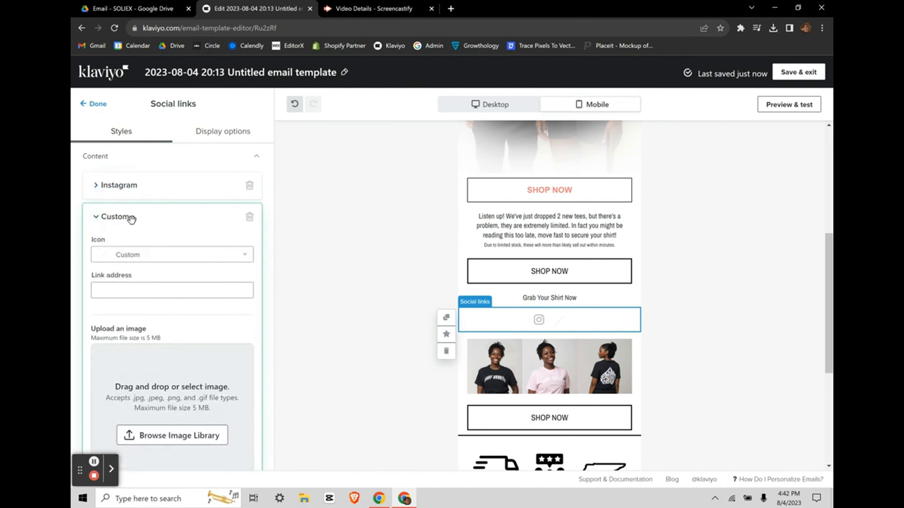
pyautogui.click(141, 261)
pyautogui.scroll(-1, 149, 358)
pyautogui.click(149, 356)
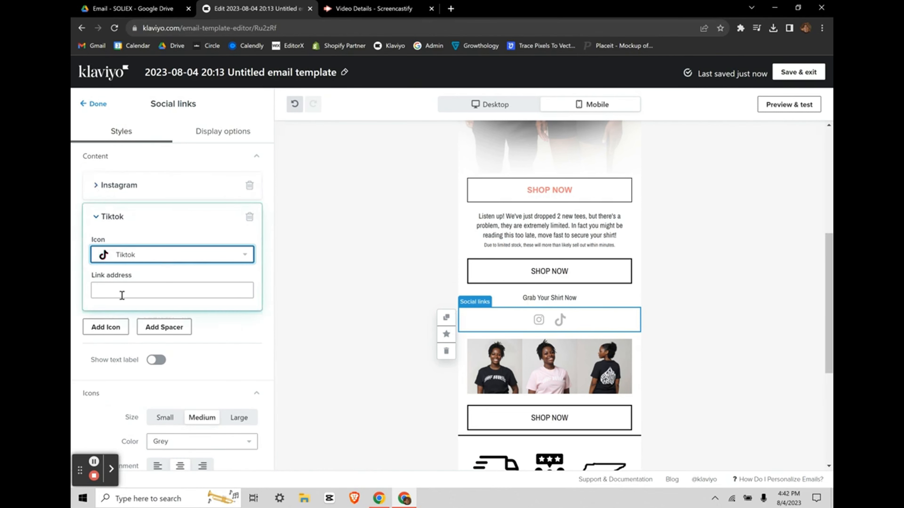
# Step: Set the social icons to the large size
pyautogui.scroll(-1, 122, 295)
pyautogui.click(163, 252)
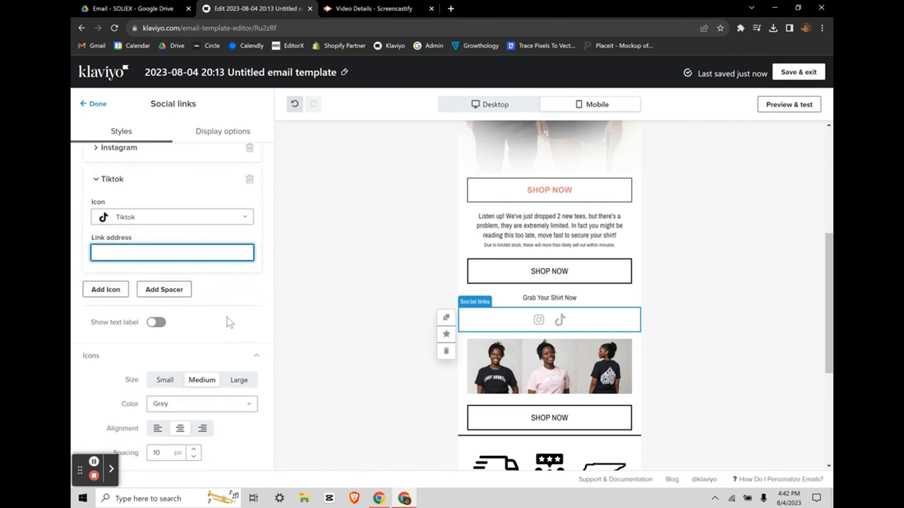
pyautogui.scroll(-4, 177, 322)
pyautogui.click(165, 245)
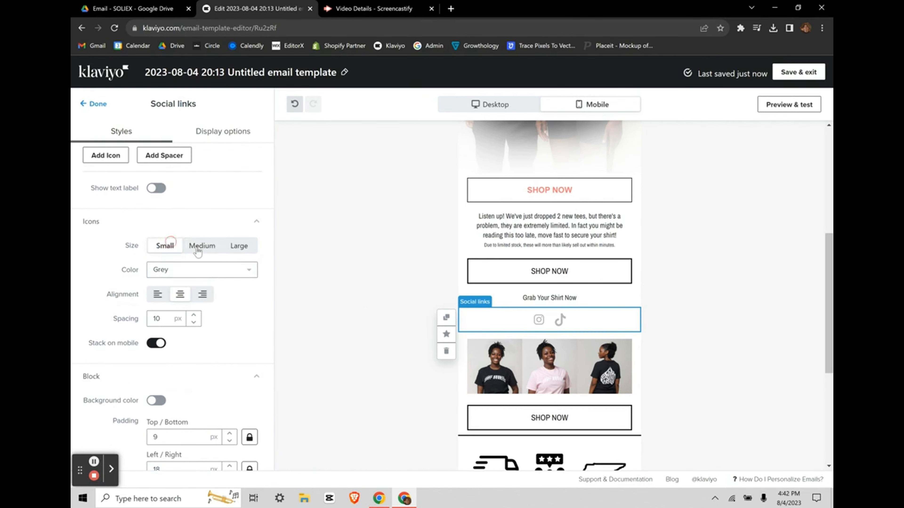
pyautogui.click(209, 248)
pyautogui.click(247, 249)
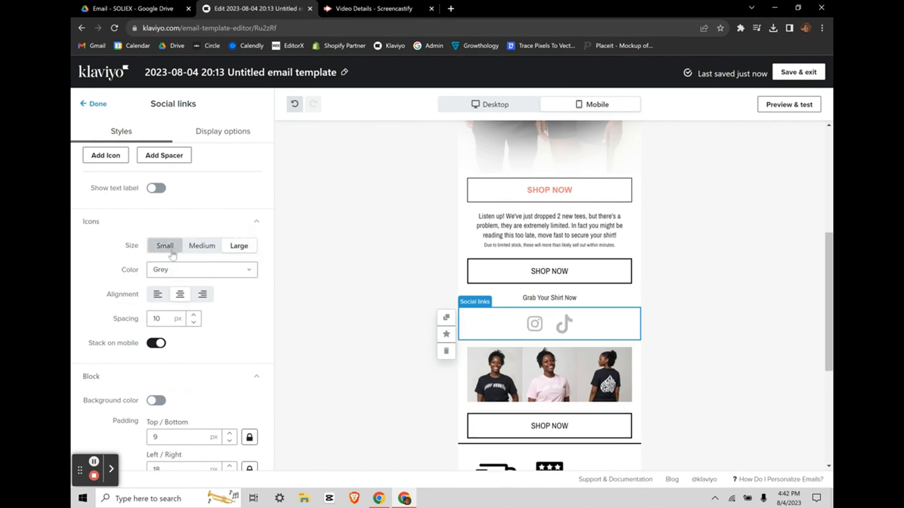
# Step: Compare the black, white and default icon colours, settling on black
pyautogui.click(174, 271)
pyautogui.click(168, 303)
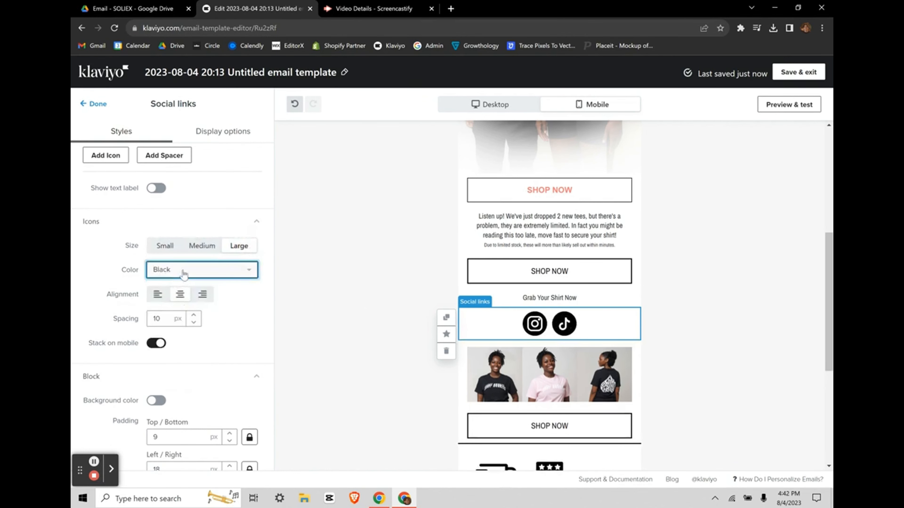
pyautogui.click(183, 273)
pyautogui.click(171, 340)
pyautogui.click(188, 266)
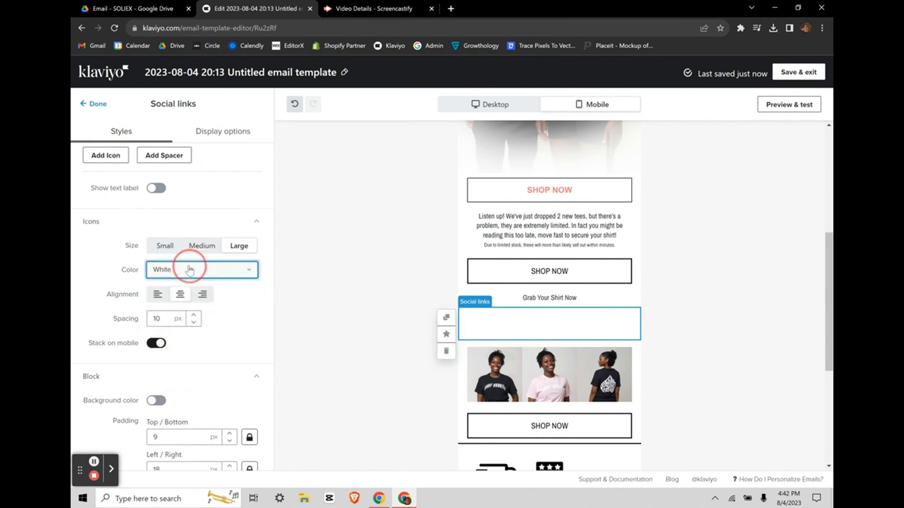
pyautogui.click(178, 289)
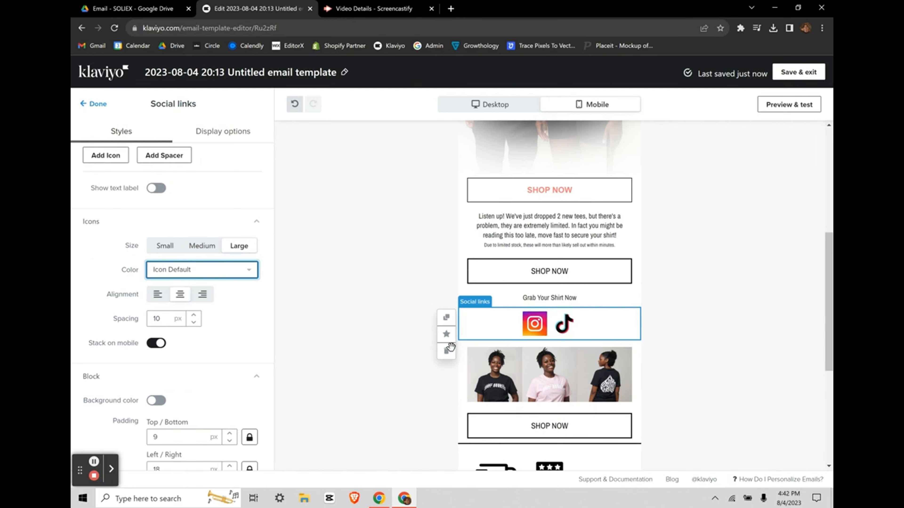
pyautogui.click(235, 270)
pyautogui.click(179, 303)
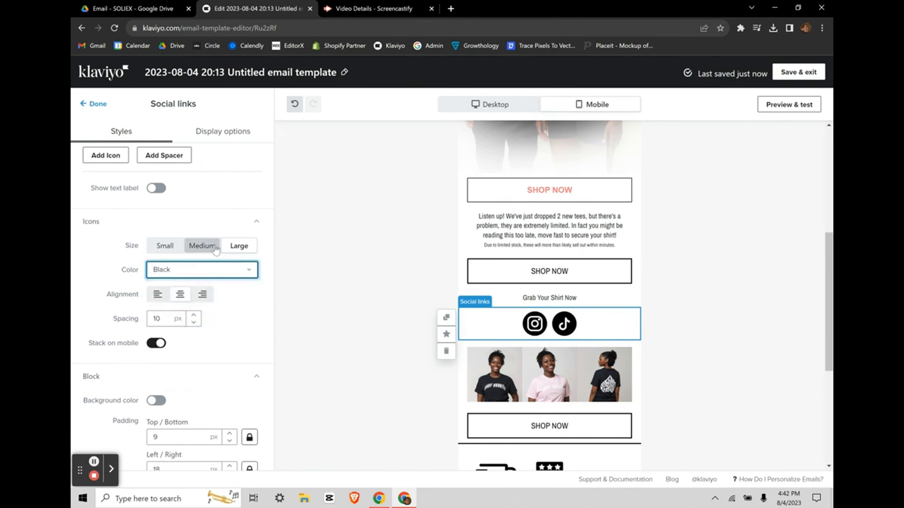
pyautogui.scroll(-1, 218, 343)
pyautogui.scroll(3, 215, 336)
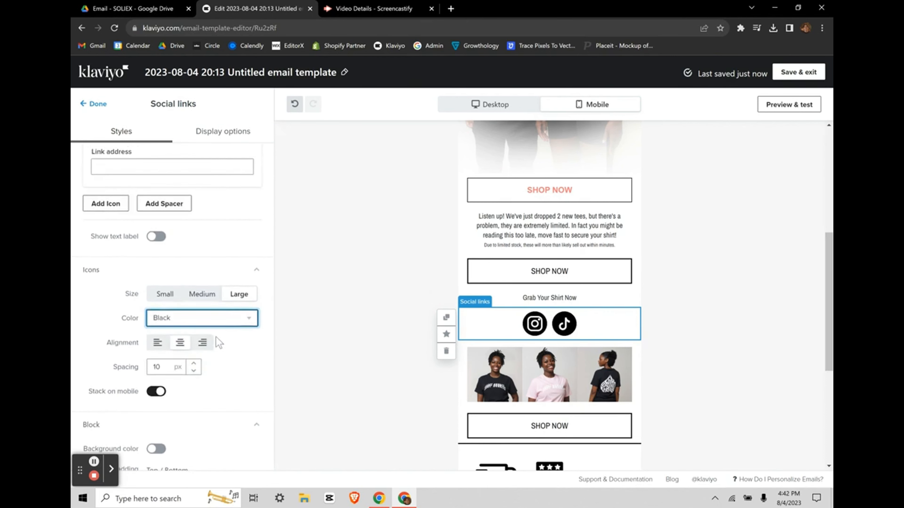
pyautogui.scroll(-3, 216, 336)
pyautogui.scroll(8, 215, 336)
pyautogui.click(91, 103)
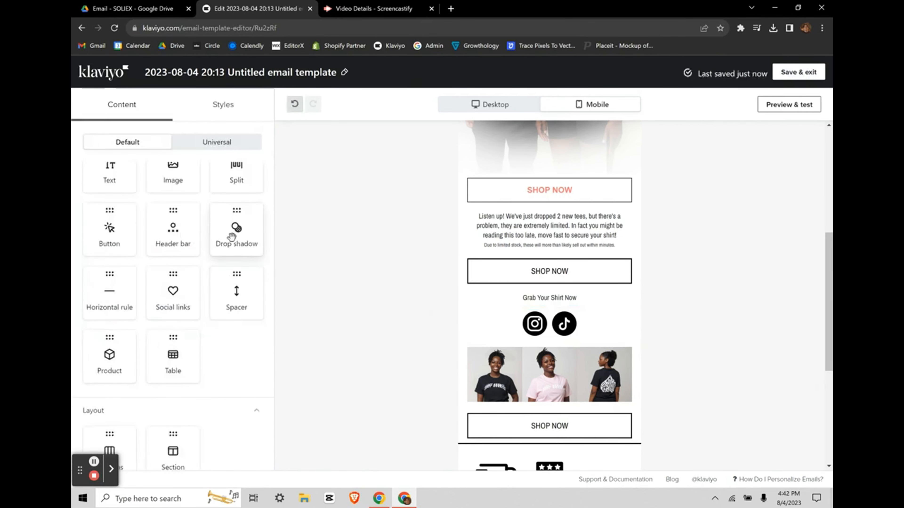
# Step: Add a Spacer block below Grab Your Shirt Now with 25 px height
pyautogui.scroll(-1, 243, 239)
pyautogui.moveTo(255, 274); pyautogui.dragTo(496, 311)
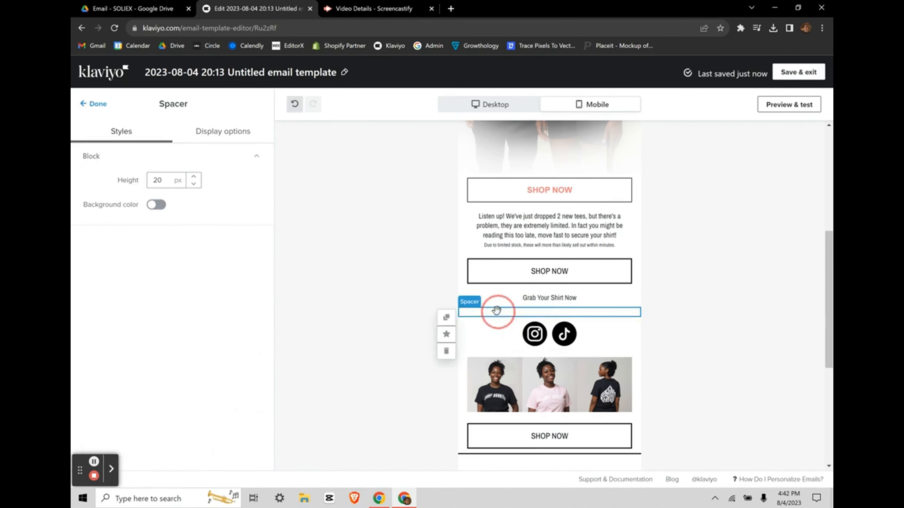
pyautogui.click(193, 177)
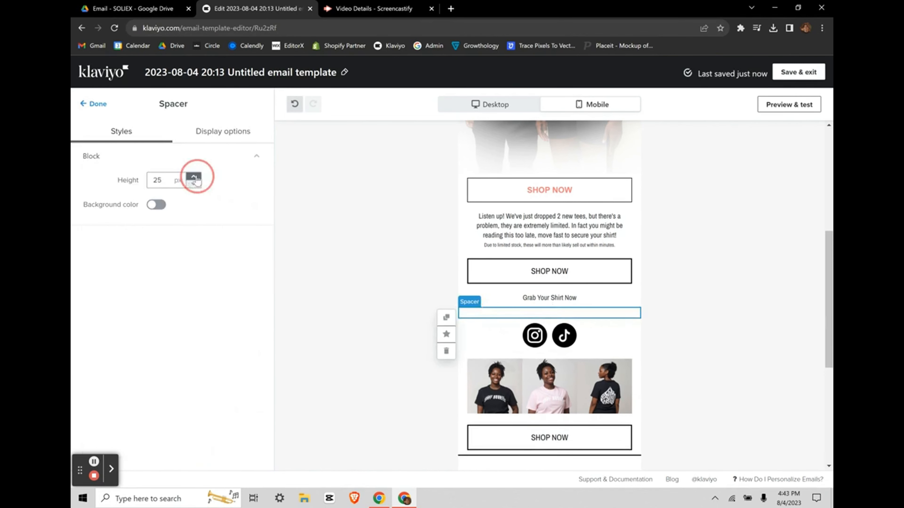
pyautogui.click(93, 104)
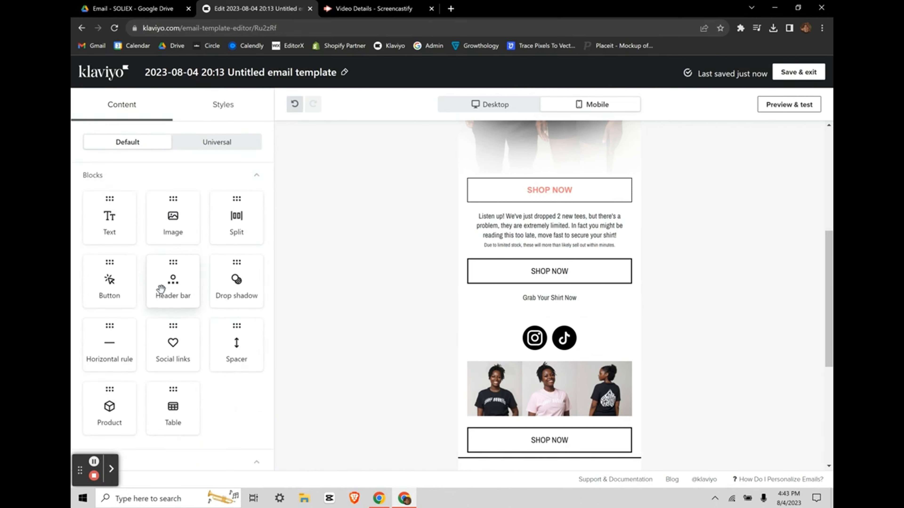
# Step: Add a Horizontal rule block above the social icons
pyautogui.scroll(-2, 116, 306)
pyautogui.moveTo(111, 307); pyautogui.dragTo(555, 308)
pyautogui.scroll(3, 666, 317)
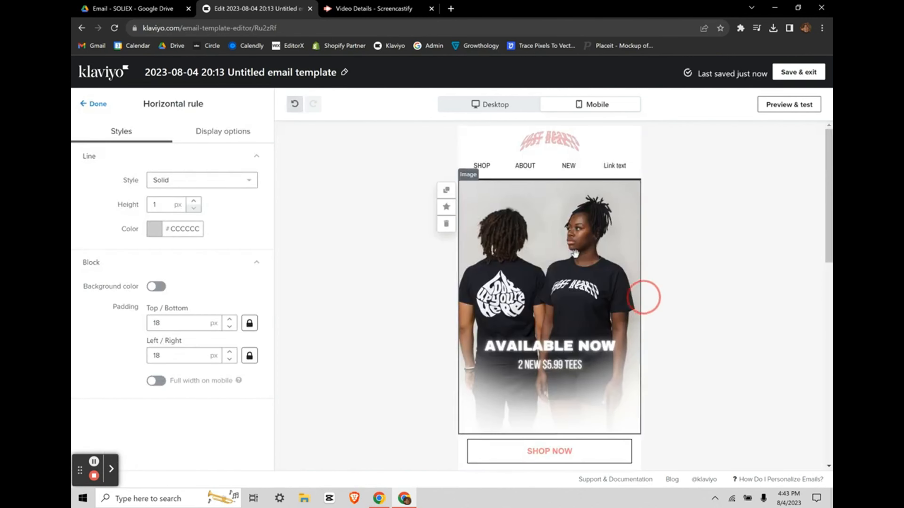
pyautogui.scroll(-6, 669, 438)
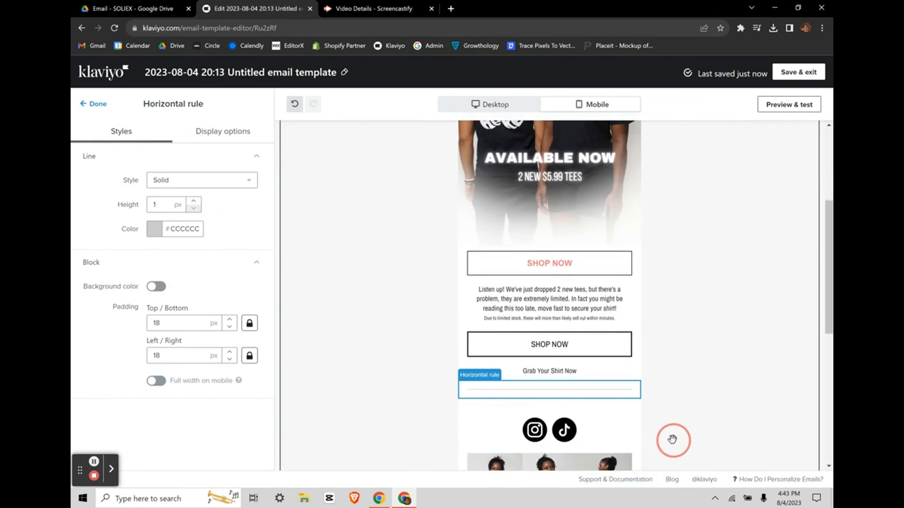
# Step: Select the horizontal rule and make it a dotted #744B4B brown line
pyautogui.click(586, 448)
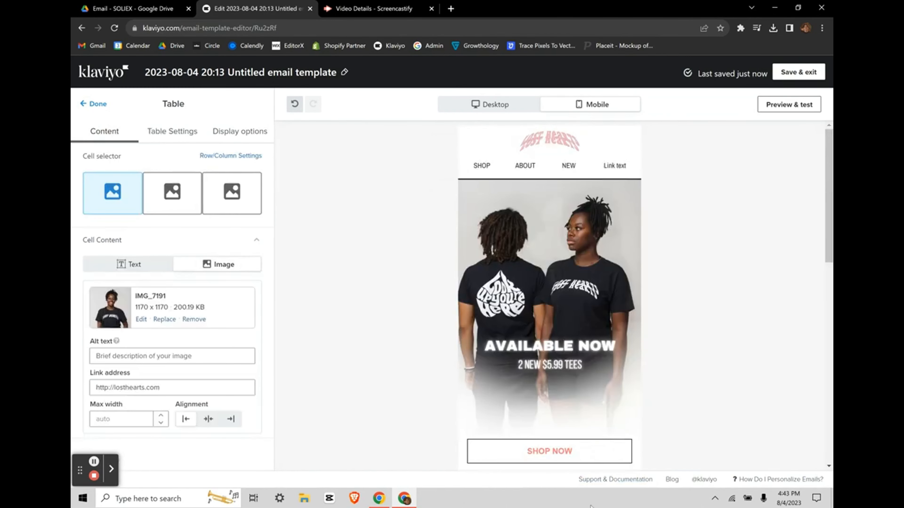
pyautogui.scroll(-15, 560, 304)
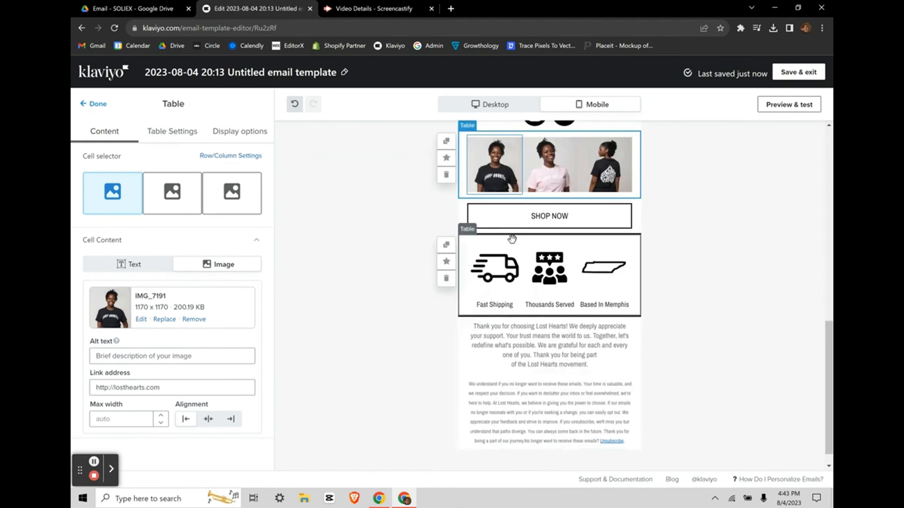
pyautogui.scroll(6, 487, 291)
pyautogui.click(523, 268)
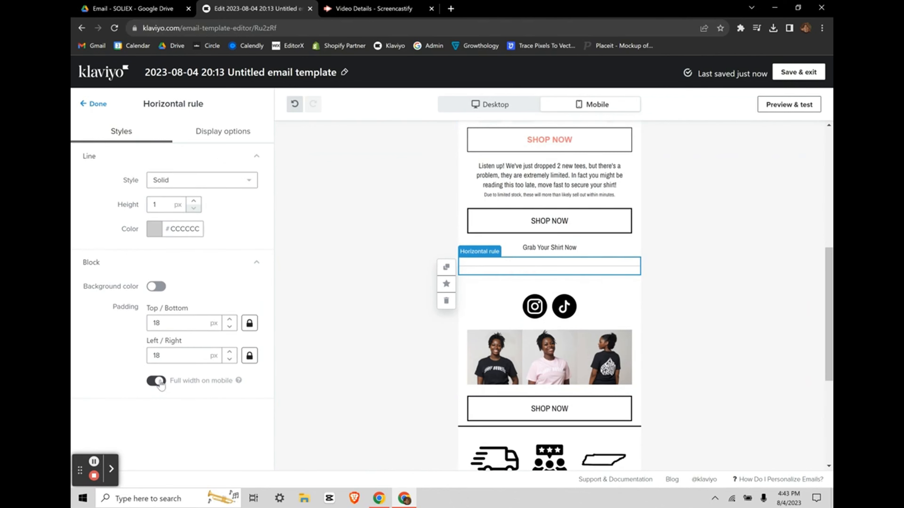
pyautogui.click(159, 230)
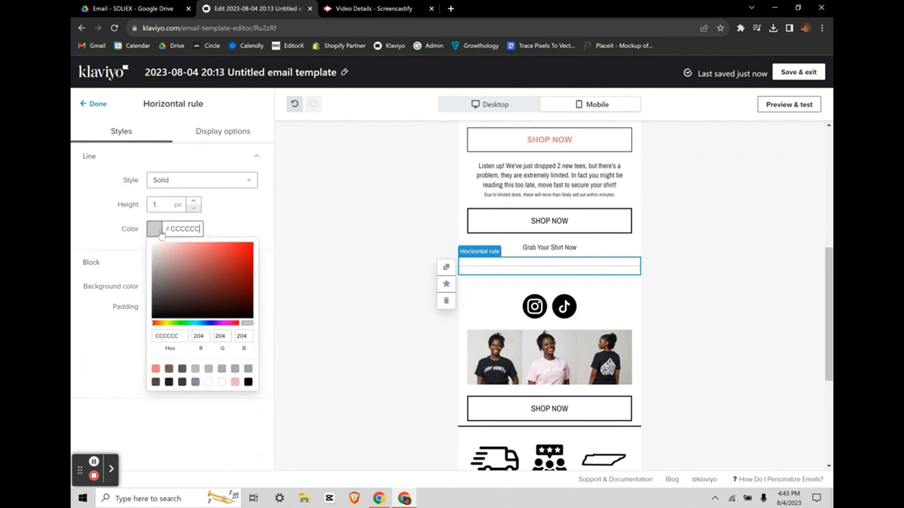
pyautogui.click(187, 181)
pyautogui.click(164, 214)
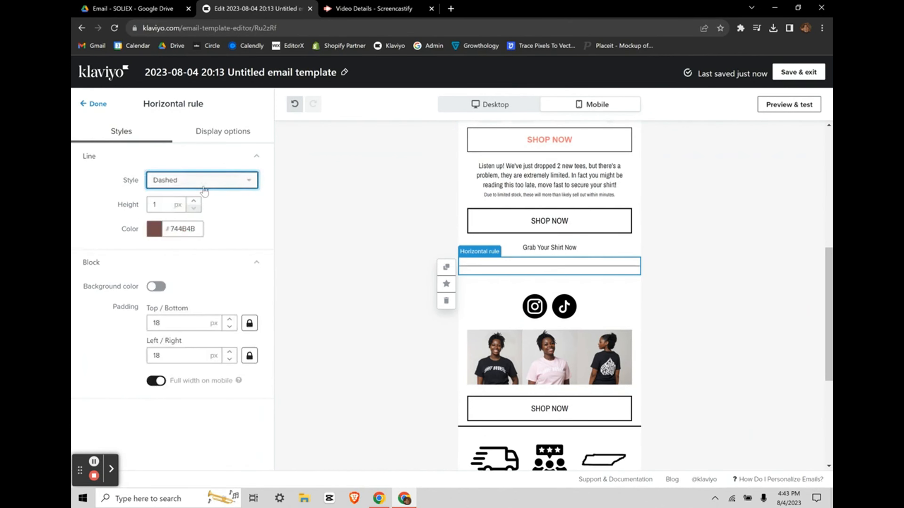
pyautogui.click(192, 180)
pyautogui.click(181, 230)
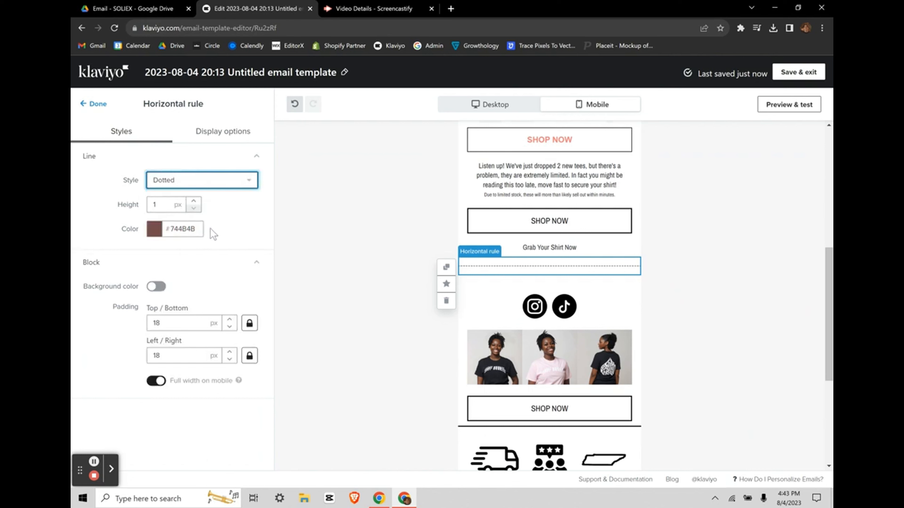
# Step: Thicken the dotted rule to 6 px, full width on mobile, and finish editing it
pyautogui.click(205, 198)
pyautogui.click(194, 201)
pyautogui.click(194, 200)
pyautogui.click(195, 201)
pyautogui.click(195, 201)
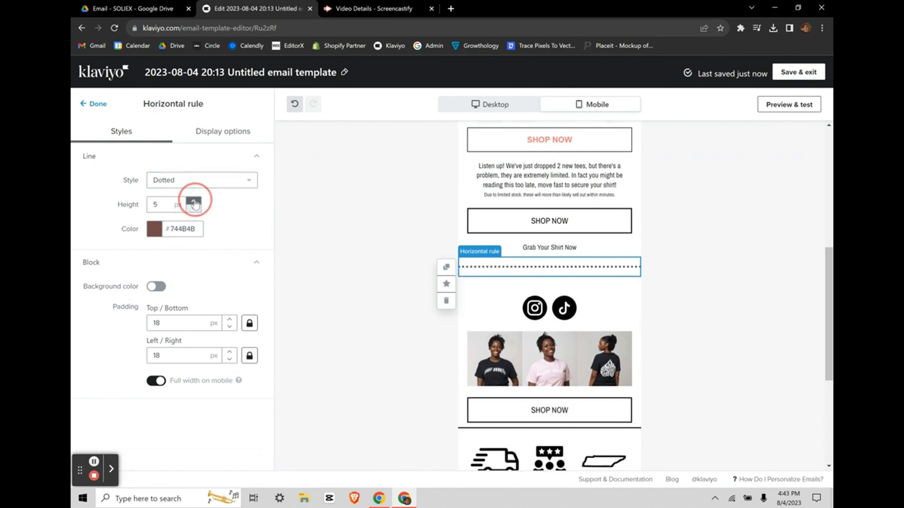
pyautogui.click(194, 201)
pyautogui.click(93, 104)
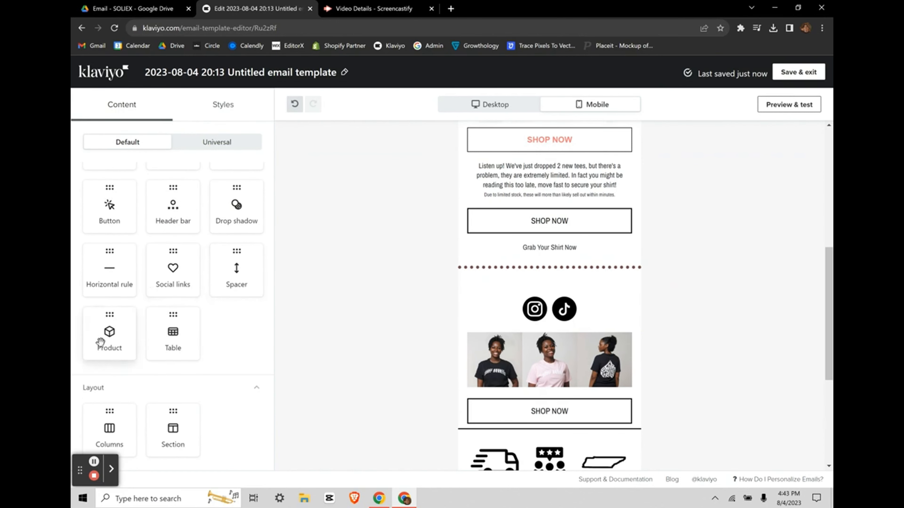
# Step: Drop a product block under the rule, set it to Static, and add the Mystery shirt
pyautogui.moveTo(101, 343); pyautogui.dragTo(470, 278)
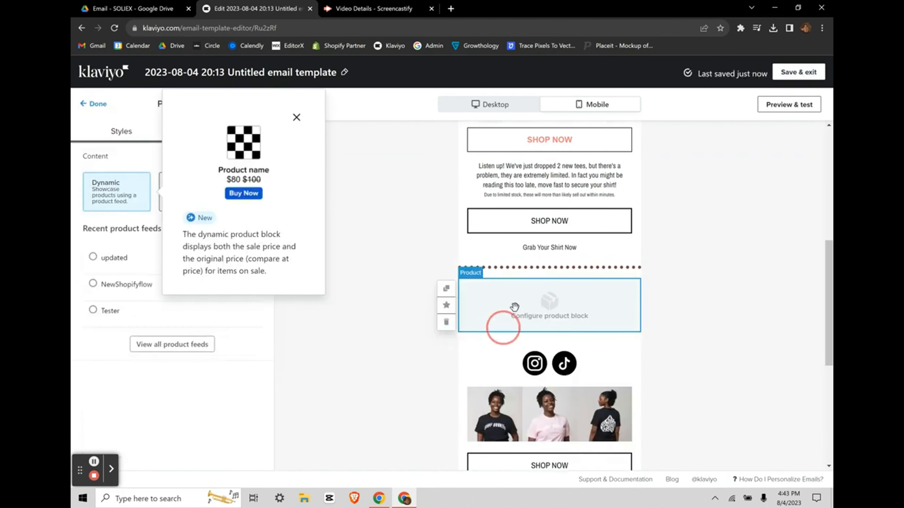
pyautogui.click(297, 117)
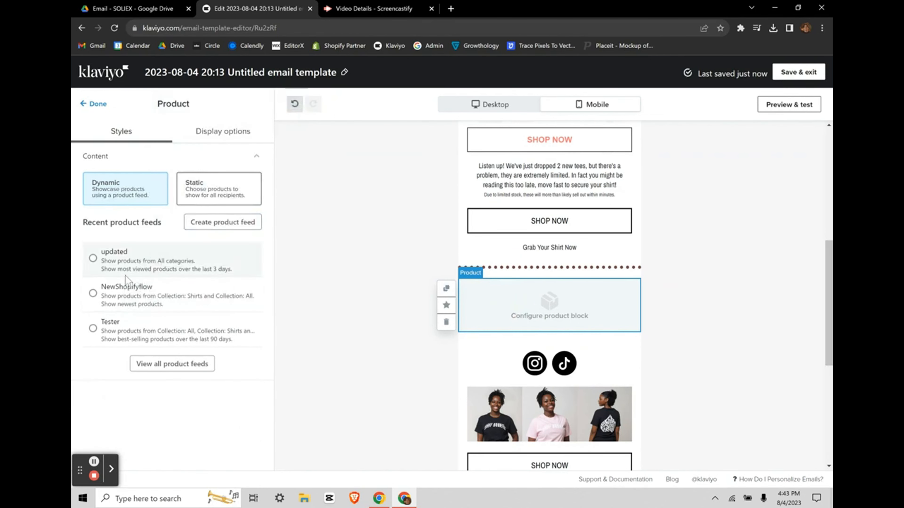
pyautogui.click(147, 366)
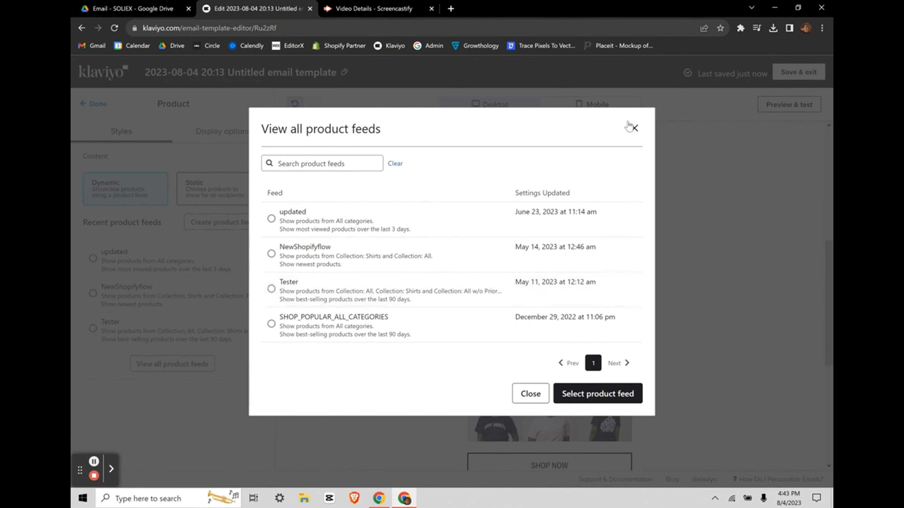
pyautogui.click(633, 128)
pyautogui.click(195, 182)
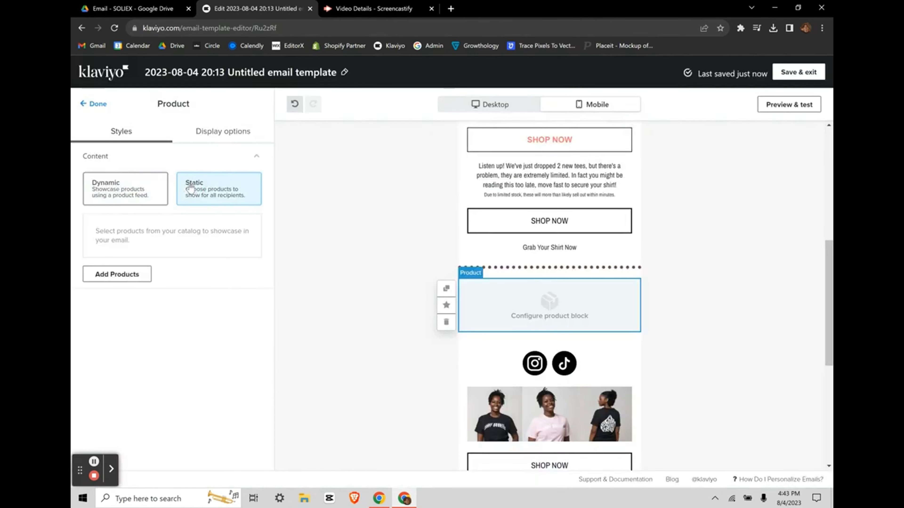
pyautogui.click(117, 274)
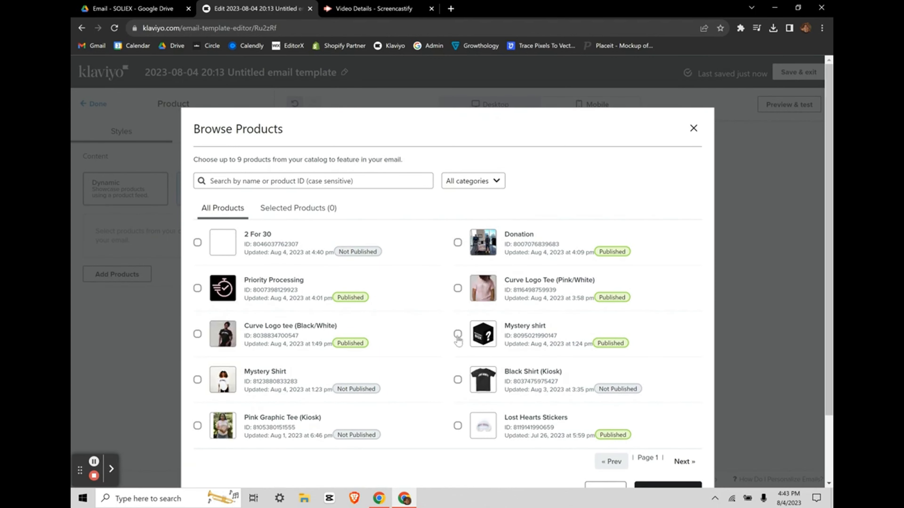
pyautogui.click(458, 303)
pyautogui.click(667, 460)
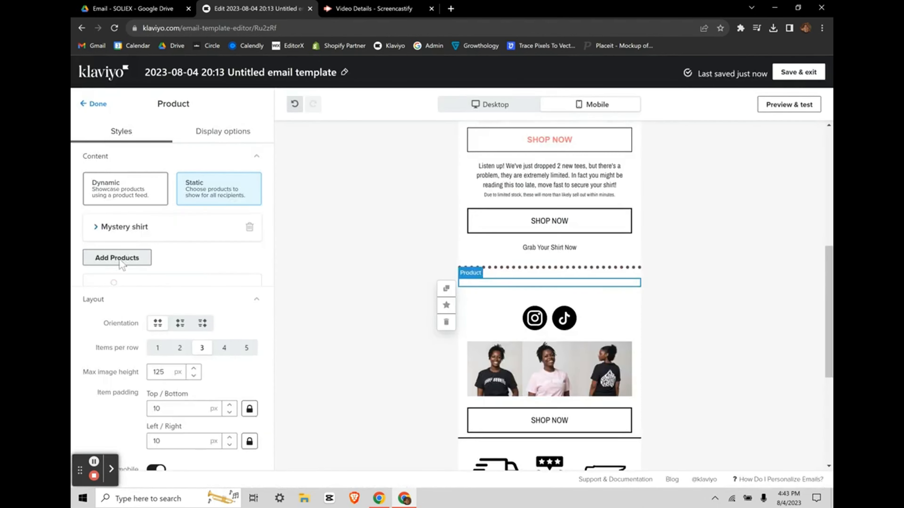
# Step: Preview a black block background on the Mystery shirt card, then turn it off to stay white
pyautogui.scroll(-15, 198, 364)
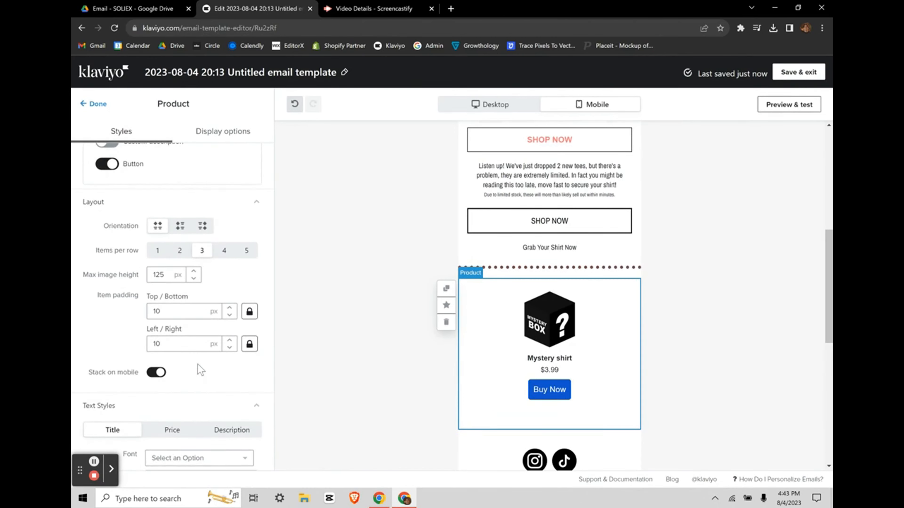
pyautogui.scroll(1, 198, 363)
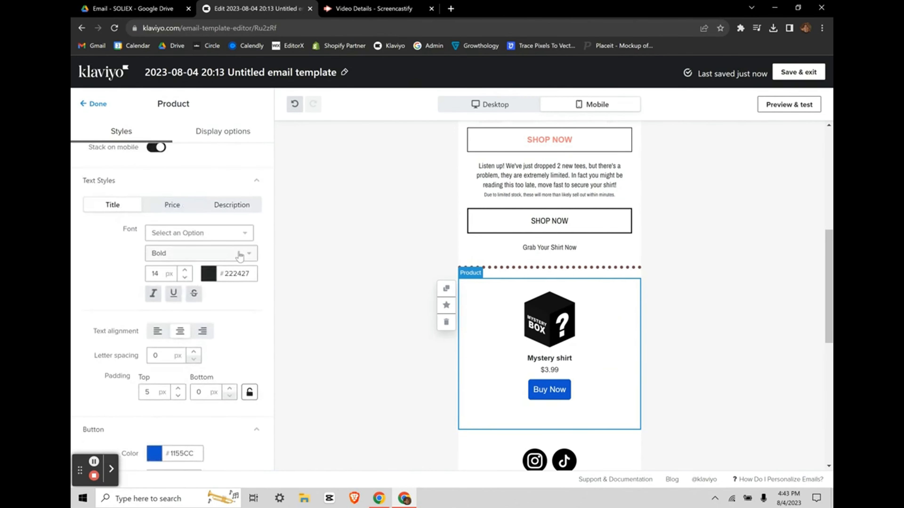
pyautogui.click(244, 238)
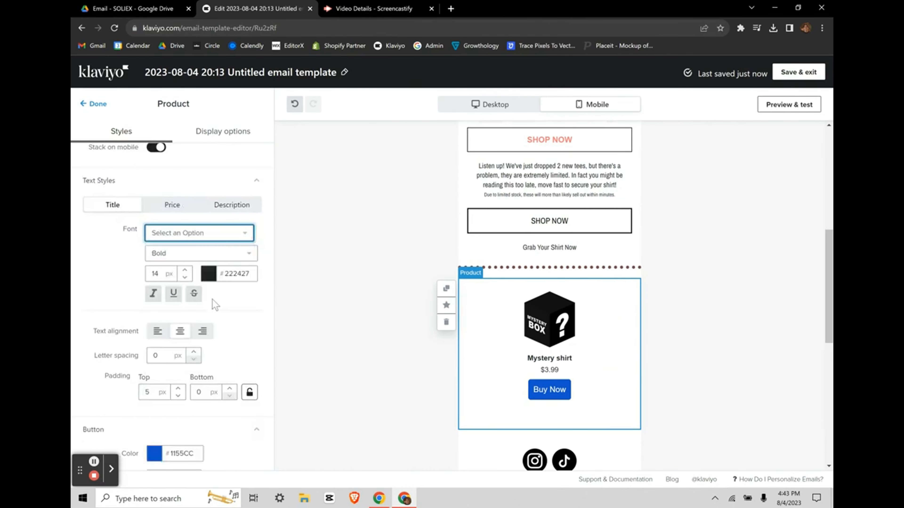
pyautogui.scroll(-4, 215, 305)
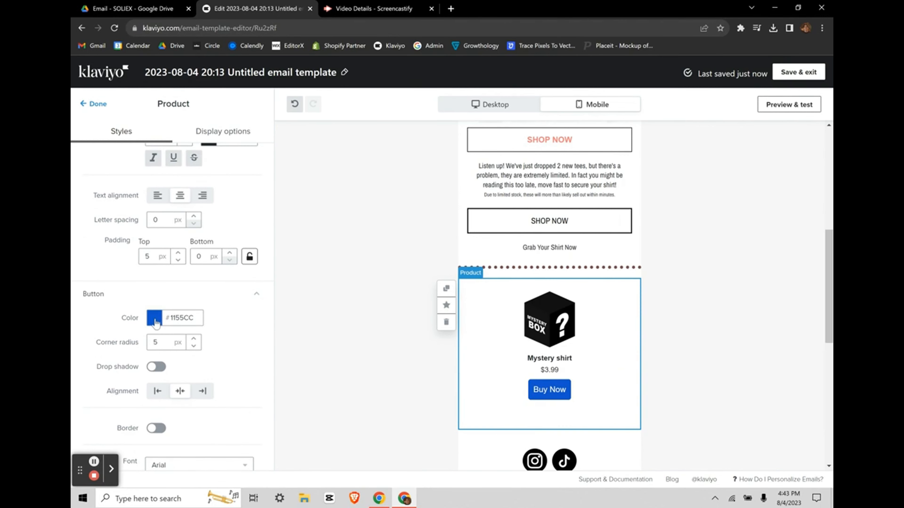
pyautogui.scroll(-9, 212, 366)
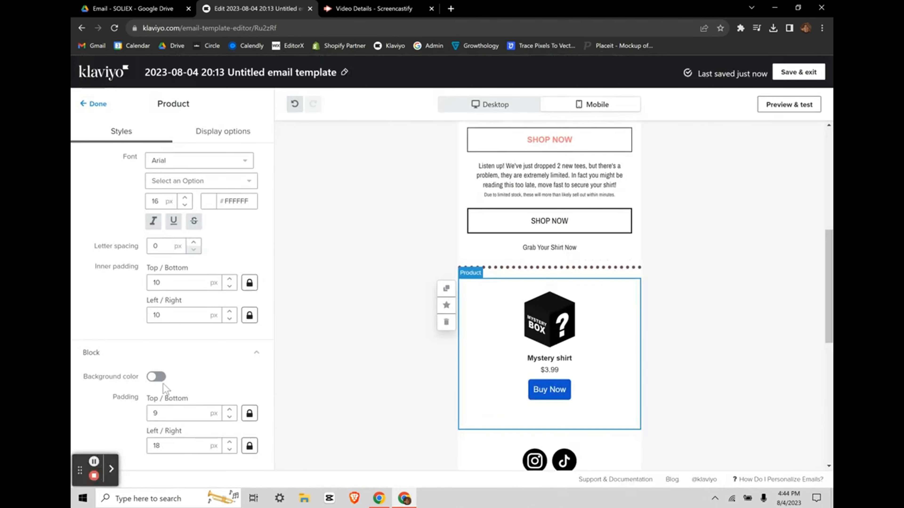
pyautogui.click(157, 377)
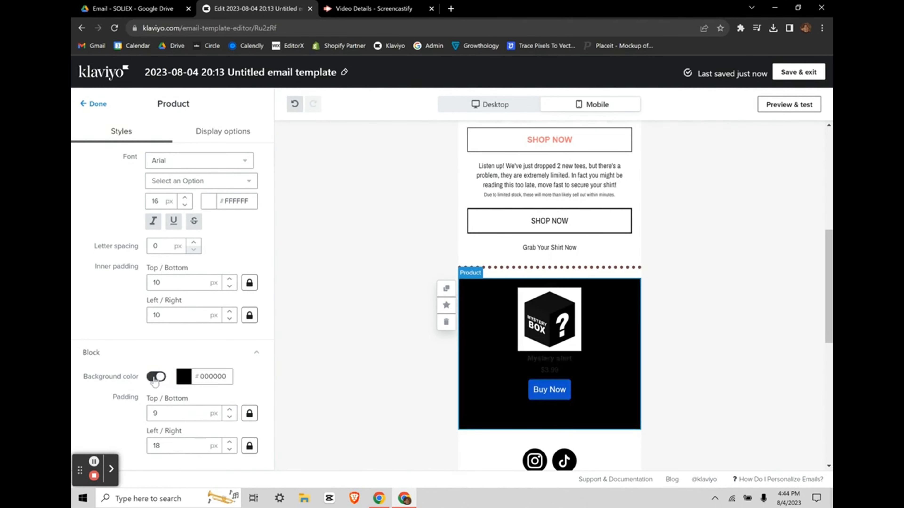
pyautogui.click(155, 377)
pyautogui.scroll(8, 202, 307)
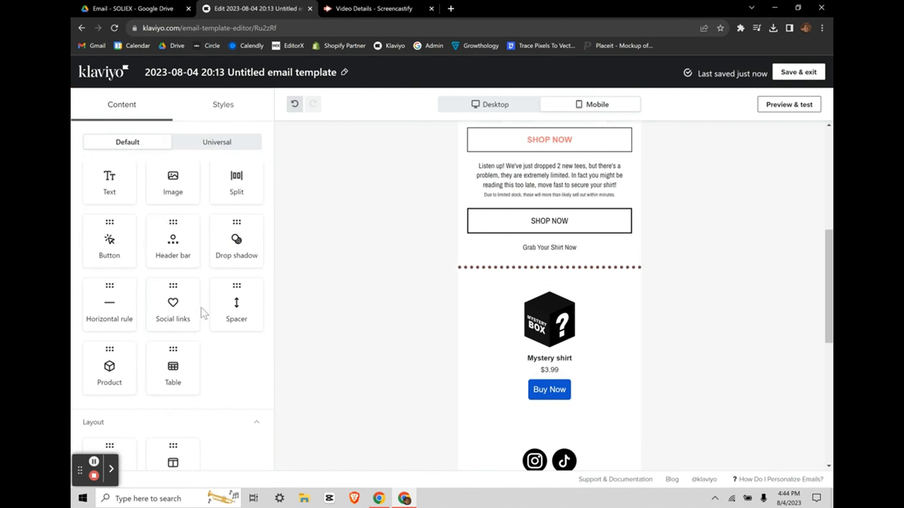
# Step: Drag a Table block into the email directly above the Mystery shirt product
pyautogui.scroll(-1, 200, 307)
pyautogui.scroll(-1, 544, 348)
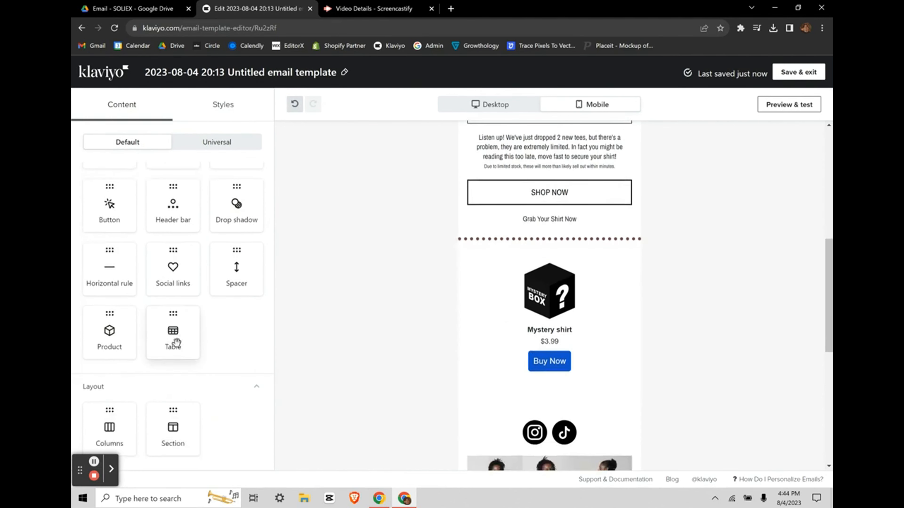
pyautogui.moveTo(677, 342); pyautogui.dragTo(554, 308)
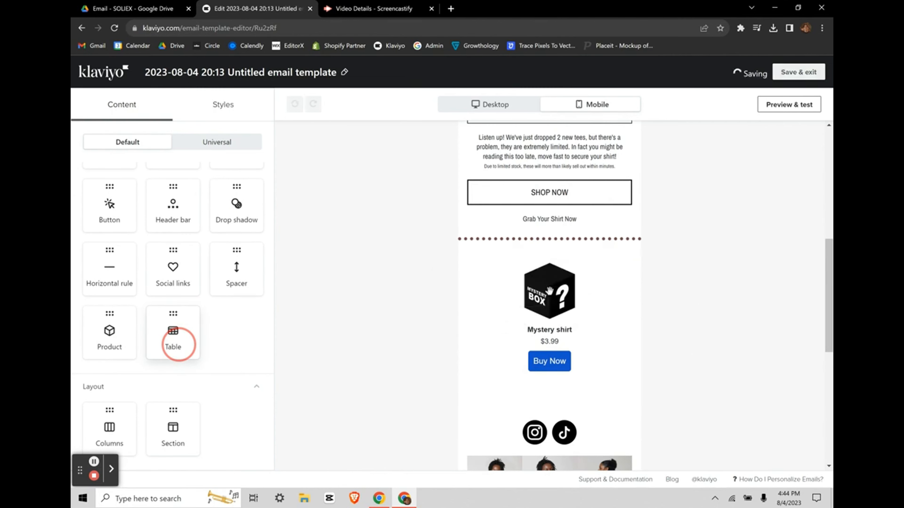
pyautogui.scroll(-10, 549, 291)
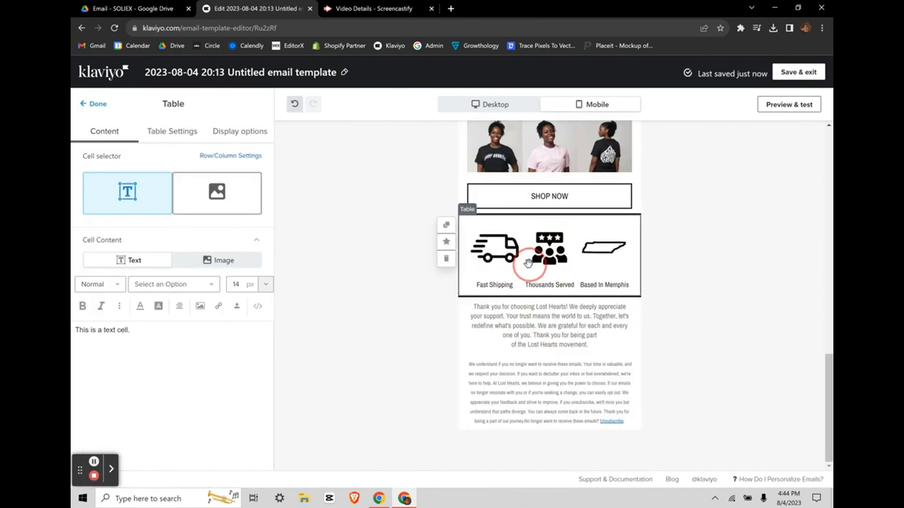
pyautogui.scroll(8, 527, 262)
pyautogui.scroll(-5, 527, 262)
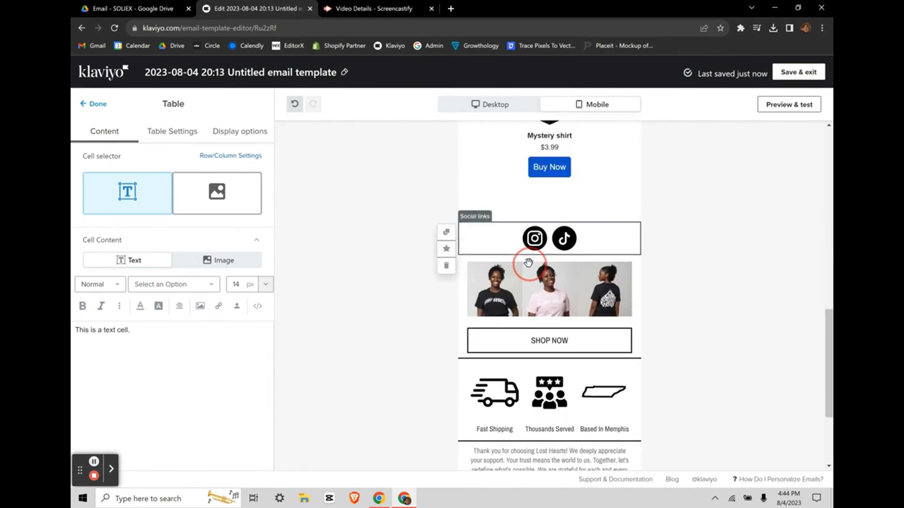
pyautogui.scroll(6, 528, 263)
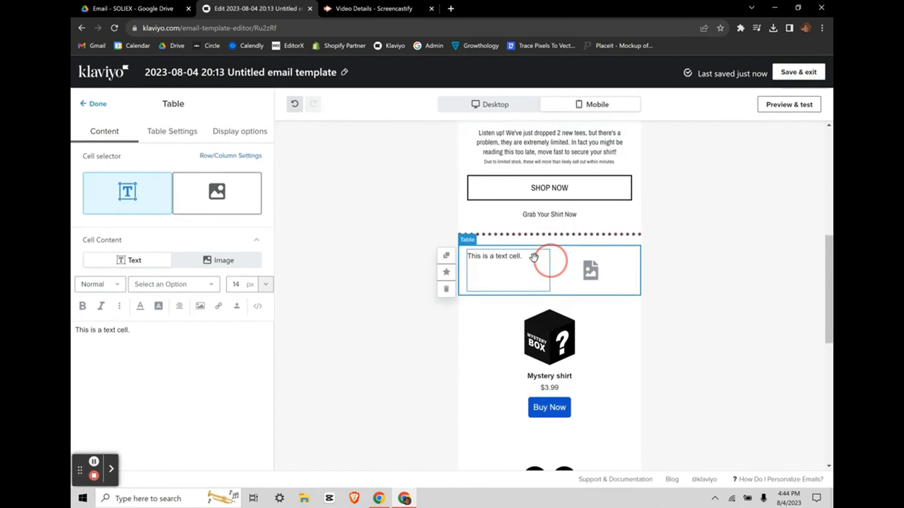
# Step: Configure the table with three columns and two rows, removing the extra third row
pyautogui.click(176, 139)
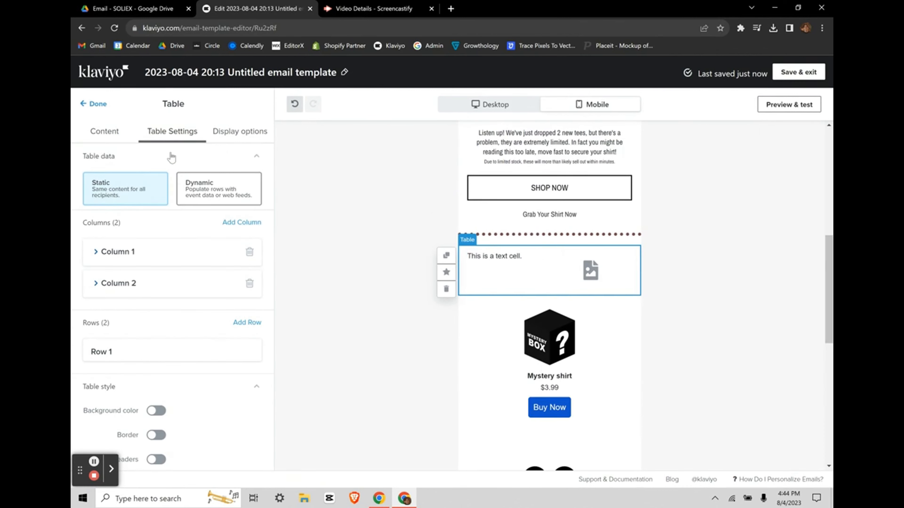
pyautogui.click(242, 223)
pyautogui.scroll(-2, 213, 299)
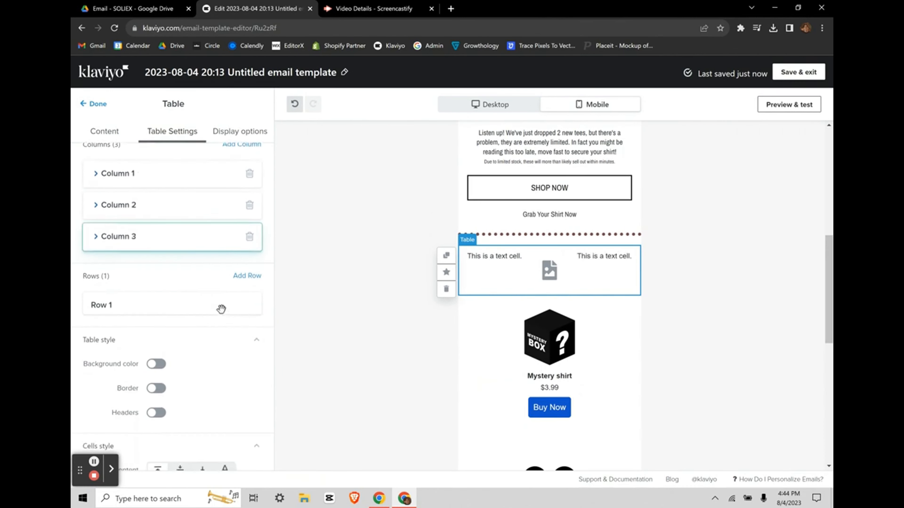
pyautogui.click(247, 277)
pyautogui.click(247, 279)
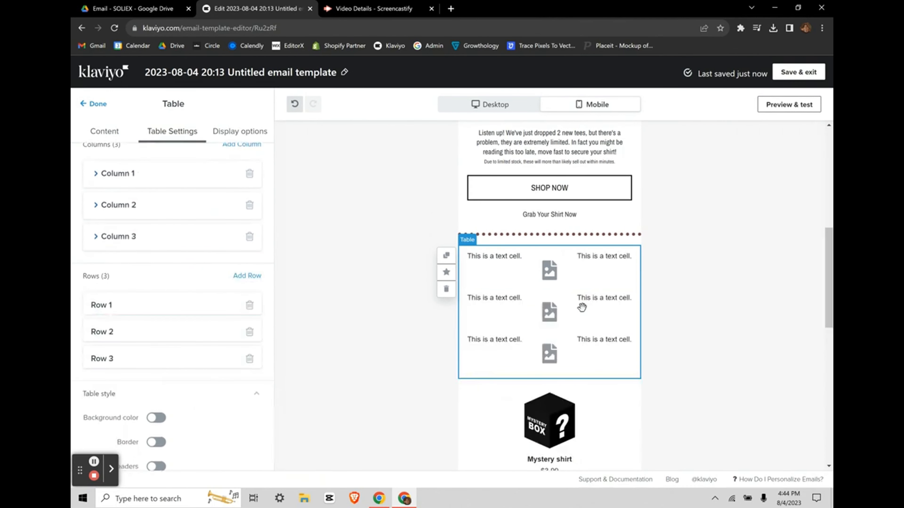
pyautogui.scroll(1, 167, 309)
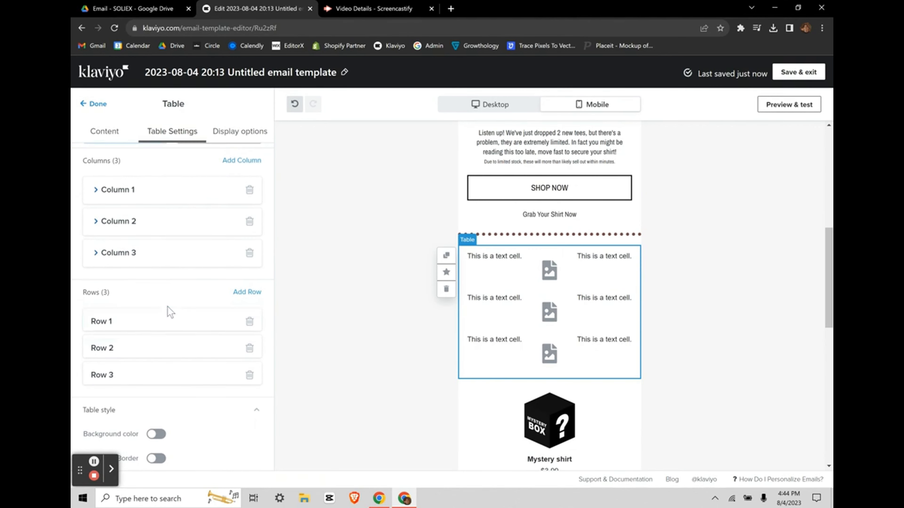
pyautogui.click(249, 252)
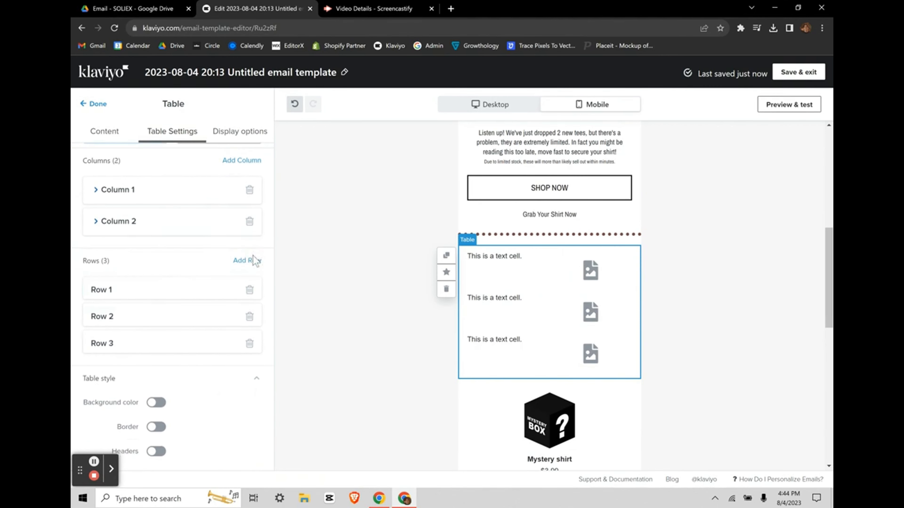
pyautogui.click(240, 161)
pyautogui.click(250, 374)
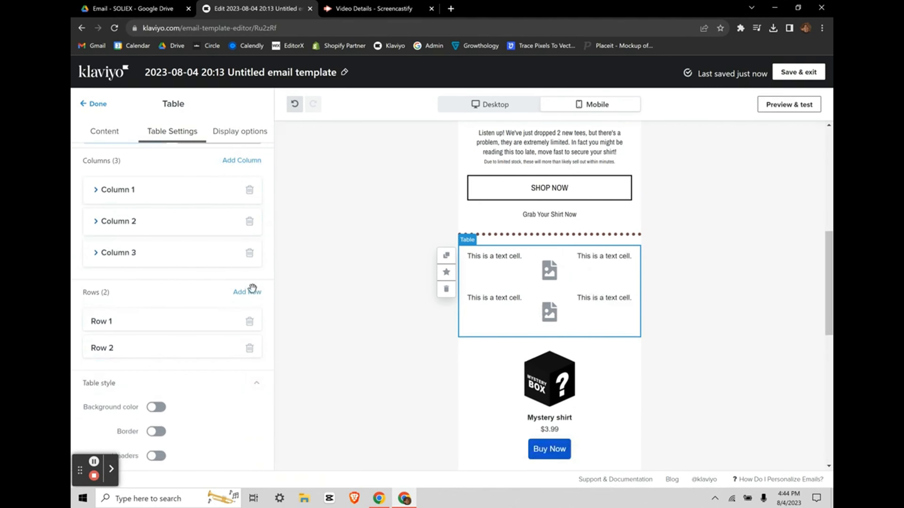
pyautogui.scroll(2, 172, 264)
pyautogui.click(110, 141)
# Step: Switch the table's top-row cells to images and the bottom-row cells to text
pyautogui.click(104, 205)
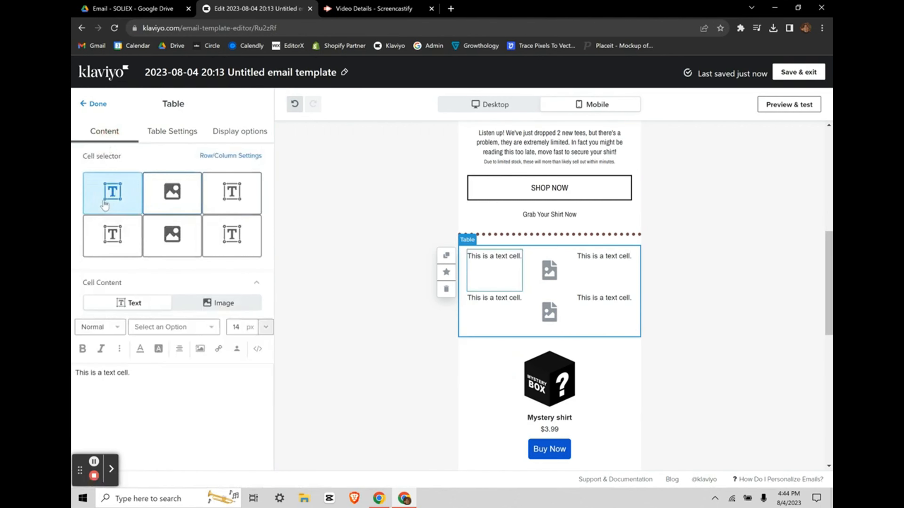
pyautogui.click(223, 303)
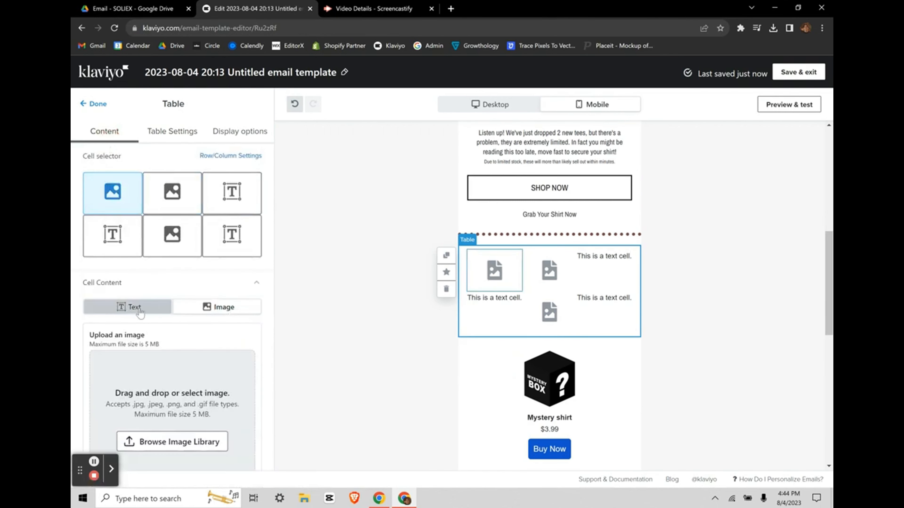
pyautogui.click(139, 303)
pyautogui.click(231, 192)
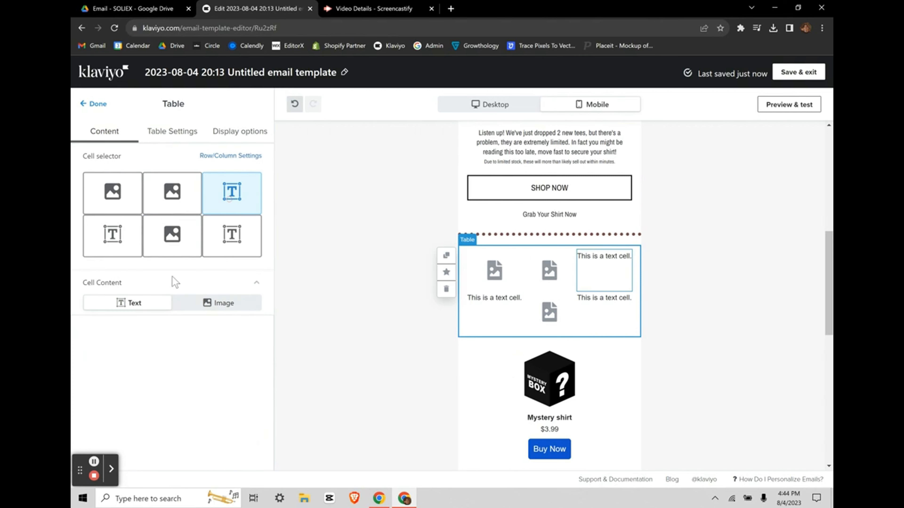
pyautogui.click(206, 307)
pyautogui.click(172, 235)
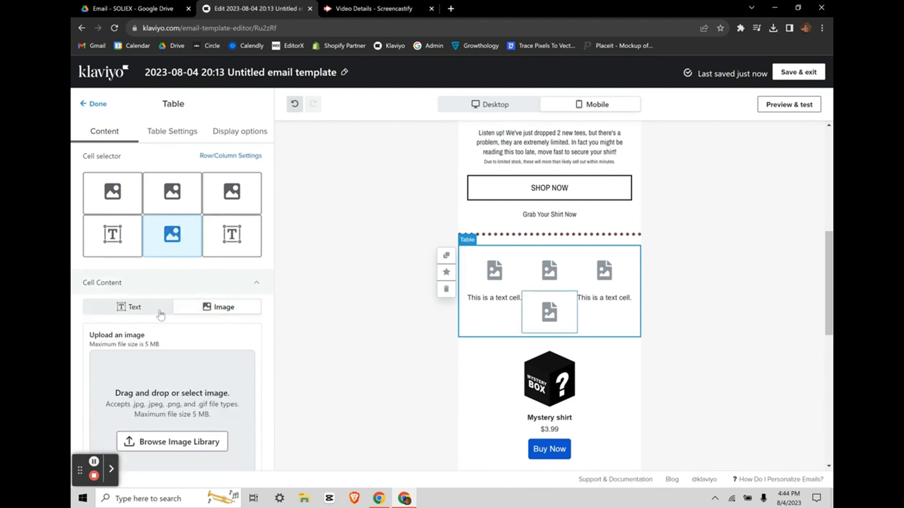
pyautogui.click(128, 307)
pyautogui.scroll(-5, 533, 346)
pyautogui.scroll(5, 532, 346)
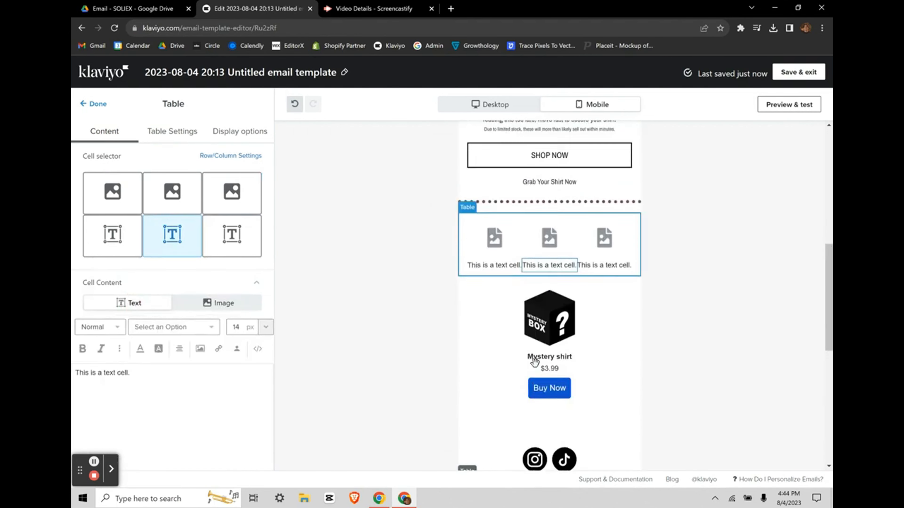
# Step: Open the image library for the top-left cell, close it unchosen, and finish the table
pyautogui.click(112, 193)
pyautogui.scroll(-1, 153, 335)
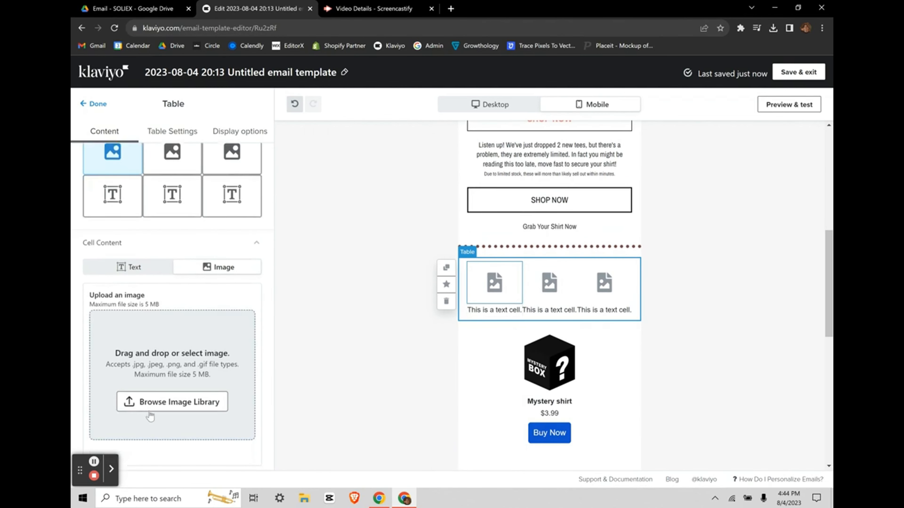
pyautogui.click(128, 402)
pyautogui.click(240, 182)
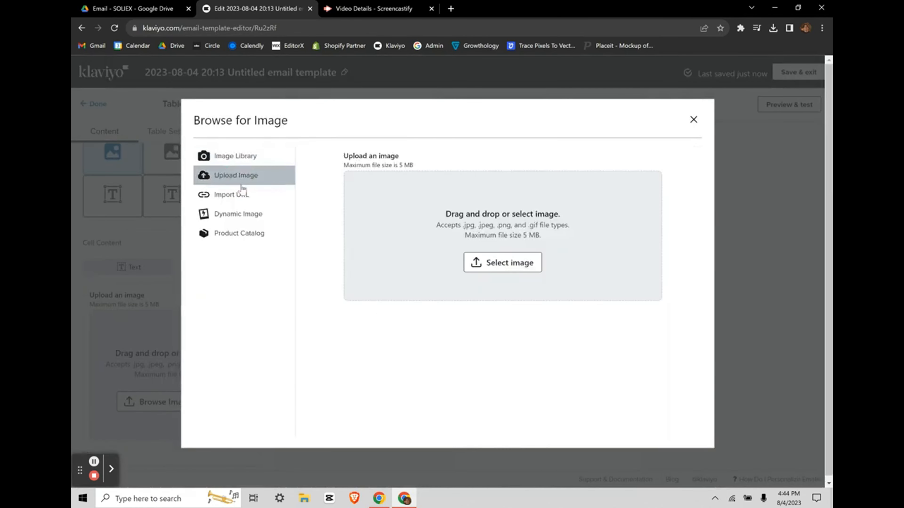
pyautogui.click(693, 120)
pyautogui.click(171, 203)
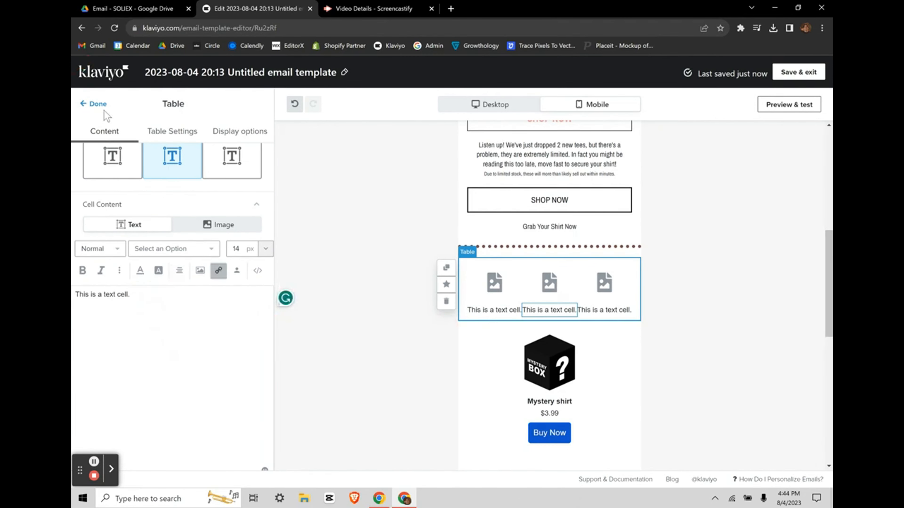
pyautogui.click(83, 107)
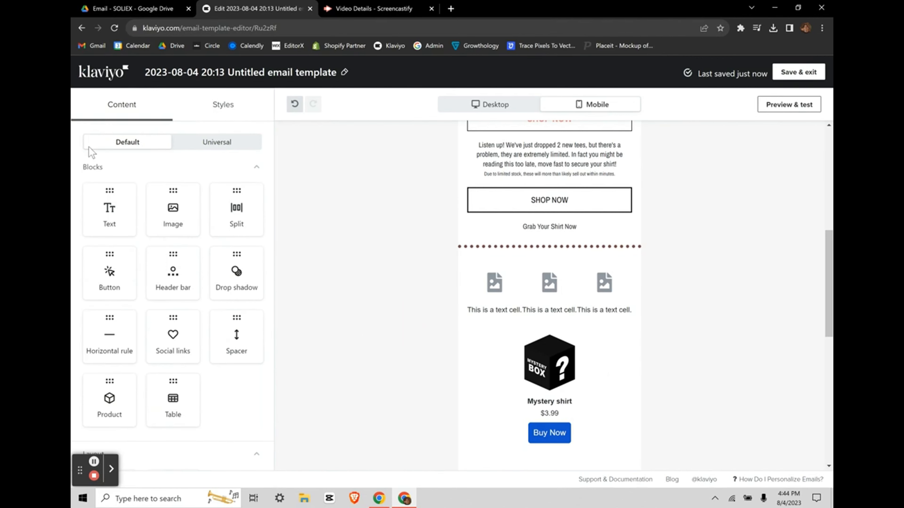
pyautogui.scroll(-2, 169, 306)
# Step: Drag in a Columns block, try two to four columns, then cancel the layout
pyautogui.moveTo(110, 426); pyautogui.dragTo(590, 240)
pyautogui.click(409, 184)
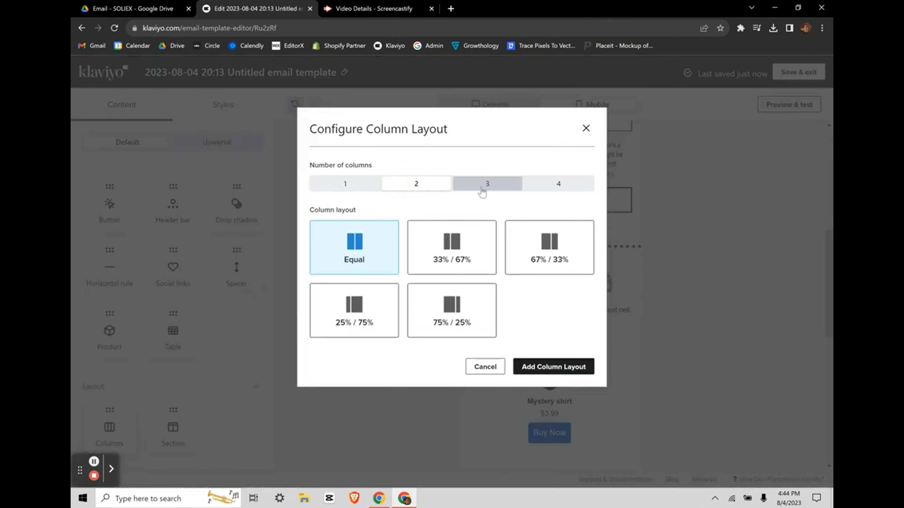
pyautogui.click(490, 184)
pyautogui.click(530, 187)
pyautogui.click(585, 129)
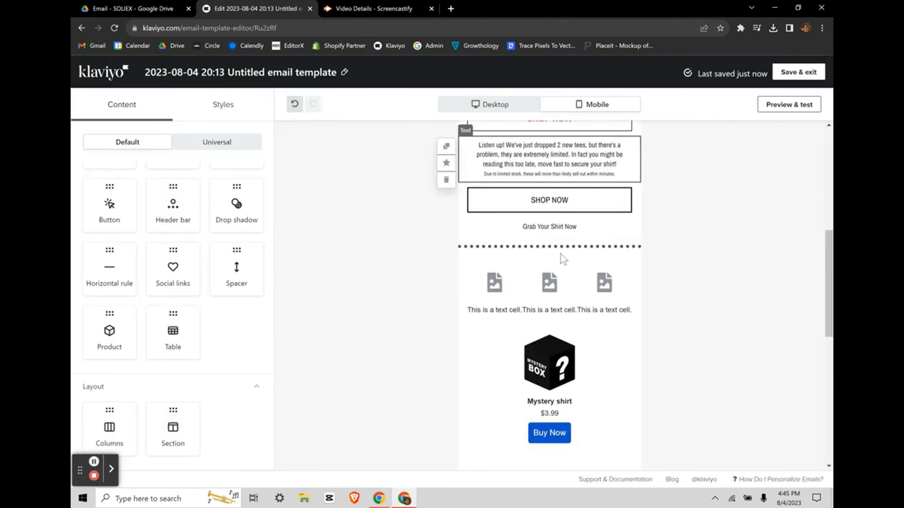
# Step: Select the SHOP NOW button below the tee photos to show its link and border settings
pyautogui.scroll(-10, 519, 307)
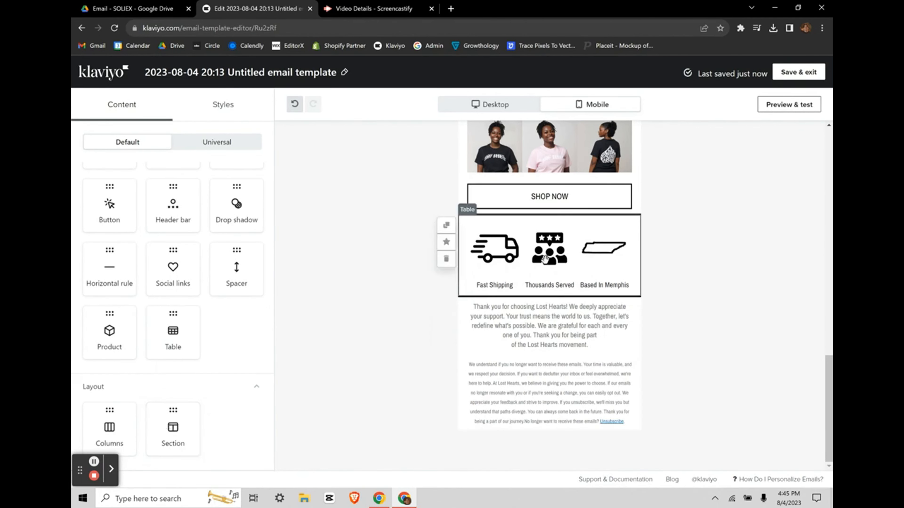
pyautogui.scroll(1, 545, 260)
pyautogui.scroll(2, 230, 340)
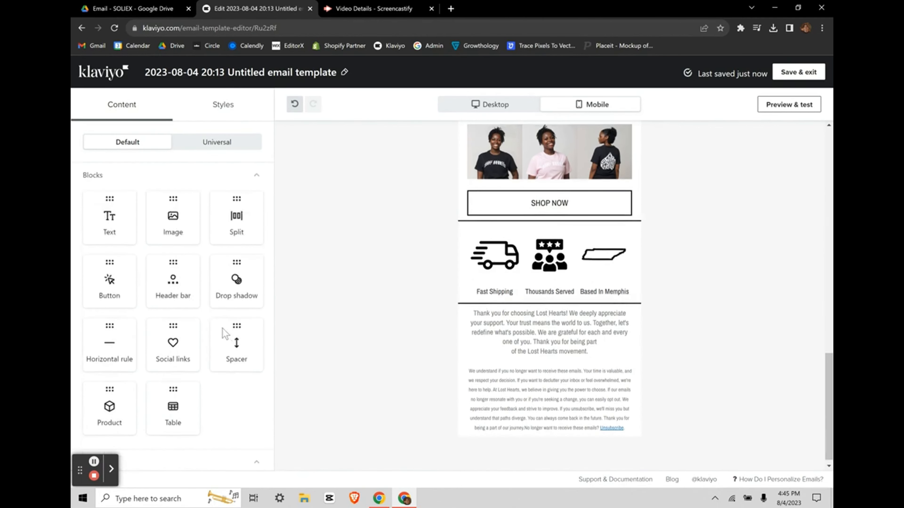
pyautogui.scroll(2, 399, 238)
pyautogui.scroll(1, 547, 271)
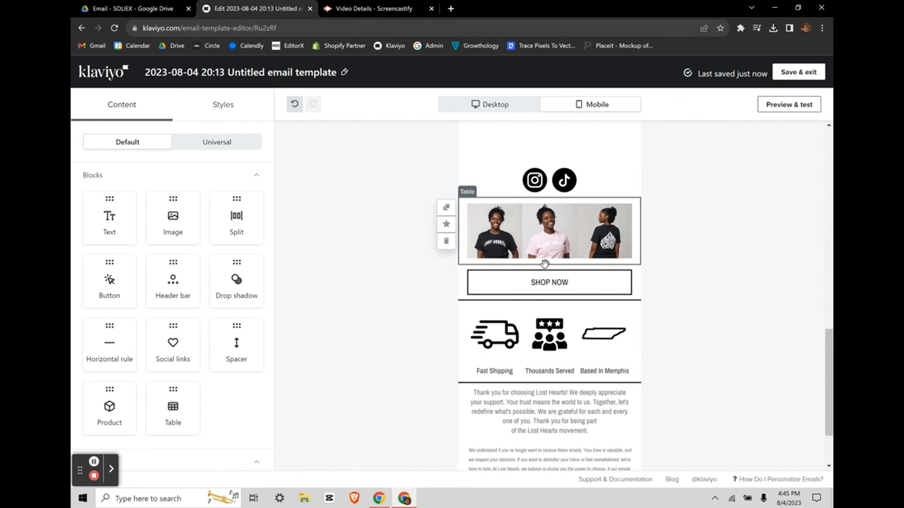
pyautogui.click(465, 280)
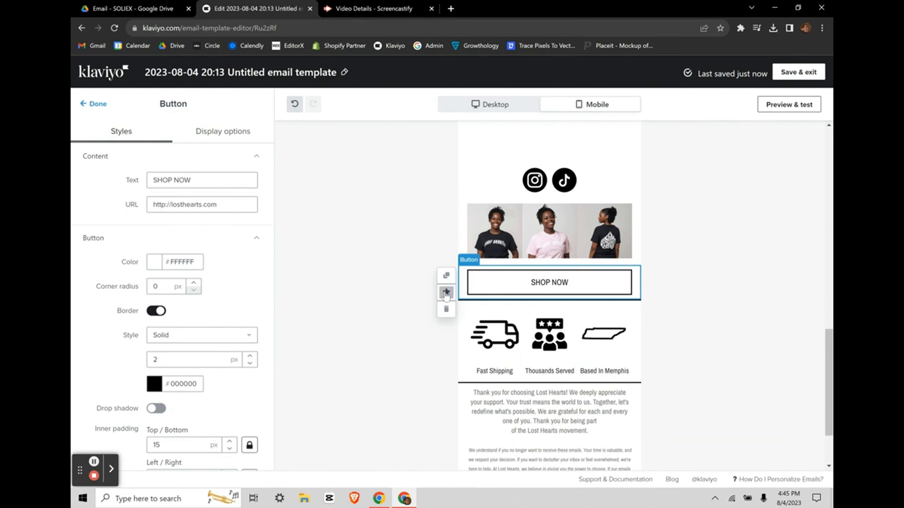
# Step: Save the SHOP NOW button as a universal block named 'button'
pyautogui.click(446, 292)
pyautogui.doubleClick(356, 214)
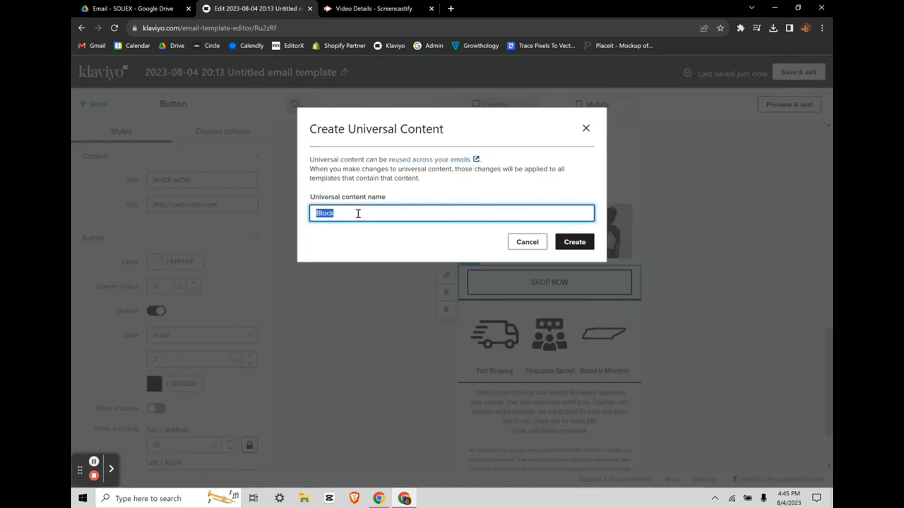
pyautogui.write('button')
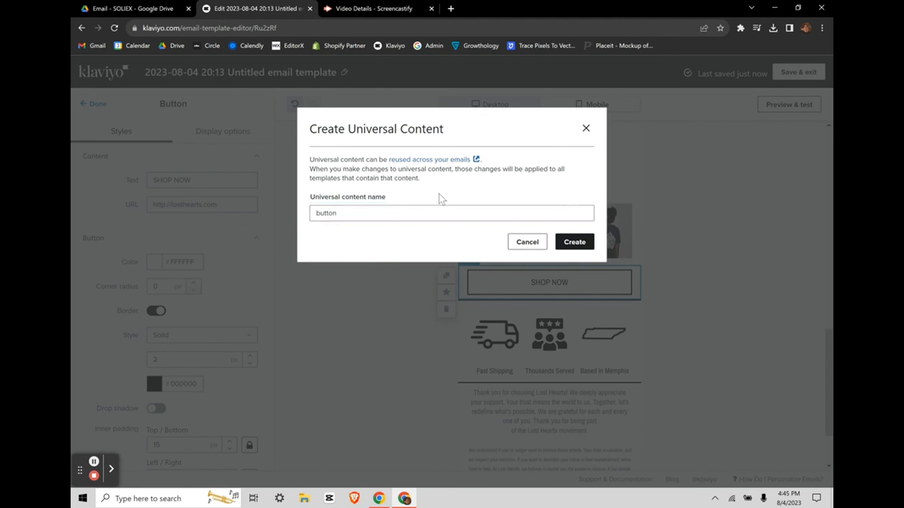
pyautogui.click(567, 241)
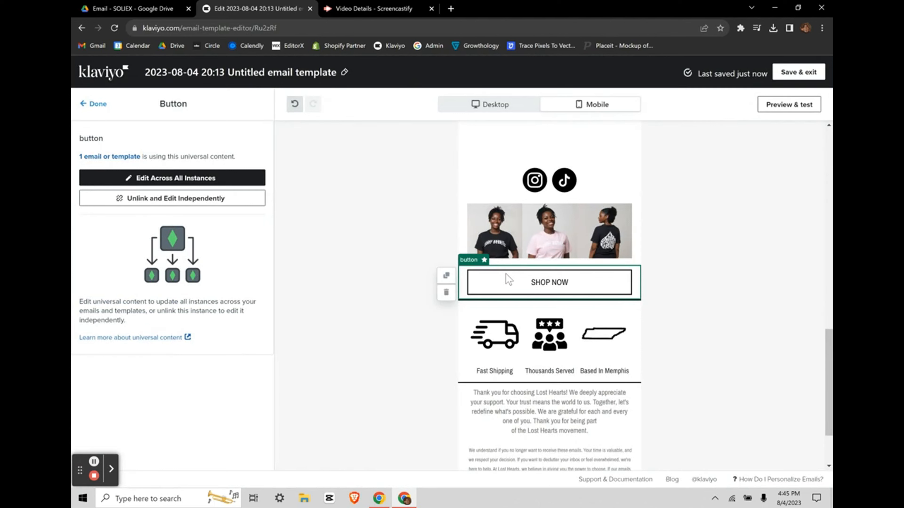
pyautogui.click(84, 106)
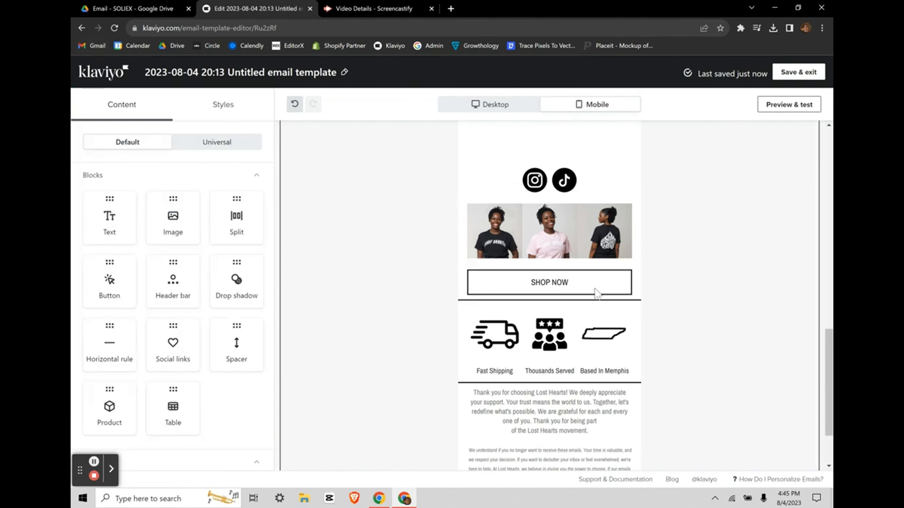
# Step: Place the saved button block below the first and unlink the lower copy to edit independently
pyautogui.click(200, 144)
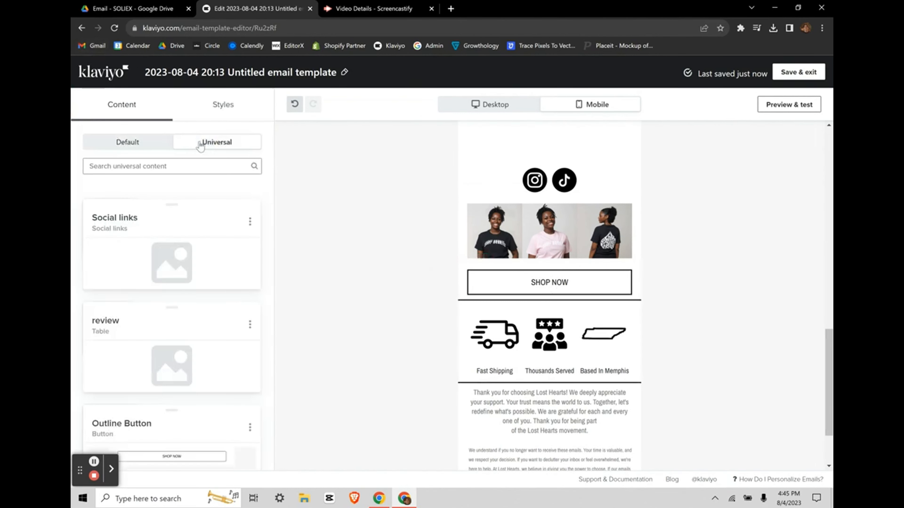
pyautogui.scroll(-10, 153, 302)
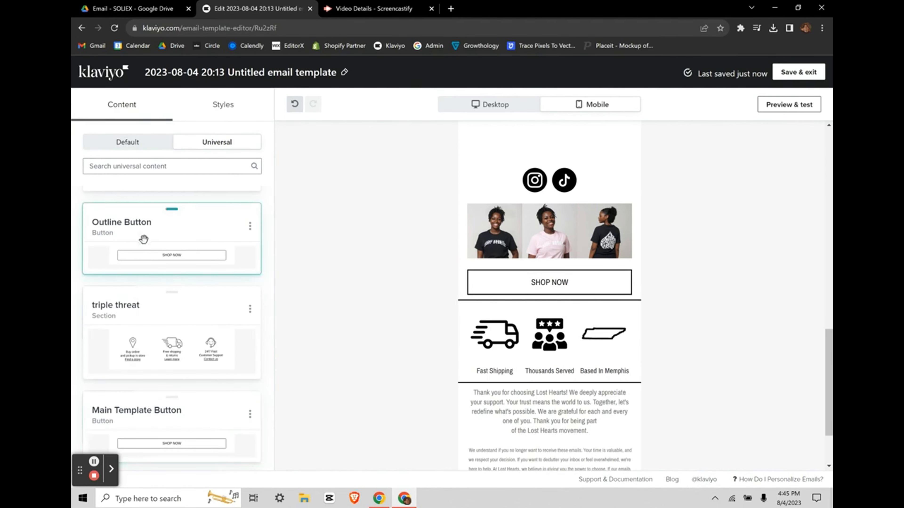
pyautogui.moveTo(143, 401)
pyautogui.mouseDown()
pyautogui.moveTo(530, 306)
pyautogui.moveTo(524, 325)
pyautogui.mouseUp()
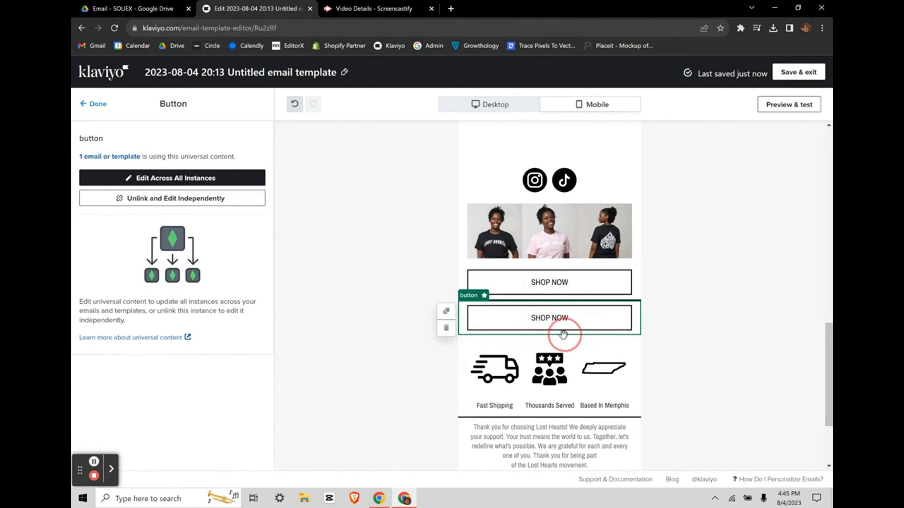
pyautogui.click(168, 200)
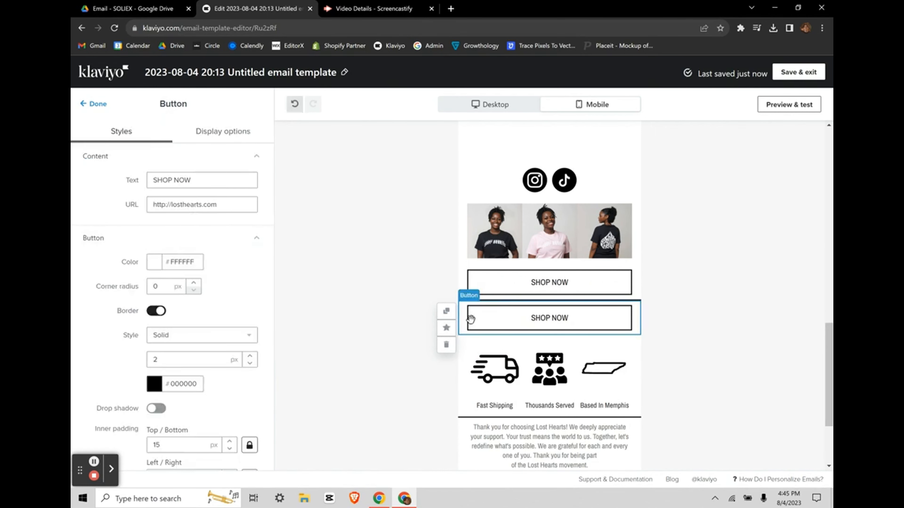
pyautogui.click(495, 294)
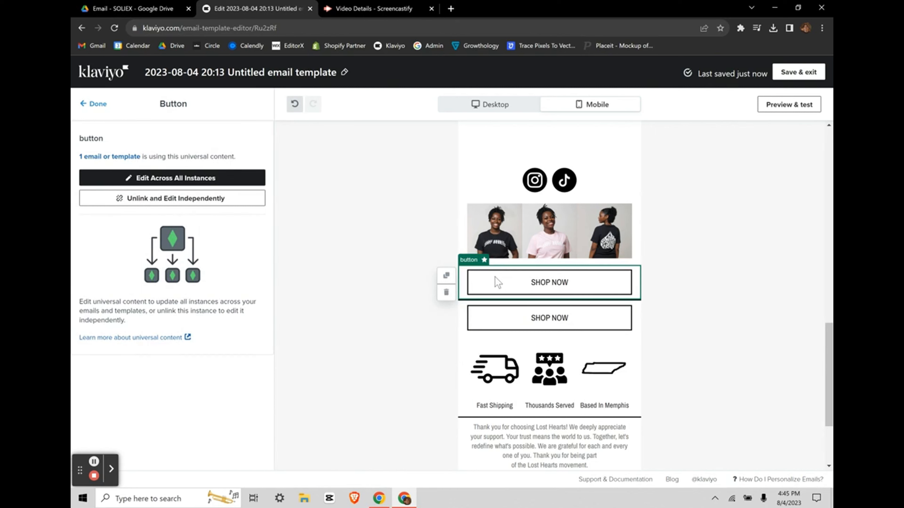
pyautogui.click(92, 106)
# Step: List the saved universal blocks, including Outline Button, in the Content panel
pyautogui.scroll(-2, 171, 249)
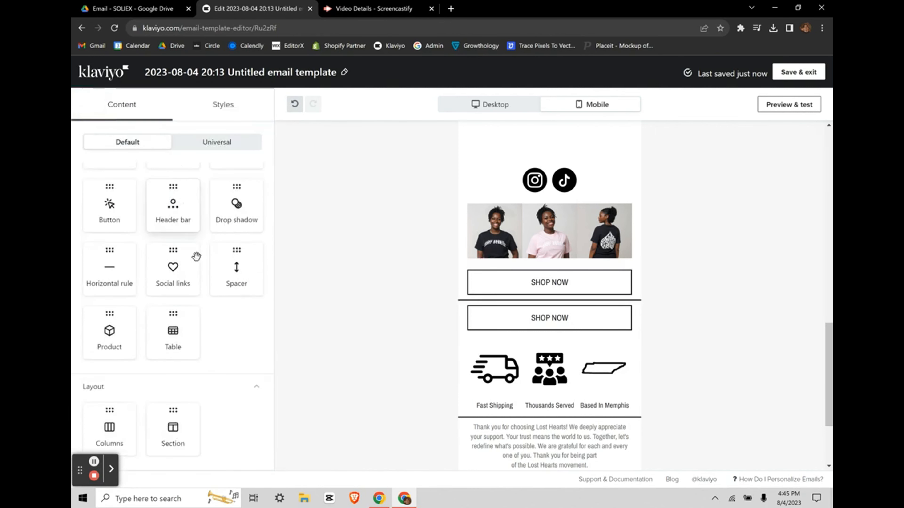
pyautogui.click(211, 142)
pyautogui.scroll(-5, 180, 281)
pyautogui.scroll(5, 180, 280)
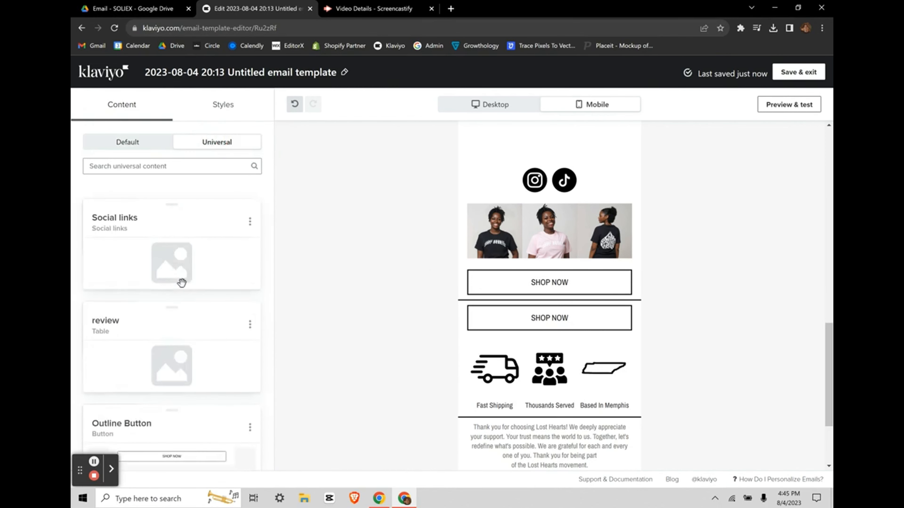
# Step: Set the email's content background colour to coral #FF5656
pyautogui.click(222, 115)
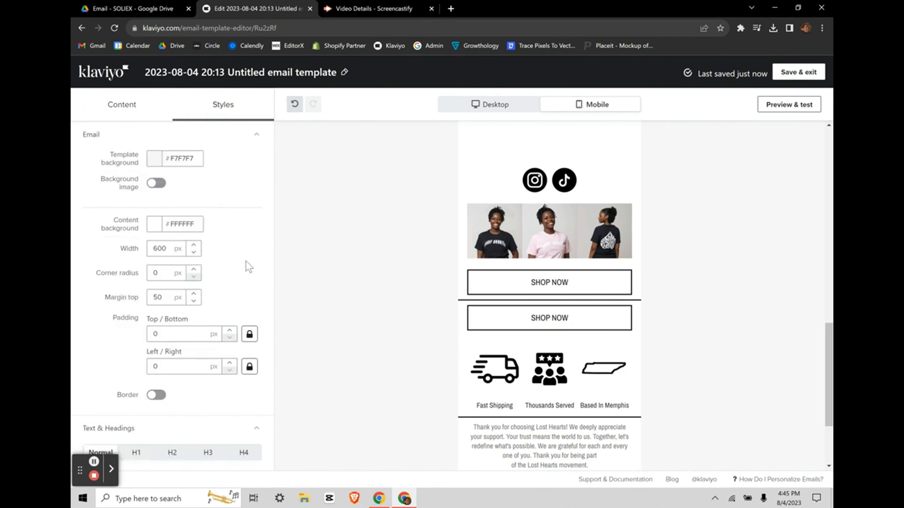
pyautogui.scroll(5, 537, 267)
pyautogui.scroll(2, 536, 267)
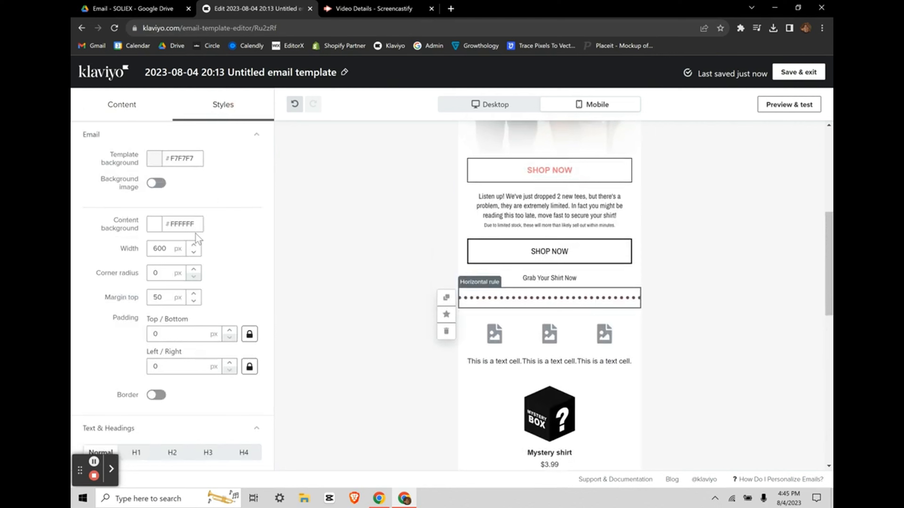
pyautogui.click(154, 224)
pyautogui.moveTo(167, 283); pyautogui.dragTo(141, 371)
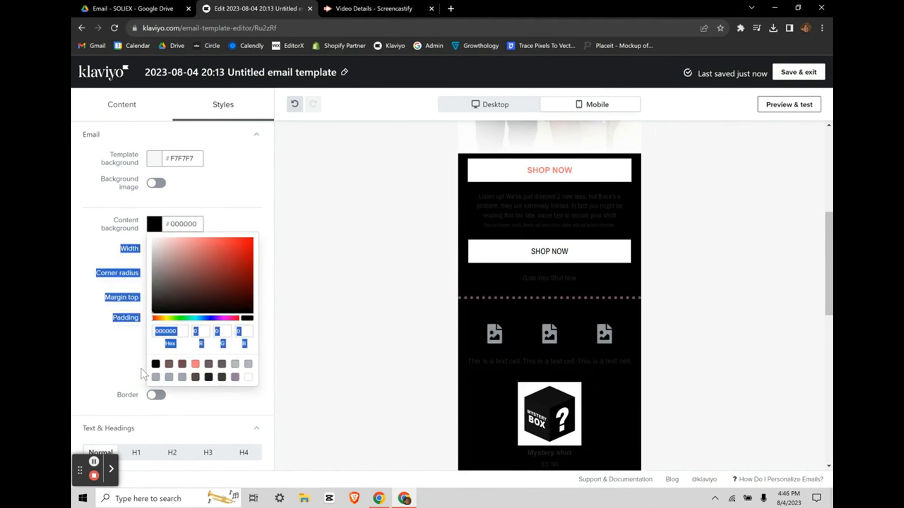
pyautogui.click(162, 279)
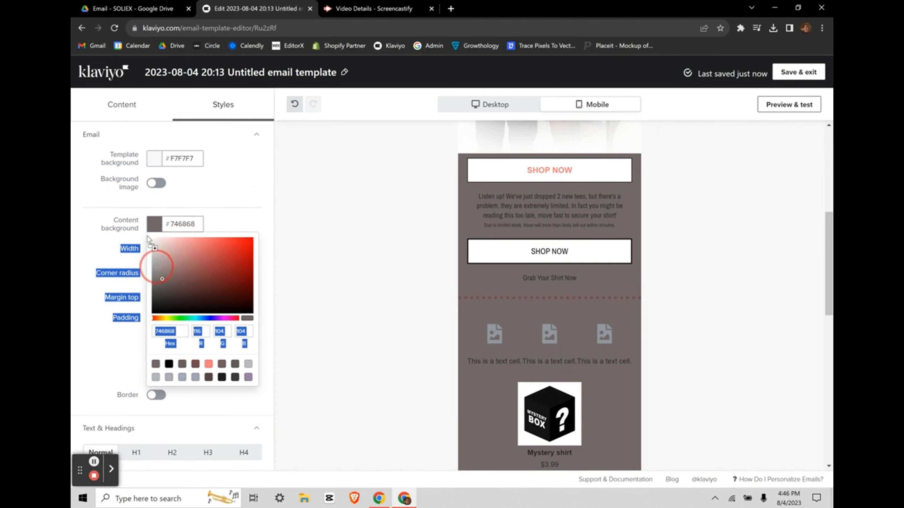
pyautogui.click(155, 262)
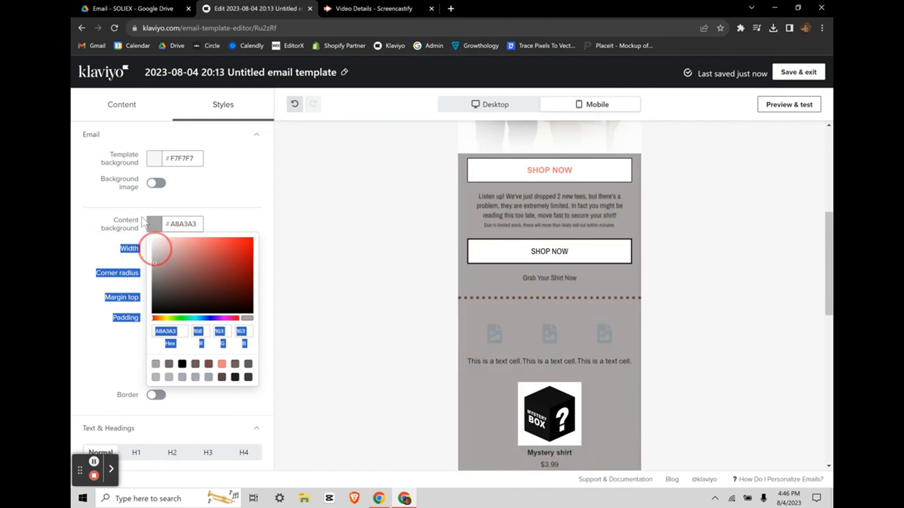
pyautogui.moveTo(158, 248); pyautogui.dragTo(220, 208)
pyautogui.scroll(-15, 222, 335)
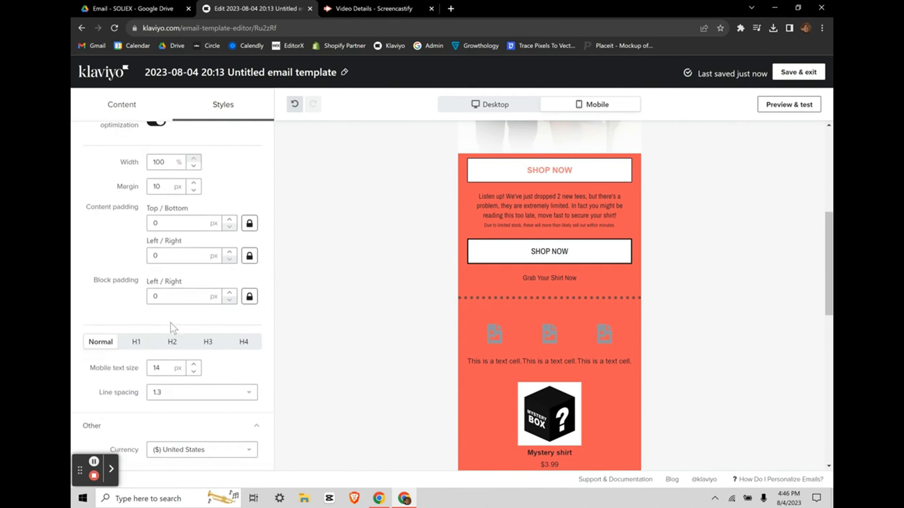
pyautogui.scroll(15, 171, 324)
pyautogui.click(123, 104)
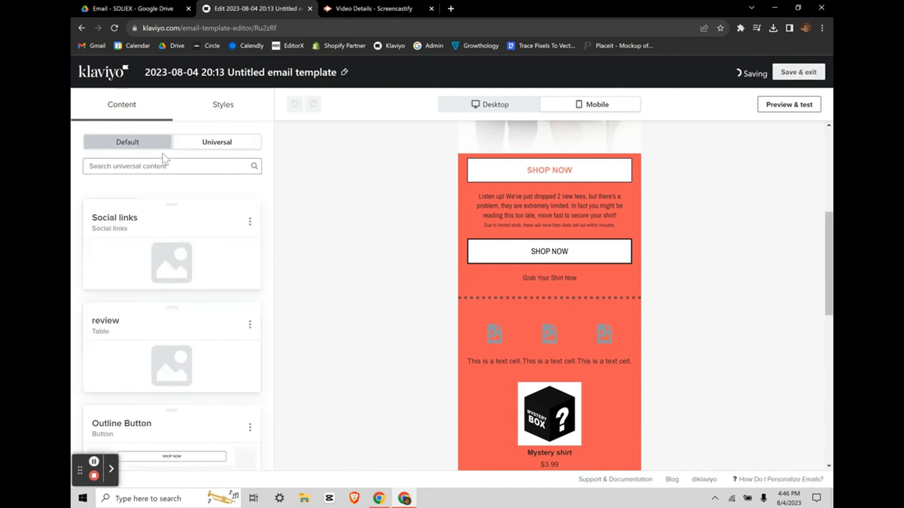
# Step: Set the template background colour to bright red #FF0000
pyautogui.click(211, 106)
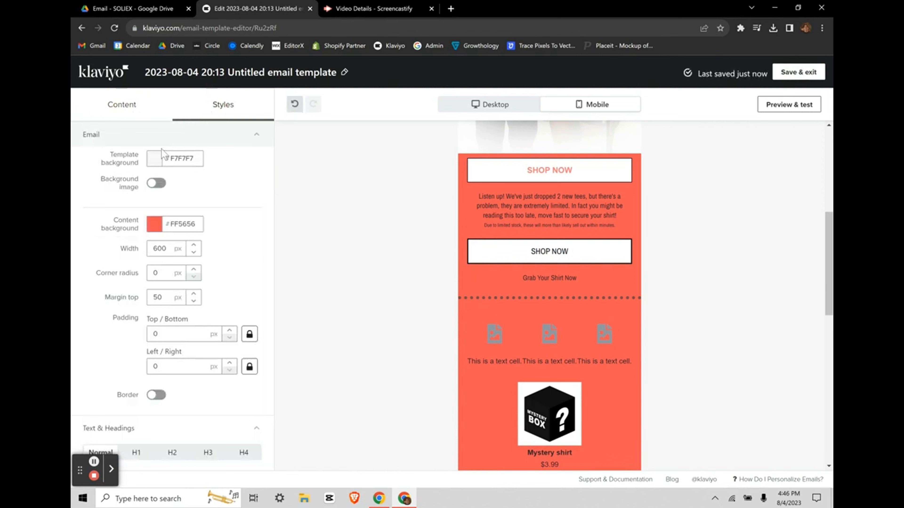
pyautogui.click(155, 158)
pyautogui.click(167, 209)
pyautogui.moveTo(275, 188); pyautogui.dragTo(280, 180)
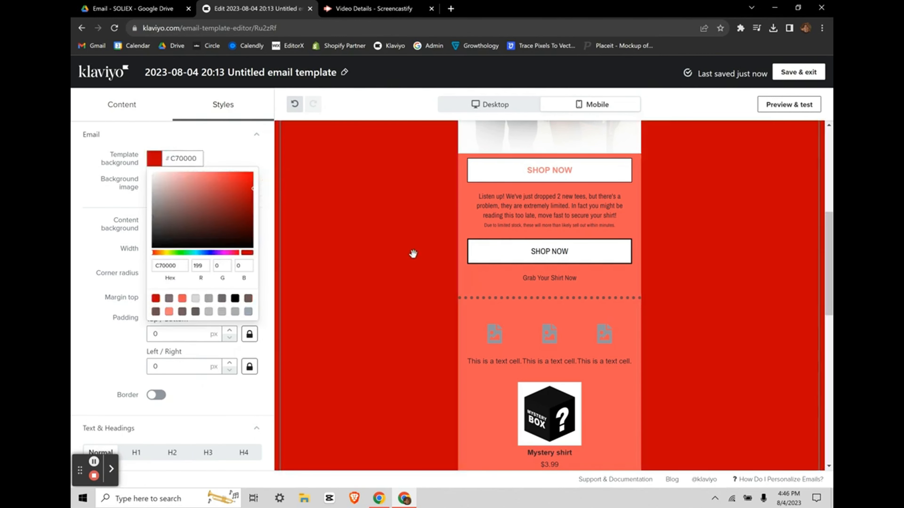
pyautogui.moveTo(413, 41); pyautogui.dragTo(453, 14)
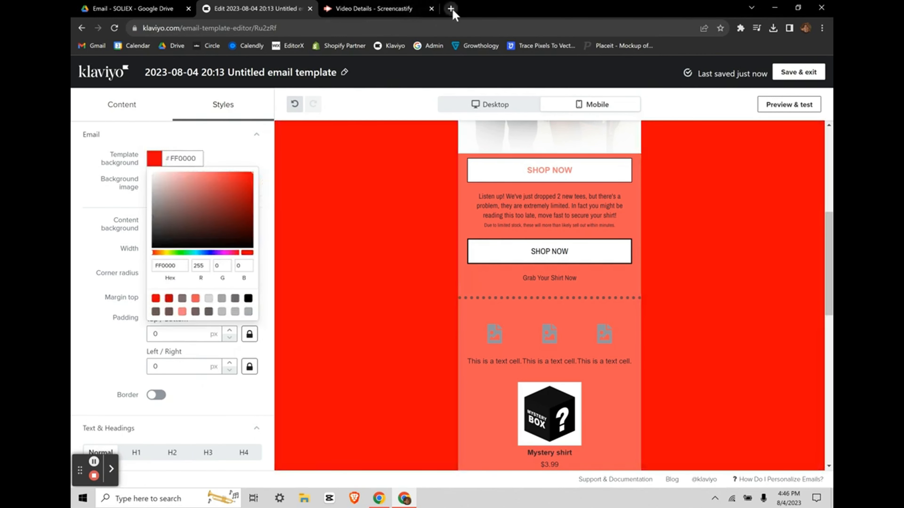
# Step: Load Gmail in a new browser tab
pyautogui.click(451, 10)
pyautogui.write('gmail.com')
pyautogui.press('Return')
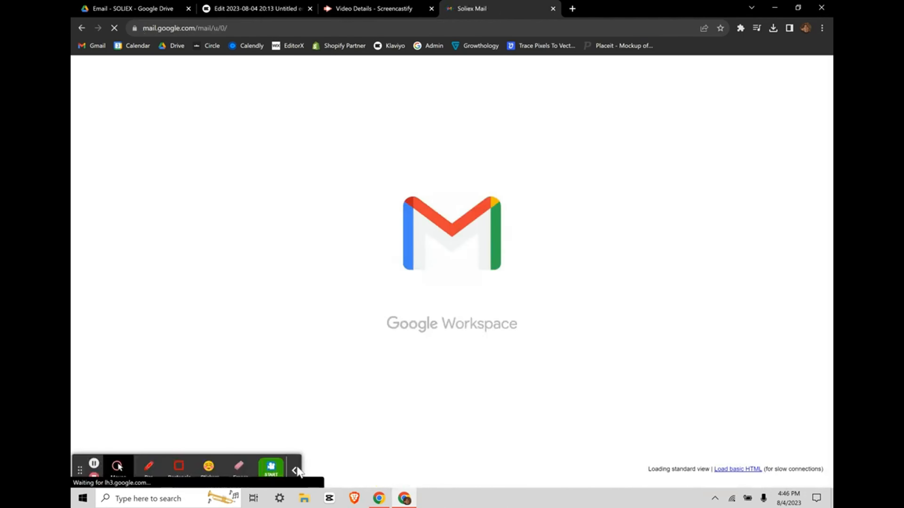
# Step: Read the Back to School Sale Is Live email in Gmail for reference
pyautogui.click(296, 471)
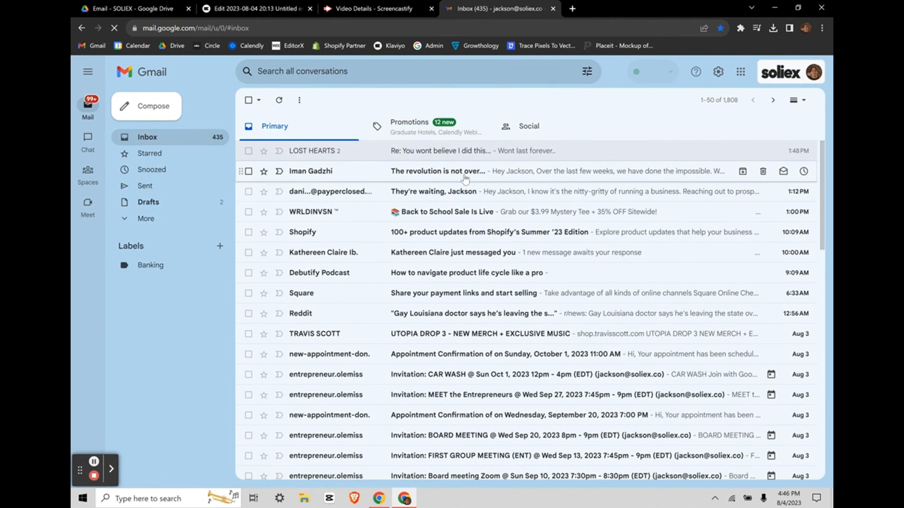
pyautogui.click(505, 212)
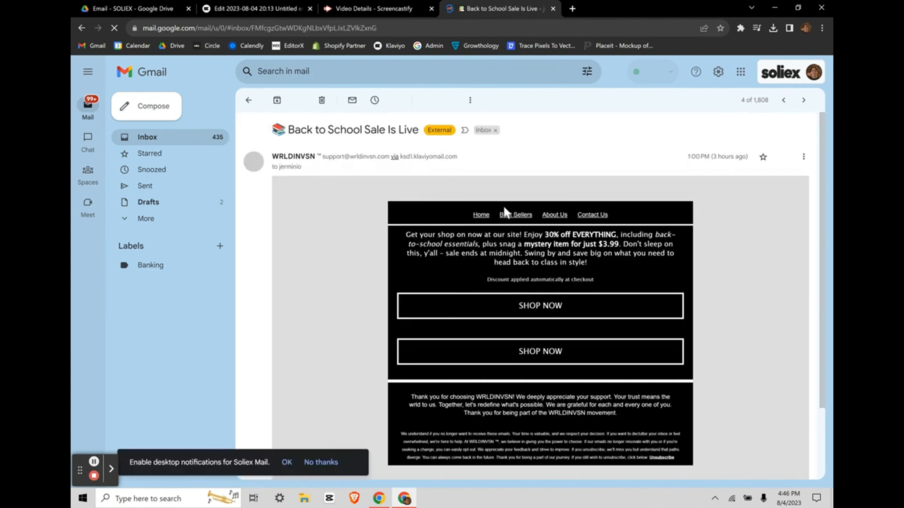
pyautogui.scroll(-8, 766, 212)
pyautogui.scroll(-6, 751, 340)
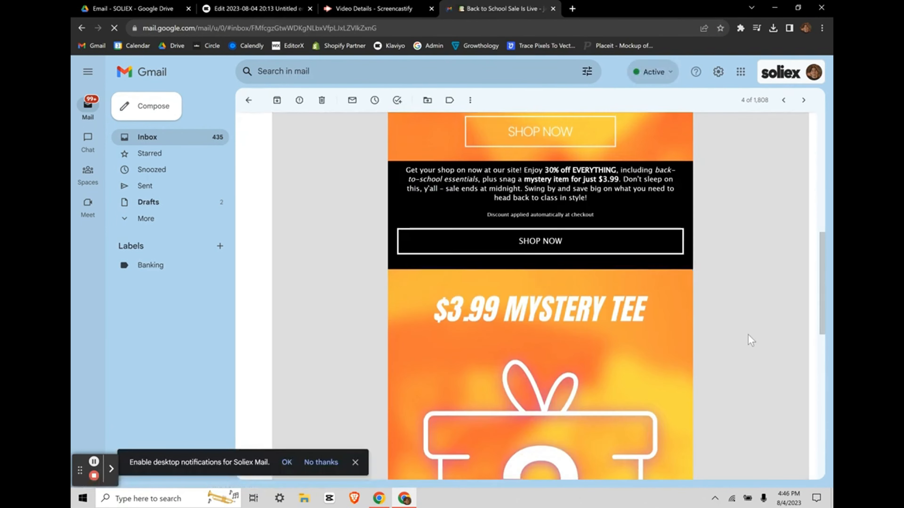
pyautogui.scroll(14, 734, 285)
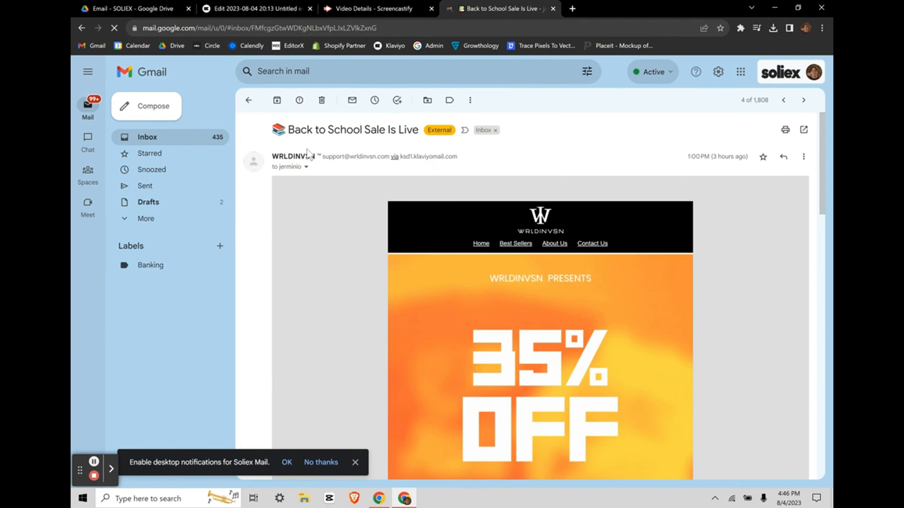
# Step: Return to the Klaviyo editor, where the template background is set to #000000
pyautogui.click(370, 9)
pyautogui.click(266, 5)
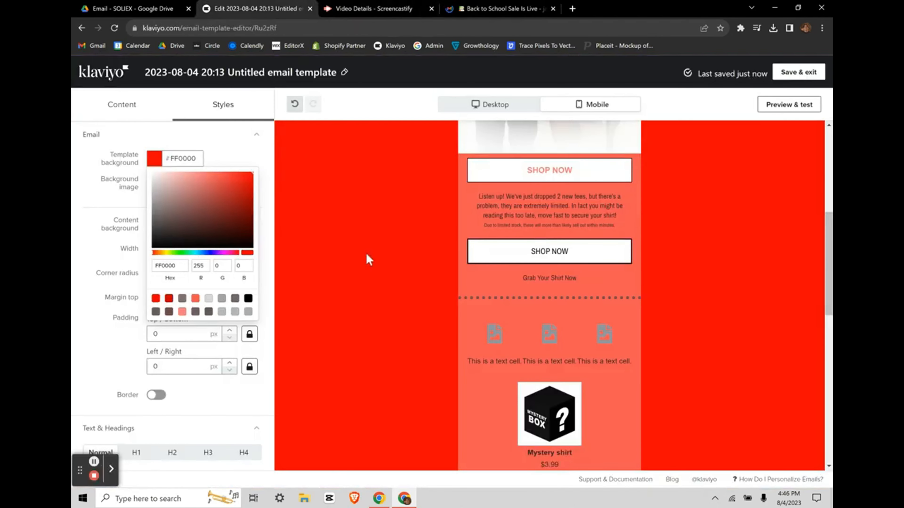
pyautogui.click(507, 9)
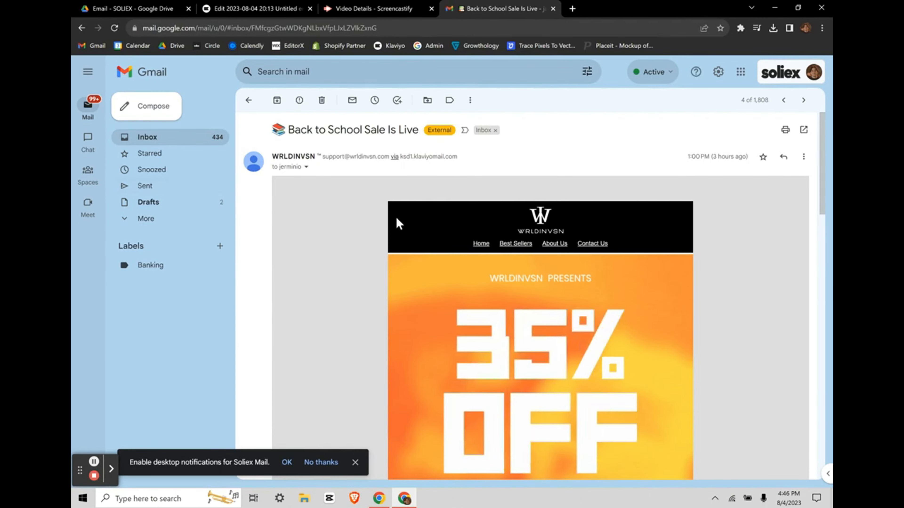
pyautogui.click(344, 6)
pyautogui.click(234, 6)
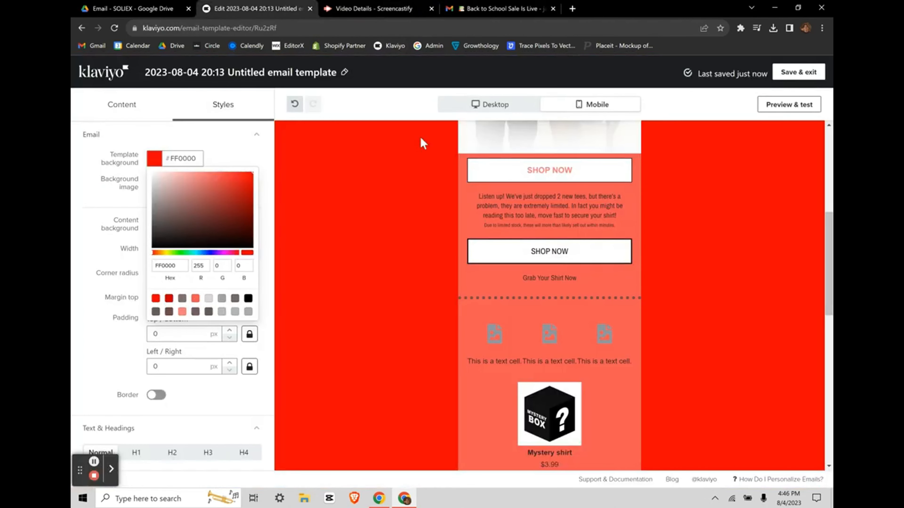
pyautogui.scroll(6, 428, 213)
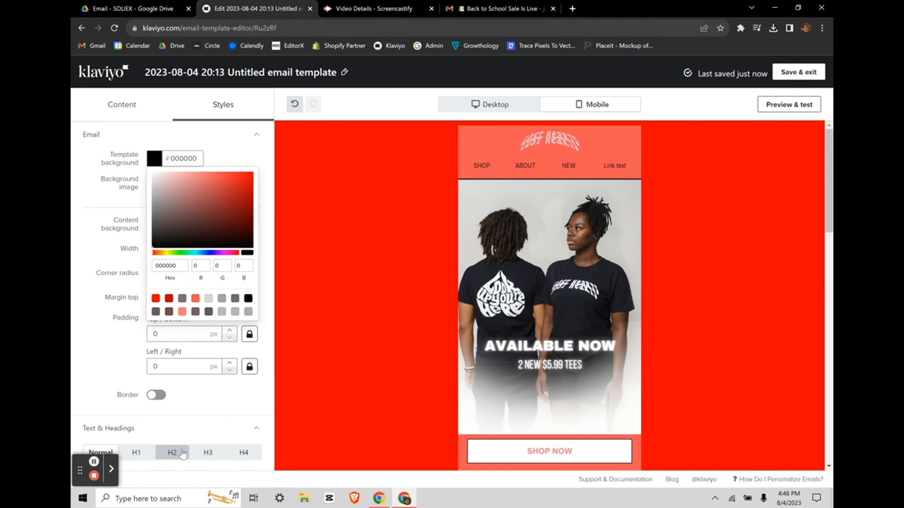
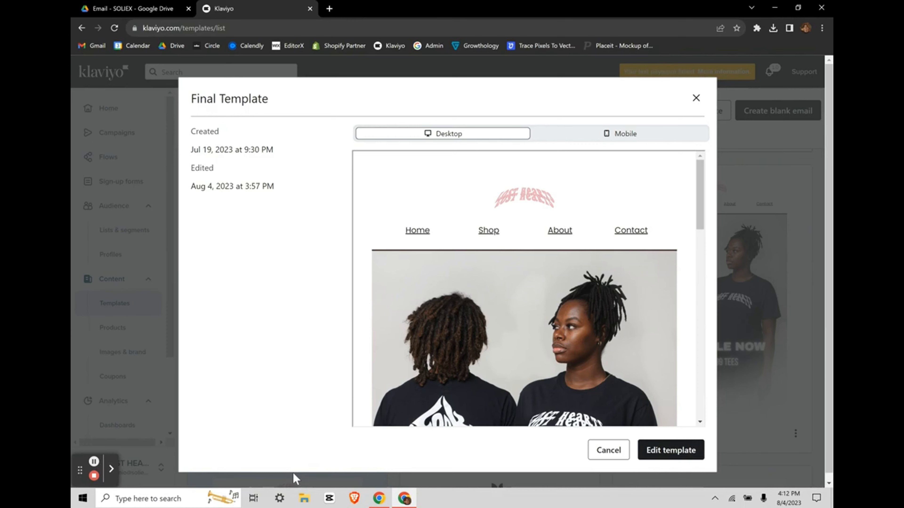
# Step: Look over the Final Template preview down to the unsubscribe footer, then close it
pyautogui.scroll(-10, 556, 302)
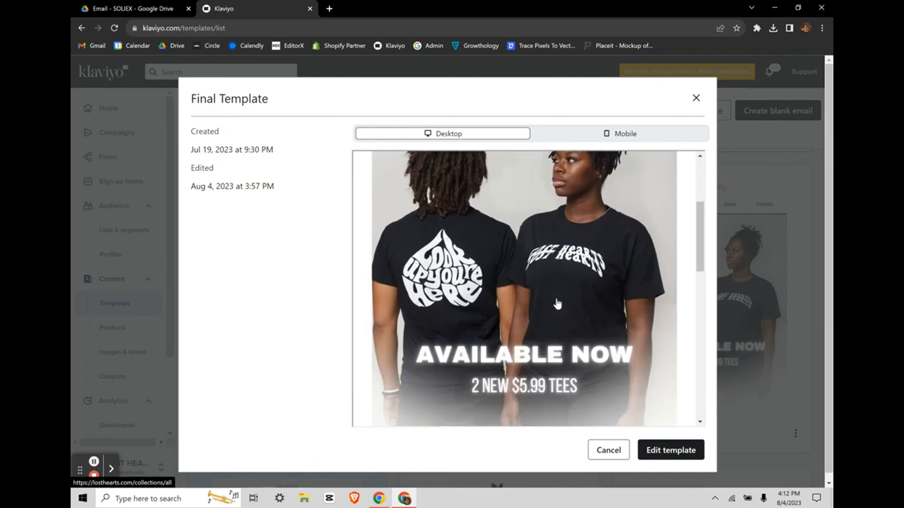
pyautogui.scroll(-10, 556, 303)
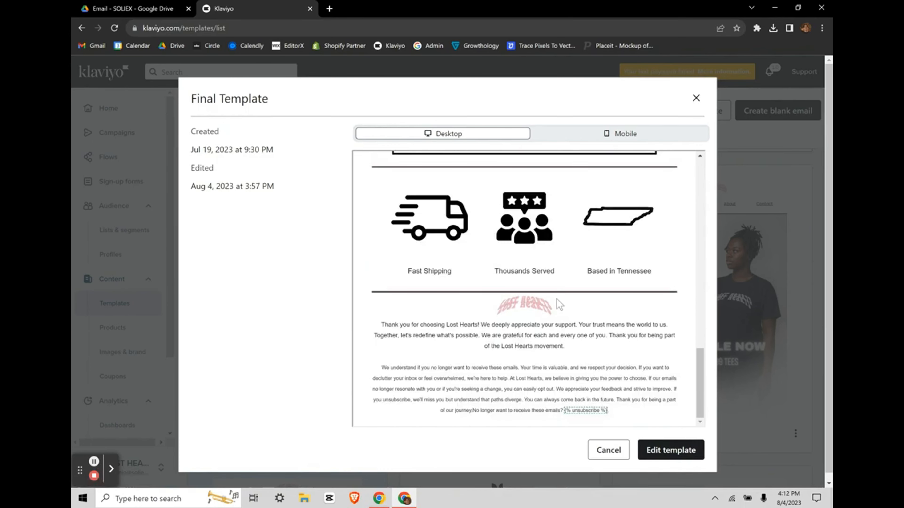
pyautogui.scroll(20, 557, 303)
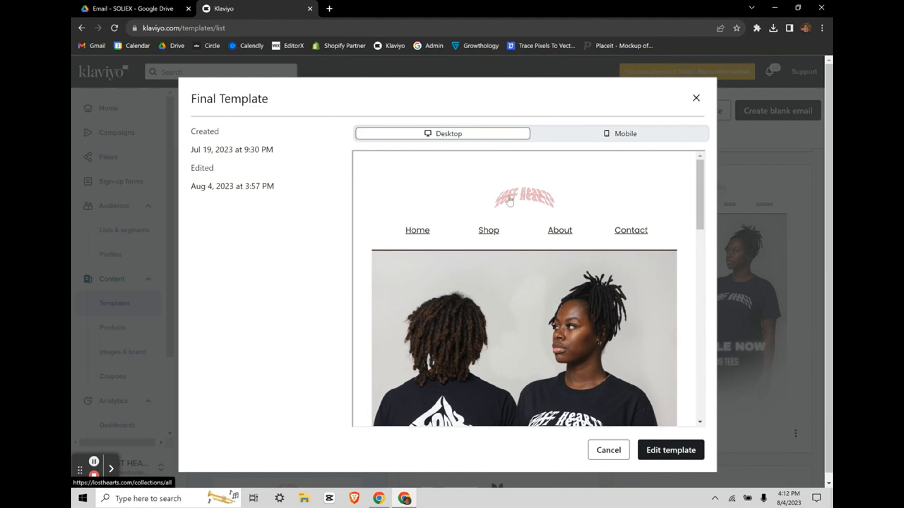
pyautogui.scroll(-2, 480, 242)
pyautogui.scroll(-4, 604, 253)
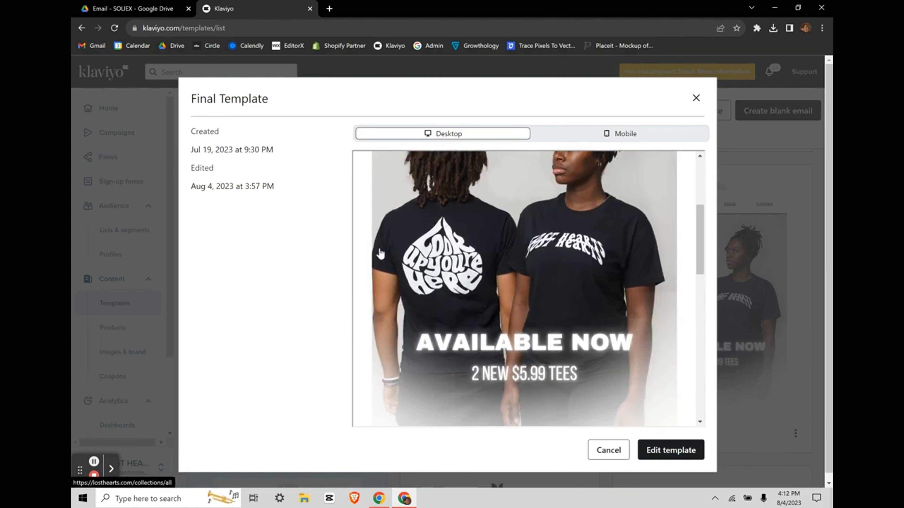
pyautogui.scroll(-8, 508, 322)
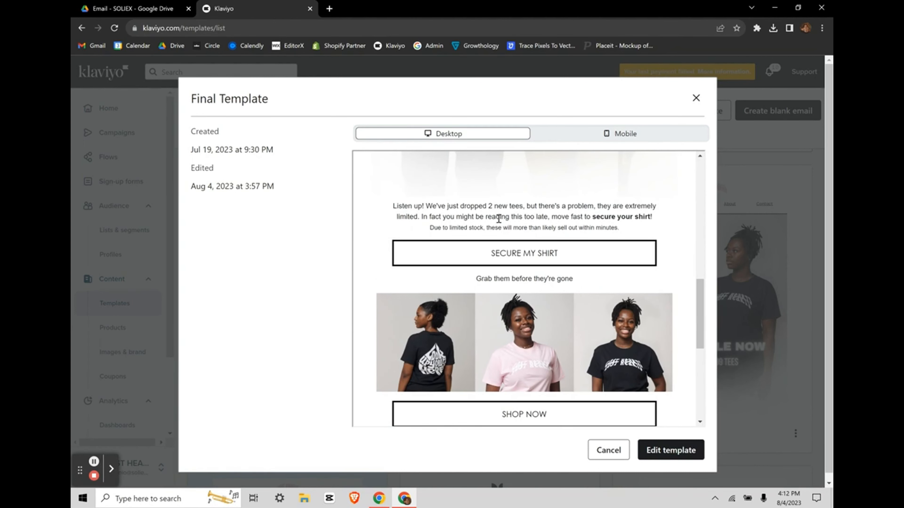
pyautogui.scroll(-2, 488, 304)
pyautogui.scroll(-3, 463, 284)
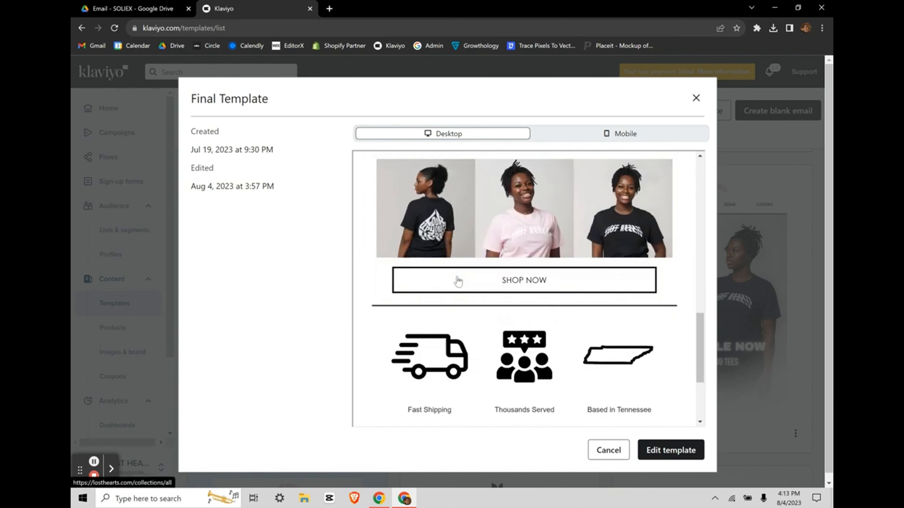
pyautogui.scroll(-2, 517, 265)
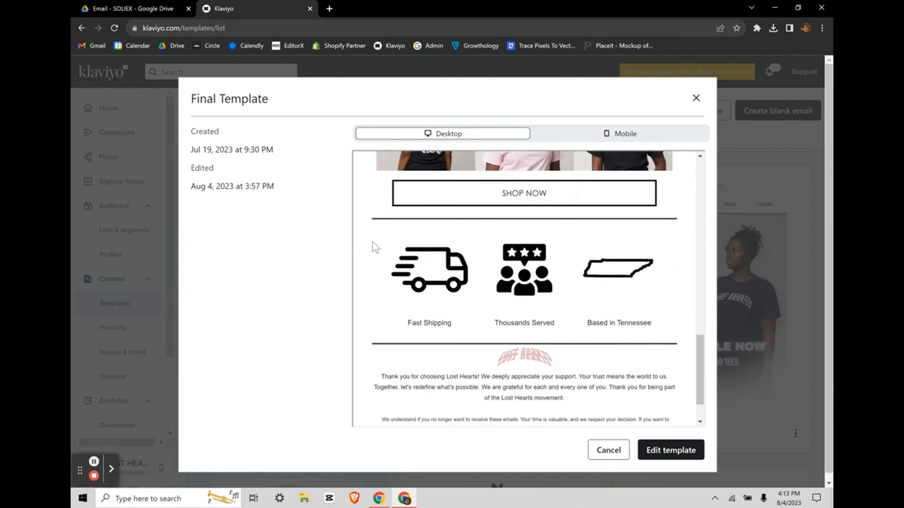
pyautogui.moveTo(374, 244); pyautogui.dragTo(650, 300)
pyautogui.click(665, 325)
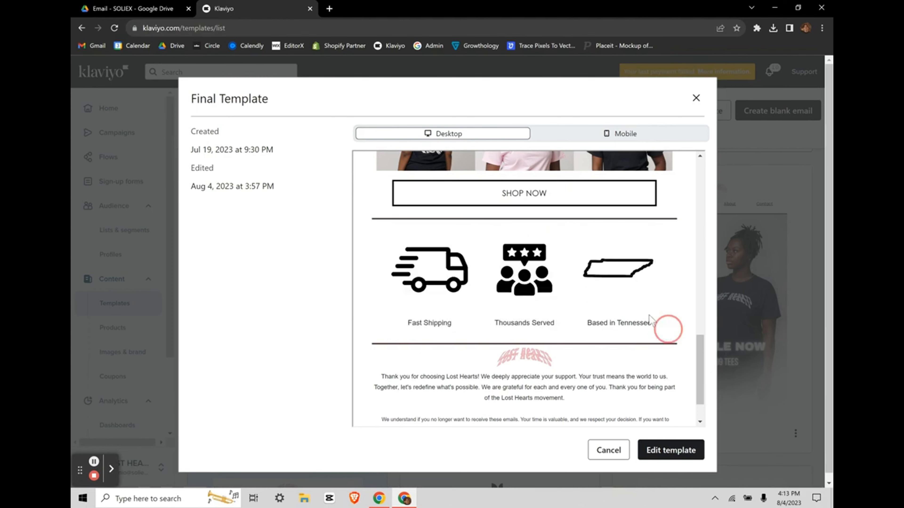
pyautogui.scroll(-2, 490, 268)
pyautogui.moveTo(375, 316); pyautogui.dragTo(583, 347)
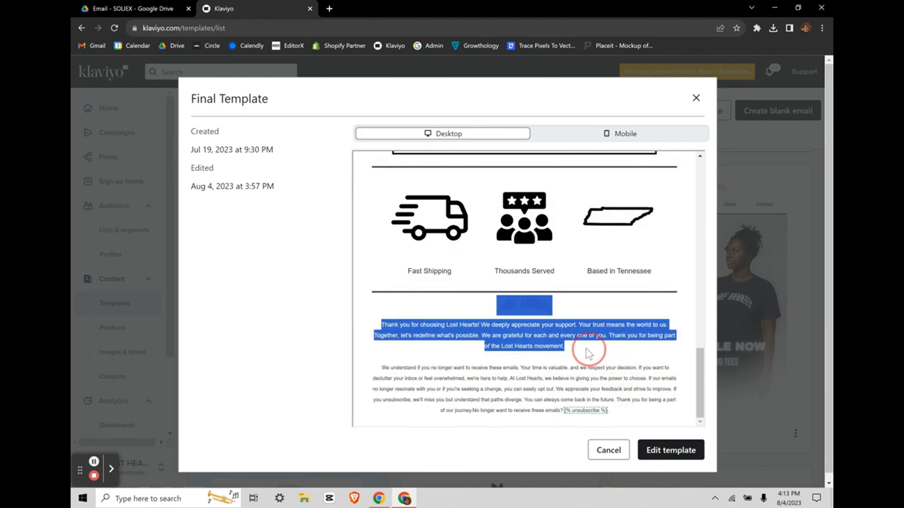
pyautogui.moveTo(374, 388); pyautogui.dragTo(623, 389)
pyautogui.click(625, 396)
pyautogui.scroll(15, 587, 320)
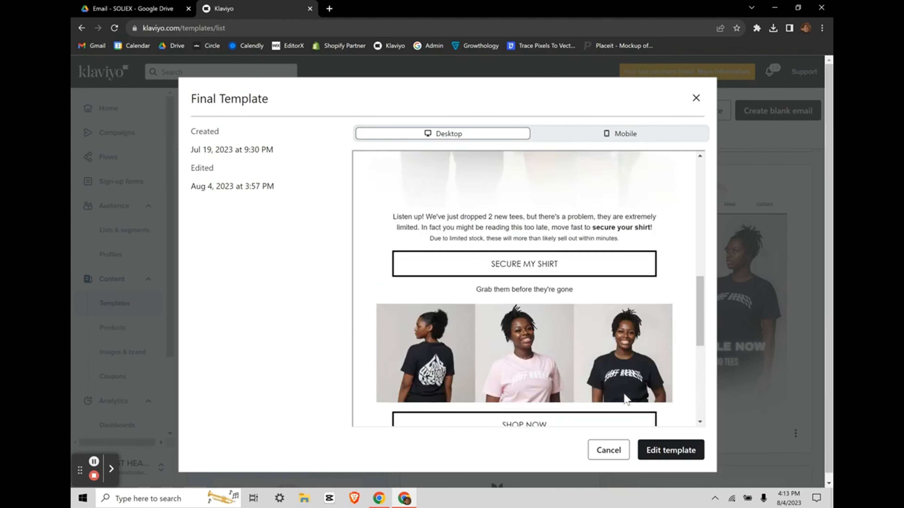
pyautogui.scroll(-10, 579, 345)
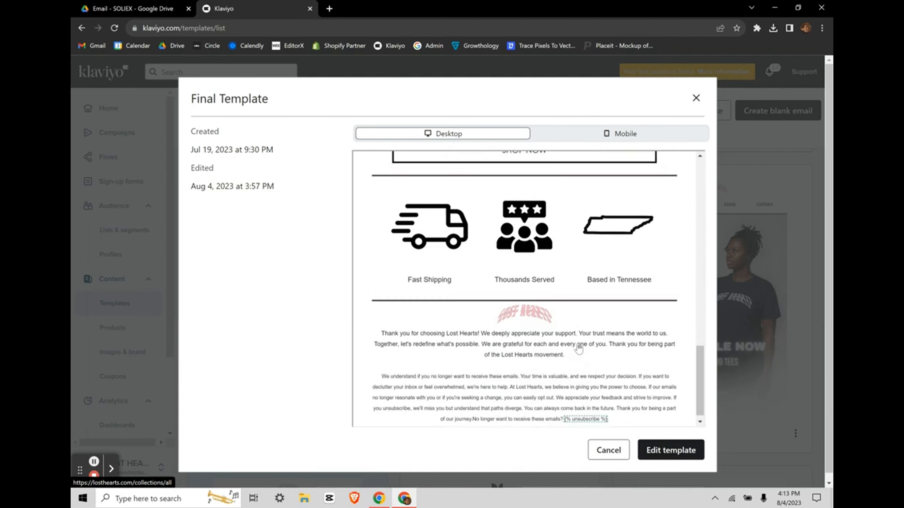
pyautogui.scroll(2, 578, 345)
pyautogui.scroll(-2, 578, 345)
pyautogui.scroll(15, 578, 344)
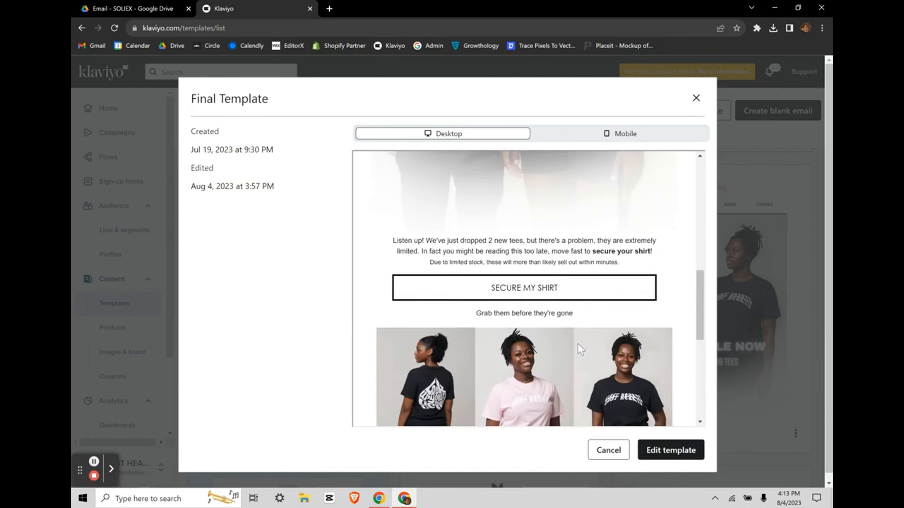
pyautogui.click(695, 100)
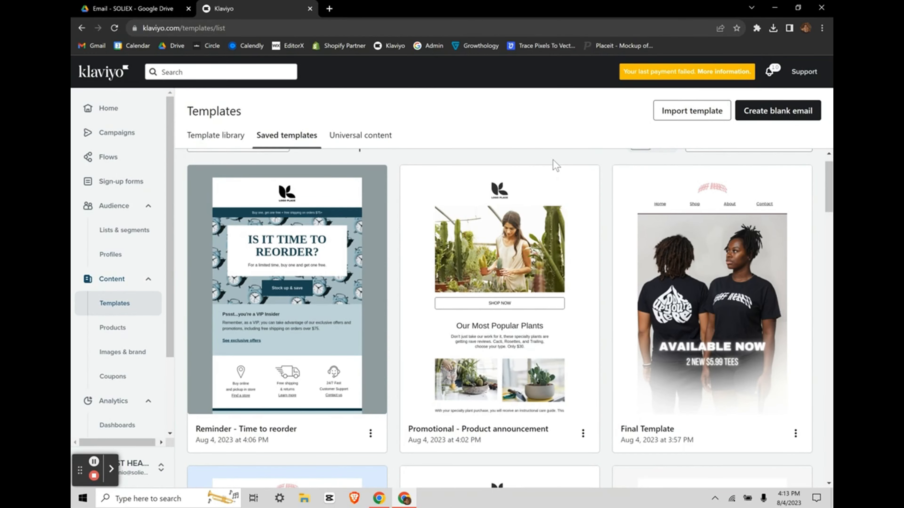
# Step: Create a blank email, compare its desktop and mobile previews, and select the header bar
pyautogui.scroll(1, 381, 225)
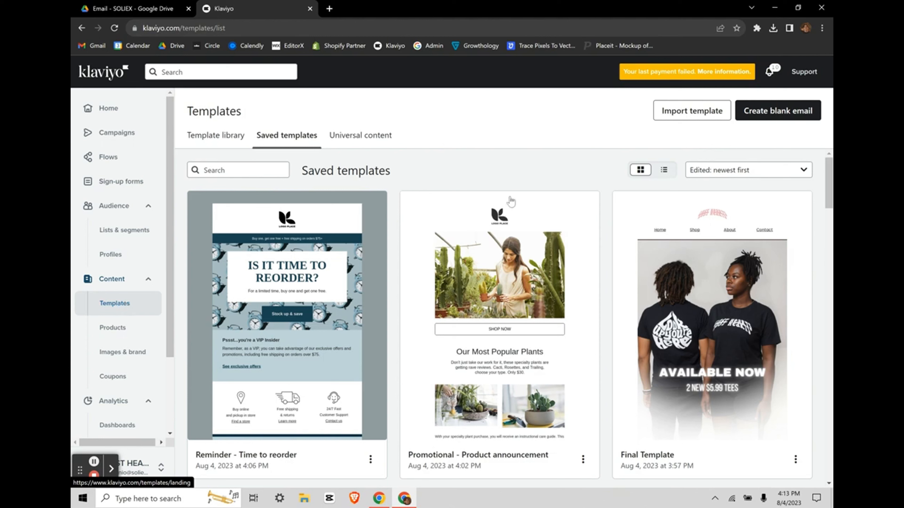
pyautogui.click(753, 111)
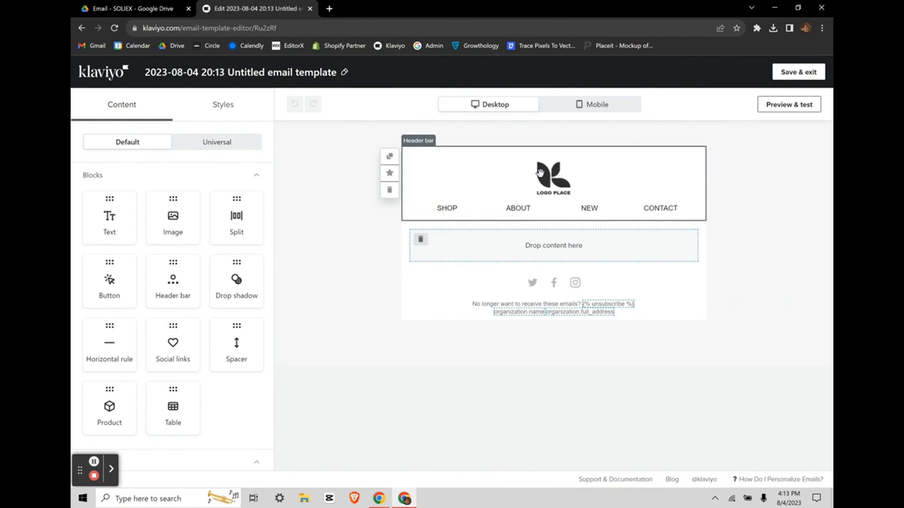
pyautogui.click(596, 106)
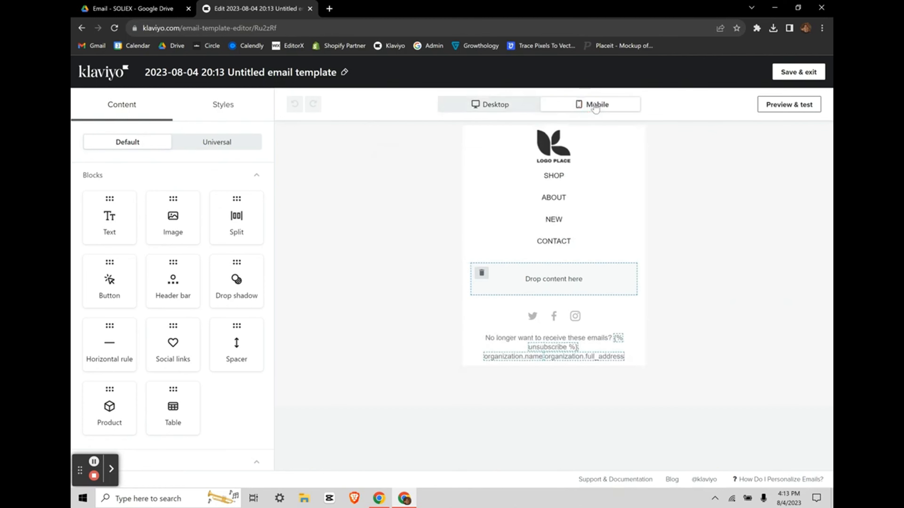
pyautogui.click(496, 104)
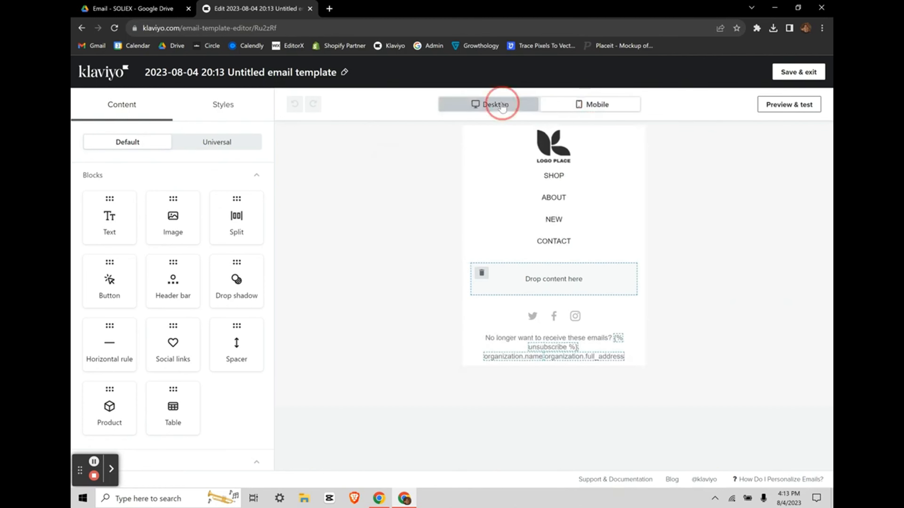
pyautogui.click(585, 104)
pyautogui.click(512, 104)
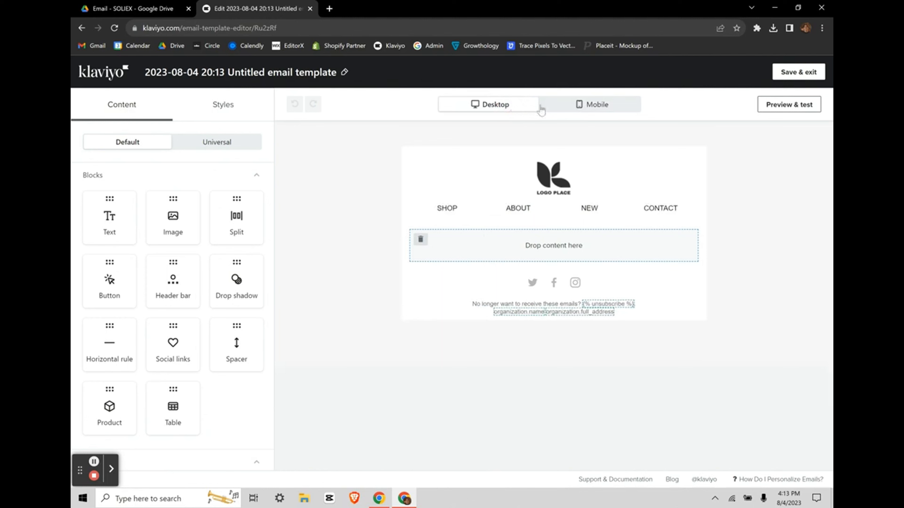
pyautogui.click(559, 112)
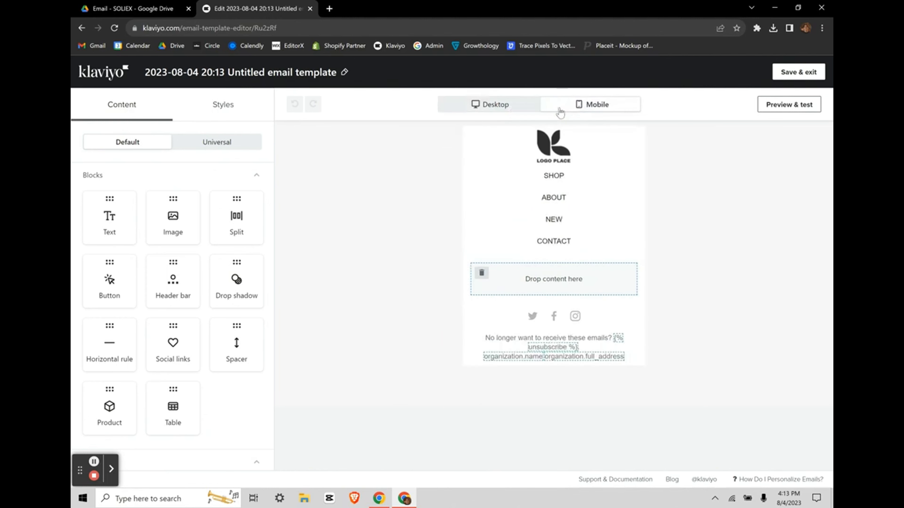
pyautogui.click(508, 204)
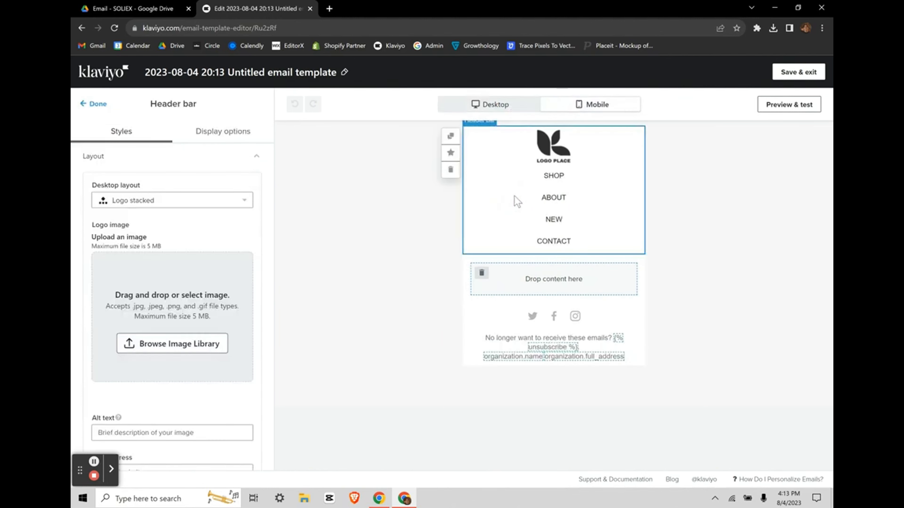
# Step: Keep the header's desktop layout as Logo stacked and review its display options
pyautogui.click(204, 201)
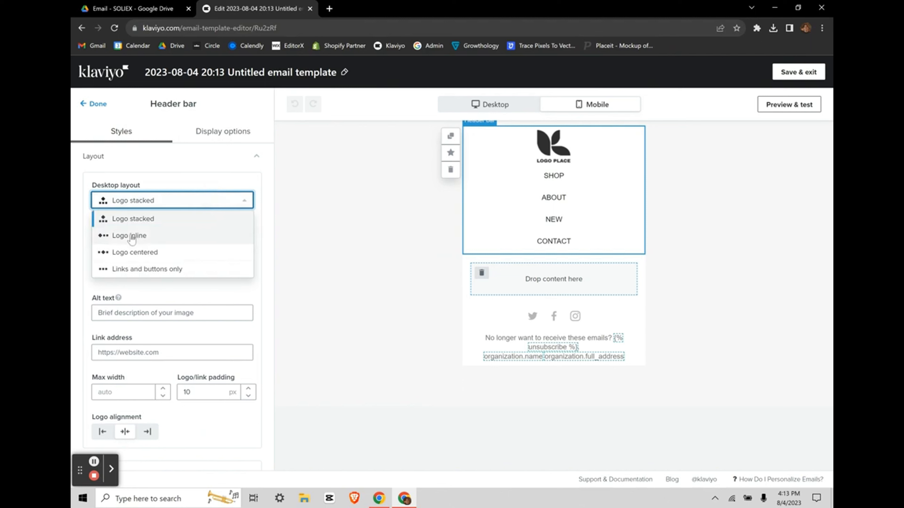
pyautogui.click(126, 218)
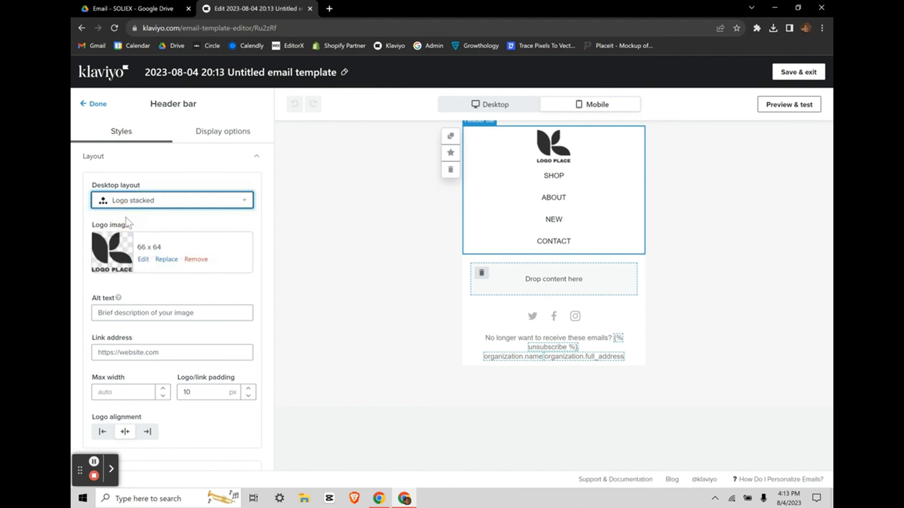
pyautogui.click(177, 201)
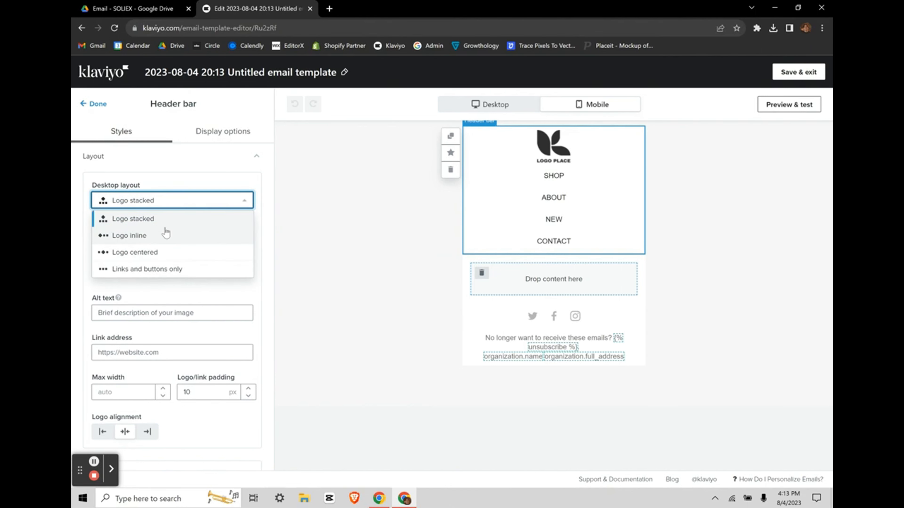
pyautogui.click(140, 219)
pyautogui.click(212, 162)
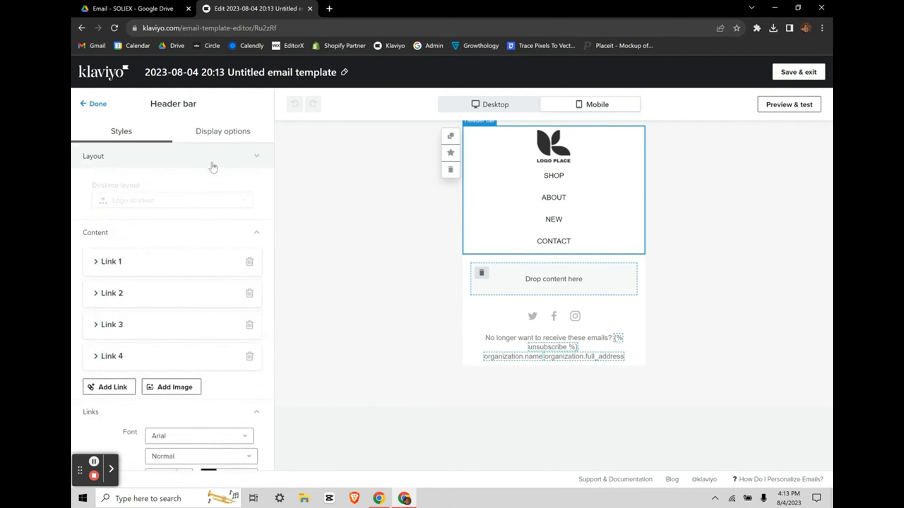
pyautogui.scroll(-5, 194, 297)
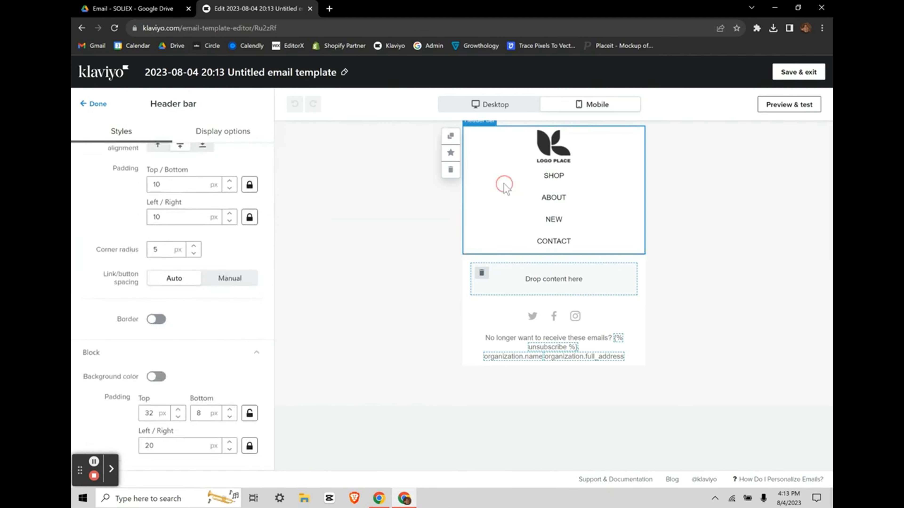
pyautogui.scroll(5, 252, 351)
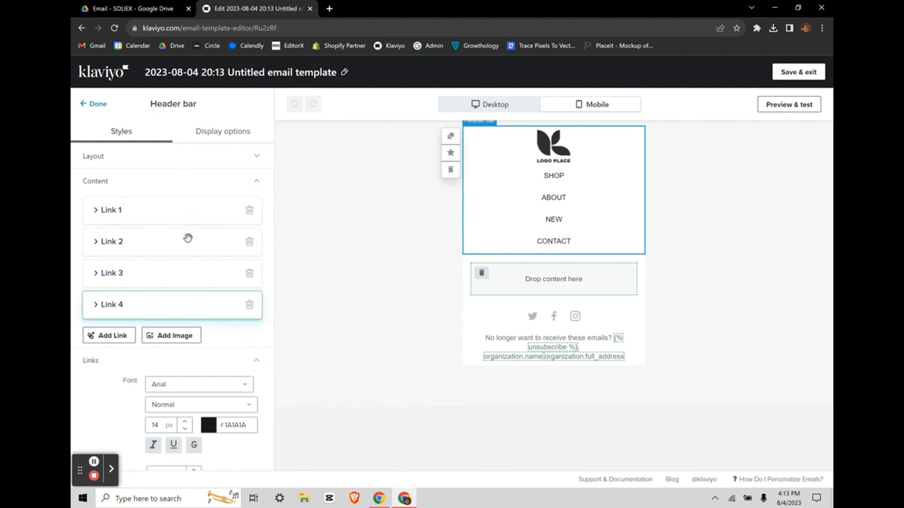
pyautogui.click(227, 131)
pyautogui.click(123, 124)
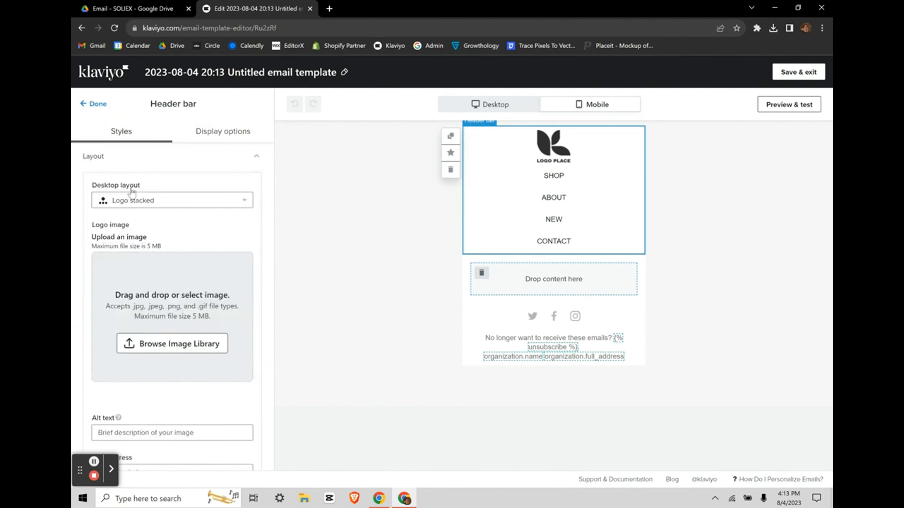
# Step: Set the mobile header layout to show SHOP, ABOUT, NEW and CONTACT in one row
pyautogui.scroll(-4, 186, 207)
pyautogui.scroll(-2, 186, 207)
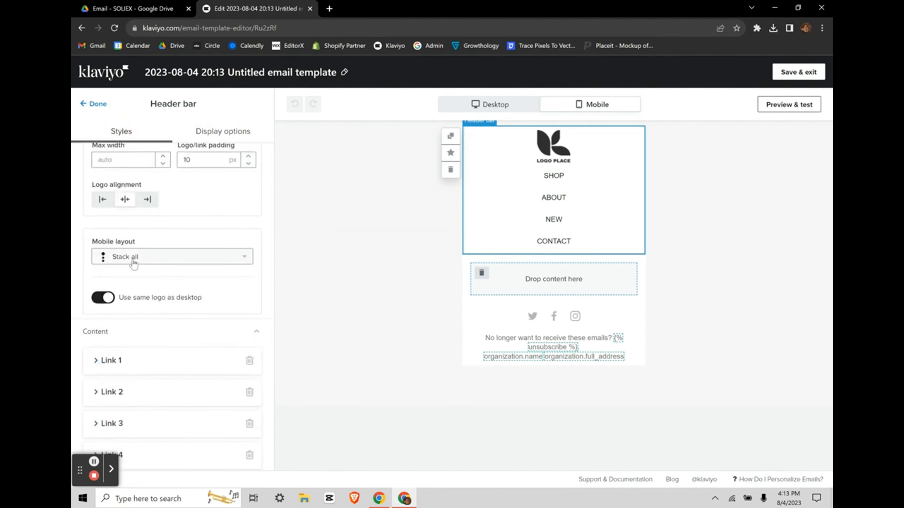
pyautogui.click(123, 257)
pyautogui.click(142, 297)
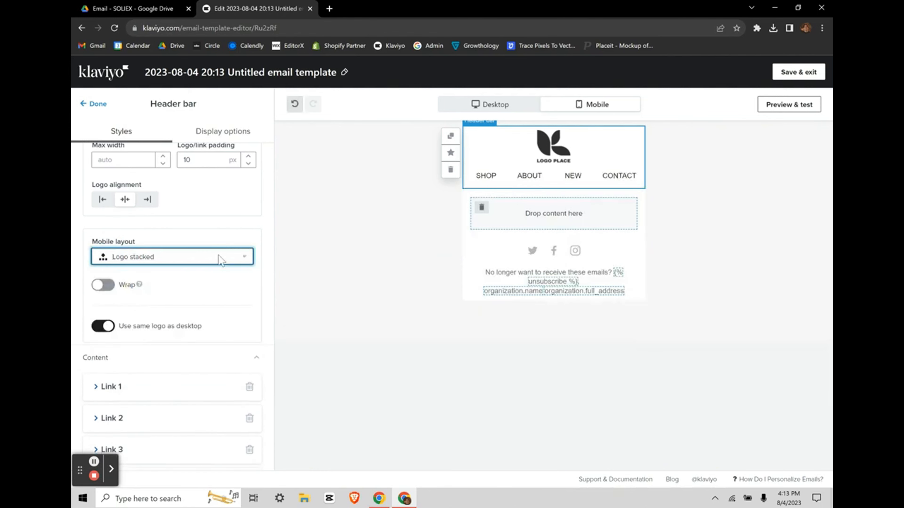
pyautogui.scroll(6, 220, 259)
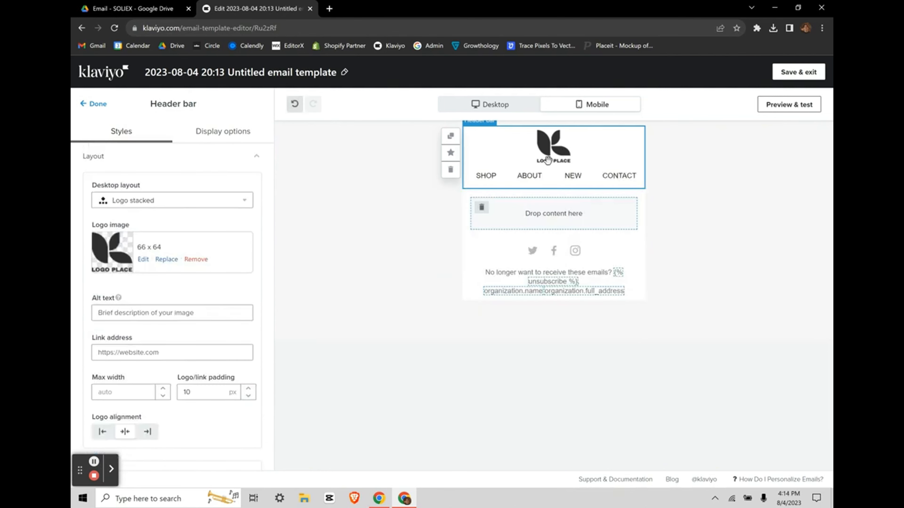
pyautogui.click(487, 103)
pyautogui.click(622, 103)
pyautogui.click(514, 106)
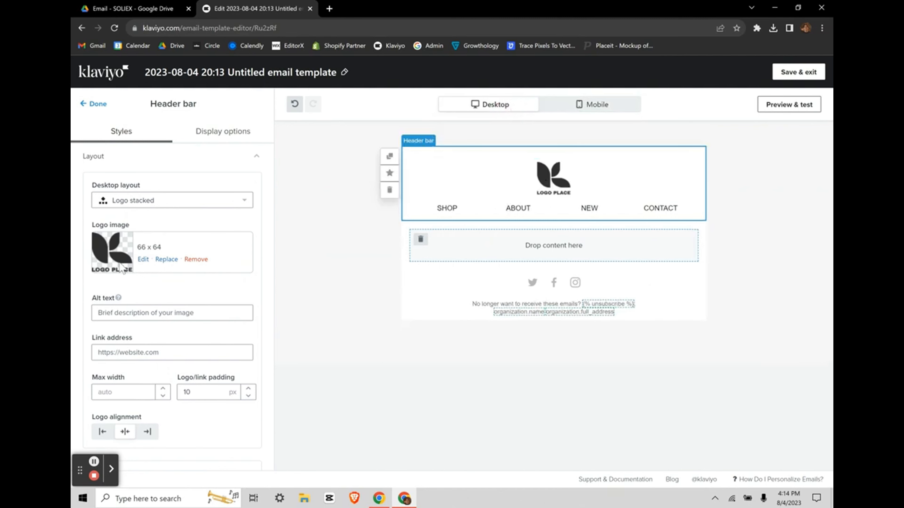
# Step: Replace the placeholder header logo with blob.1 from page 4 of the Image Library
pyautogui.click(167, 260)
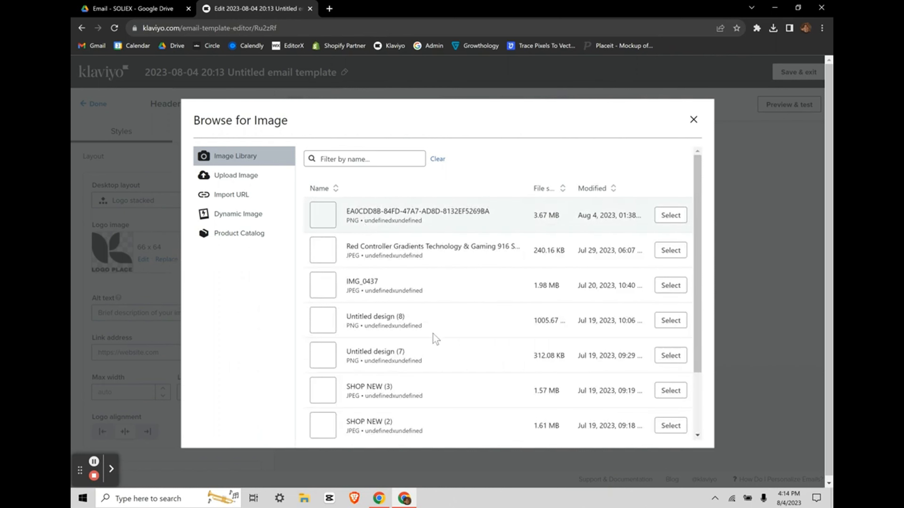
pyautogui.click(230, 175)
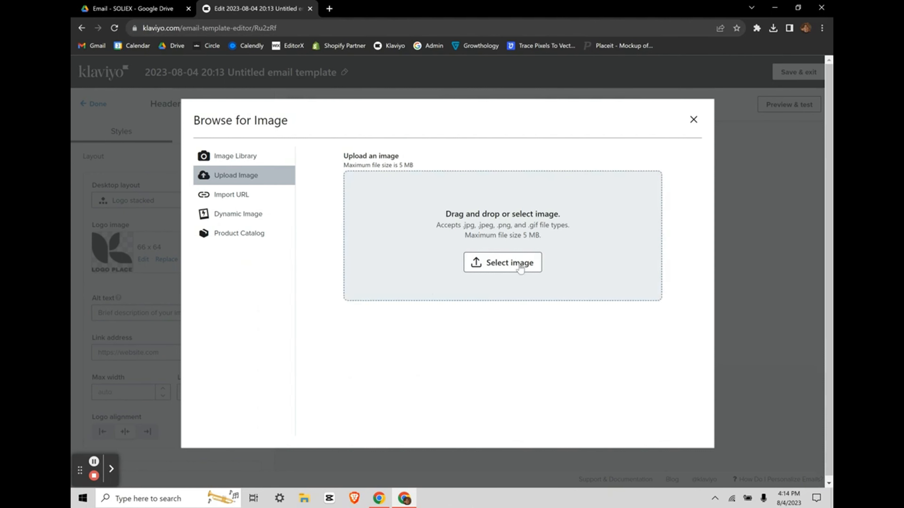
pyautogui.click(228, 202)
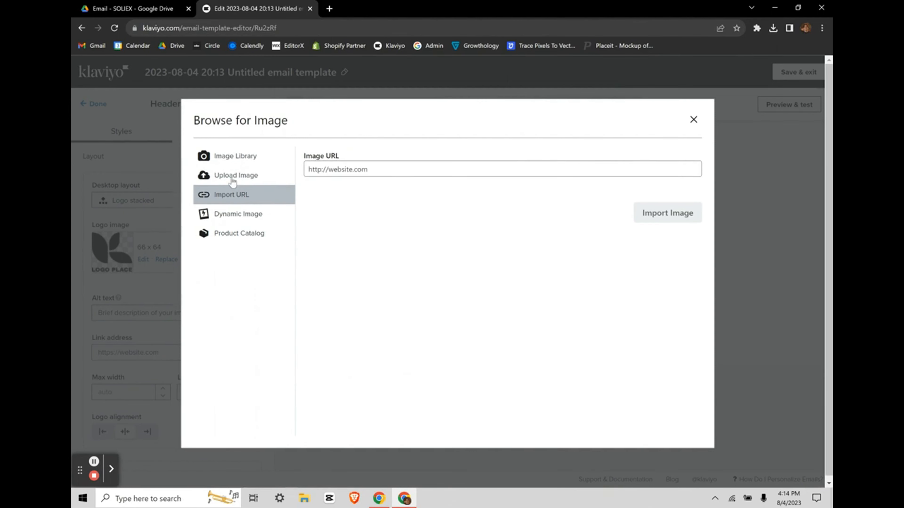
pyautogui.click(226, 165)
pyautogui.scroll(-3, 510, 339)
pyautogui.click(515, 420)
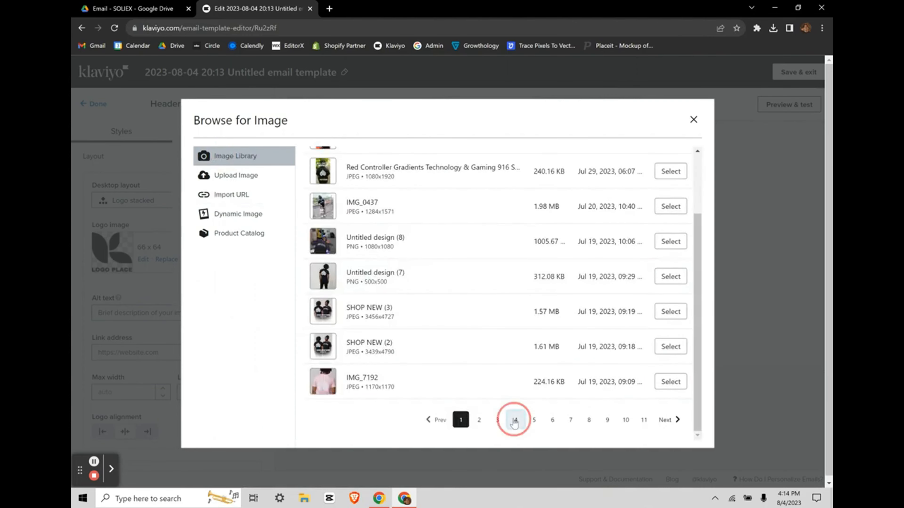
pyautogui.click(670, 208)
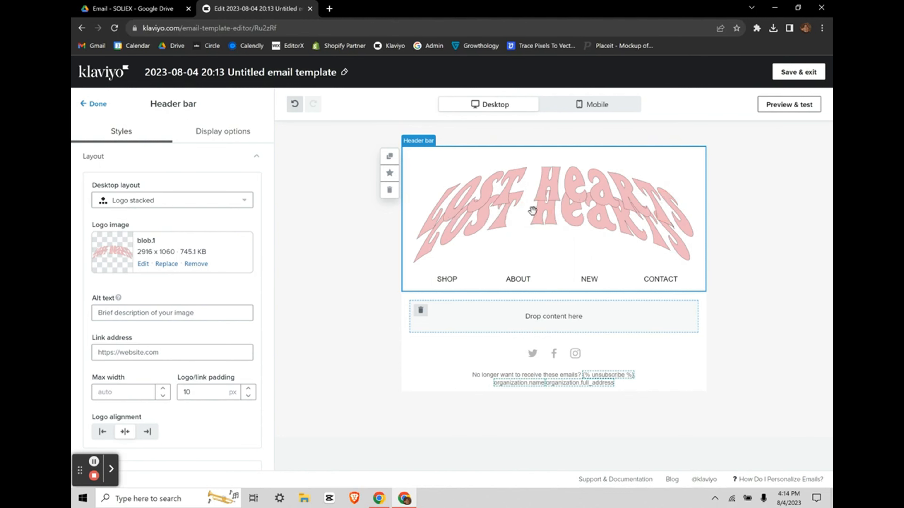
# Step: Set the header logo's max width to 120 px and check it in mobile view
pyautogui.click(562, 115)
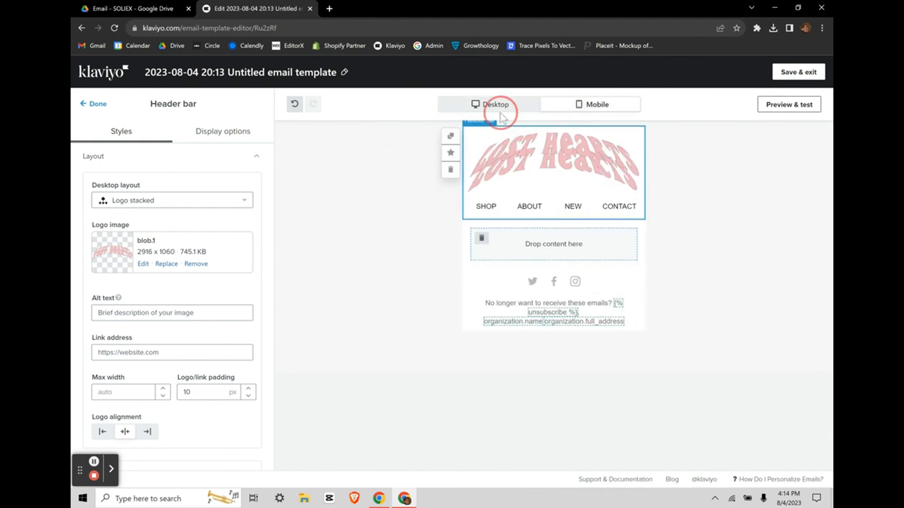
pyautogui.click(492, 105)
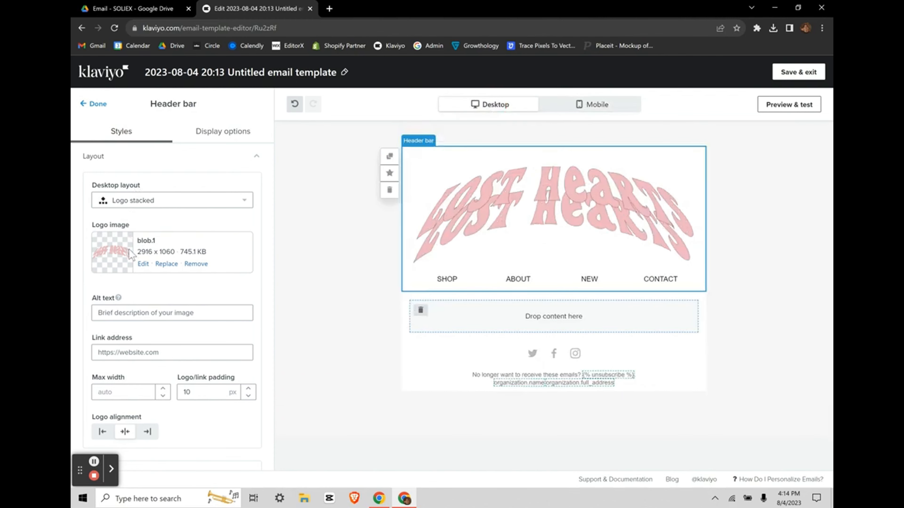
pyautogui.scroll(-1, 129, 348)
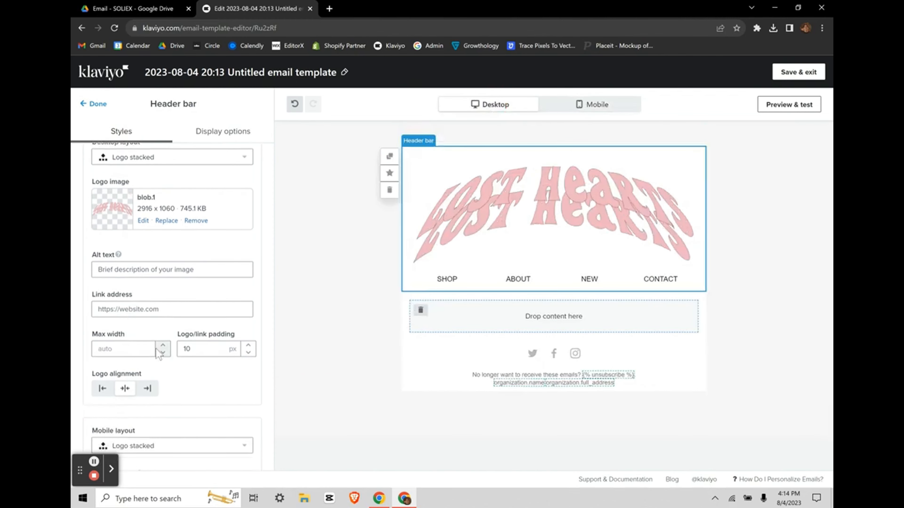
pyautogui.scroll(1, 159, 353)
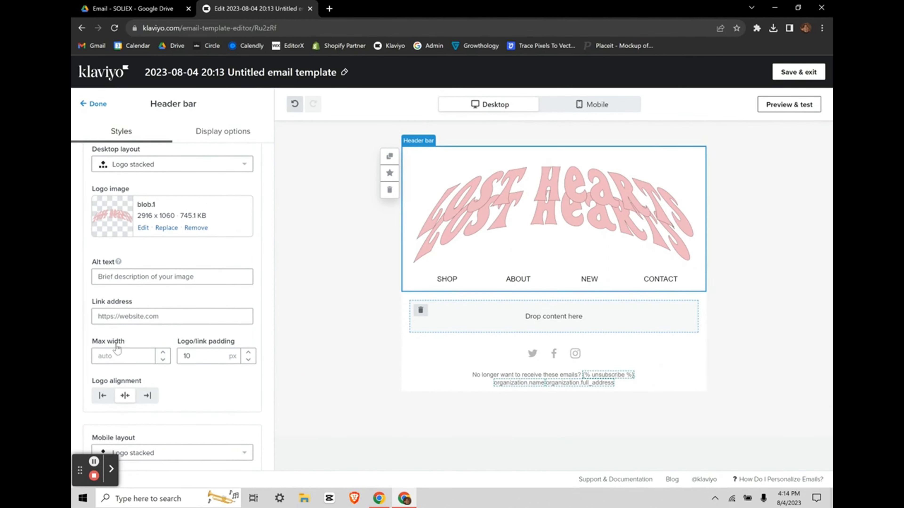
pyautogui.click(111, 352)
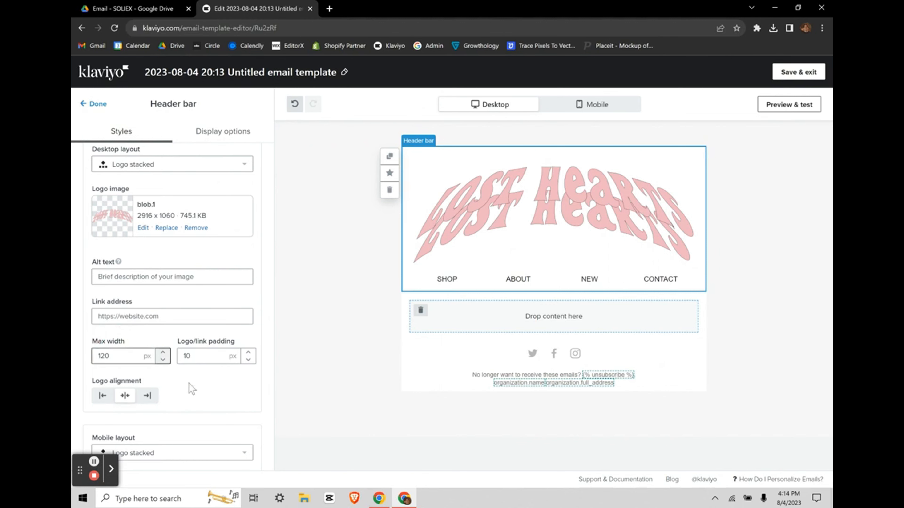
pyautogui.click(204, 398)
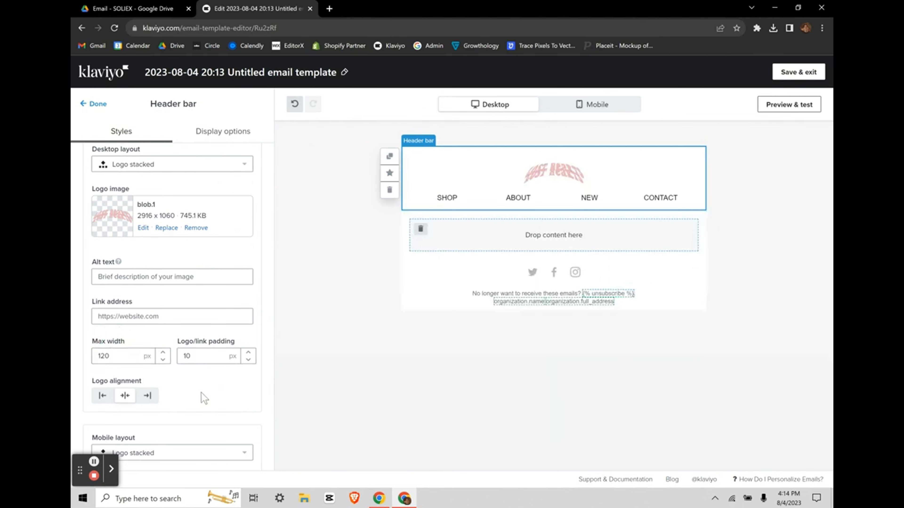
pyautogui.click(595, 105)
pyautogui.click(497, 111)
# Step: Try right alignment for the logo, then centre it again
pyautogui.click(121, 354)
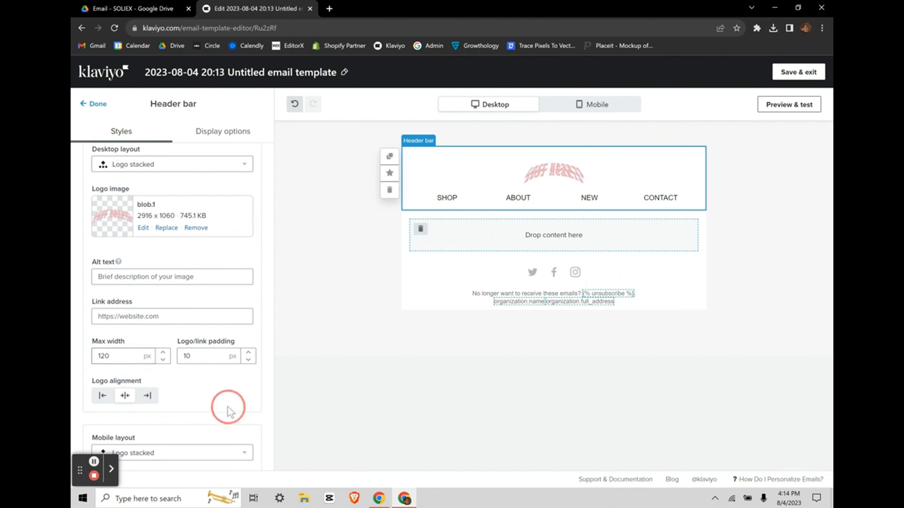
pyautogui.click(147, 395)
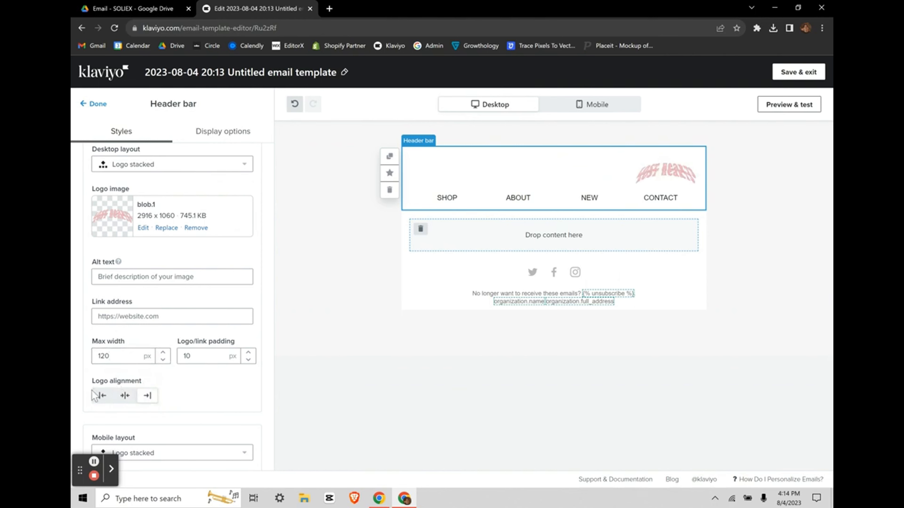
pyautogui.click(127, 396)
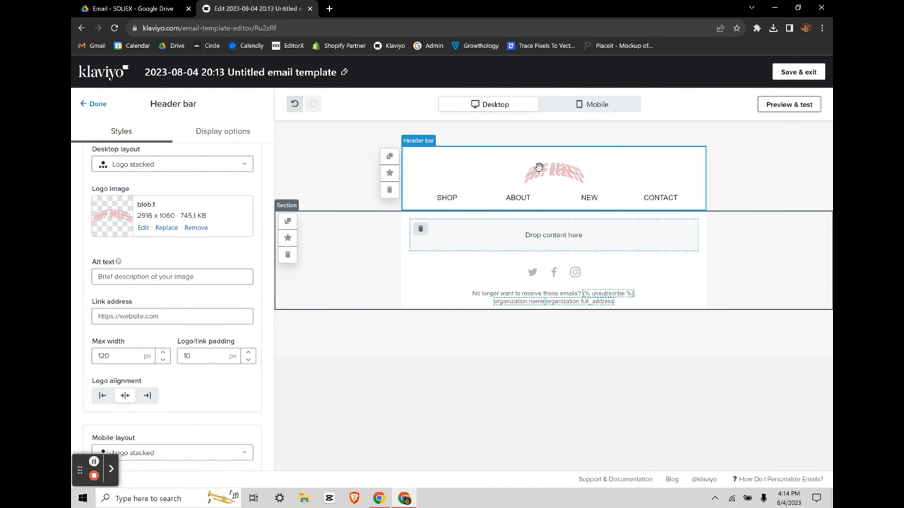
# Step: Finish the header bar and drop an Image block onto the empty area below it
pyautogui.click(586, 111)
pyautogui.click(514, 105)
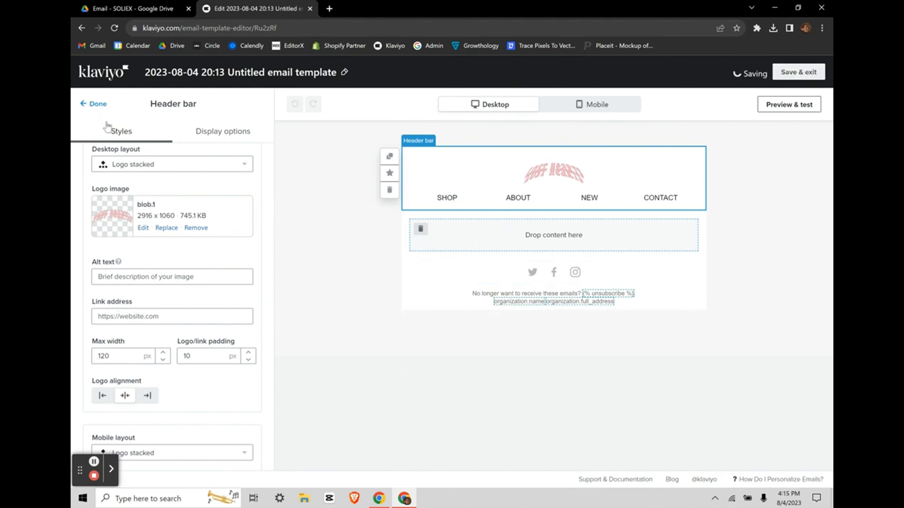
pyautogui.click(94, 104)
pyautogui.moveTo(176, 183); pyautogui.dragTo(549, 230)
# Step: Insert the SHOP NEW (2) image from the Image Library and check it at mobile width
pyautogui.click(665, 244)
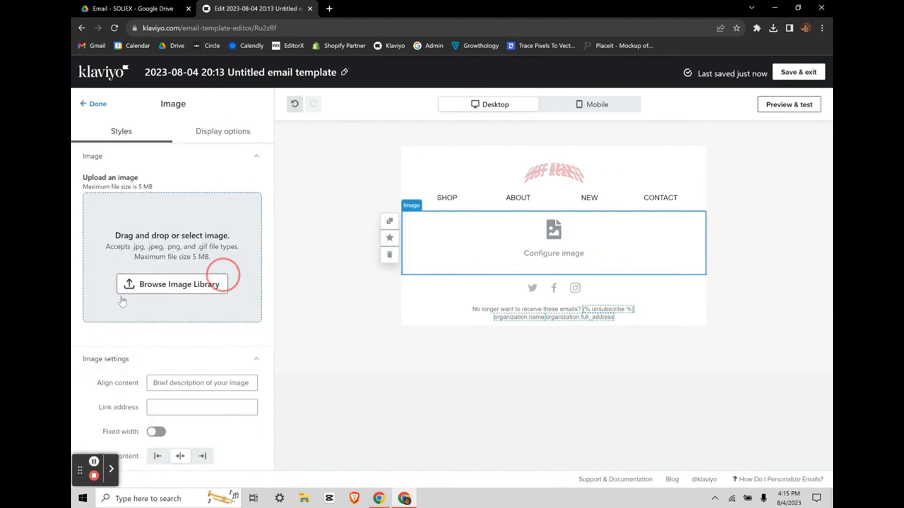
pyautogui.click(162, 286)
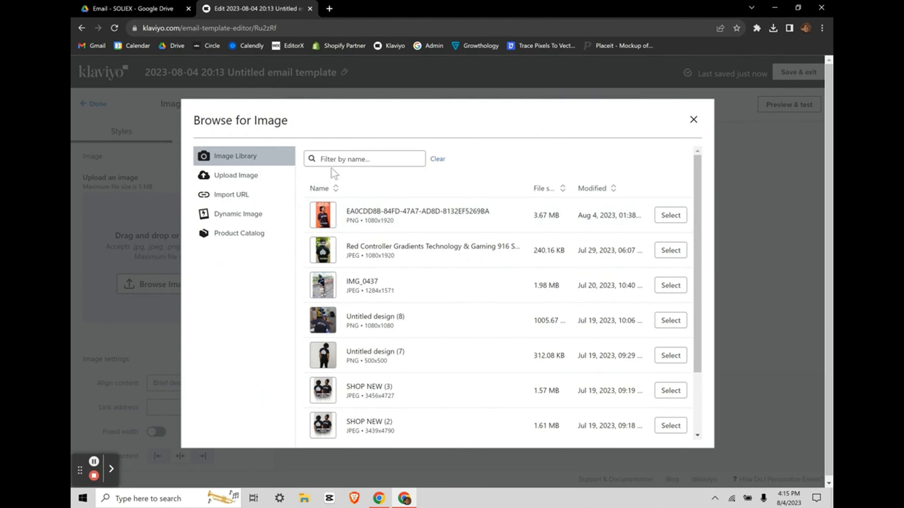
pyautogui.click(228, 175)
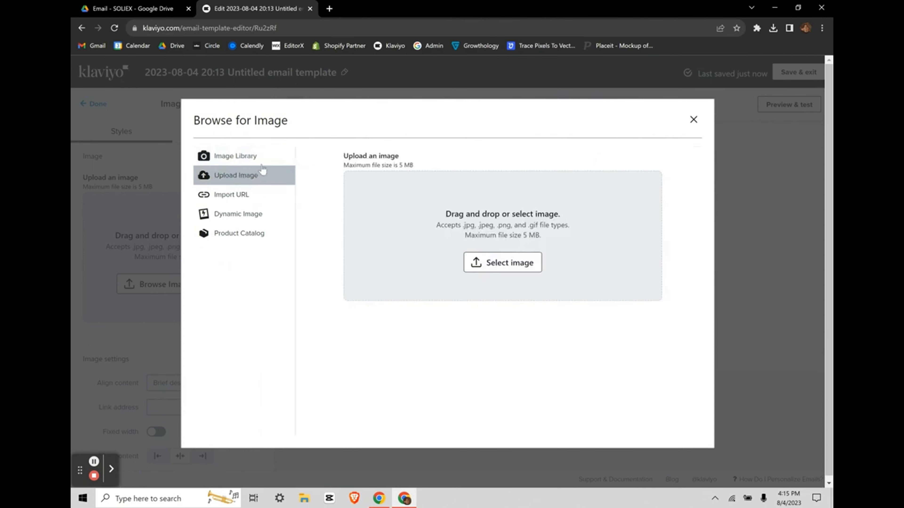
pyautogui.click(237, 156)
pyautogui.scroll(-3, 428, 354)
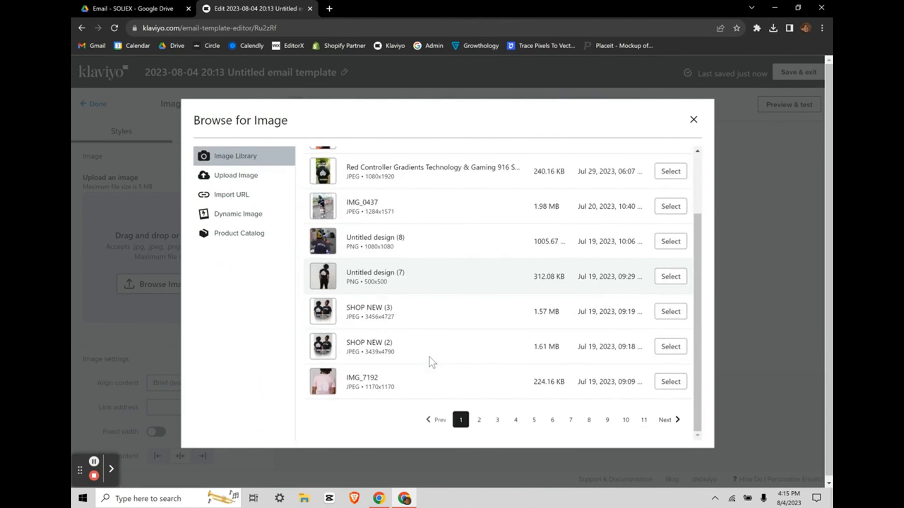
pyautogui.click(670, 347)
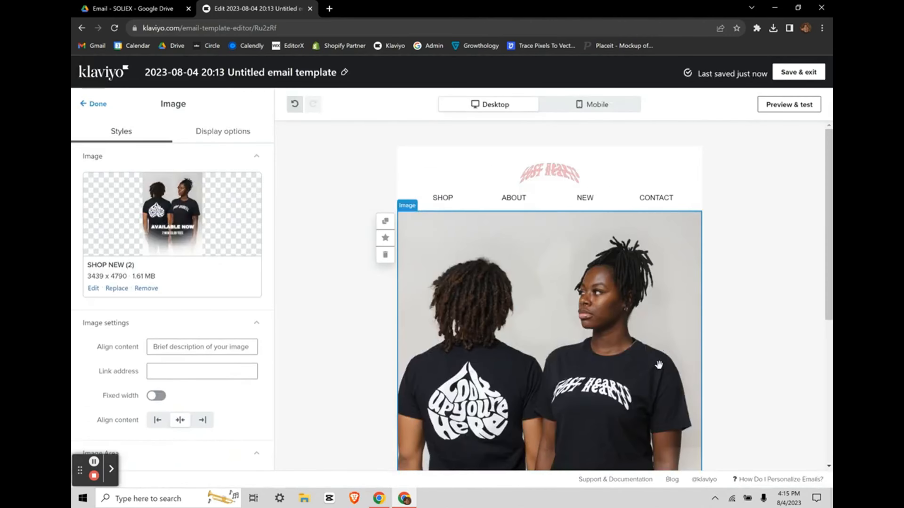
pyautogui.scroll(-5, 709, 351)
pyautogui.scroll(7, 708, 351)
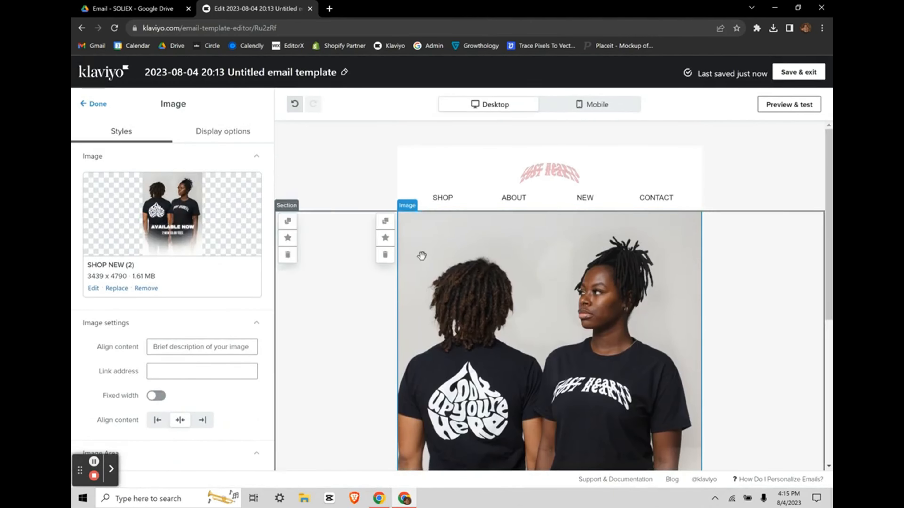
pyautogui.scroll(-6, 421, 254)
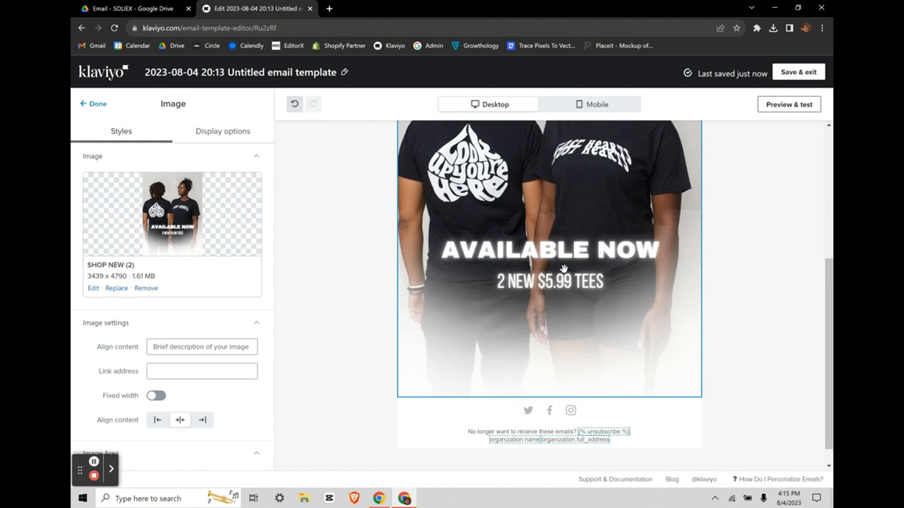
pyautogui.click(587, 104)
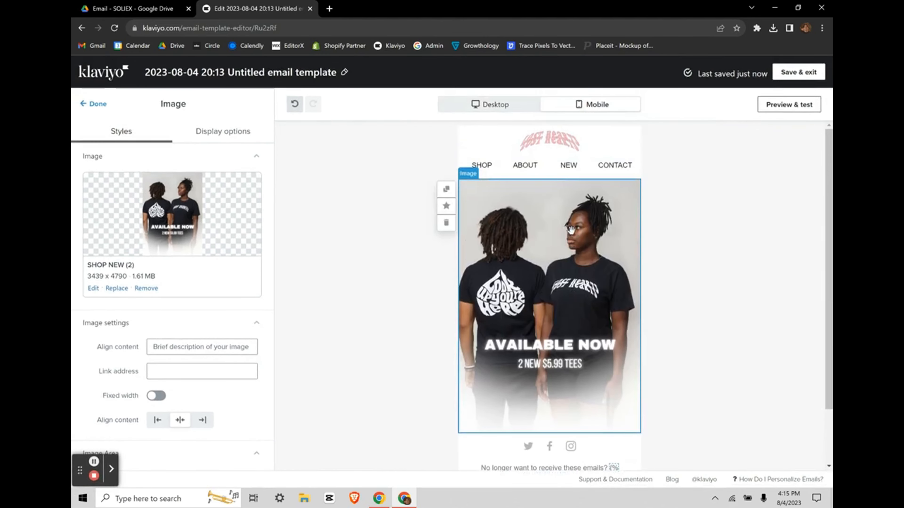
pyautogui.scroll(-2, 570, 230)
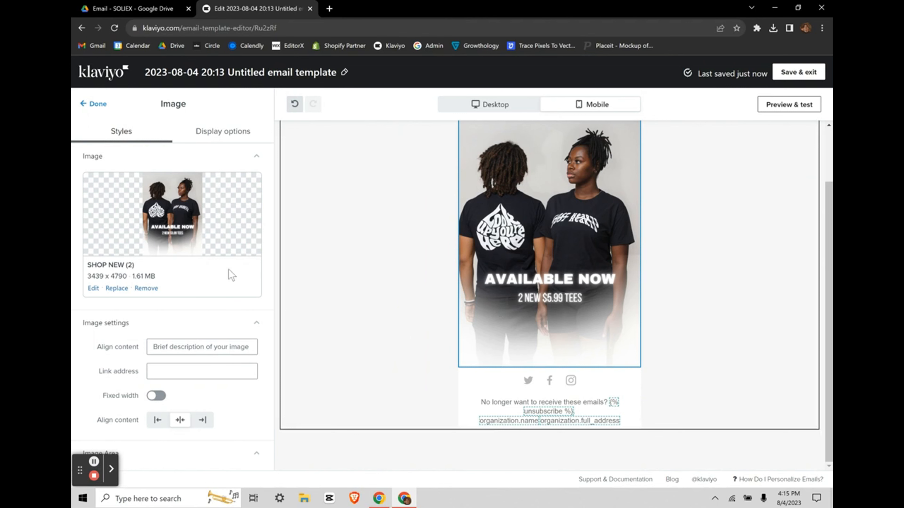
# Step: Add a button below the product photo and stretch SHOP NOW to full width
pyautogui.click(94, 104)
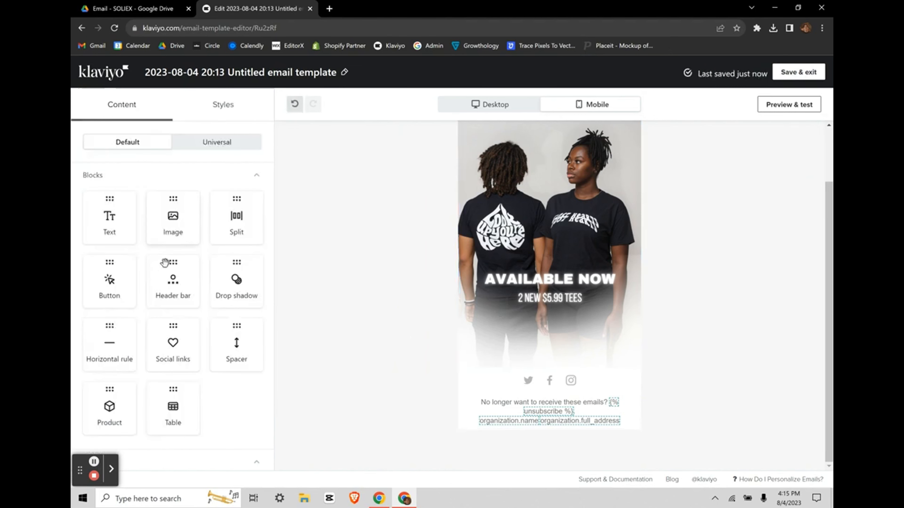
pyautogui.moveTo(127, 295); pyautogui.dragTo(530, 376)
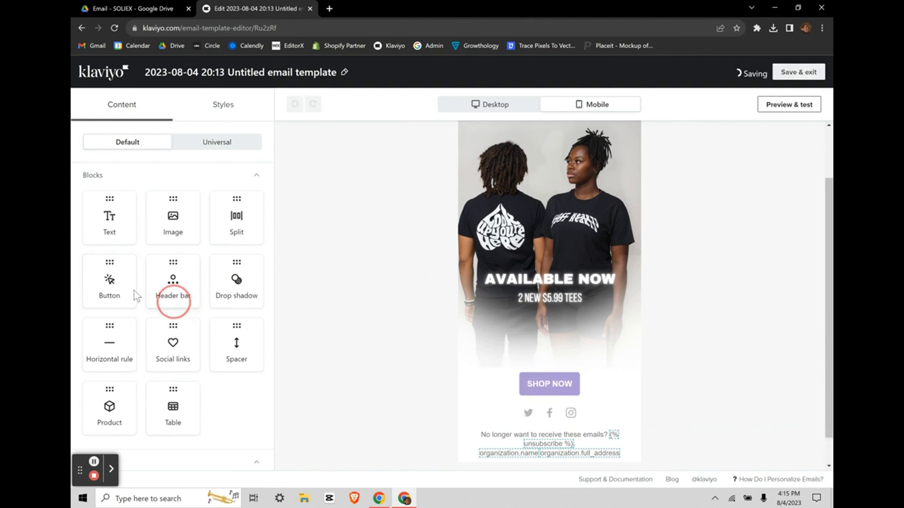
pyautogui.scroll(-1, 554, 352)
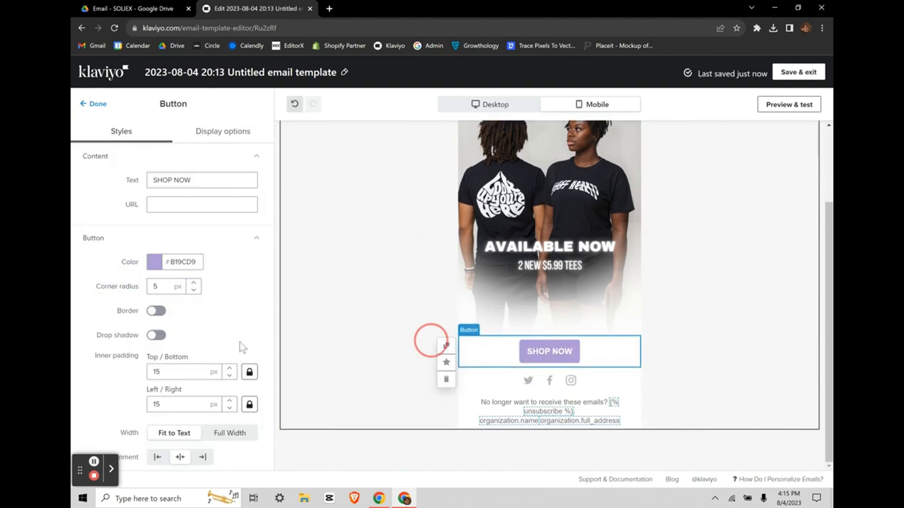
pyautogui.scroll(-2, 209, 346)
pyautogui.scroll(-1, 210, 346)
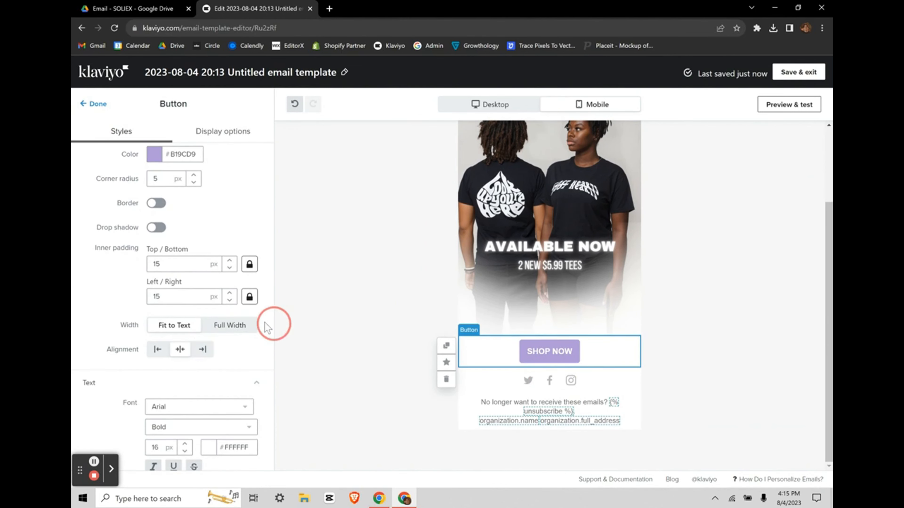
pyautogui.click(225, 329)
# Step: Turn on a solid 2 px #000000 border for the SHOP NOW button
pyautogui.click(153, 209)
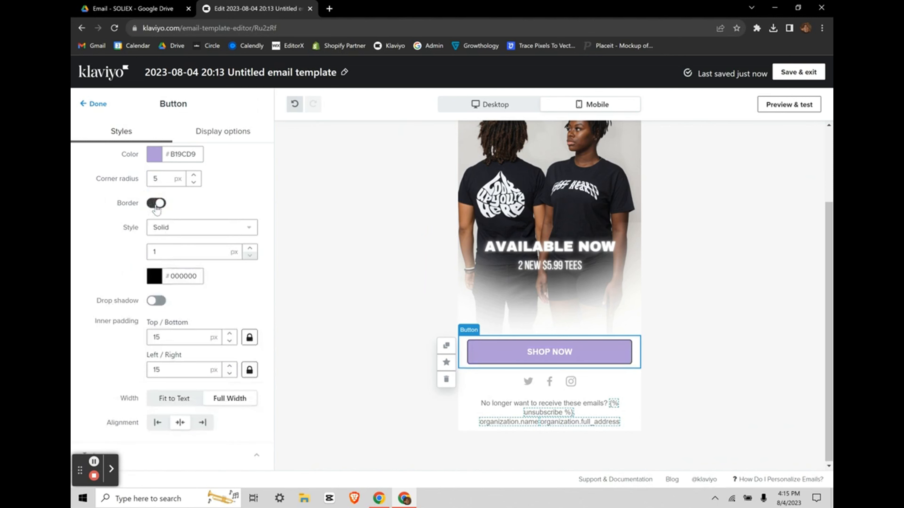
pyautogui.click(168, 251)
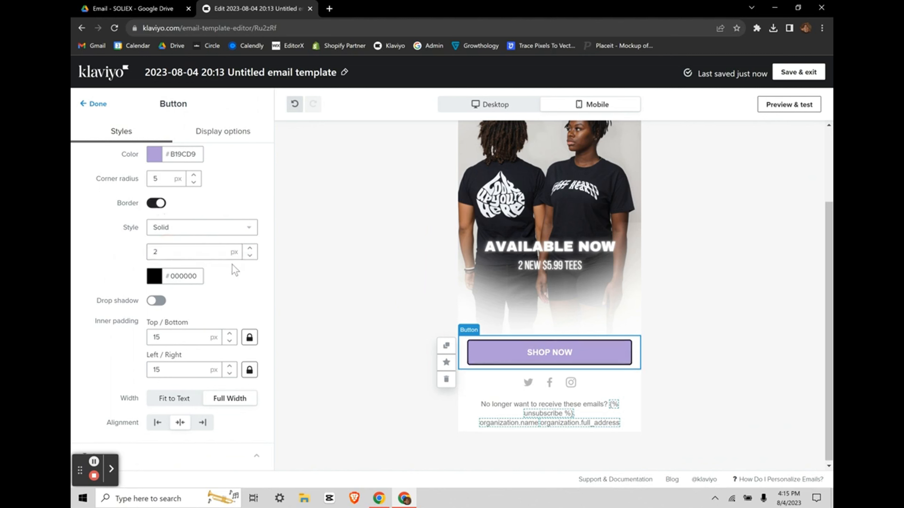
pyautogui.click(155, 279)
pyautogui.click(84, 248)
# Step: Make the SHOP NOW button fill white (#FFFFFF) with black (#000000) text
pyautogui.scroll(2, 208, 295)
pyautogui.click(153, 206)
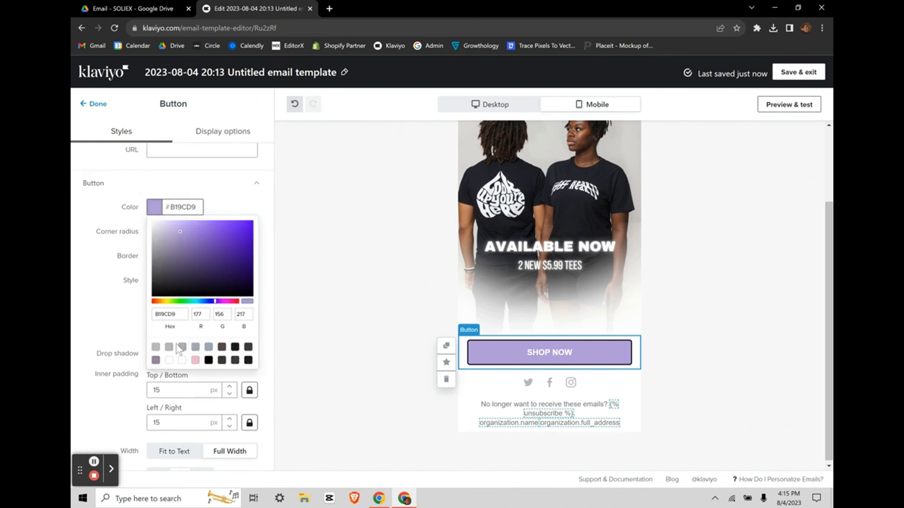
pyautogui.click(180, 360)
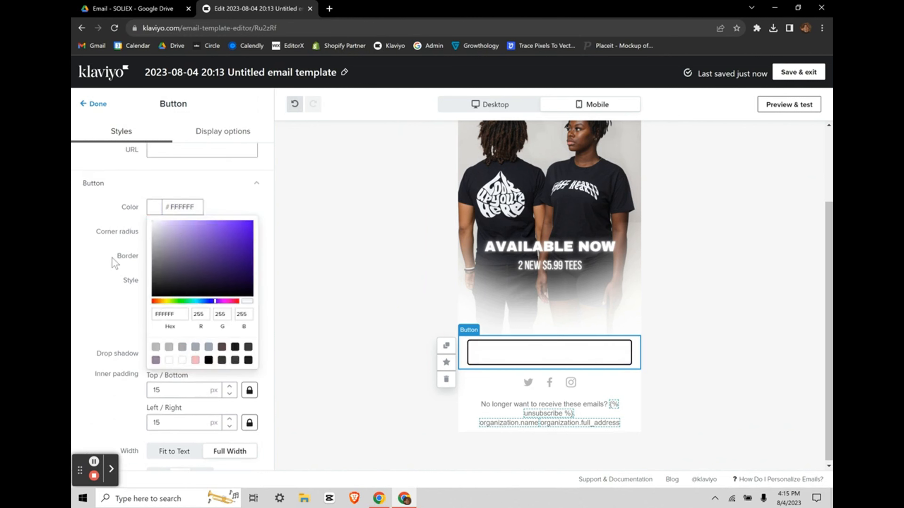
pyautogui.click(88, 262)
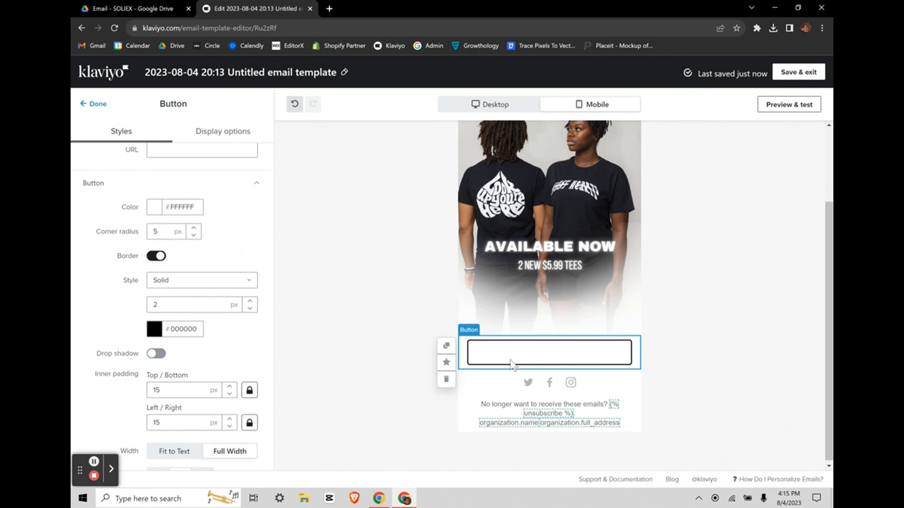
pyautogui.scroll(-3, 214, 292)
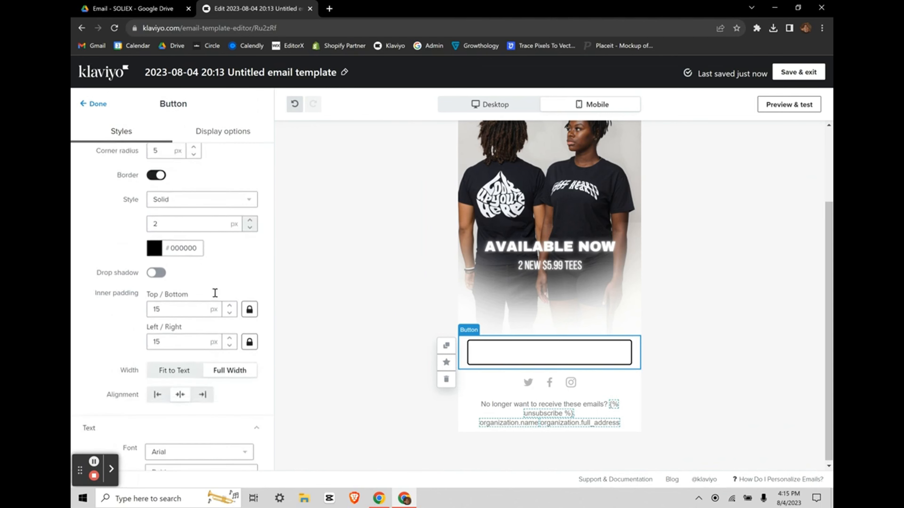
pyautogui.scroll(-5, 215, 293)
pyautogui.click(210, 316)
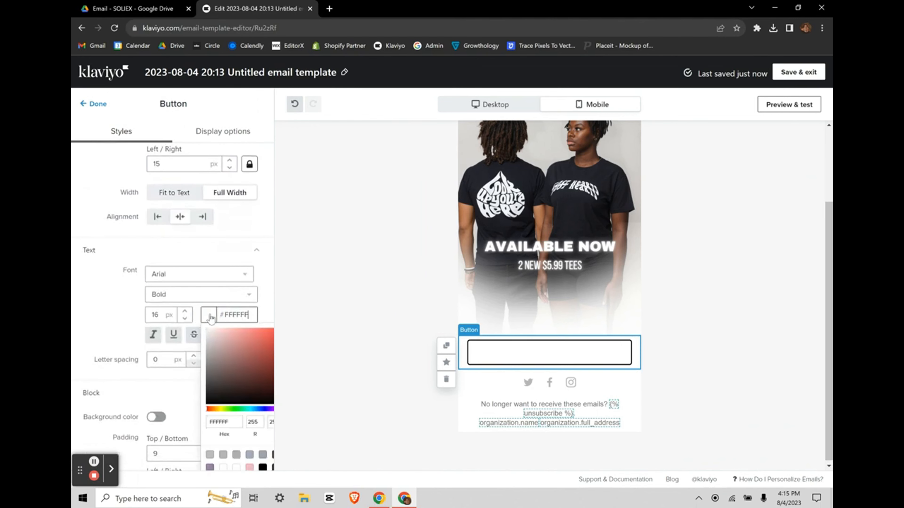
pyautogui.moveTo(216, 373); pyautogui.dragTo(192, 422)
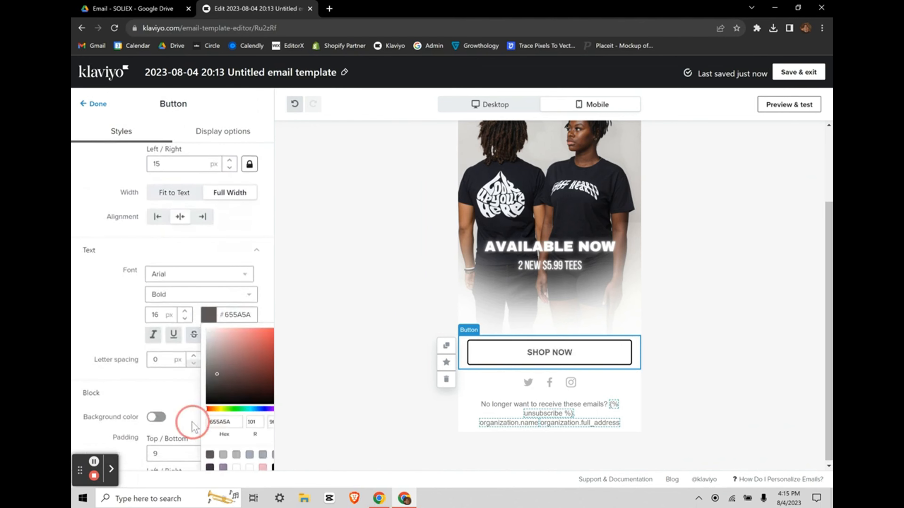
pyautogui.click(81, 290)
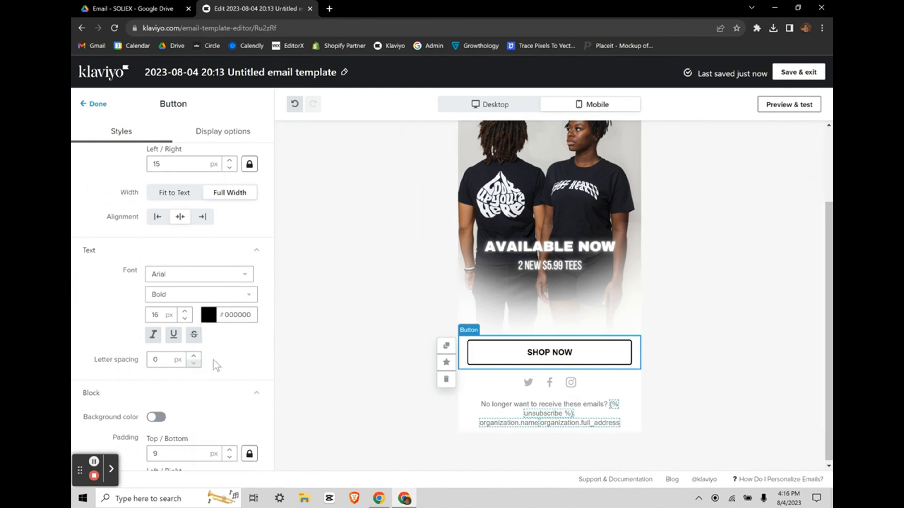
# Step: Set the button's corner radius to 0 px
pyautogui.scroll(-1, 215, 360)
pyautogui.scroll(6, 215, 361)
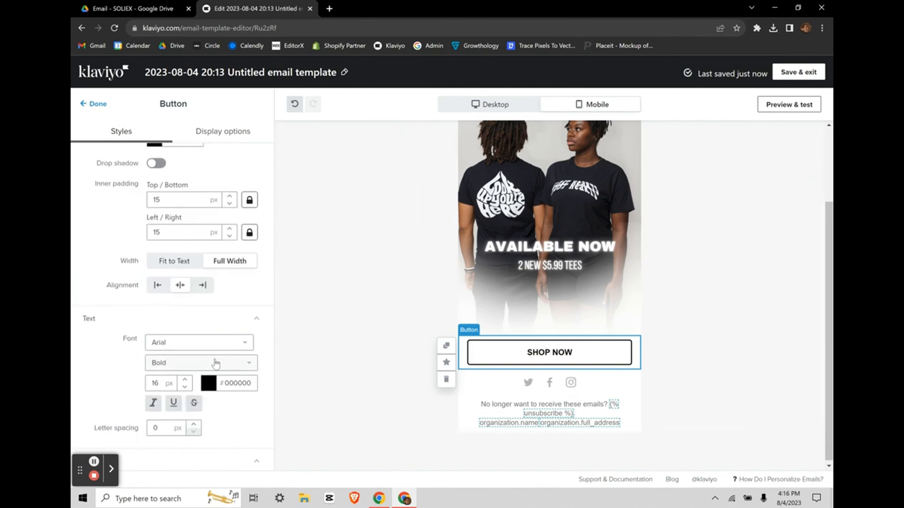
pyautogui.scroll(3, 215, 359)
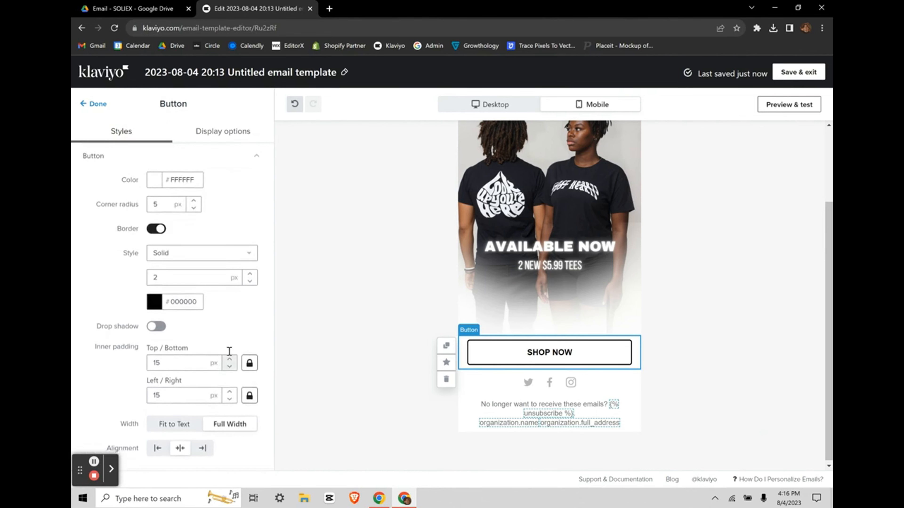
pyautogui.doubleClick(162, 204)
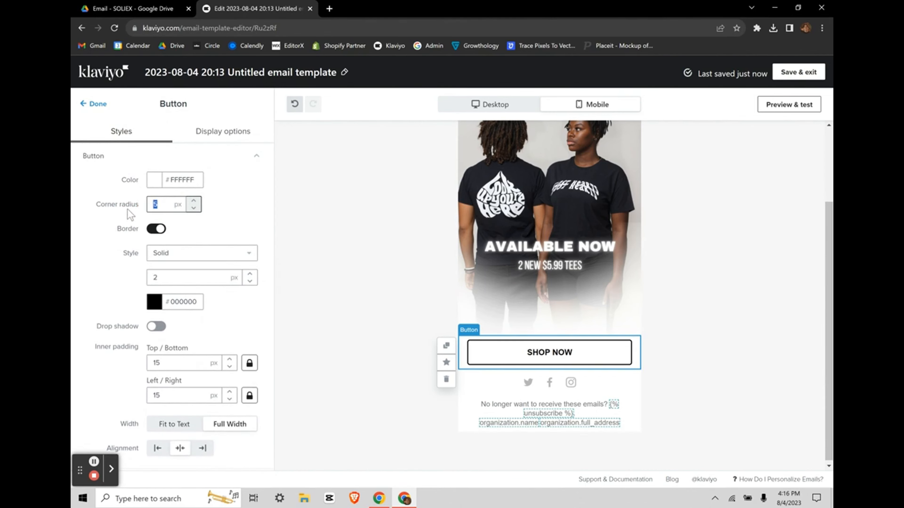
pyautogui.write('0')
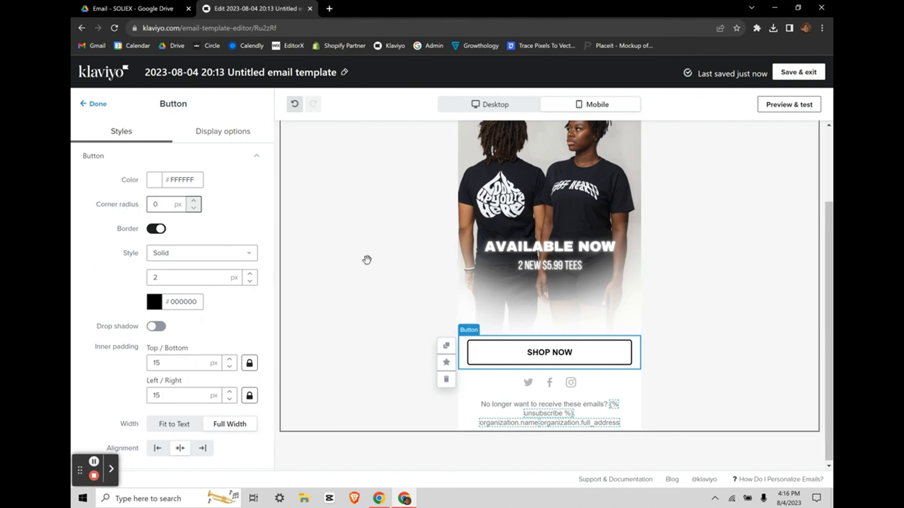
pyautogui.click(262, 238)
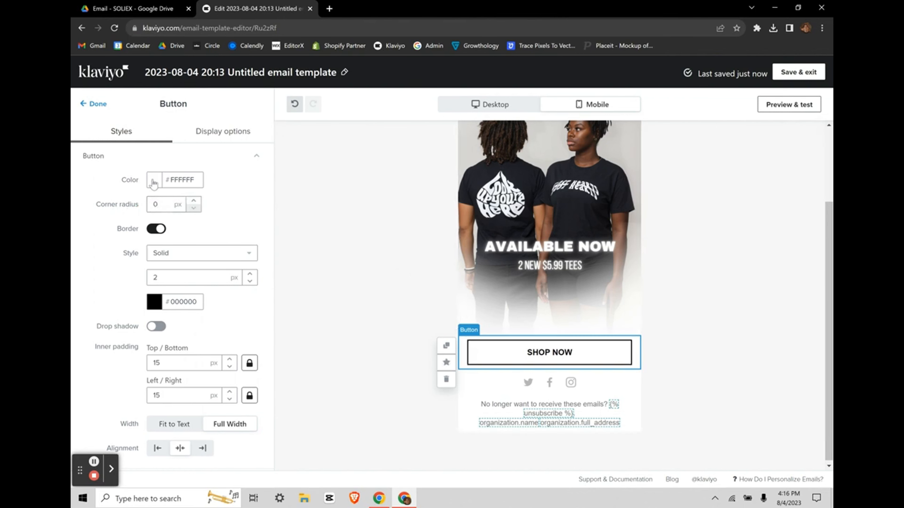
# Step: Try dashed and dotted button borders, then set the border back to solid
pyautogui.scroll(-1, 208, 245)
pyautogui.click(211, 235)
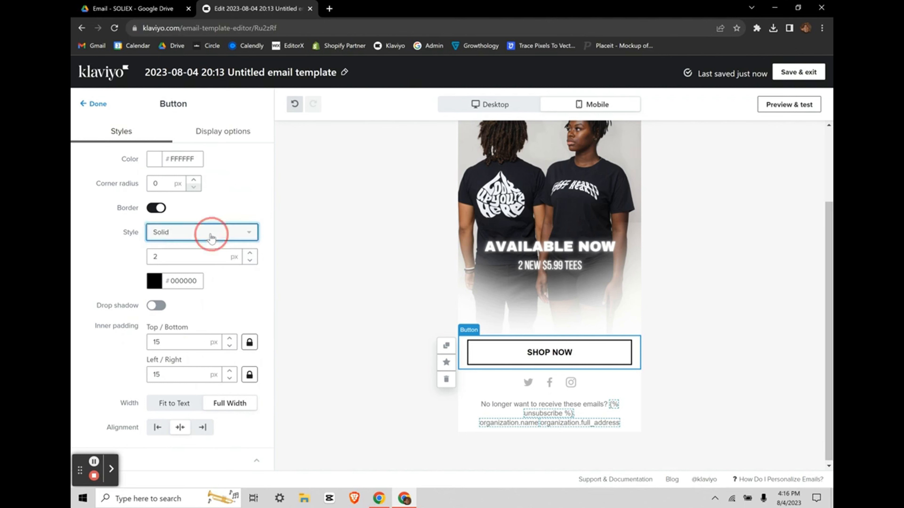
pyautogui.click(200, 266)
pyautogui.click(216, 234)
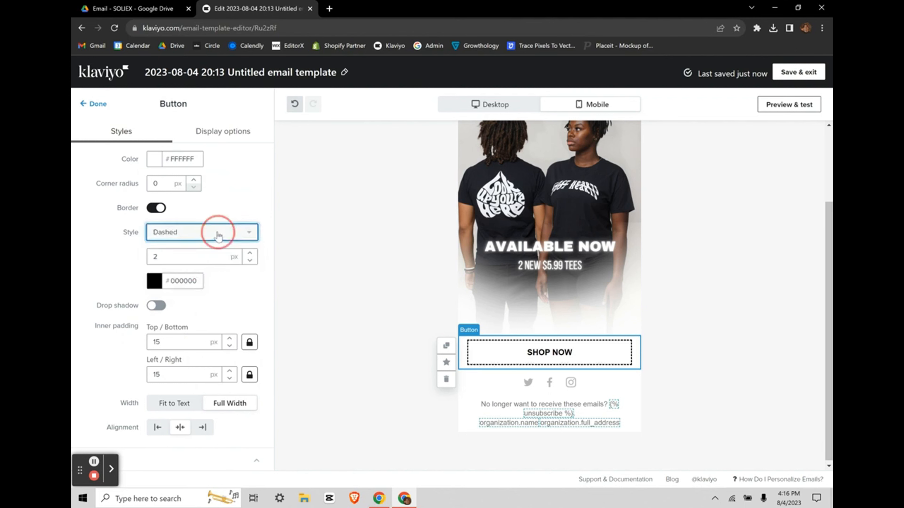
pyautogui.click(185, 282)
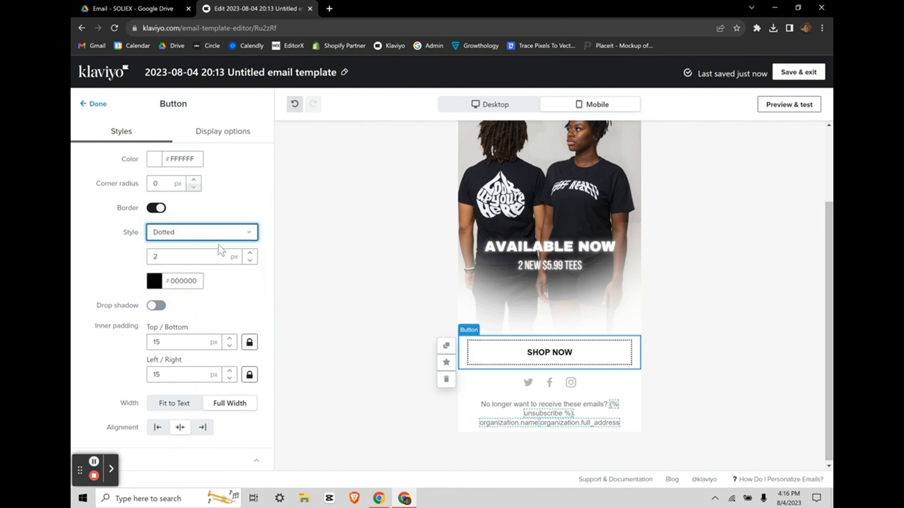
pyautogui.click(203, 239)
pyautogui.click(187, 251)
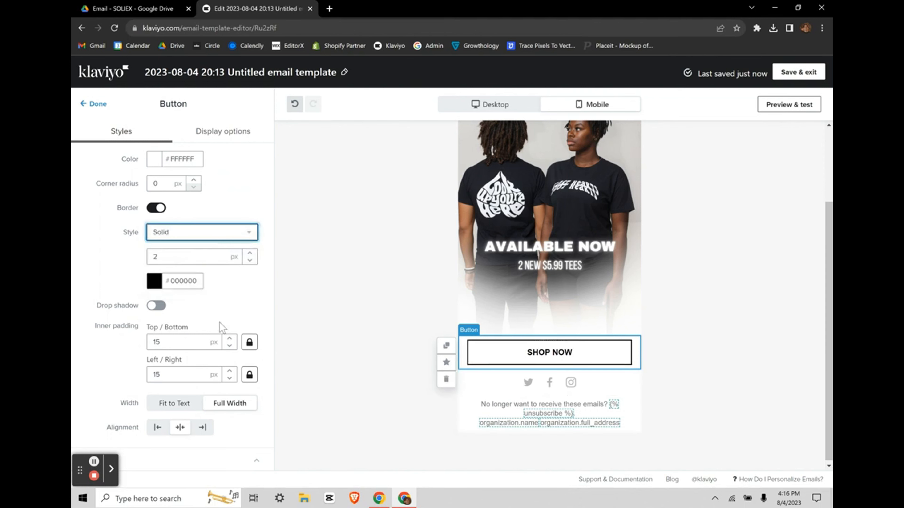
# Step: Adjust the button's drop shadow setting and keep its font as Arial
pyautogui.scroll(-3, 220, 327)
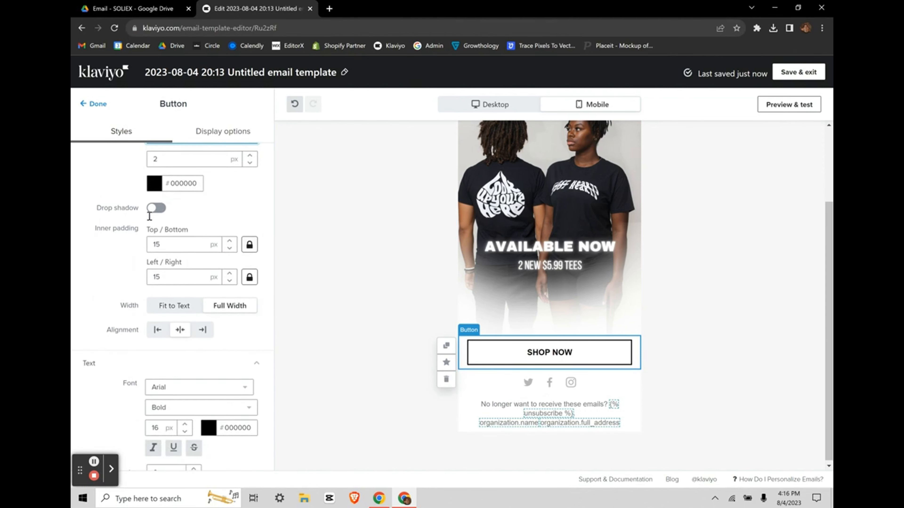
pyautogui.click(157, 208)
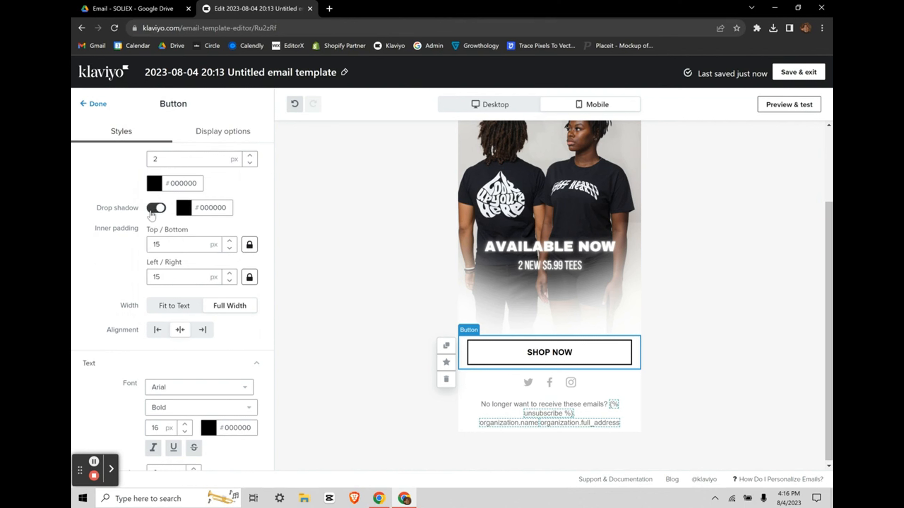
pyautogui.scroll(-3, 212, 359)
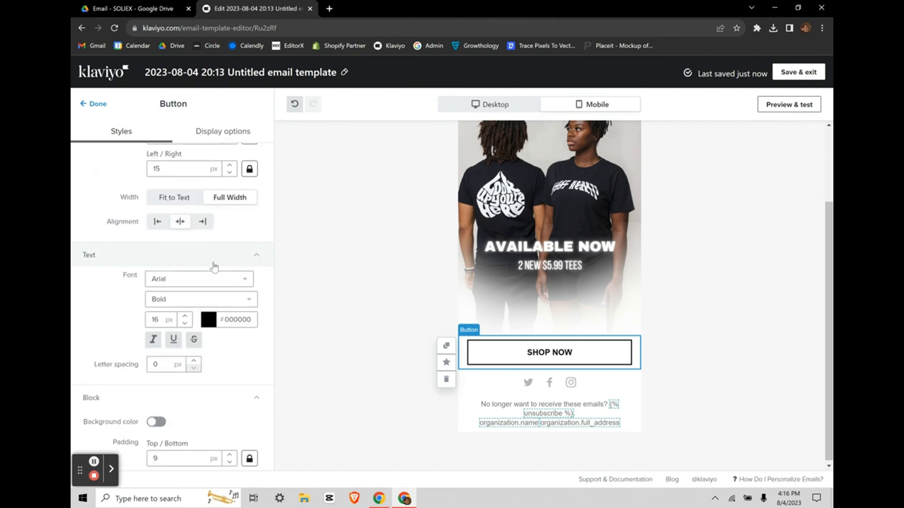
pyautogui.click(216, 278)
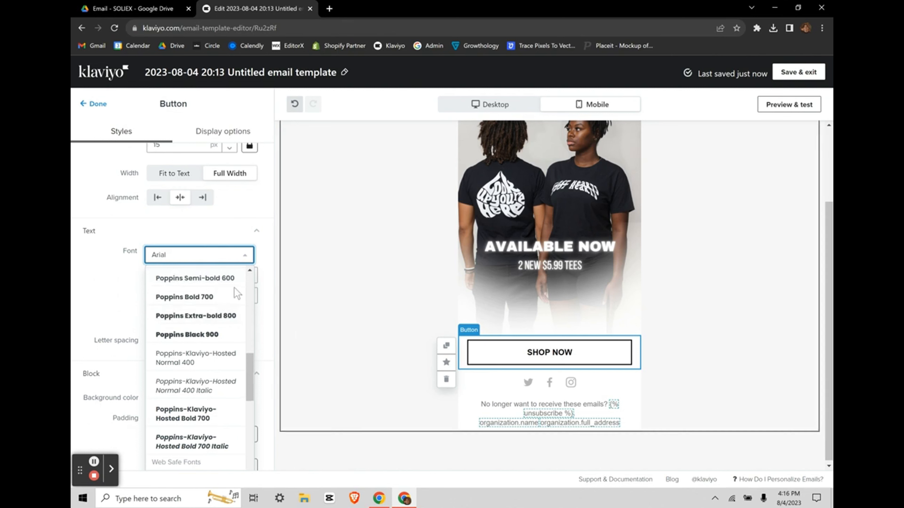
pyautogui.click(106, 308)
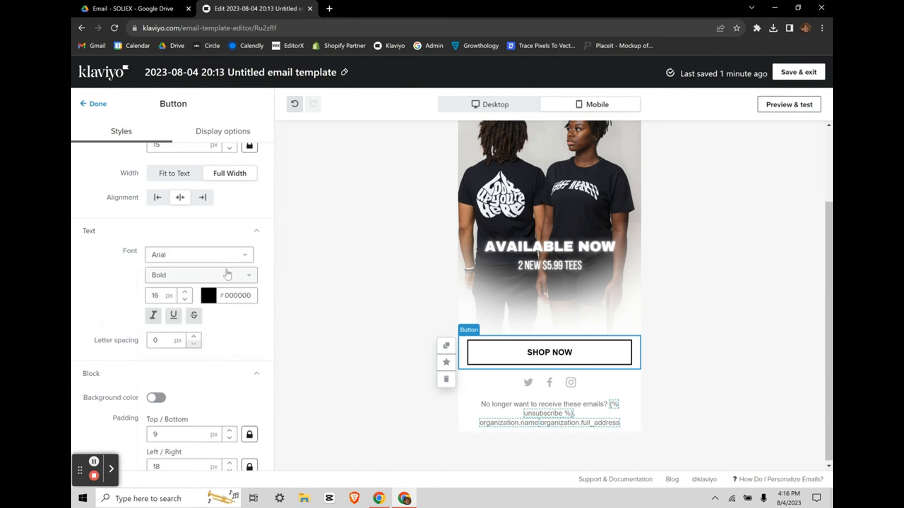
pyautogui.scroll(8, 228, 275)
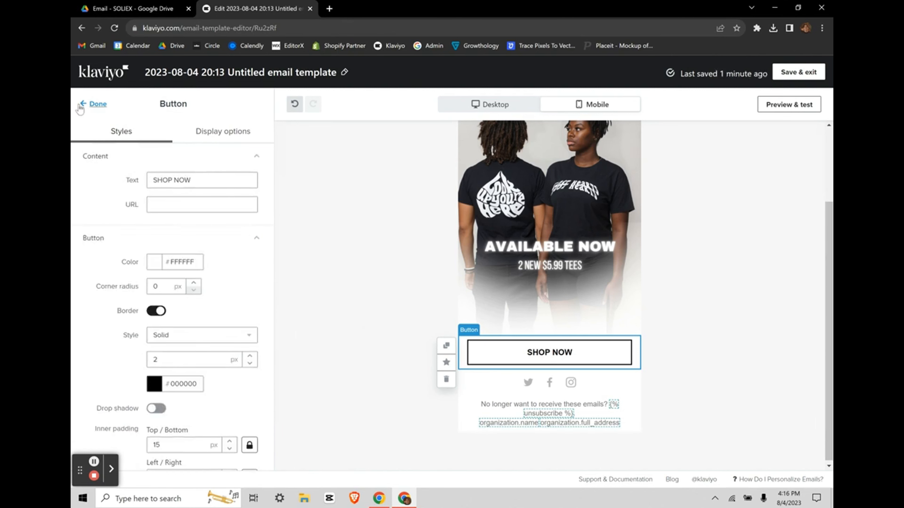
# Step: Add a text block above SHOP NOW and centre its paragraph text
pyautogui.click(89, 107)
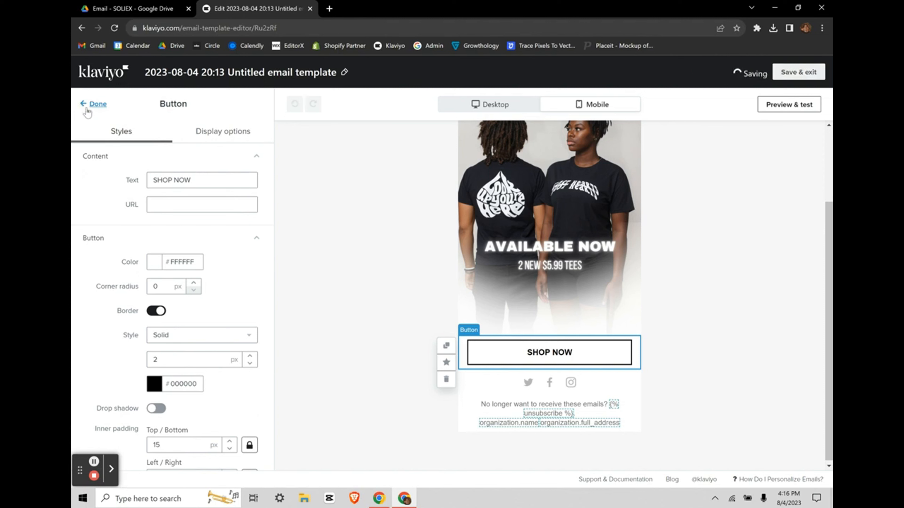
pyautogui.moveTo(120, 221); pyautogui.dragTo(563, 343)
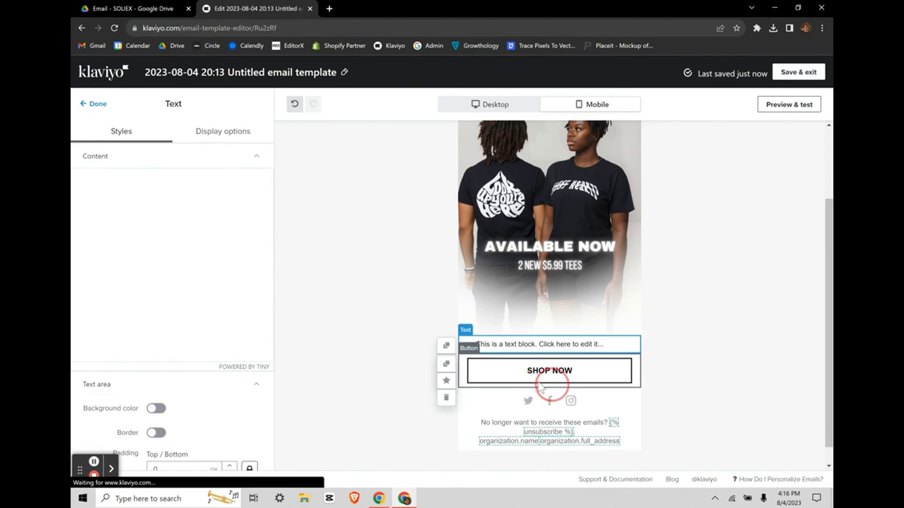
pyautogui.click(218, 229)
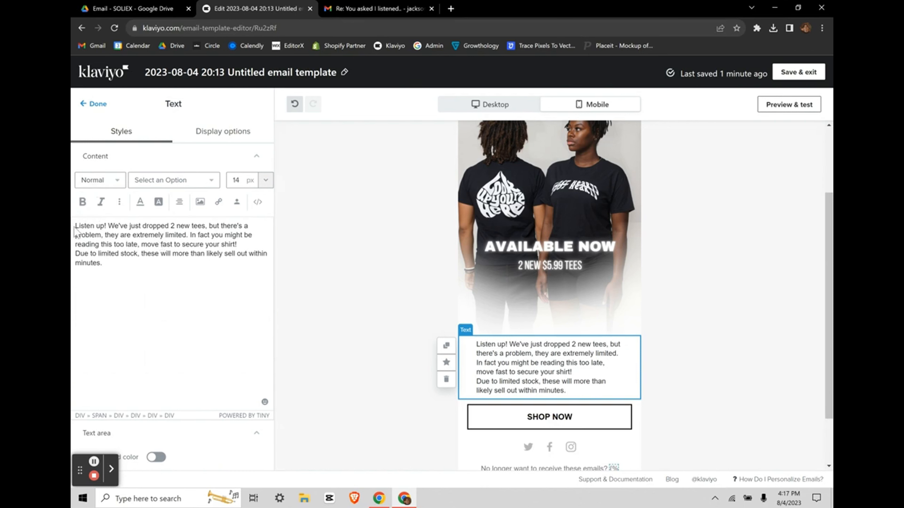
pyautogui.moveTo(76, 226); pyautogui.dragTo(260, 263)
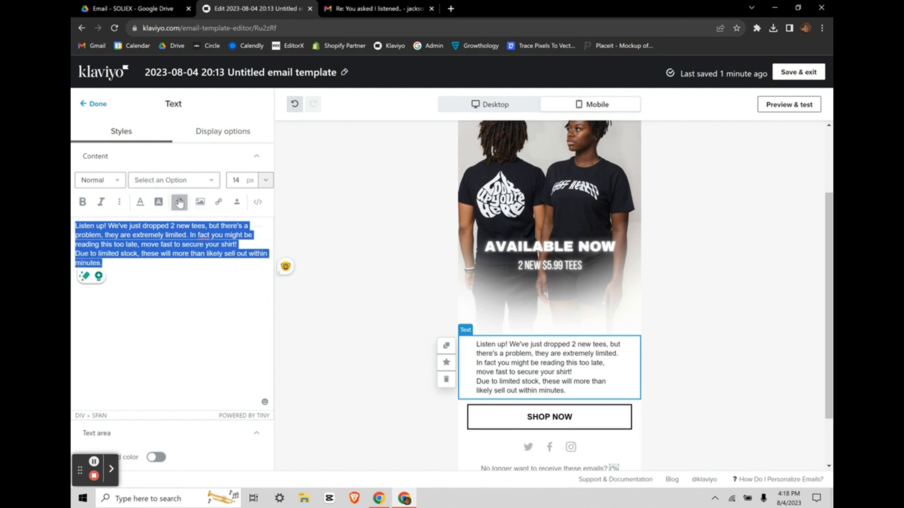
pyautogui.click(179, 203)
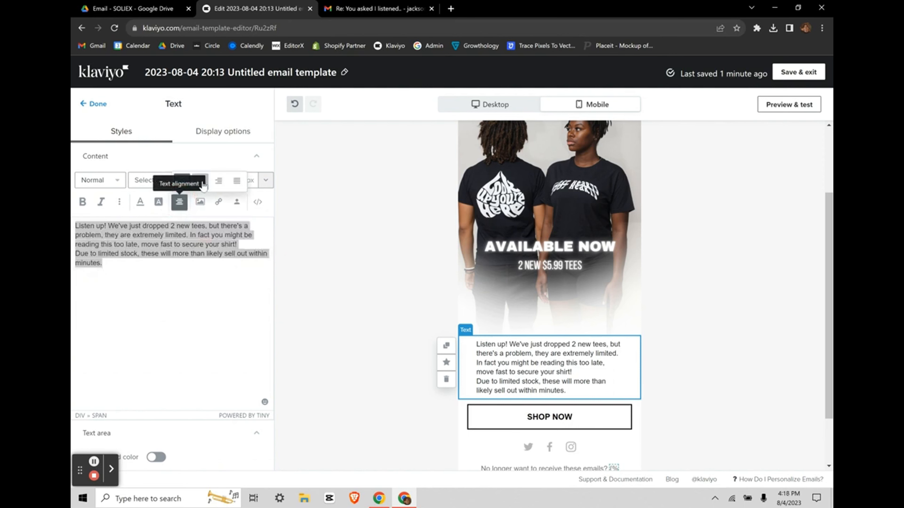
pyautogui.click(200, 181)
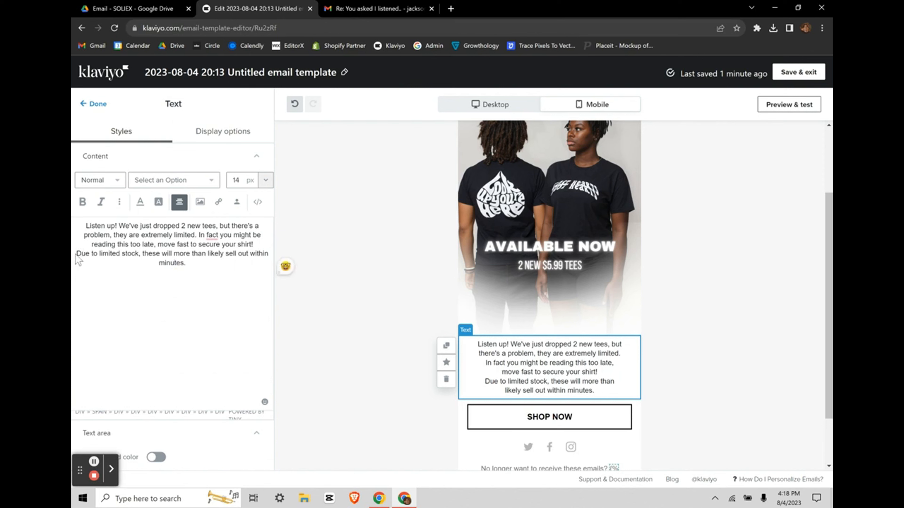
# Step: Set the final limited-stock sentence to 10 px and review the text block in the email
pyautogui.moveTo(77, 254); pyautogui.dragTo(212, 262)
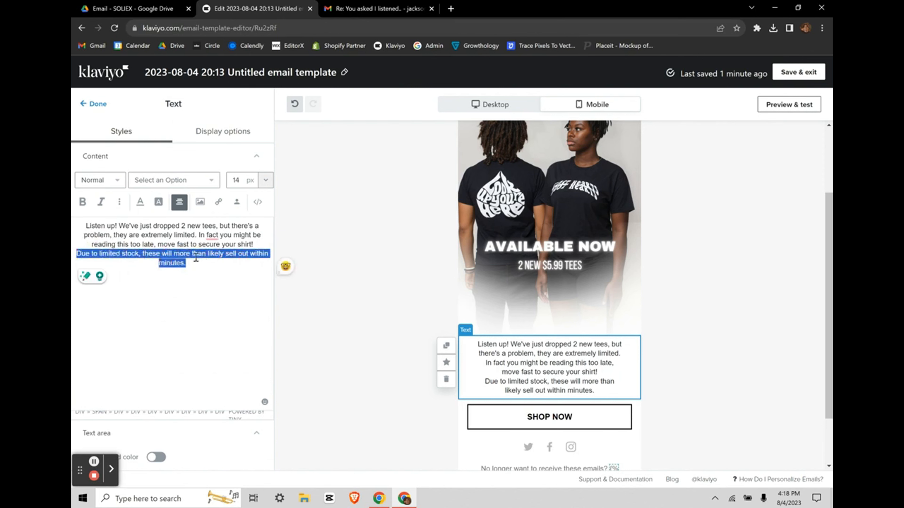
pyautogui.click(265, 182)
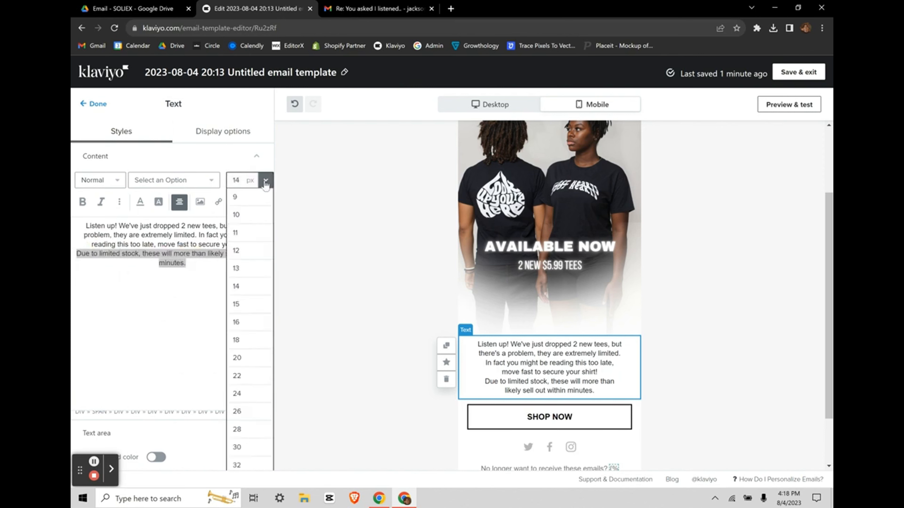
pyautogui.click(242, 215)
pyautogui.click(188, 311)
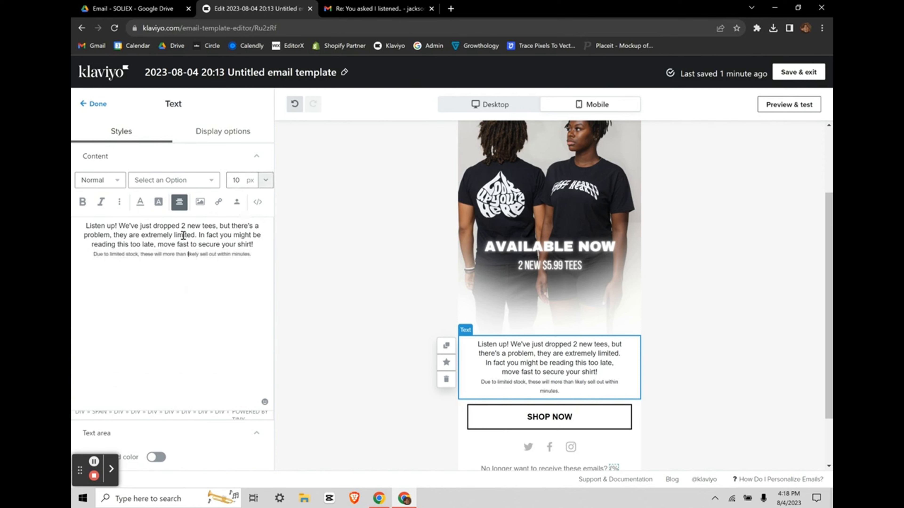
pyautogui.scroll(-1, 230, 325)
pyautogui.scroll(1, 208, 248)
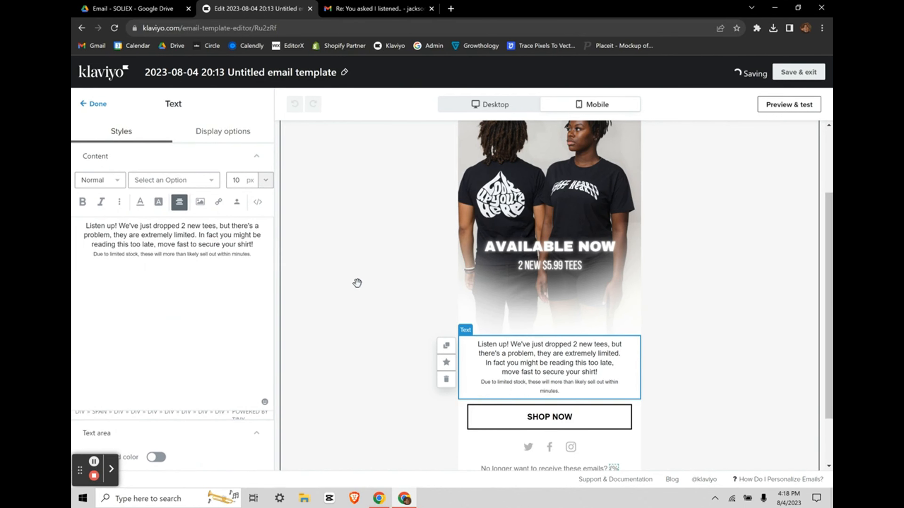
pyautogui.scroll(-2, 652, 419)
pyautogui.click(652, 419)
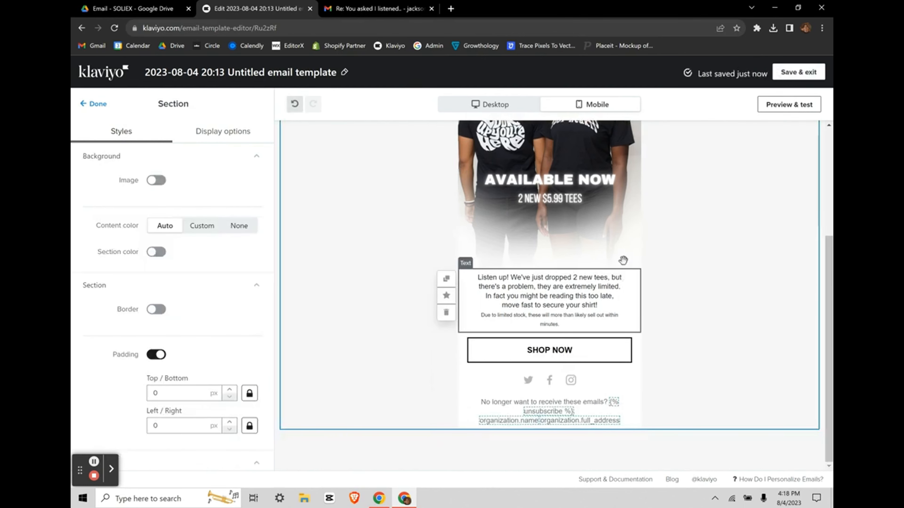
pyautogui.click(510, 286)
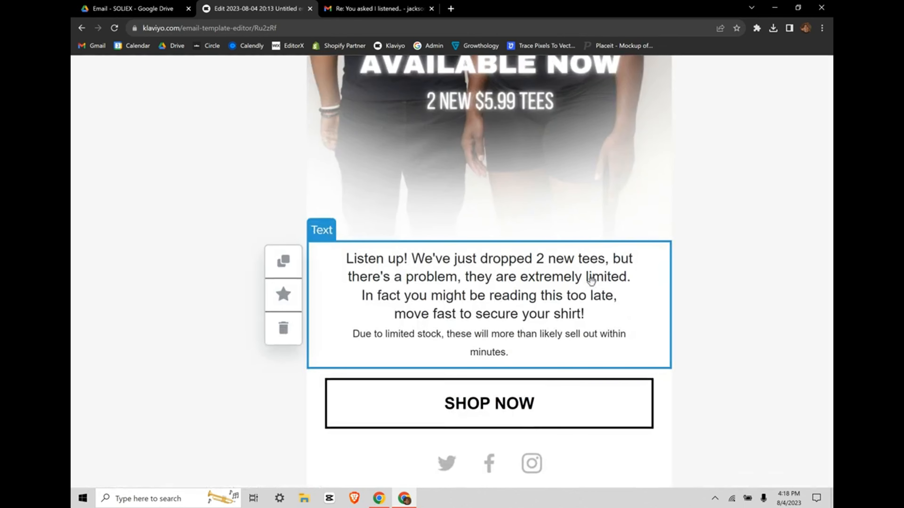
pyautogui.scroll(1, 423, 284)
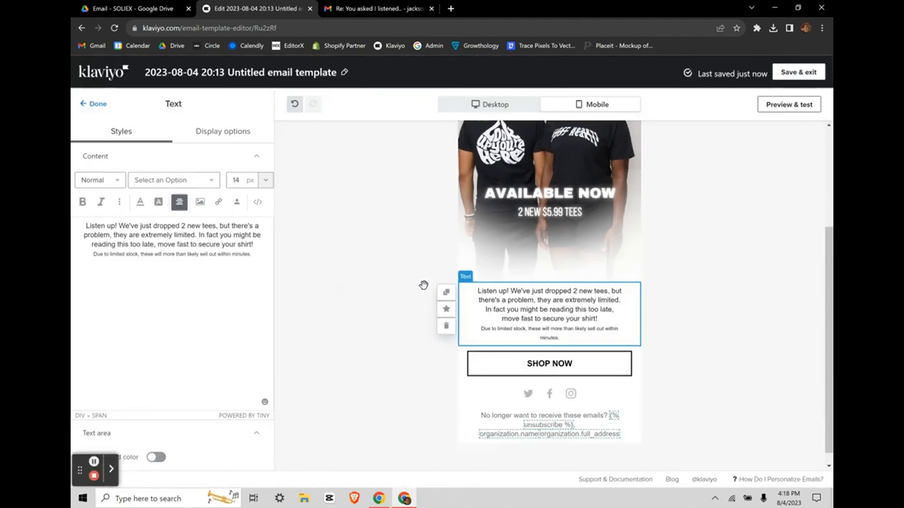
pyautogui.scroll(5, 413, 288)
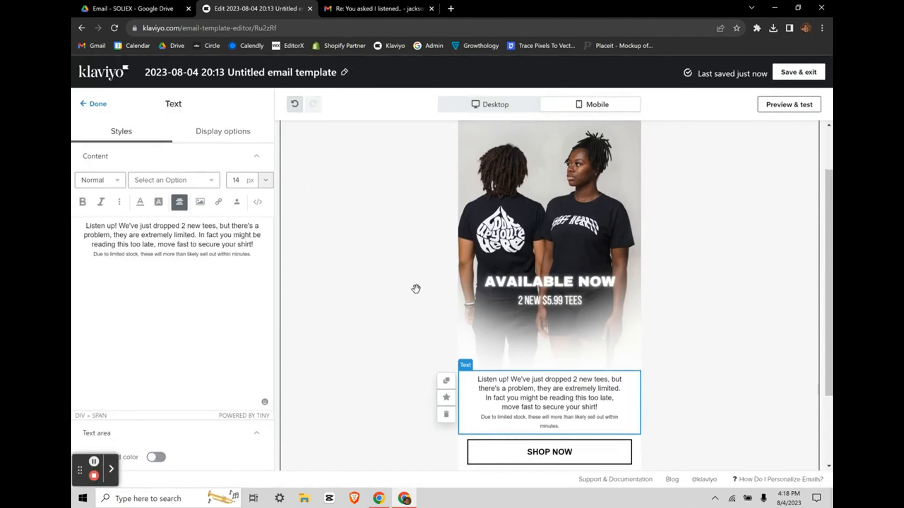
# Step: Link the hero image to losthearts.com
pyautogui.click(540, 228)
pyautogui.click(194, 378)
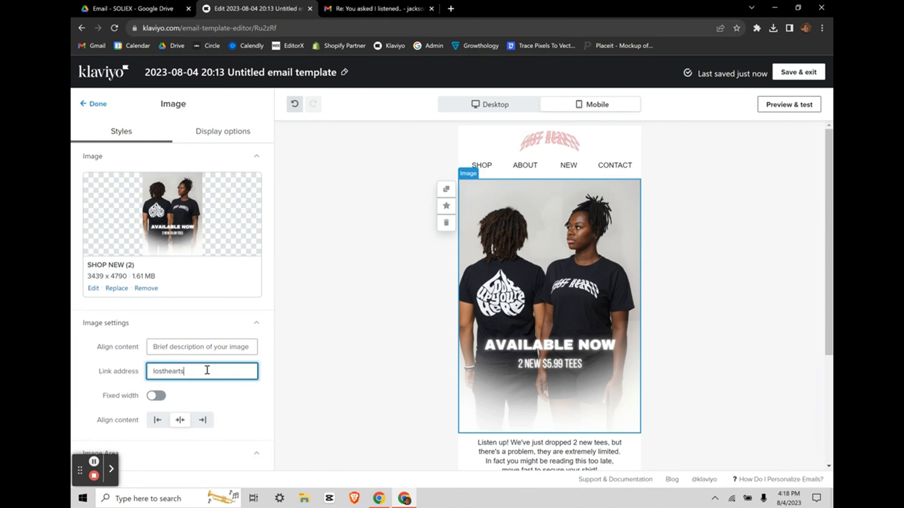
pyautogui.click(253, 414)
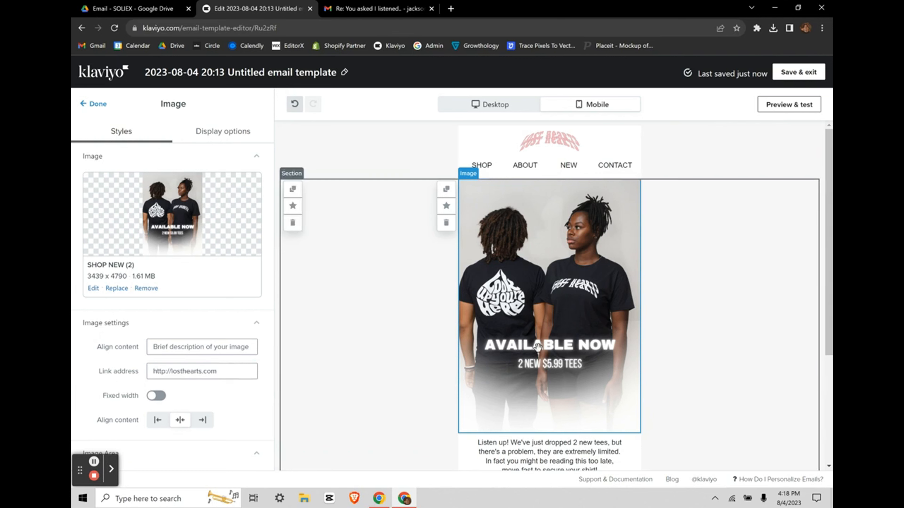
pyautogui.scroll(-2, 509, 161)
pyautogui.scroll(2, 529, 367)
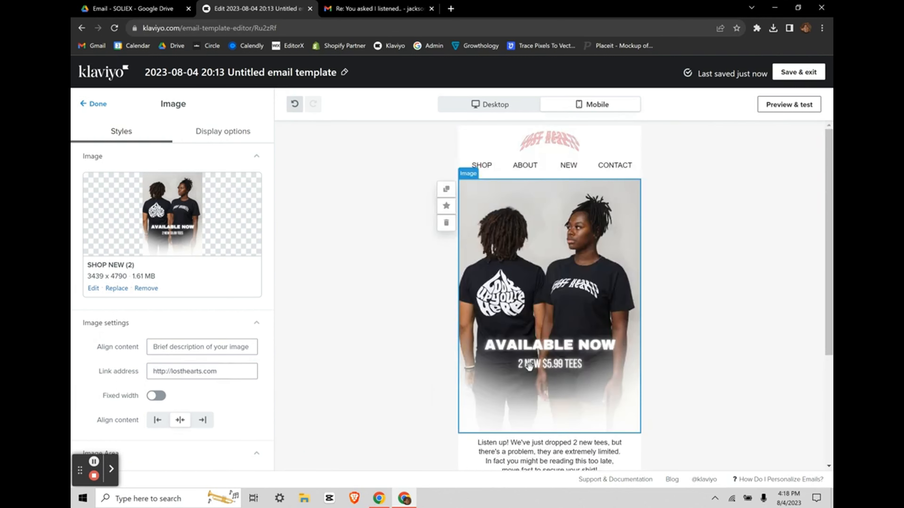
# Step: Link the header logo bar to losthearts.com and recheck the header and hero links
pyautogui.click(492, 148)
pyautogui.scroll(-1, 175, 318)
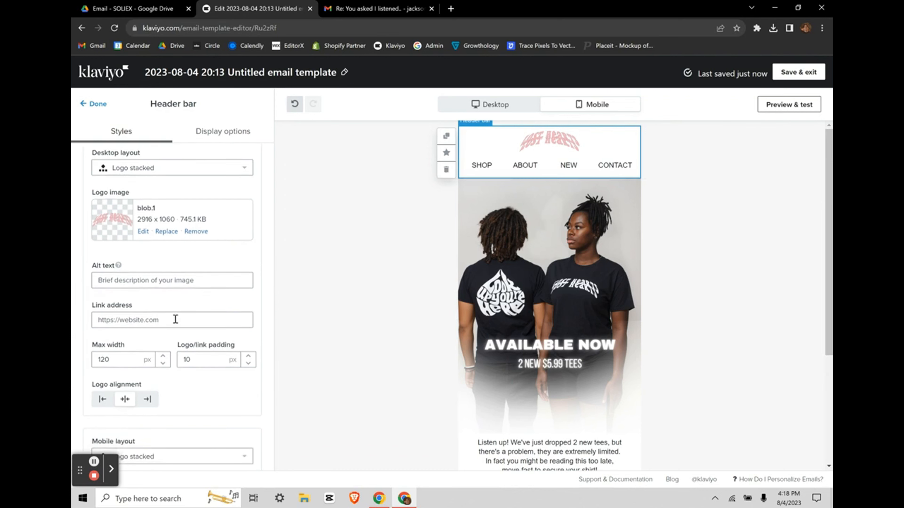
pyautogui.click(175, 319)
pyautogui.write('losthearts.com')
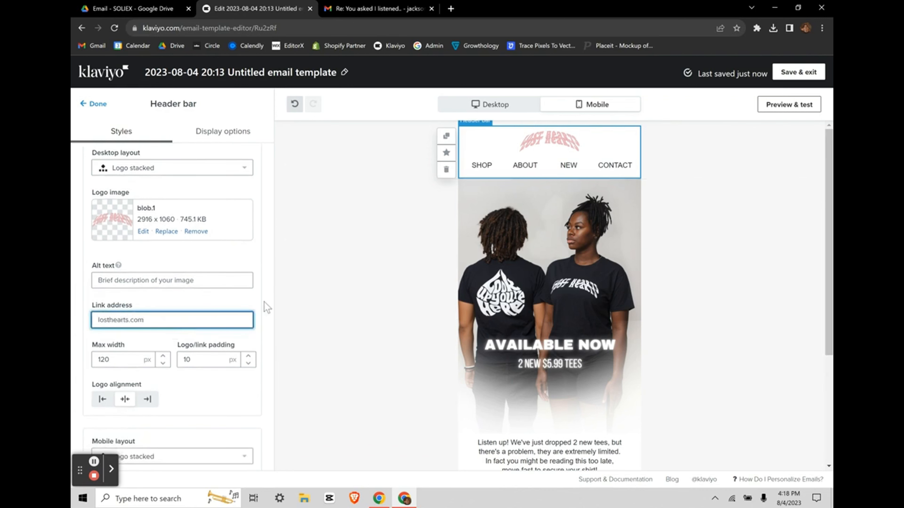
pyautogui.click(375, 314)
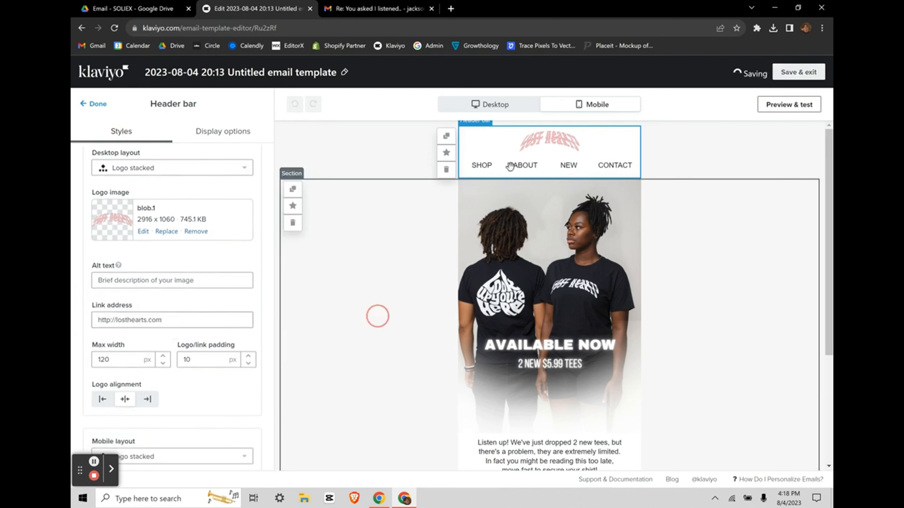
pyautogui.click(487, 138)
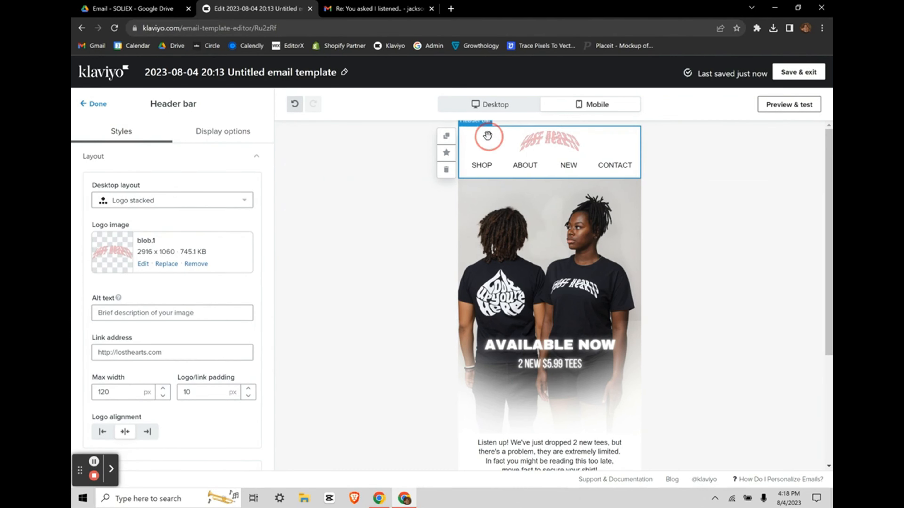
pyautogui.click(517, 324)
# Step: Link the SHOP NOW button to losthearts.com and return to the content blocks list
pyautogui.scroll(-4, 529, 372)
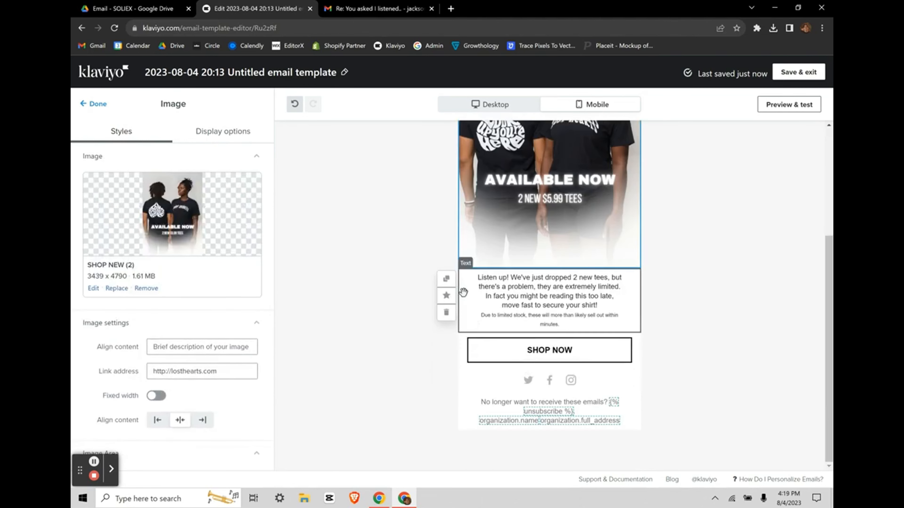
pyautogui.click(476, 347)
pyautogui.scroll(-1, 186, 379)
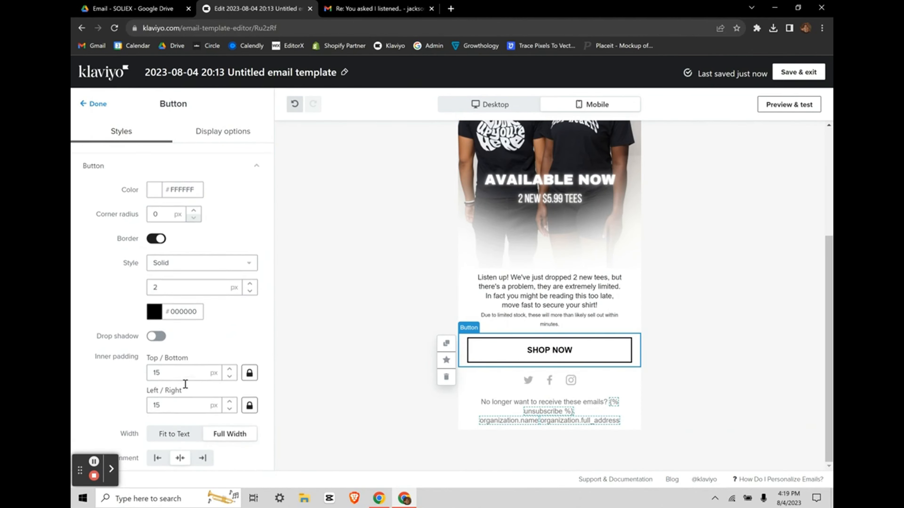
pyautogui.scroll(1, 167, 249)
pyautogui.click(162, 204)
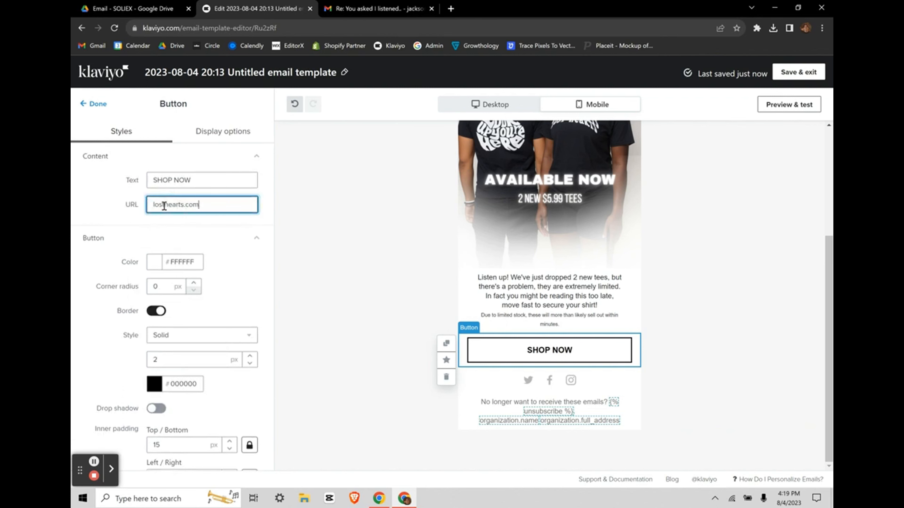
pyautogui.click(343, 288)
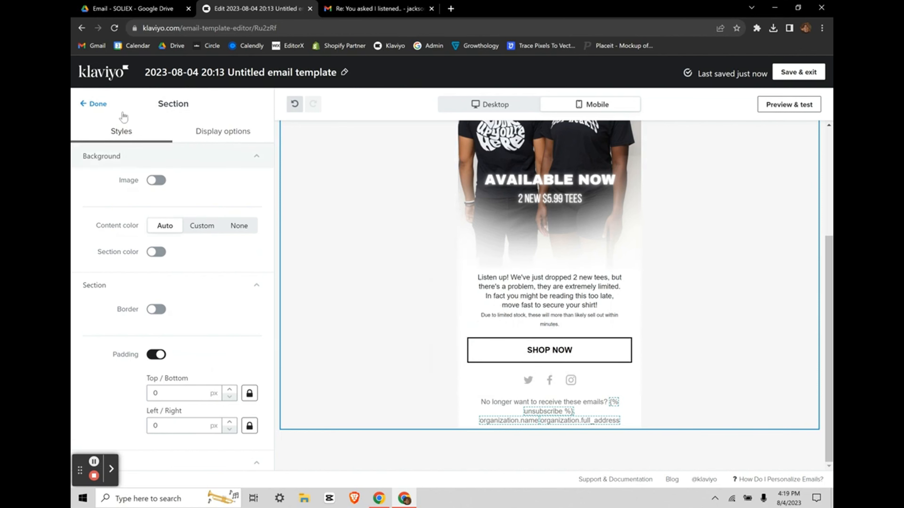
pyautogui.click(87, 103)
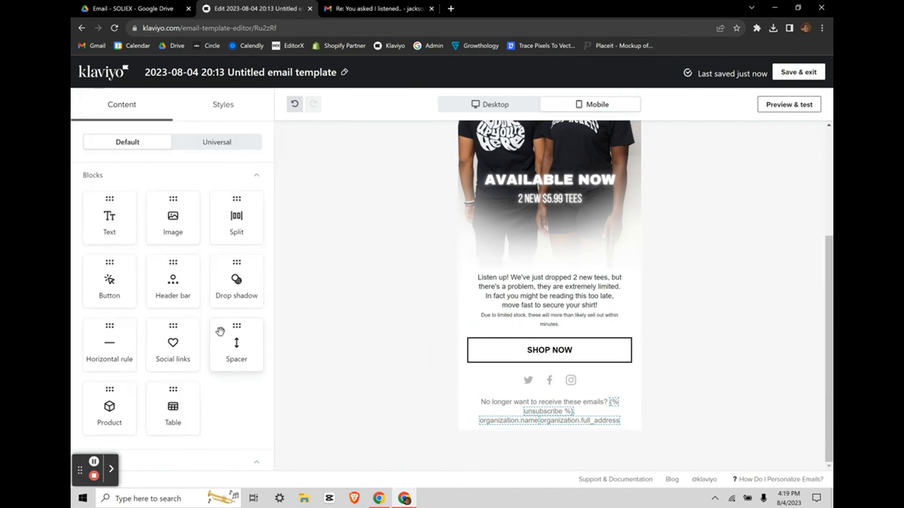
# Step: Drop a Table block below the SHOP NOW button and open its row and column settings
pyautogui.scroll(-1, 182, 356)
pyautogui.click(176, 372)
pyautogui.moveTo(175, 372); pyautogui.dragTo(552, 377)
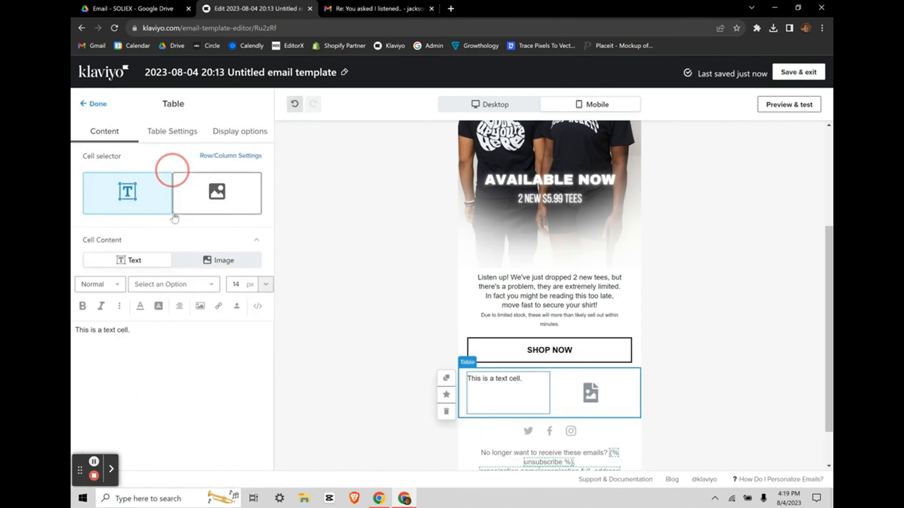
pyautogui.click(191, 139)
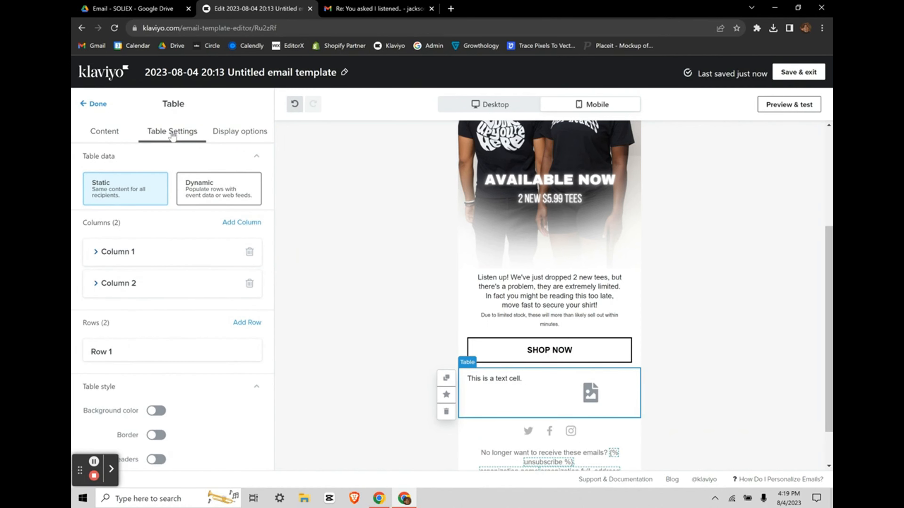
pyautogui.scroll(-1, 172, 284)
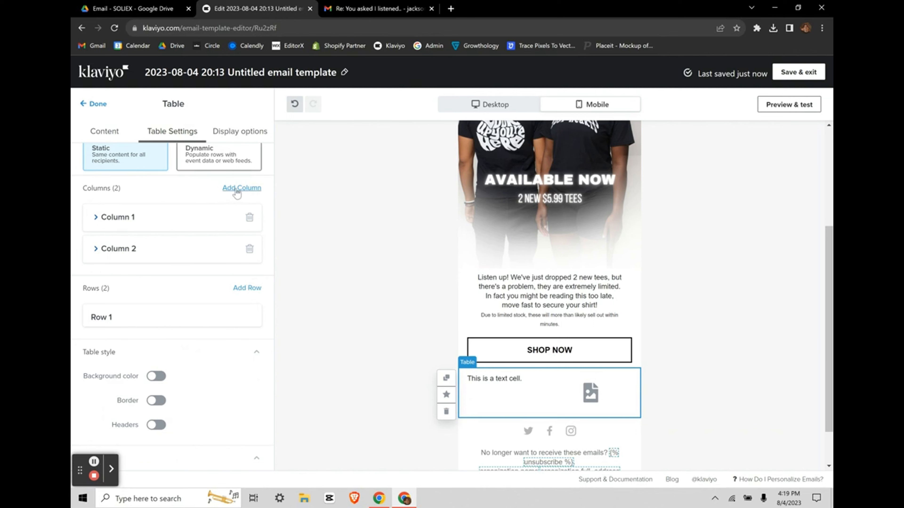
# Step: Reshape the table into a single row of three columns
pyautogui.click(248, 248)
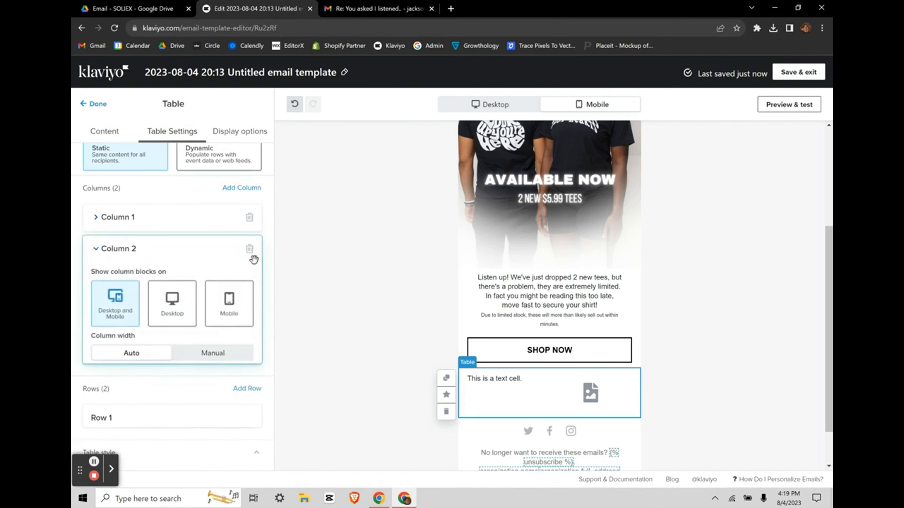
pyautogui.click(250, 249)
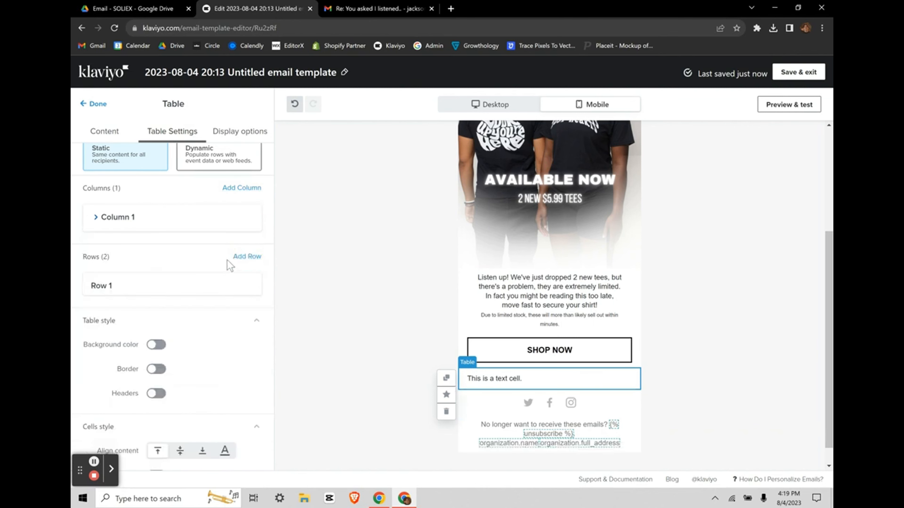
pyautogui.click(247, 257)
pyautogui.click(246, 257)
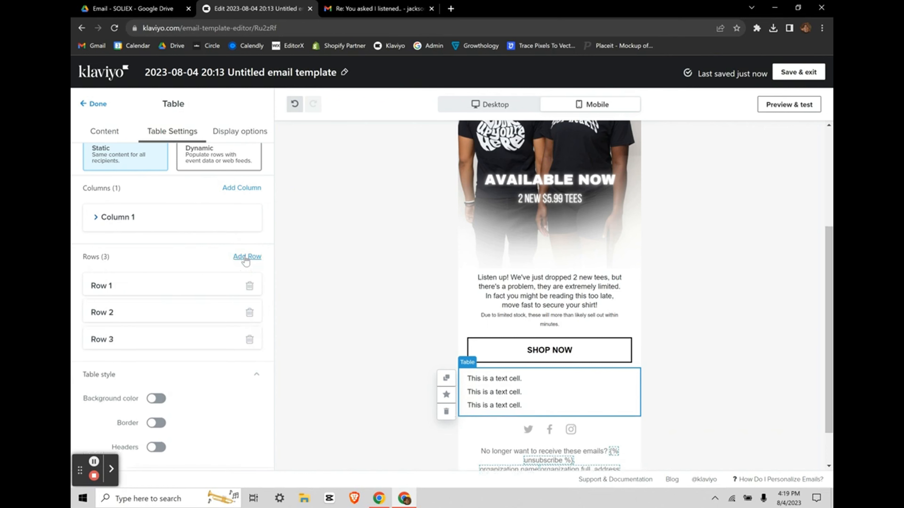
pyautogui.click(250, 286)
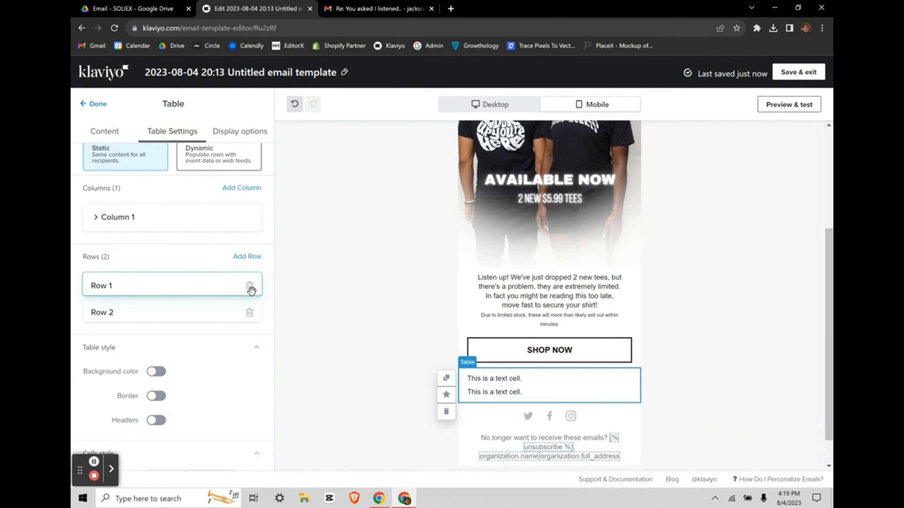
pyautogui.click(252, 286)
pyautogui.click(250, 189)
pyautogui.click(249, 188)
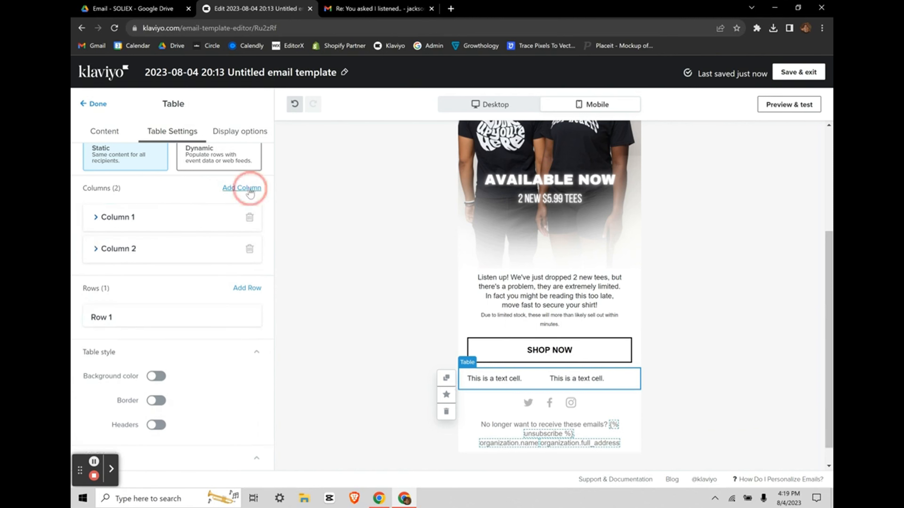
pyautogui.scroll(1, 171, 338)
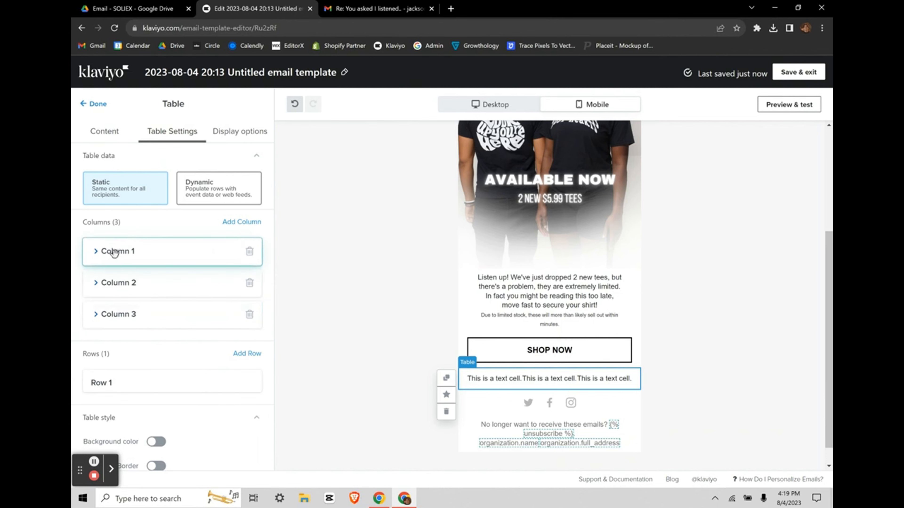
# Step: Switch all three table cells to Image content
pyautogui.click(96, 252)
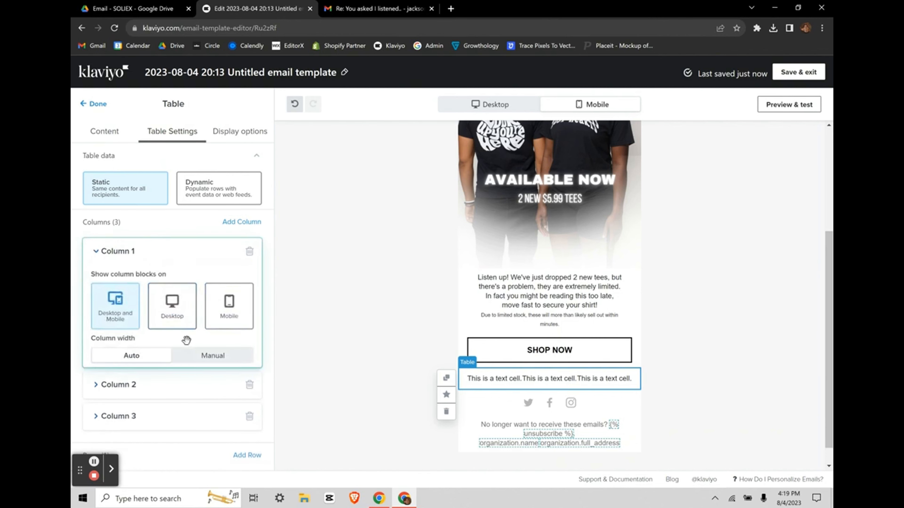
pyautogui.click(105, 131)
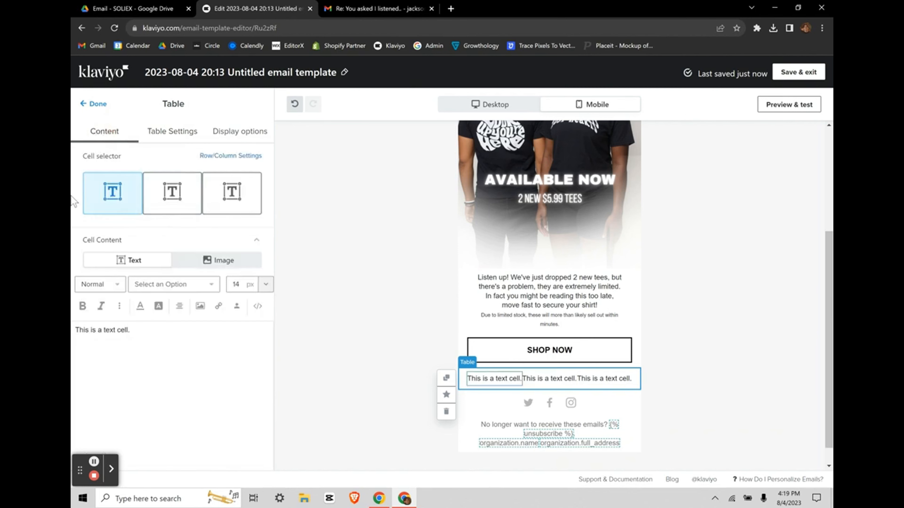
pyautogui.click(213, 261)
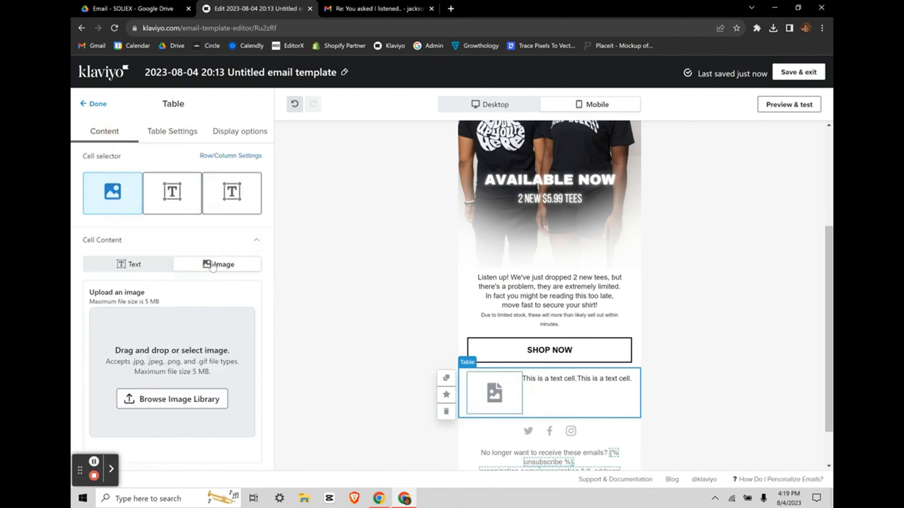
pyautogui.click(169, 205)
pyautogui.click(213, 259)
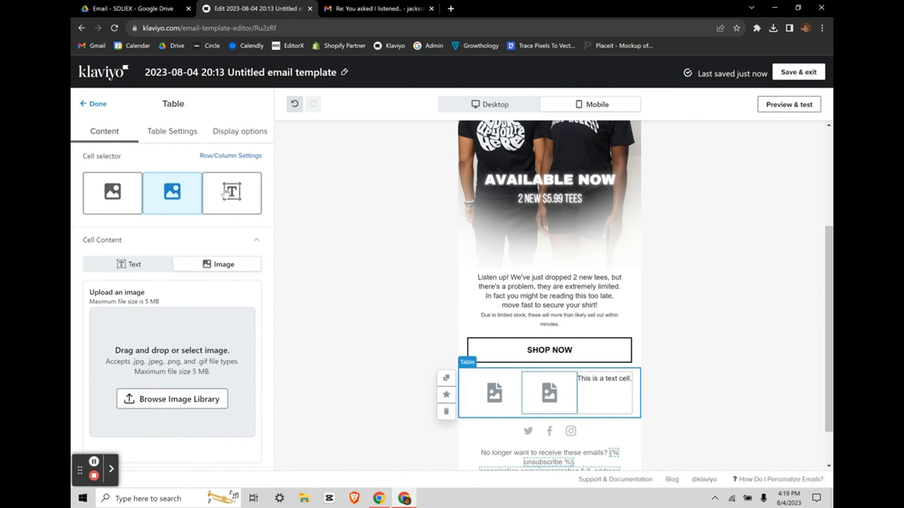
pyautogui.click(228, 199)
pyautogui.click(228, 261)
pyautogui.scroll(-1, 473, 356)
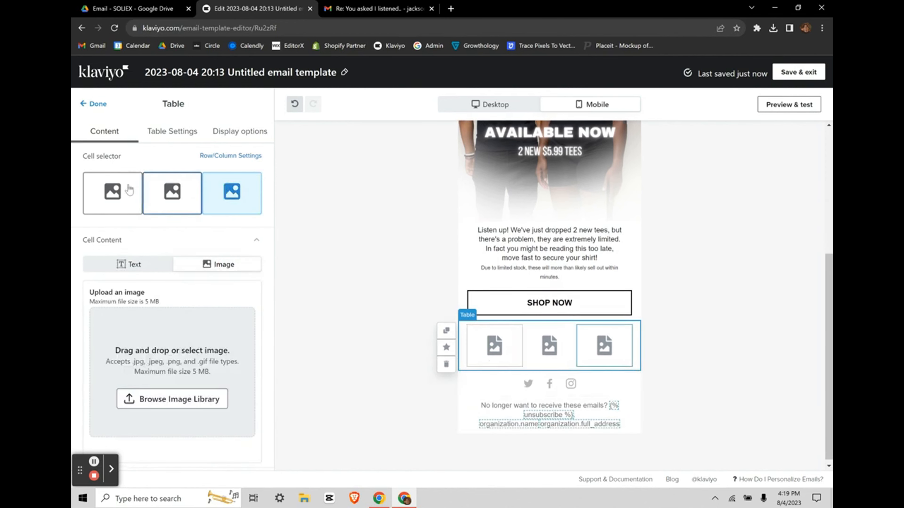
# Step: Fill the cells with three T-shirt photos and check each cell's image
pyautogui.click(503, 345)
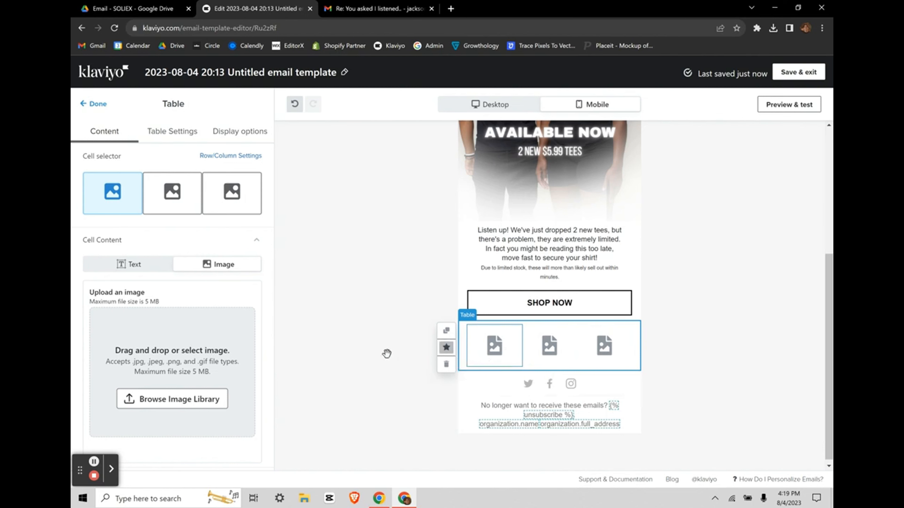
pyautogui.click(94, 462)
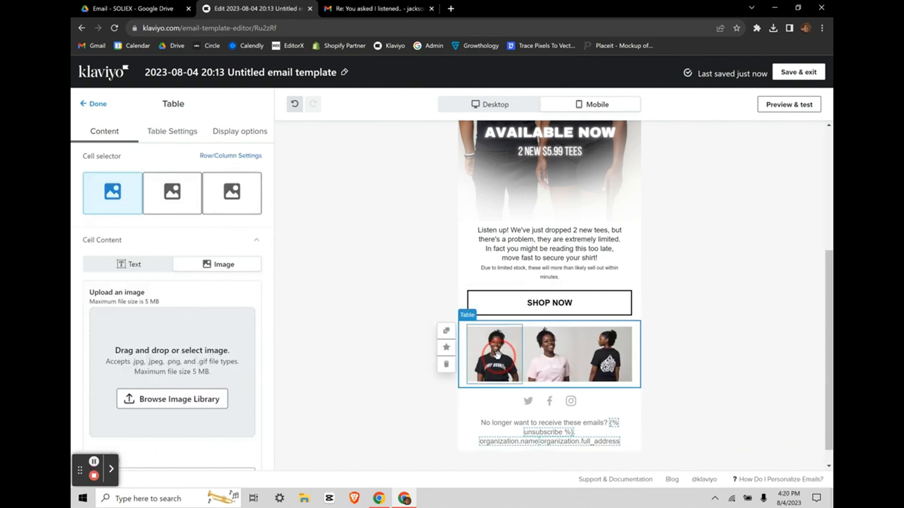
pyautogui.click(133, 177)
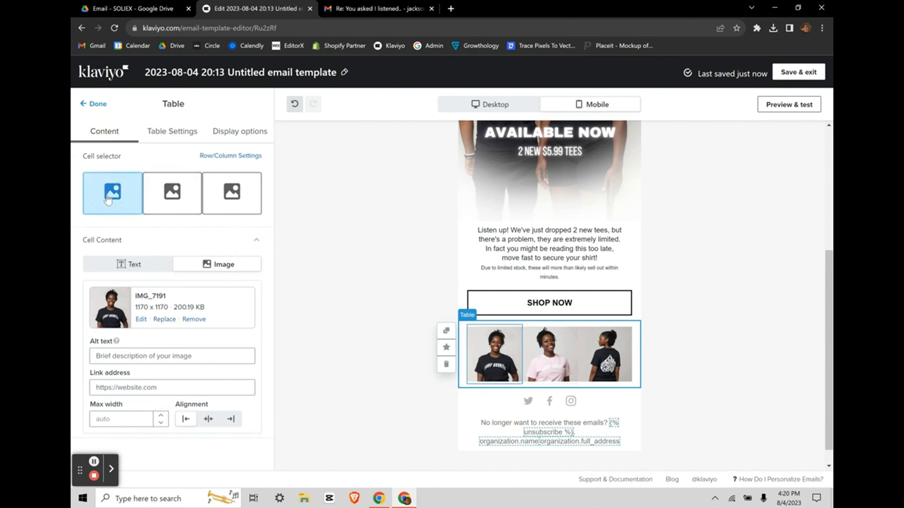
pyautogui.click(164, 319)
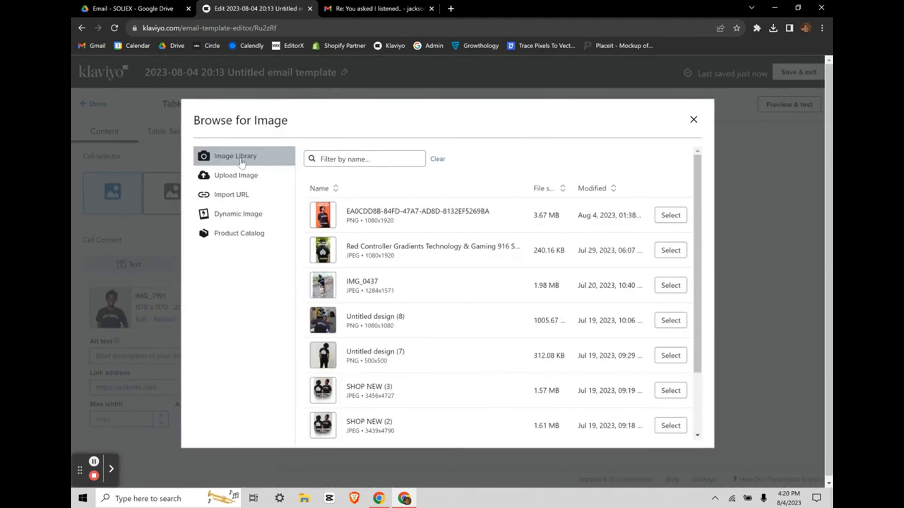
pyautogui.click(238, 175)
pyautogui.click(253, 157)
pyautogui.click(692, 120)
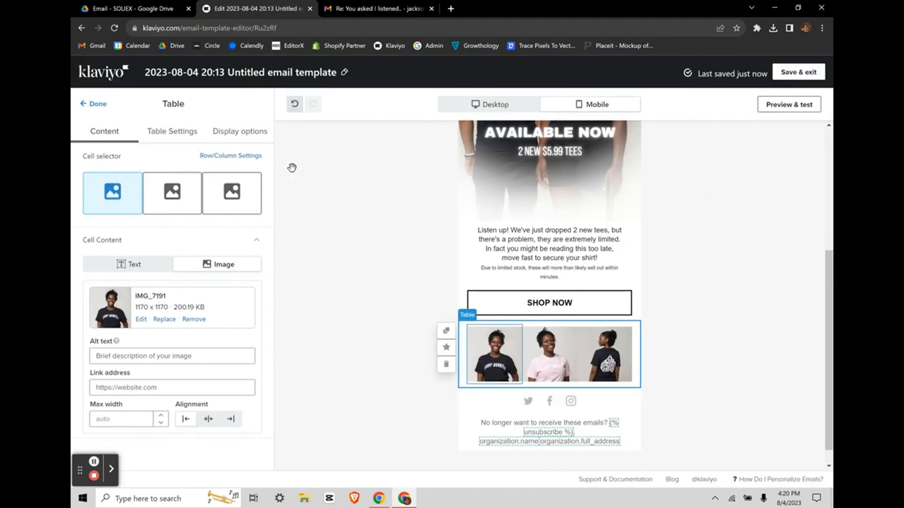
pyautogui.click(172, 193)
pyautogui.click(232, 192)
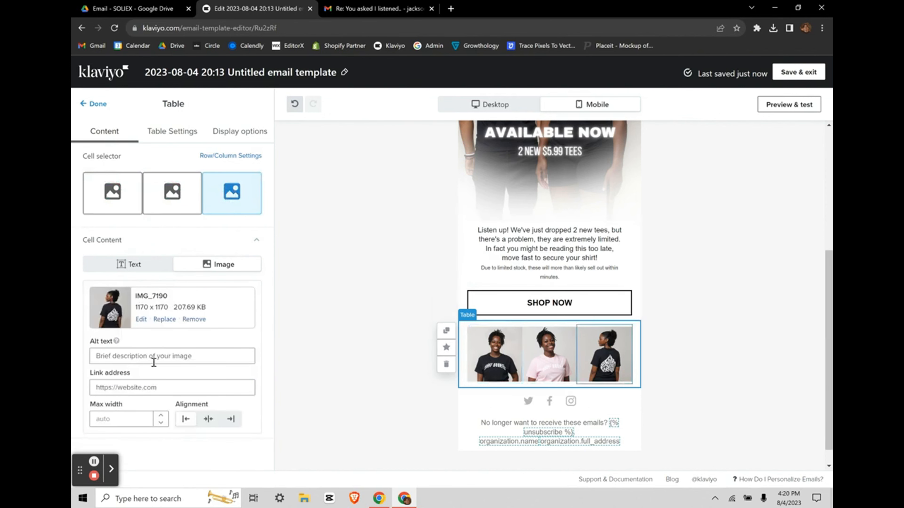
pyautogui.scroll(1, 494, 341)
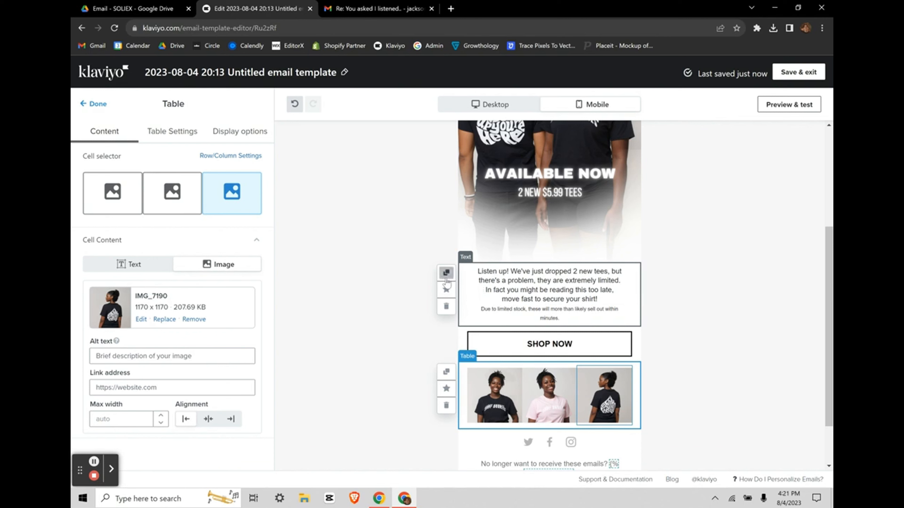
# Step: Duplicate the paragraph Text block and move the copy below SHOP NOW
pyautogui.click(89, 104)
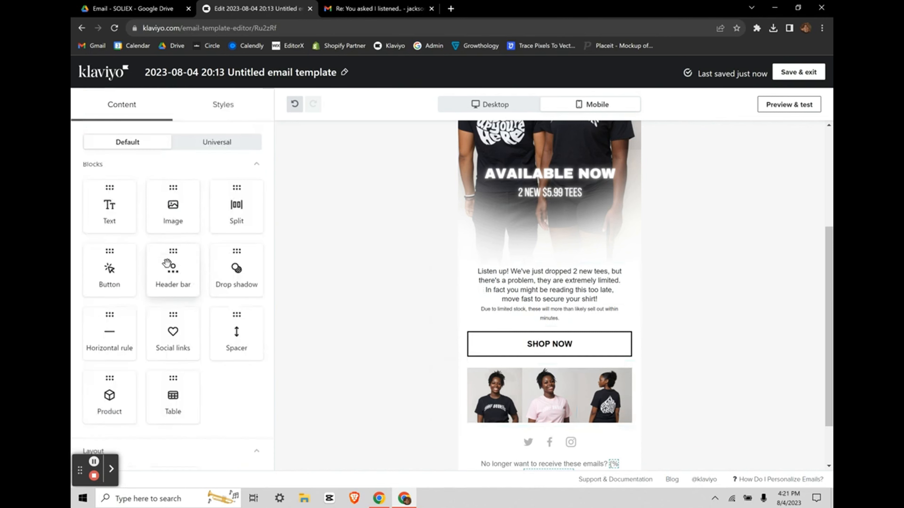
pyautogui.scroll(-1, 166, 264)
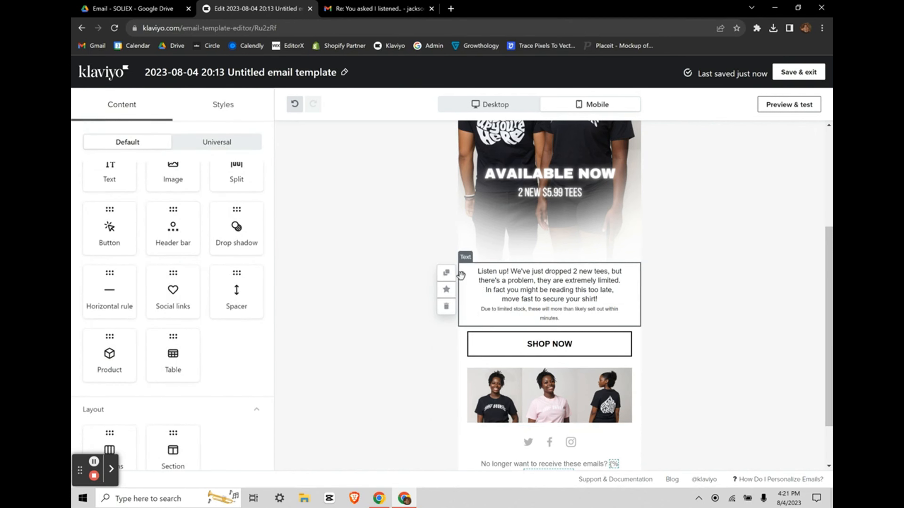
pyautogui.click(446, 273)
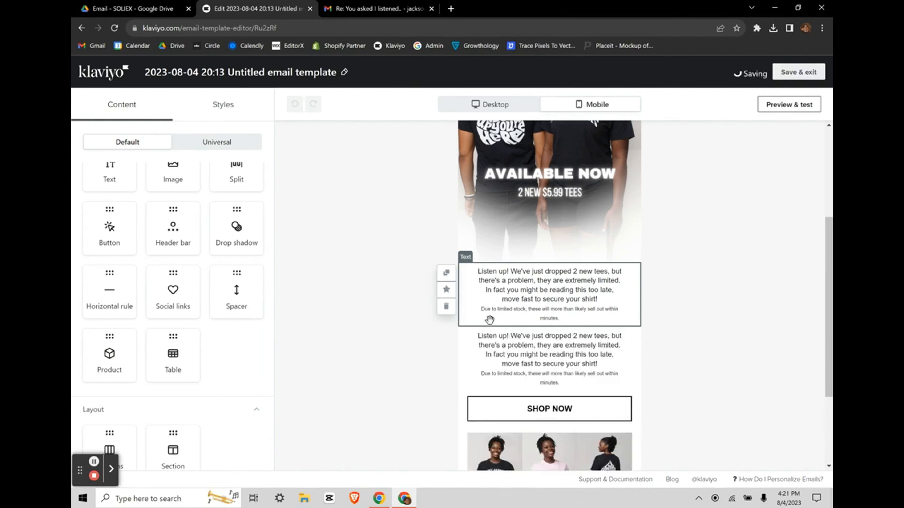
pyautogui.scroll(-3, 516, 285)
pyautogui.moveTo(531, 261); pyautogui.dragTo(532, 322)
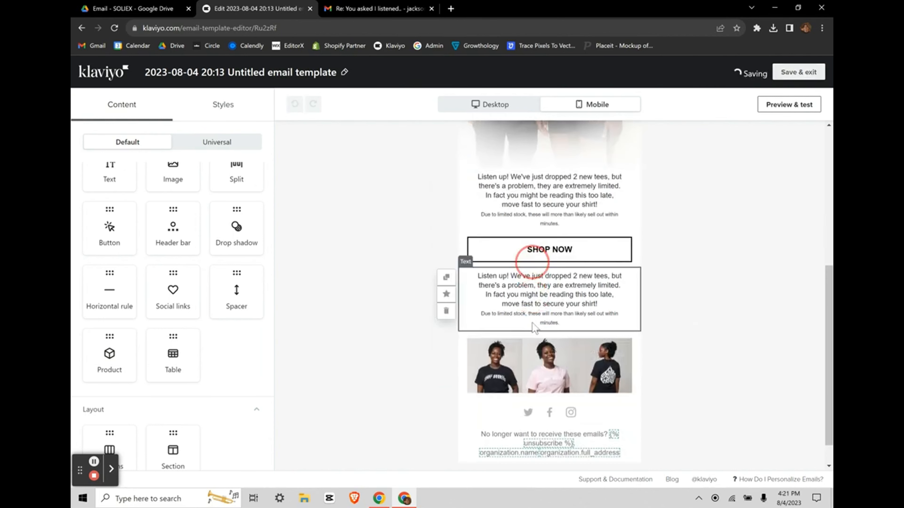
# Step: Replace the copy's text with 'Grab Your Shirt Now' and centre-align it
pyautogui.click(503, 293)
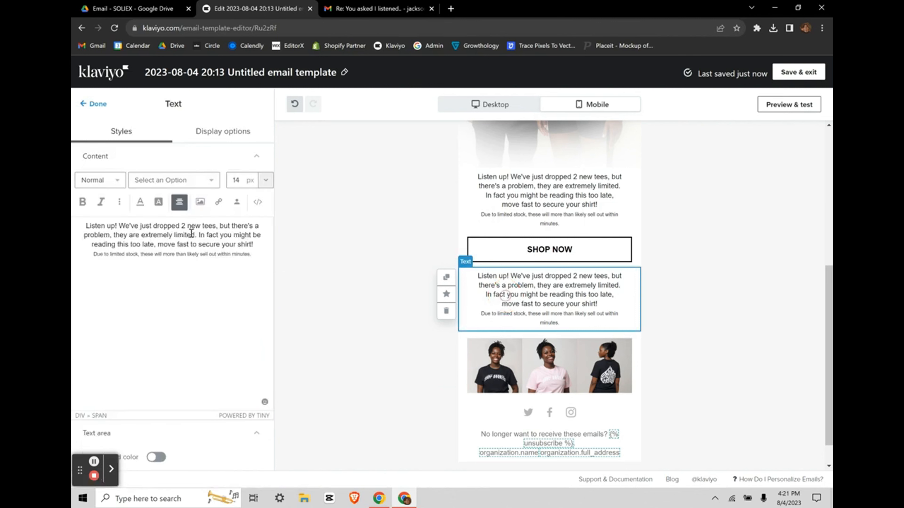
pyautogui.hotkey('ctrl', 'a')
pyautogui.press('BackSpace')
pyautogui.write('Grab Y')
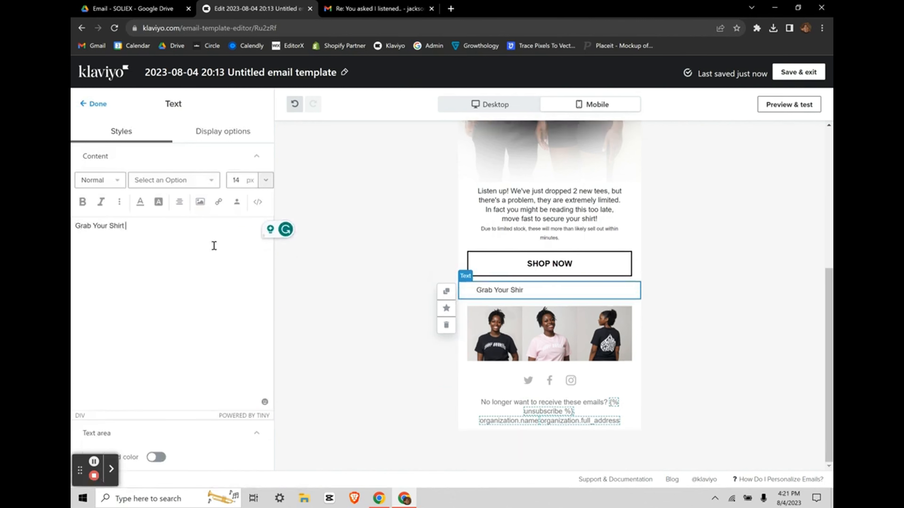
pyautogui.hotkey('ctrl', 'a')
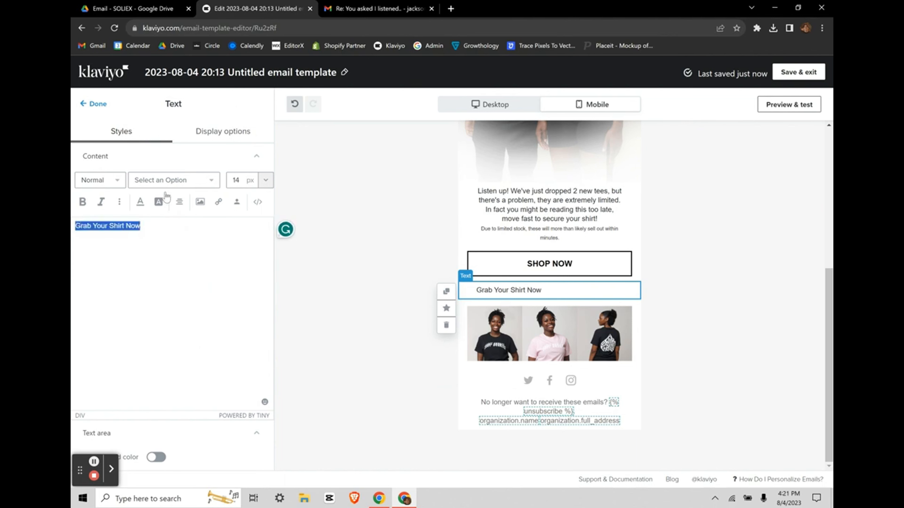
pyautogui.click(179, 202)
pyautogui.click(200, 182)
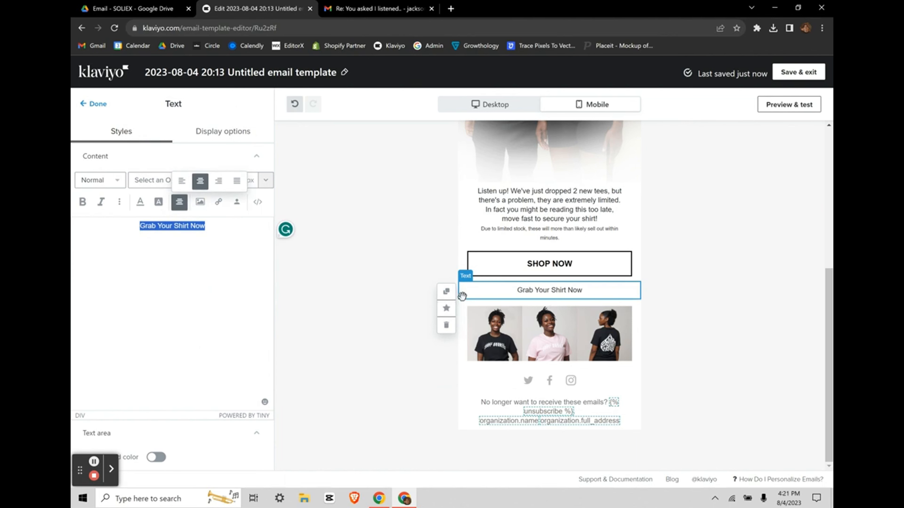
pyautogui.scroll(1, 359, 355)
pyautogui.click(96, 464)
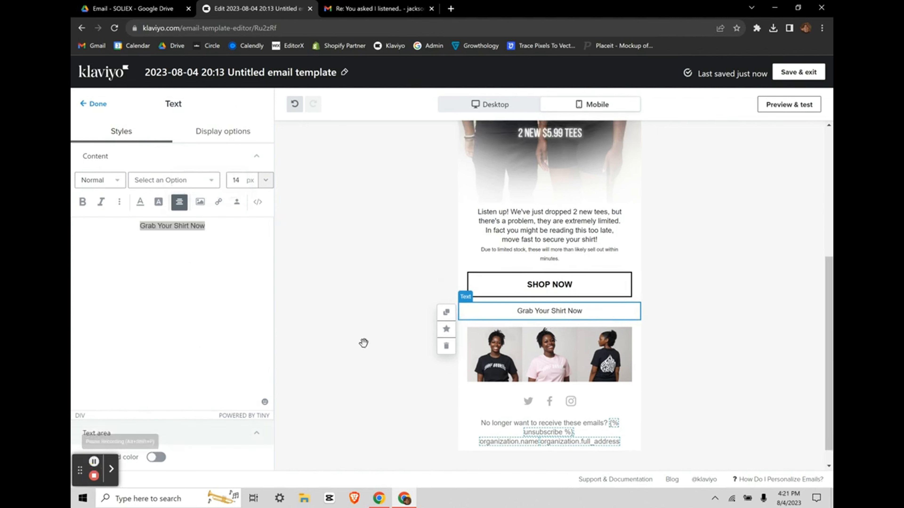
pyautogui.click(461, 278)
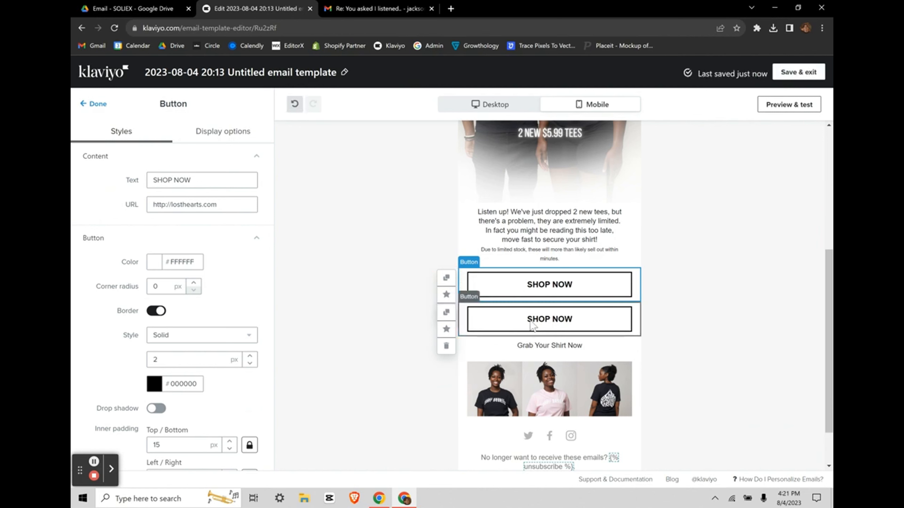
# Step: Place a duplicate SHOP NOW button below the photo row
pyautogui.moveTo(530, 320); pyautogui.dragTo(531, 422)
pyautogui.scroll(-2, 622, 283)
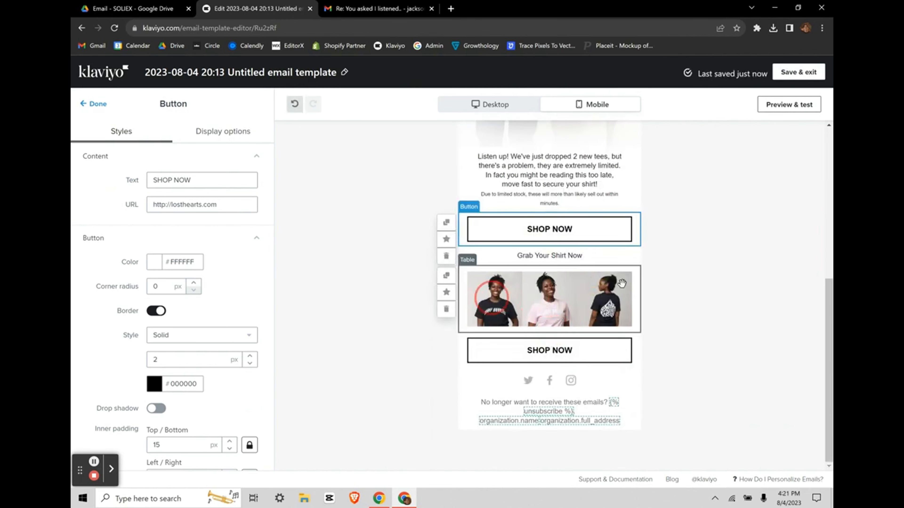
pyautogui.click(696, 268)
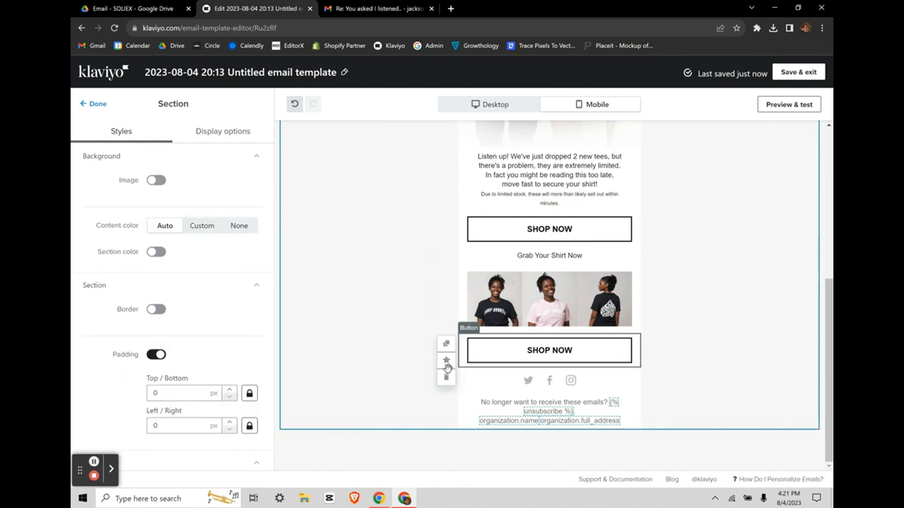
pyautogui.click(446, 378)
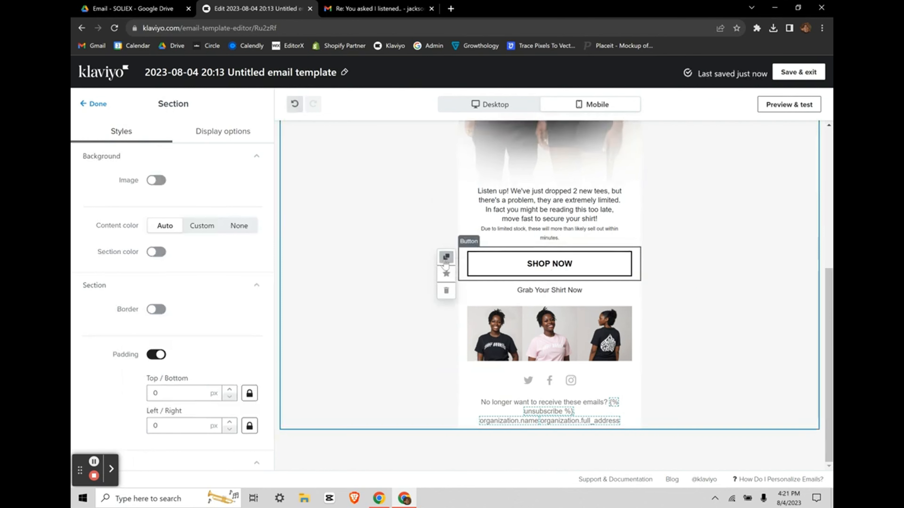
pyautogui.click(446, 257)
pyautogui.moveTo(538, 299); pyautogui.dragTo(532, 391)
# Step: Delete the Social links icon row from the footer
pyautogui.scroll(2, 556, 315)
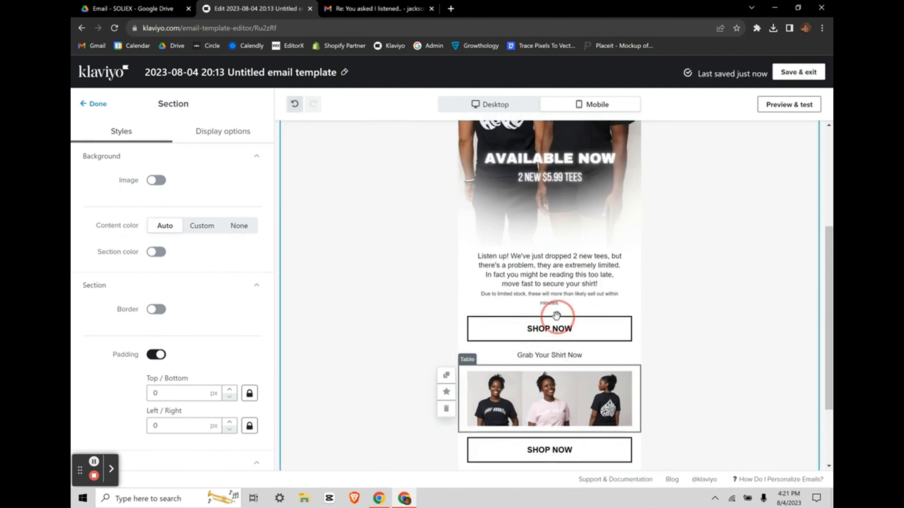
pyautogui.scroll(5, 556, 315)
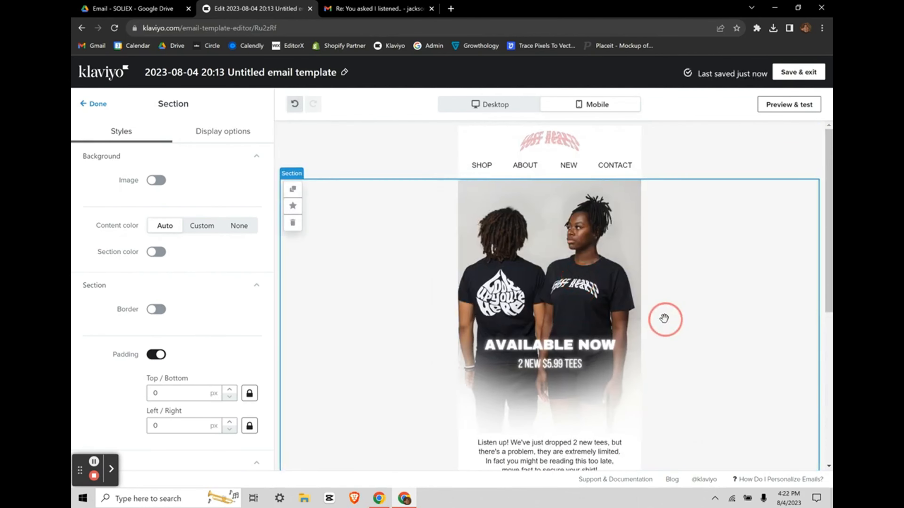
pyautogui.scroll(-6, 664, 318)
pyautogui.click(93, 462)
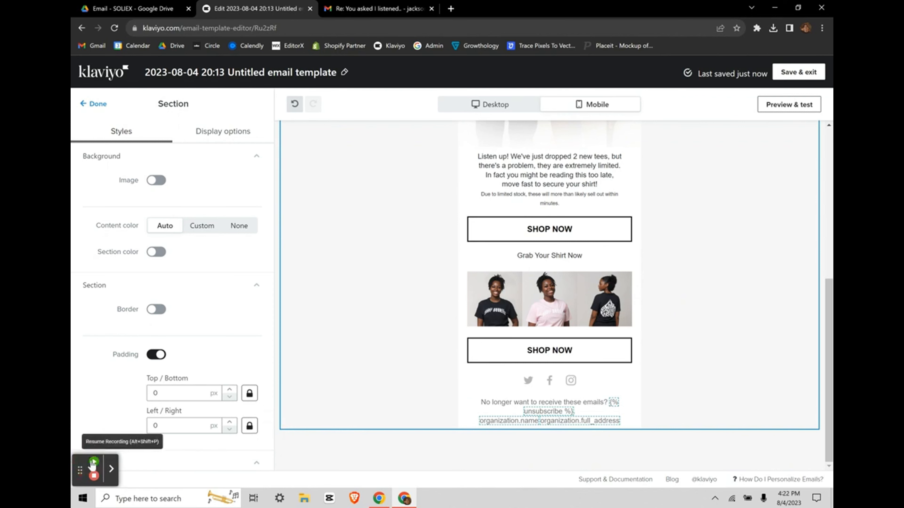
pyautogui.click(93, 462)
pyautogui.click(529, 378)
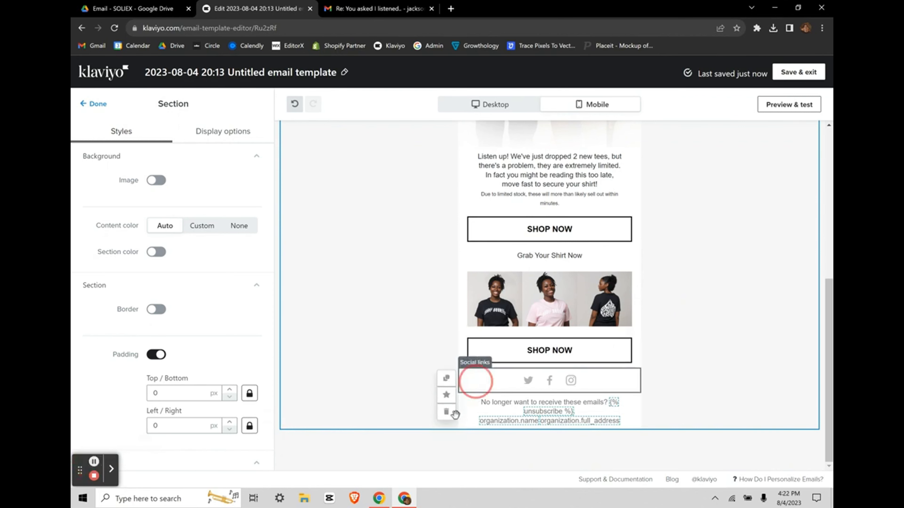
pyautogui.click(446, 411)
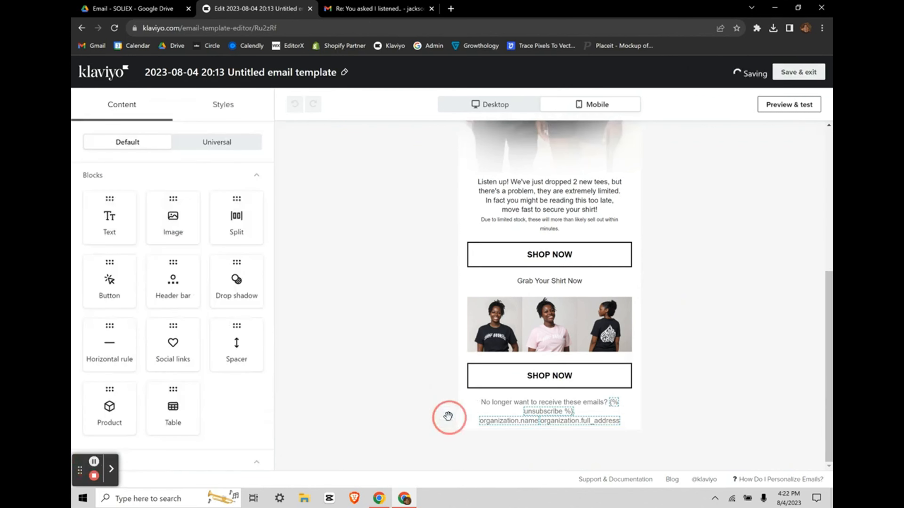
# Step: Replace the old footer text with the pasted Lost Hearts thank-you and unsubscribe paragraphs
pyautogui.click(470, 409)
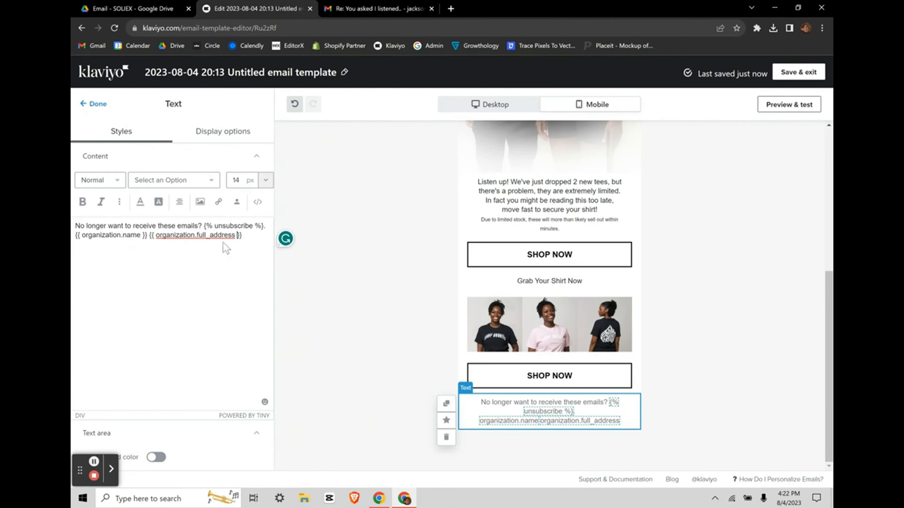
pyautogui.hotkey('ctrl', 'a')
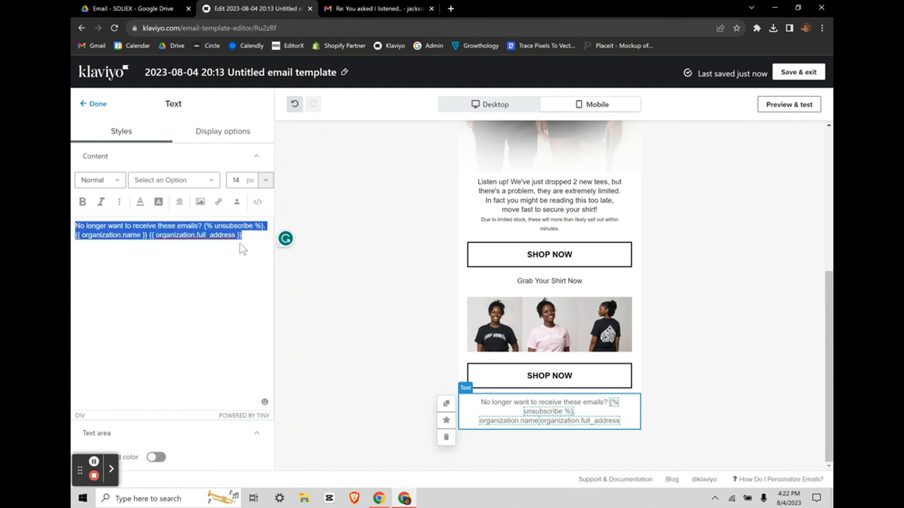
pyautogui.click(242, 248)
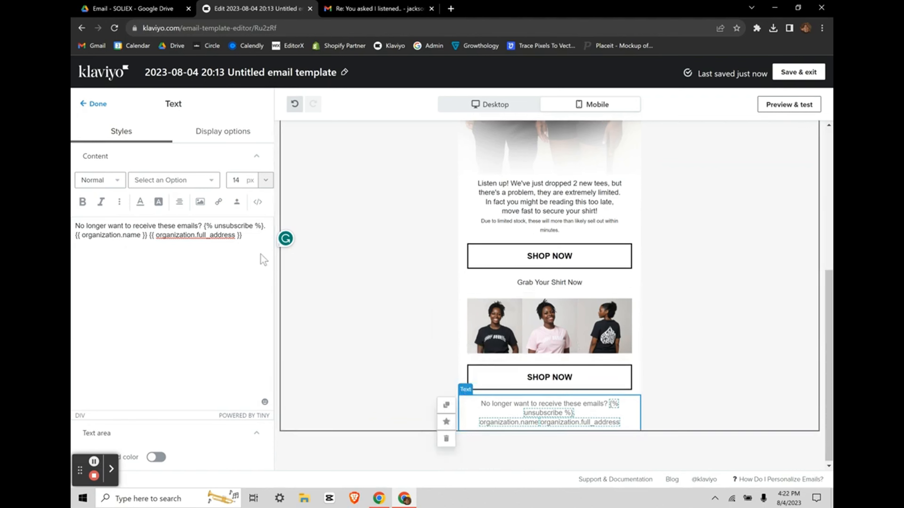
pyautogui.click(248, 246)
pyautogui.tripleClick(244, 236)
pyautogui.hotkey('ctrl', 'v')
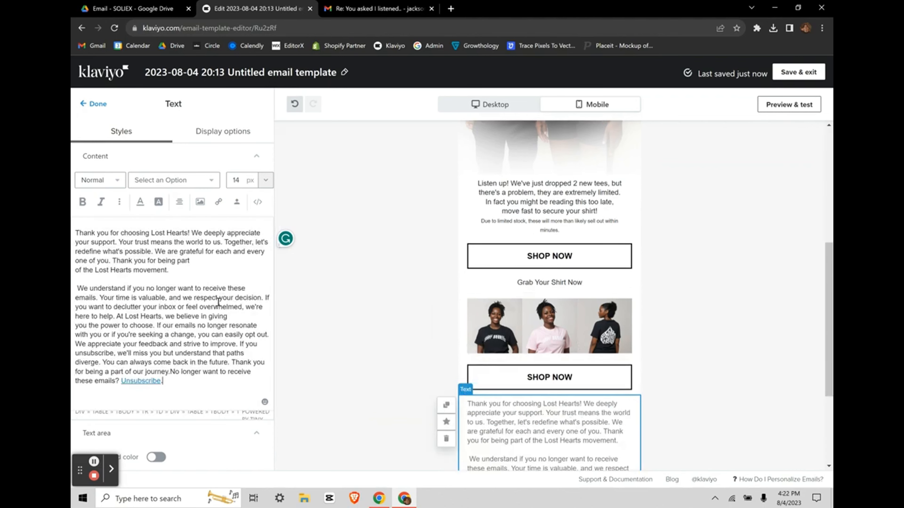
pyautogui.scroll(-3, 493, 391)
pyautogui.scroll(4, 558, 307)
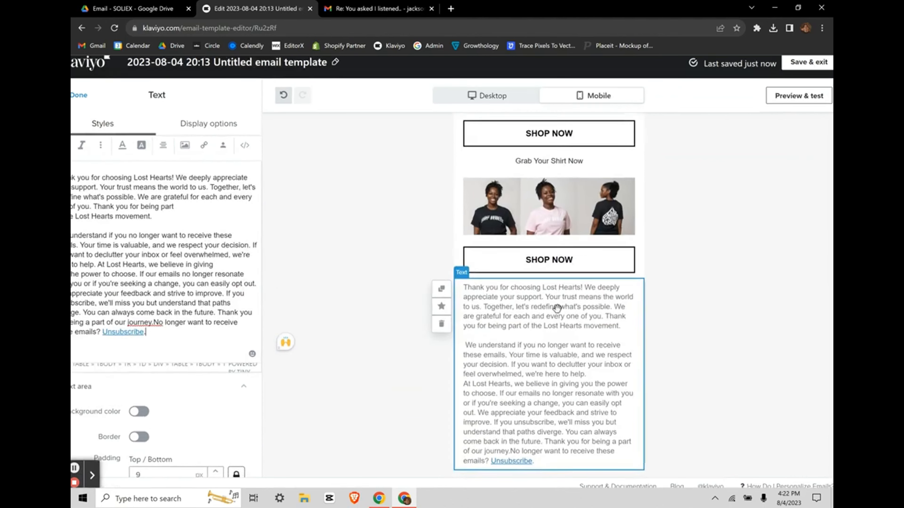
pyautogui.scroll(-2, 508, 316)
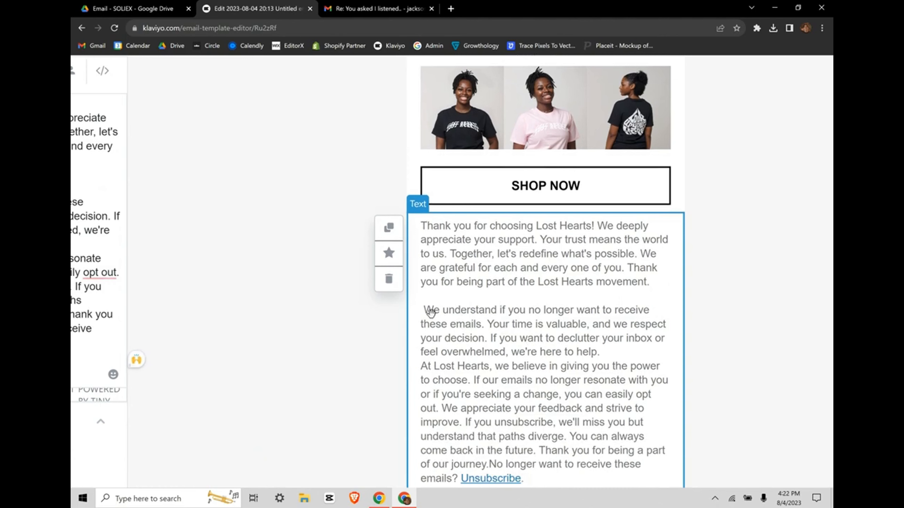
pyautogui.scroll(-4, 509, 313)
# Step: Centre-align all of the footer text
pyautogui.moveTo(169, 223); pyautogui.dragTo(79, 162)
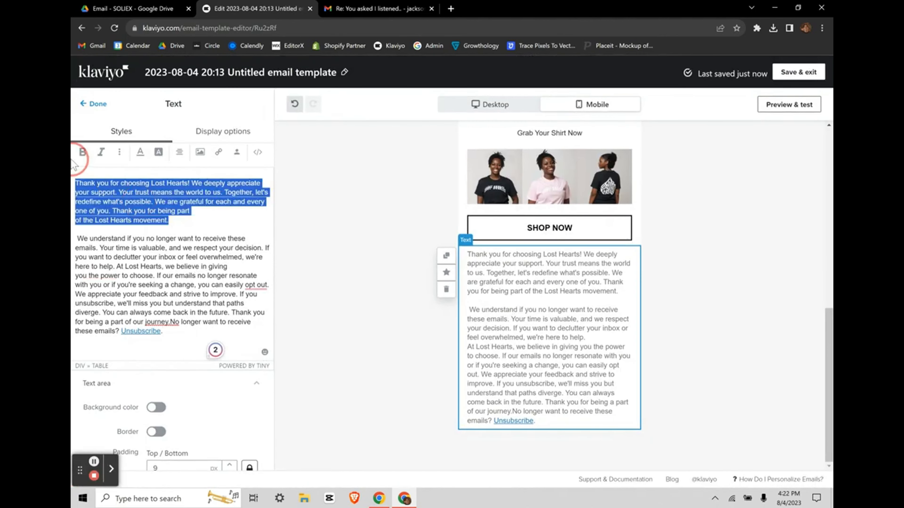
pyautogui.click(135, 227)
pyautogui.hotkey('ctrl', 'a')
pyautogui.click(178, 152)
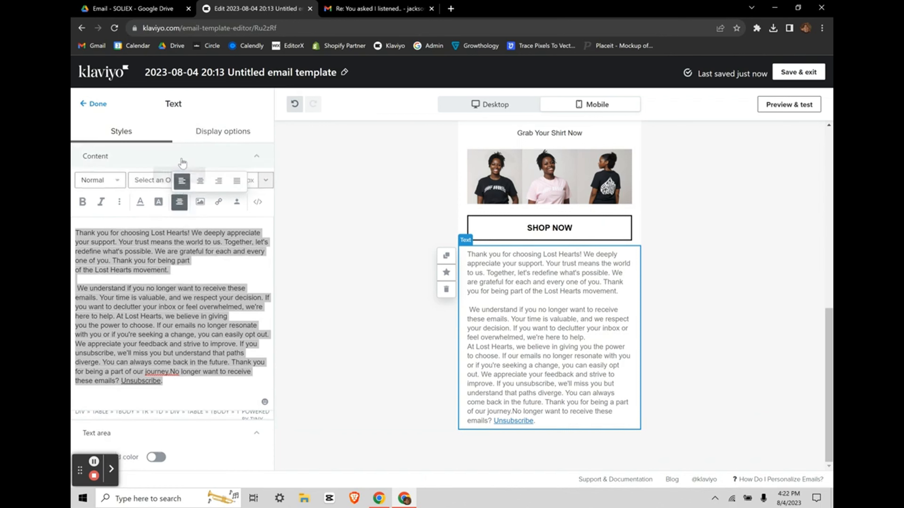
pyautogui.click(200, 181)
pyautogui.click(88, 289)
# Step: Set the second paragraph through Unsubscribe to 10 px and finish editing
pyautogui.moveTo(89, 289); pyautogui.dragTo(255, 415)
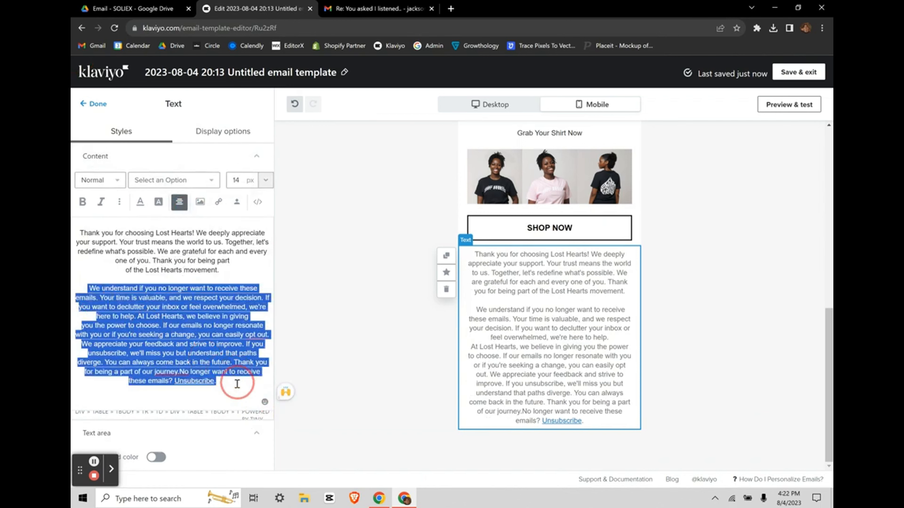
pyautogui.click(266, 181)
pyautogui.click(247, 222)
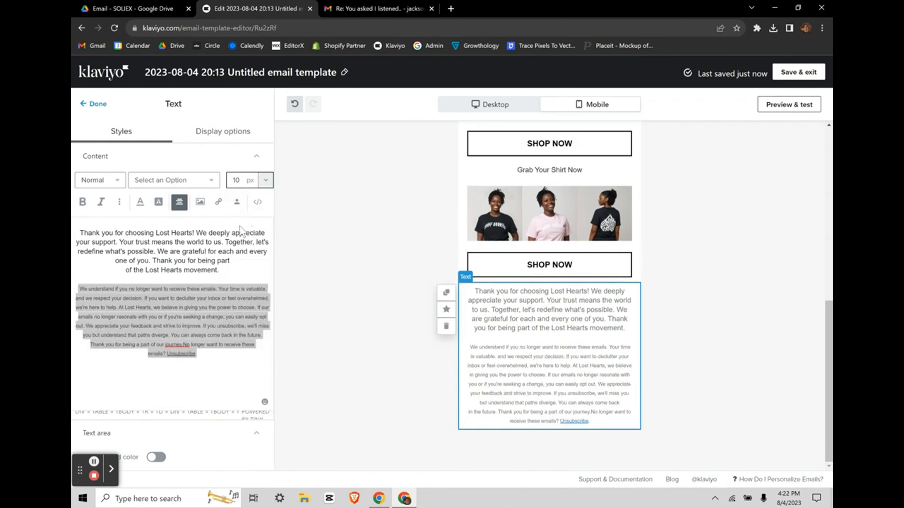
pyautogui.scroll(-5, 209, 367)
pyautogui.scroll(5, 209, 366)
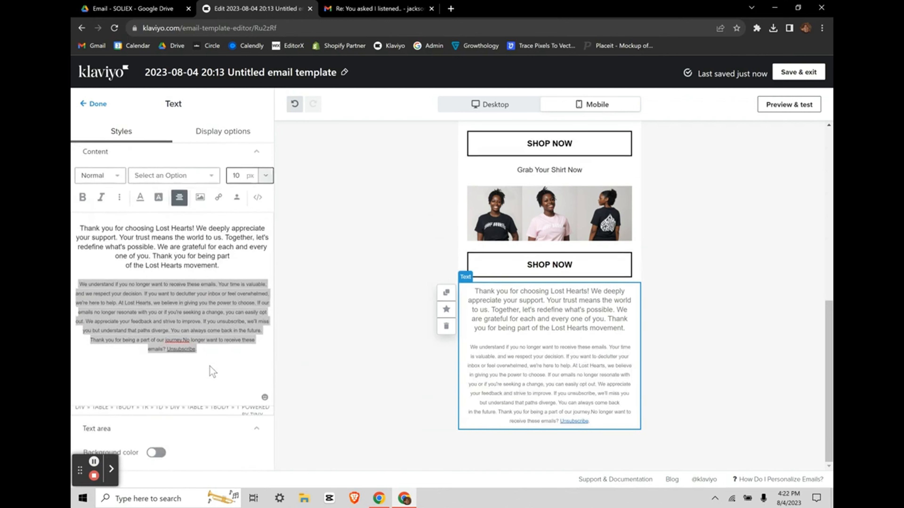
pyautogui.click(413, 379)
pyautogui.scroll(1, 573, 284)
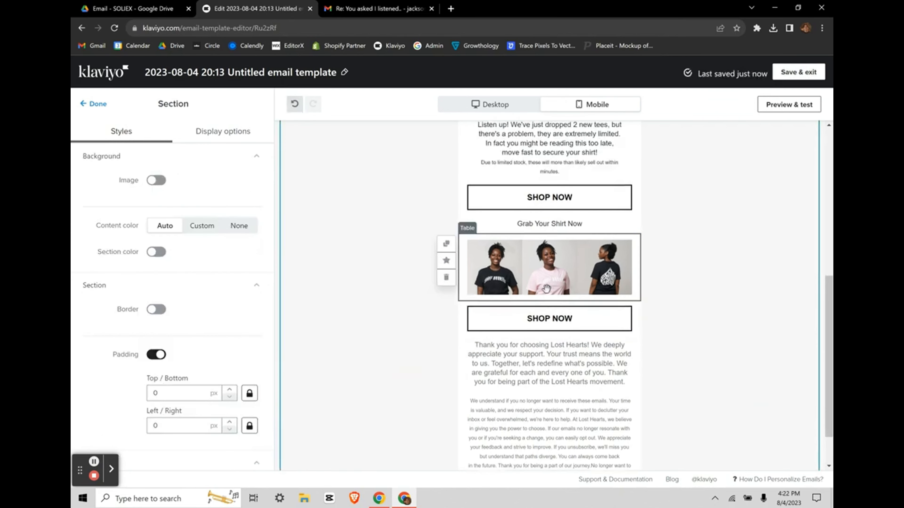
pyautogui.click(377, 10)
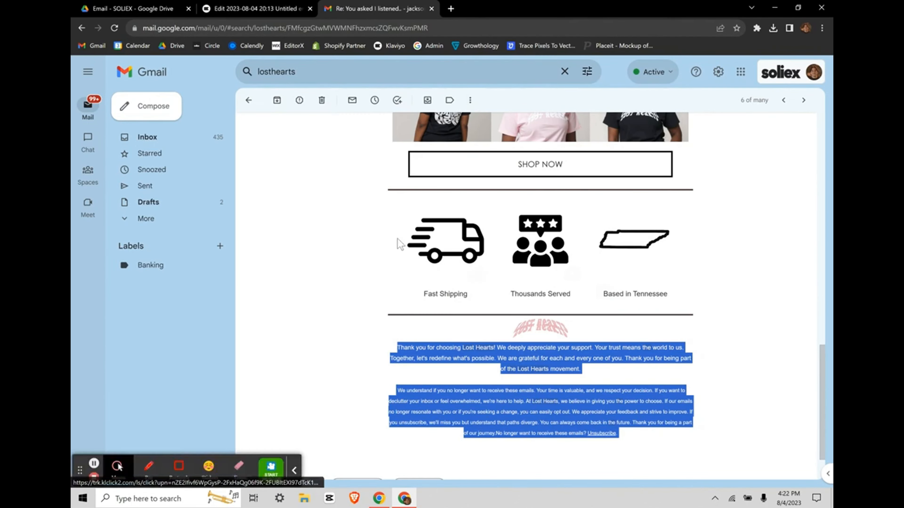
pyautogui.click(413, 246)
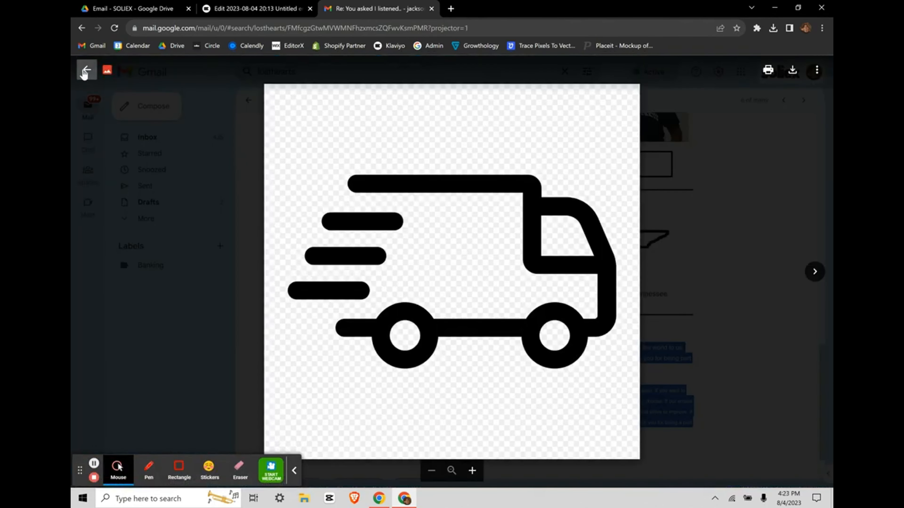
pyautogui.click(87, 70)
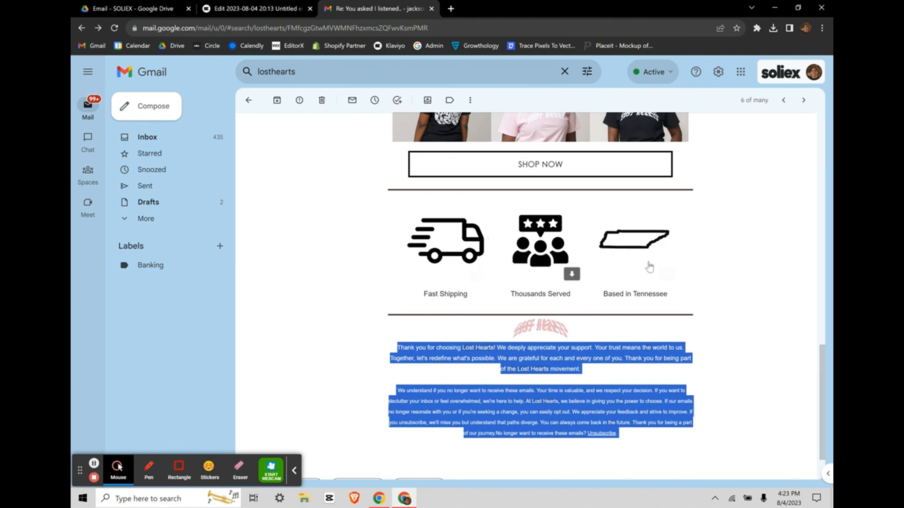
pyautogui.click(294, 471)
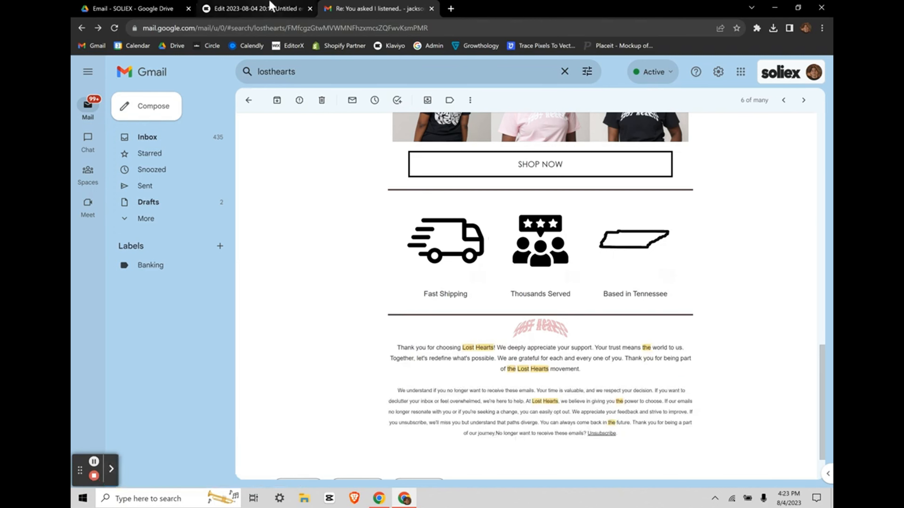
pyautogui.click(254, 8)
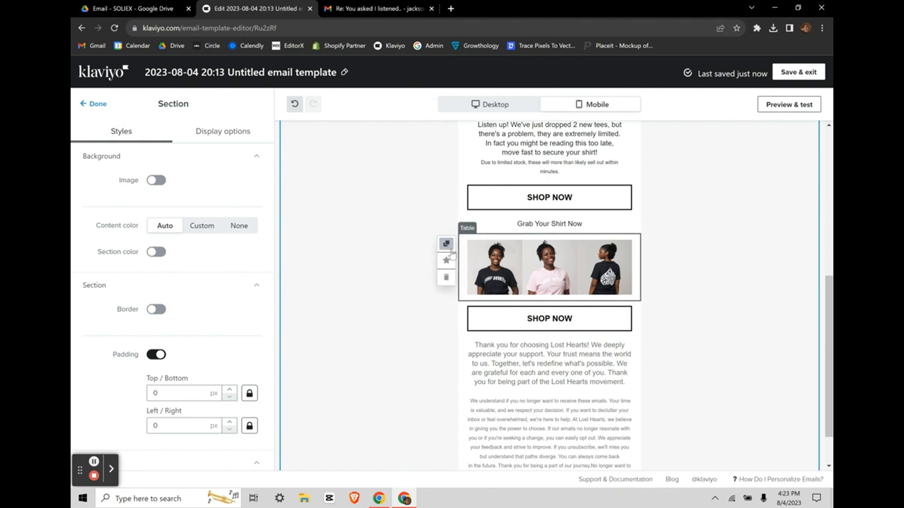
# Step: Duplicate the product image table and add a second row to the copy
pyautogui.click(447, 244)
pyautogui.scroll(-3, 503, 214)
pyautogui.moveTo(503, 213); pyautogui.dragTo(513, 288)
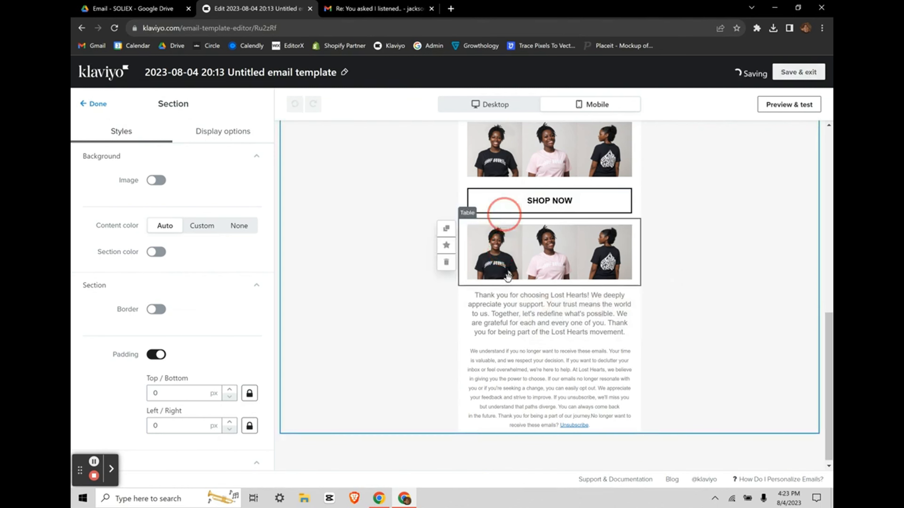
pyautogui.click(495, 255)
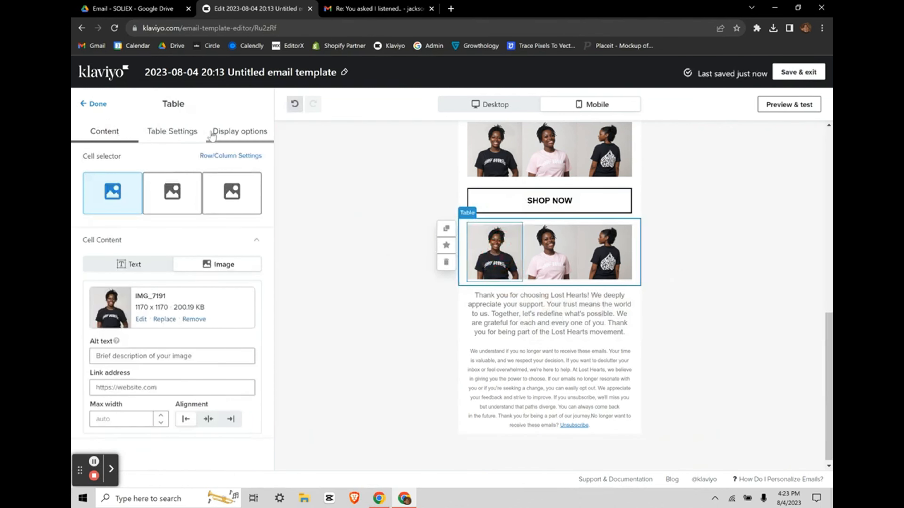
pyautogui.click(195, 135)
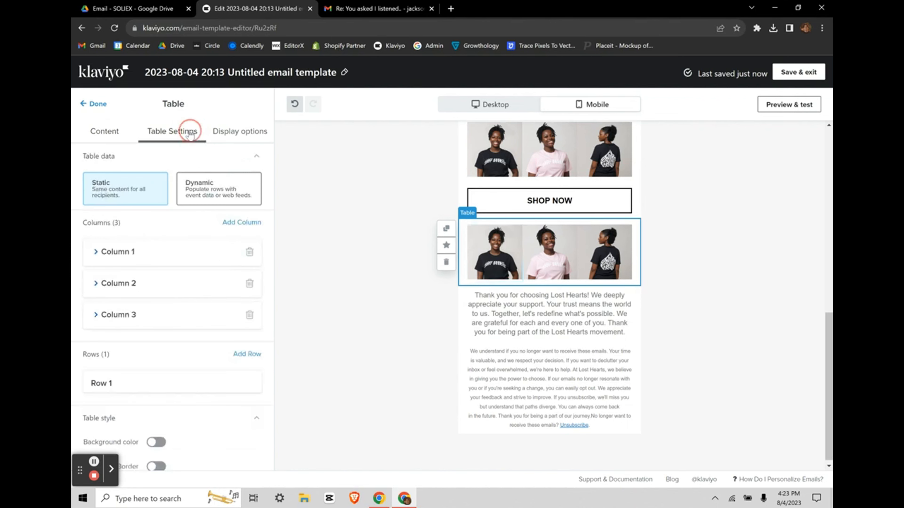
pyautogui.scroll(-3, 239, 286)
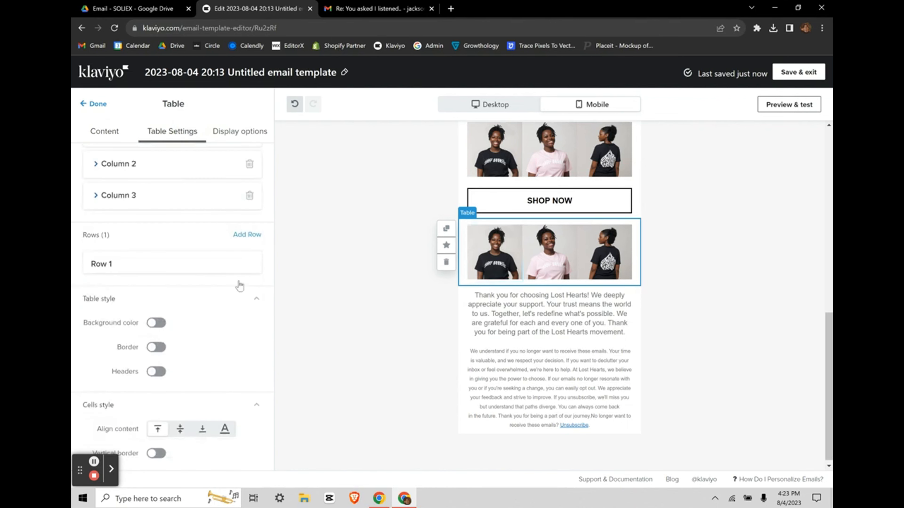
pyautogui.click(247, 236)
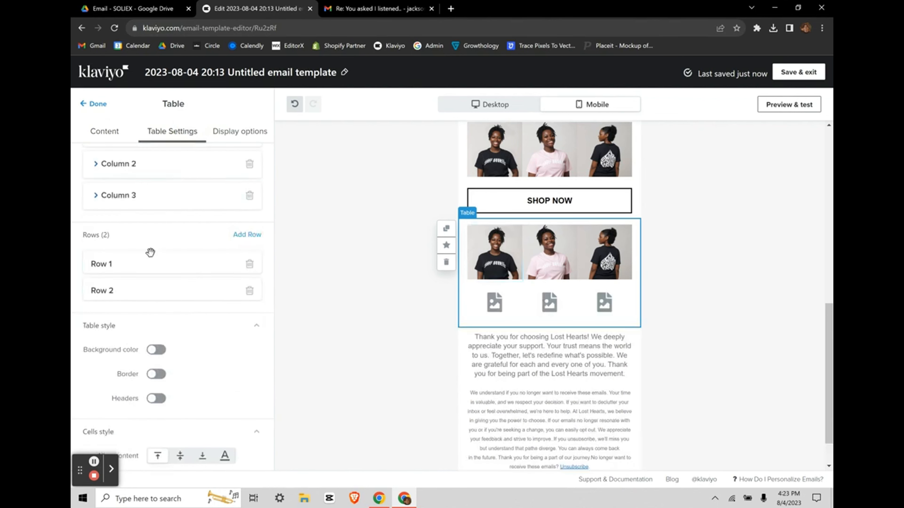
pyautogui.click(110, 132)
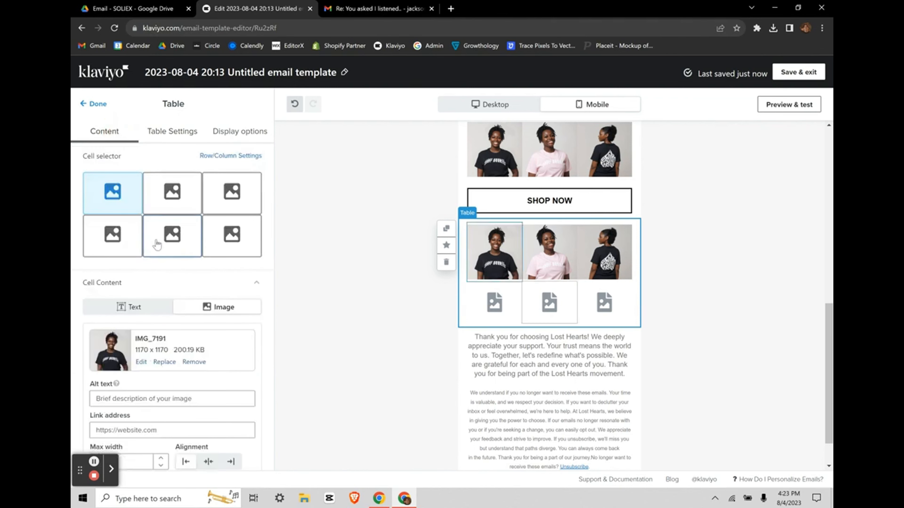
# Step: Turn all three cells of row 2 into text cells
pyautogui.click(109, 245)
pyautogui.click(156, 305)
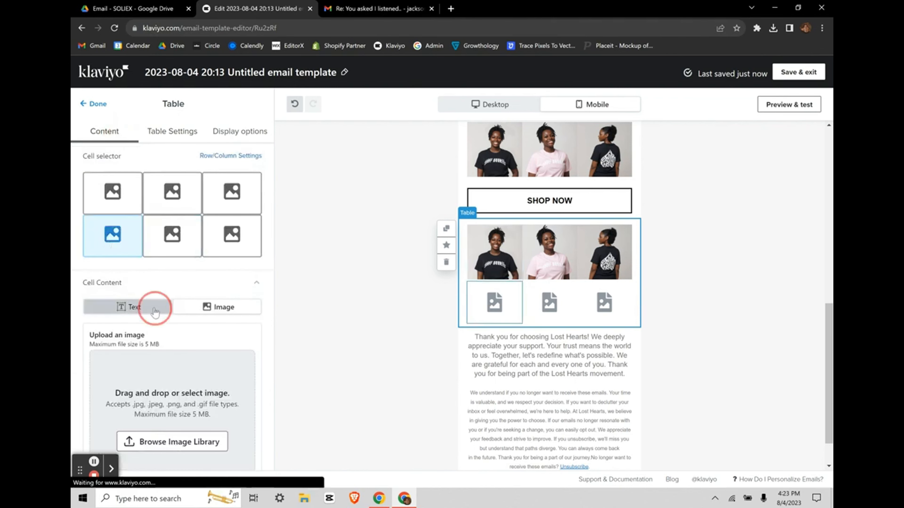
pyautogui.click(163, 237)
pyautogui.click(136, 302)
pyautogui.click(210, 239)
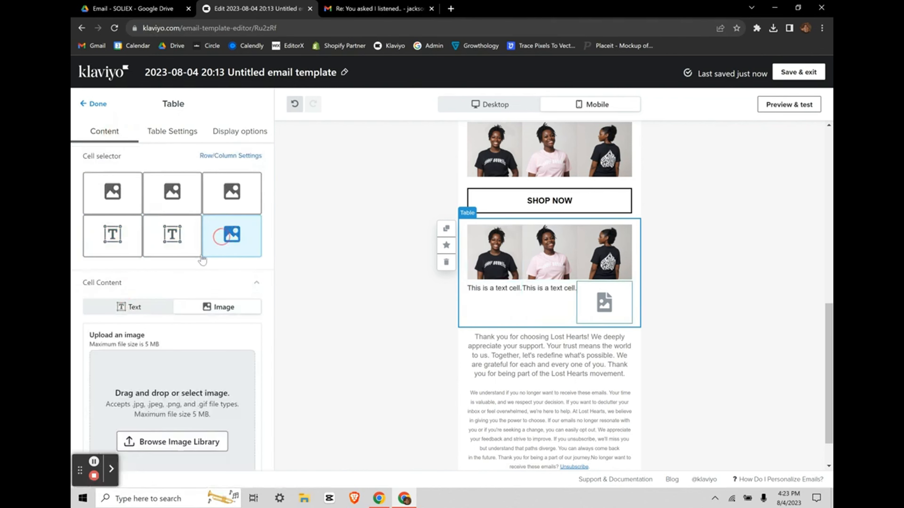
pyautogui.click(143, 304)
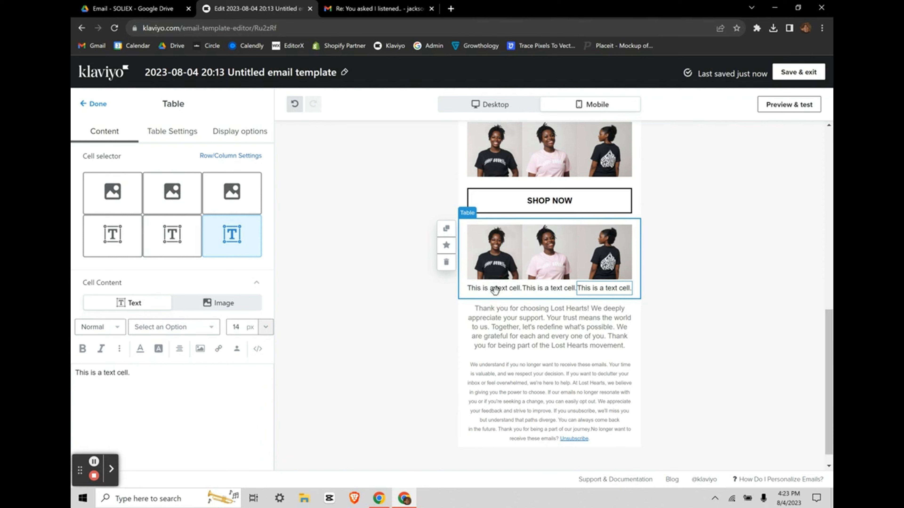
# Step: Caption the first cell 'Fast Shipping' in a smaller, centred font
pyautogui.click(112, 235)
pyautogui.scroll(-2, 153, 324)
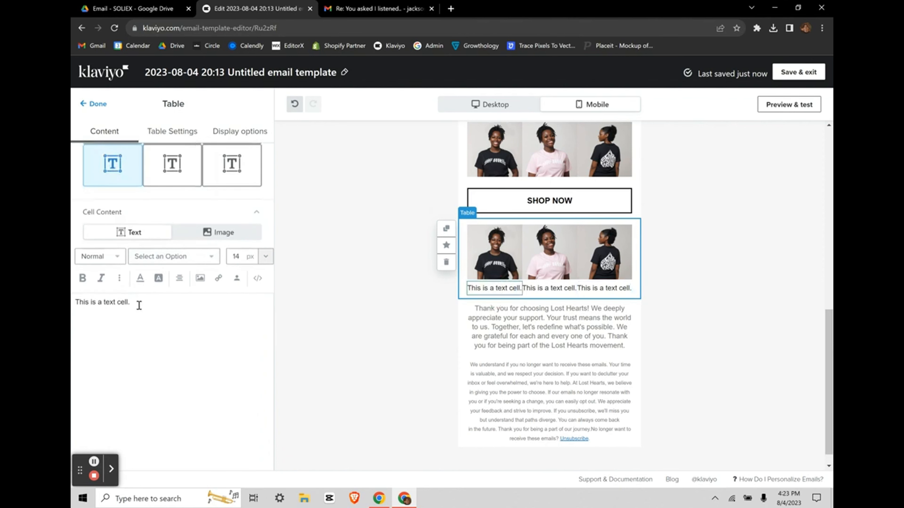
pyautogui.hotkey('ctrl', 'a')
pyautogui.write('F')
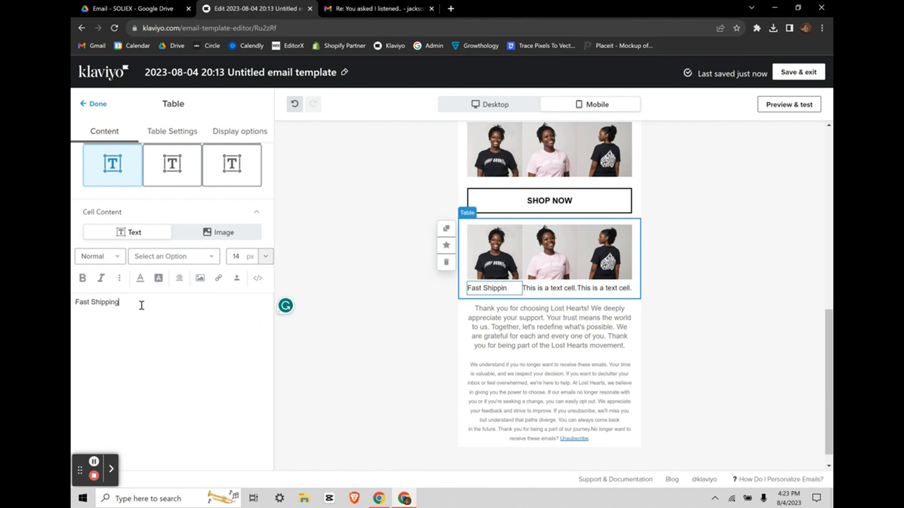
pyautogui.click(266, 256)
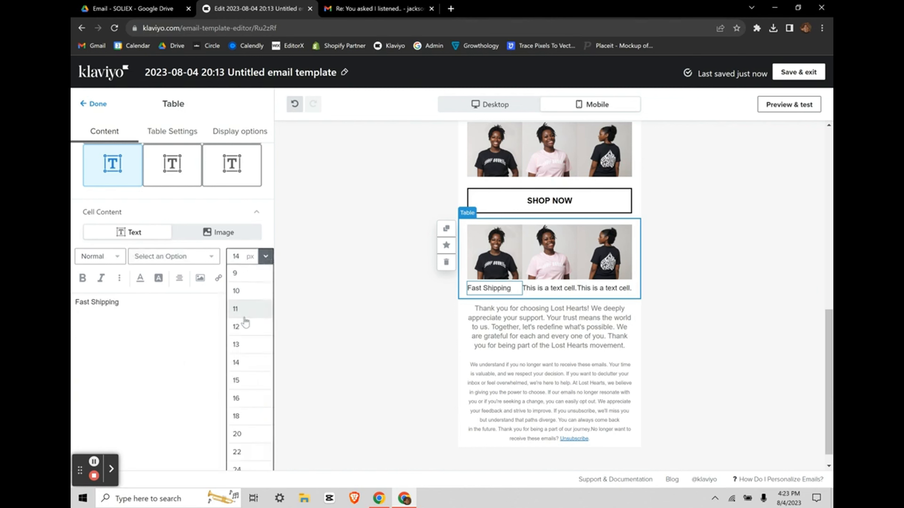
pyautogui.click(243, 325)
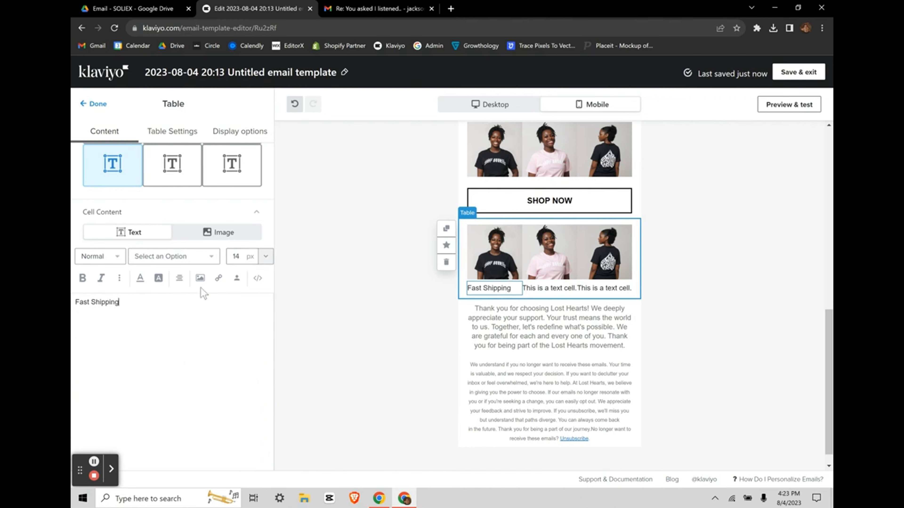
pyautogui.hotkey('ctrl', 'a')
pyautogui.click(265, 256)
pyautogui.click(240, 326)
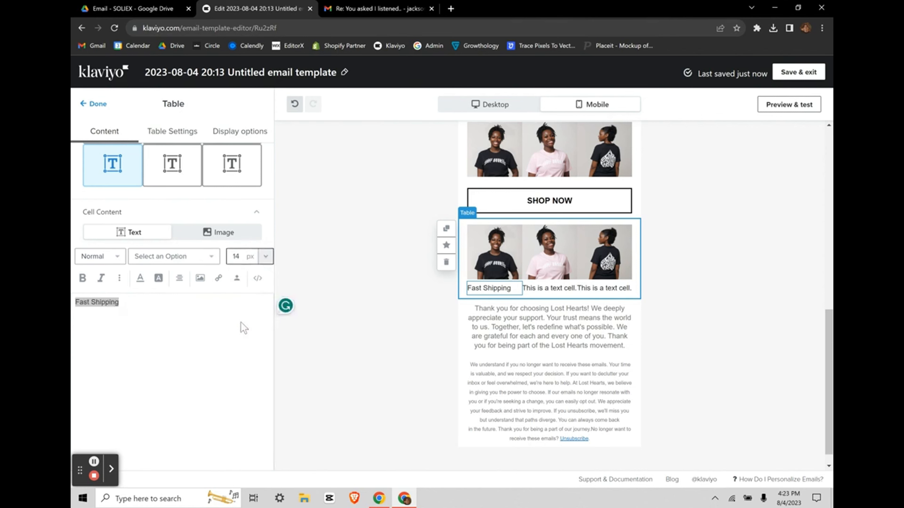
pyautogui.click(180, 278)
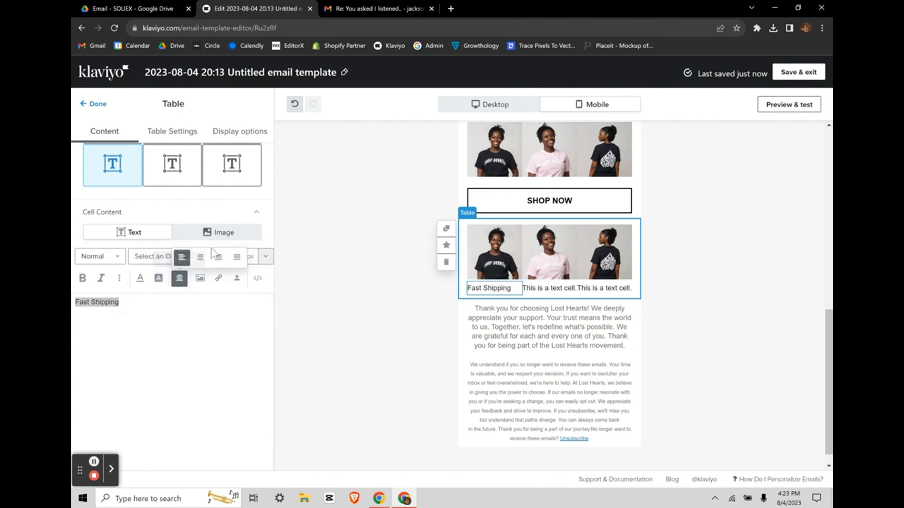
pyautogui.click(201, 259)
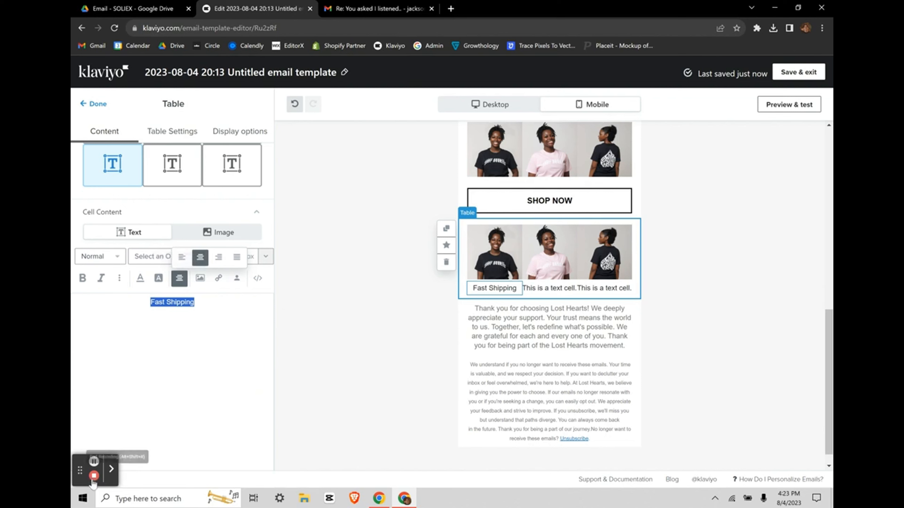
pyautogui.click(94, 462)
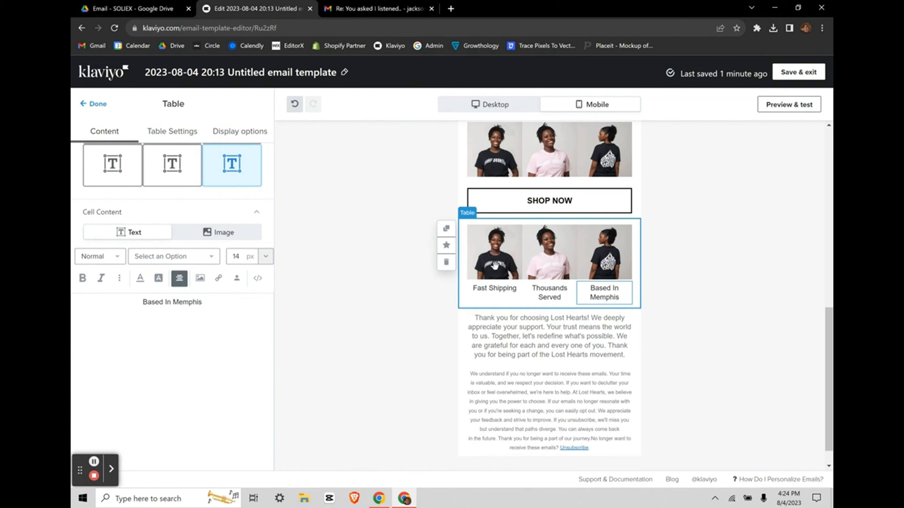
pyautogui.click(407, 331)
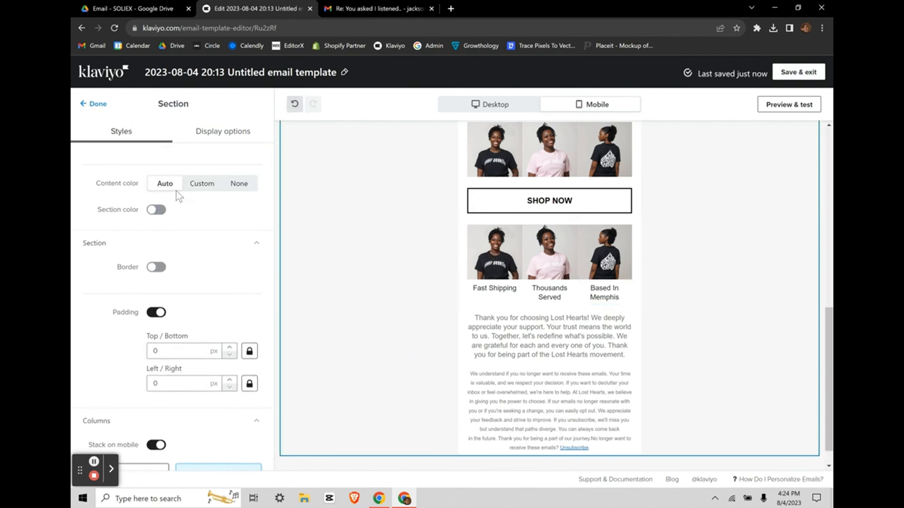
# Step: Begin replacing the caption table's first photo, checking the reference email in Gmail for the icons
pyautogui.click(489, 260)
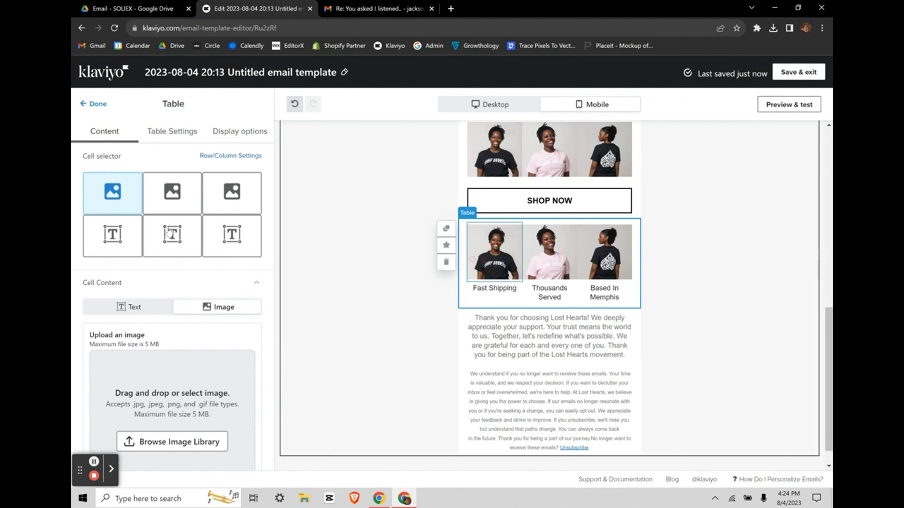
pyautogui.scroll(-1, 145, 341)
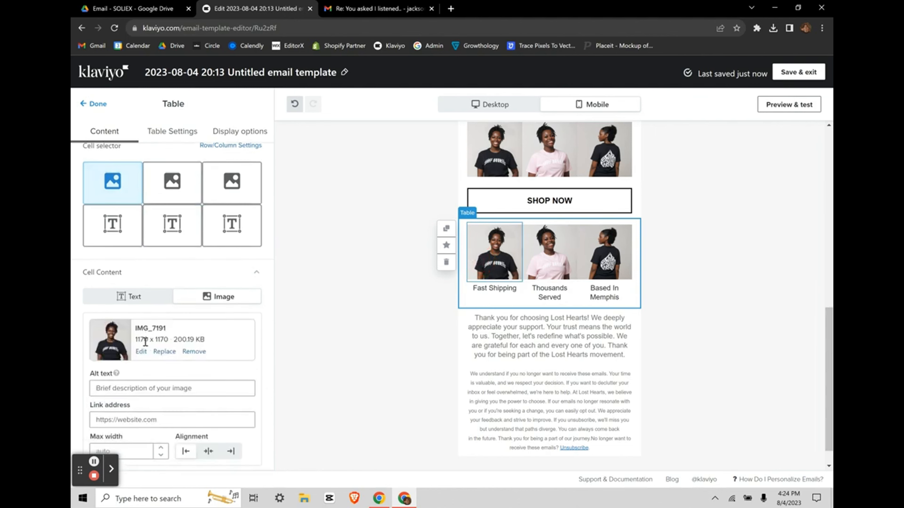
pyautogui.click(164, 351)
pyautogui.click(367, 10)
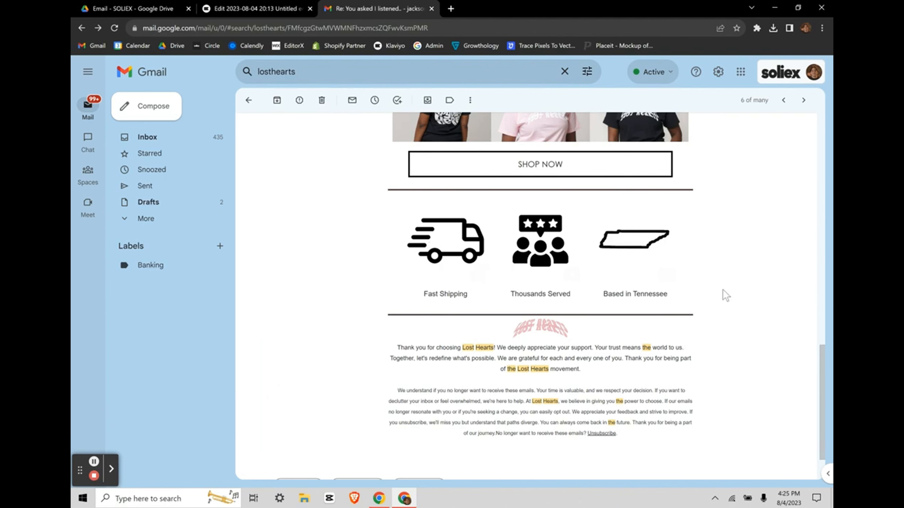
pyautogui.click(249, 8)
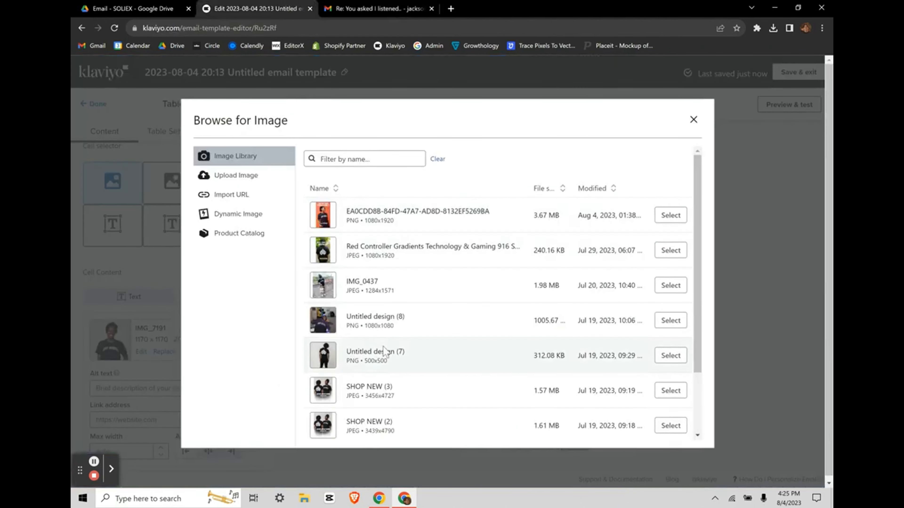
# Step: Swap in the delivery truck, starred crowd and Tennessee outline icons, then return to the section
pyautogui.scroll(-3, 384, 346)
pyautogui.scroll(3, 402, 286)
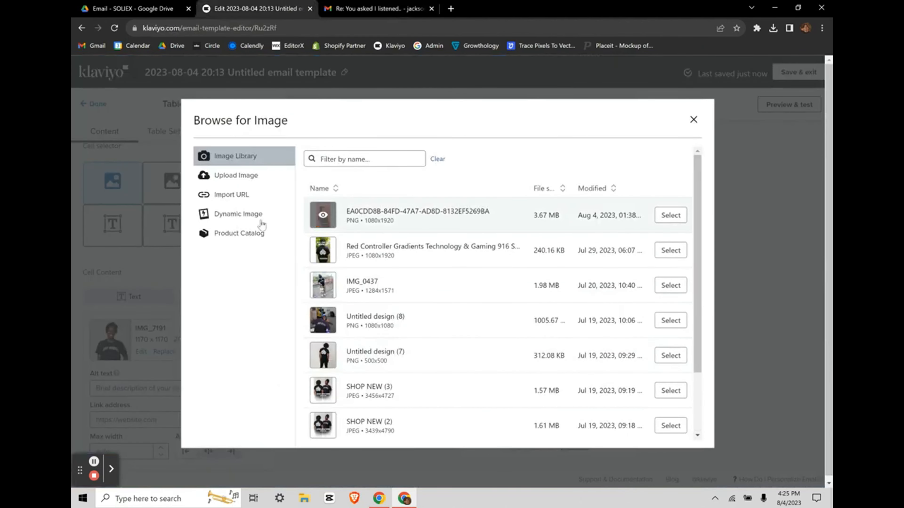
pyautogui.click(93, 462)
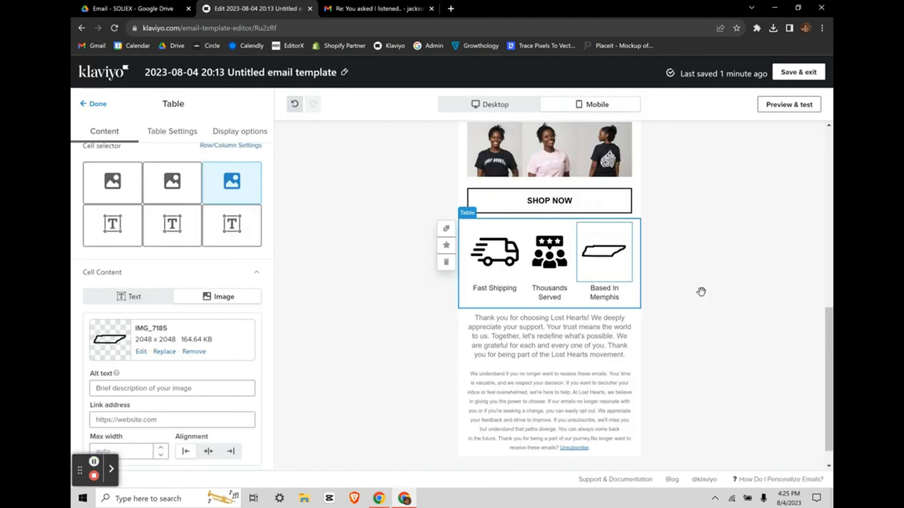
pyautogui.scroll(1, 495, 336)
pyautogui.click(644, 321)
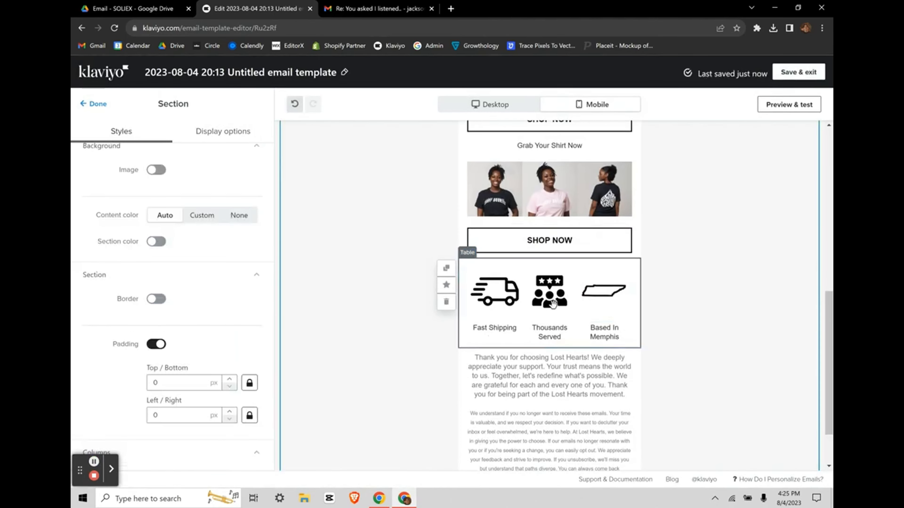
pyautogui.scroll(9, 552, 303)
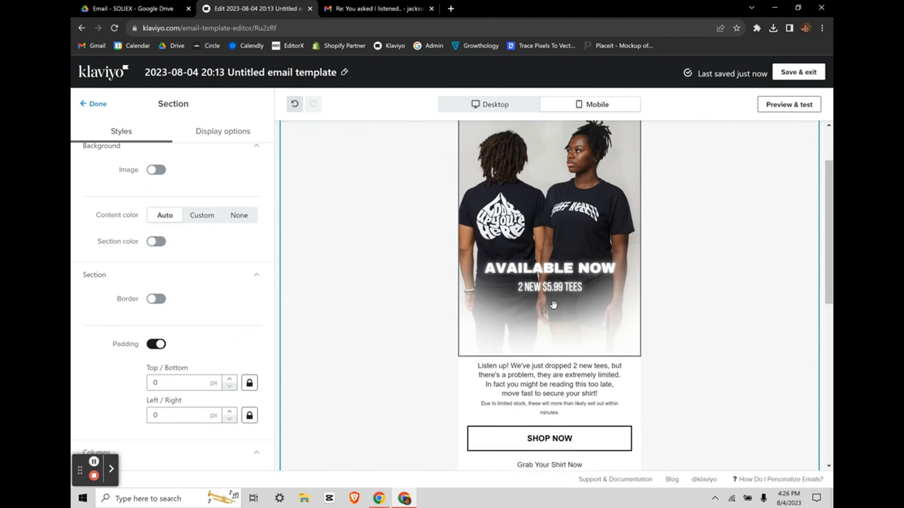
pyautogui.scroll(-10, 553, 305)
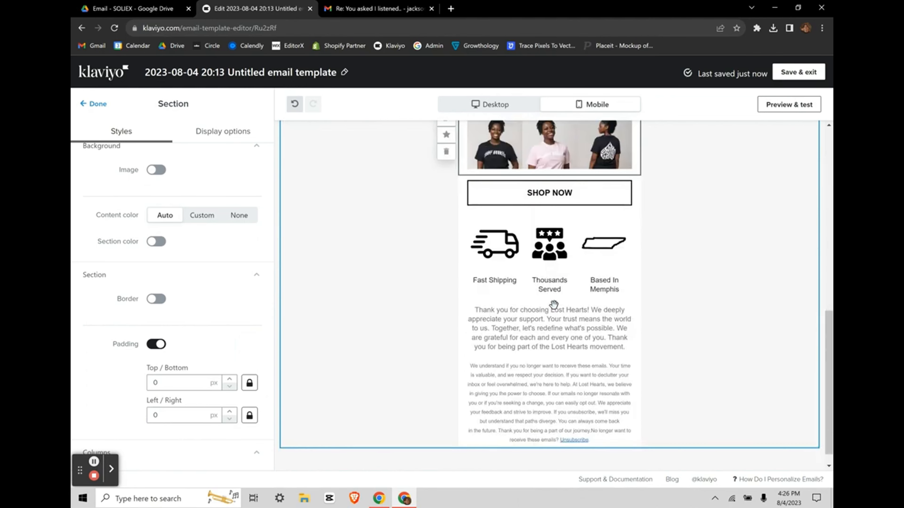
pyautogui.scroll(2, 553, 305)
pyautogui.scroll(9, 562, 305)
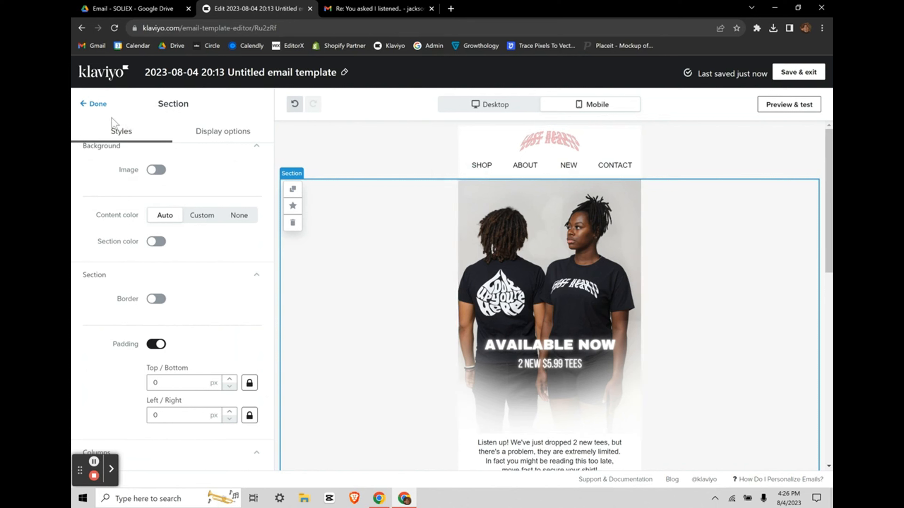
# Step: Place a Horizontal rule block directly below the SHOP, ABOUT, NEW, CONTACT links
pyautogui.click(94, 104)
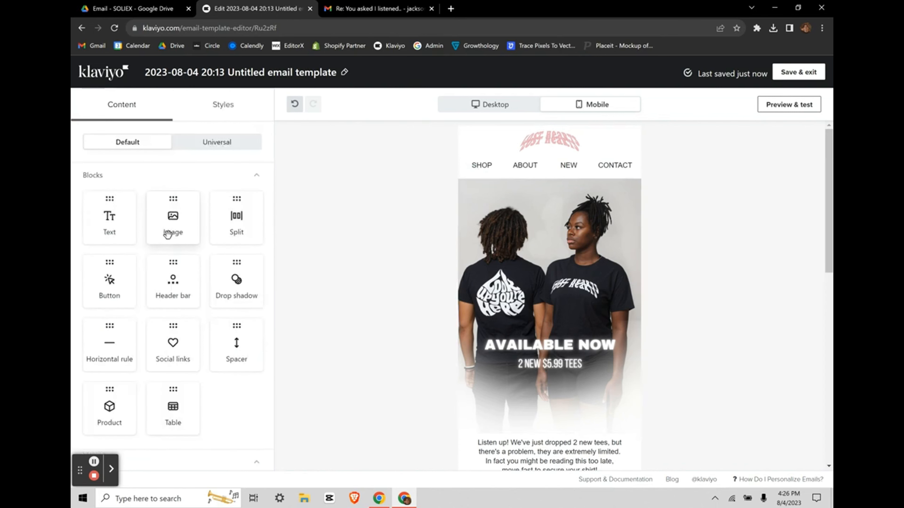
pyautogui.scroll(-1, 170, 234)
pyautogui.moveTo(109, 335); pyautogui.dragTo(530, 187)
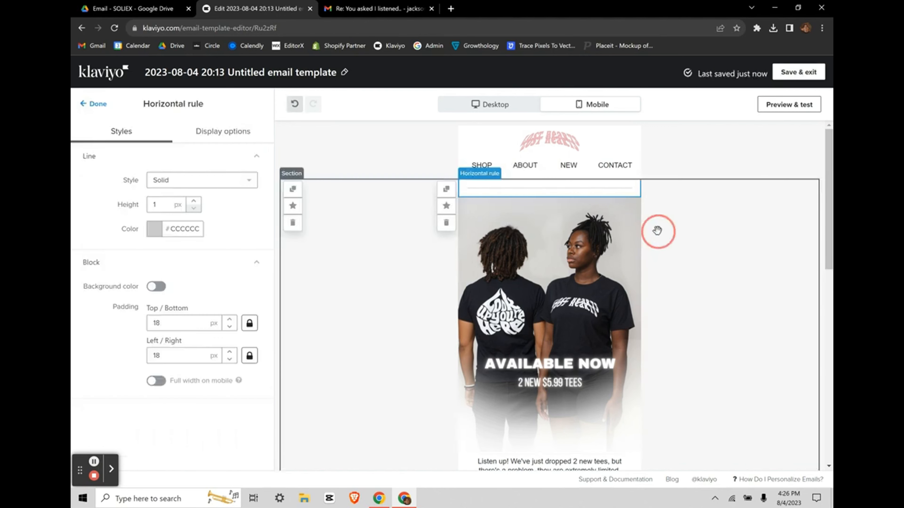
pyautogui.scroll(-1, 301, 294)
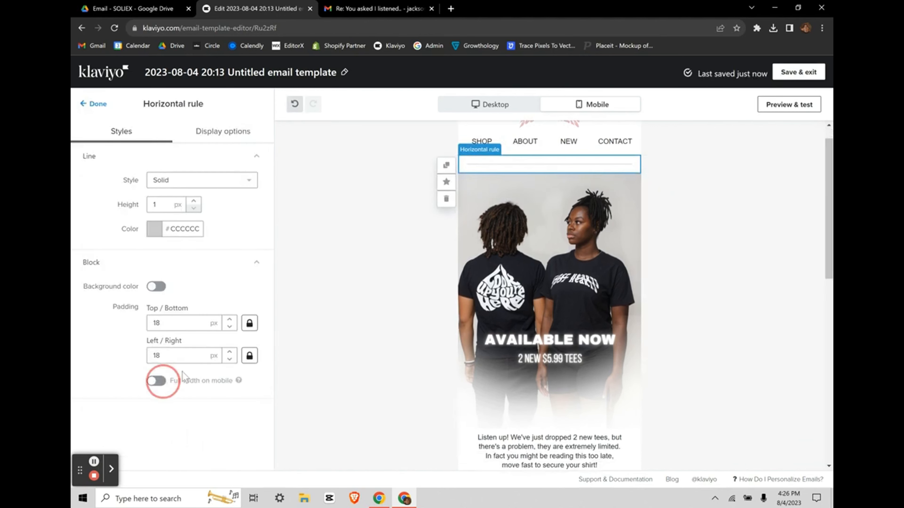
# Step: Give the divider 0 padding and a black #000000 line at 2 px height
pyautogui.click(190, 325)
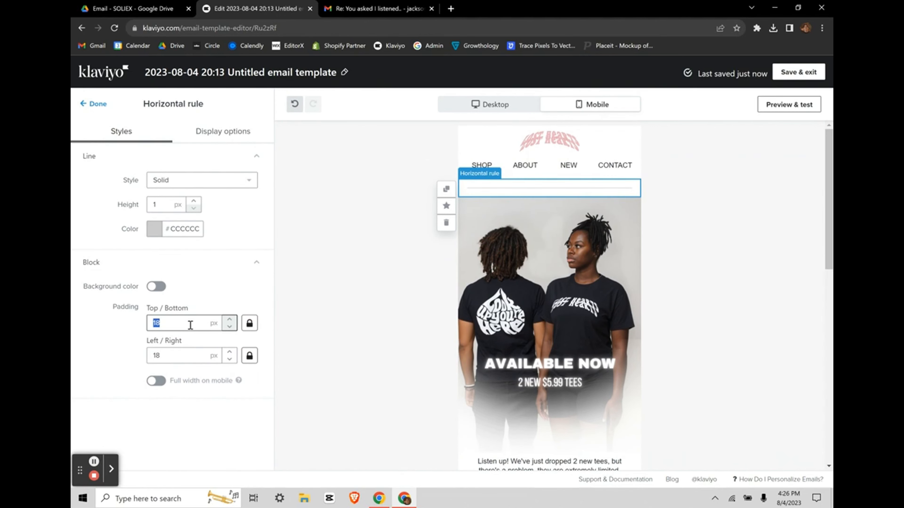
pyautogui.doubleClick(171, 359)
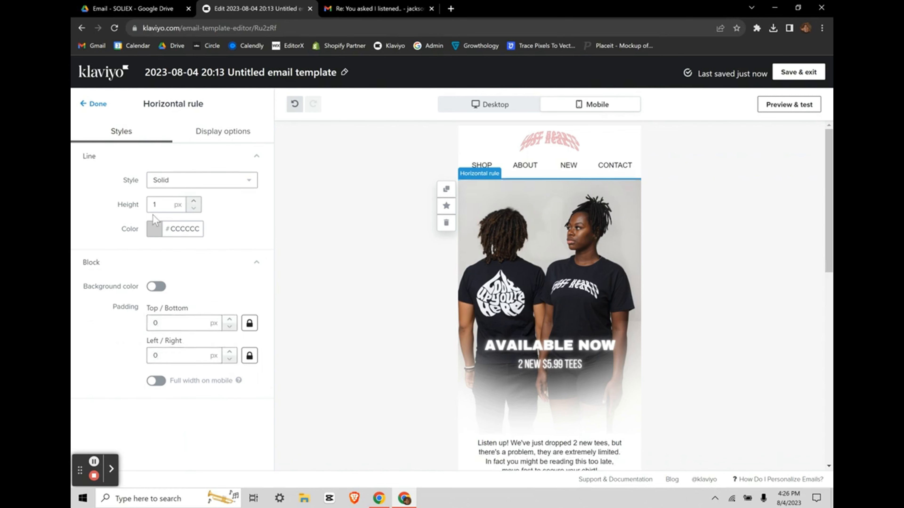
pyautogui.click(154, 228)
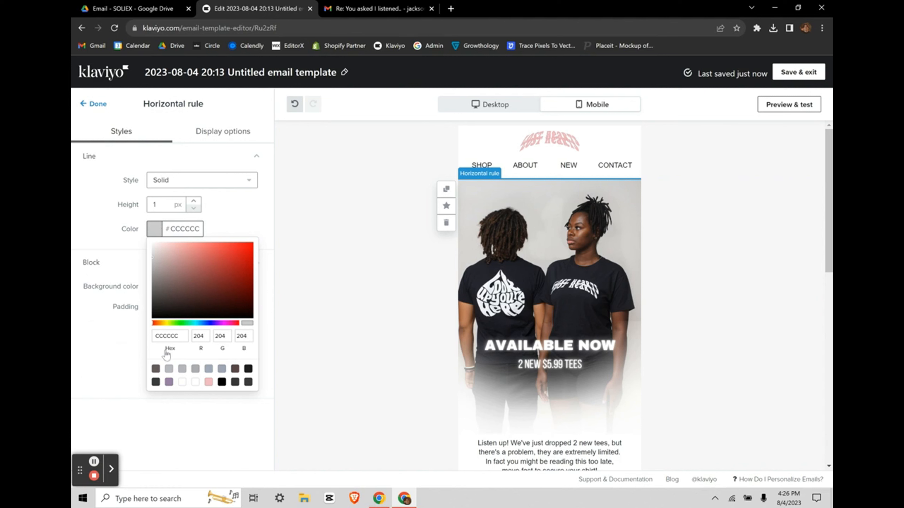
pyautogui.click(248, 369)
pyautogui.click(178, 336)
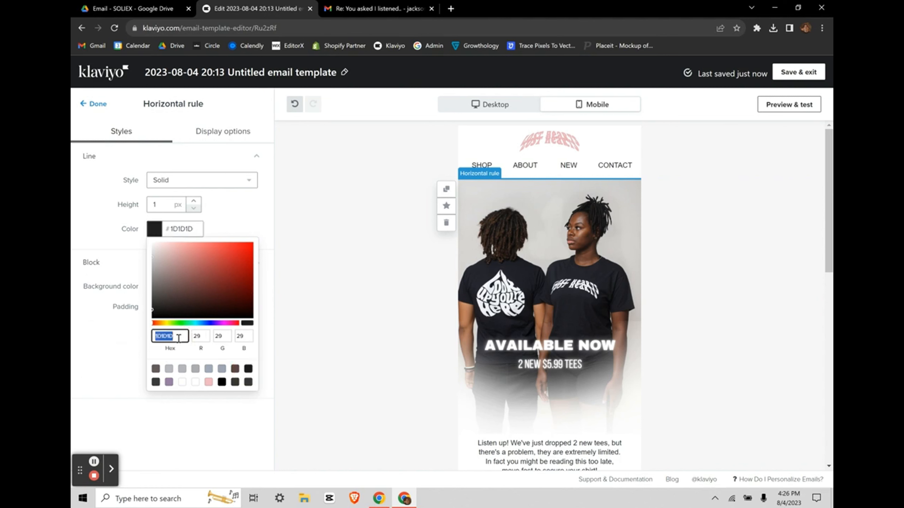
pyautogui.write('FFFFFF')
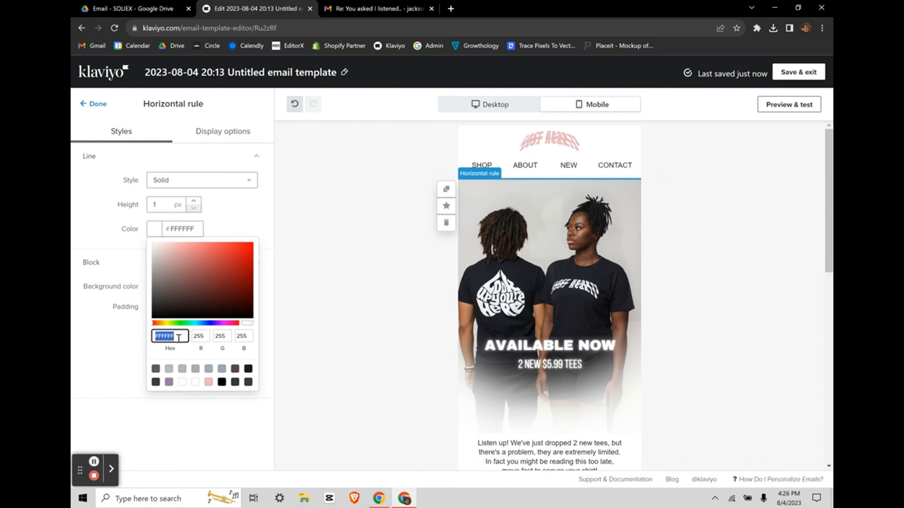
pyautogui.write('000000')
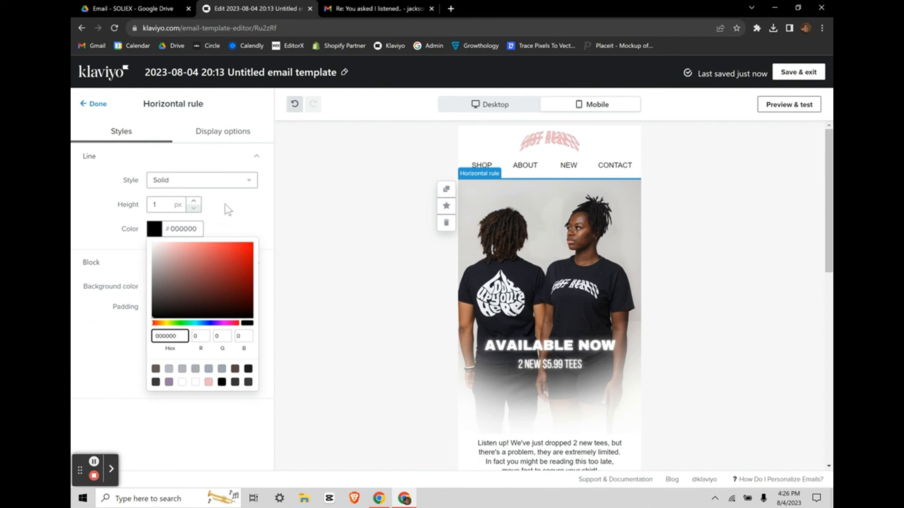
pyautogui.click(220, 205)
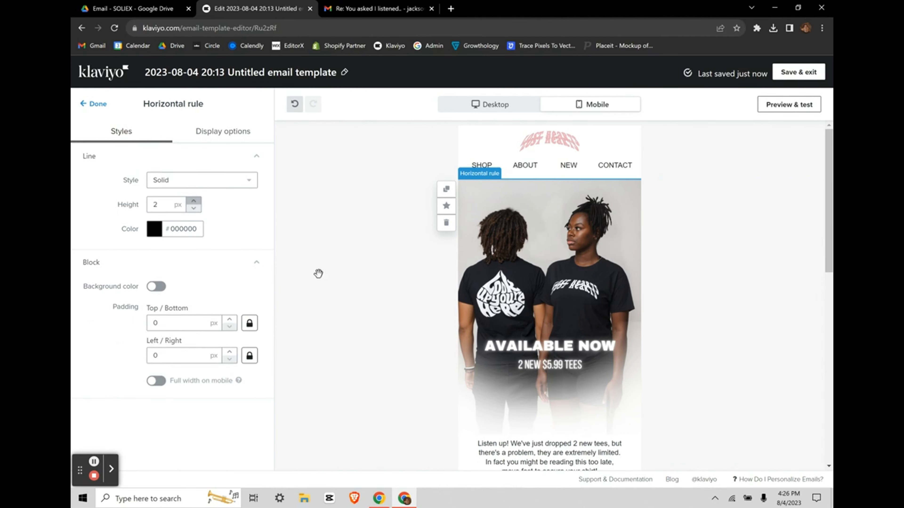
pyautogui.click(407, 355)
pyautogui.scroll(-7, 567, 419)
pyautogui.click(580, 409)
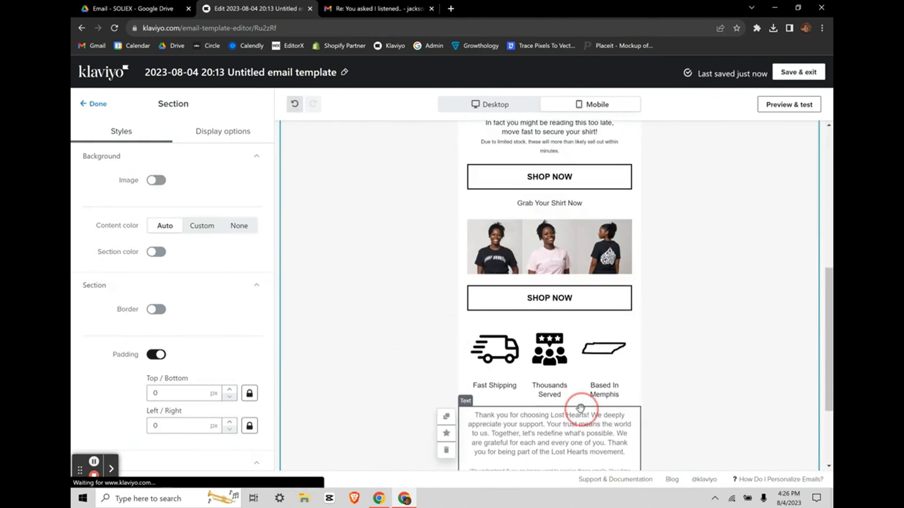
pyautogui.scroll(10, 601, 299)
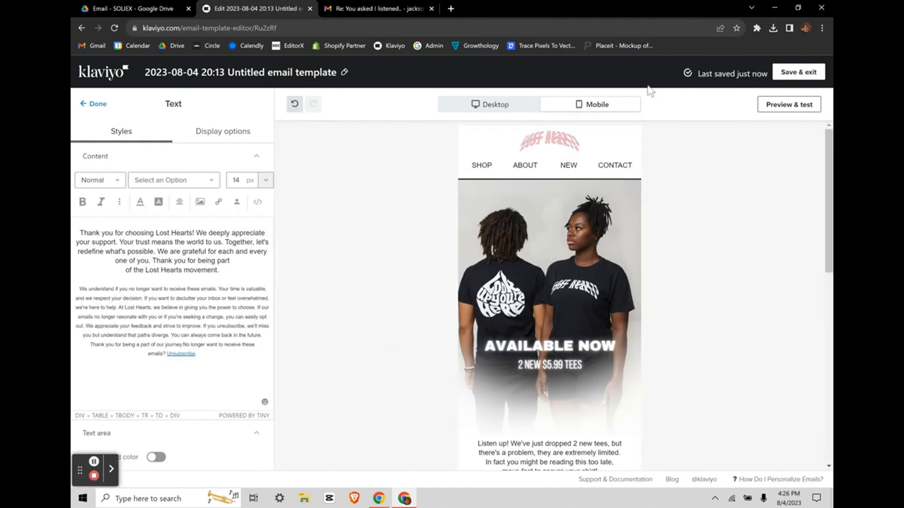
pyautogui.click(501, 112)
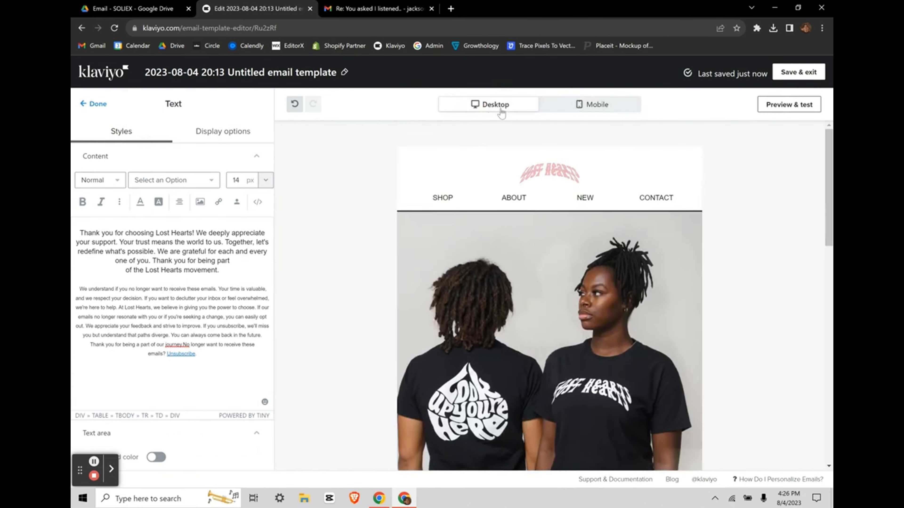
pyautogui.click(93, 104)
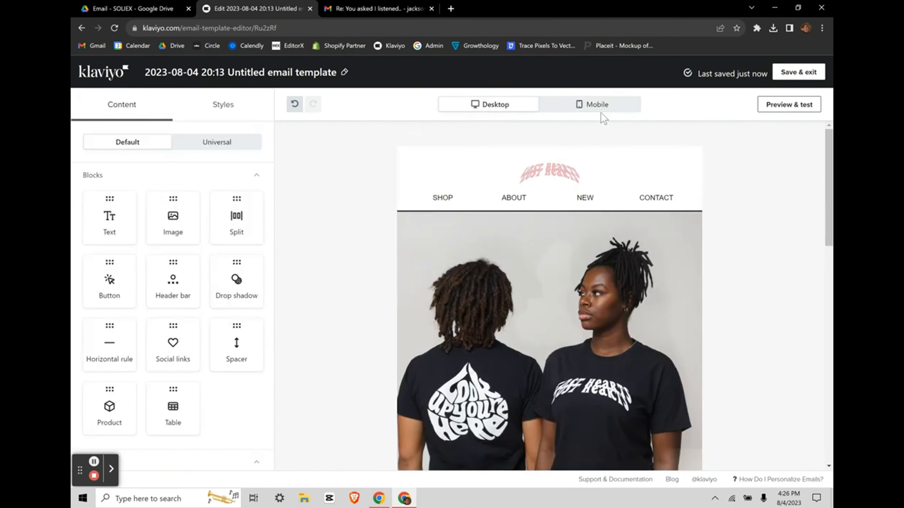
pyautogui.click(597, 104)
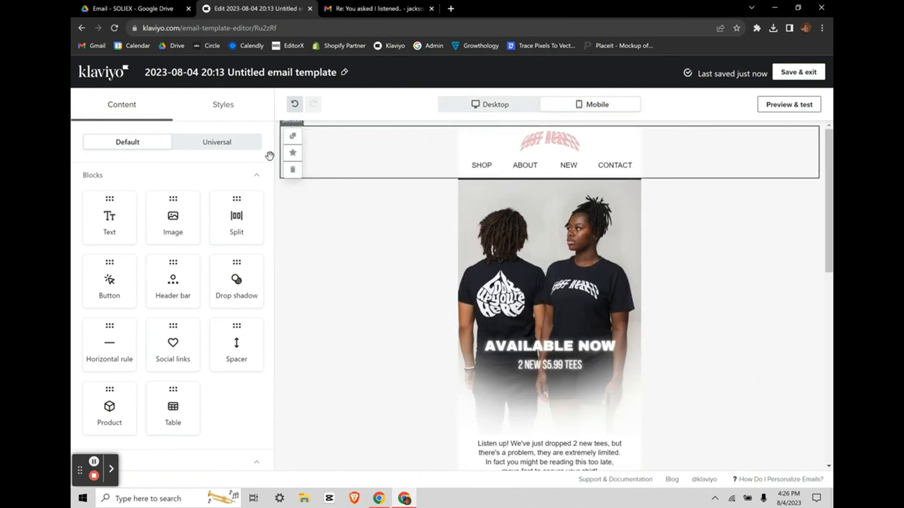
pyautogui.click(468, 178)
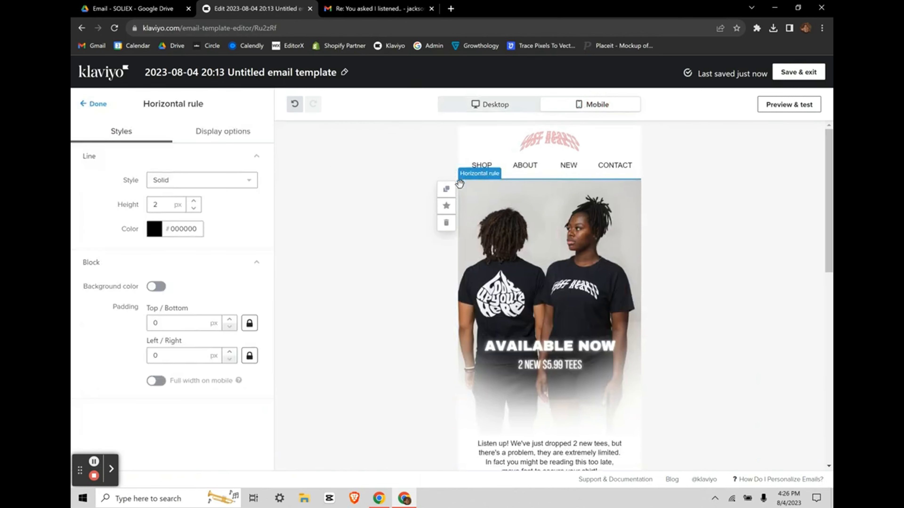
pyautogui.click(448, 191)
pyautogui.scroll(-3, 506, 283)
pyautogui.scroll(2, 512, 309)
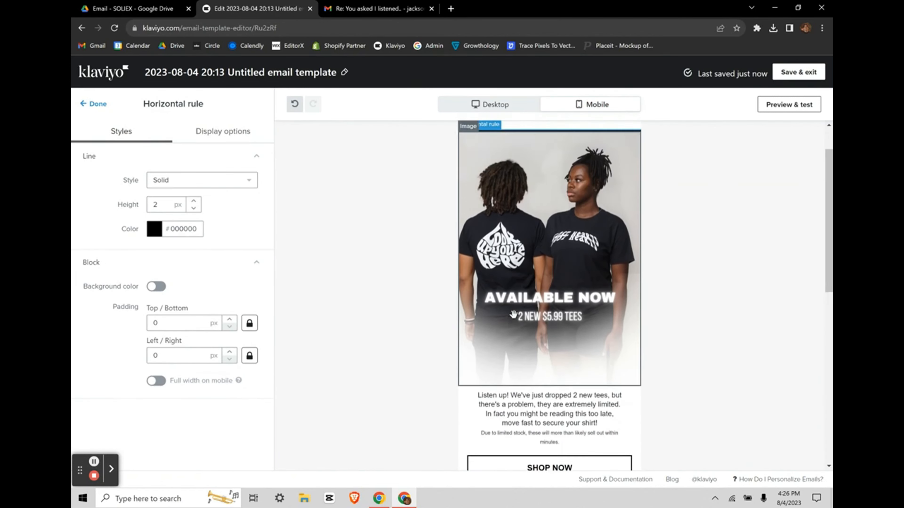
pyautogui.moveTo(451, 132)
pyautogui.moveTo(451, 143); pyautogui.dragTo(476, 454)
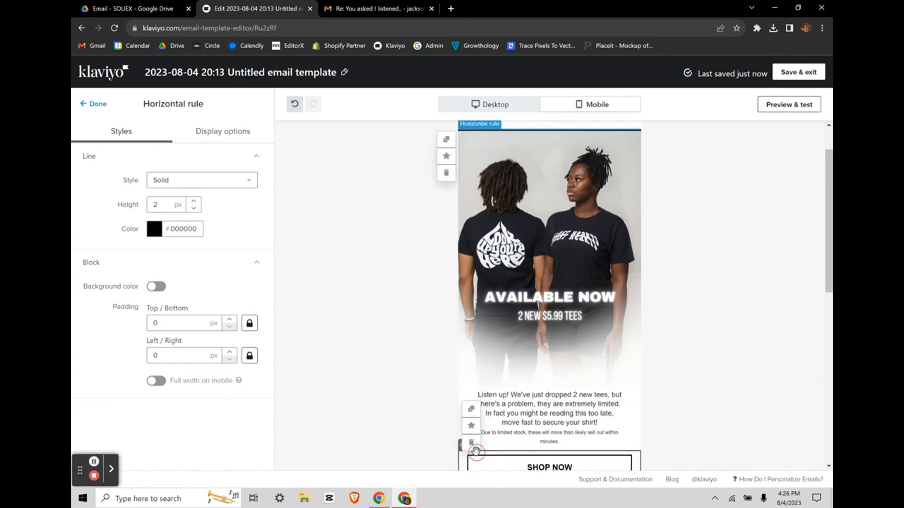
pyautogui.scroll(-2, 556, 406)
pyautogui.scroll(3, 480, 235)
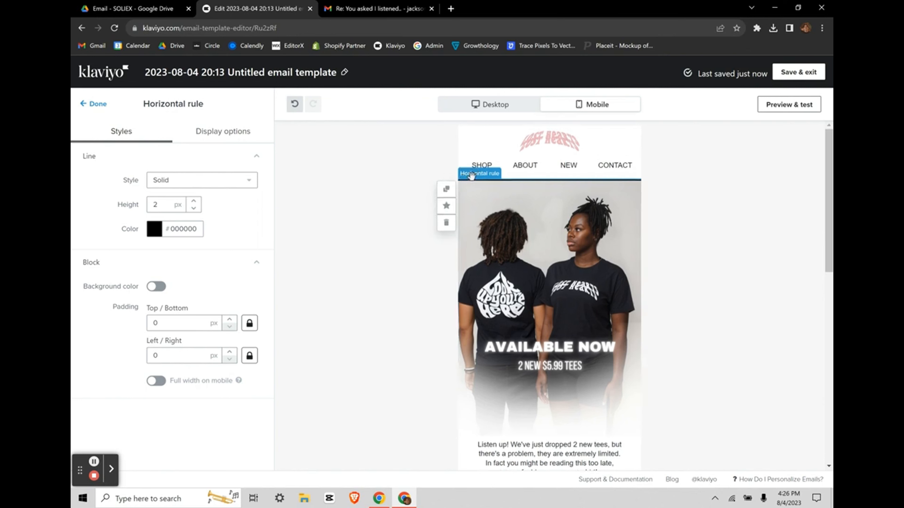
pyautogui.moveTo(474, 179); pyautogui.dragTo(515, 195)
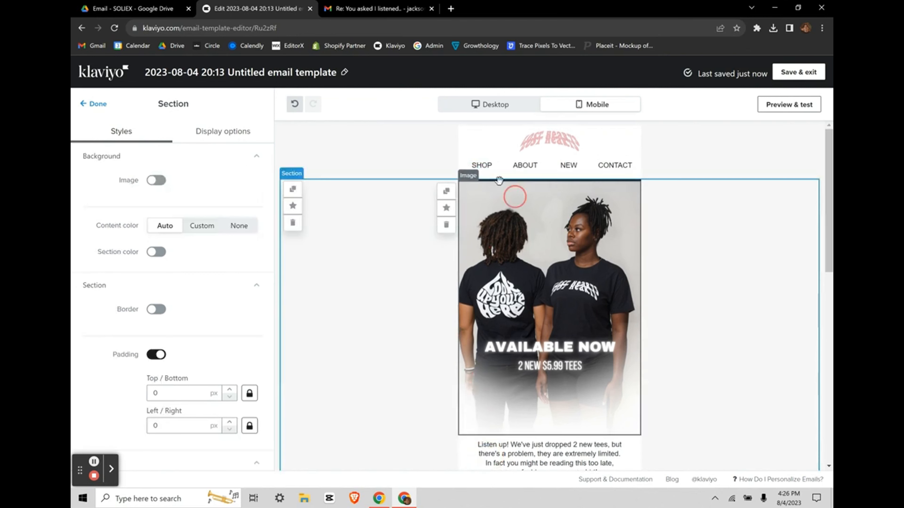
pyautogui.click(466, 180)
pyautogui.moveTo(466, 201); pyautogui.dragTo(490, 369)
pyautogui.scroll(-1, 499, 344)
pyautogui.scroll(1, 500, 343)
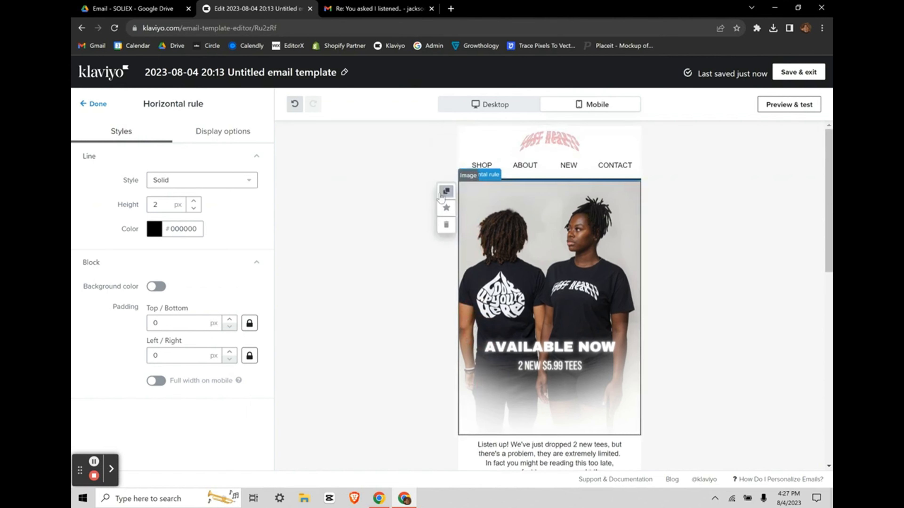
pyautogui.click(446, 193)
pyautogui.scroll(-5, 480, 300)
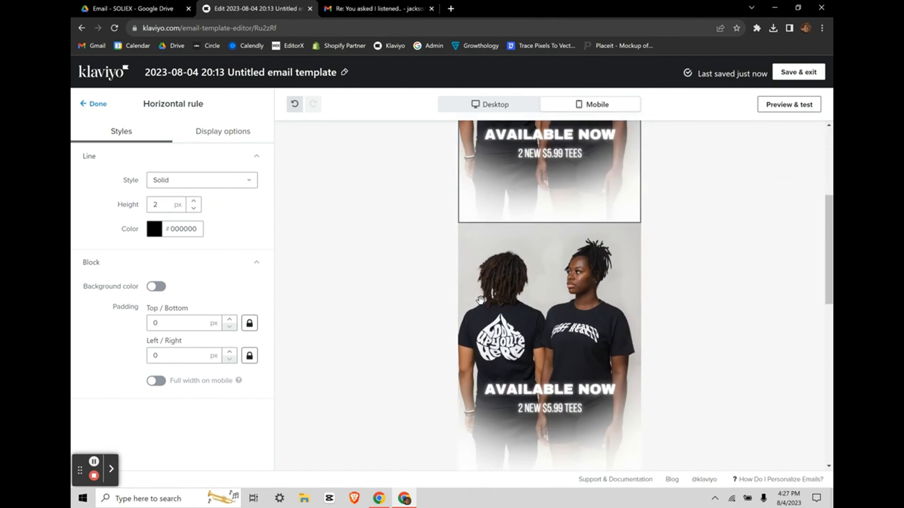
pyautogui.rightClick(481, 301)
pyautogui.click(738, 281)
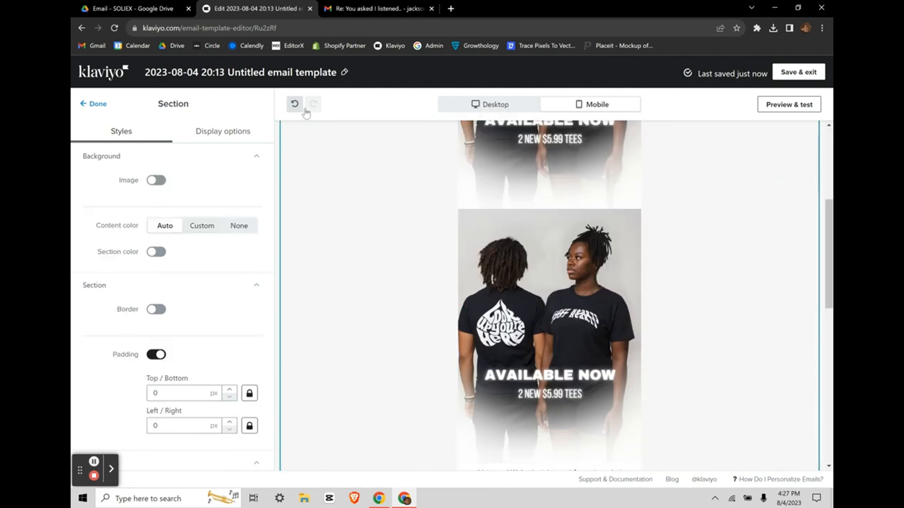
pyautogui.click(295, 104)
pyautogui.scroll(5, 530, 258)
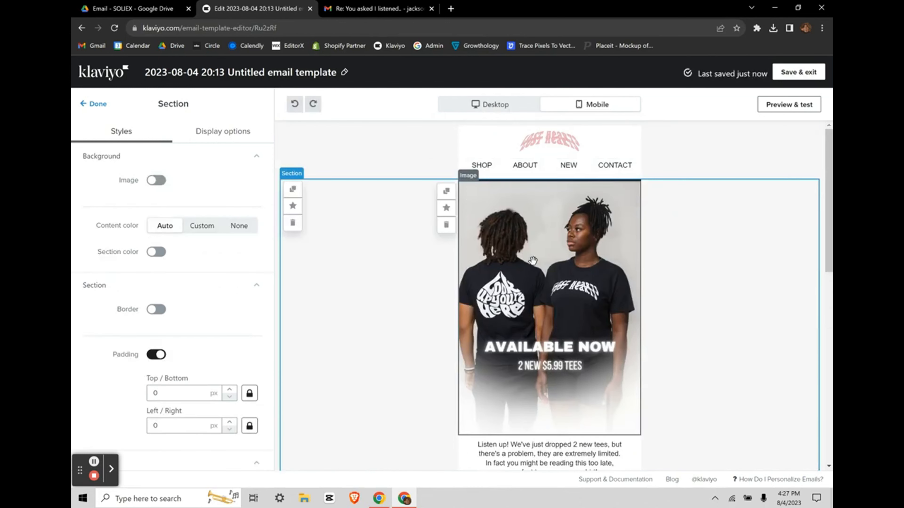
pyautogui.click(526, 181)
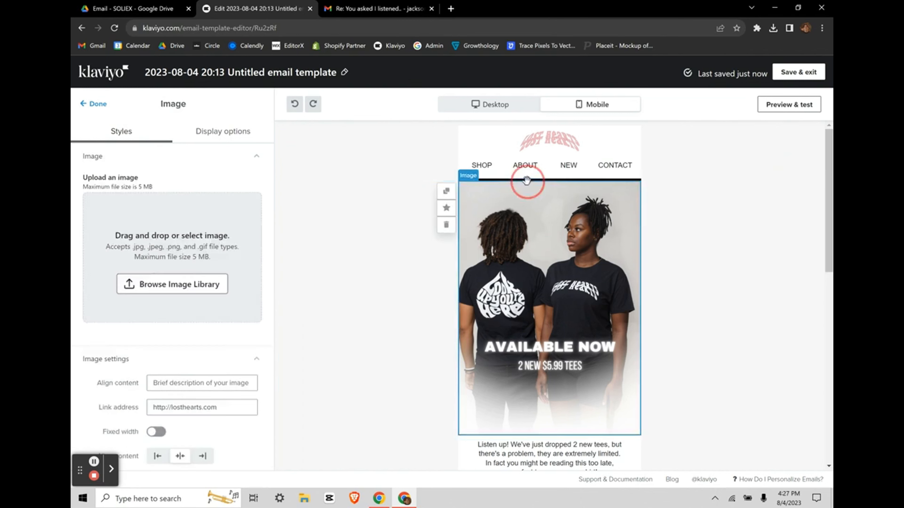
pyautogui.click(94, 461)
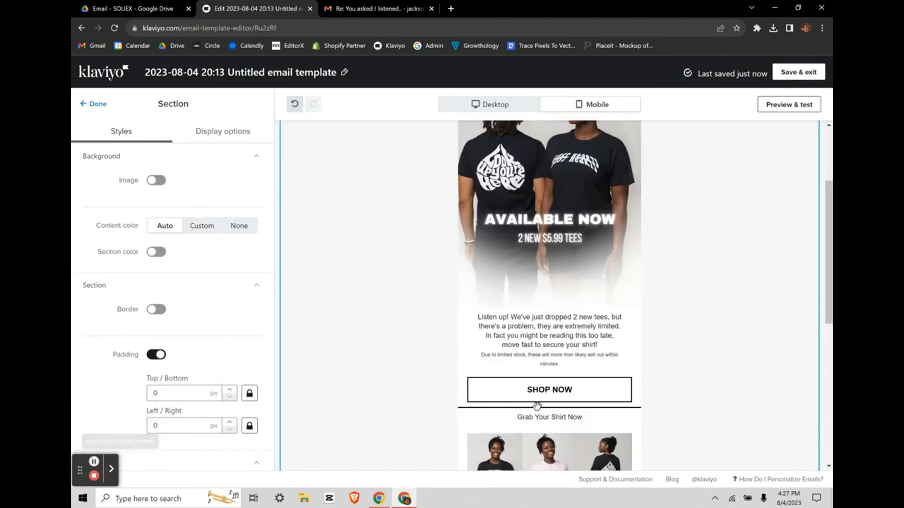
pyautogui.scroll(-3, 537, 405)
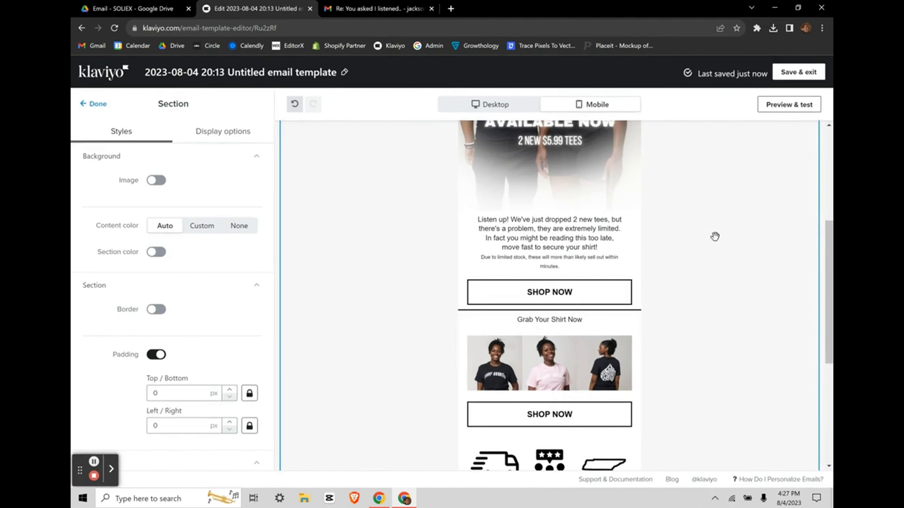
# Step: Duplicate the divider under the first SHOP NOW and move the copy below the second SHOP NOW button
pyautogui.click(620, 308)
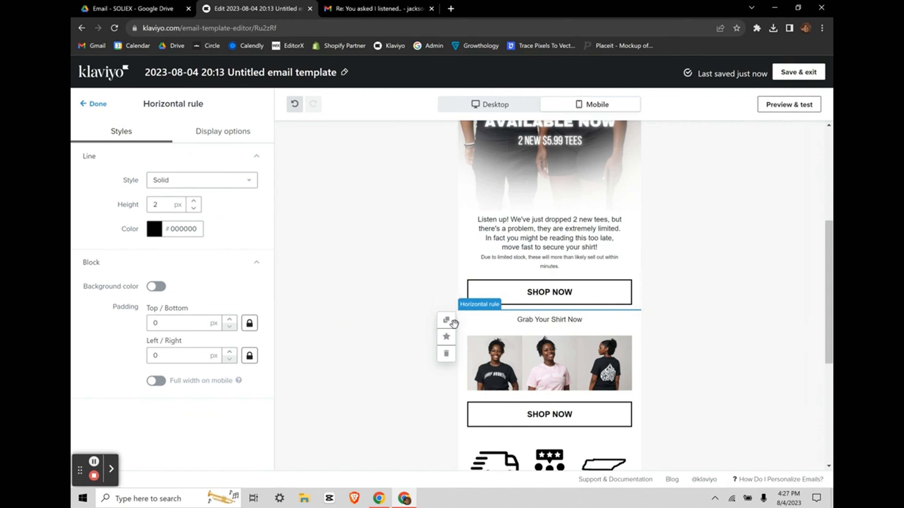
pyautogui.click(447, 322)
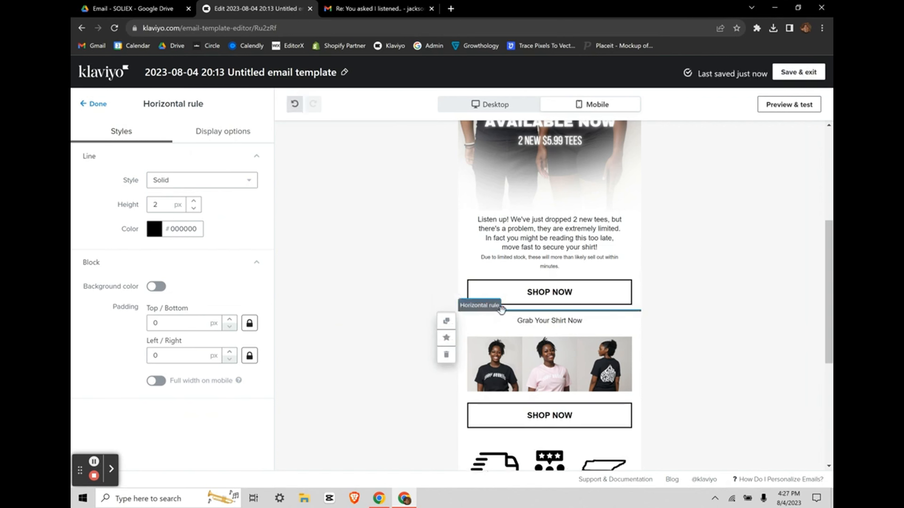
pyautogui.moveTo(505, 329); pyautogui.dragTo(495, 439)
pyautogui.scroll(-5, 702, 392)
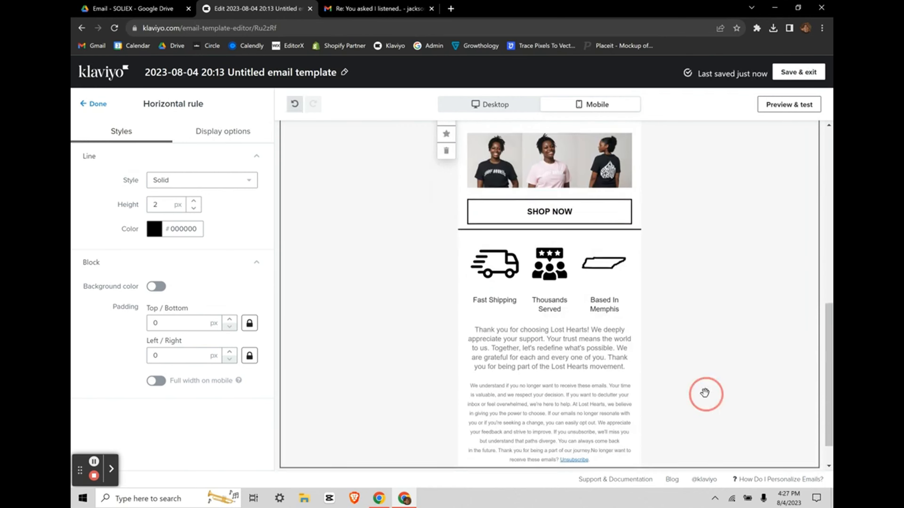
pyautogui.scroll(3, 678, 362)
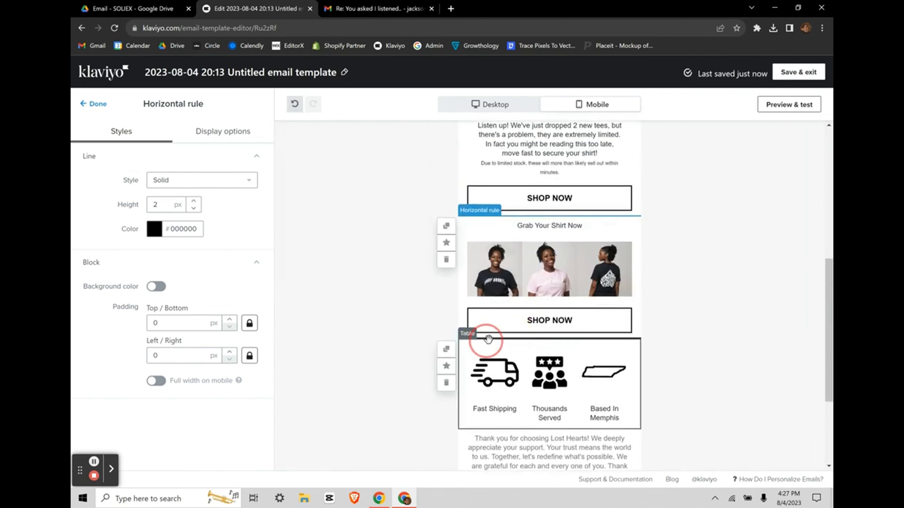
# Step: Duplicate the divider again and place it beneath the shipping icon row
pyautogui.click(443, 231)
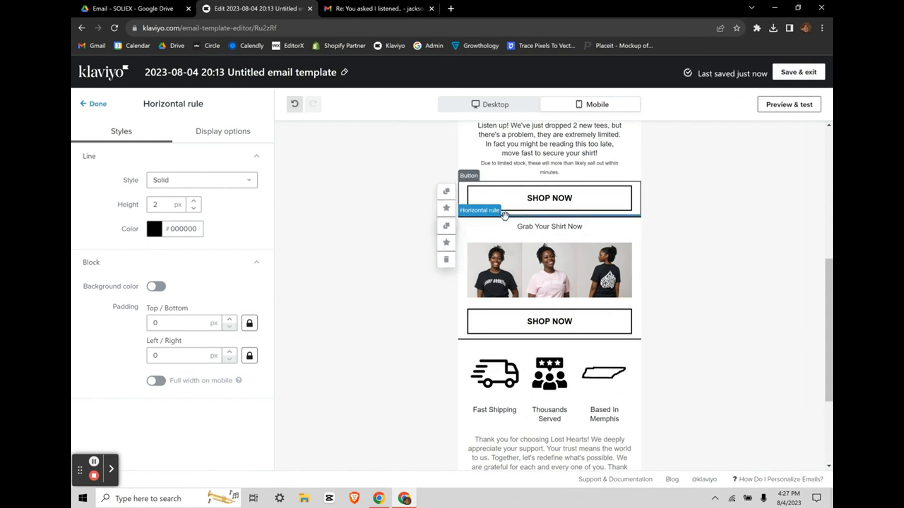
pyautogui.moveTo(506, 217); pyautogui.dragTo(507, 426)
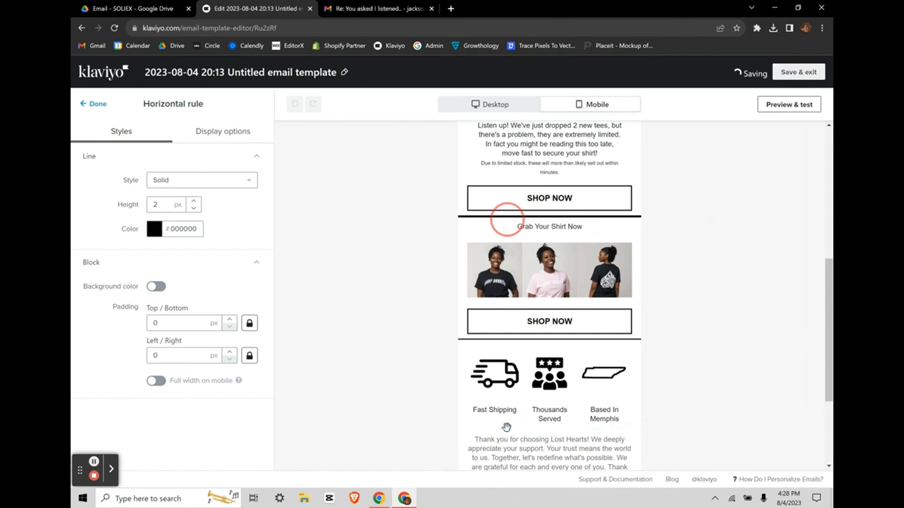
pyautogui.scroll(-2, 737, 289)
pyautogui.click(711, 283)
# Step: Set the whole 'Listen up!' body paragraph to Archivo Narrow Normal 400
pyautogui.scroll(3, 711, 283)
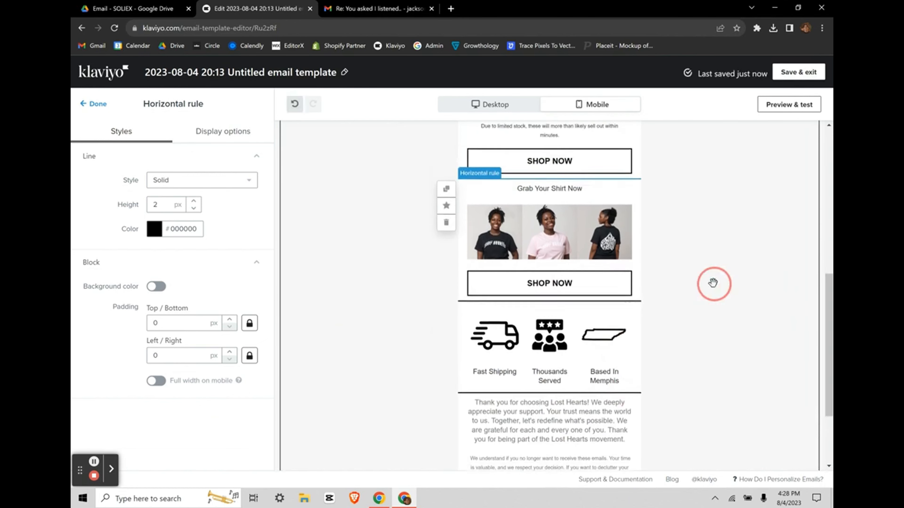
pyautogui.scroll(5, 712, 283)
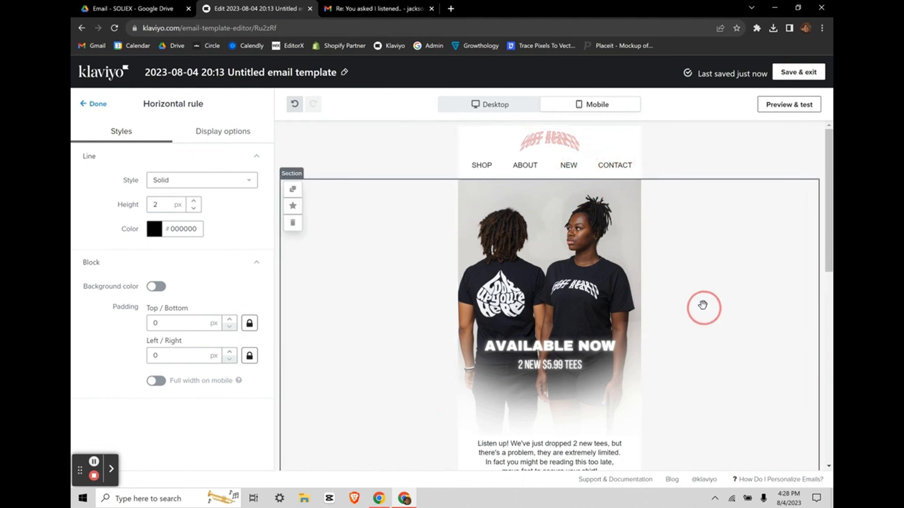
pyautogui.scroll(-4, 700, 285)
pyautogui.scroll(-2, 691, 332)
pyautogui.click(730, 307)
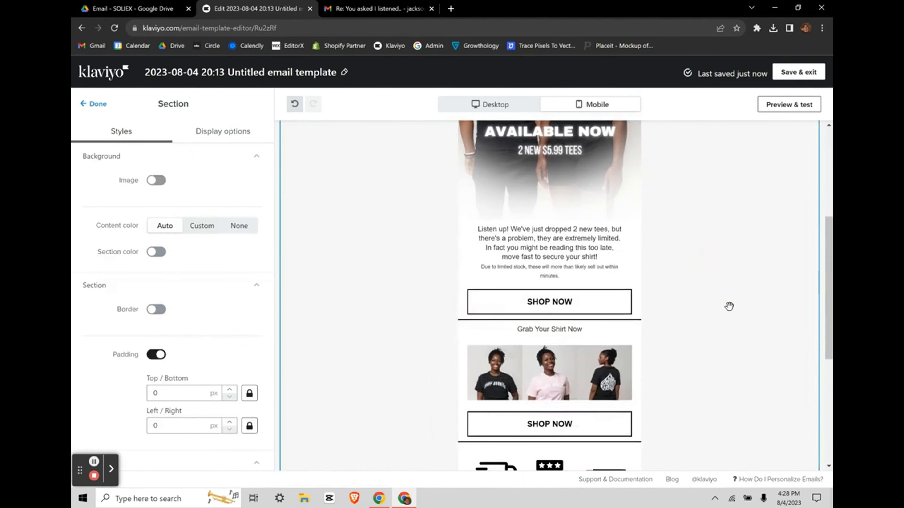
pyautogui.scroll(-1, 729, 307)
pyautogui.click(550, 262)
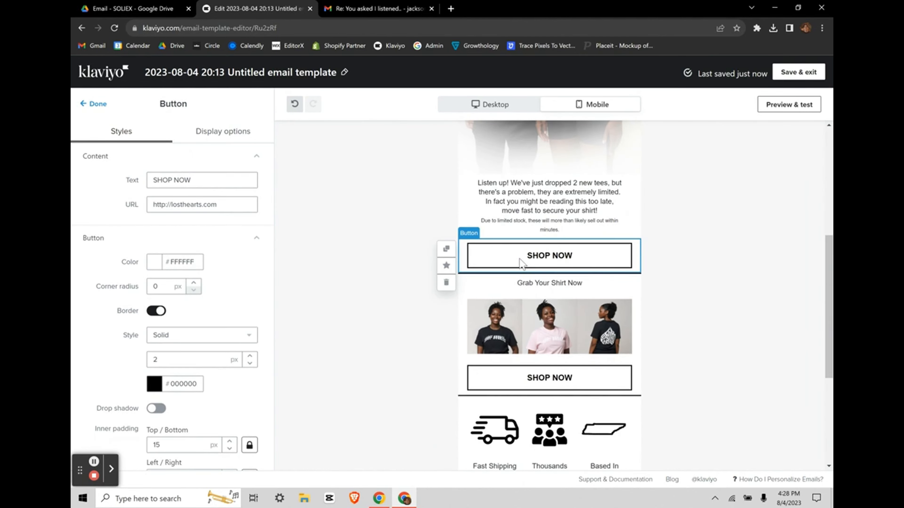
pyautogui.click(523, 210)
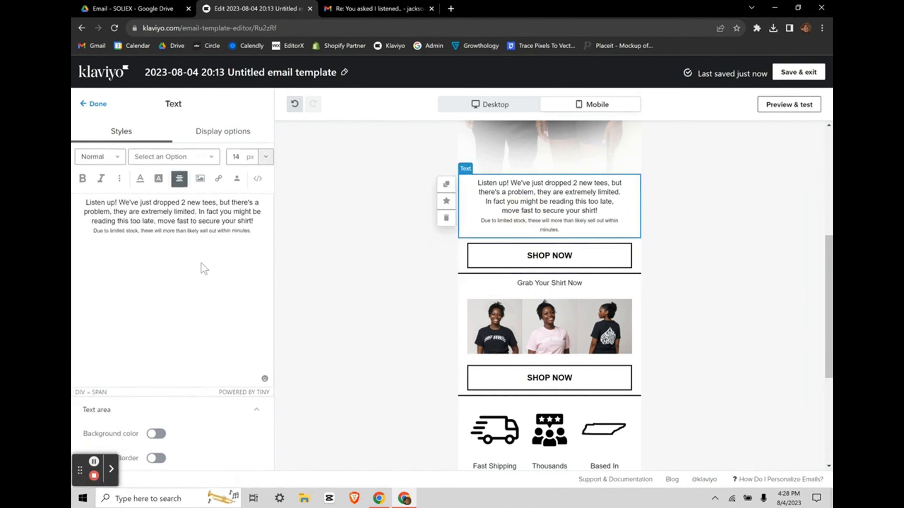
pyautogui.click(202, 232)
pyautogui.click(188, 216)
pyautogui.hotkey('ctrl', 'a')
pyautogui.click(208, 157)
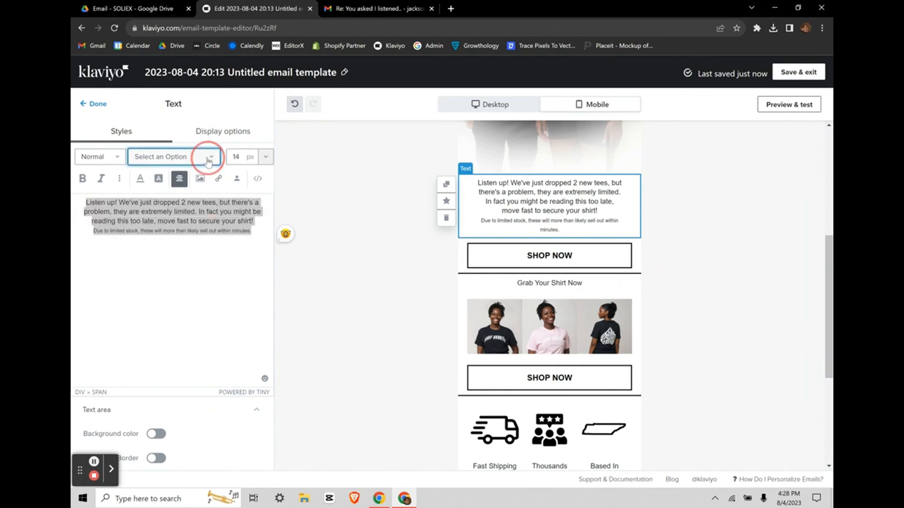
pyautogui.click(174, 222)
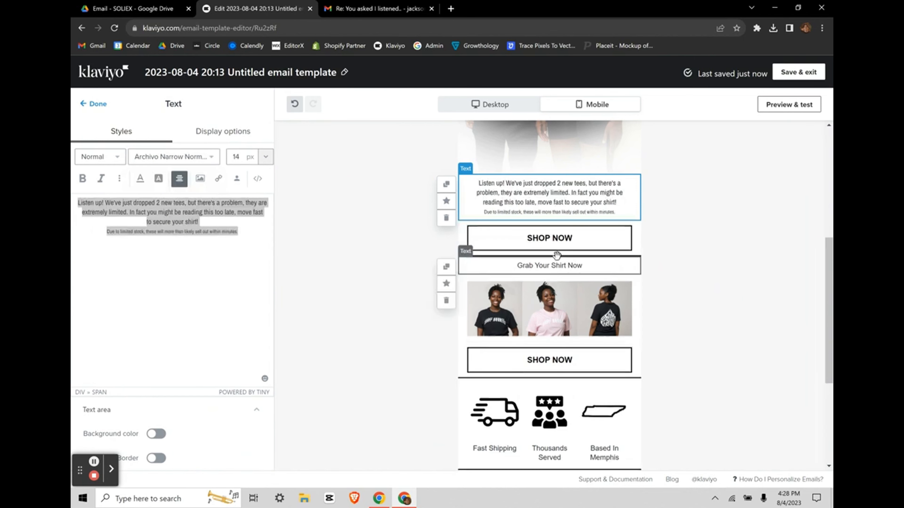
# Step: Apply Archivo Narrow to the 'Grab Your Shirt Now' line
pyautogui.click(486, 264)
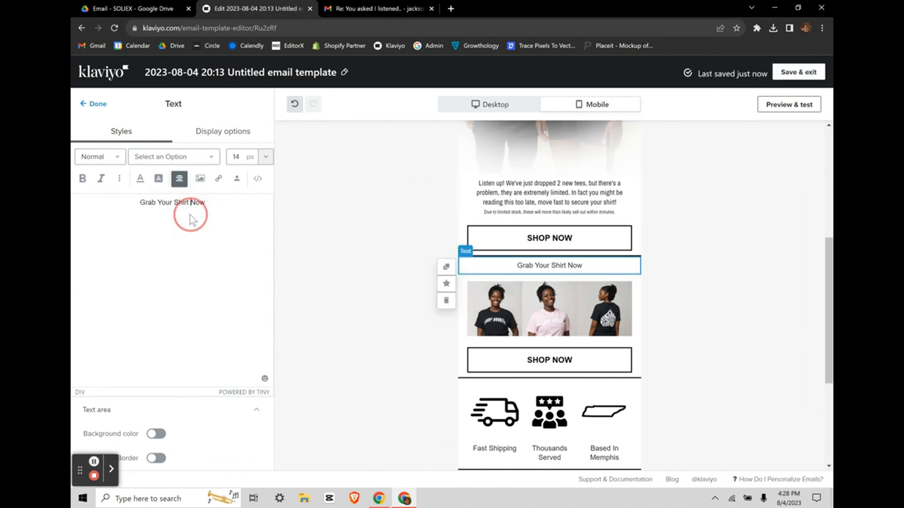
pyautogui.click(210, 160)
pyautogui.click(195, 223)
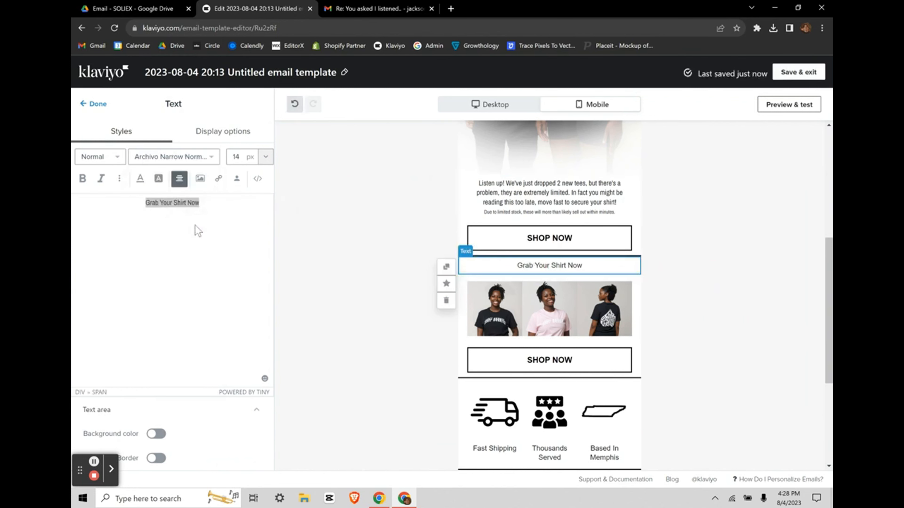
pyautogui.scroll(-1, 460, 272)
pyautogui.click(500, 328)
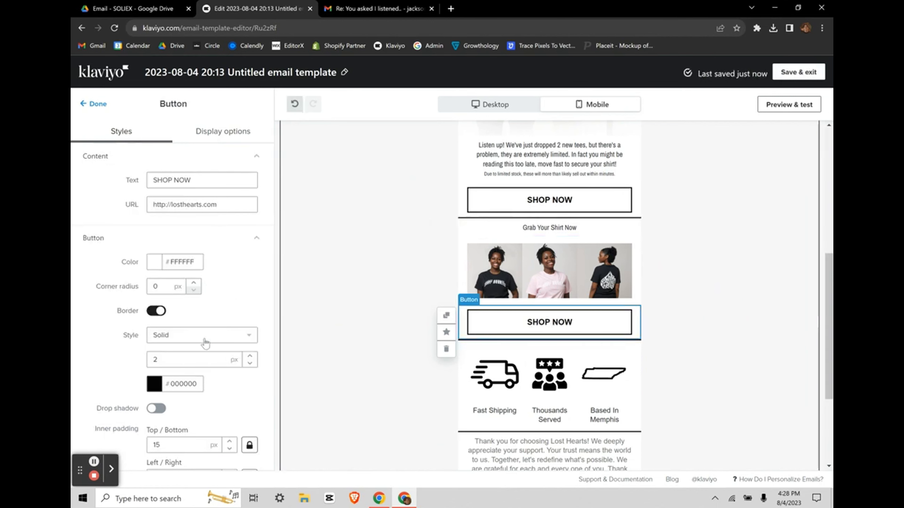
# Step: Change the lower SHOP NOW button's font from Arial Bold to Archivo Narrow Normal 400
pyautogui.scroll(-8, 202, 343)
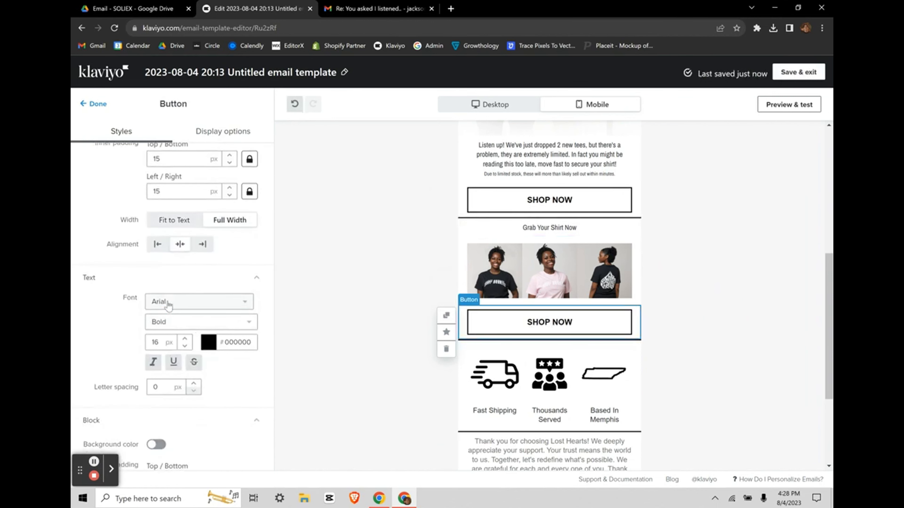
pyautogui.click(168, 305)
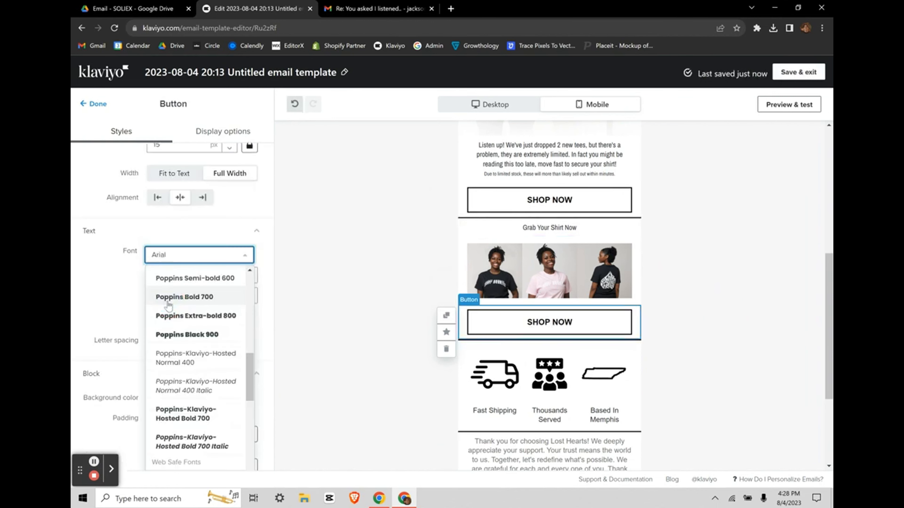
pyautogui.click(167, 256)
pyautogui.hotkey('ctrl', 'a')
pyautogui.click(168, 256)
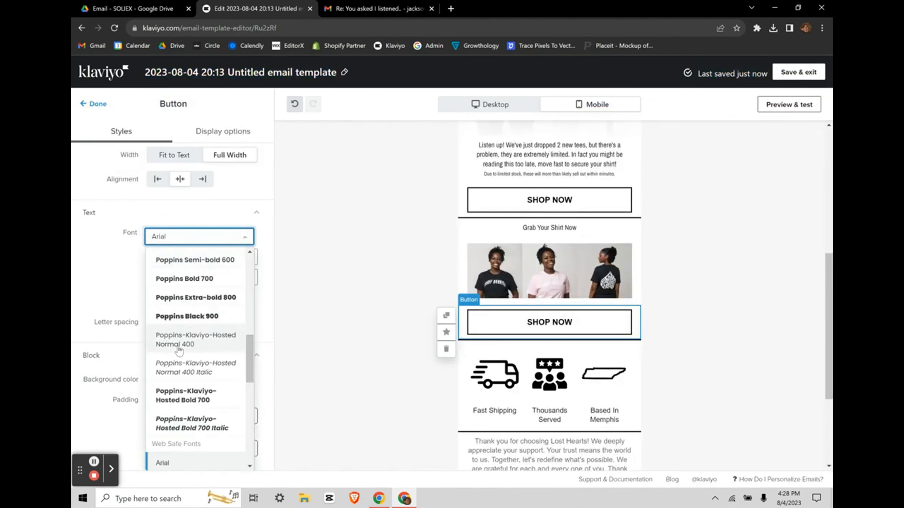
pyautogui.scroll(10, 179, 350)
pyautogui.scroll(-6, 179, 347)
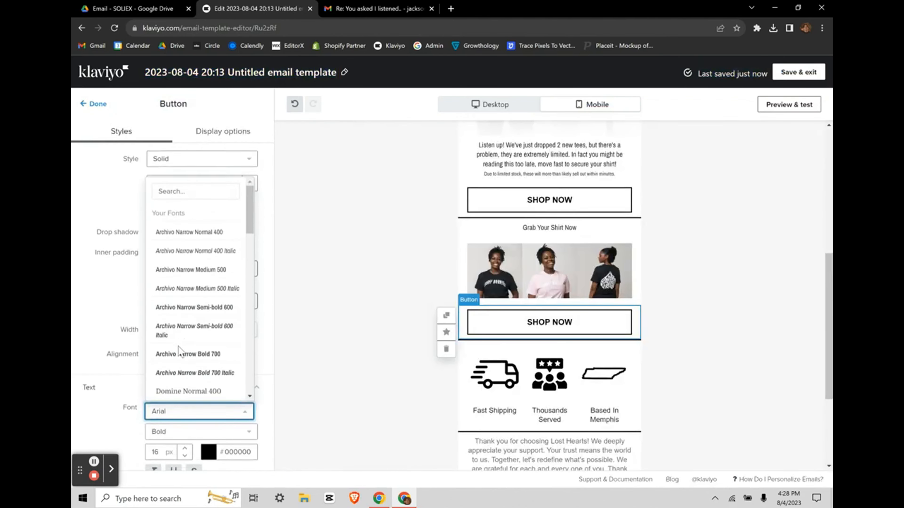
pyautogui.scroll(3, 179, 347)
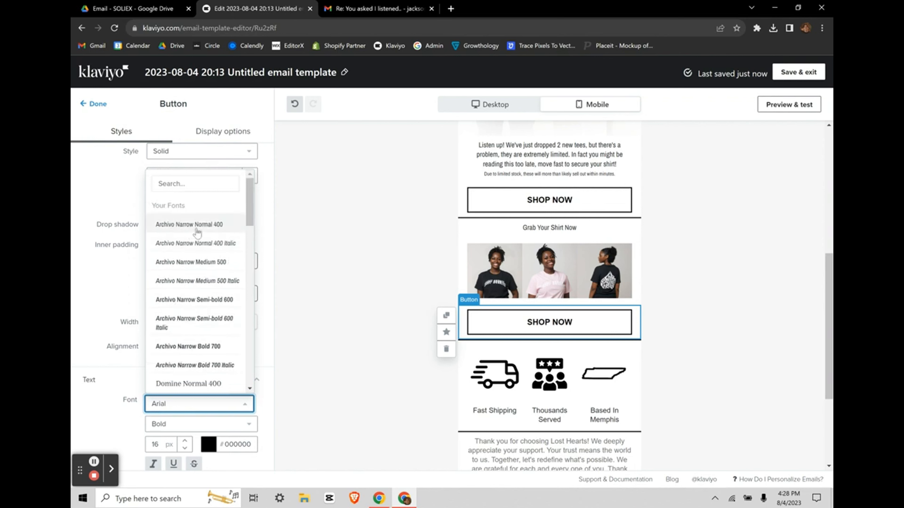
pyautogui.click(206, 227)
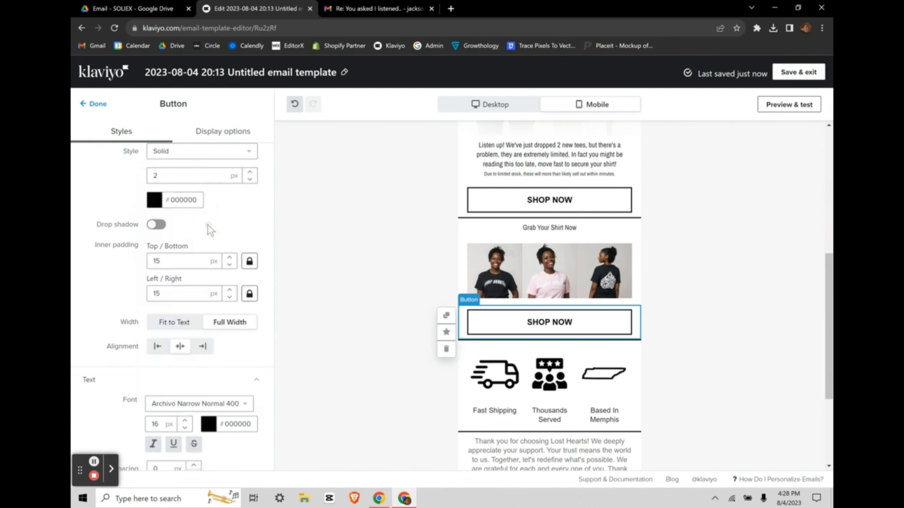
# Step: Give the upper SHOP NOW button the Archivo Narrow Normal 400 font as well
pyautogui.click(523, 210)
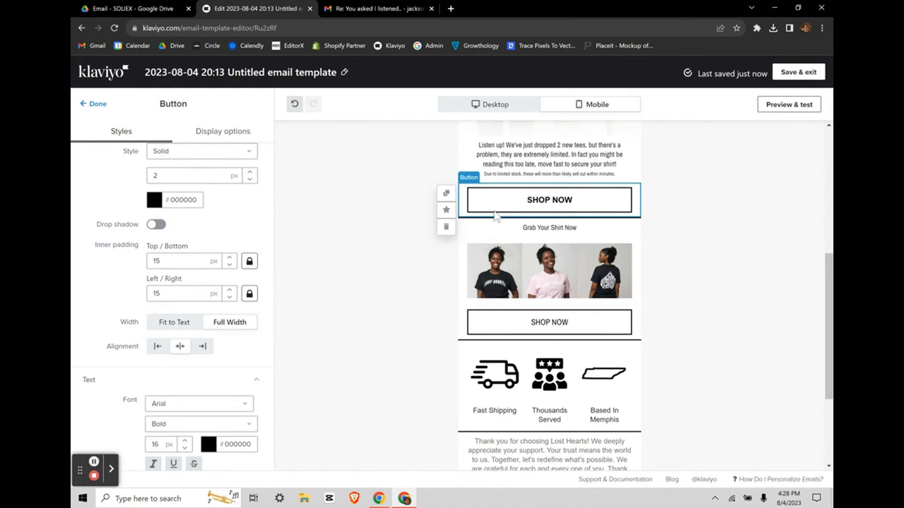
pyautogui.scroll(-3, 193, 383)
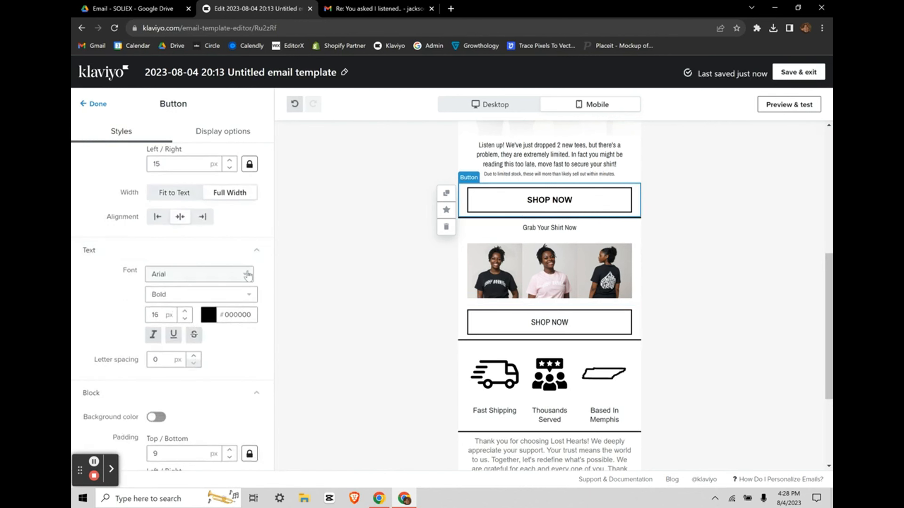
pyautogui.click(192, 275)
pyautogui.scroll(10, 213, 304)
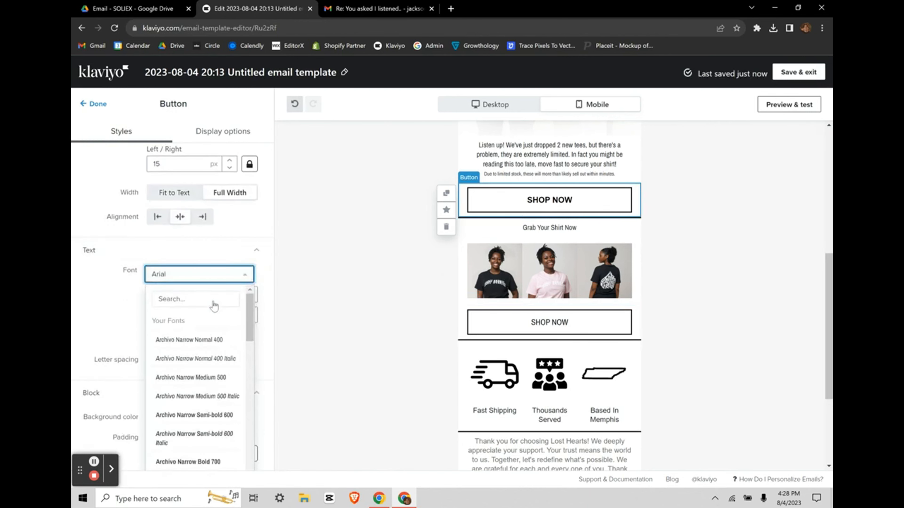
pyautogui.click(192, 341)
pyautogui.scroll(-2, 444, 335)
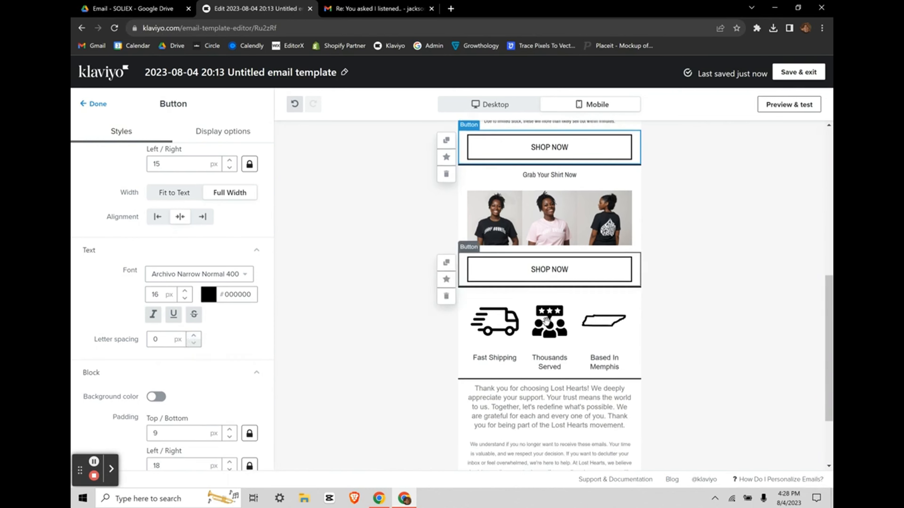
# Step: Set all of the thank-you footer text in Archivo Narrow
pyautogui.click(497, 348)
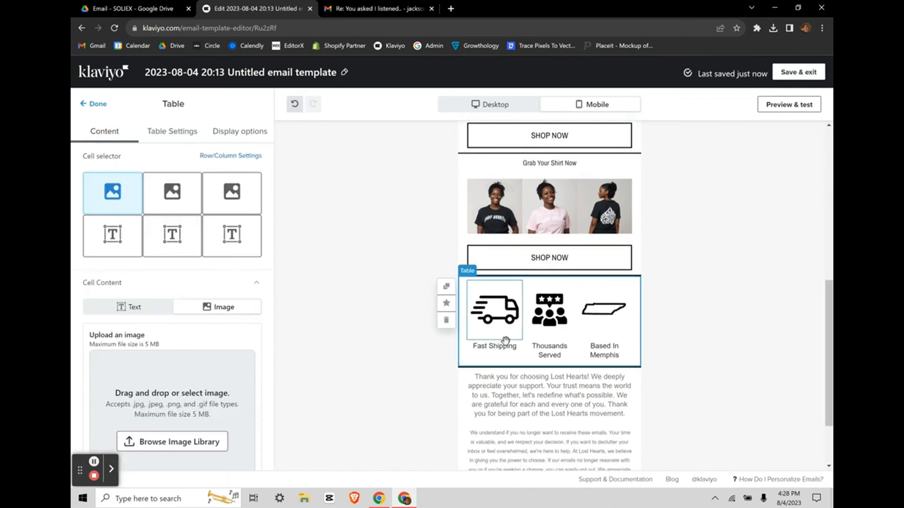
pyautogui.scroll(-2, 535, 377)
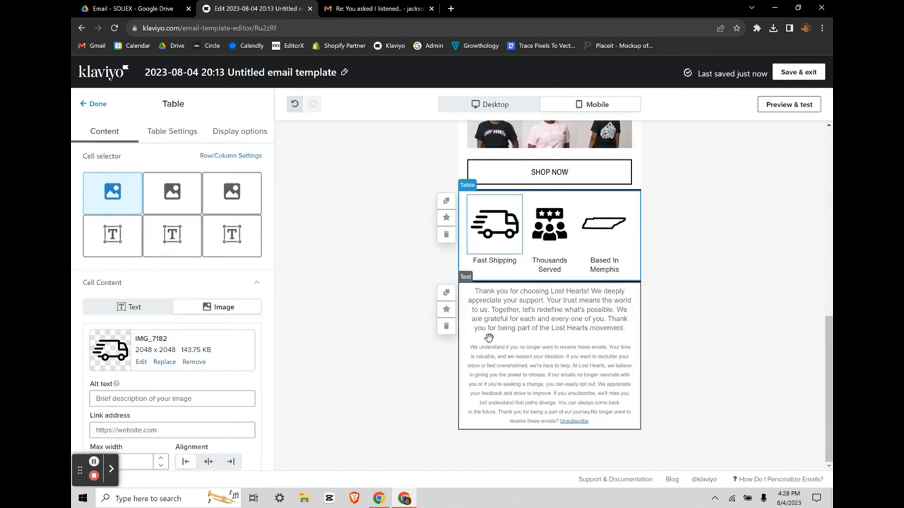
pyautogui.click(488, 338)
pyautogui.click(178, 260)
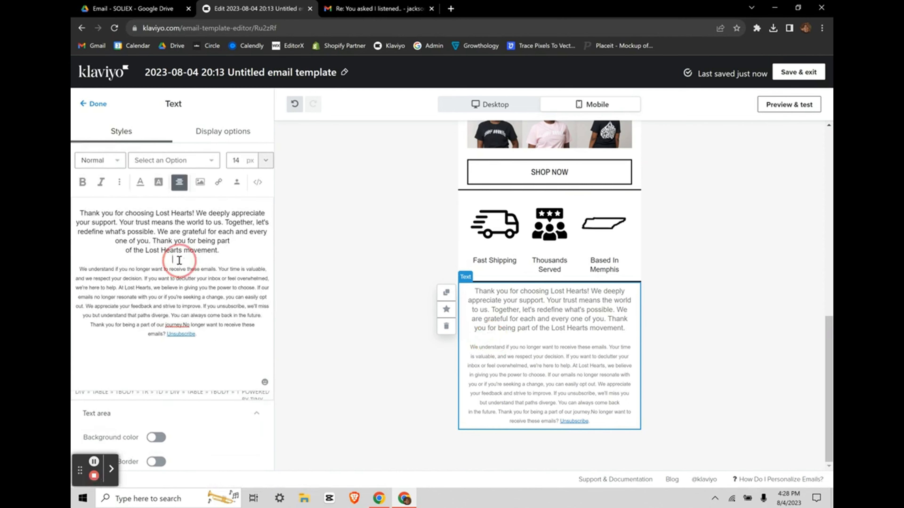
pyautogui.hotkey('ctrl', 'a')
pyautogui.click(170, 161)
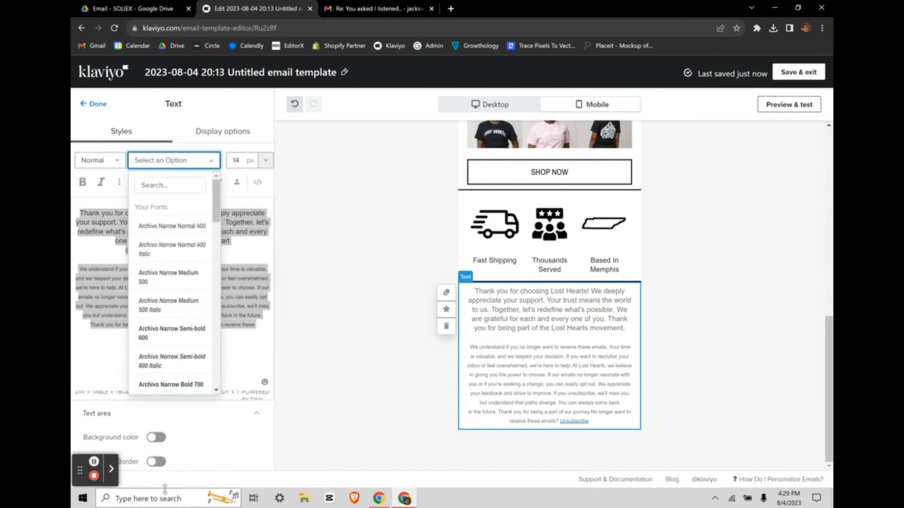
pyautogui.click(93, 461)
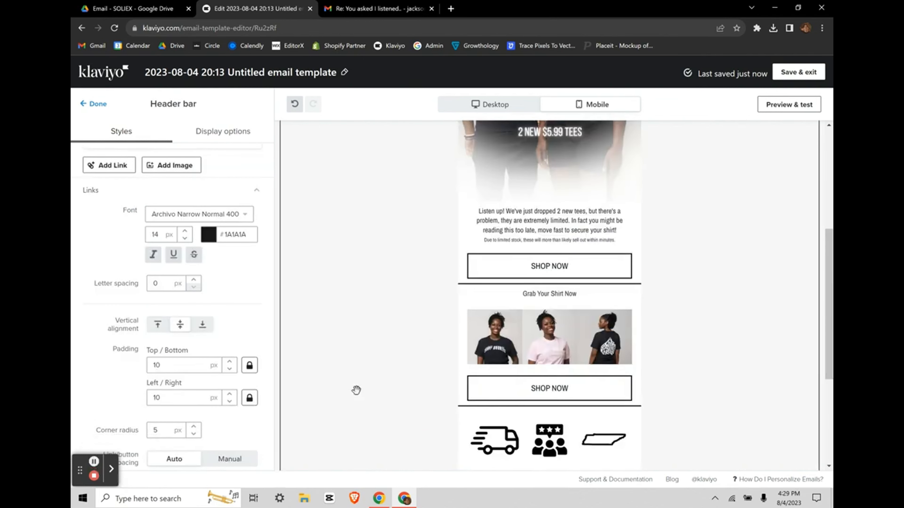
pyautogui.scroll(3, 356, 390)
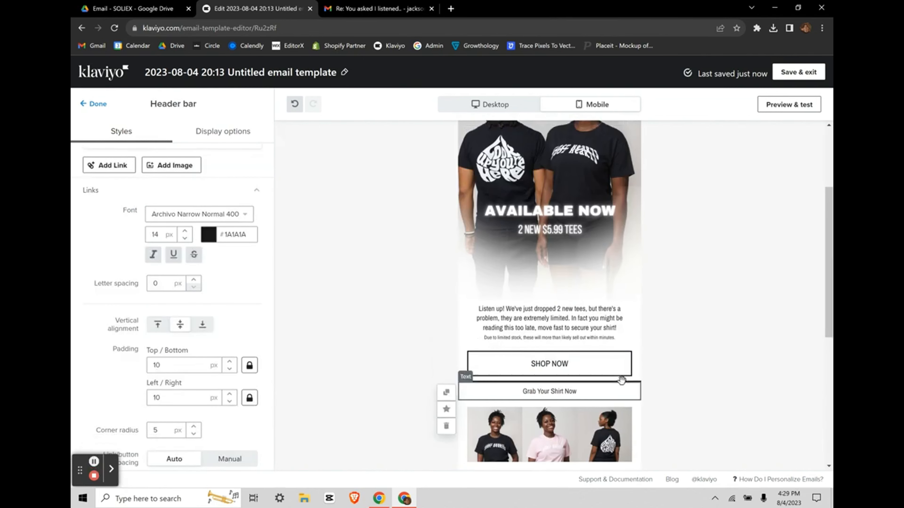
# Step: Select the divider under the first SHOP NOW, restoring 'Grab Your Shirt Now' after deleting it by mistake
pyautogui.click(621, 379)
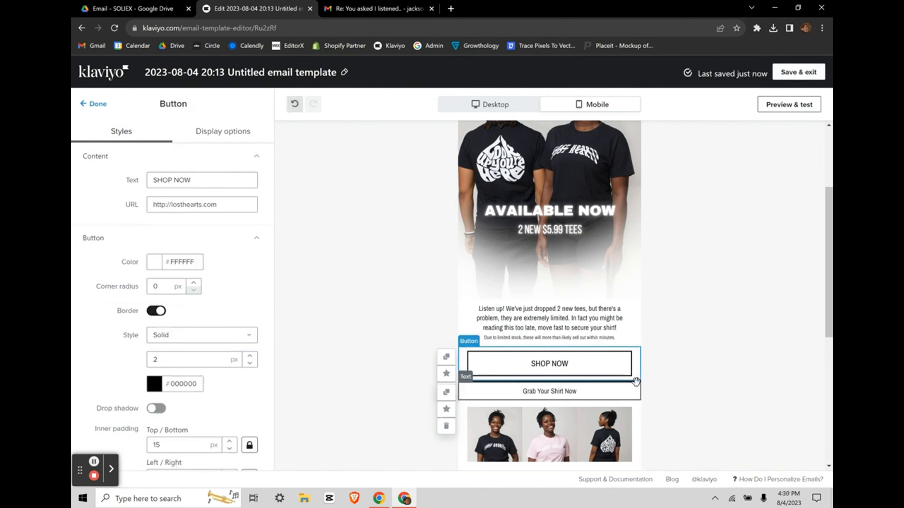
pyautogui.click(639, 385)
pyautogui.scroll(-2, 655, 381)
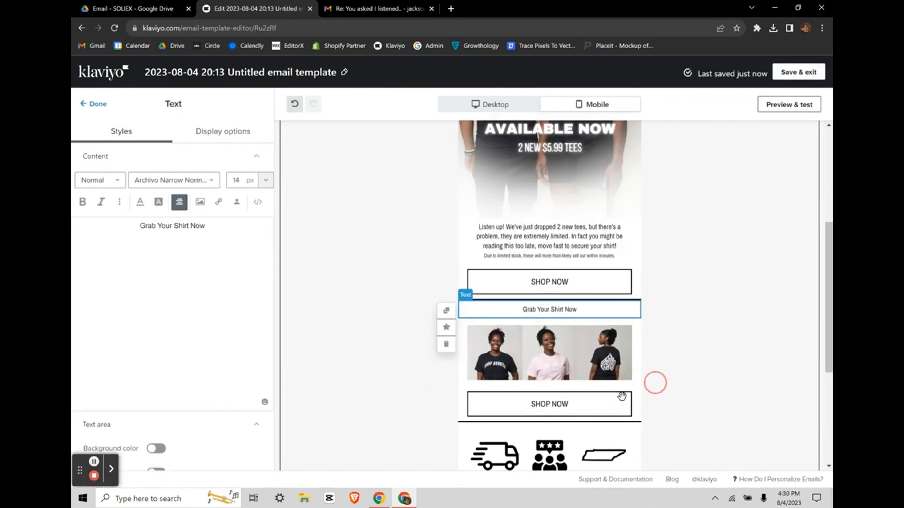
pyautogui.click(590, 299)
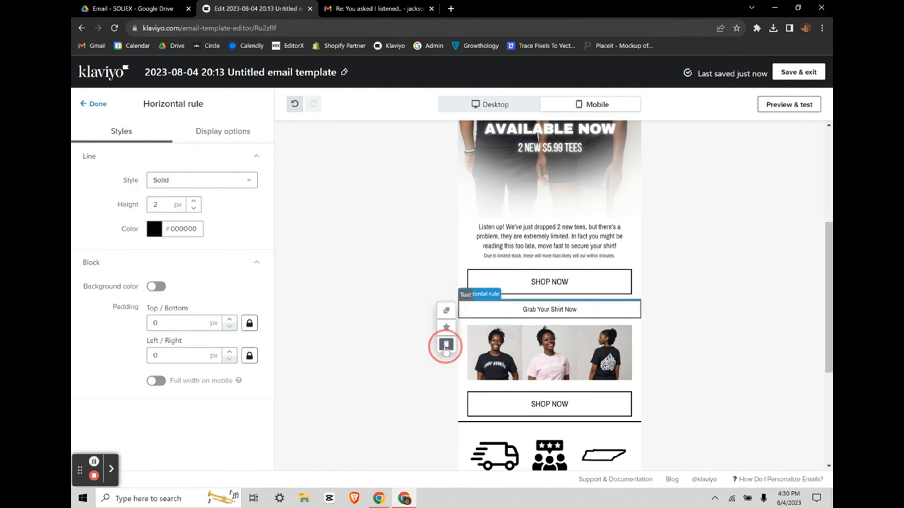
pyautogui.click(445, 348)
pyautogui.scroll(-1, 652, 329)
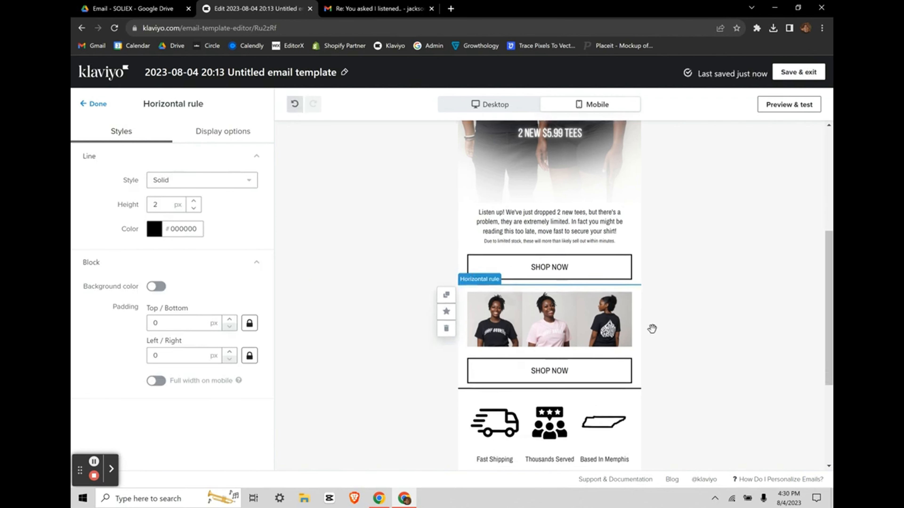
pyautogui.click(302, 104)
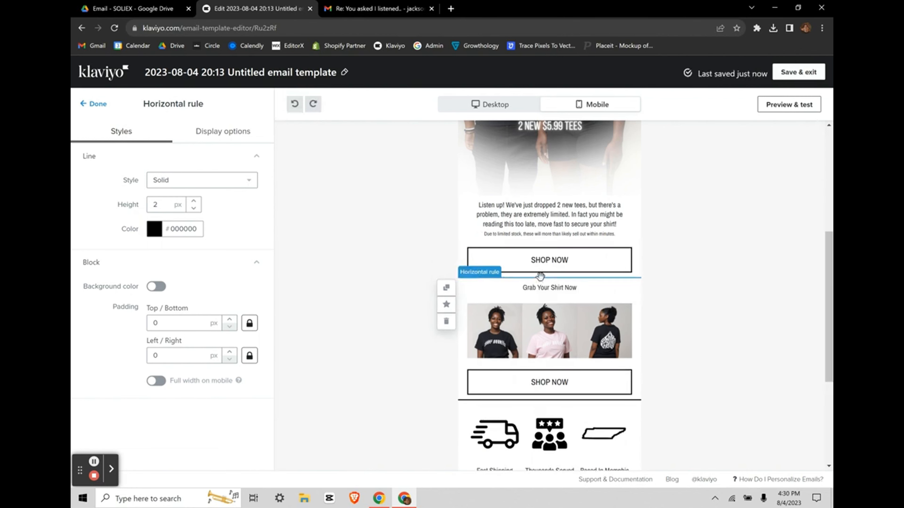
# Step: Delete the divider beneath the first SHOP NOW button
pyautogui.click(446, 322)
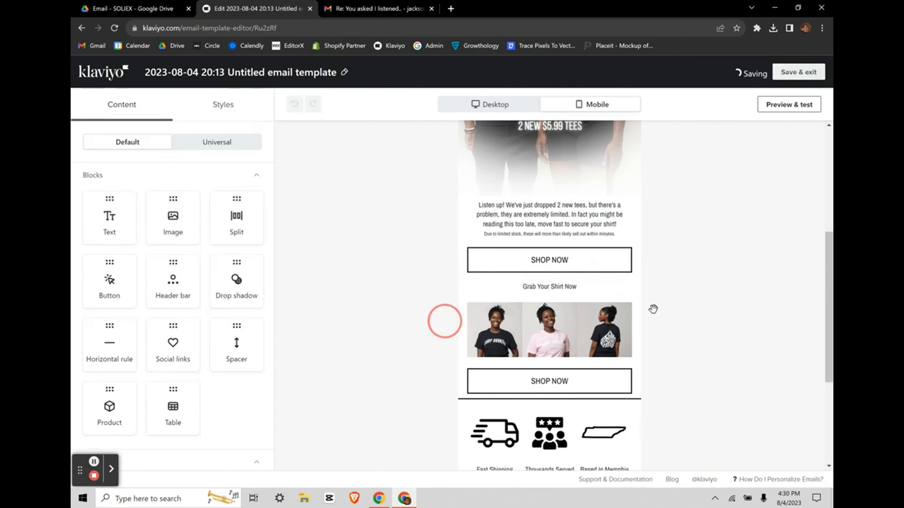
pyautogui.scroll(-3, 662, 274)
pyautogui.scroll(15, 655, 270)
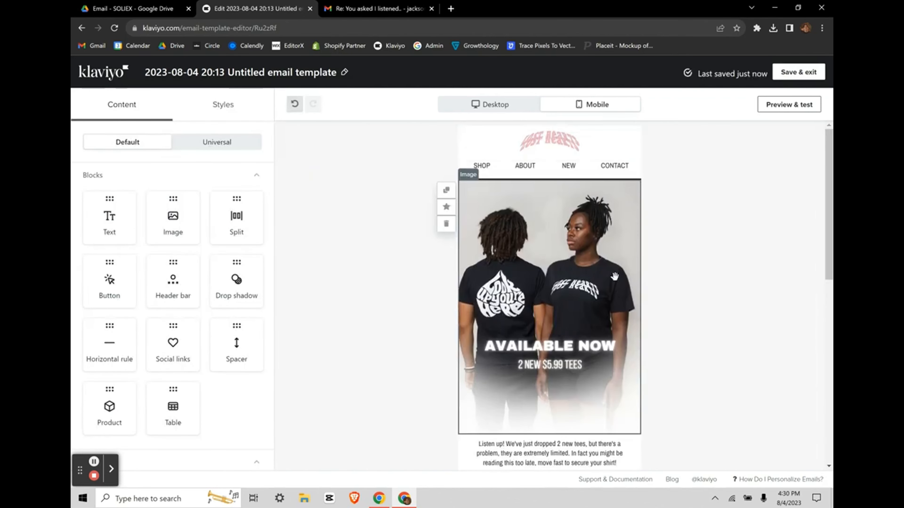
pyautogui.scroll(-15, 615, 276)
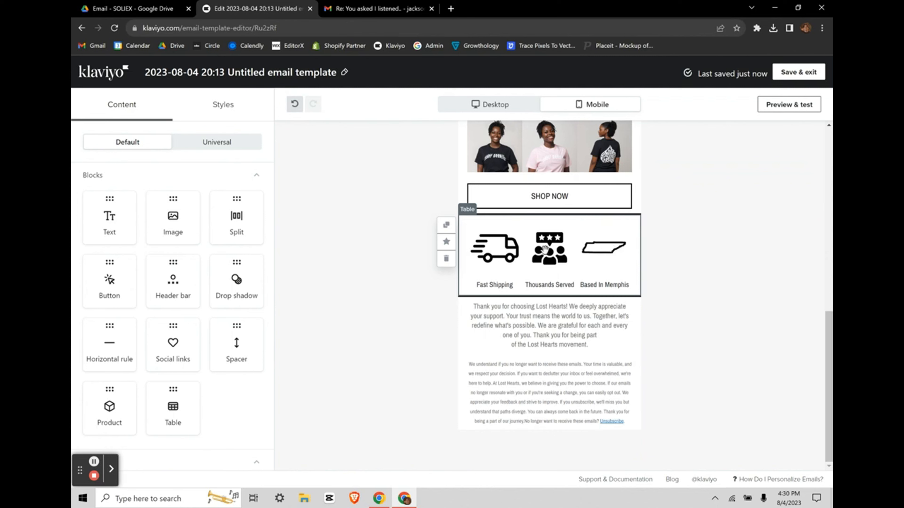
pyautogui.scroll(2, 545, 249)
# Step: Link the first product photo to losthearts.com
pyautogui.click(493, 210)
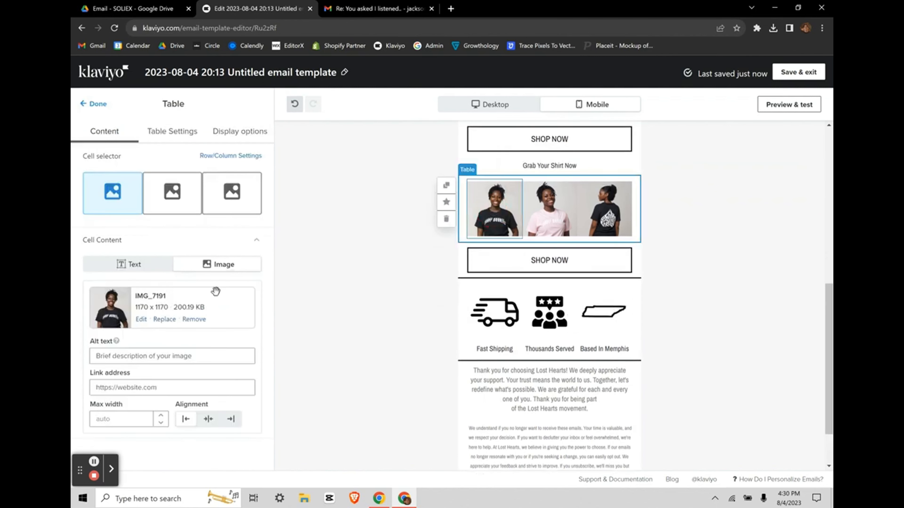
pyautogui.click(168, 383)
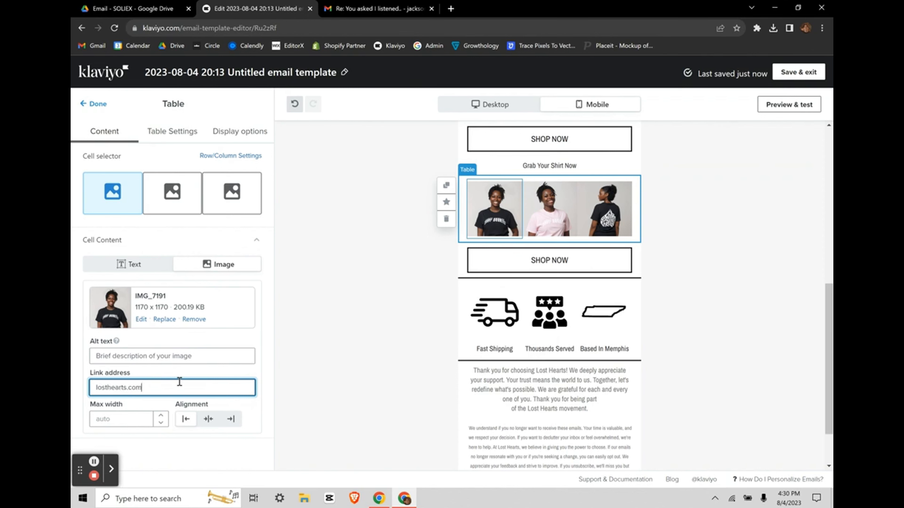
pyautogui.click(353, 399)
pyautogui.scroll(3, 566, 335)
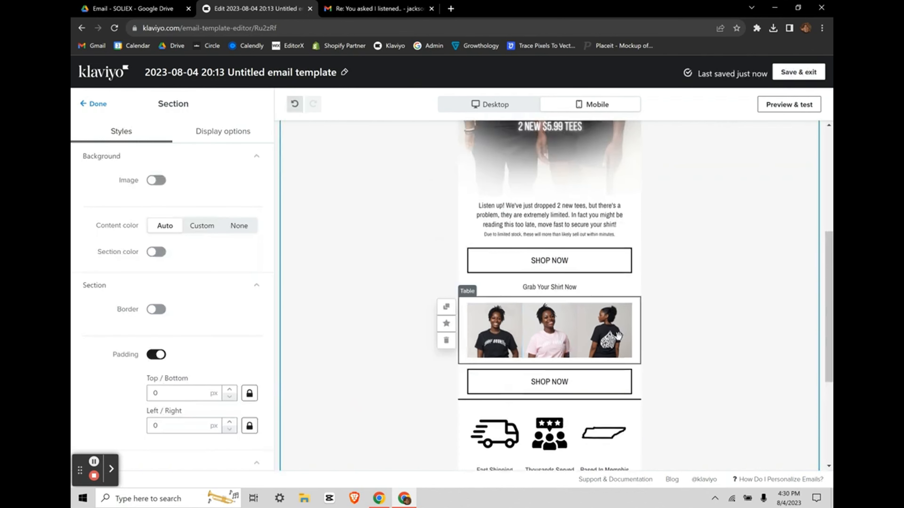
pyautogui.scroll(5, 491, 213)
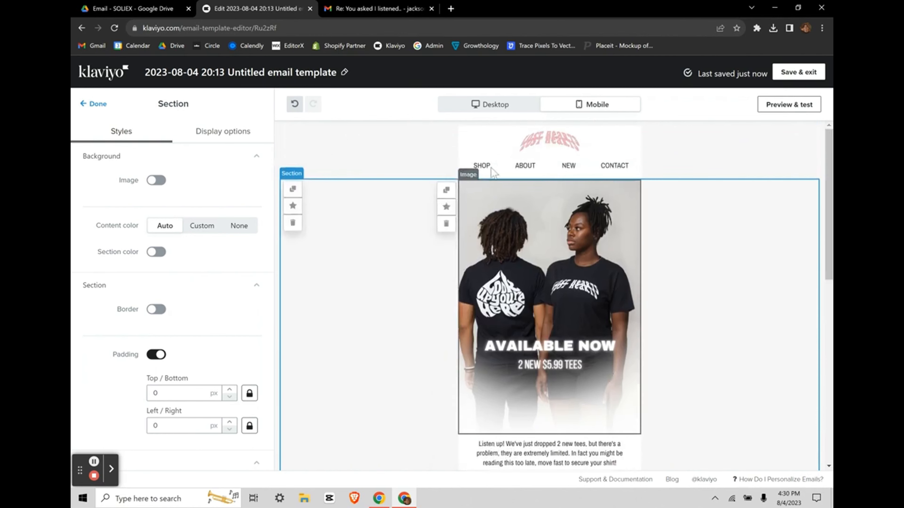
# Step: Bring up the header's SHOP link address field for editing
pyautogui.click(499, 164)
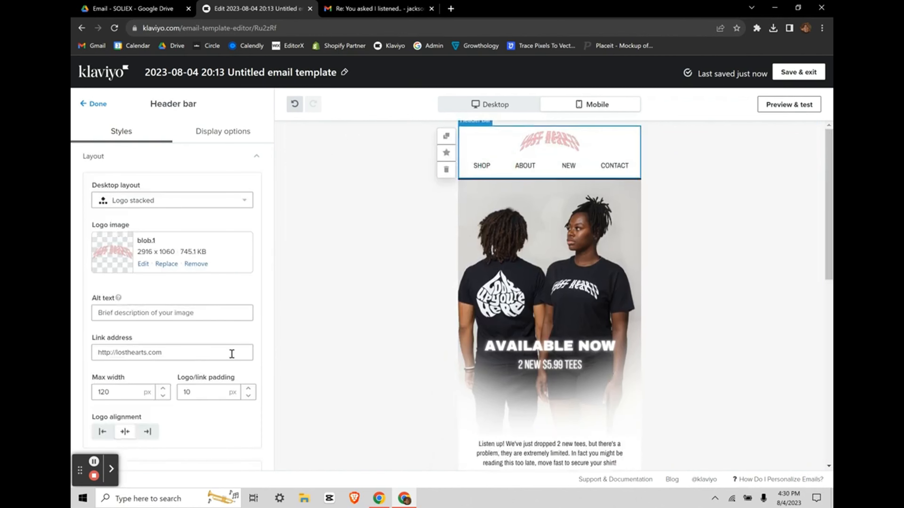
pyautogui.scroll(-5, 231, 354)
pyautogui.scroll(-5, 232, 355)
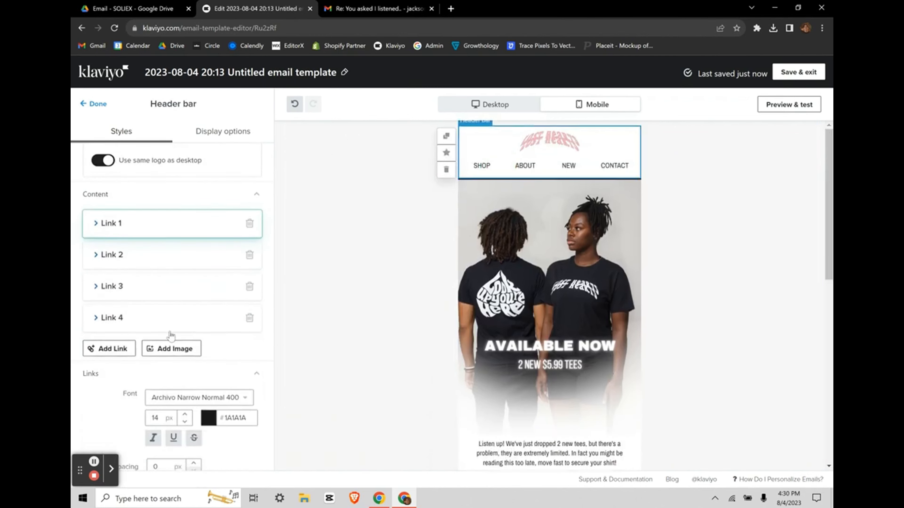
pyautogui.click(103, 228)
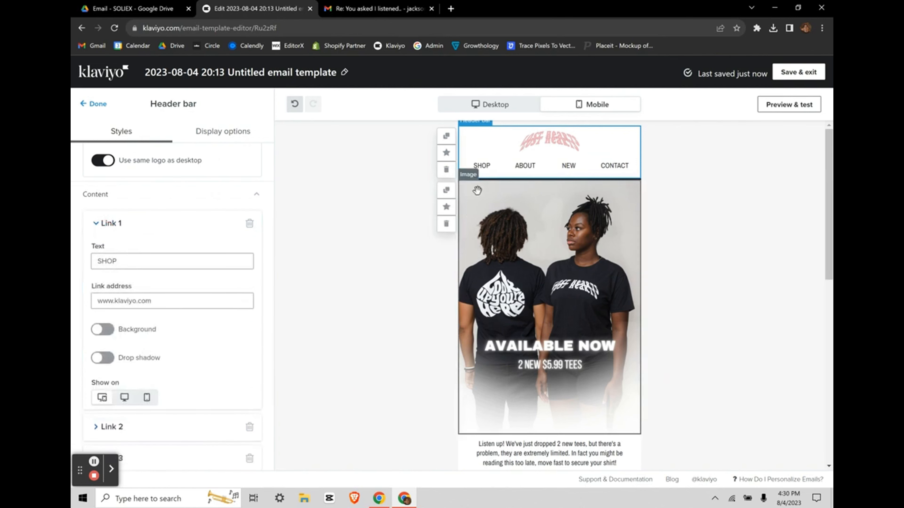
pyautogui.click(166, 303)
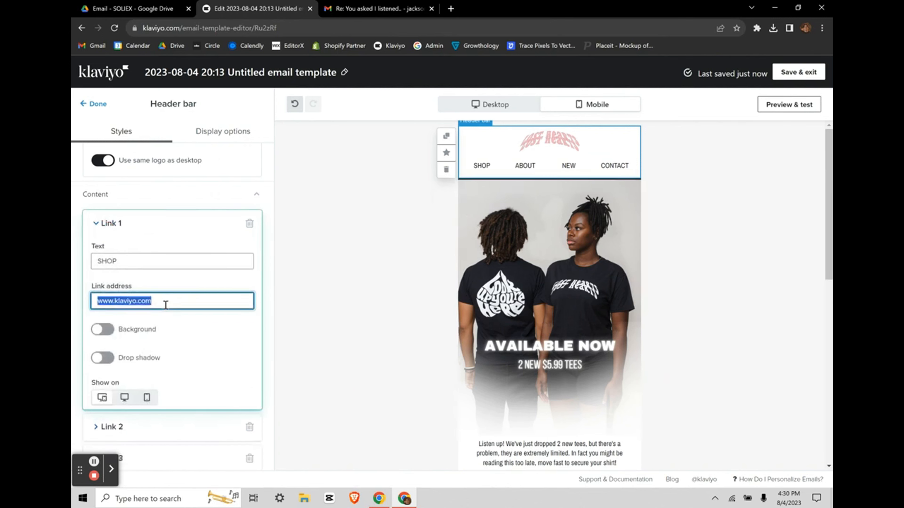
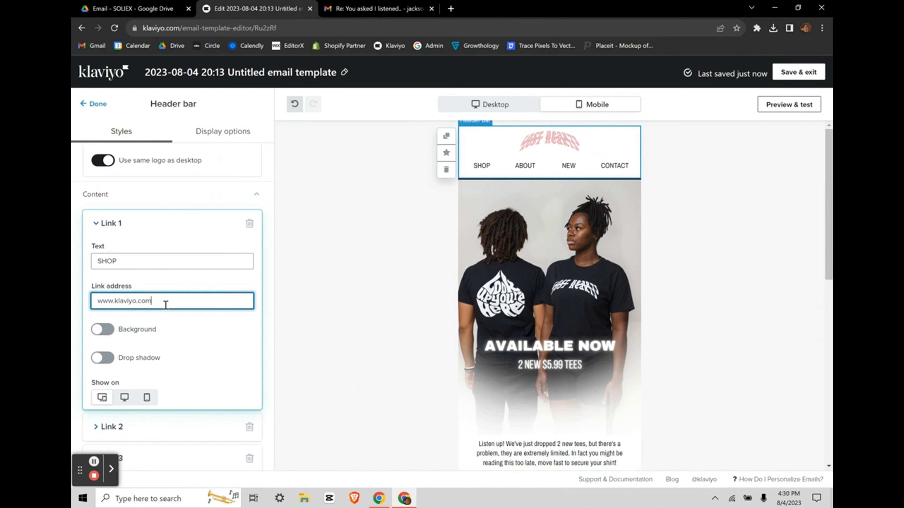
# Step: Review the first two header links' settings, including Link 2's ABOUT text
pyautogui.click(96, 223)
pyautogui.click(94, 259)
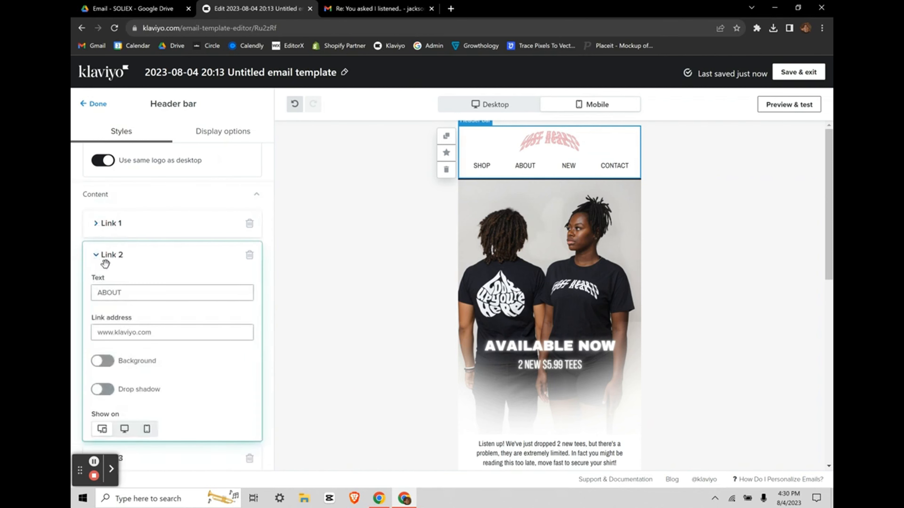
pyautogui.click(122, 293)
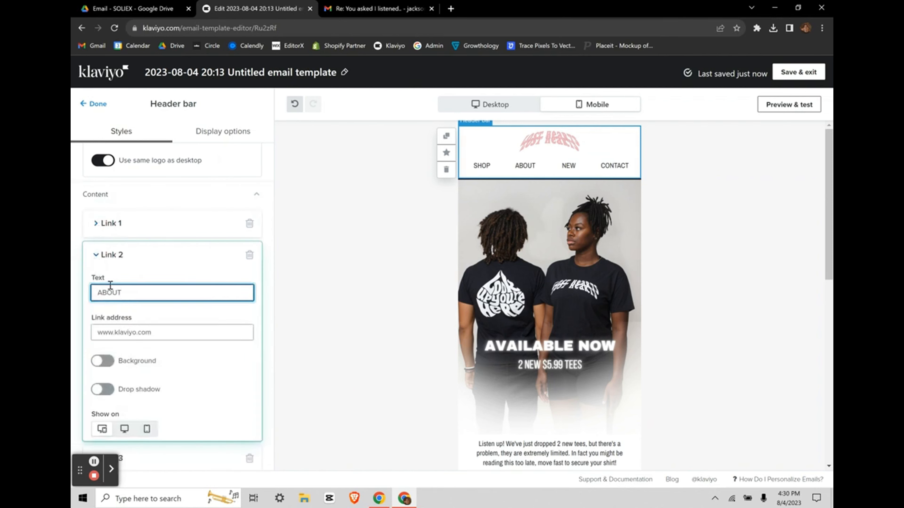
pyautogui.click(97, 256)
# Step: Delete the CONTACT link and add a new fourth link showing placeholder text
pyautogui.click(249, 313)
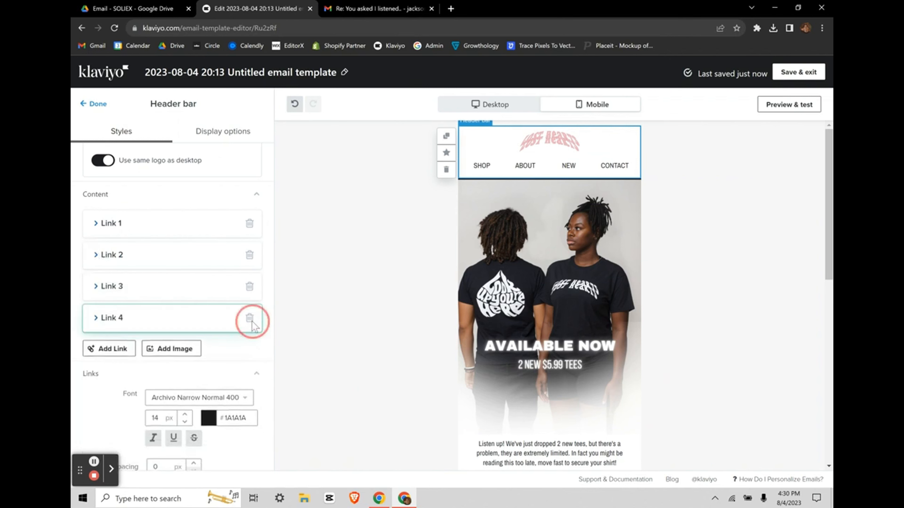
pyautogui.click(118, 317)
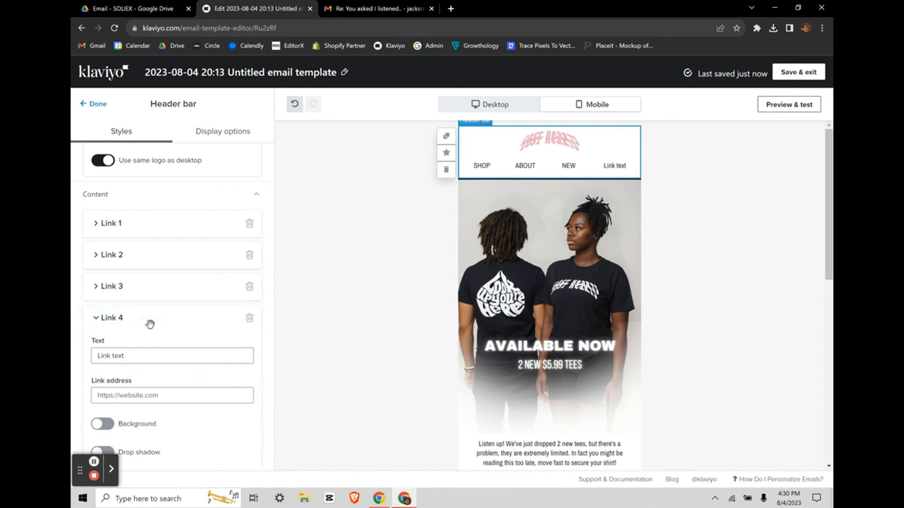
pyautogui.scroll(-3, 225, 376)
pyautogui.click(240, 222)
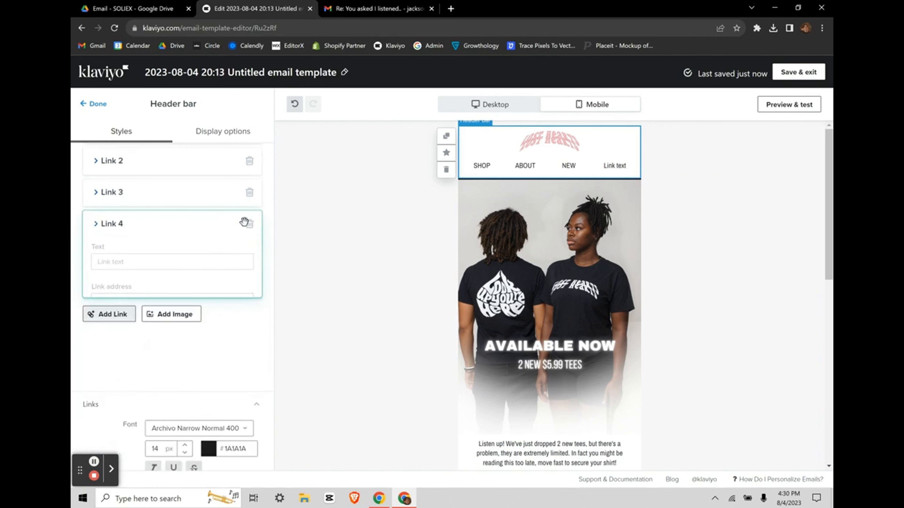
pyautogui.click(94, 194)
pyautogui.click(95, 194)
pyautogui.scroll(-10, 649, 317)
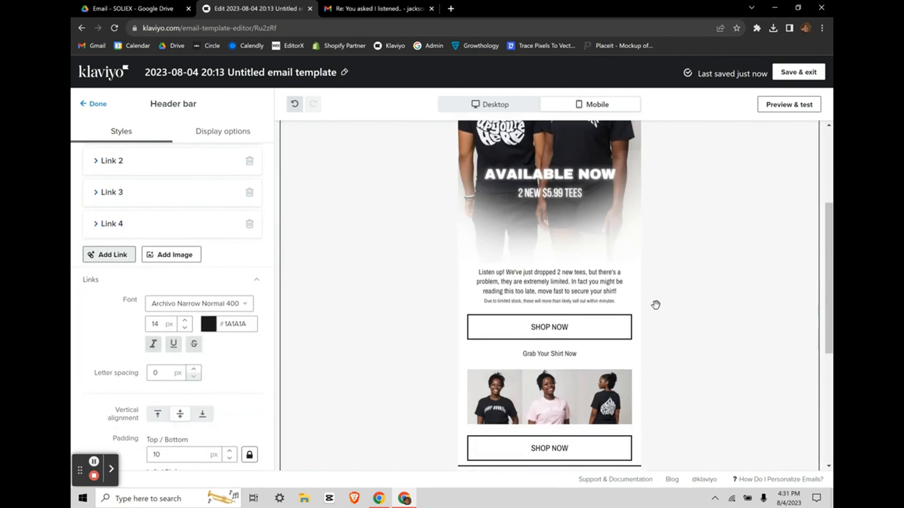
pyautogui.scroll(10, 732, 173)
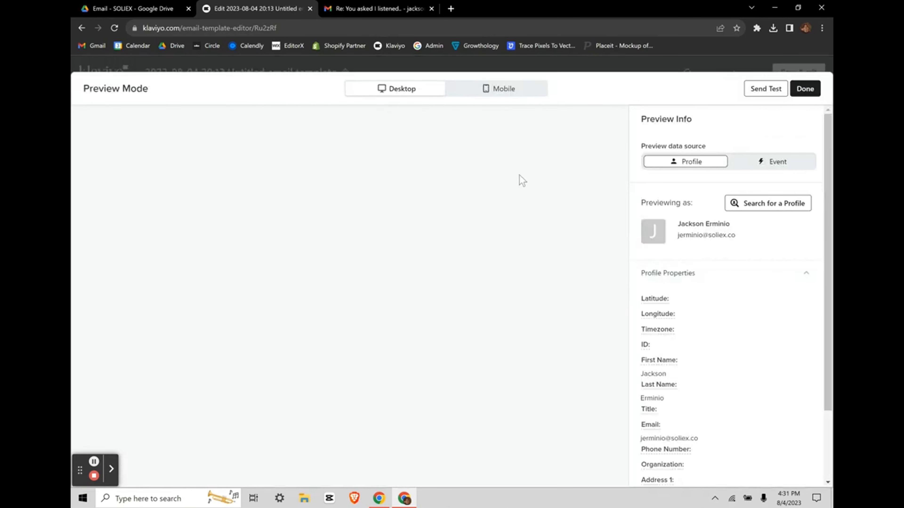
pyautogui.scroll(-10, 501, 239)
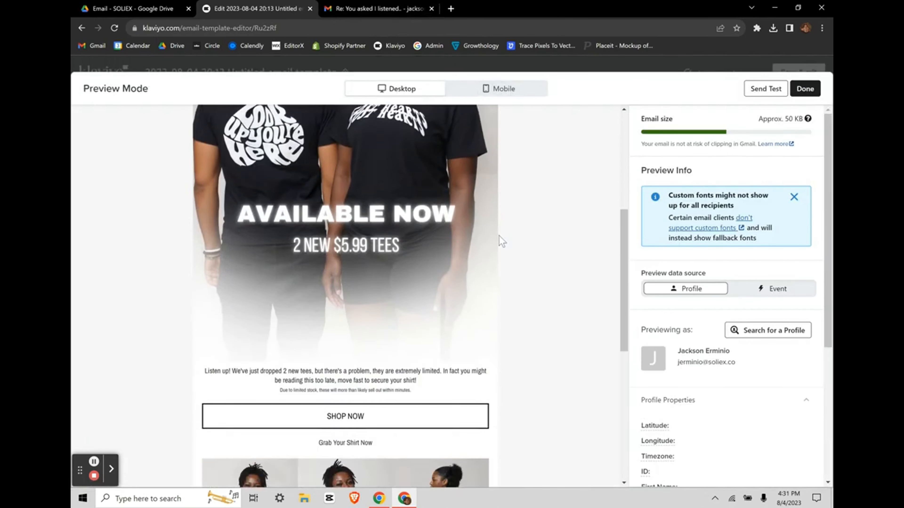
pyautogui.scroll(-1, 502, 241)
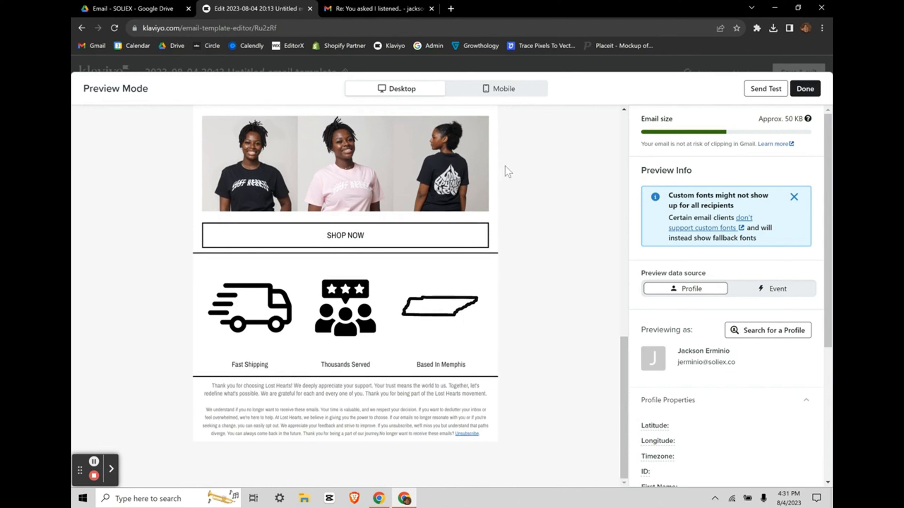
pyautogui.click(488, 90)
pyautogui.scroll(3, 427, 295)
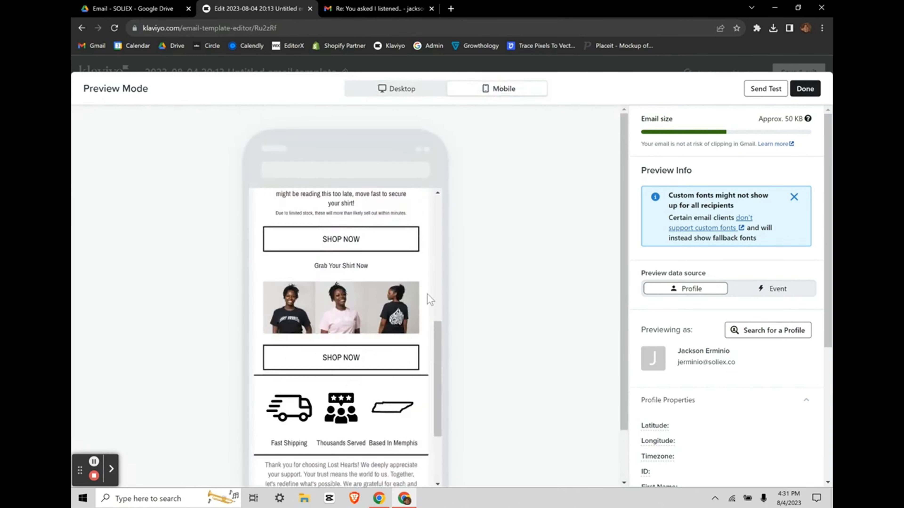
pyautogui.scroll(5, 427, 295)
pyautogui.scroll(-8, 427, 295)
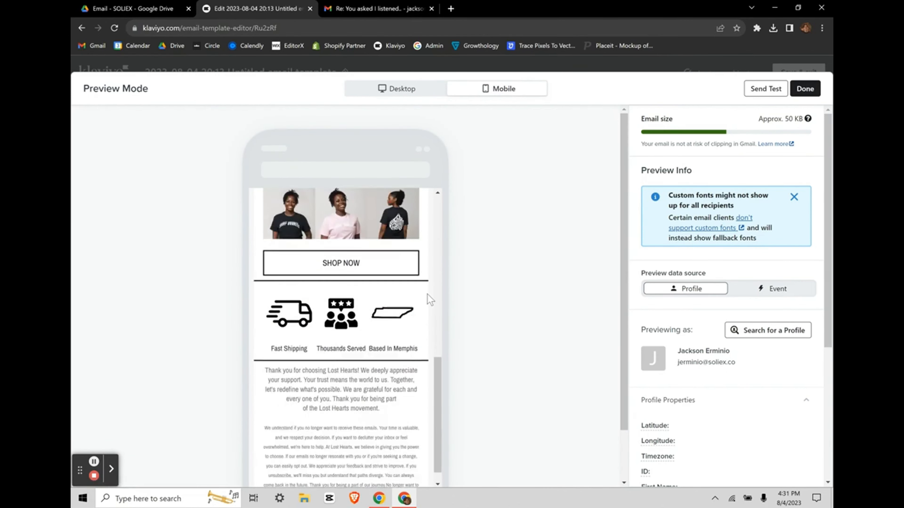
pyautogui.scroll(-1, 428, 294)
pyautogui.scroll(10, 427, 294)
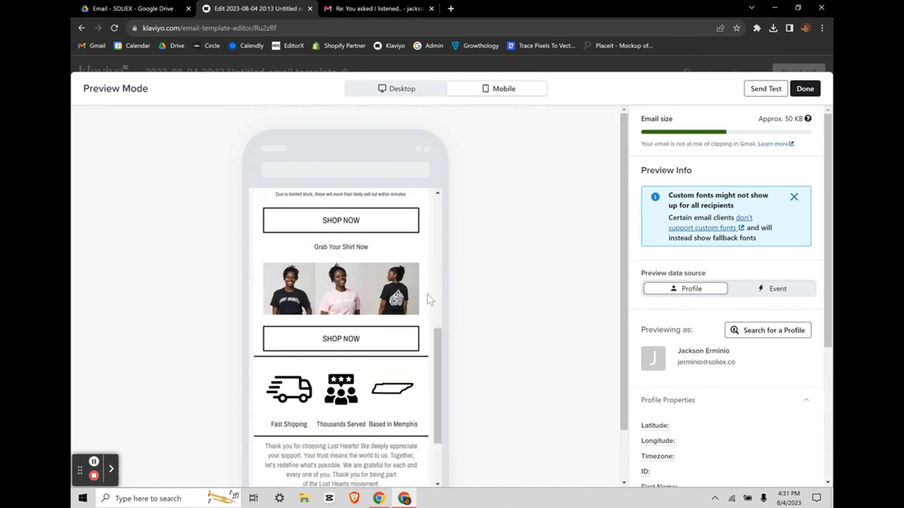
pyautogui.click(805, 90)
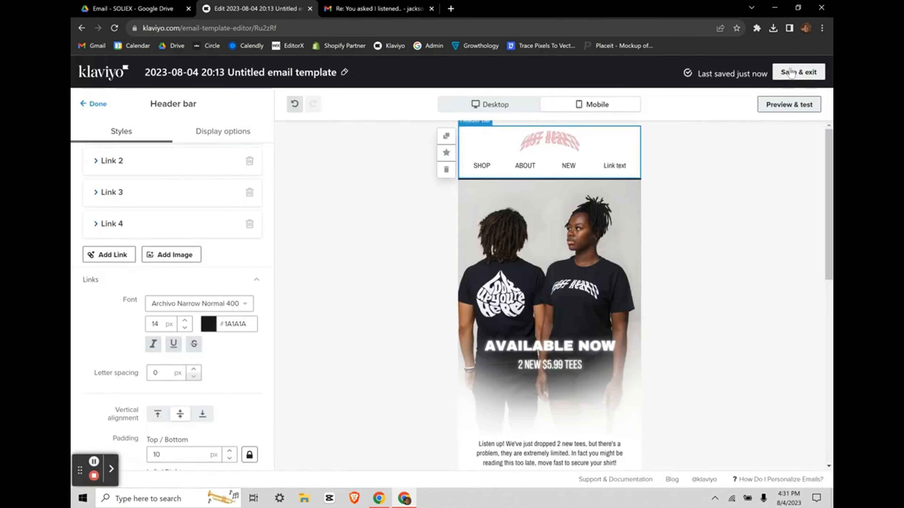
# Step: Save and exit the email template, then browse the Saved templates grid
pyautogui.click(790, 73)
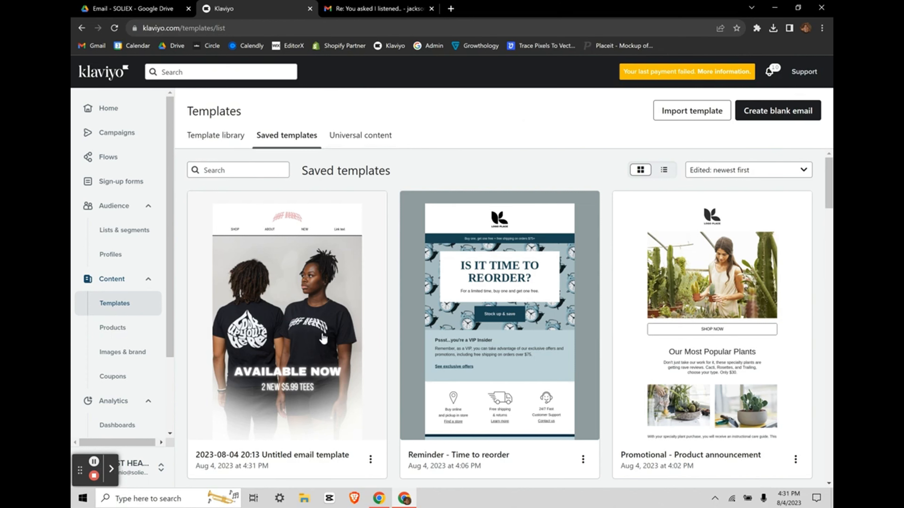
pyautogui.scroll(-2, 350, 357)
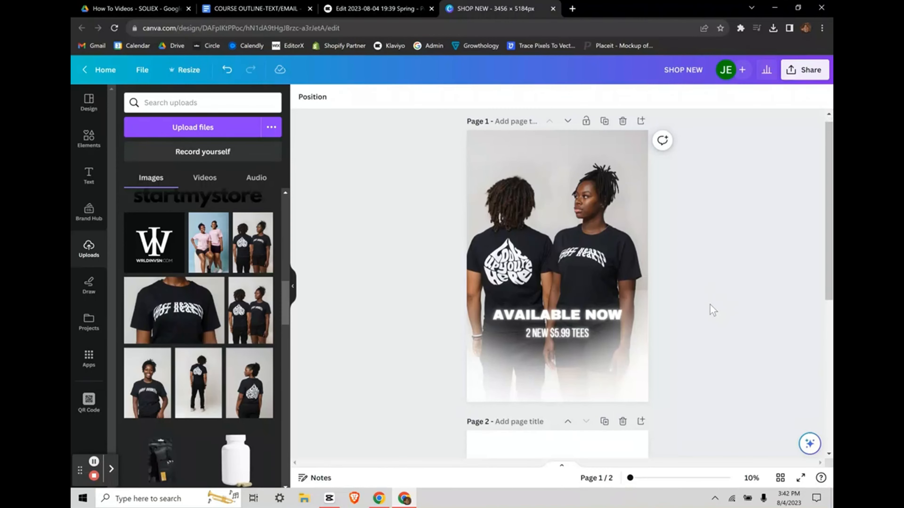
pyautogui.scroll(1, 711, 309)
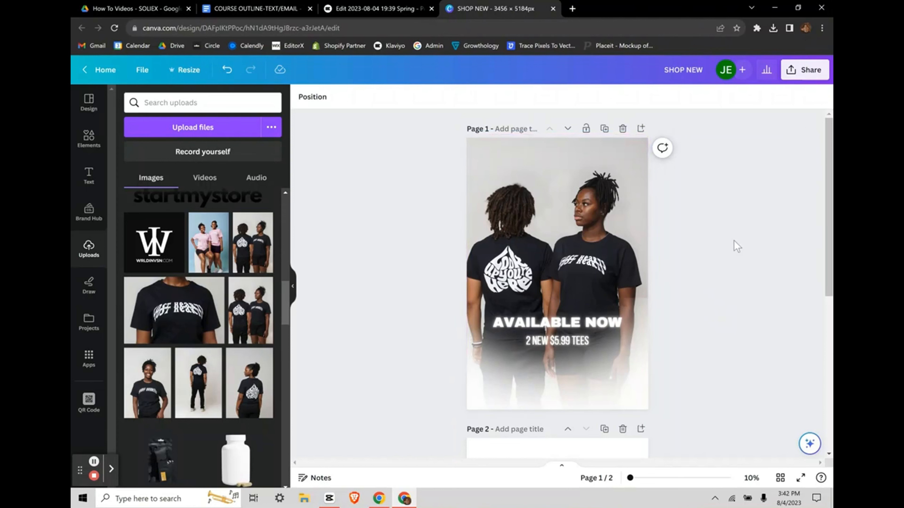
pyautogui.scroll(-5, 702, 288)
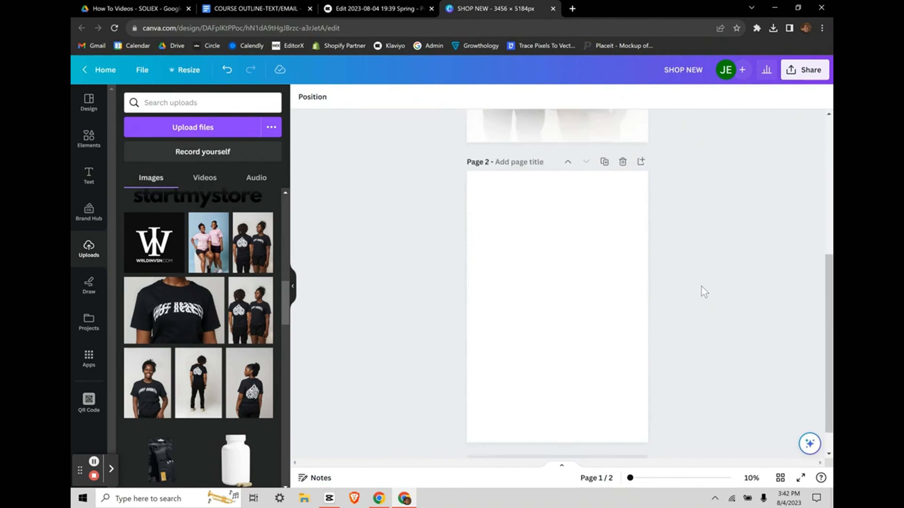
pyautogui.click(520, 279)
pyautogui.click(742, 253)
pyautogui.scroll(1, 741, 253)
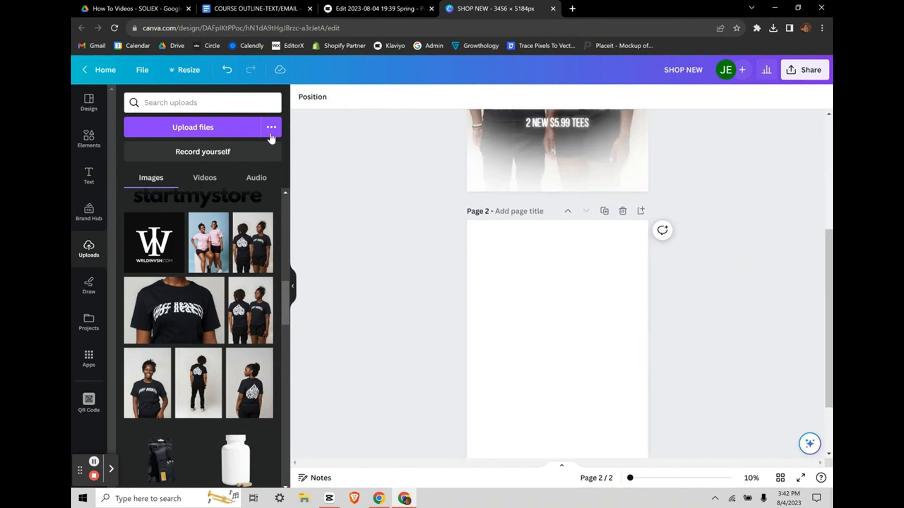
pyautogui.click(184, 72)
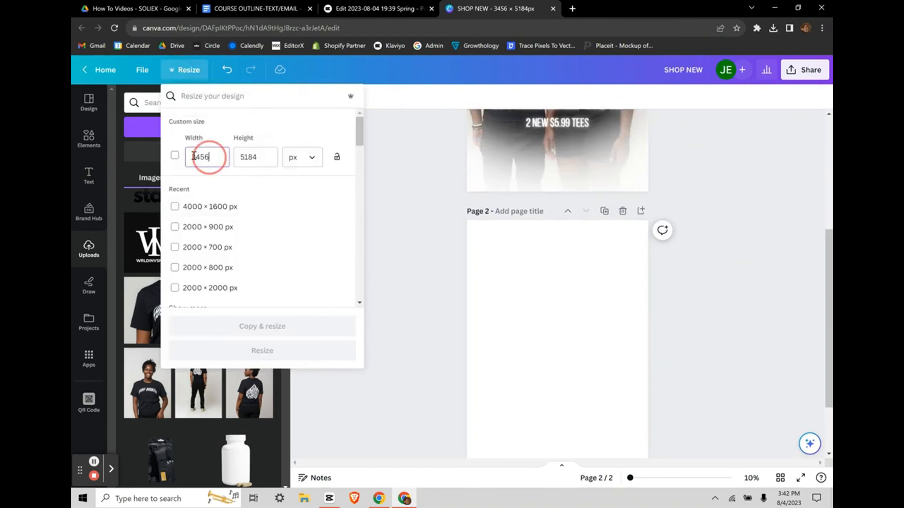
pyautogui.doubleClick(191, 157)
pyautogui.click(255, 158)
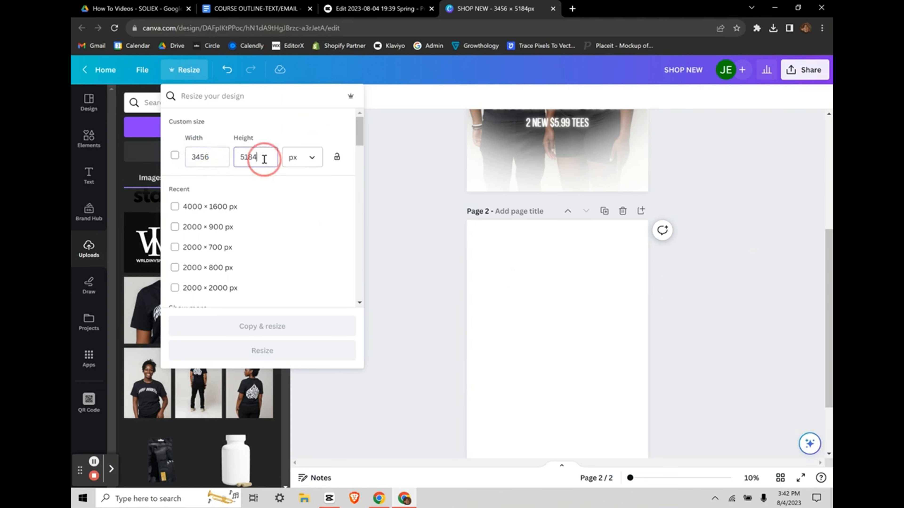
pyautogui.click(408, 224)
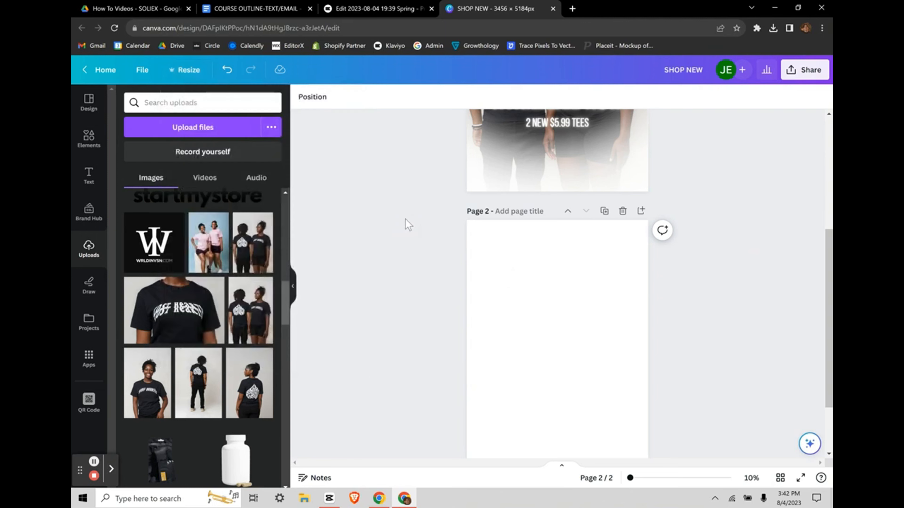
pyautogui.scroll(5, 563, 315)
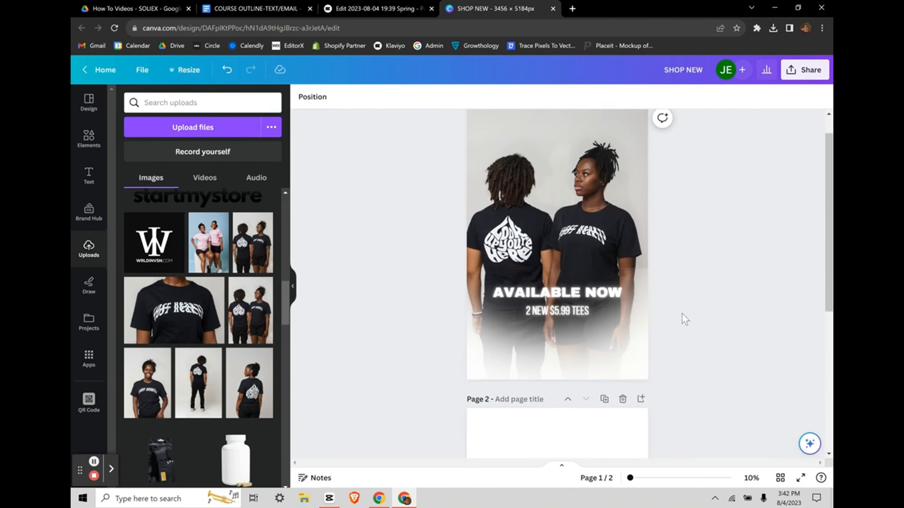
pyautogui.scroll(-5, 677, 315)
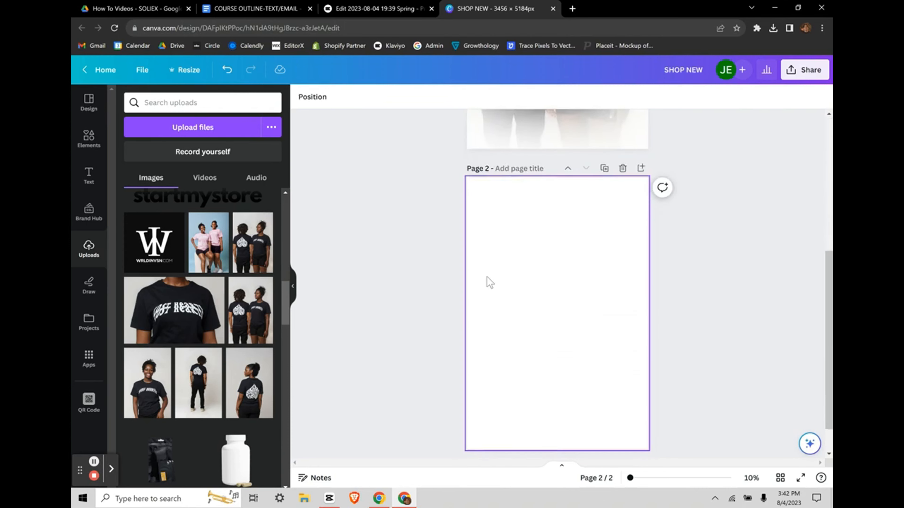
pyautogui.scroll(5, 487, 277)
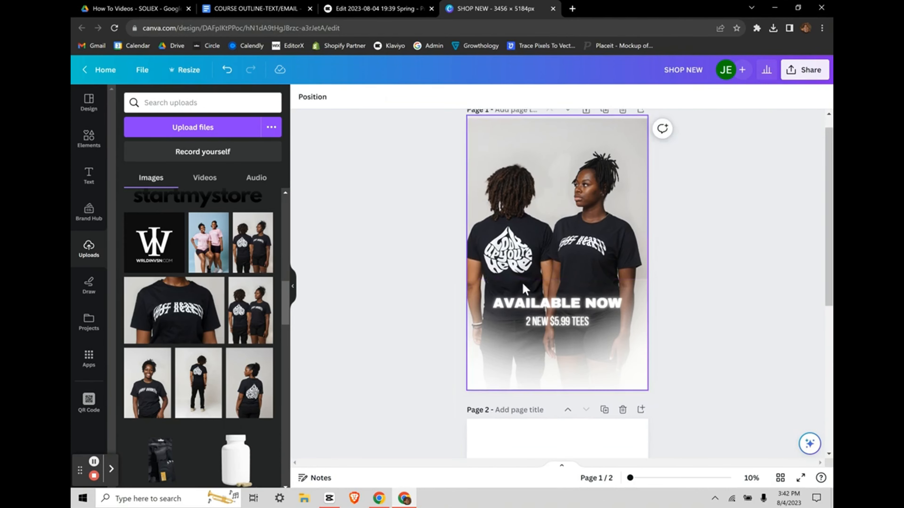
pyautogui.scroll(-5, 525, 288)
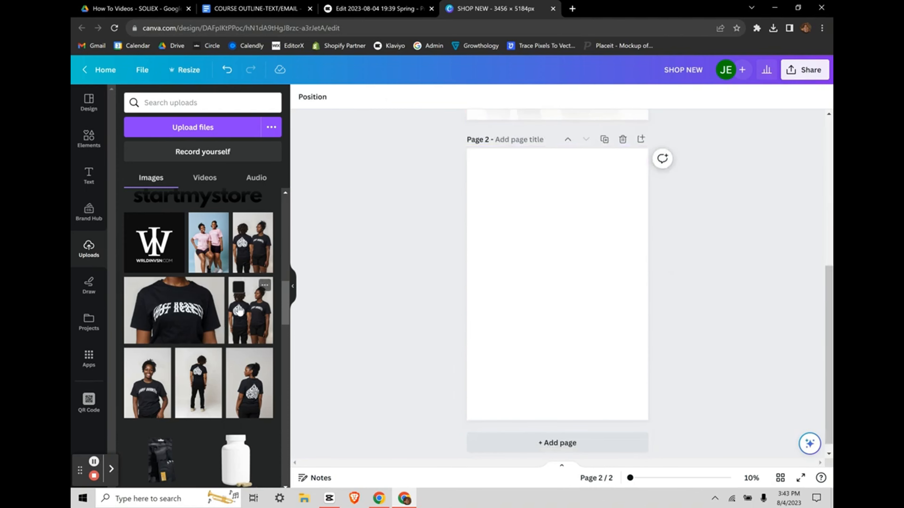
# Step: Place the photo of two models in black tees on Page 2, stretched to fill it
pyautogui.moveTo(239, 311); pyautogui.dragTo(468, 158)
pyautogui.moveTo(592, 343); pyautogui.dragTo(578, 343)
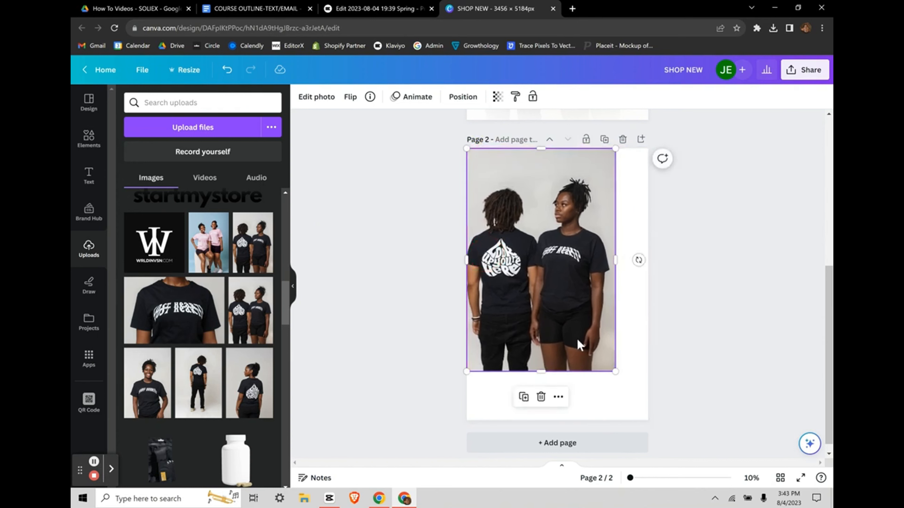
pyautogui.moveTo(615, 370); pyautogui.dragTo(644, 432)
pyautogui.moveTo(645, 371); pyautogui.dragTo(640, 429)
pyautogui.click(752, 325)
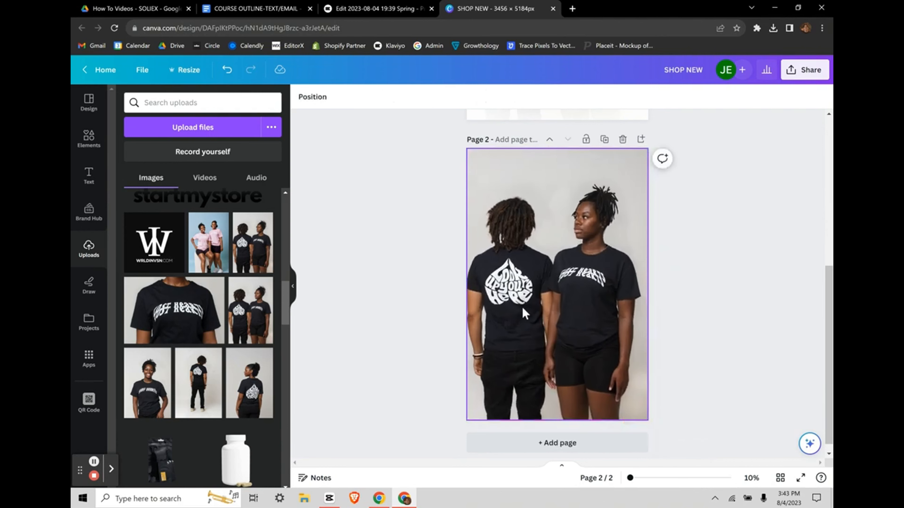
pyautogui.scroll(5, 717, 279)
pyautogui.scroll(2, 717, 278)
pyautogui.scroll(-6, 682, 310)
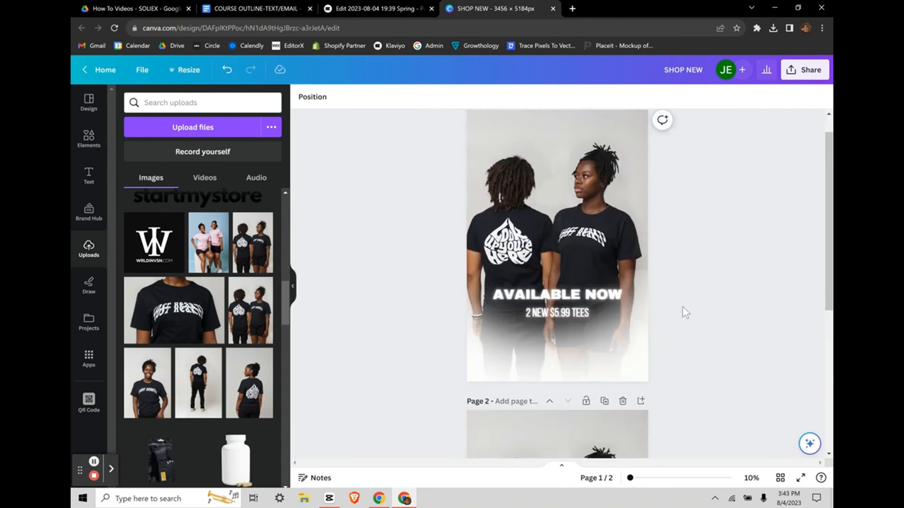
pyautogui.scroll(3, 496, 316)
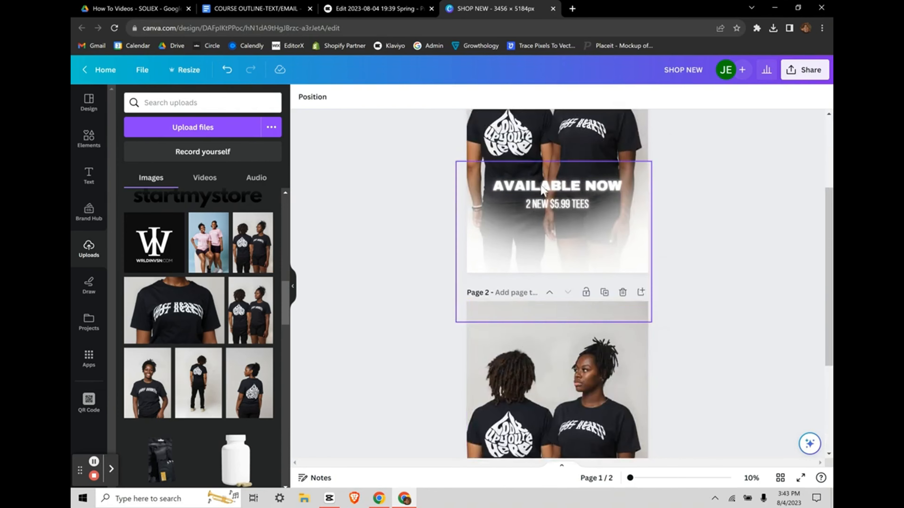
pyautogui.scroll(-3, 393, 343)
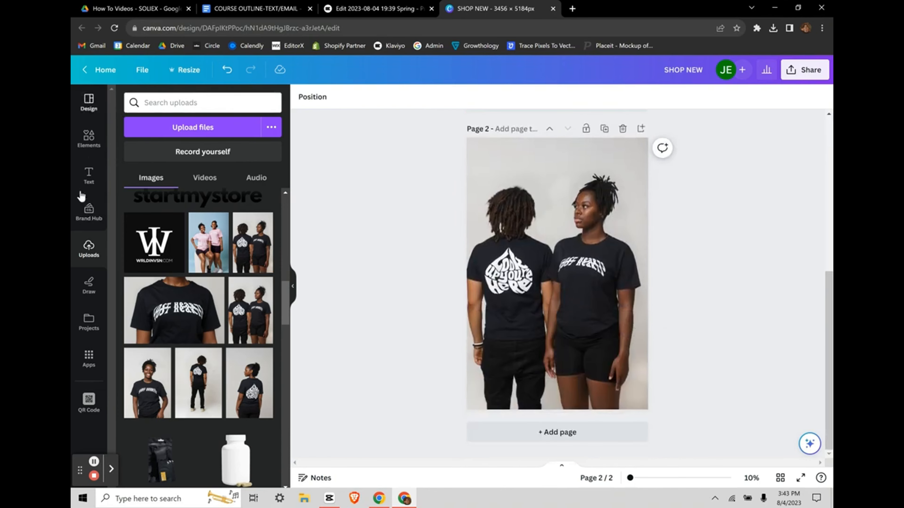
# Step: Add a white 'AVAILABLE NOW' heading centred over the shirts on Page 2
pyautogui.click(89, 177)
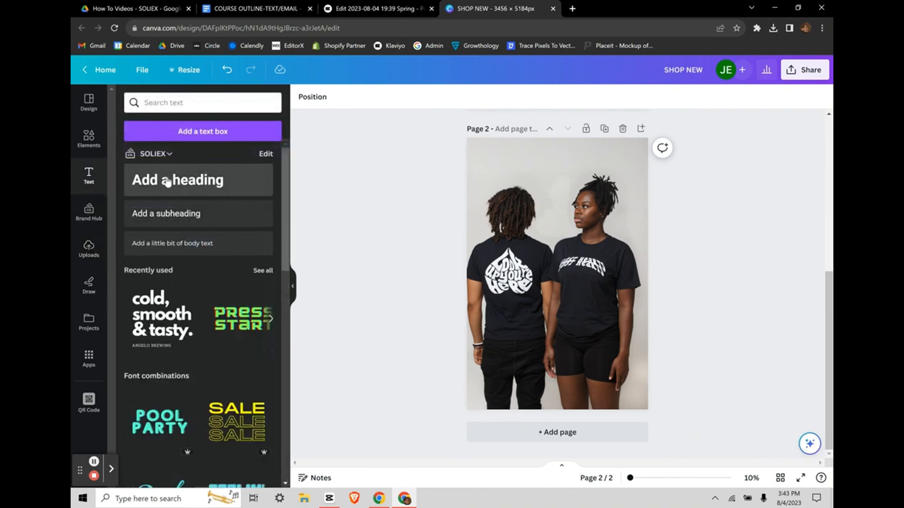
pyautogui.moveTo(170, 179); pyautogui.dragTo(554, 250)
pyautogui.moveTo(571, 288); pyautogui.dragTo(554, 299)
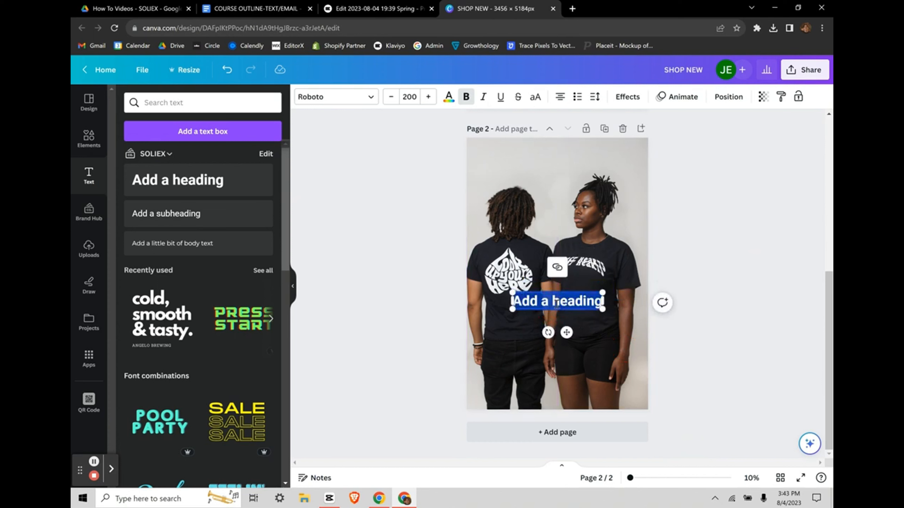
pyautogui.press('BackSpace')
pyautogui.write('AVAILABLE')
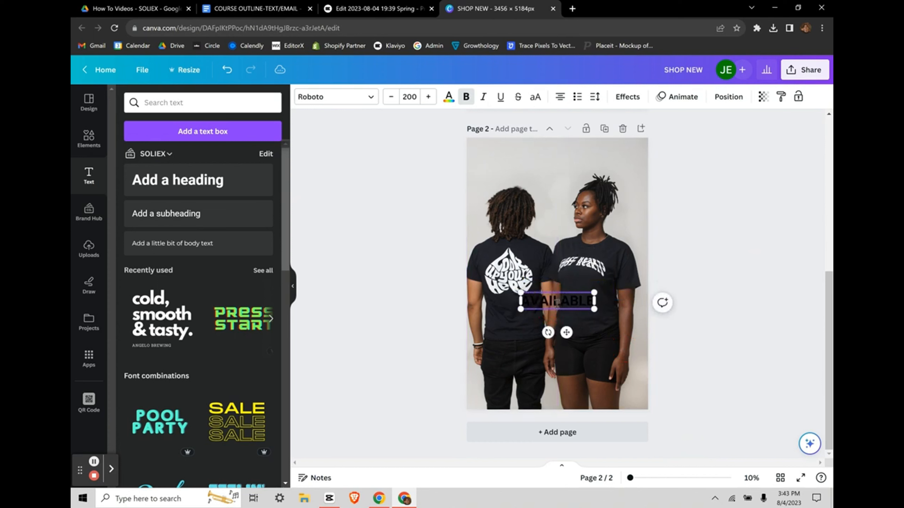
pyautogui.write(' NOW')
pyautogui.hotkey('ctrl', 'a')
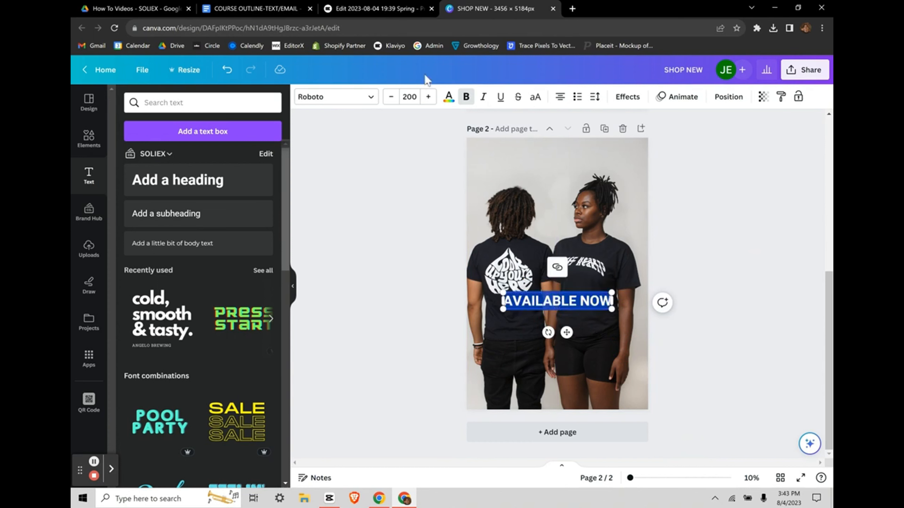
pyautogui.click(450, 100)
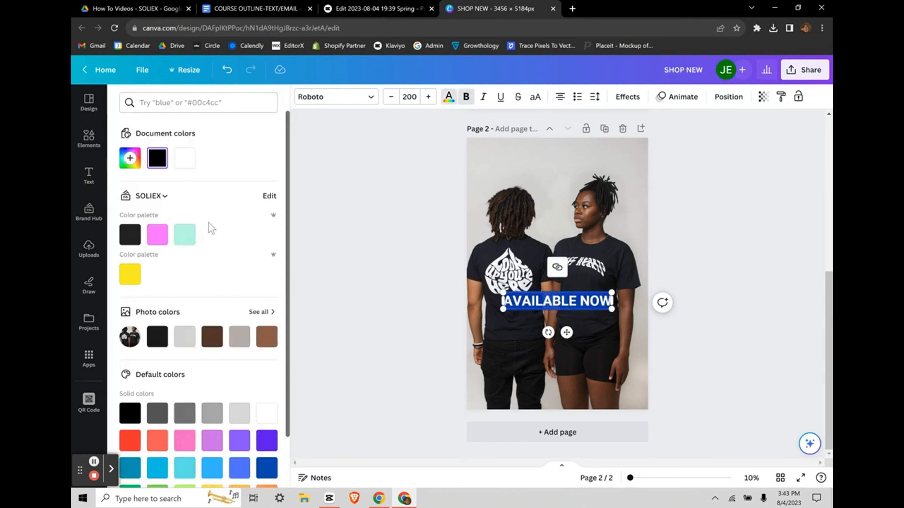
pyautogui.click(186, 160)
pyautogui.click(346, 245)
pyautogui.click(389, 269)
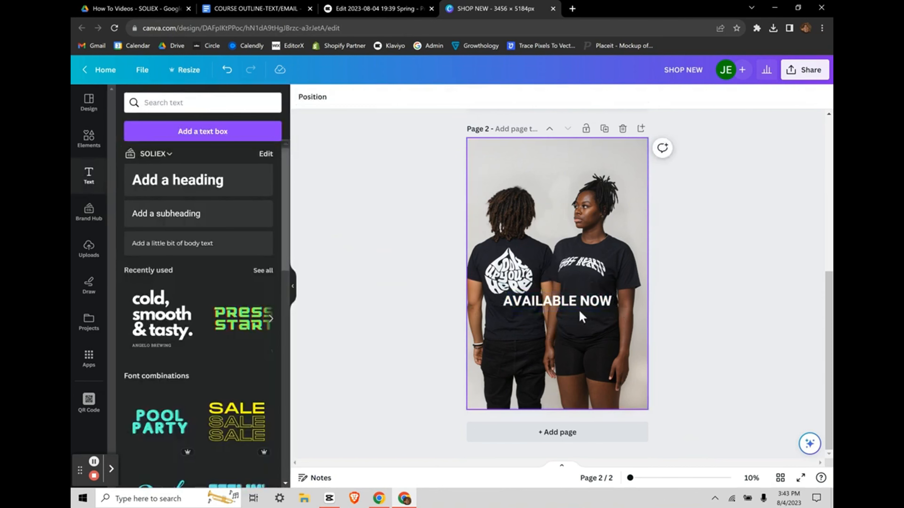
pyautogui.moveTo(580, 313); pyautogui.dragTo(580, 322)
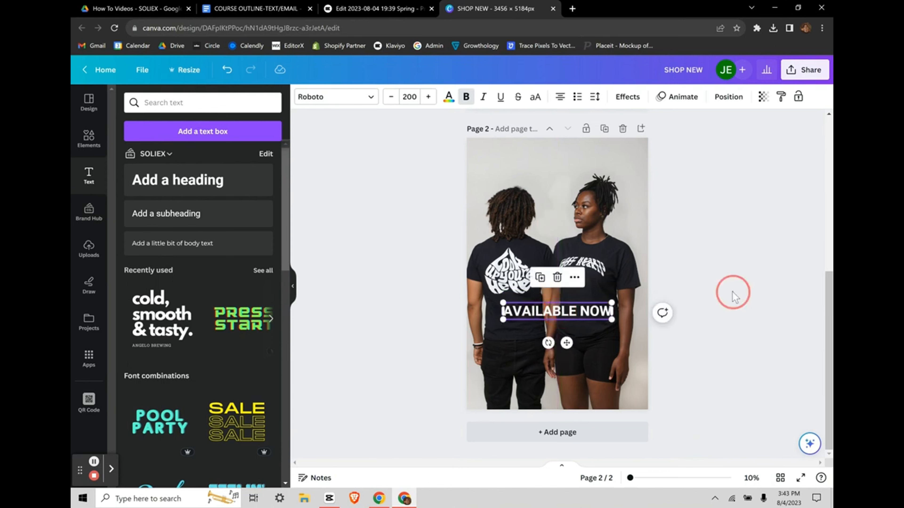
pyautogui.click(732, 291)
pyautogui.scroll(5, 694, 250)
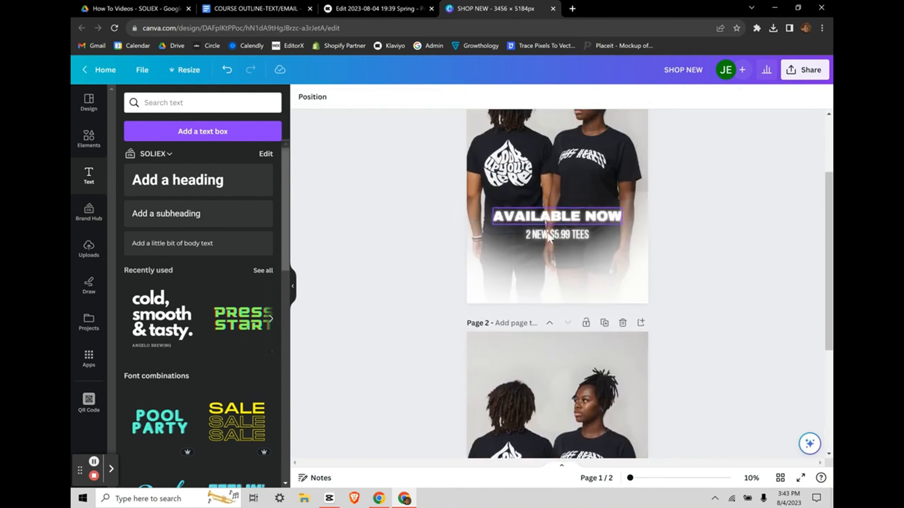
pyautogui.scroll(-5, 558, 235)
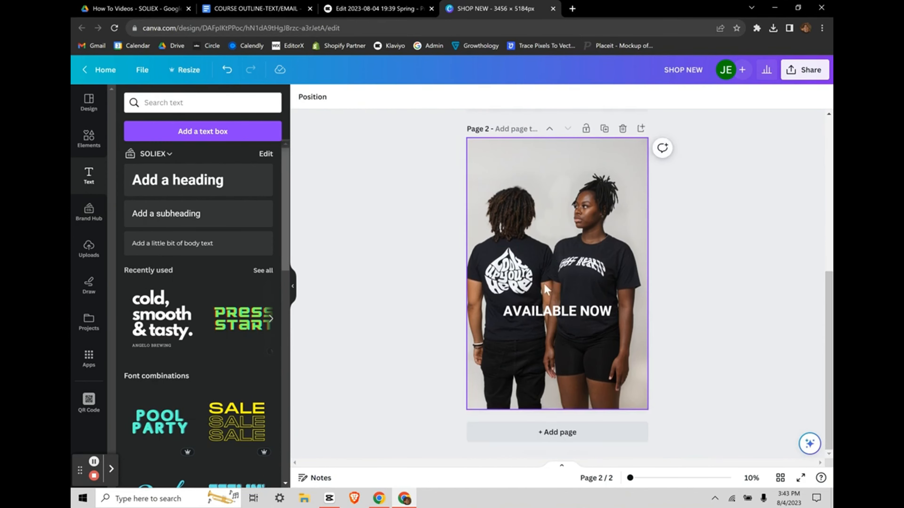
# Step: Duplicate the heading below as a smaller, centred '2 NEW! $5.99 TEES' line
pyautogui.click(548, 313)
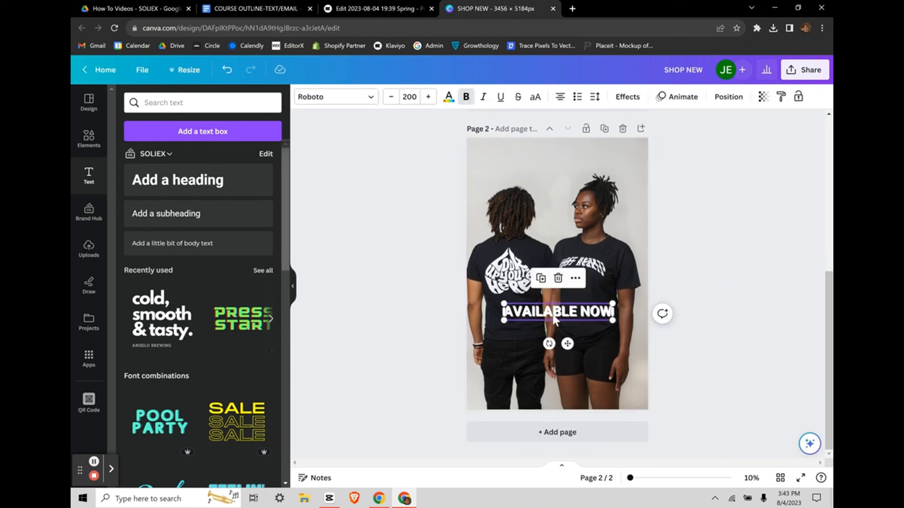
pyautogui.moveTo(549, 312); pyautogui.dragTo(550, 326)
pyautogui.doubleClick(550, 326)
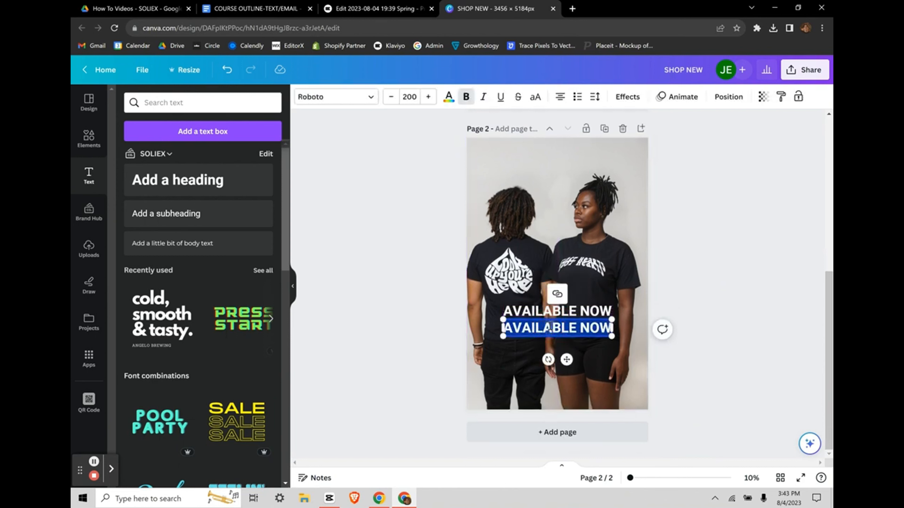
pyautogui.write('2 NEW')
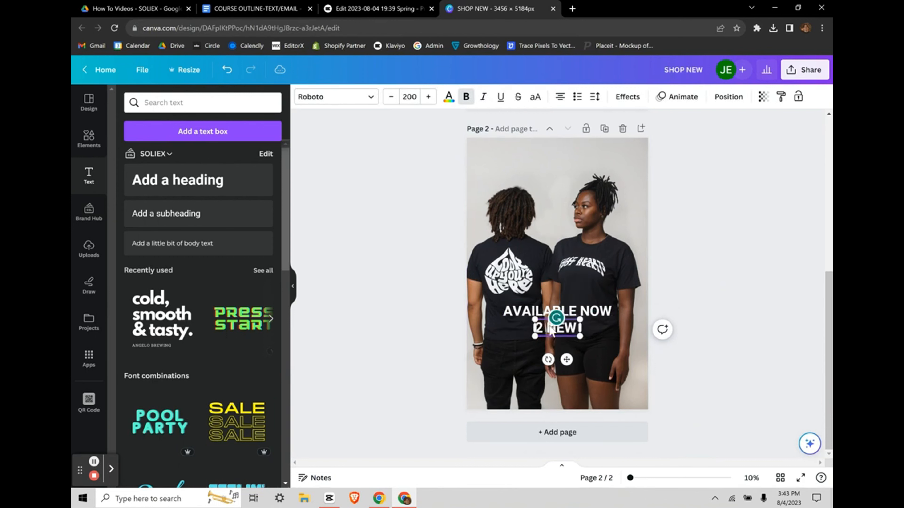
pyautogui.write('! $')
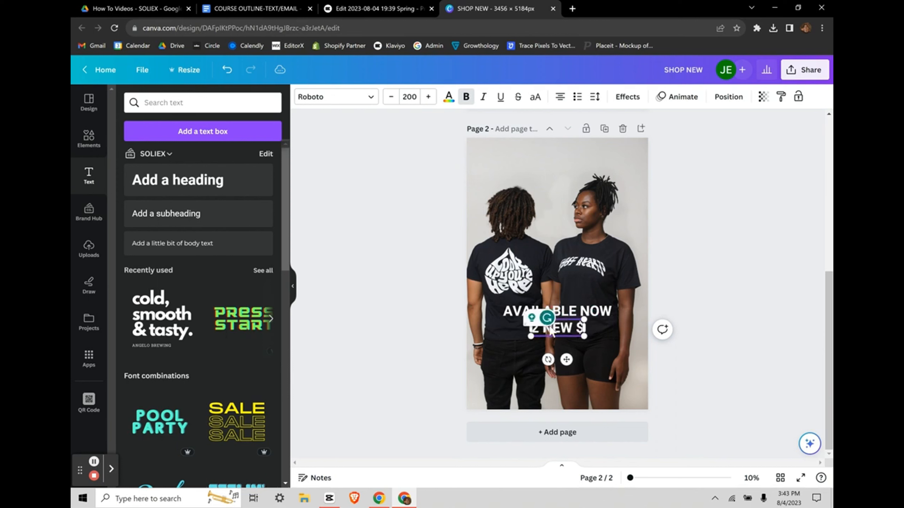
pyautogui.write('5.99 TEES')
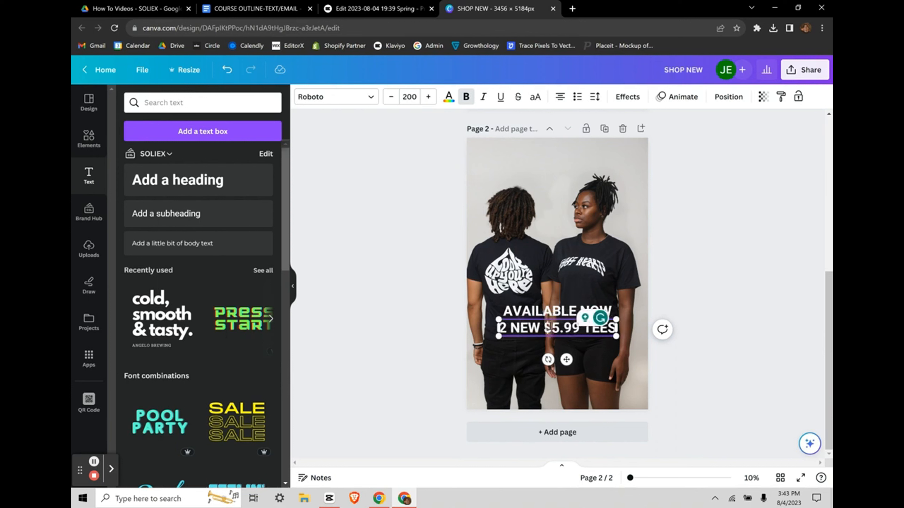
pyautogui.click(748, 347)
pyautogui.click(590, 327)
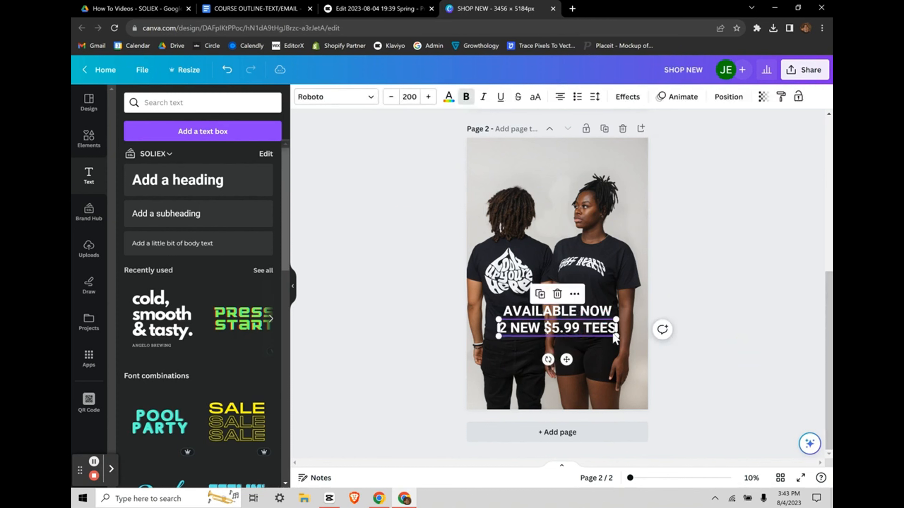
pyautogui.moveTo(600, 337); pyautogui.dragTo(555, 326)
# Step: Change both Page 2 text lines to the Archivo Black font
pyautogui.click(673, 291)
pyautogui.scroll(5, 673, 291)
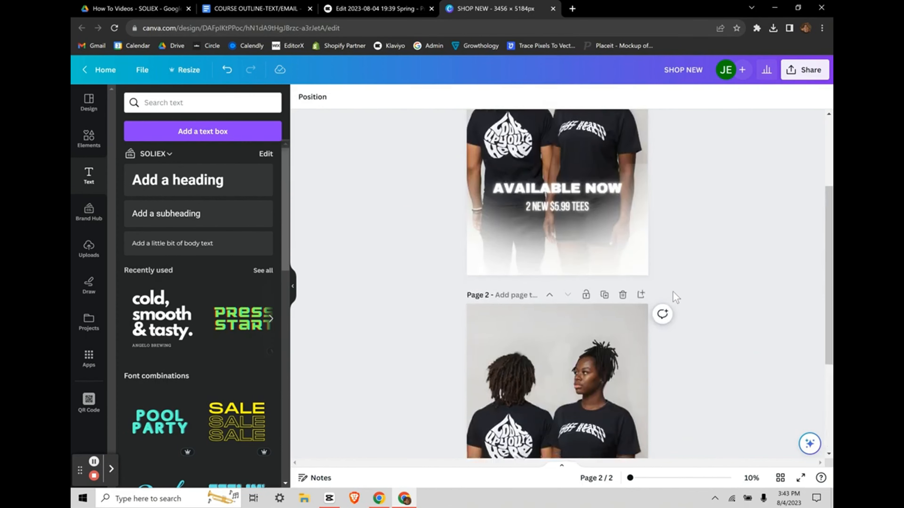
pyautogui.scroll(-5, 673, 291)
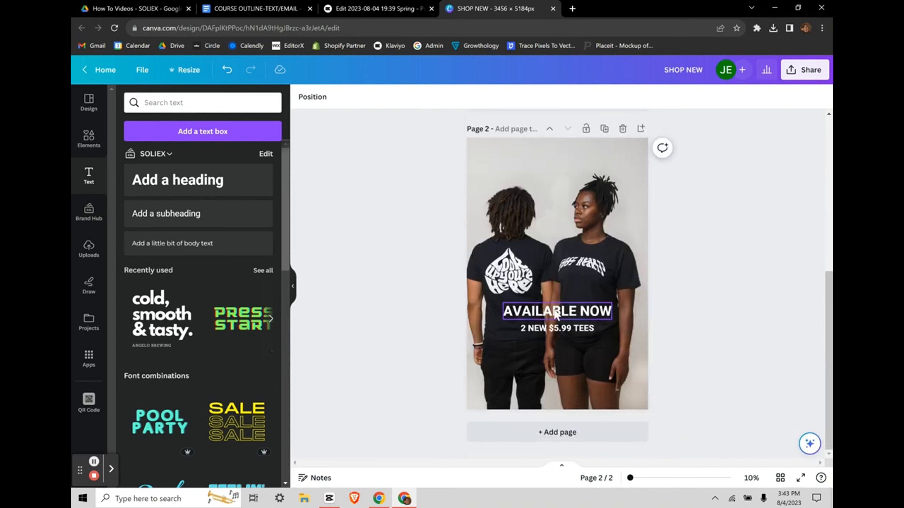
pyautogui.moveTo(554, 308); pyautogui.dragTo(556, 315)
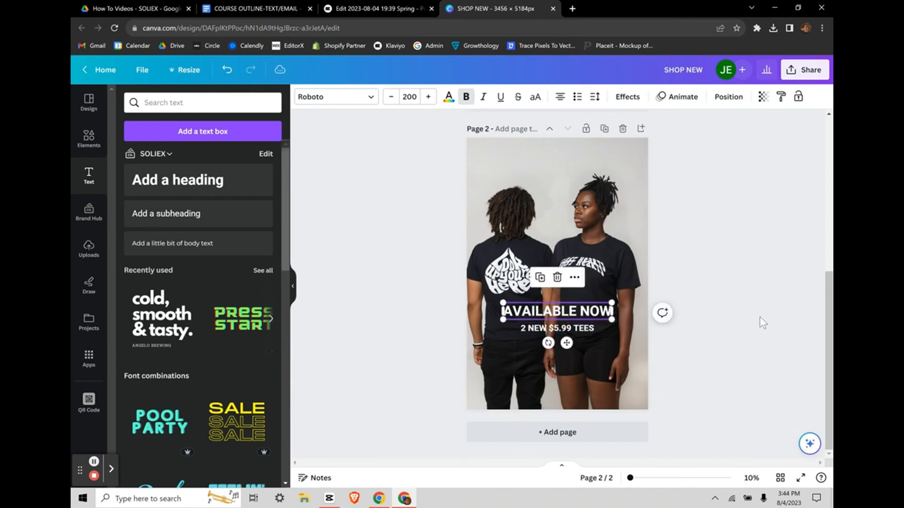
pyautogui.keyDown('shift'); pyautogui.click(536, 328); pyautogui.keyUp('shift')
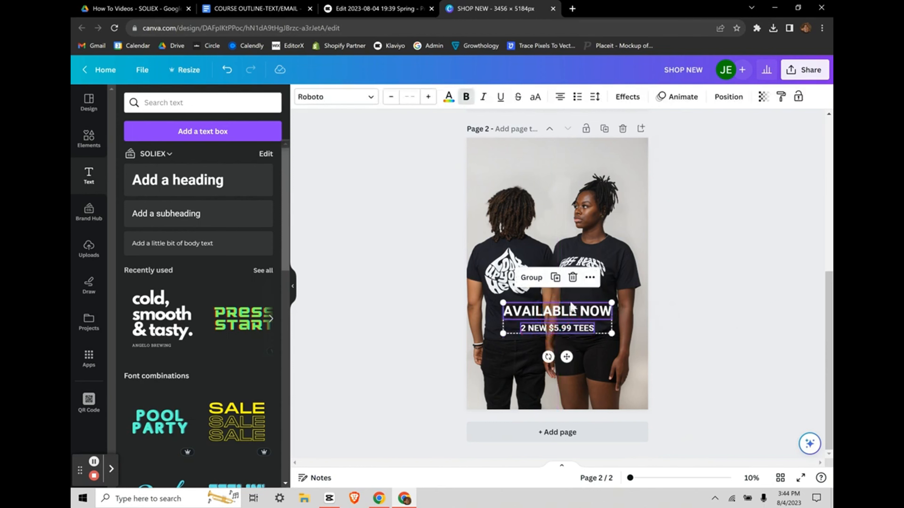
pyautogui.click(351, 104)
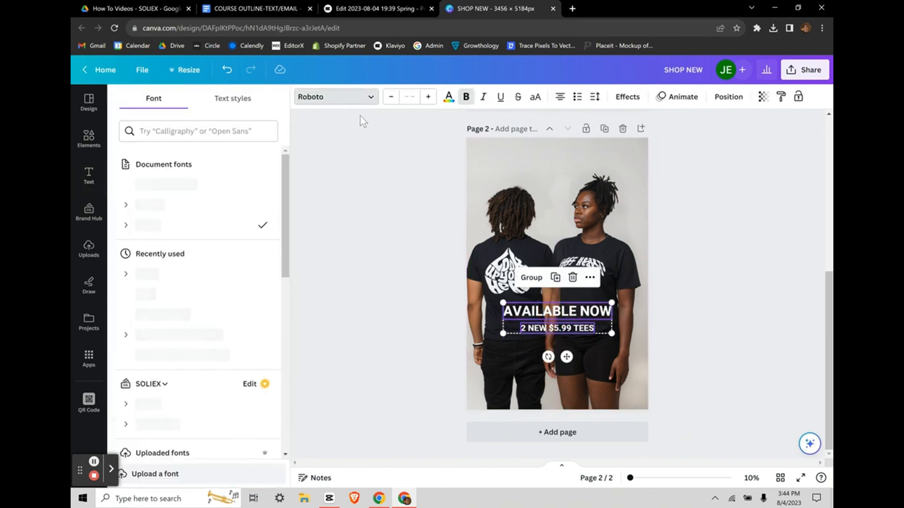
pyautogui.click(176, 183)
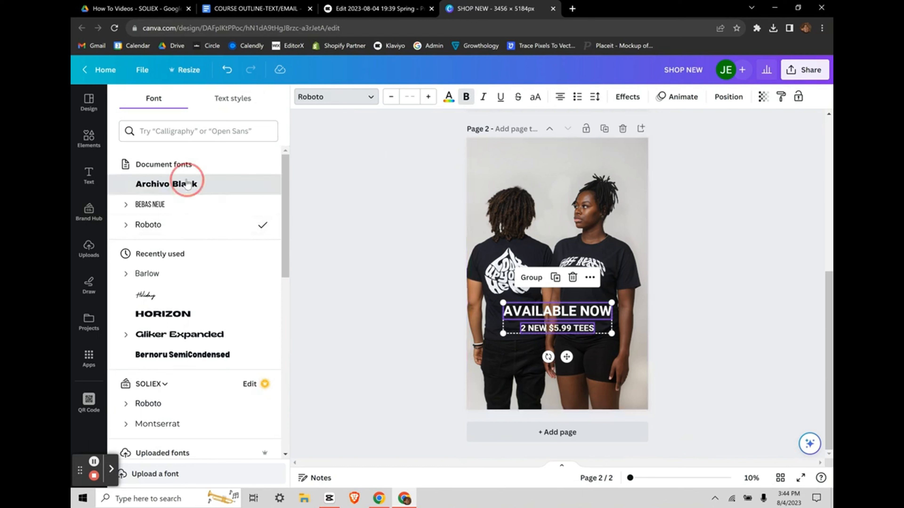
pyautogui.click(360, 264)
pyautogui.click(674, 311)
pyautogui.scroll(3, 622, 275)
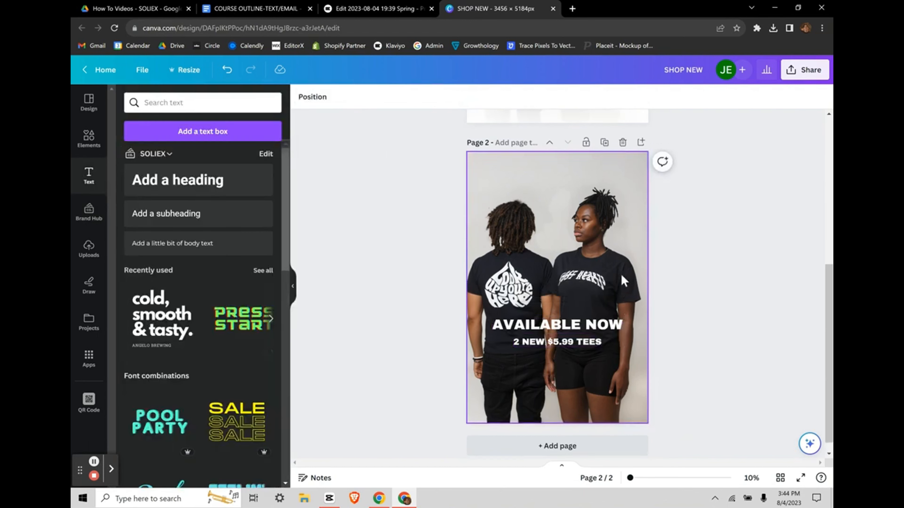
pyautogui.scroll(-3, 621, 275)
# Step: Shrink the two text lines slightly together and centre them on the shirts
pyautogui.click(568, 315)
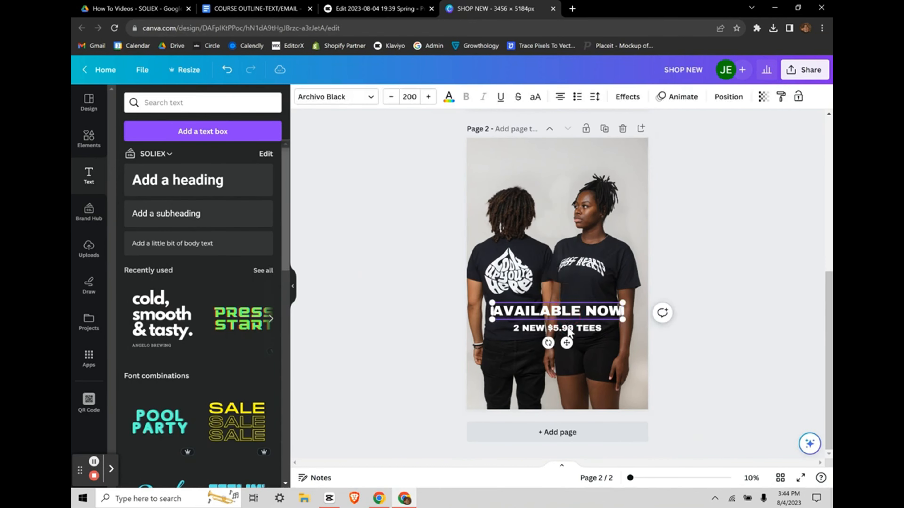
pyautogui.keyDown('shift'); pyautogui.click(570, 329); pyautogui.keyUp('shift')
pyautogui.moveTo(620, 332); pyautogui.dragTo(616, 332)
pyautogui.moveTo(555, 322); pyautogui.dragTo(558, 326)
pyautogui.click(682, 315)
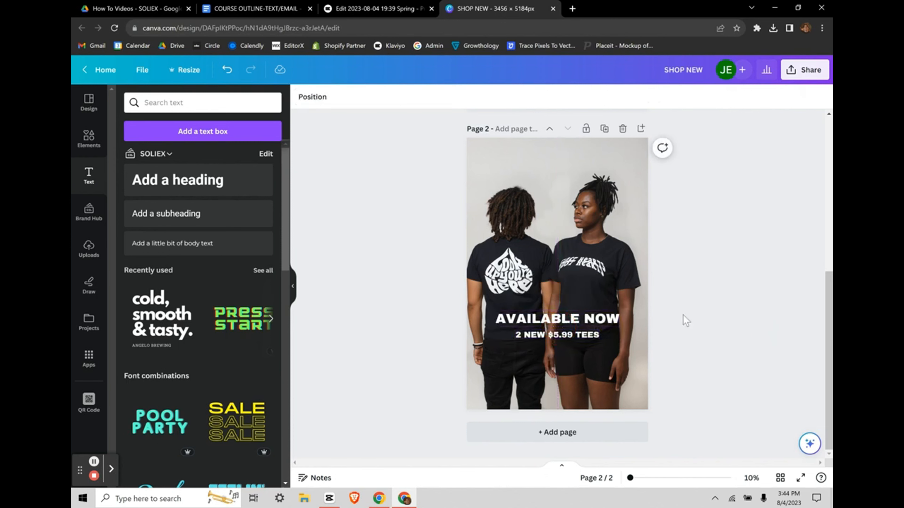
pyautogui.scroll(5, 682, 314)
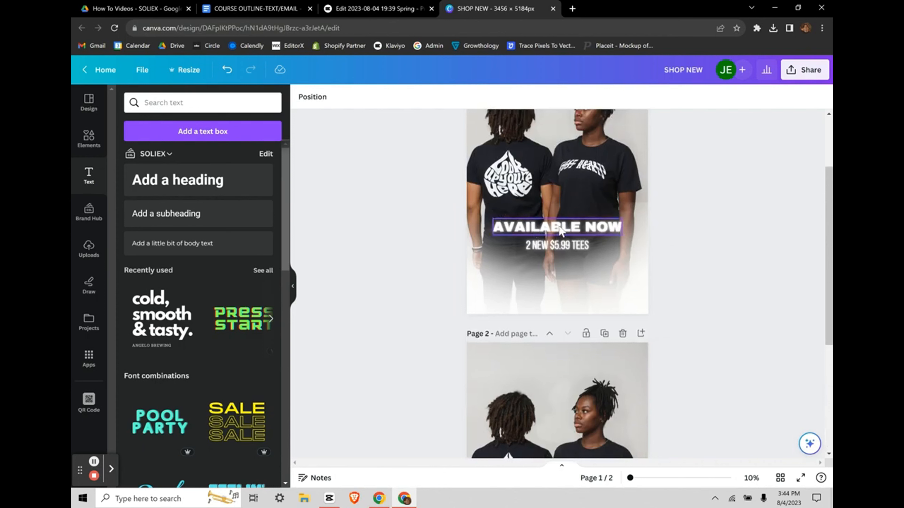
pyautogui.scroll(-5, 660, 315)
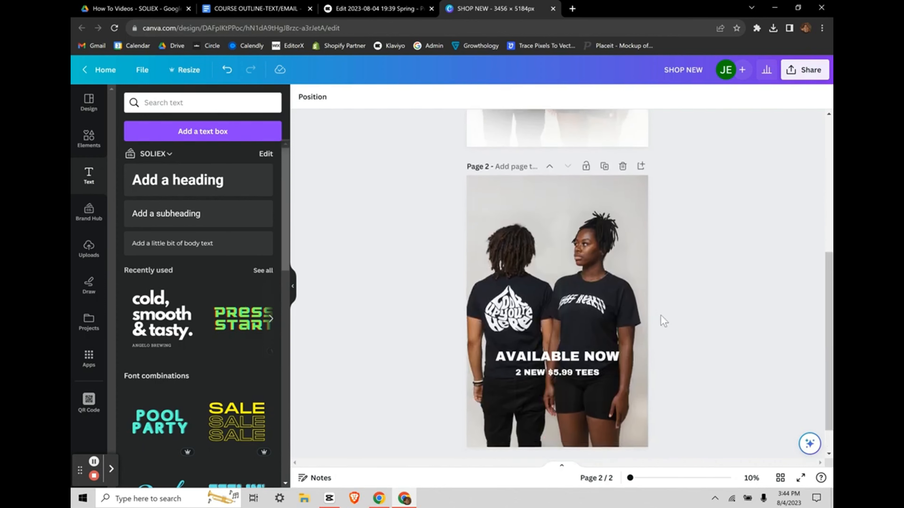
pyautogui.click(553, 370)
pyautogui.keyDown('shift'); pyautogui.click(553, 370); pyautogui.keyUp('shift')
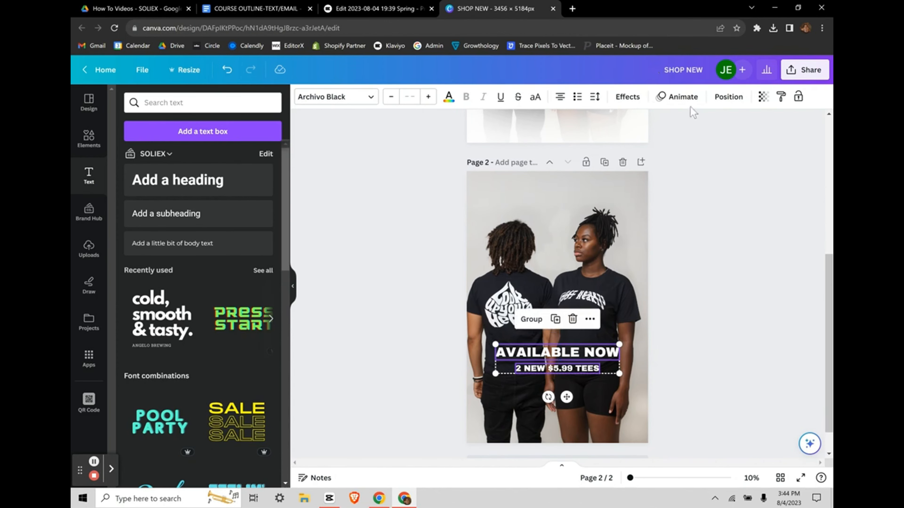
pyautogui.click(627, 96)
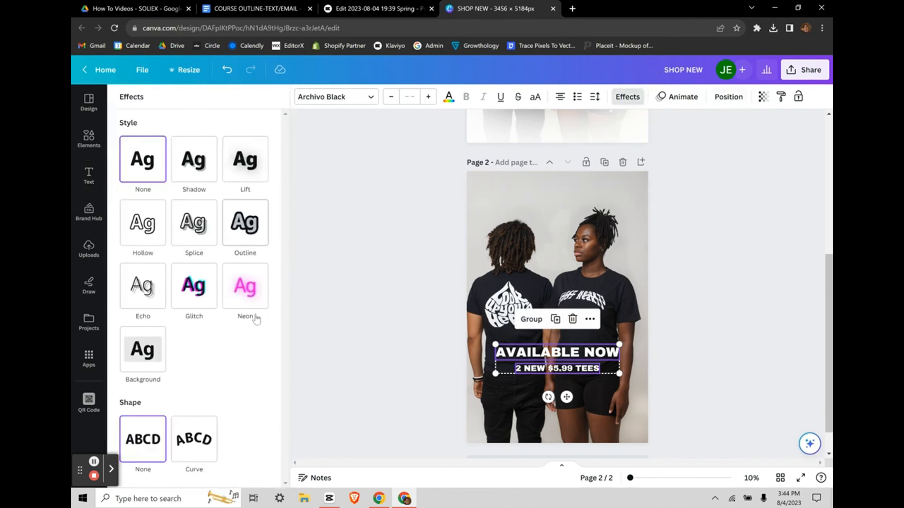
pyautogui.click(249, 285)
pyautogui.scroll(-1, 250, 384)
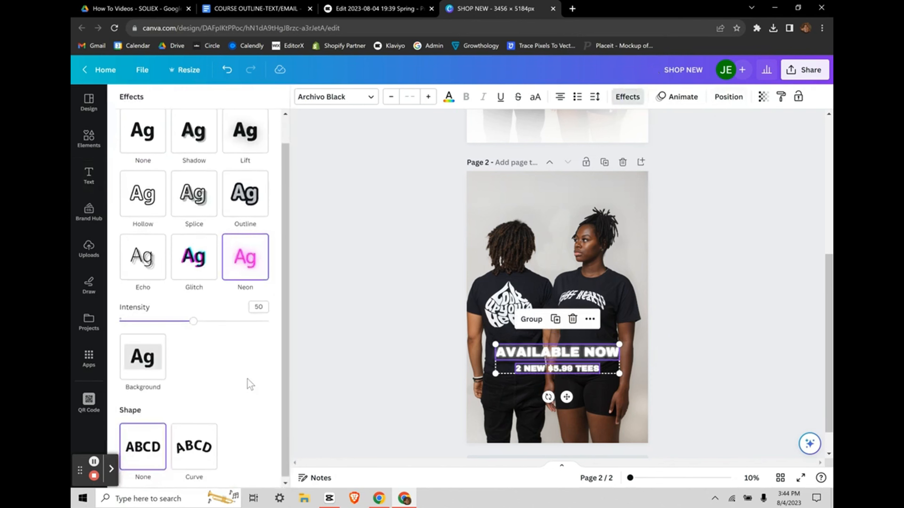
pyautogui.moveTo(194, 321); pyautogui.dragTo(164, 321)
pyautogui.click(638, 330)
pyautogui.scroll(-1, 540, 322)
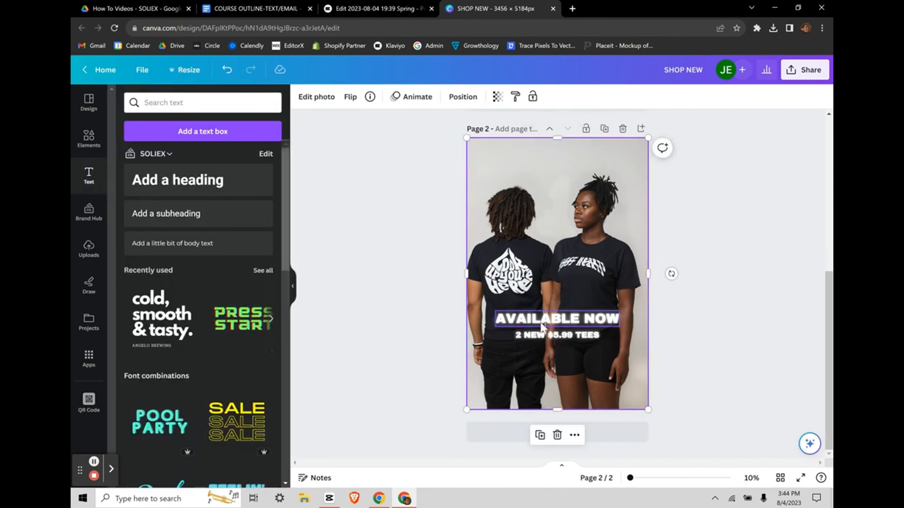
pyautogui.scroll(2, 706, 305)
pyautogui.scroll(3, 706, 305)
pyautogui.scroll(-1, 706, 305)
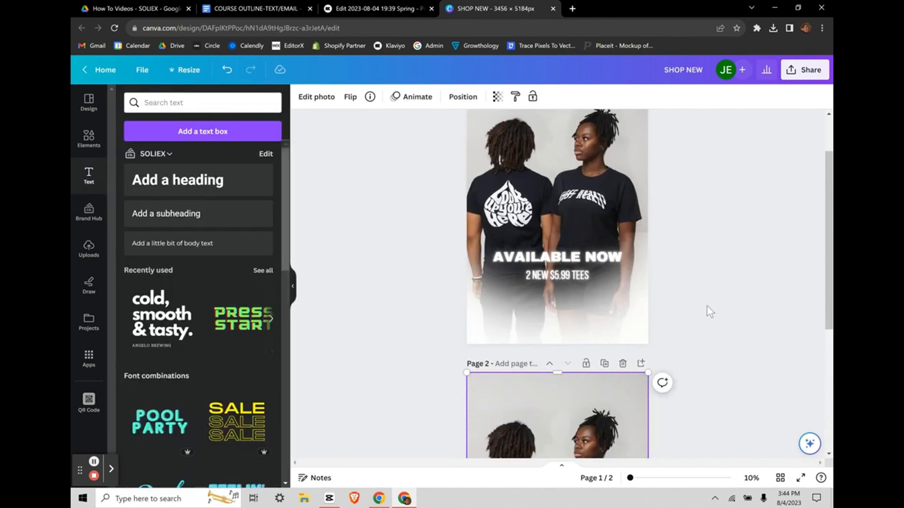
pyautogui.click(629, 314)
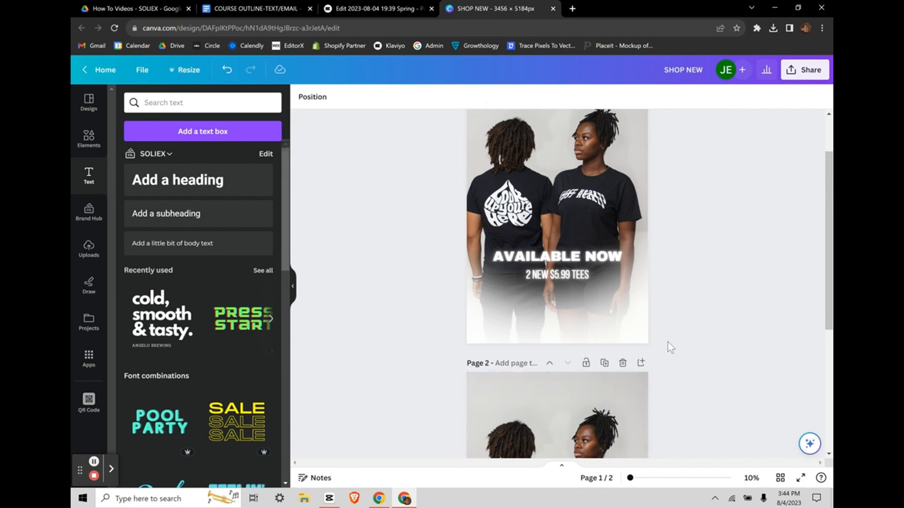
pyautogui.scroll(-1, 667, 341)
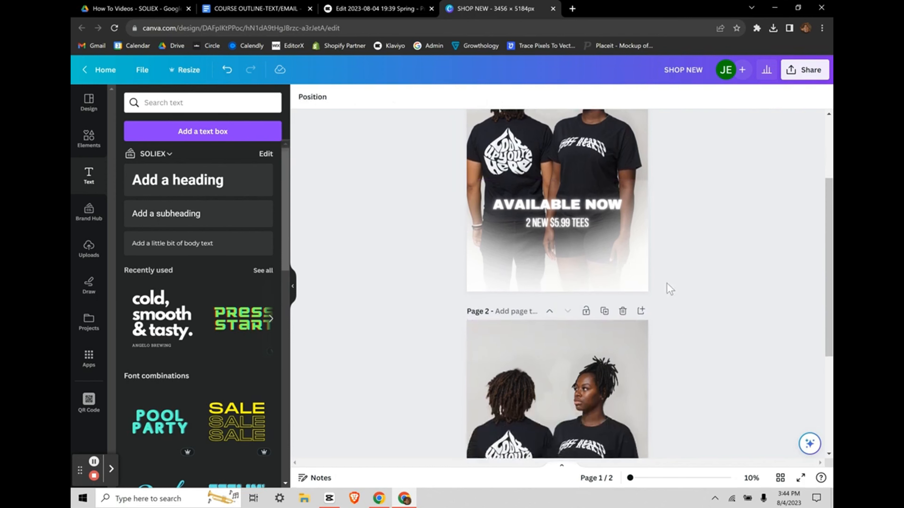
pyautogui.scroll(-3, 639, 249)
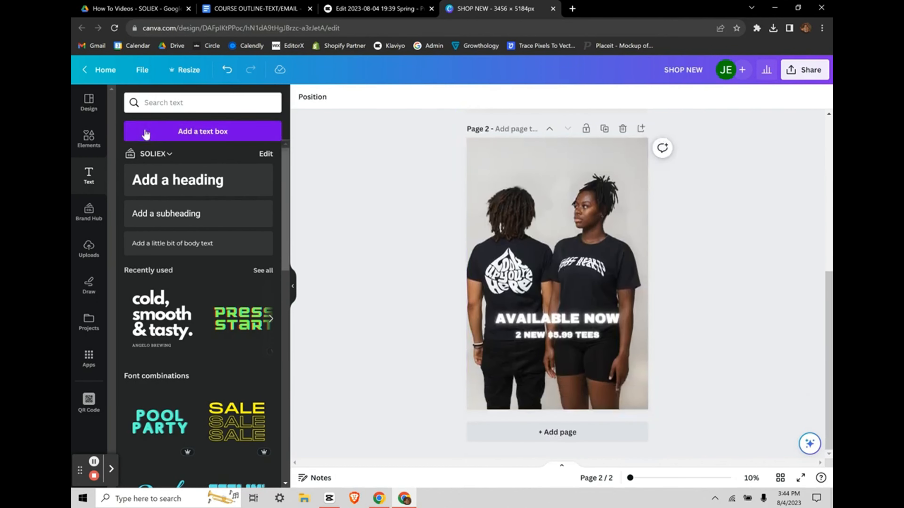
# Step: Search Elements for 'white blur' and browse all the Graphics results
pyautogui.click(90, 141)
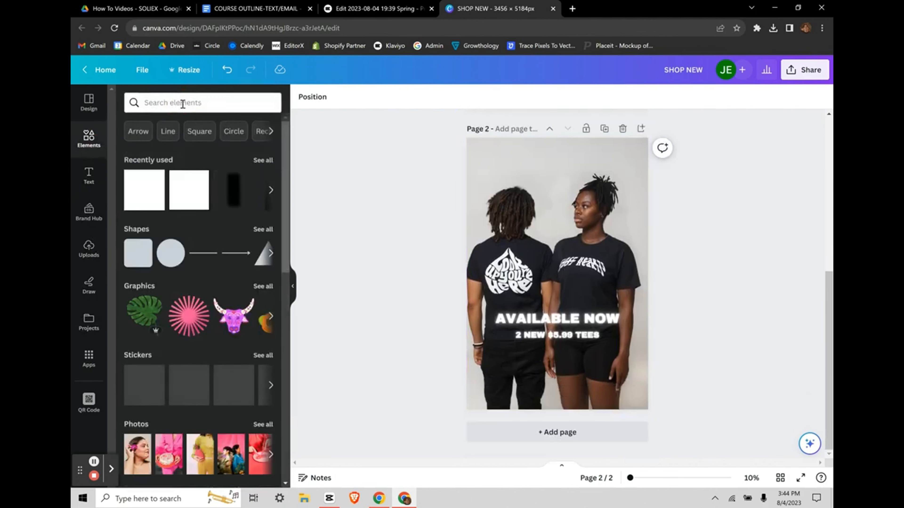
pyautogui.click(183, 103)
pyautogui.write('white')
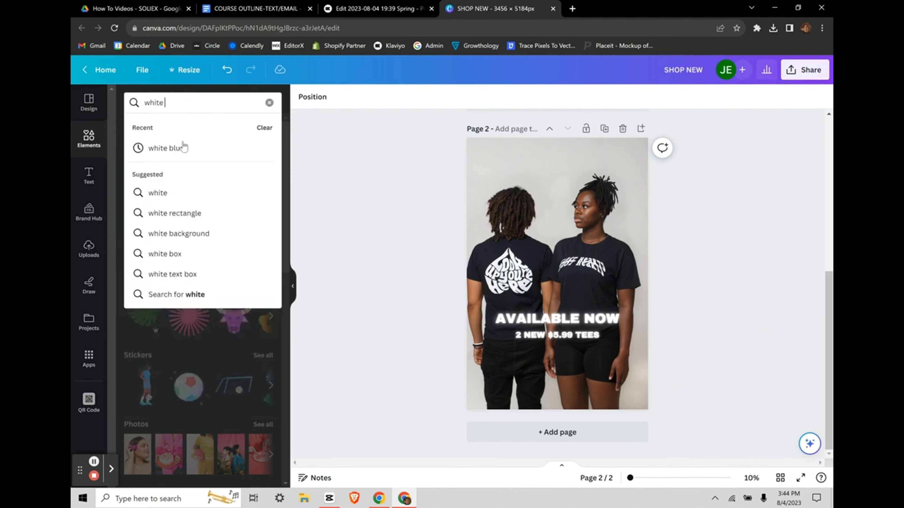
pyautogui.click(184, 147)
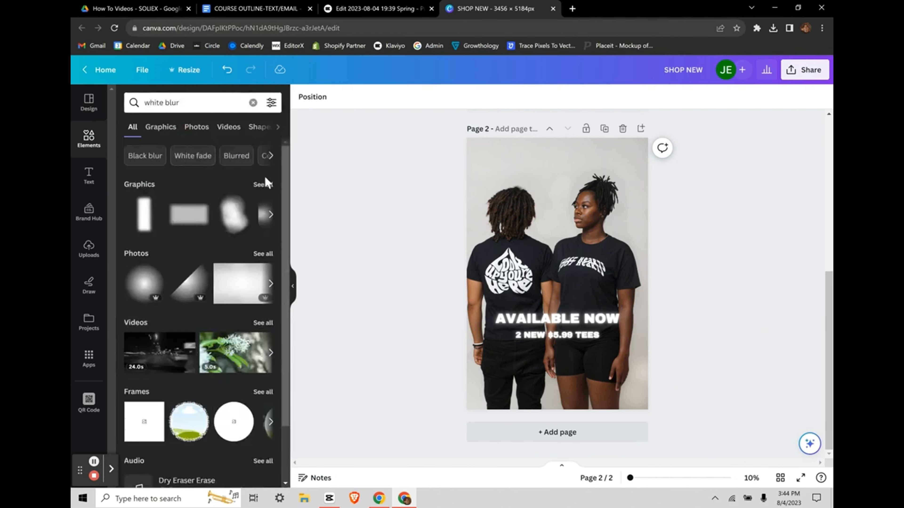
pyautogui.click(253, 185)
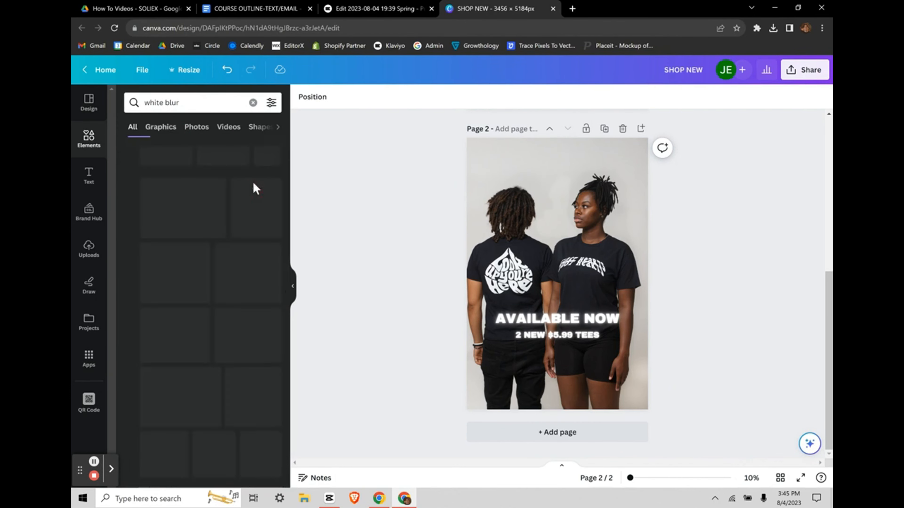
pyautogui.scroll(-8, 235, 272)
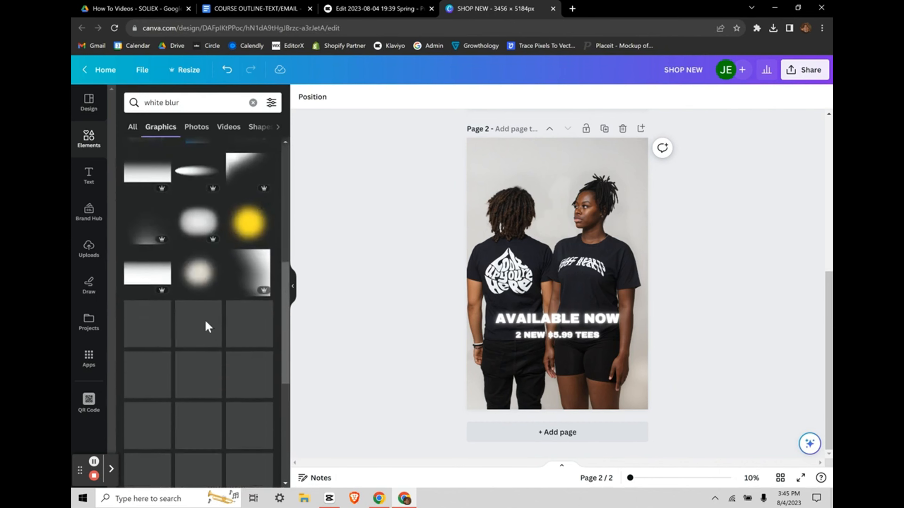
pyautogui.scroll(7, 203, 302)
pyautogui.scroll(-7, 204, 302)
pyautogui.scroll(-8, 204, 301)
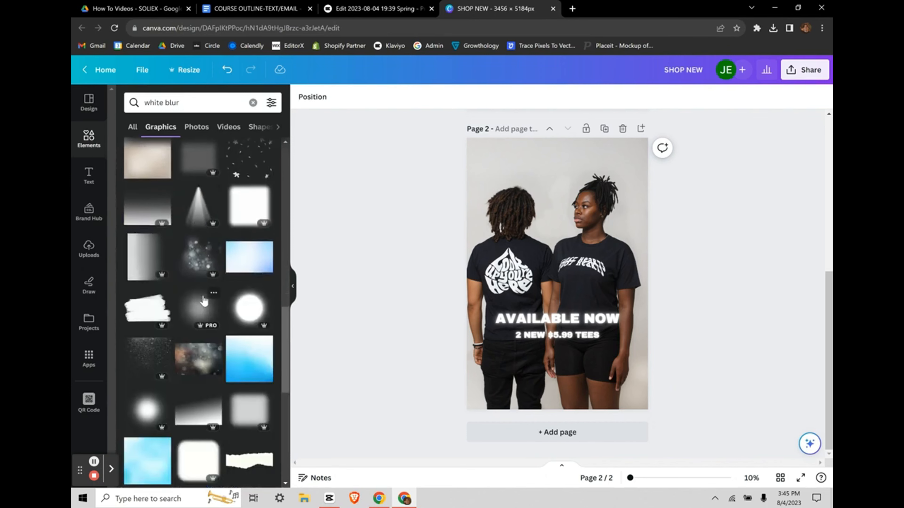
pyautogui.scroll(-10, 204, 300)
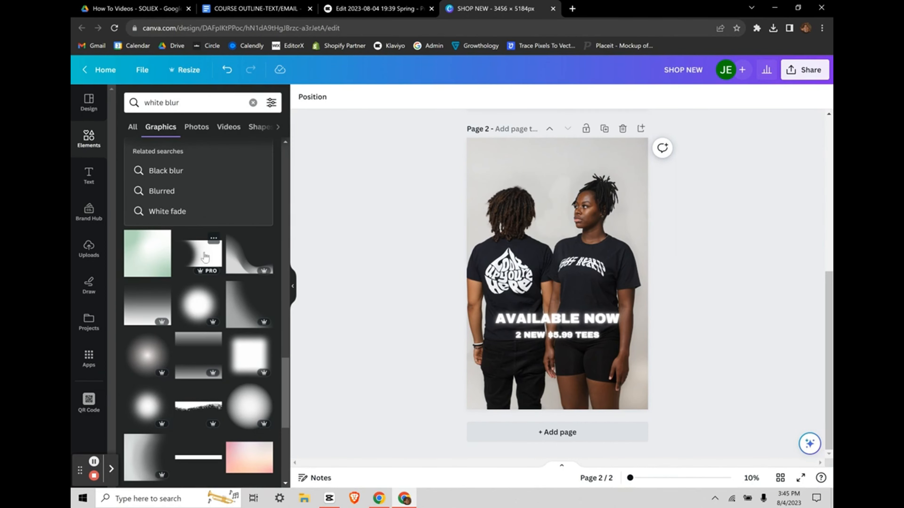
# Step: Place a white blur graphic on Page 2, rotated upright over the photo
pyautogui.moveTo(205, 257); pyautogui.dragTo(497, 389)
pyautogui.scroll(-3, 616, 401)
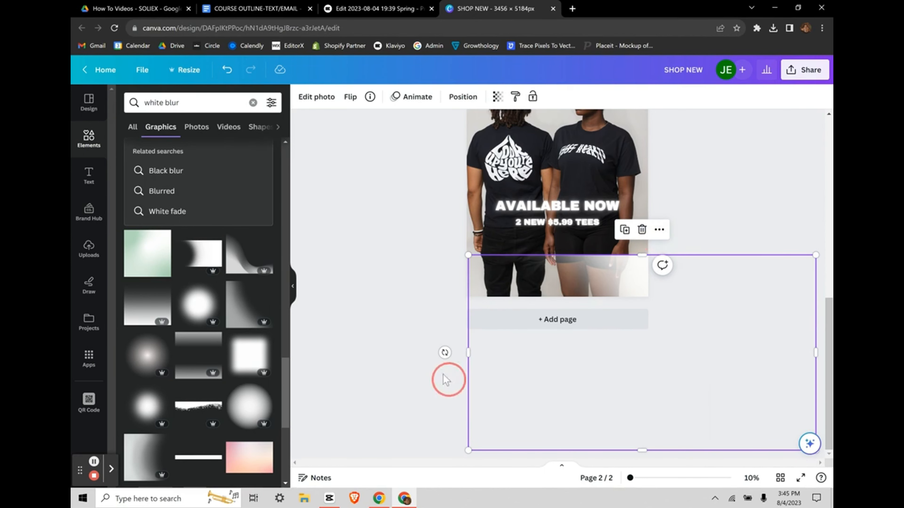
pyautogui.moveTo(444, 352); pyautogui.dragTo(637, 163)
pyautogui.moveTo(705, 319); pyautogui.dragTo(636, 278)
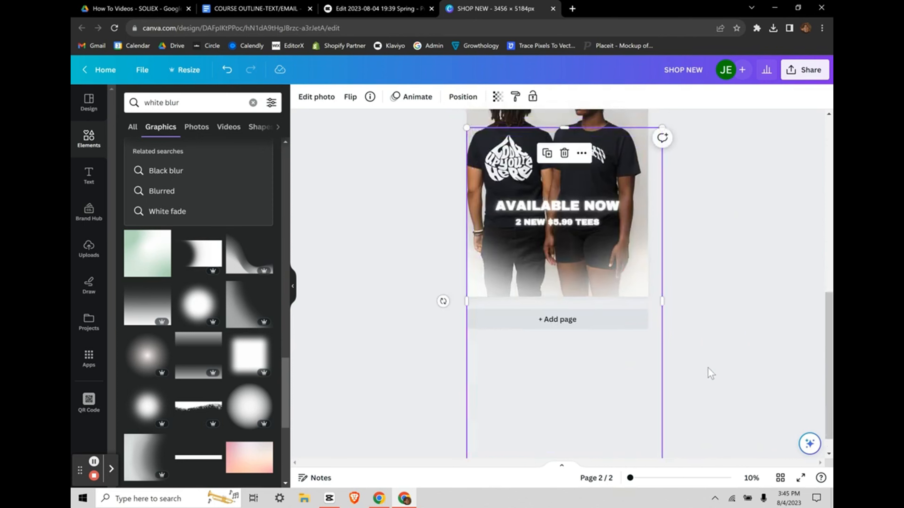
pyautogui.click(678, 323)
pyautogui.scroll(4, 677, 323)
pyautogui.scroll(-3, 678, 323)
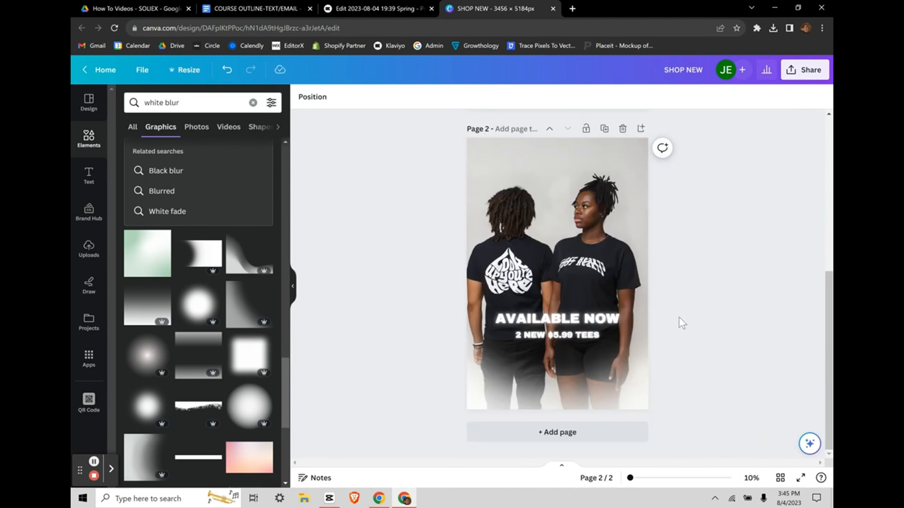
# Step: Fine-tune the blur graphic's height so the photo's lower half fades to white
pyautogui.moveTo(562, 397); pyautogui.dragTo(562, 369)
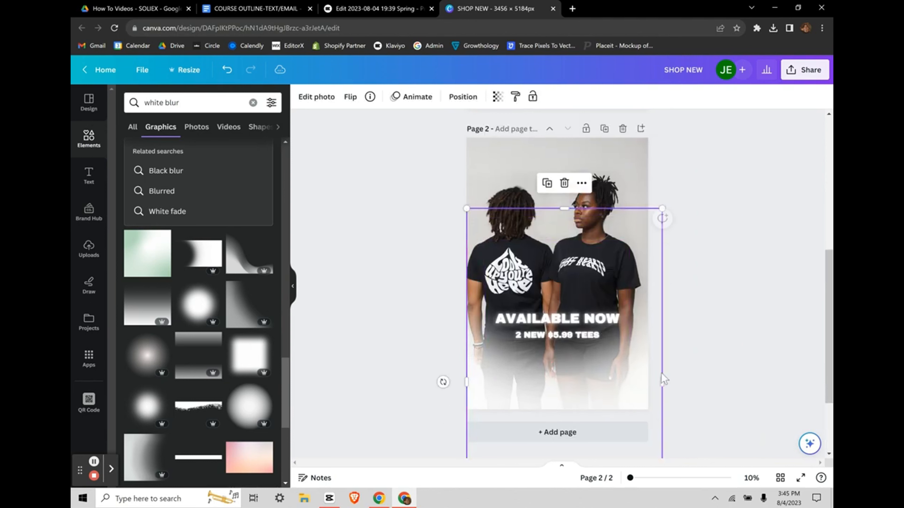
pyautogui.click(711, 380)
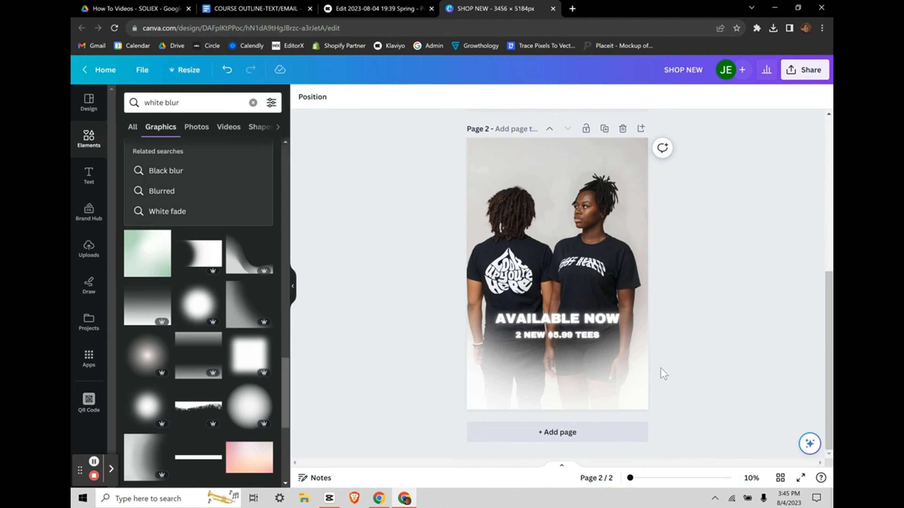
pyautogui.scroll(4, 710, 359)
pyautogui.scroll(-4, 545, 257)
pyautogui.click(569, 386)
pyautogui.moveTo(567, 382); pyautogui.dragTo(568, 372)
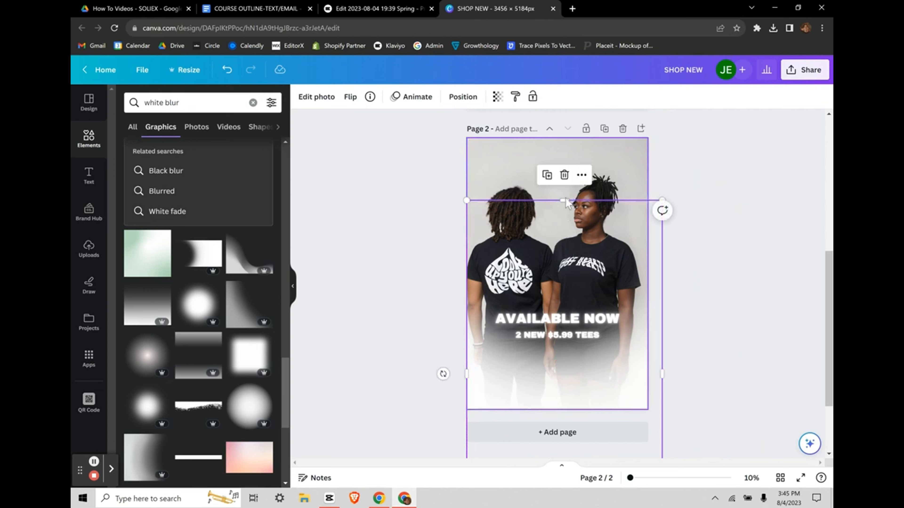
pyautogui.moveTo(565, 201); pyautogui.dragTo(564, 247)
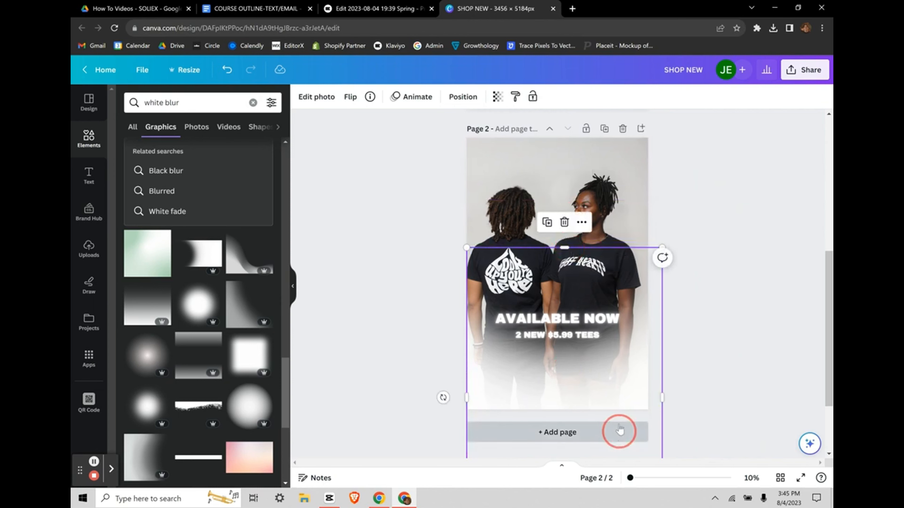
pyautogui.moveTo(615, 404); pyautogui.dragTo(611, 395)
pyautogui.scroll(2, 739, 278)
pyautogui.scroll(4, 737, 277)
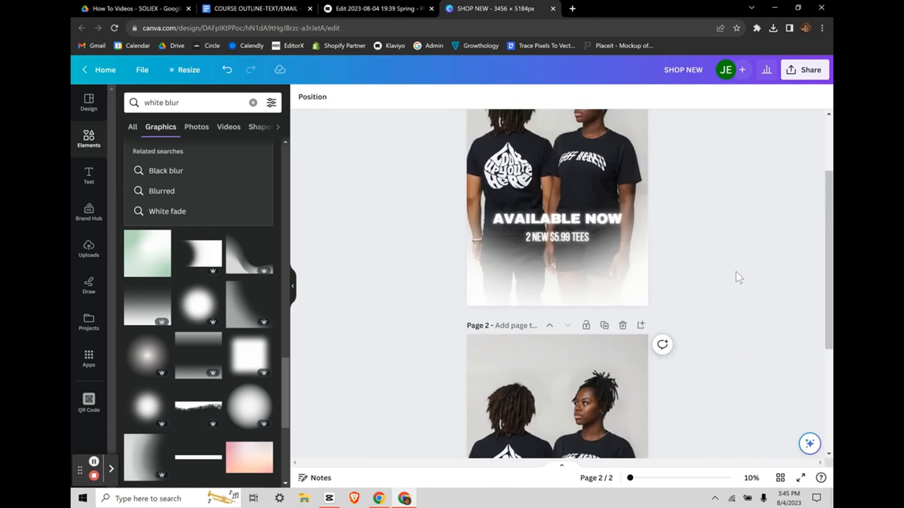
pyautogui.scroll(-6, 737, 277)
pyautogui.scroll(4, 693, 309)
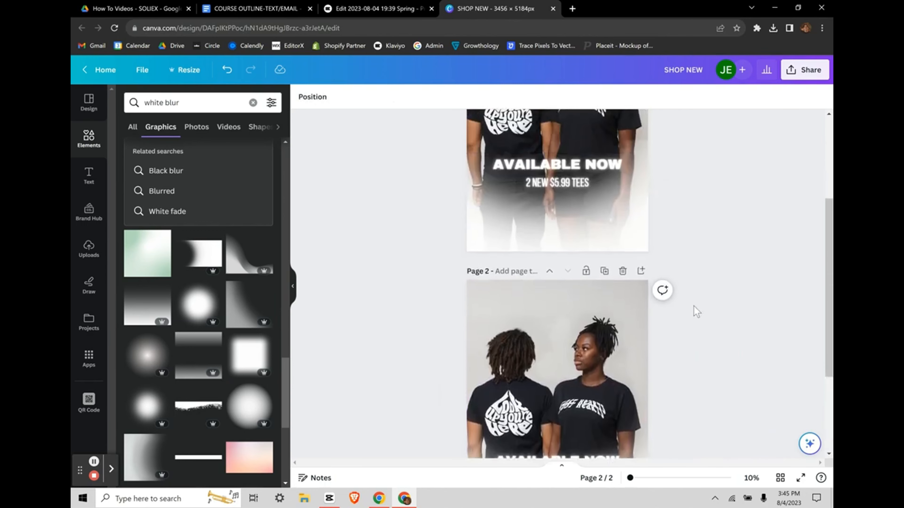
pyautogui.scroll(-4, 655, 306)
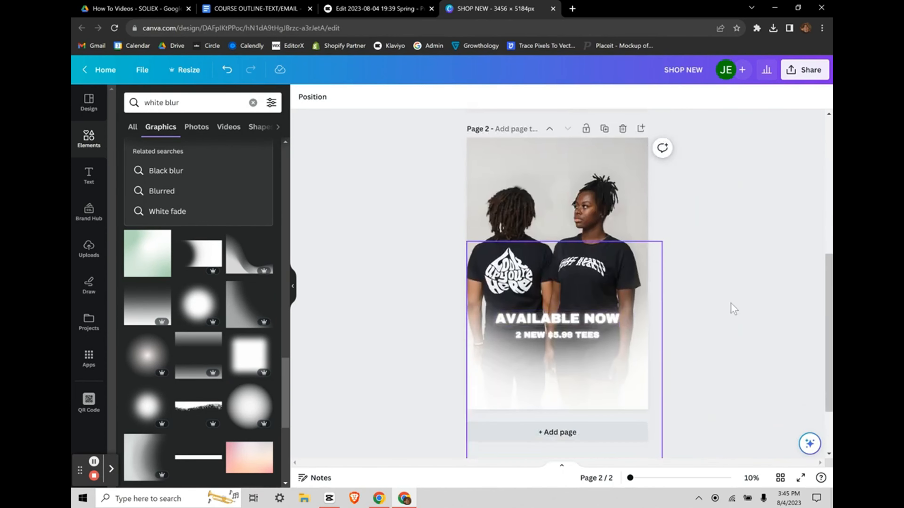
pyautogui.click(632, 385)
pyautogui.click(734, 402)
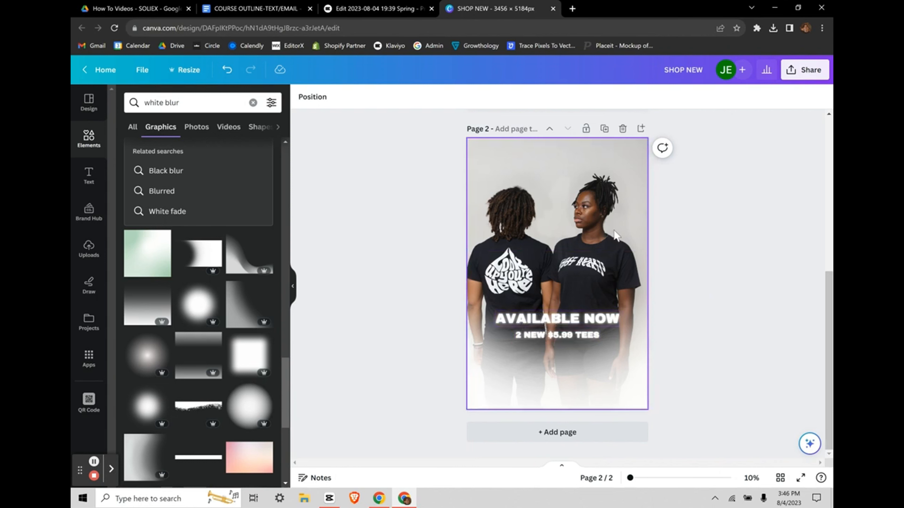
# Step: Replace Page 2's photo with an uploaded image enlarged to fill the page
pyautogui.click(553, 216)
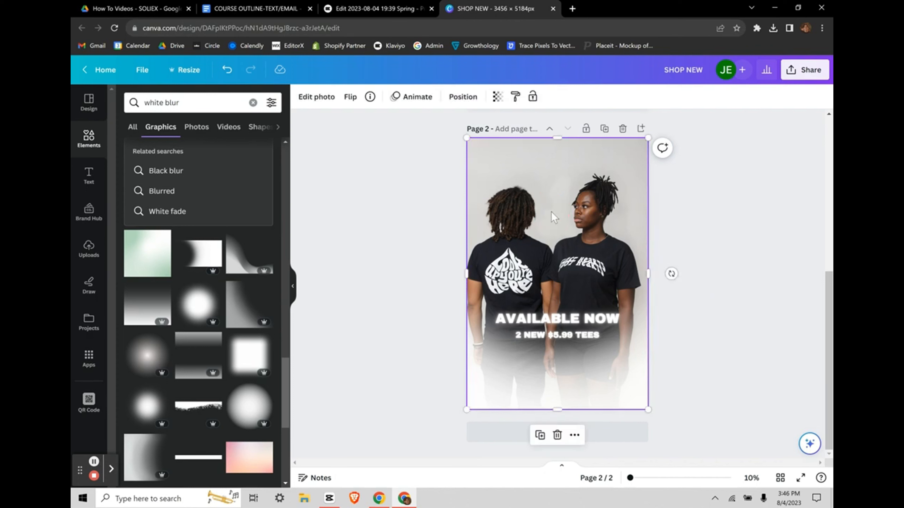
pyautogui.press('Delete')
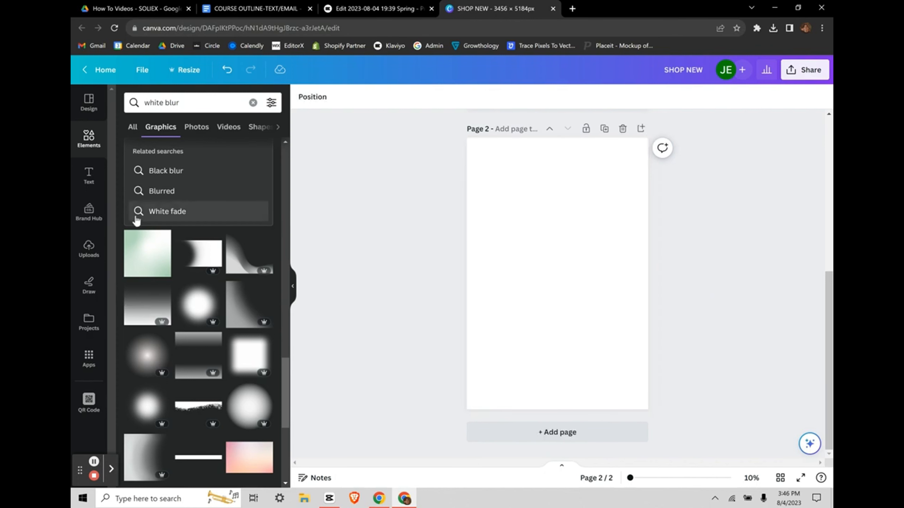
pyautogui.click(89, 250)
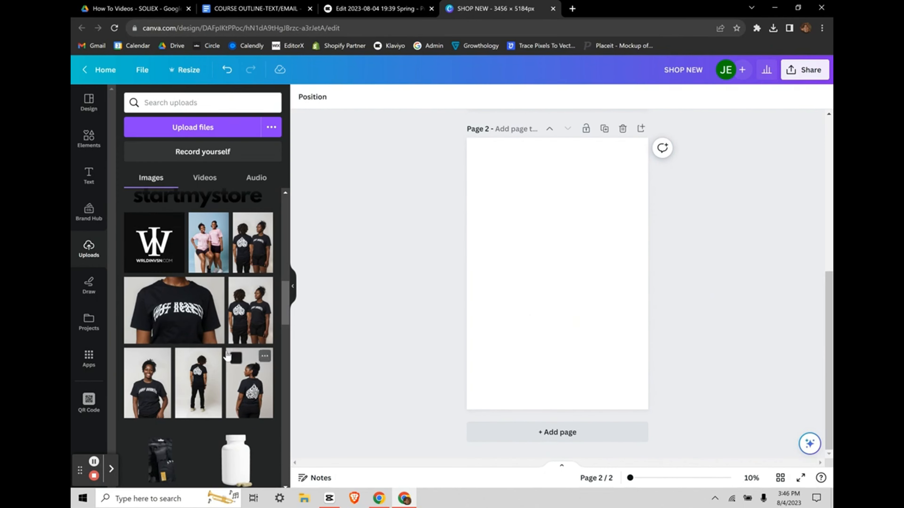
pyautogui.scroll(-1, 231, 361)
pyautogui.moveTo(208, 357); pyautogui.dragTo(448, 130)
pyautogui.hotkey('ctrl', 'z')
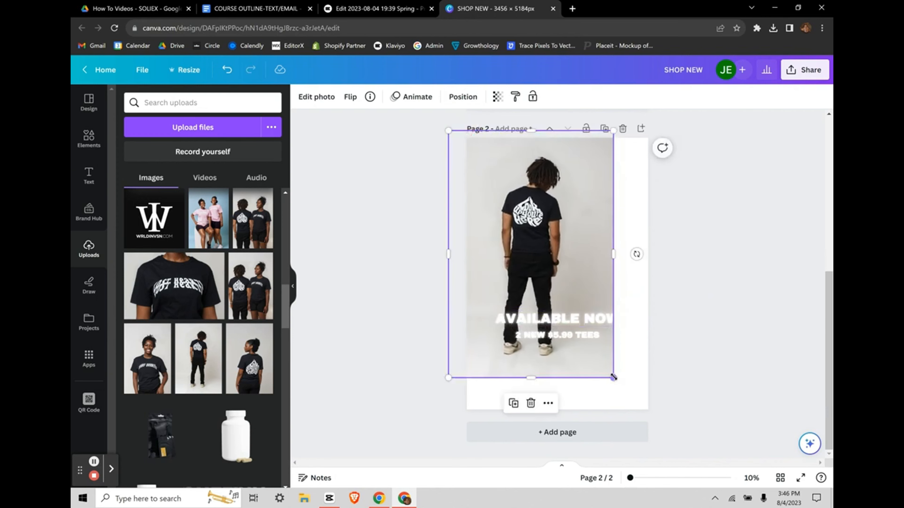
pyautogui.moveTo(612, 377); pyautogui.dragTo(672, 416)
pyautogui.moveTo(564, 377); pyautogui.dragTo(571, 377)
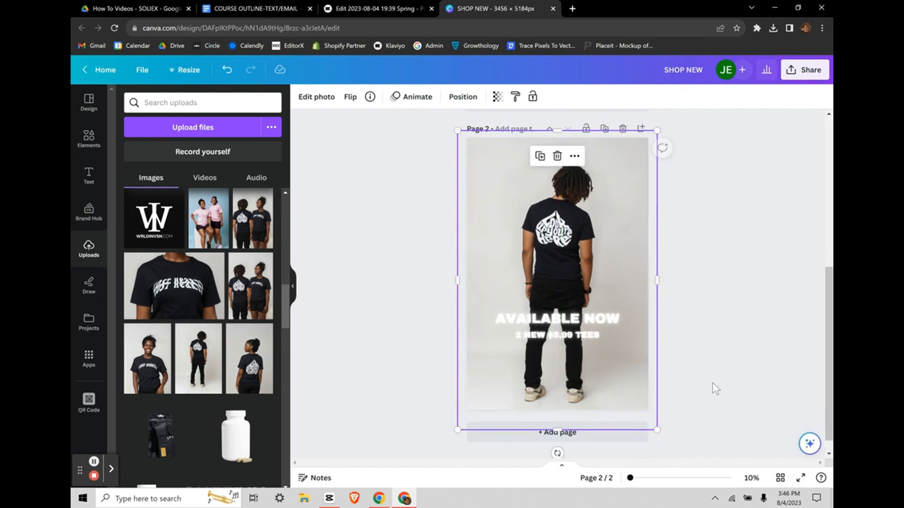
pyautogui.click(715, 385)
# Step: Select the Page 2 elements in turn and move the photo aside to reach the blur graphic
pyautogui.moveTo(625, 368); pyautogui.dragTo(611, 312)
pyautogui.click(716, 362)
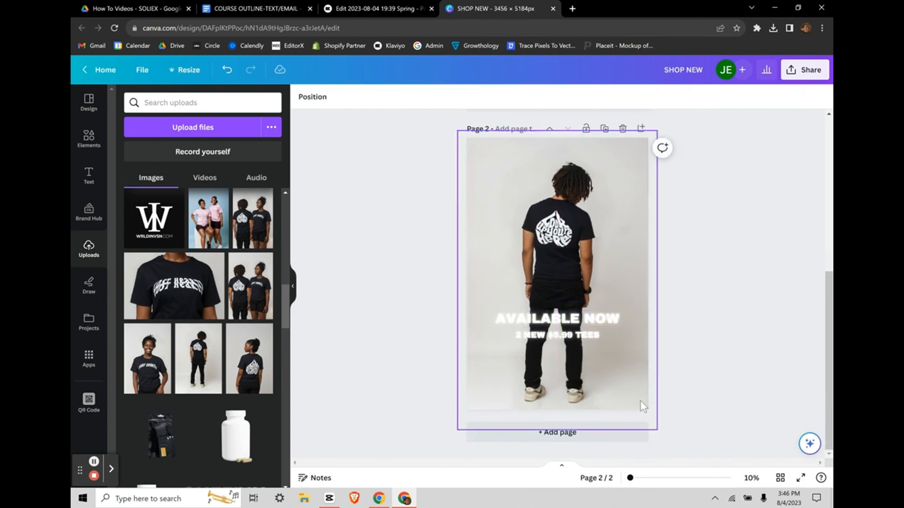
pyautogui.click(642, 406)
pyautogui.click(694, 332)
pyautogui.moveTo(589, 349); pyautogui.dragTo(576, 274)
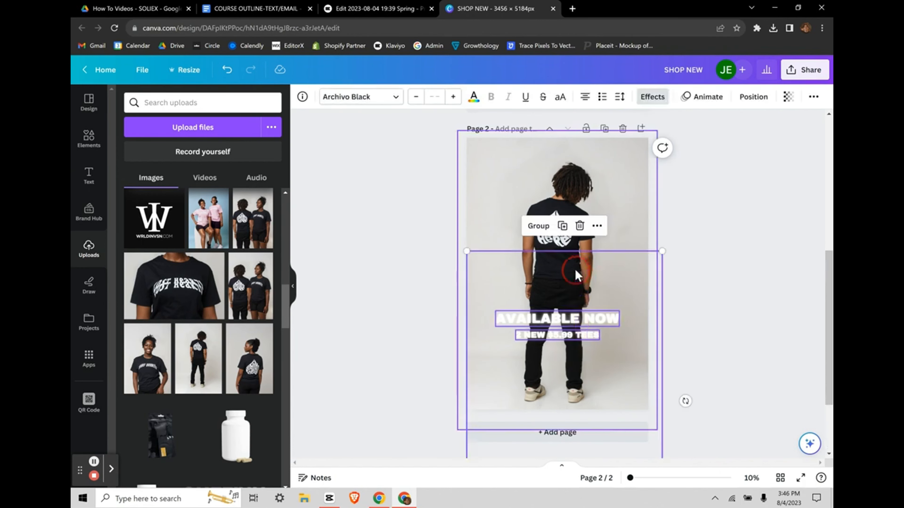
pyautogui.click(688, 266)
pyautogui.moveTo(631, 359); pyautogui.dragTo(629, 291)
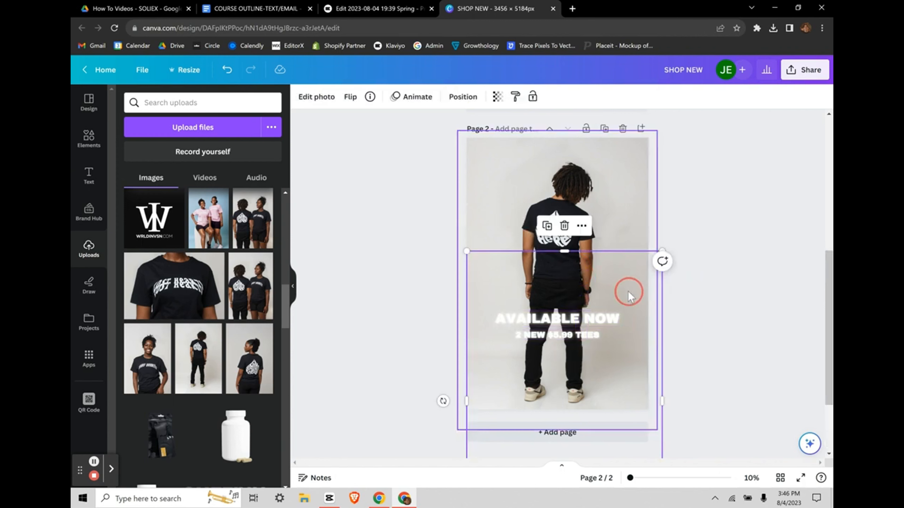
pyautogui.click(600, 266)
pyautogui.click(642, 340)
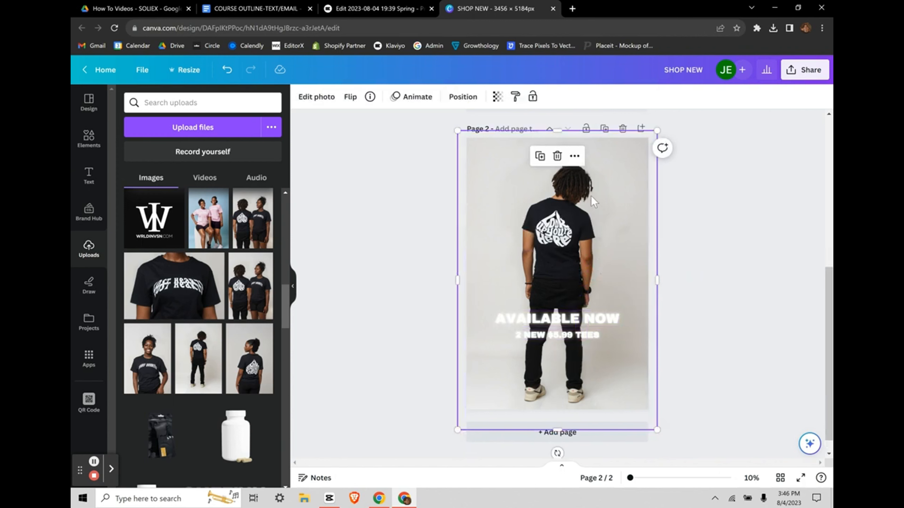
pyautogui.moveTo(624, 182); pyautogui.dragTo(474, 136)
pyautogui.click(621, 374)
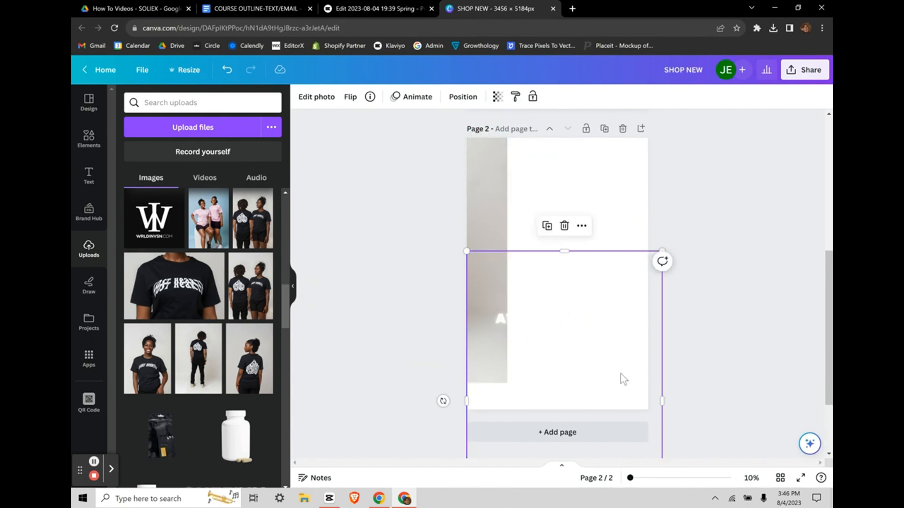
# Step: Bring the photo to the front and drag it back to fill Page 2
pyautogui.rightClick(623, 380)
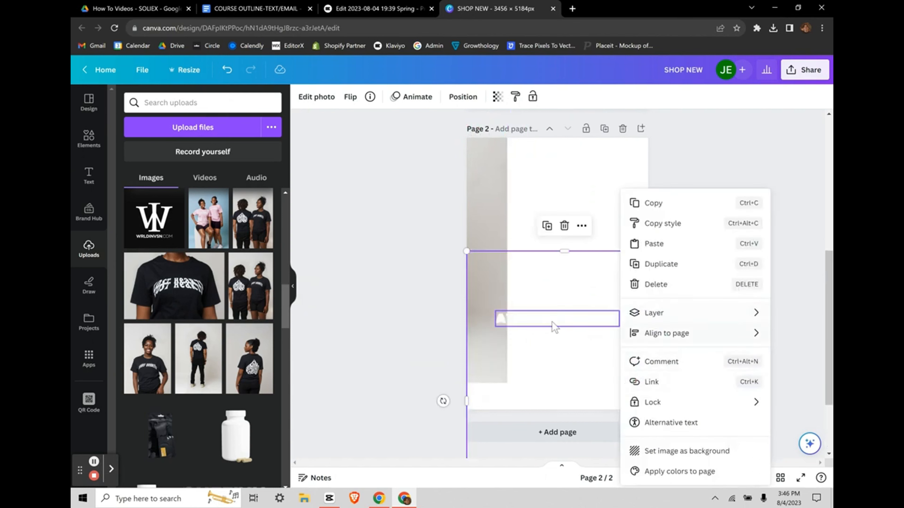
pyautogui.moveTo(680, 317)
pyautogui.click(554, 339)
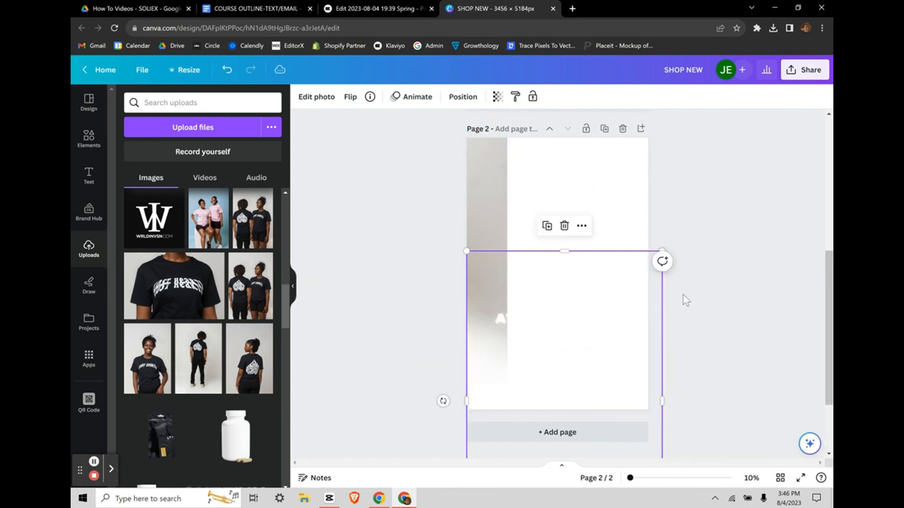
pyautogui.moveTo(494, 220); pyautogui.dragTo(647, 257)
pyautogui.click(723, 326)
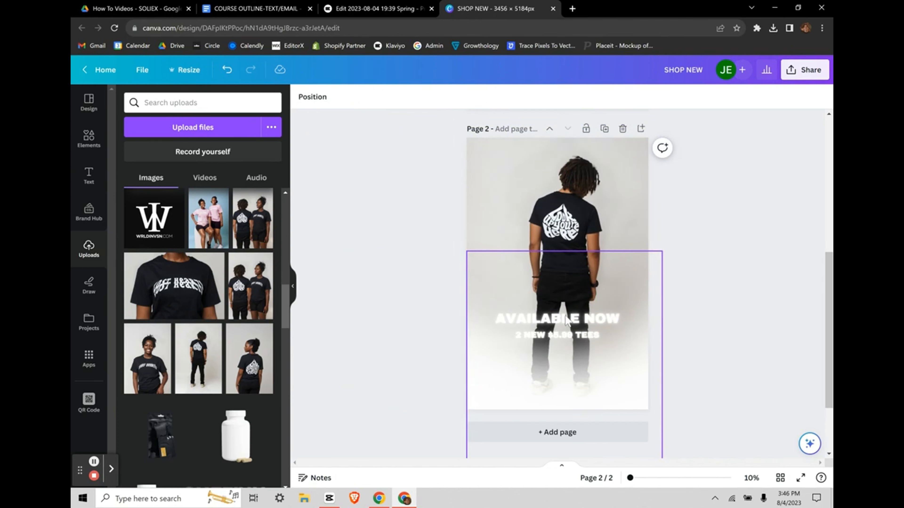
pyautogui.click(715, 304)
# Step: Undo the recent changes until the two-person black-tee photo is back behind the text
pyautogui.scroll(1, 639, 340)
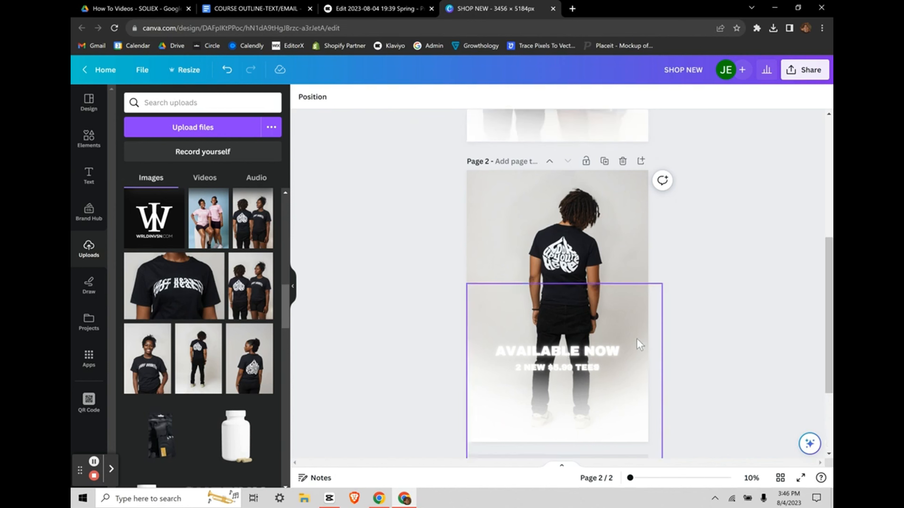
pyautogui.click(536, 372)
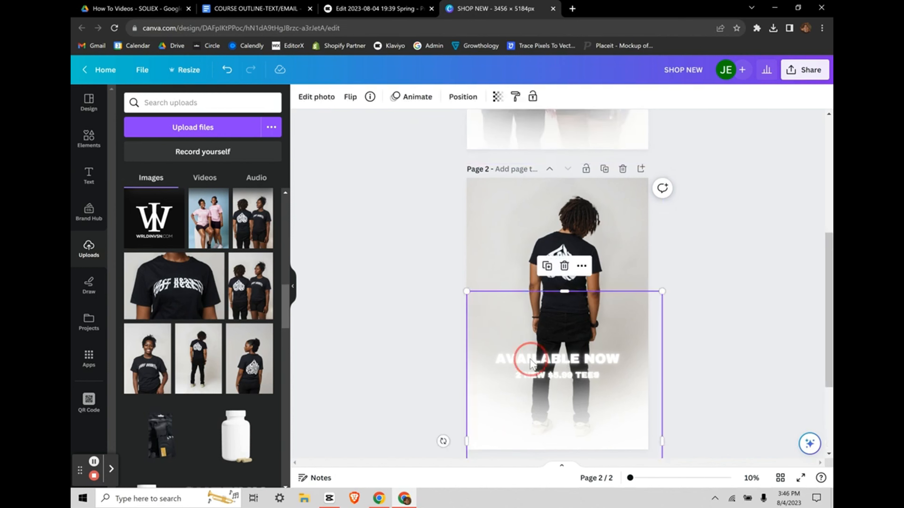
pyautogui.click(737, 359)
pyautogui.scroll(1, 720, 341)
pyautogui.scroll(-1, 720, 342)
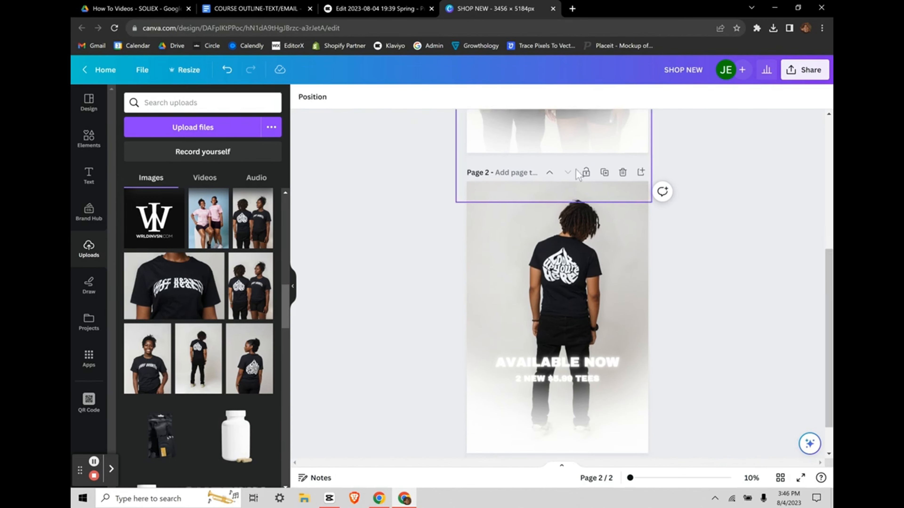
pyautogui.click(228, 71)
pyautogui.click(228, 70)
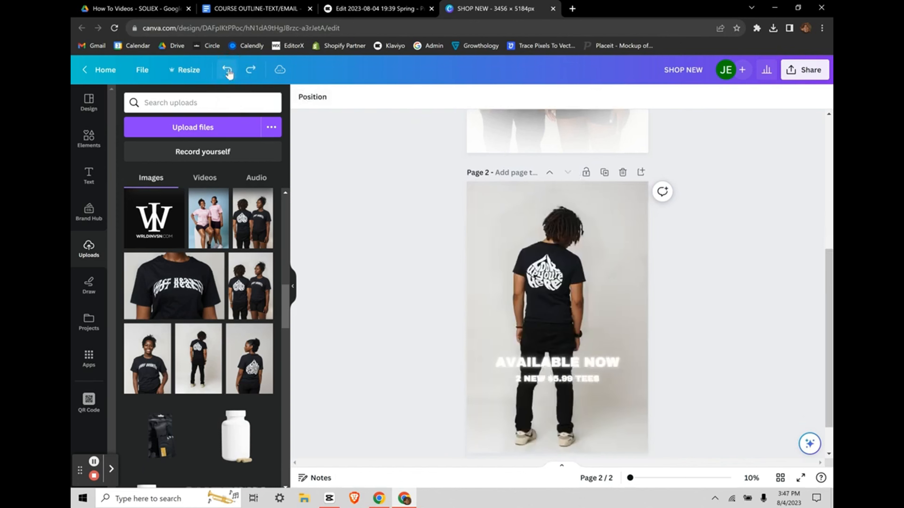
pyautogui.click(228, 70)
pyautogui.click(228, 70)
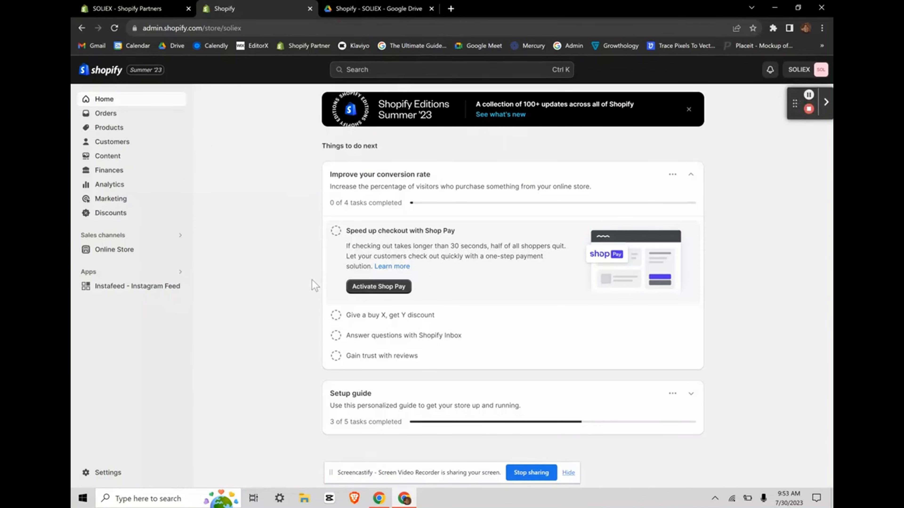
# Step: Open the store's Settings and go to Notifications
pyautogui.click(95, 474)
pyautogui.scroll(-3, 218, 402)
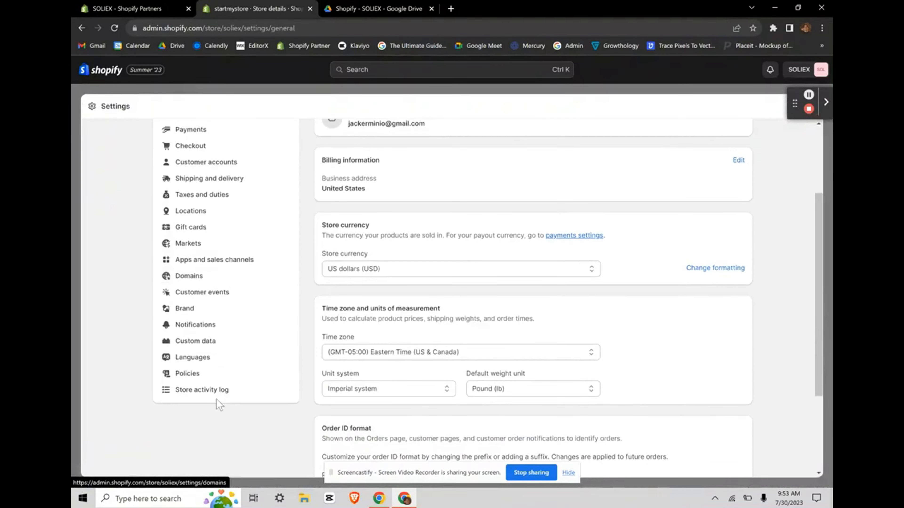
pyautogui.click(201, 315)
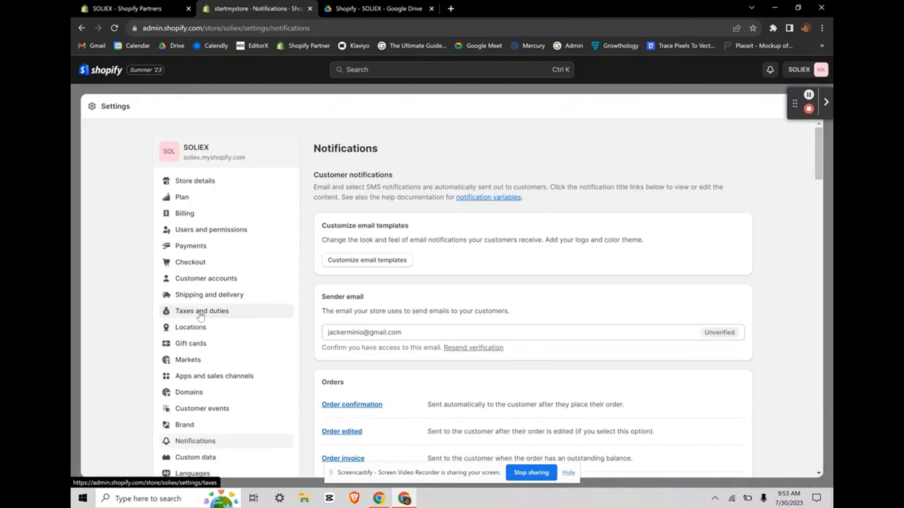
# Step: Scroll through the Orders, Customer and Returns notification email lists
pyautogui.scroll(-5, 466, 313)
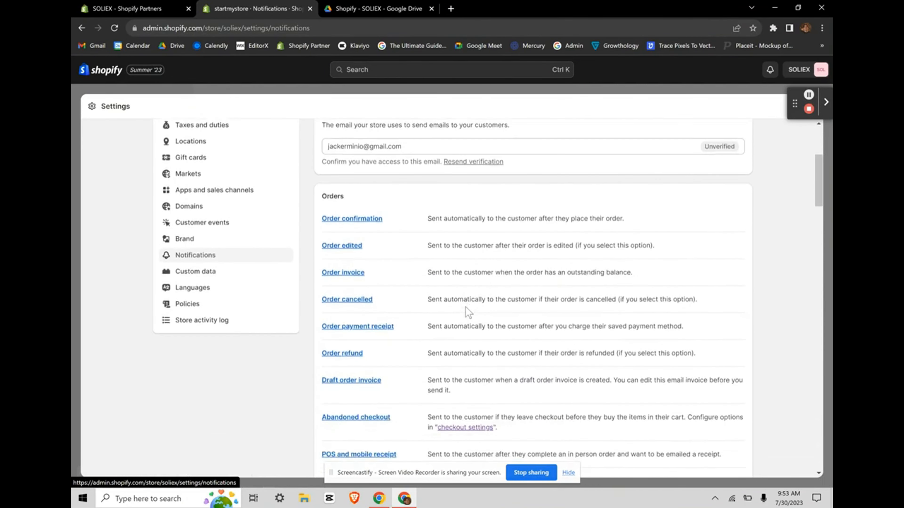
pyautogui.scroll(-2, 466, 313)
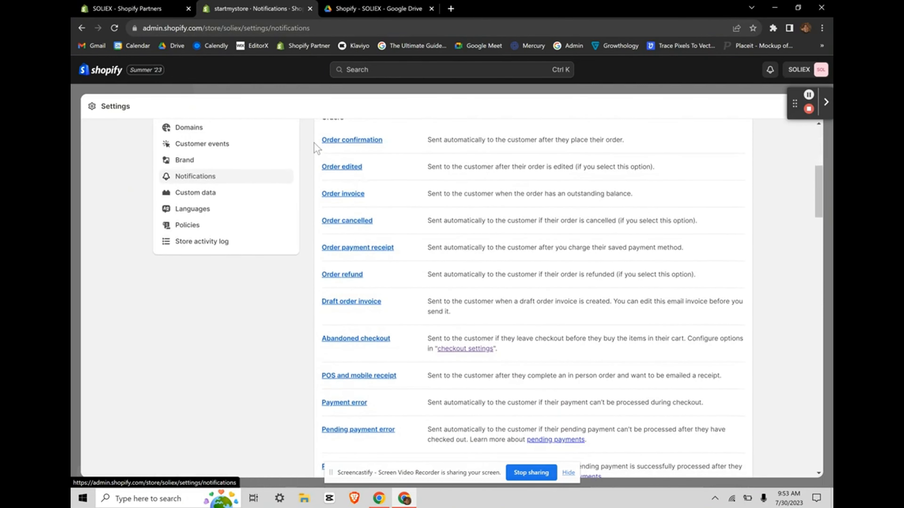
pyautogui.moveTo(314, 142); pyautogui.dragTo(479, 249)
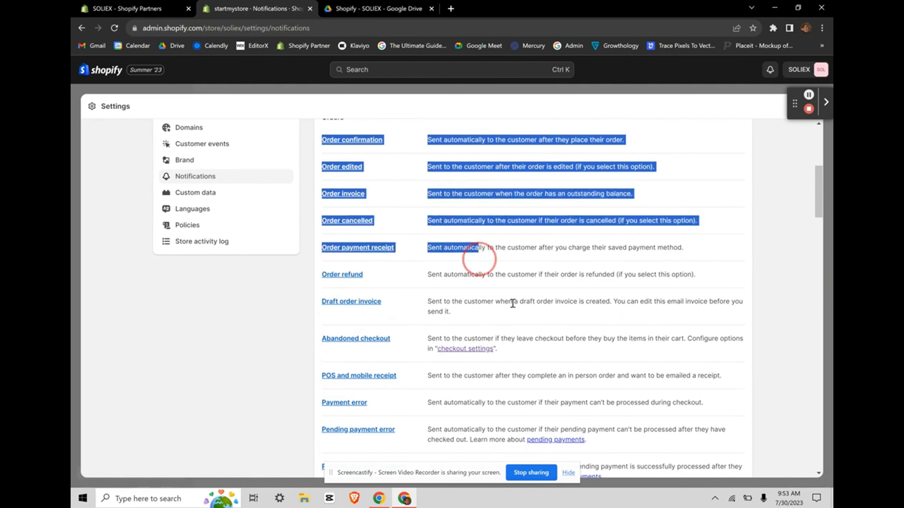
pyautogui.moveTo(513, 304); pyautogui.dragTo(541, 376)
pyautogui.scroll(-15, 534, 391)
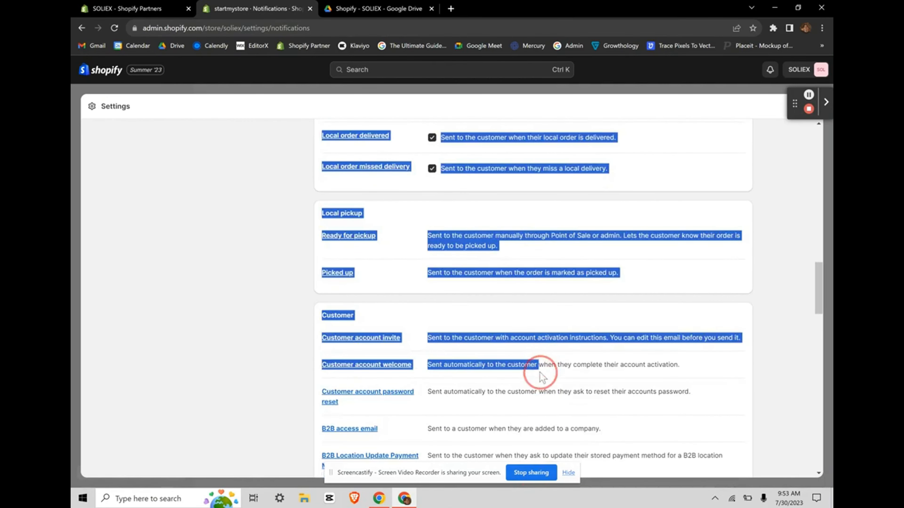
pyautogui.click(283, 384)
pyautogui.scroll(-12, 430, 340)
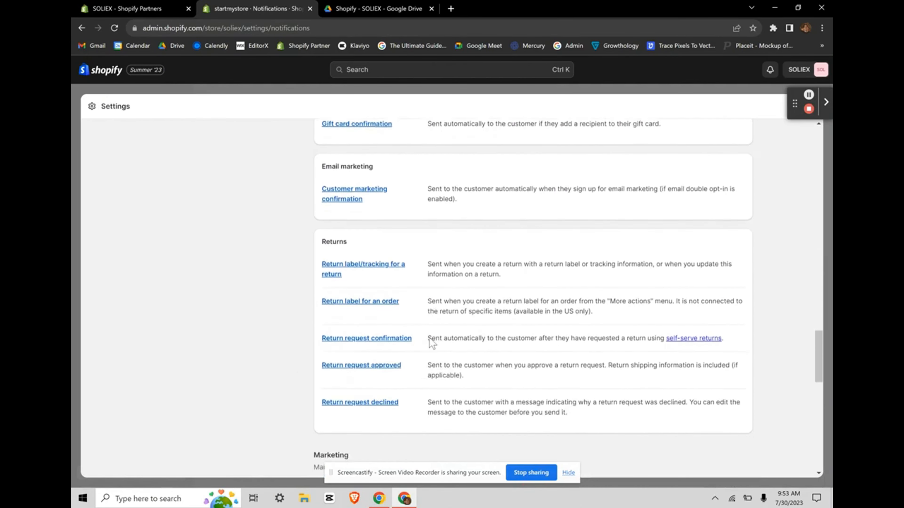
pyautogui.scroll(-15, 431, 344)
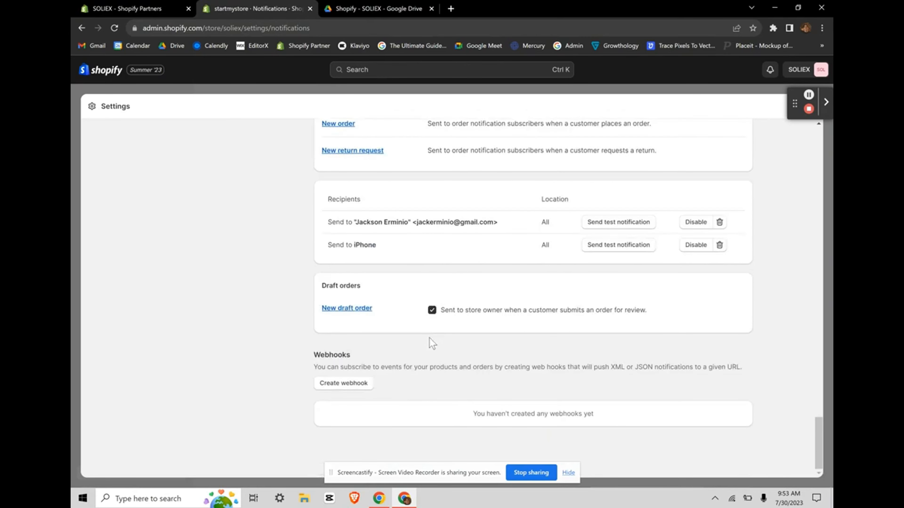
pyautogui.scroll(20, 431, 342)
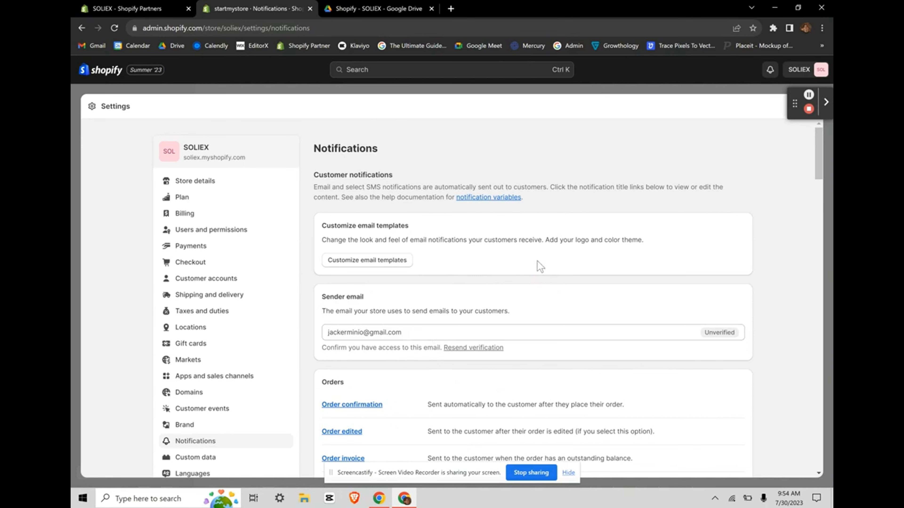
pyautogui.scroll(-5, 539, 266)
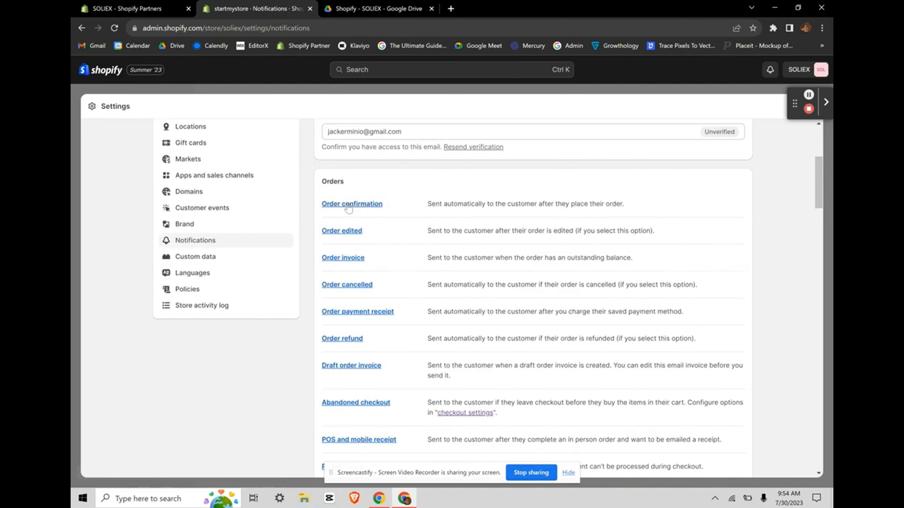
pyautogui.click(349, 206)
pyautogui.scroll(-1, 511, 281)
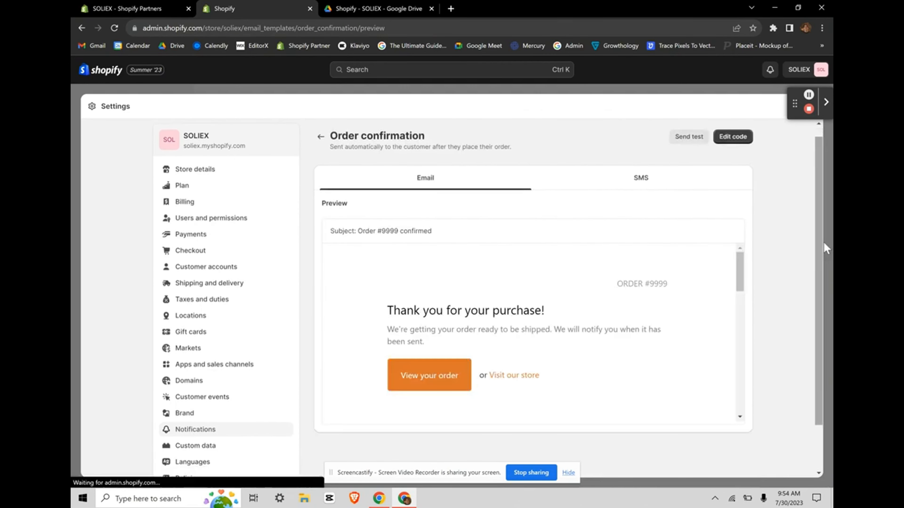
pyautogui.scroll(-2, 784, 251)
pyautogui.scroll(1, 784, 252)
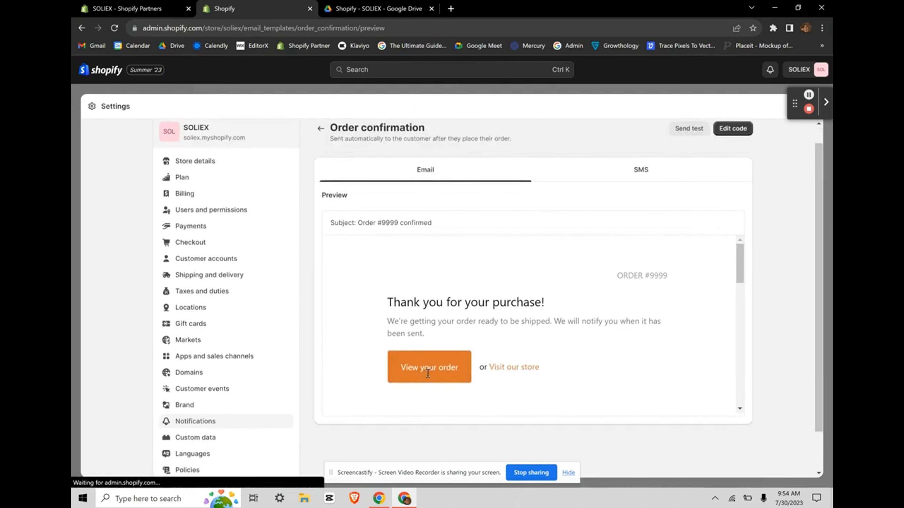
pyautogui.click(621, 171)
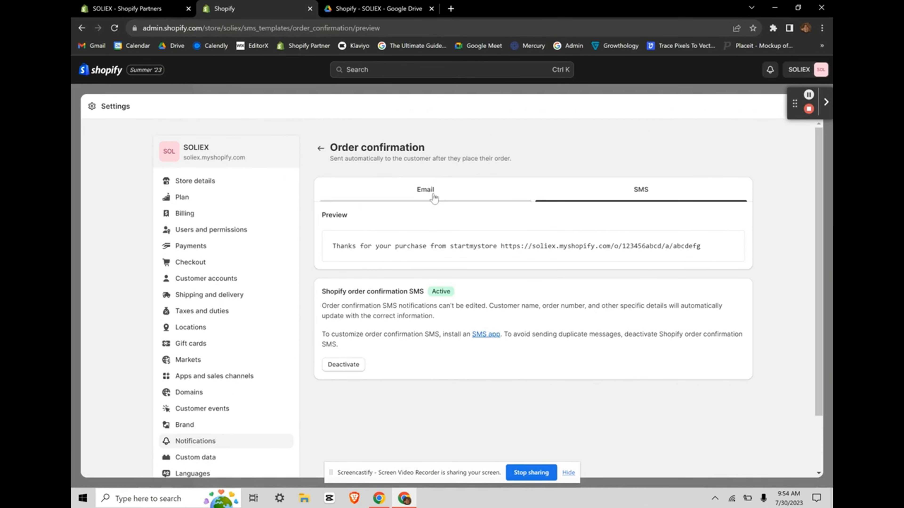
pyautogui.click(431, 188)
pyautogui.scroll(-3, 443, 265)
pyautogui.scroll(-8, 498, 329)
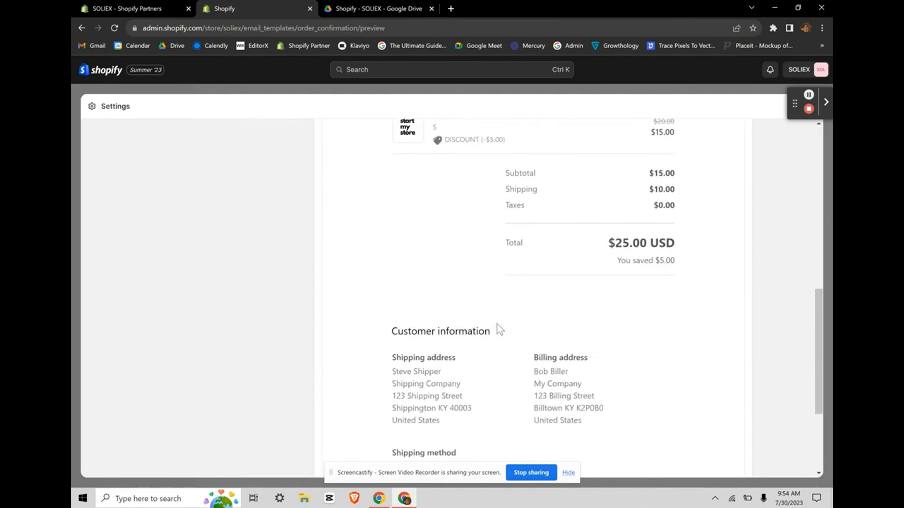
pyautogui.scroll(10, 500, 329)
pyautogui.scroll(-7, 500, 329)
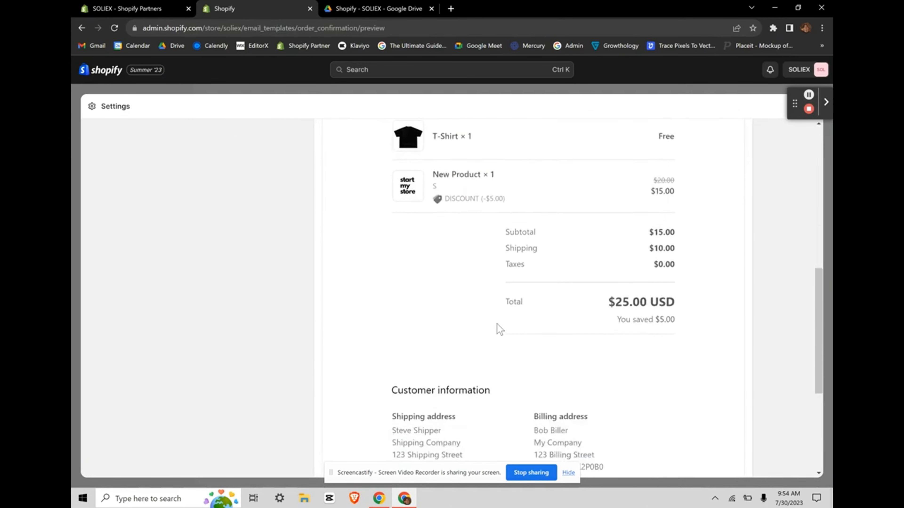
pyautogui.scroll(10, 500, 329)
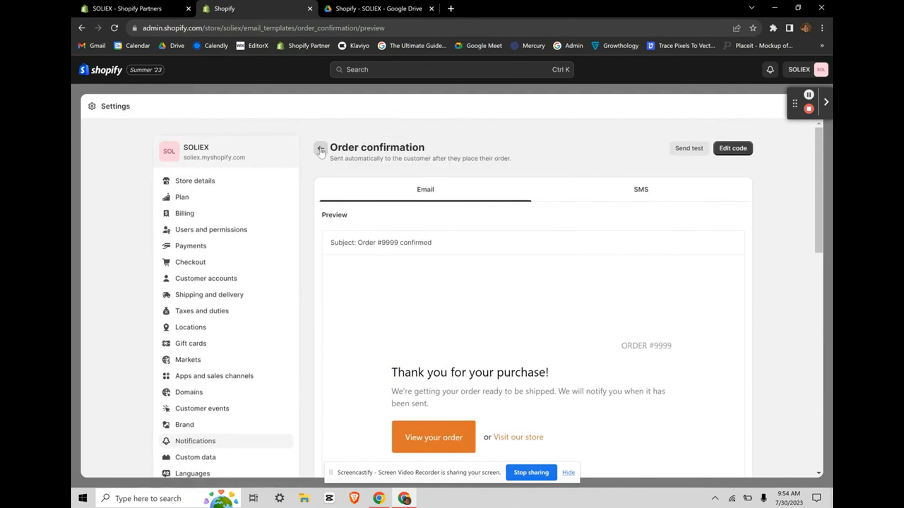
pyautogui.click(321, 152)
pyautogui.scroll(-2, 487, 320)
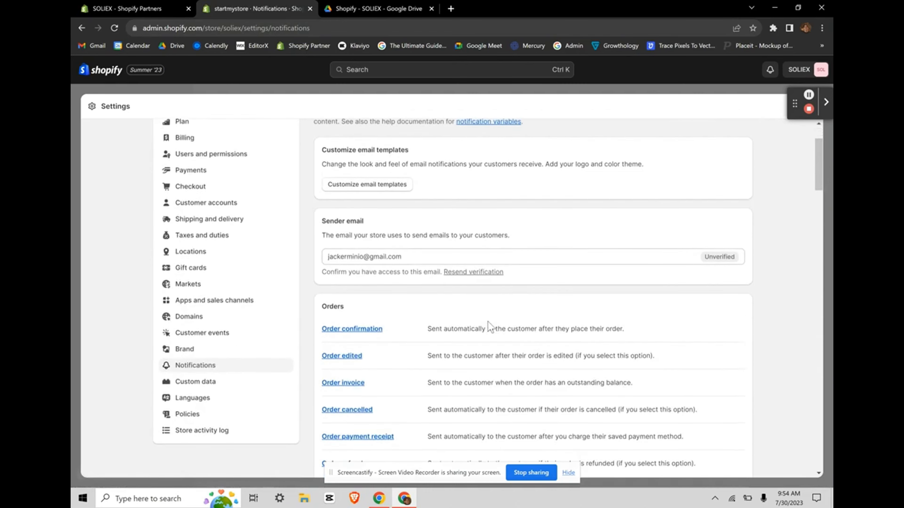
pyautogui.scroll(2, 490, 326)
# Step: Open the email template customizer and change the logo size from 180 to 189
pyautogui.click(374, 263)
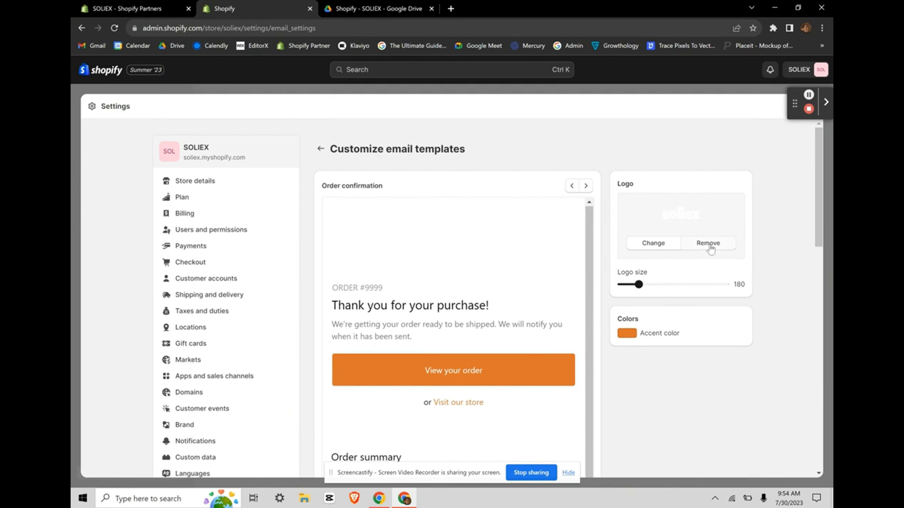
pyautogui.scroll(-1, 509, 283)
pyautogui.scroll(1, 508, 283)
pyautogui.moveTo(638, 285)
pyautogui.mouseDown()
pyautogui.moveTo(681, 292)
pyautogui.moveTo(639, 290)
pyautogui.mouseUp()
pyautogui.scroll(-4, 654, 290)
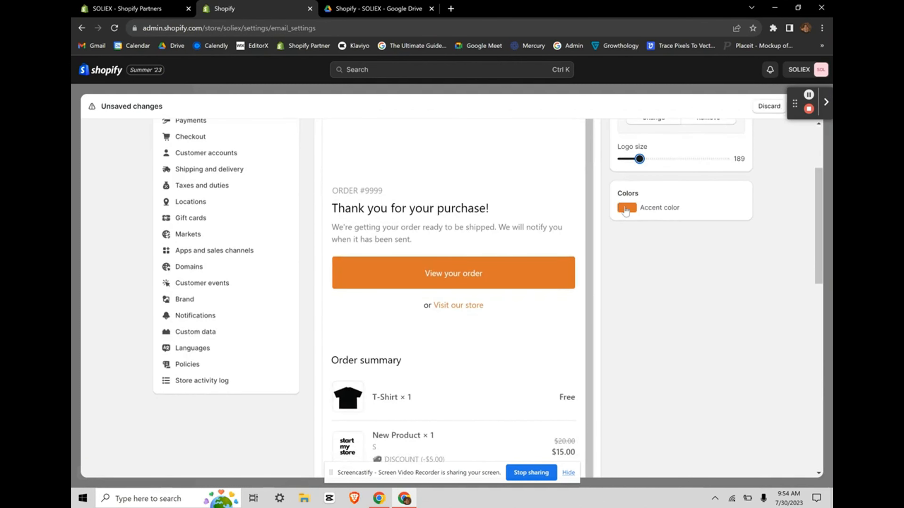
# Step: Set the email accent colour to red
pyautogui.click(626, 208)
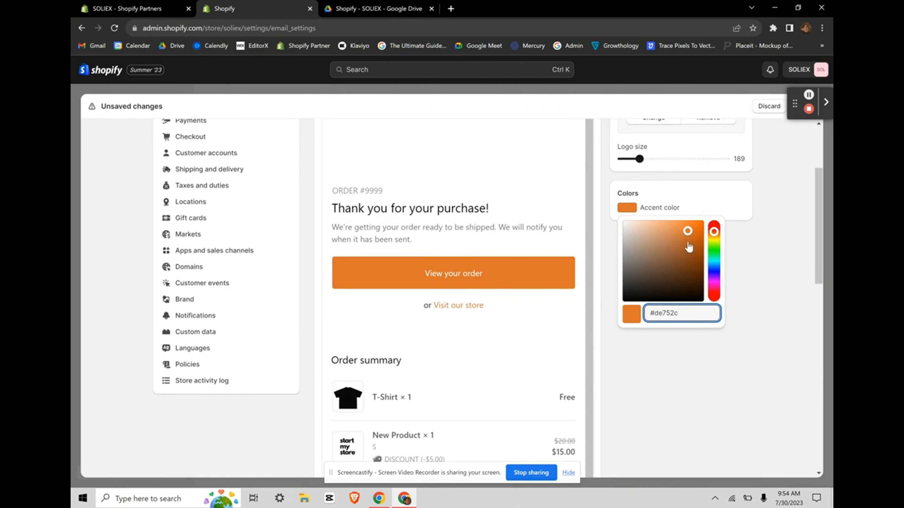
pyautogui.moveTo(688, 232); pyautogui.dragTo(561, 364)
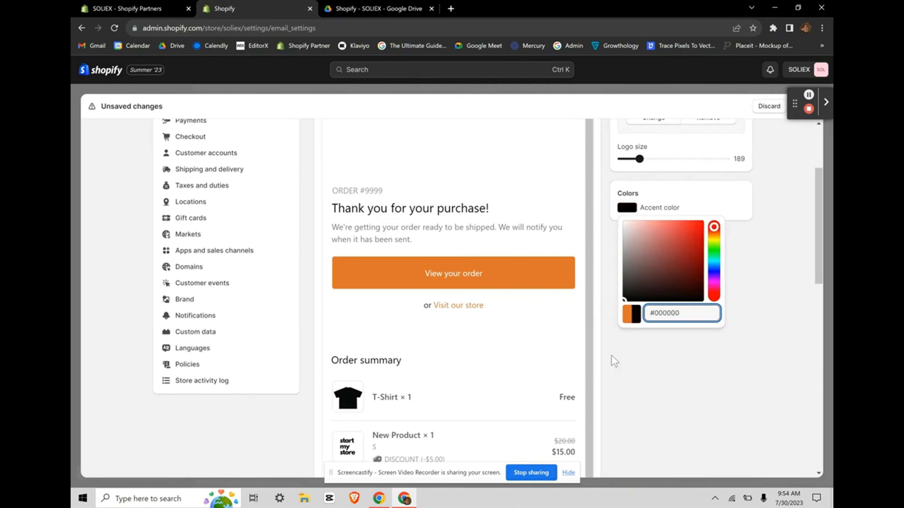
pyautogui.click(736, 341)
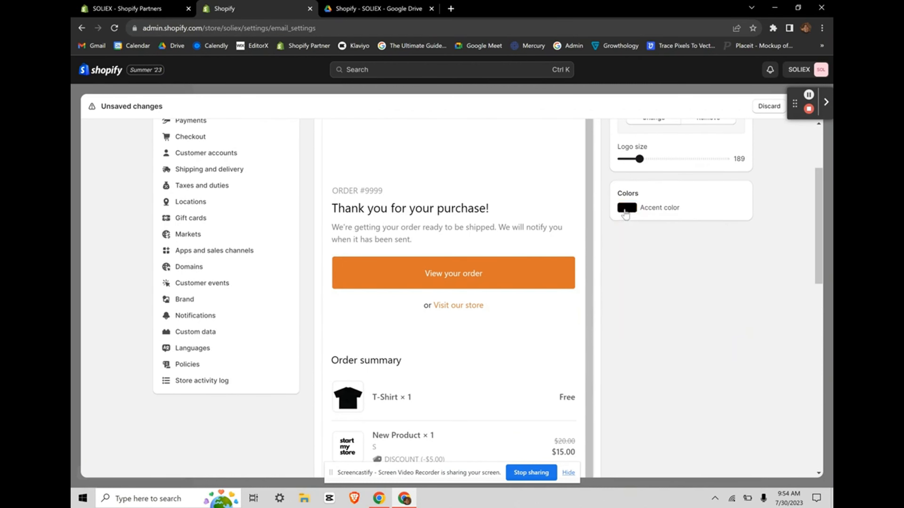
pyautogui.click(625, 213)
pyautogui.moveTo(625, 251); pyautogui.dragTo(694, 198)
pyautogui.click(754, 269)
pyautogui.scroll(-15, 535, 401)
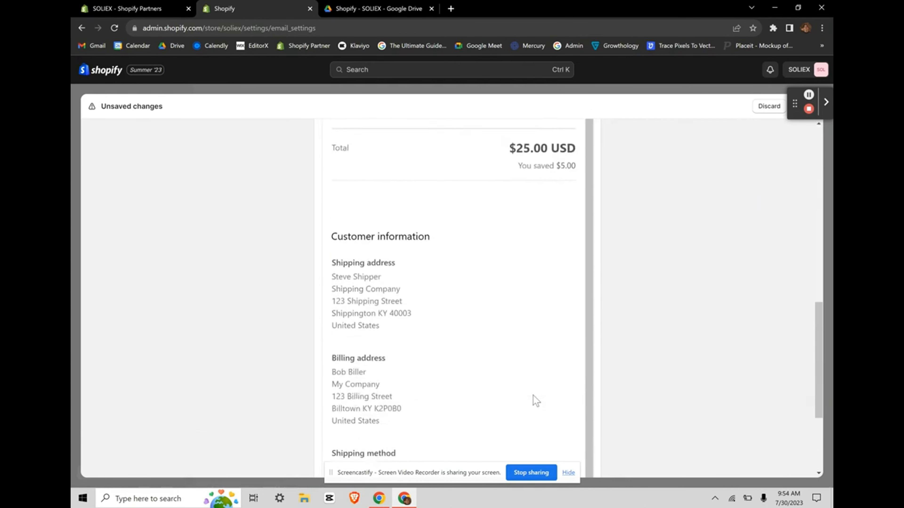
pyautogui.scroll(-4, 536, 401)
pyautogui.scroll(15, 434, 418)
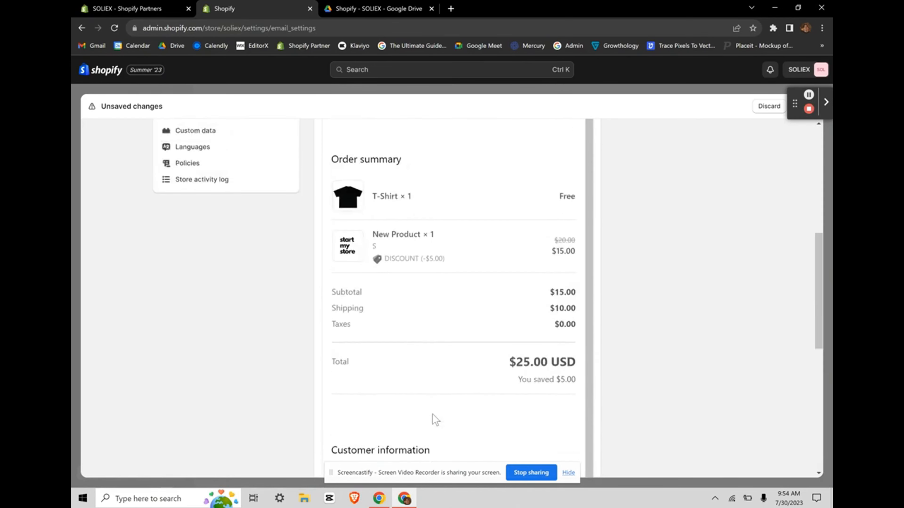
pyautogui.scroll(1, 697, 357)
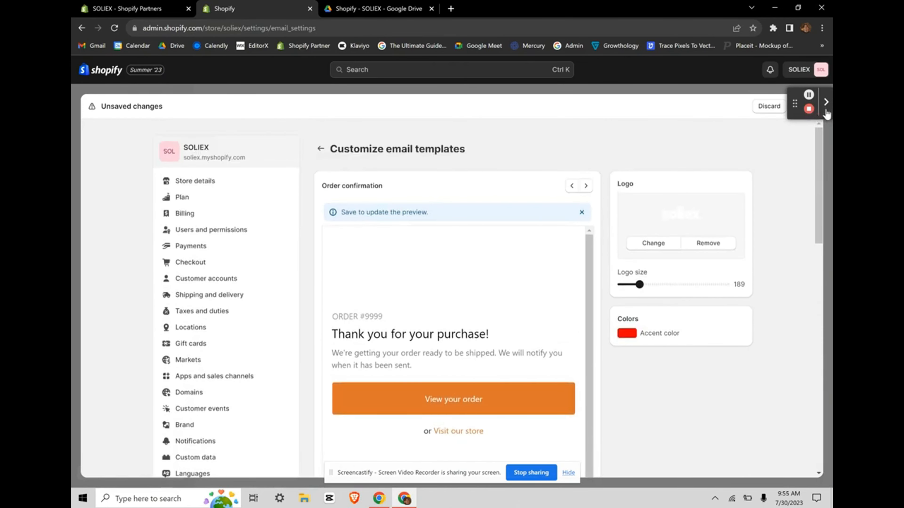
# Step: Save the template changes and check the red View your order button in the preview
pyautogui.moveTo(795, 113); pyautogui.dragTo(716, 113)
pyautogui.click(704, 116)
pyautogui.click(451, 117)
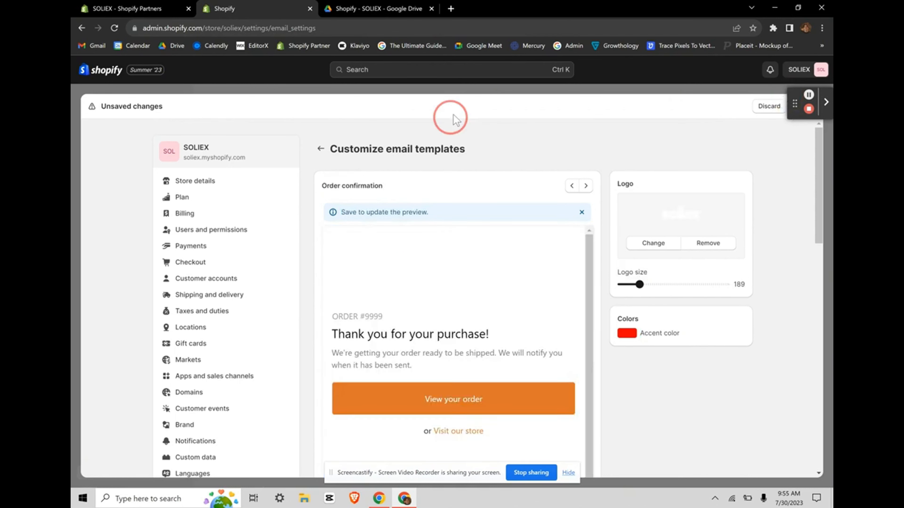
pyautogui.moveTo(456, 119); pyautogui.dragTo(238, 85)
pyautogui.moveTo(796, 107); pyautogui.dragTo(79, 113)
pyautogui.click(475, 132)
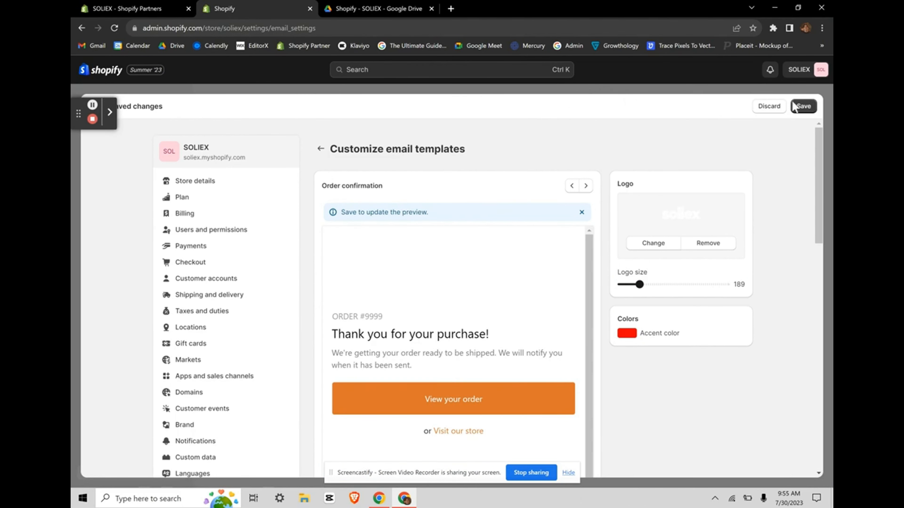
pyautogui.click(803, 106)
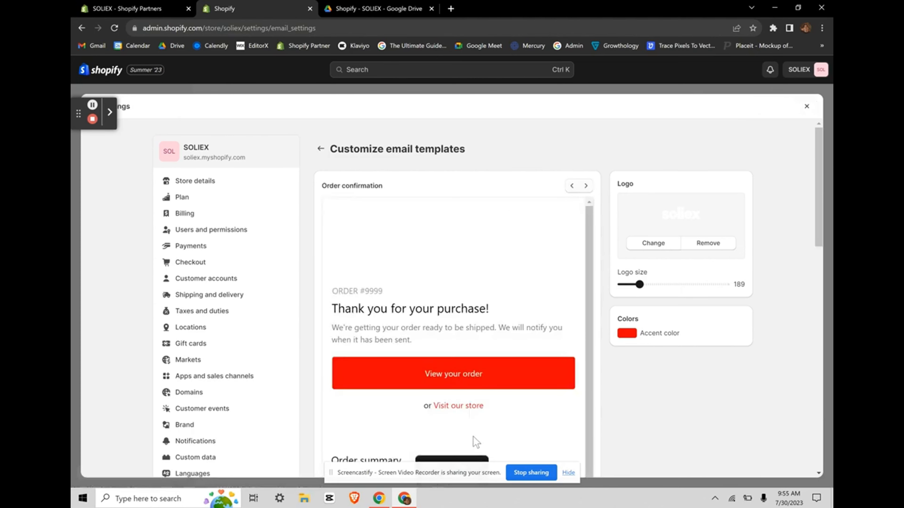
pyautogui.scroll(-3, 516, 388)
pyautogui.scroll(3, 517, 388)
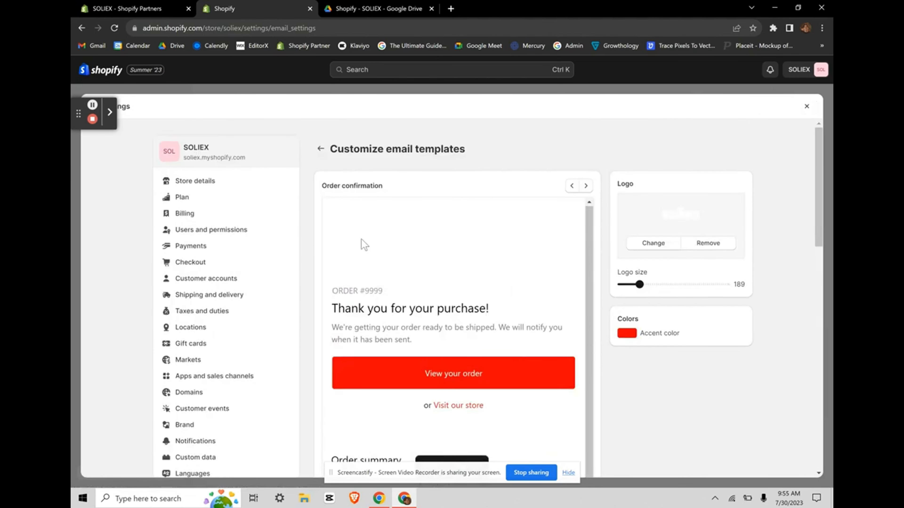
pyautogui.scroll(-1, 363, 242)
pyautogui.scroll(1, 246, 329)
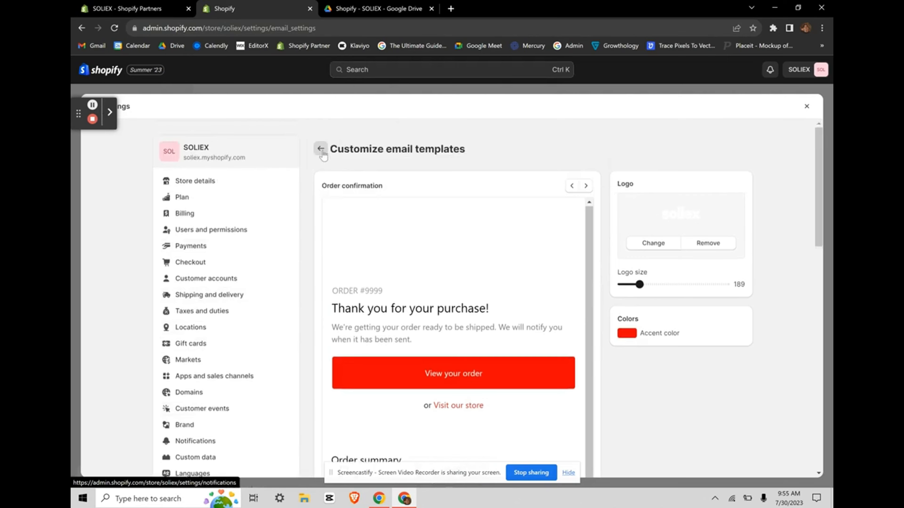
# Step: Go back from Customize email templates to the Notifications settings page
pyautogui.click(321, 148)
pyautogui.scroll(-20, 474, 291)
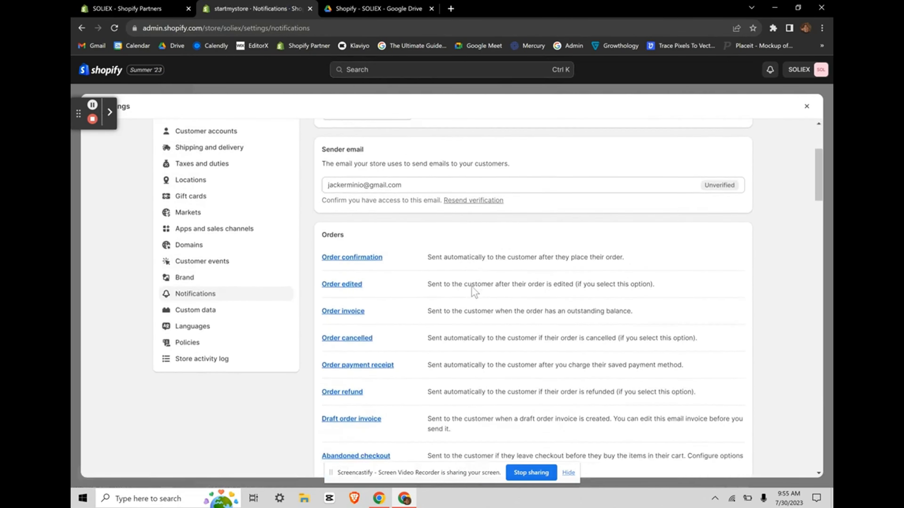
pyautogui.scroll(-15, 474, 292)
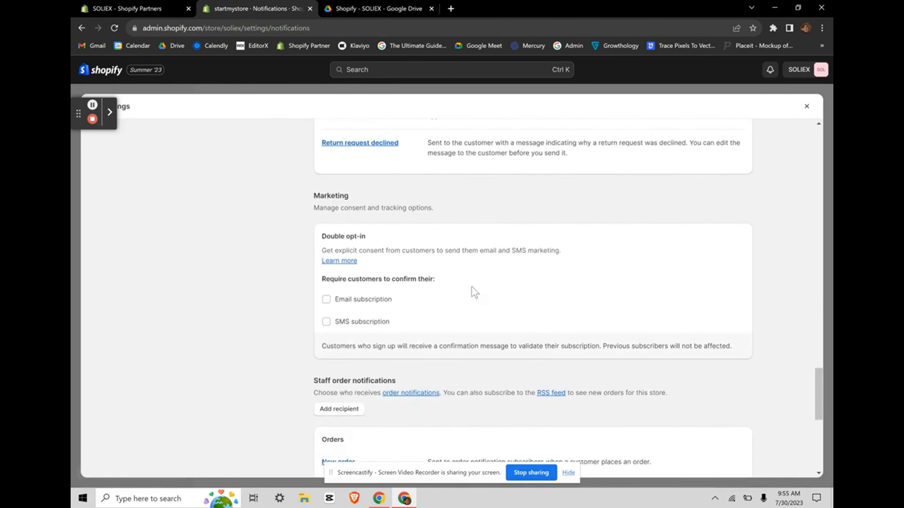
pyautogui.scroll(20, 474, 292)
pyautogui.scroll(15, 474, 292)
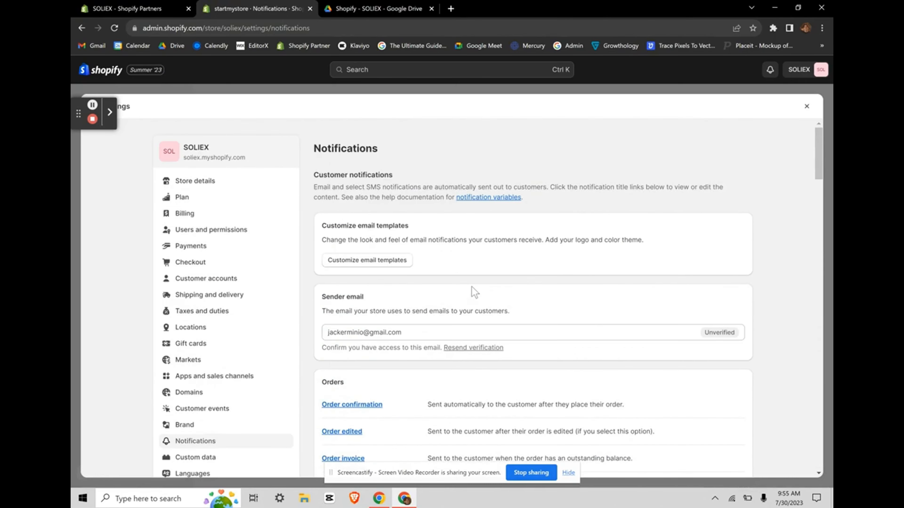
pyautogui.scroll(-3, 462, 285)
pyautogui.keyDown('ctrl'); pyautogui.scroll(5, 502, 192); pyautogui.keyUp('ctrl')
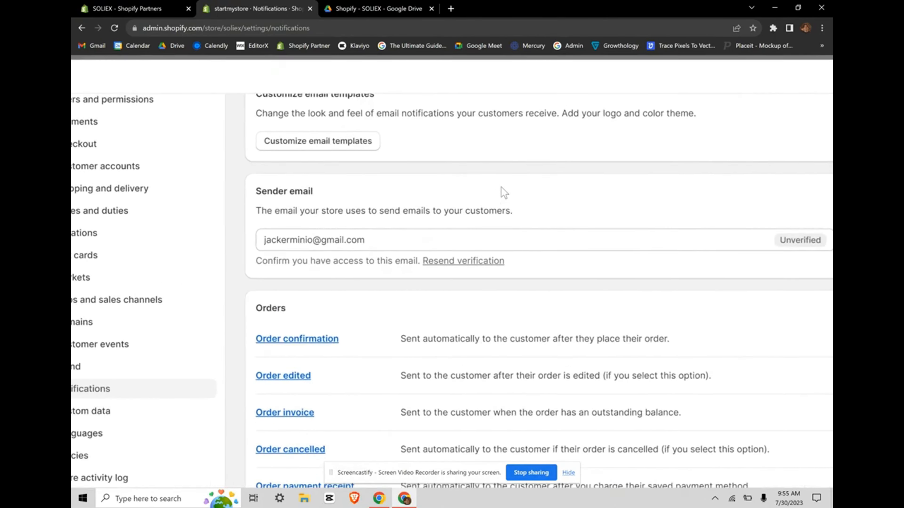
pyautogui.hscroll(1, 503, 192)
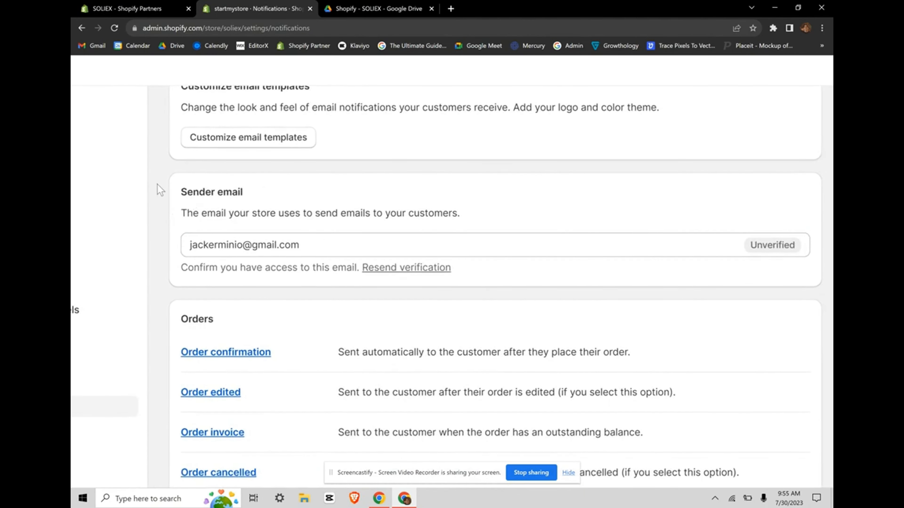
# Step: Review the Sender email section, where the store's address is marked Unverified
pyautogui.moveTo(177, 195); pyautogui.dragTo(484, 234)
pyautogui.click(510, 231)
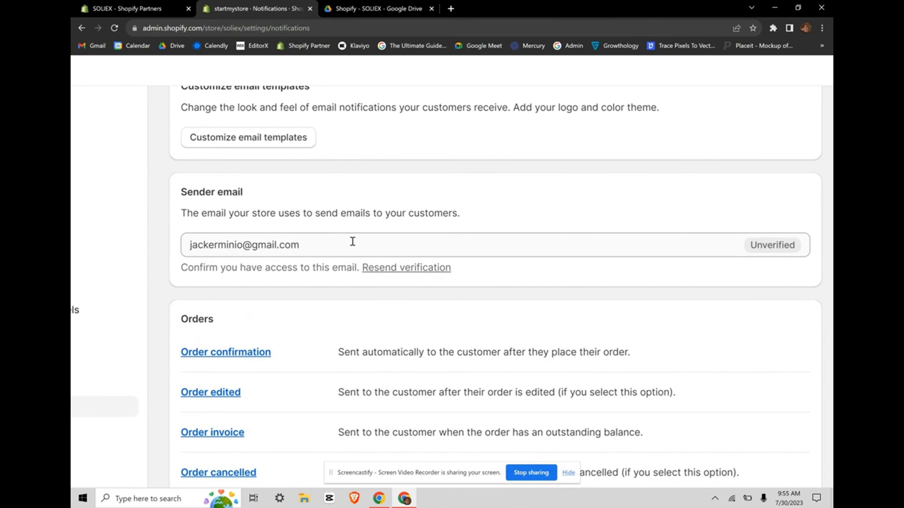
pyautogui.scroll(-7, 284, 329)
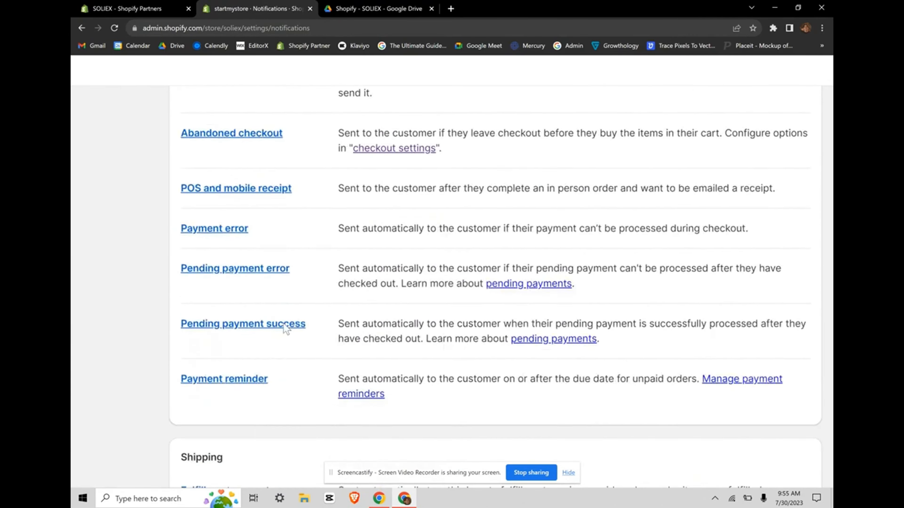
pyautogui.scroll(7, 285, 329)
pyautogui.scroll(2, 286, 329)
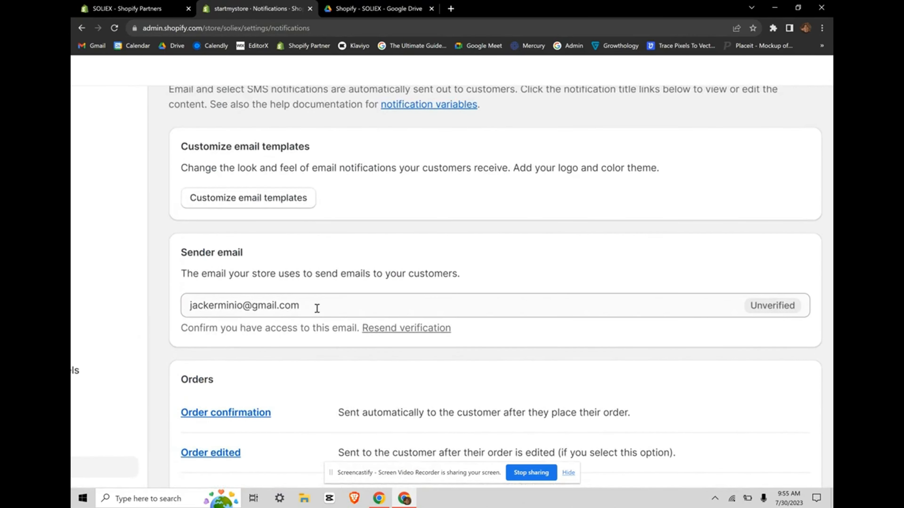
# Step: Select the current sender email address and overwrite it with new text
pyautogui.moveTo(317, 306); pyautogui.dragTo(164, 334)
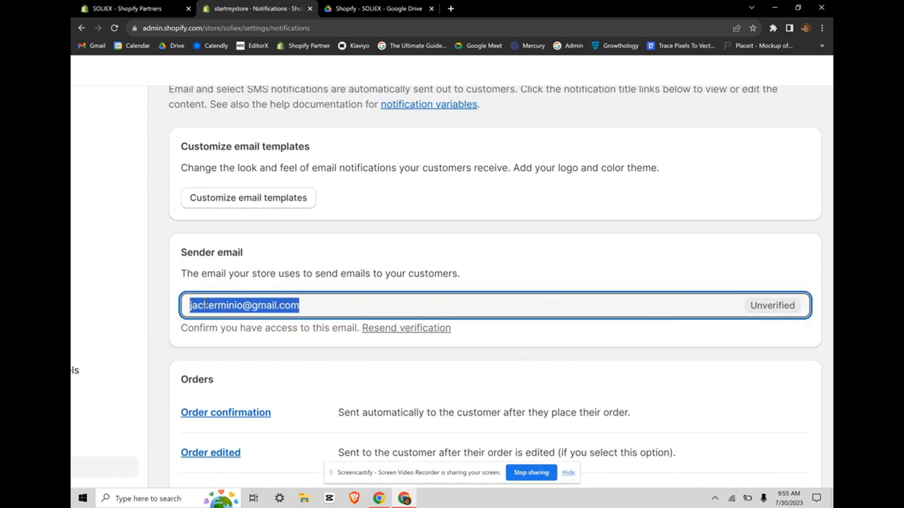
pyautogui.moveTo(310, 303); pyautogui.dragTo(273, 306)
pyautogui.click(334, 296)
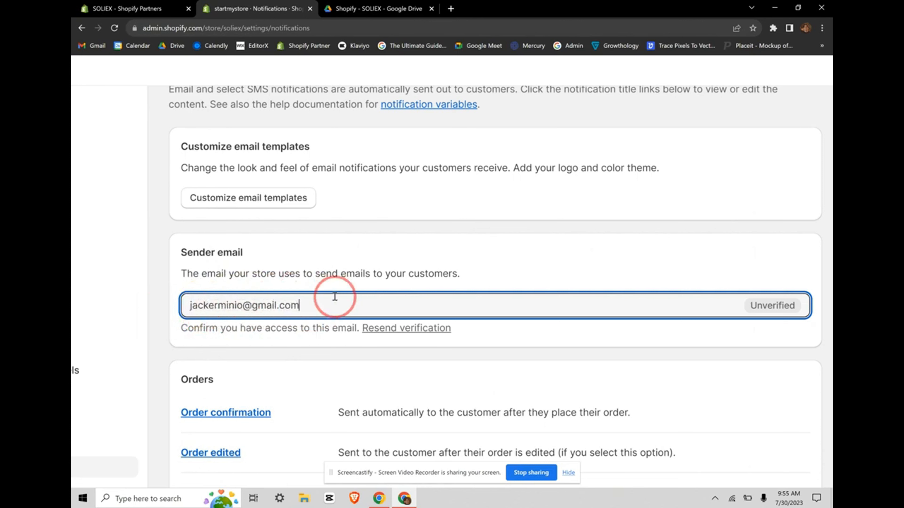
pyautogui.hotkey('ctrl', 'a')
pyautogui.write('in')
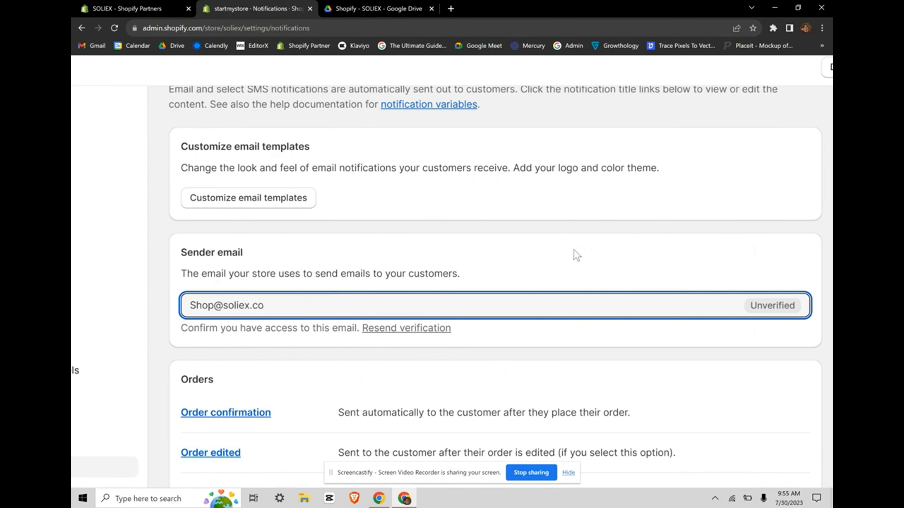
pyautogui.click(586, 251)
pyautogui.scroll(-3, 362, 320)
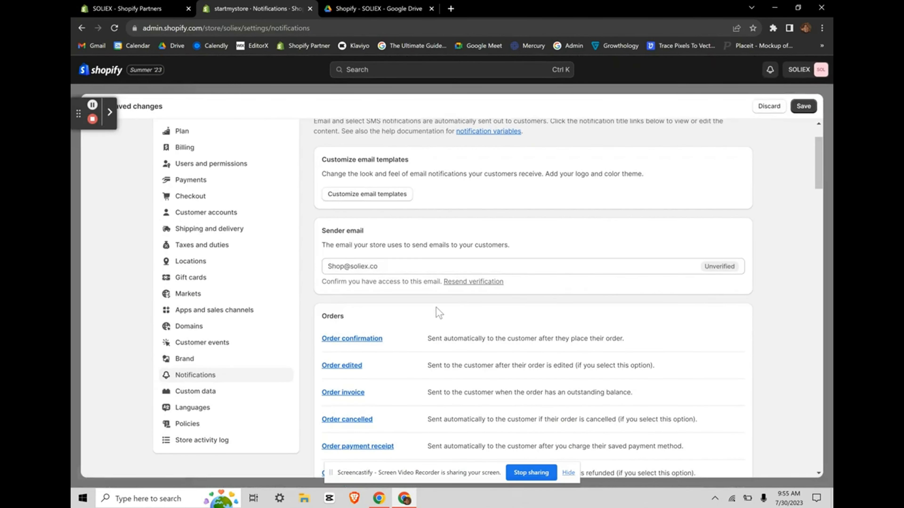
pyautogui.scroll(3, 384, 266)
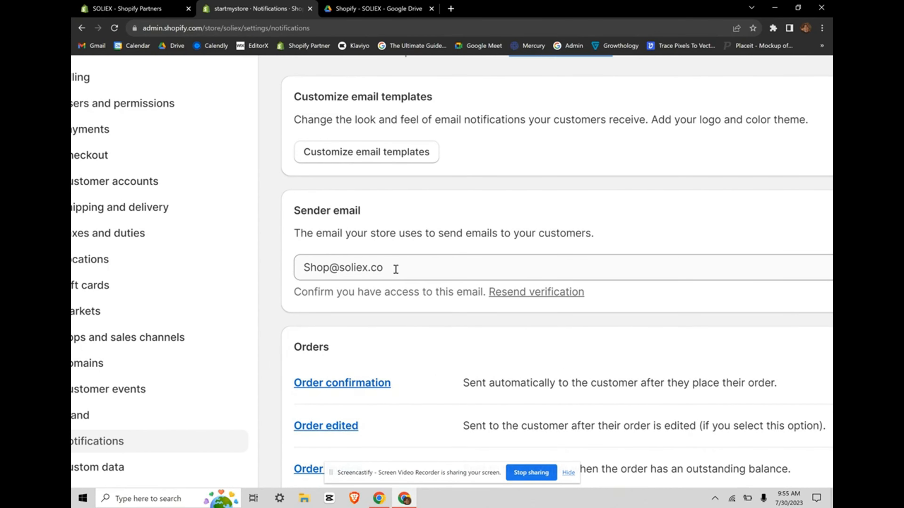
# Step: Delete the sender address so the field is empty and shows 'Enter a valid email address'
pyautogui.moveTo(395, 270); pyautogui.dragTo(283, 284)
pyautogui.click(424, 236)
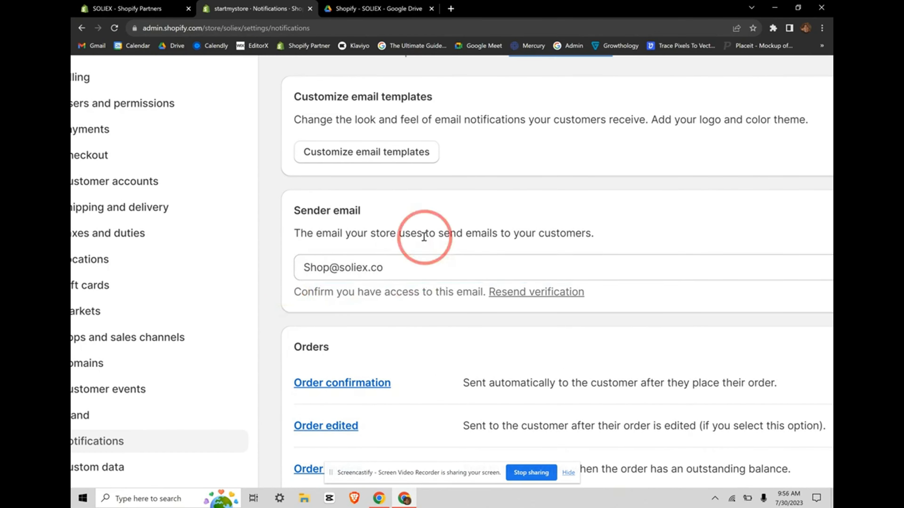
pyautogui.moveTo(331, 266); pyautogui.dragTo(296, 272)
pyautogui.click(386, 269)
pyautogui.press('BackSpace')
pyautogui.click(449, 228)
pyautogui.scroll(-5, 468, 353)
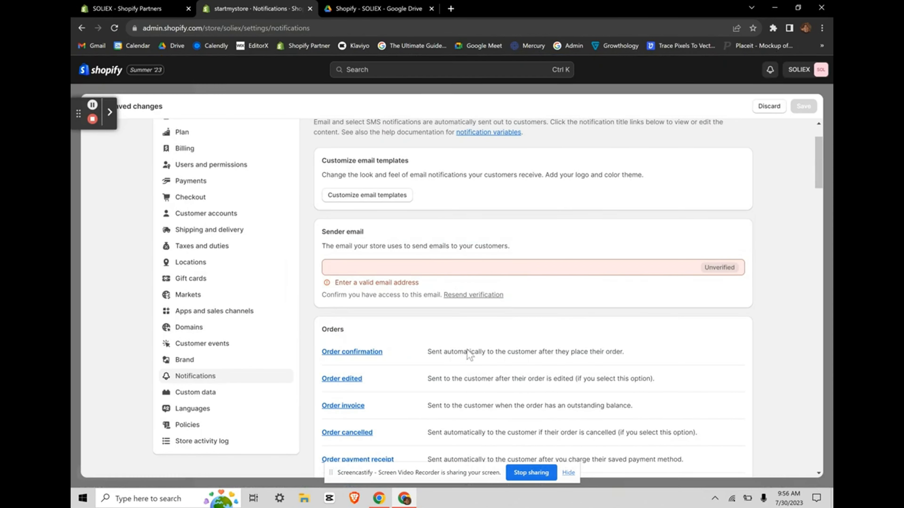
pyautogui.scroll(-2, 472, 361)
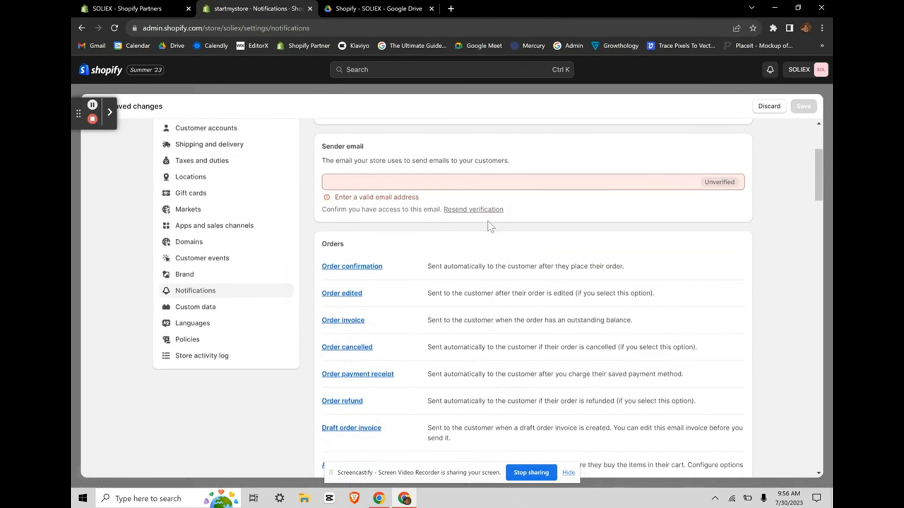
pyautogui.scroll(-4, 475, 322)
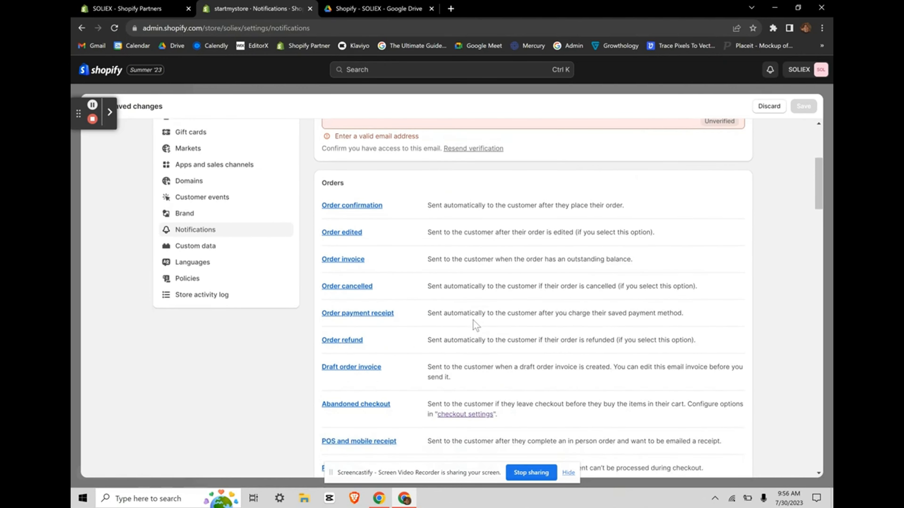
pyautogui.scroll(3, 475, 324)
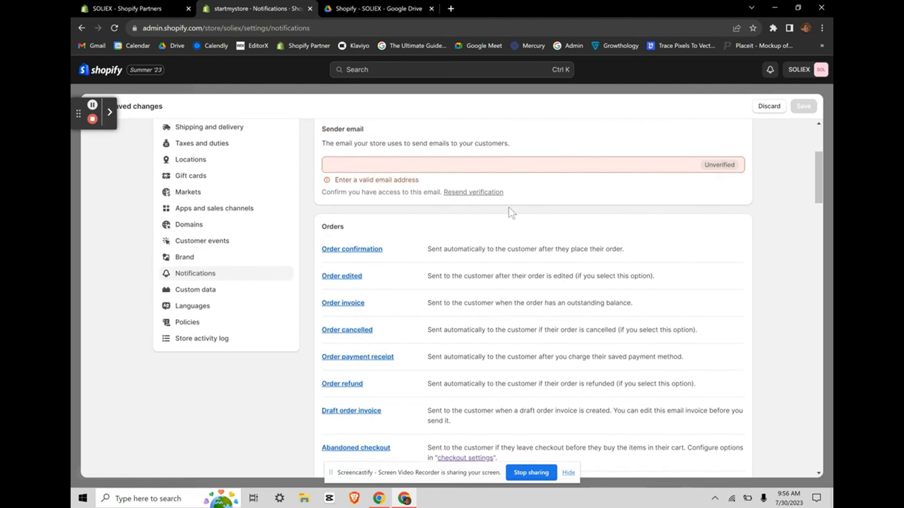
pyautogui.scroll(-18, 455, 263)
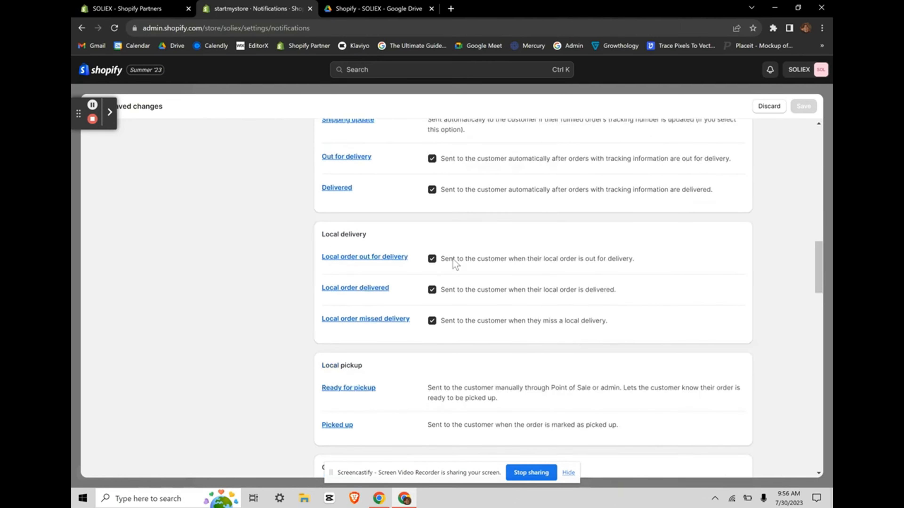
pyautogui.scroll(2, 453, 264)
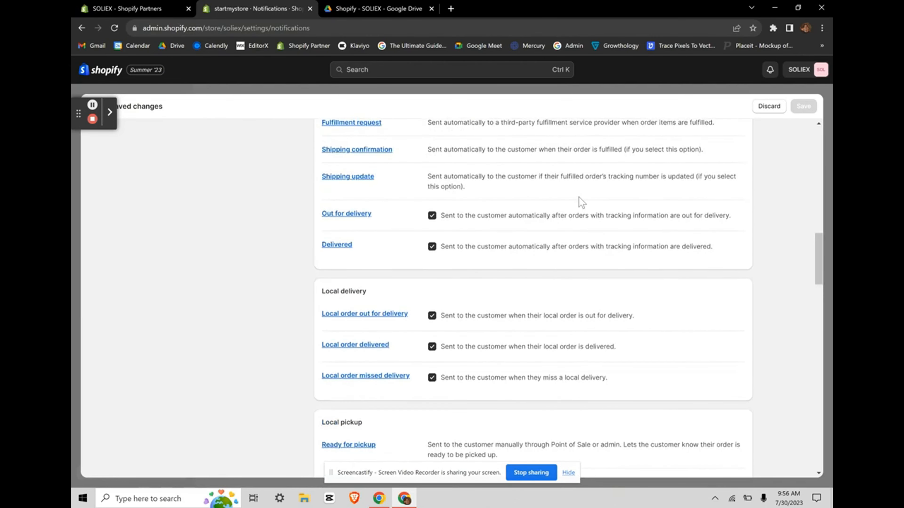
pyautogui.hotkey('ctrl', '+')
pyautogui.hotkey('ctrl', '+')
pyautogui.click(349, 219)
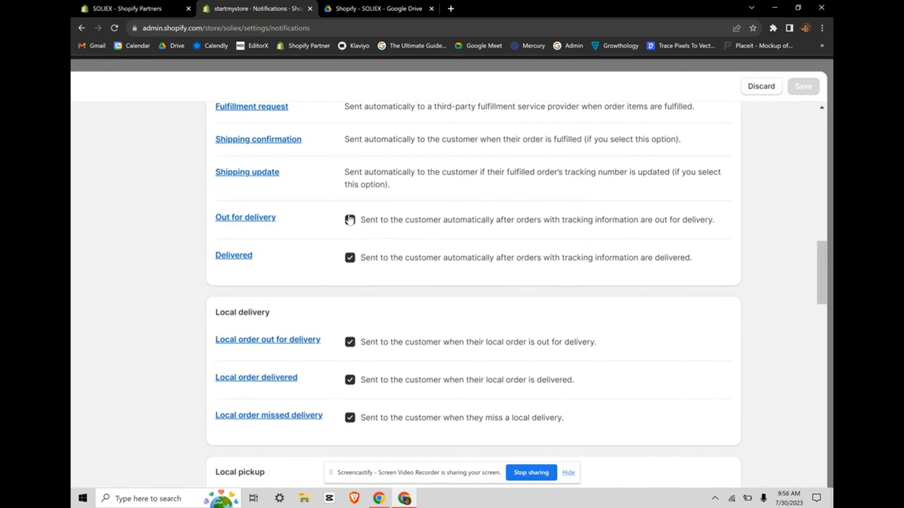
pyautogui.click(350, 220)
pyautogui.moveTo(383, 219); pyautogui.dragTo(564, 217)
pyautogui.click(387, 259)
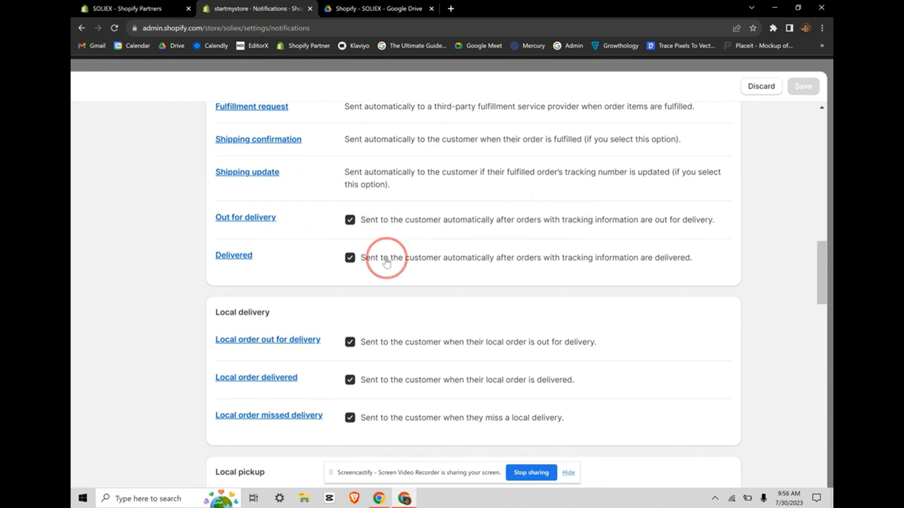
pyautogui.moveTo(387, 262); pyautogui.dragTo(510, 260)
pyautogui.scroll(-3, 510, 262)
pyautogui.click(498, 322)
pyautogui.scroll(-3, 494, 320)
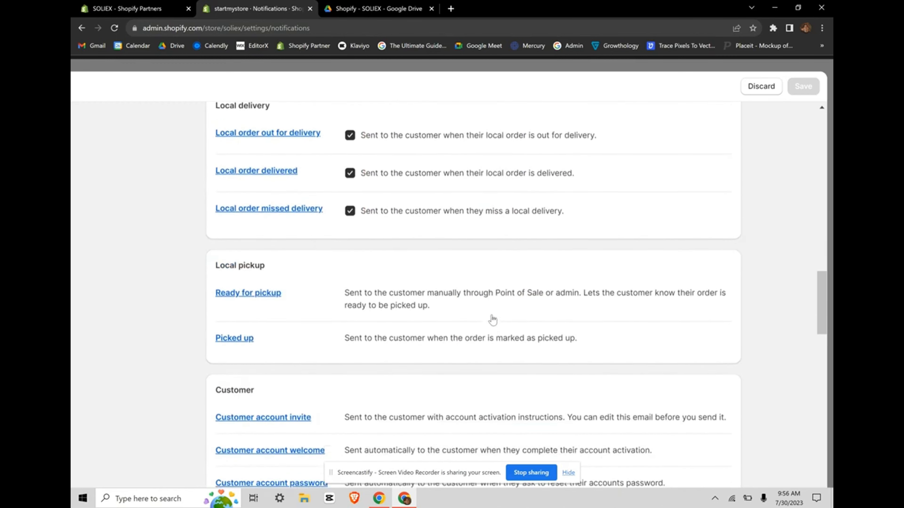
pyautogui.scroll(-2, 489, 317)
pyautogui.scroll(-8, 459, 287)
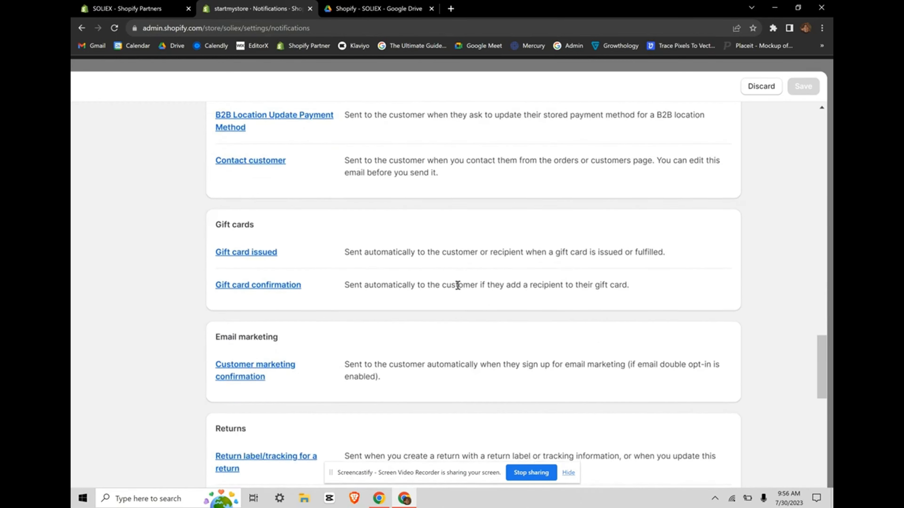
pyautogui.scroll(-15, 457, 286)
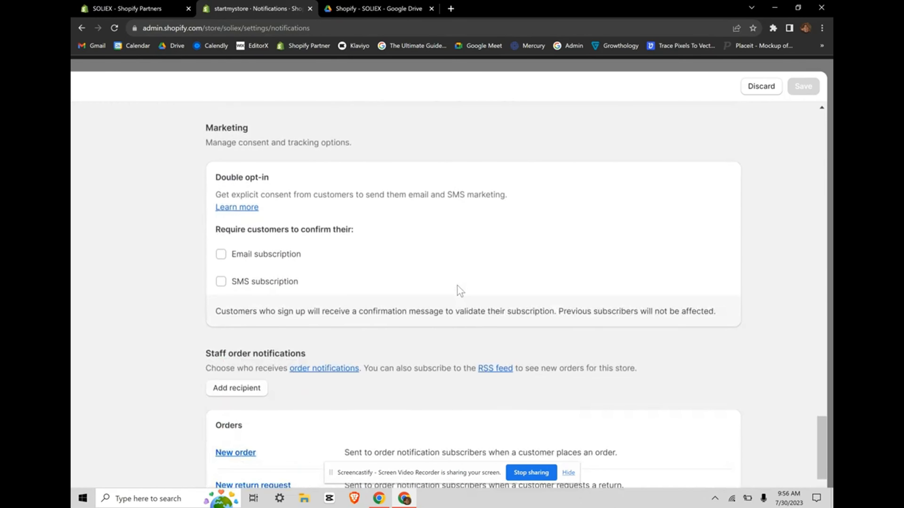
pyautogui.scroll(2, 459, 290)
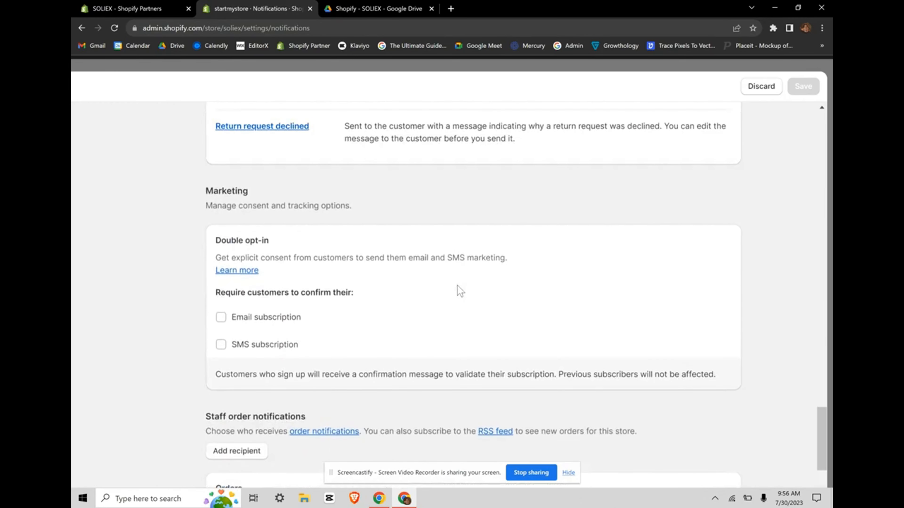
pyautogui.click(249, 318)
pyautogui.click(220, 317)
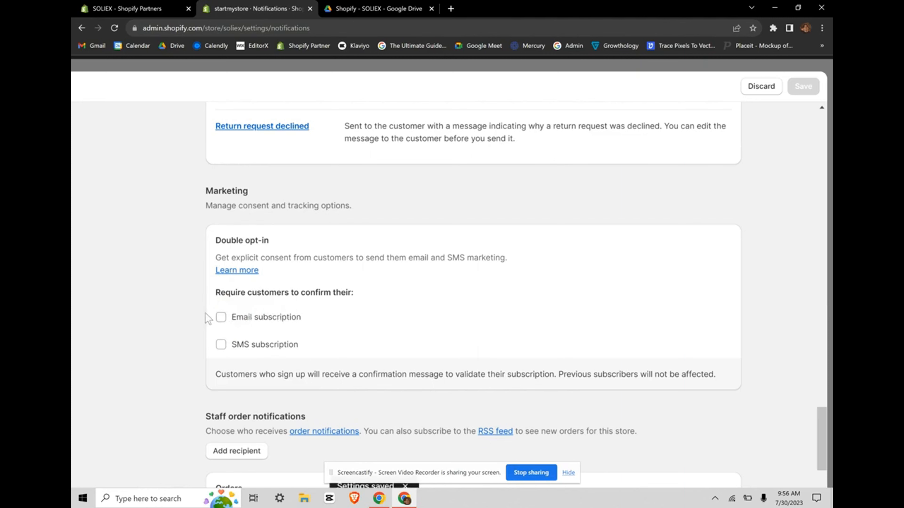
pyautogui.click(221, 316)
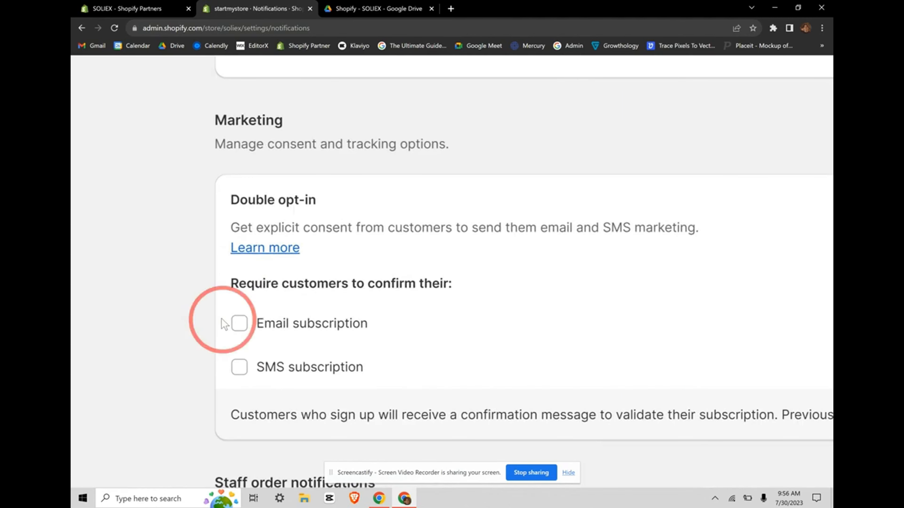
pyautogui.click(261, 367)
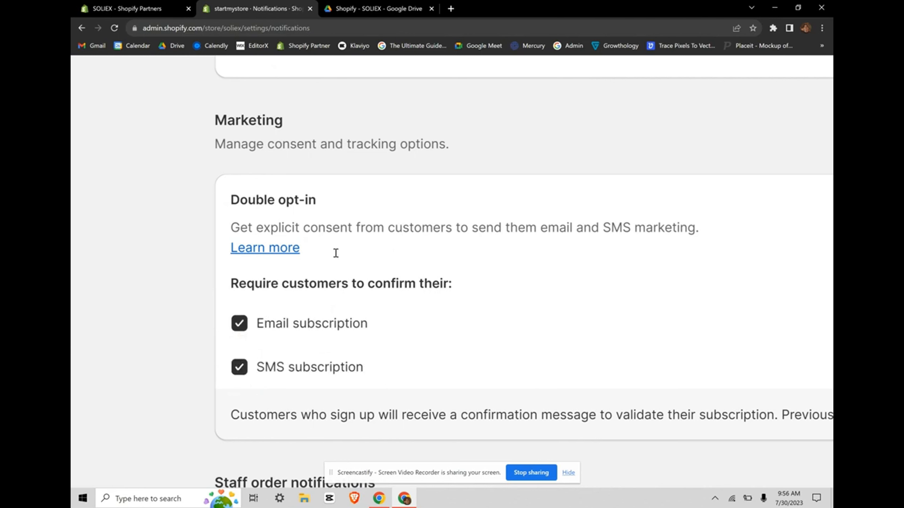
pyautogui.click(245, 319)
pyautogui.click(241, 369)
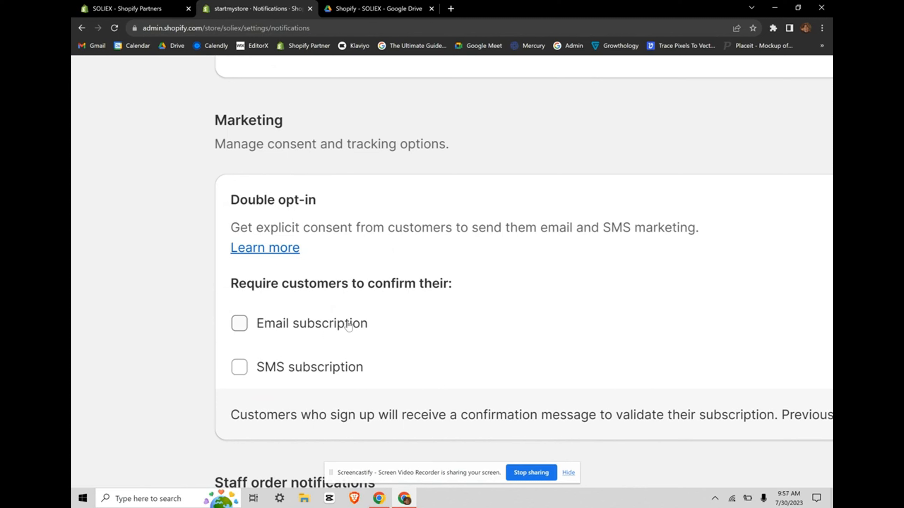
pyautogui.scroll(-1, 349, 325)
pyautogui.hscroll(1, 347, 325)
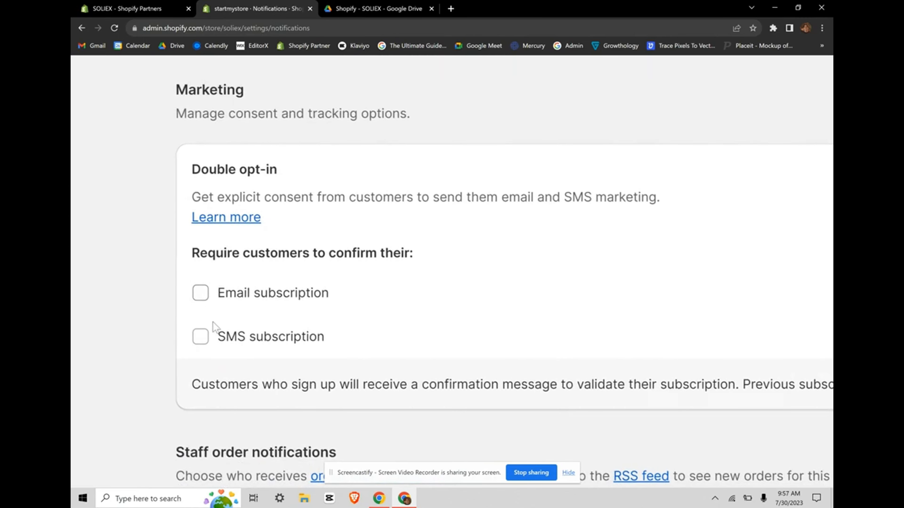
pyautogui.scroll(-4, 282, 336)
pyautogui.scroll(-9, 444, 379)
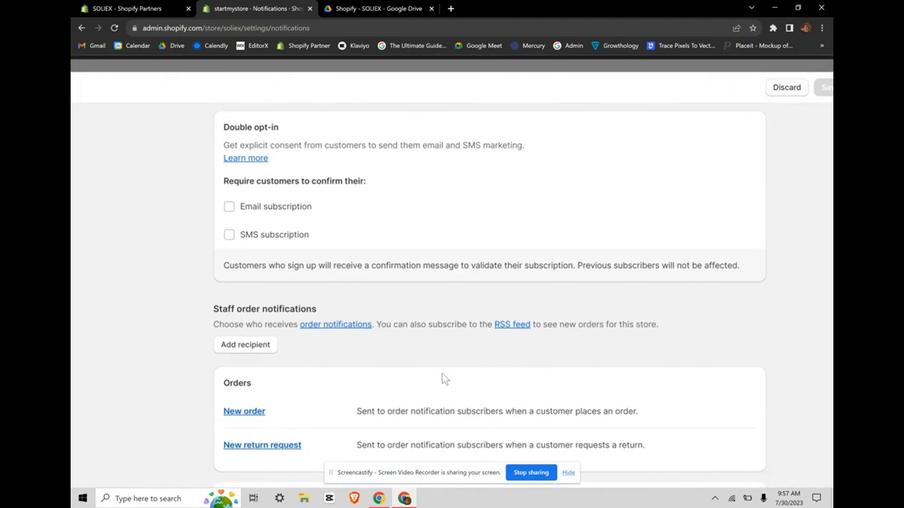
pyautogui.scroll(-2, 443, 374)
pyautogui.scroll(-2, 543, 251)
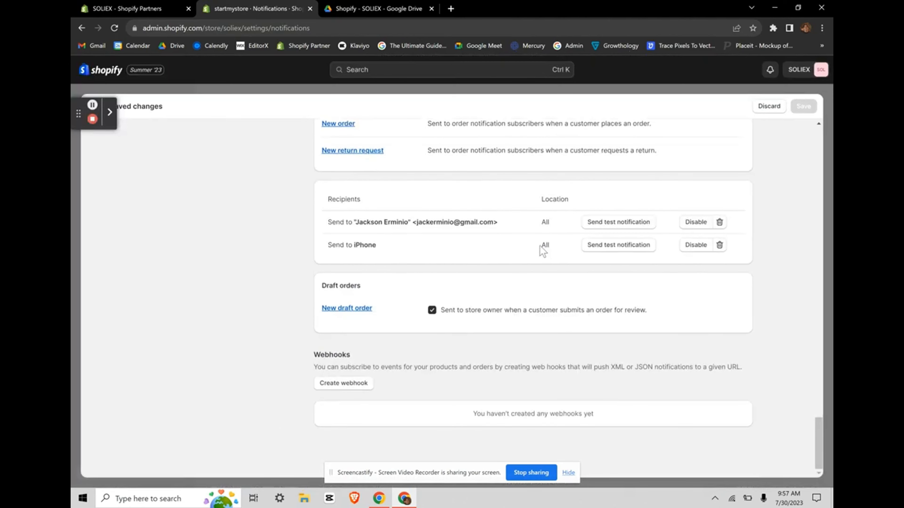
pyautogui.scroll(1, 543, 250)
pyautogui.moveTo(318, 262); pyautogui.dragTo(485, 301)
pyautogui.click(485, 300)
pyautogui.scroll(4, 560, 246)
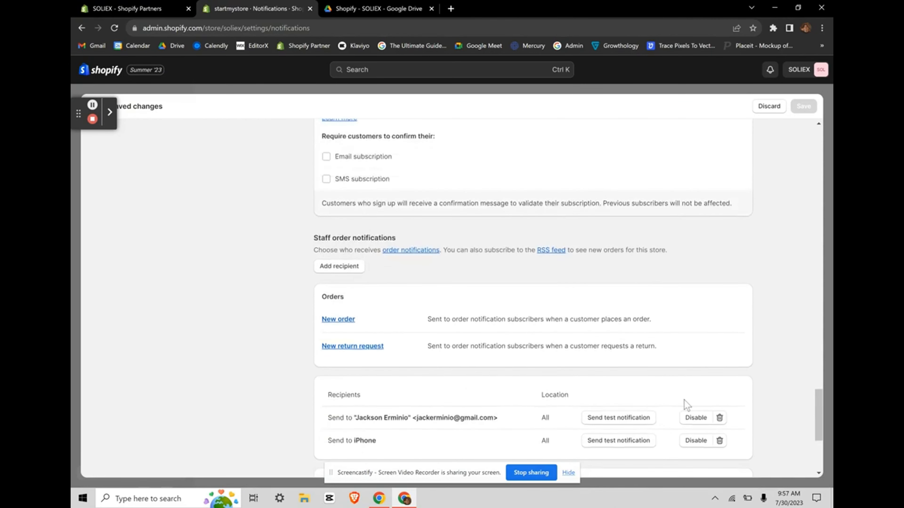
pyautogui.scroll(15, 590, 360)
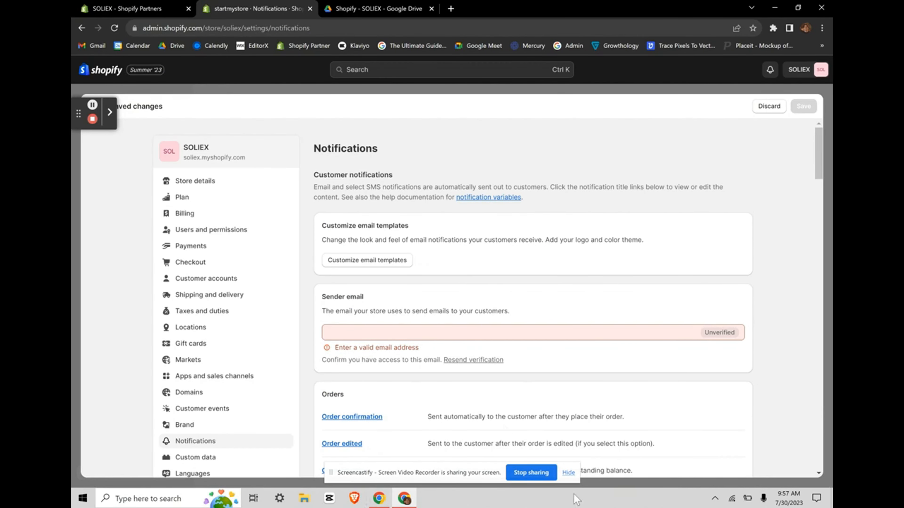
# Step: Go to Klaviyo's Audience > Lists & segments page
pyautogui.click(92, 119)
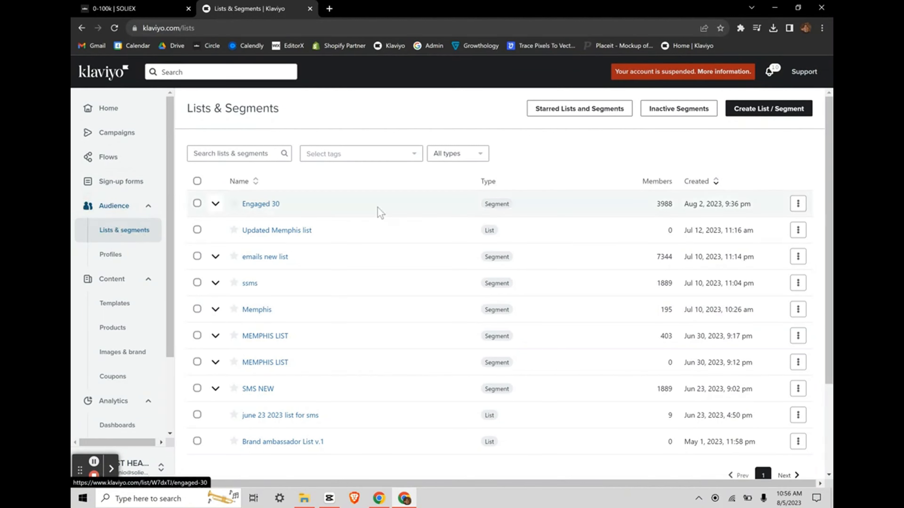
# Step: Create a new Klaviyo list named 'test list' from Create List / Segment
pyautogui.click(776, 116)
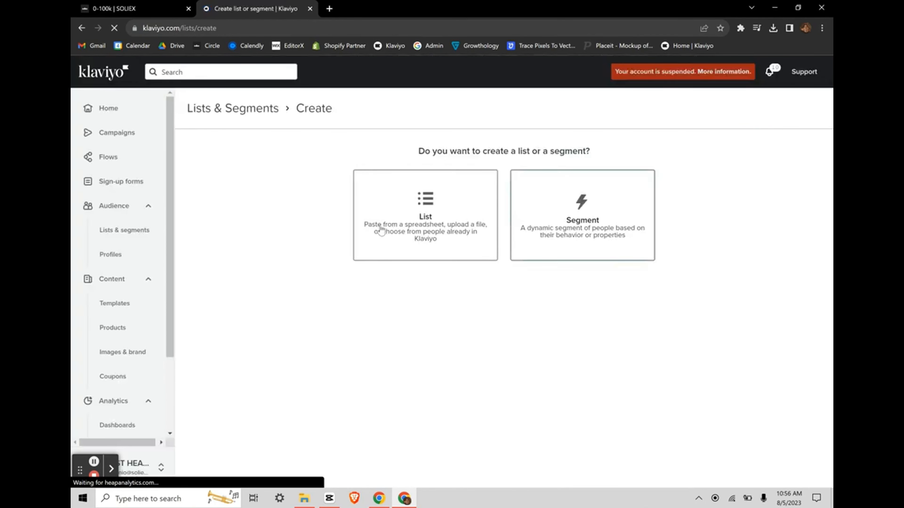
pyautogui.click(395, 234)
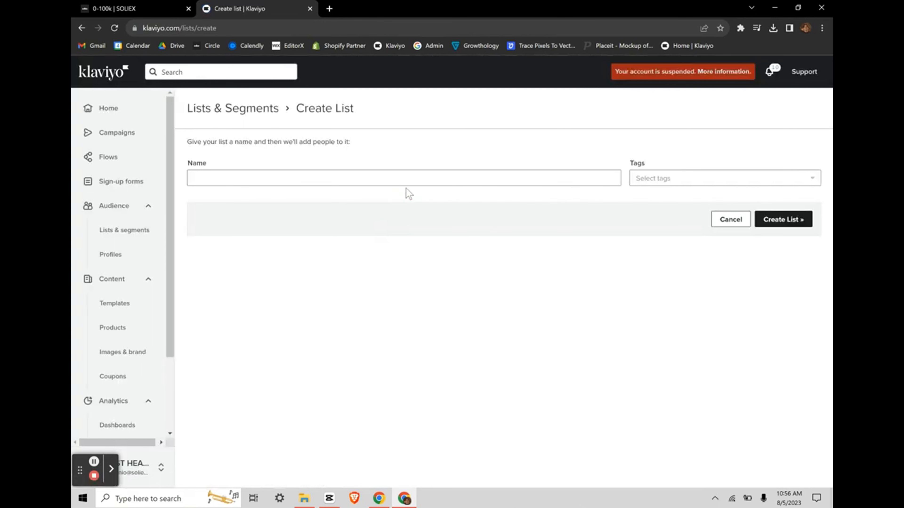
pyautogui.click(423, 177)
pyautogui.write('test list')
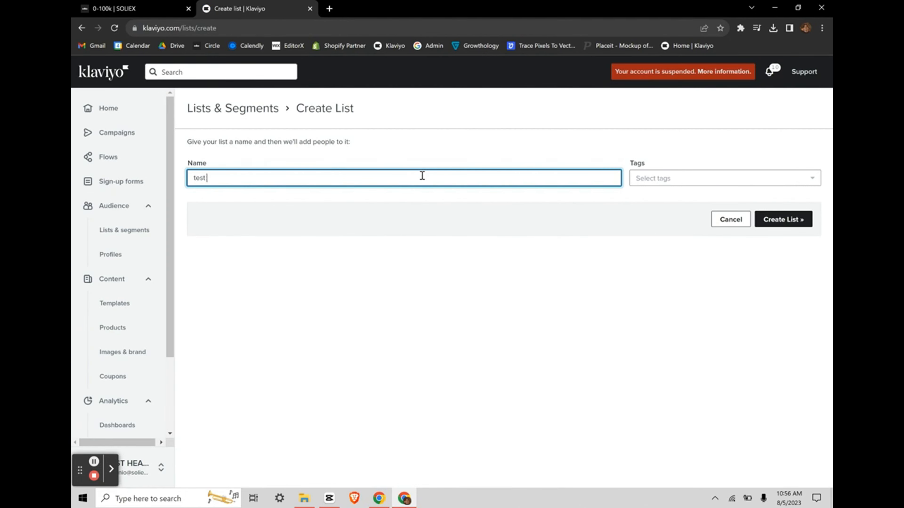
pyautogui.click(435, 271)
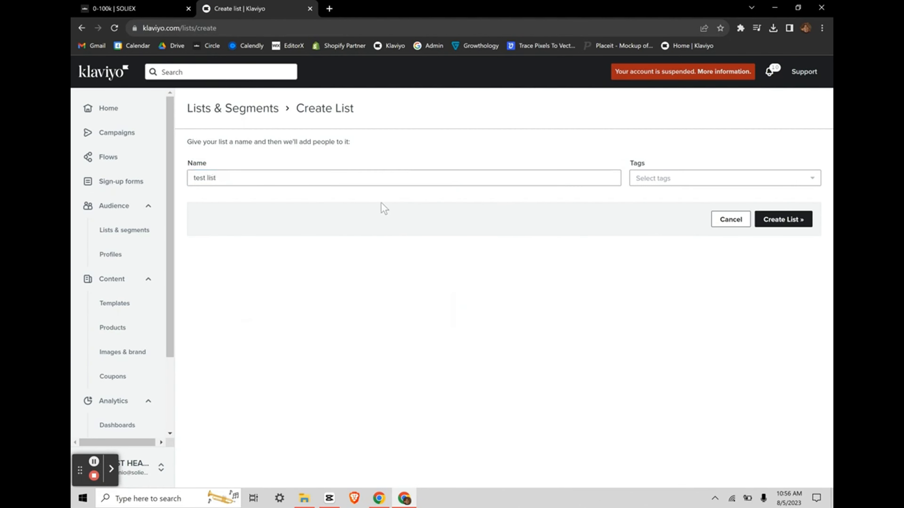
pyautogui.click(773, 224)
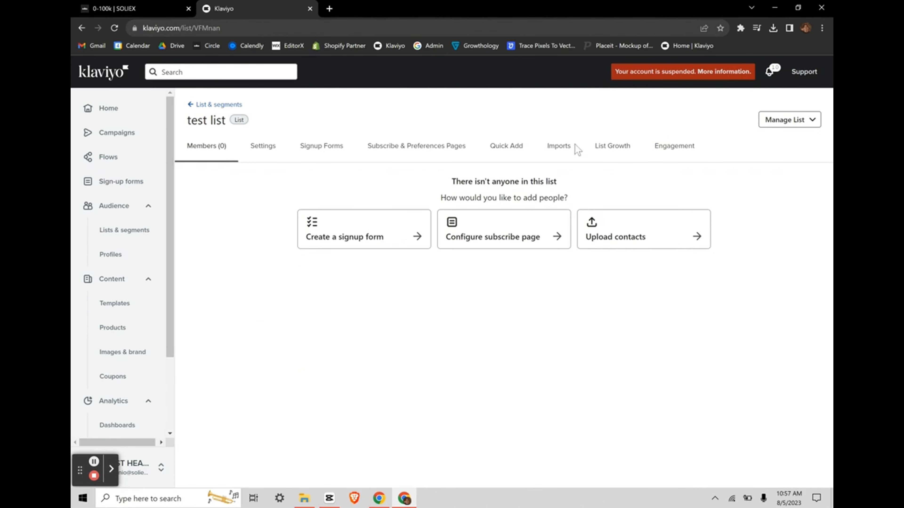
# Step: Look through the test list's Settings, Signup Forms and members views
pyautogui.click(282, 150)
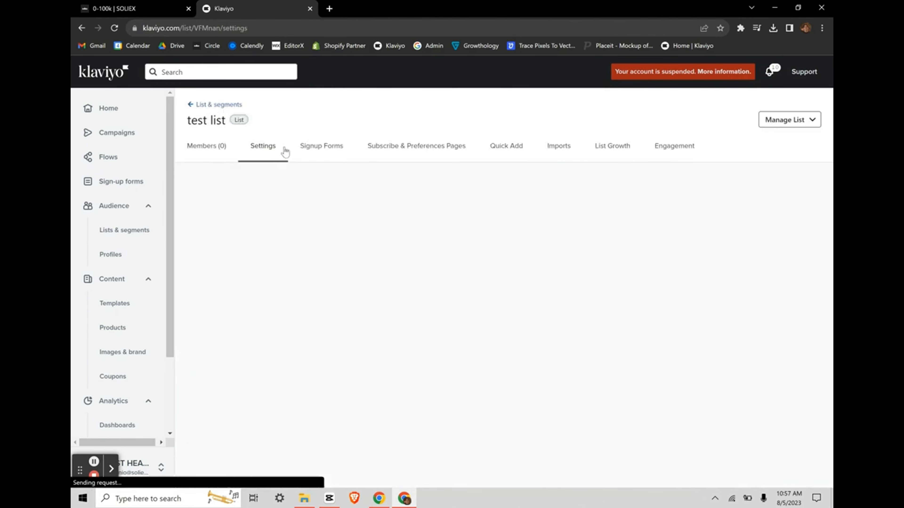
pyautogui.click(307, 149)
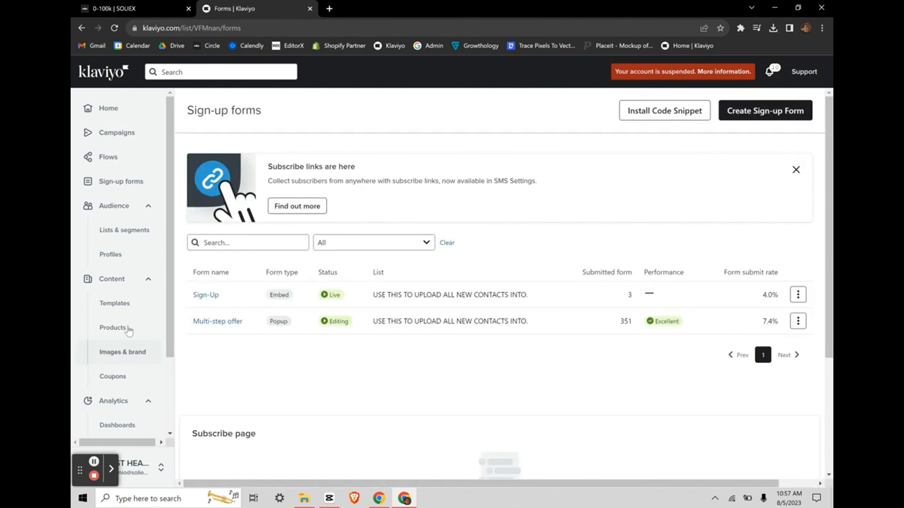
pyautogui.click(115, 229)
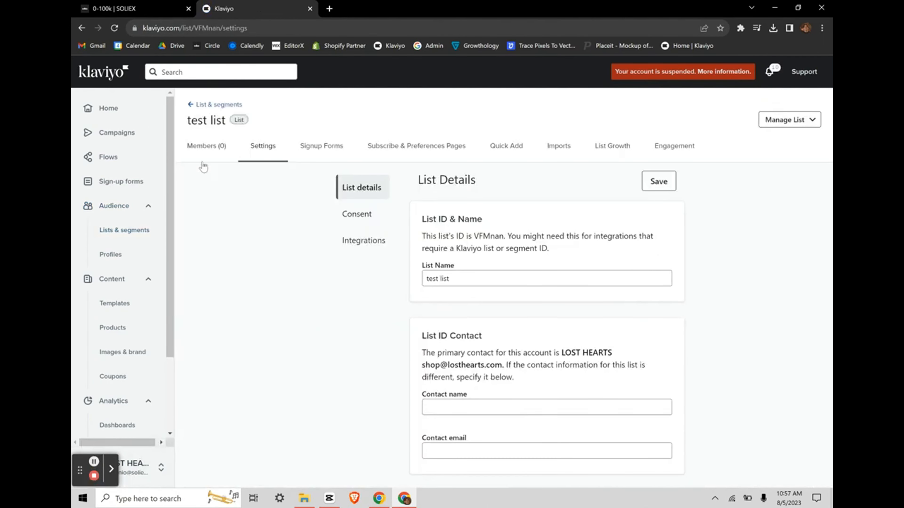
pyautogui.click(200, 148)
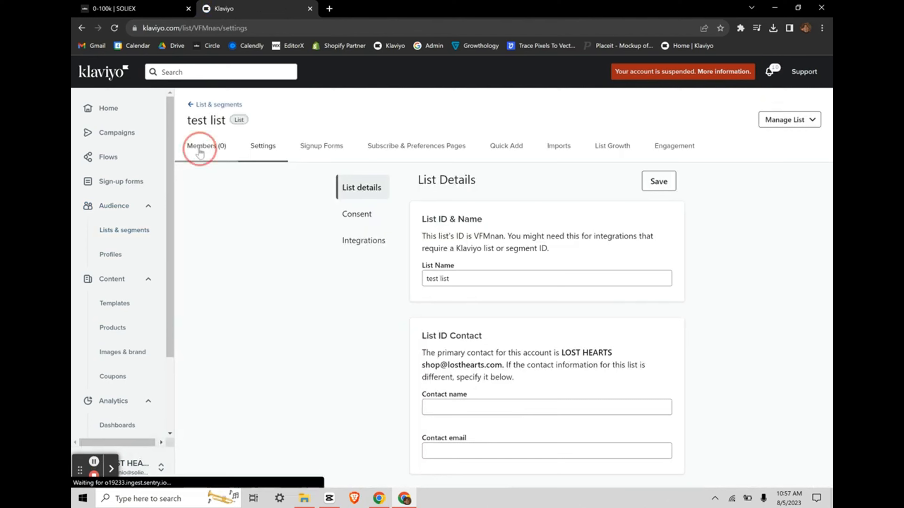
# Step: Set the test list's consent to Single opt-in and return to Lists & segments
pyautogui.click(245, 146)
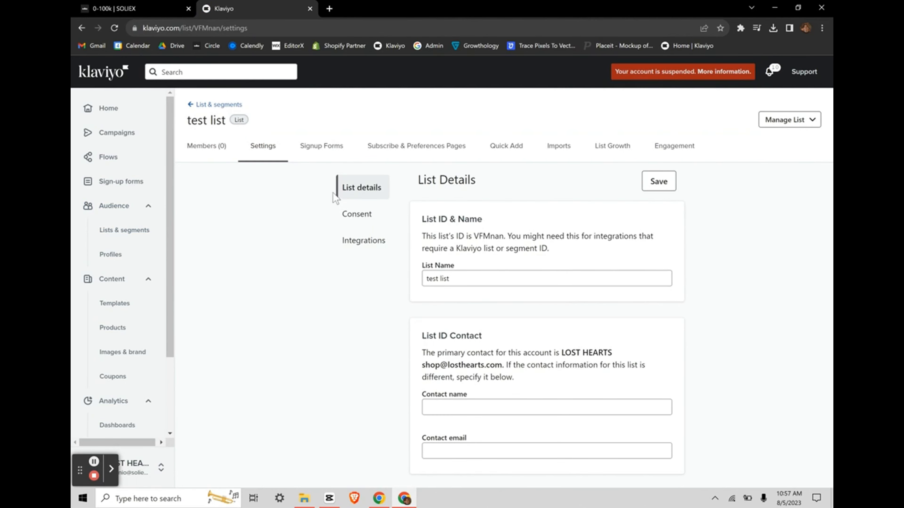
pyautogui.click(360, 215)
pyautogui.scroll(-1, 490, 322)
pyautogui.scroll(-2, 491, 322)
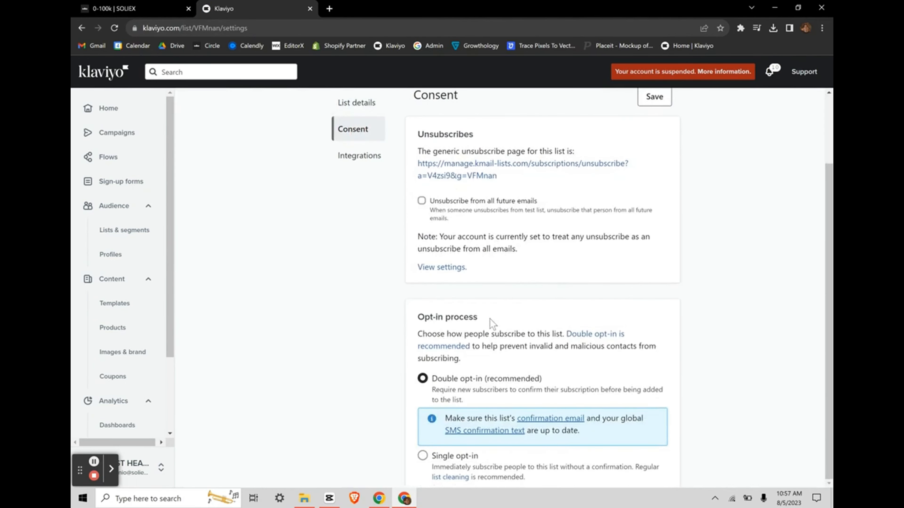
pyautogui.click(423, 455)
pyautogui.scroll(3, 630, 257)
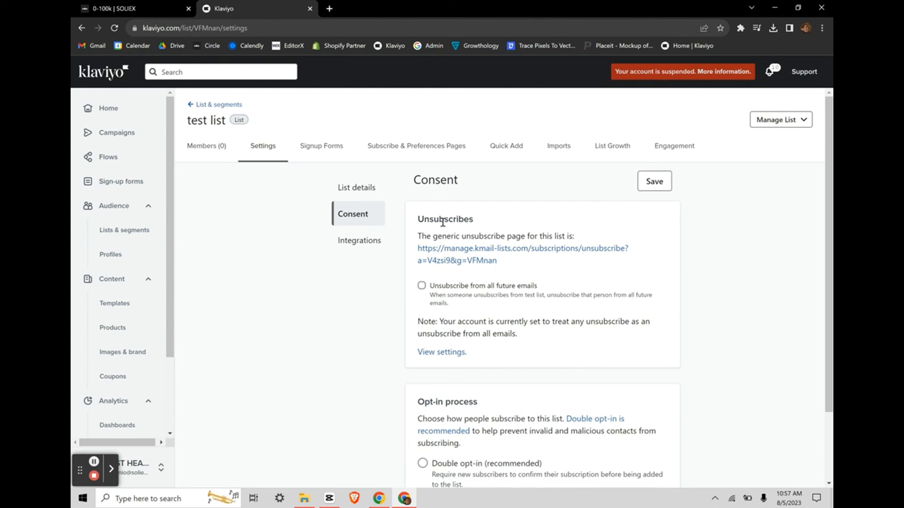
pyautogui.click(191, 109)
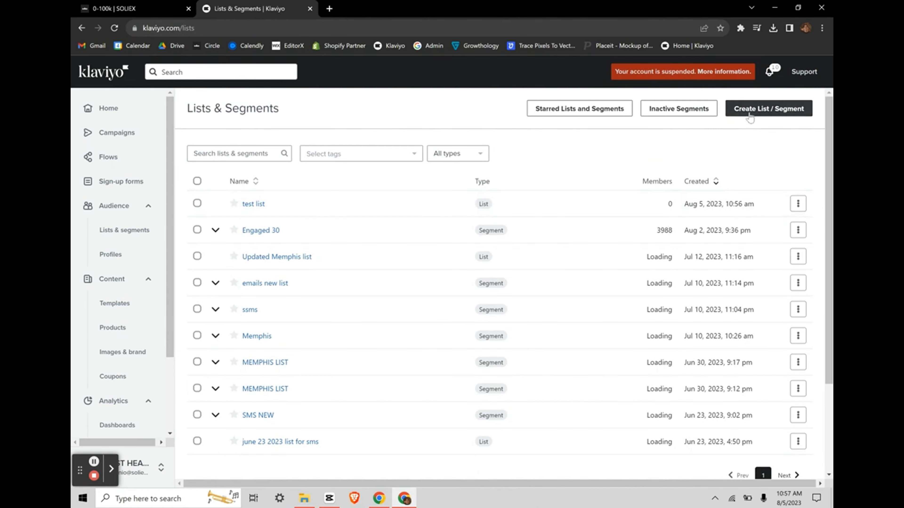
# Step: Start creating a new segment and browse its condition types
pyautogui.click(746, 110)
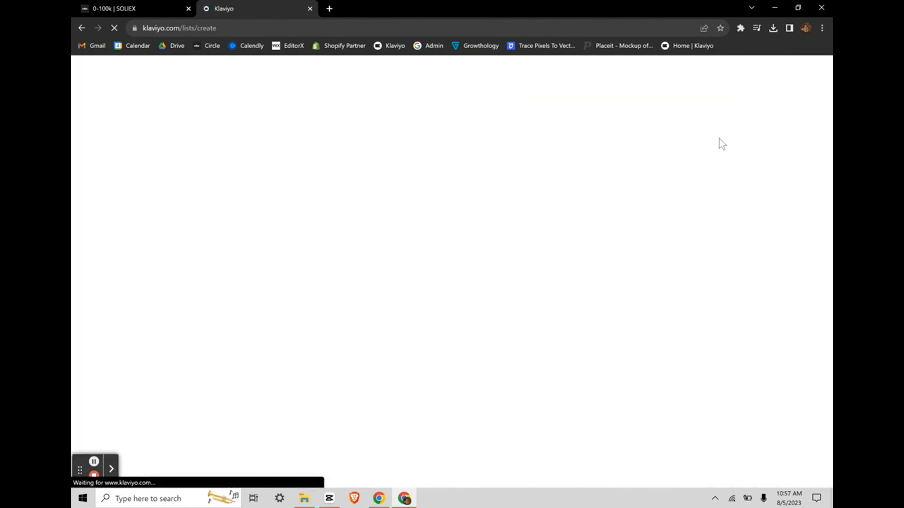
pyautogui.click(579, 215)
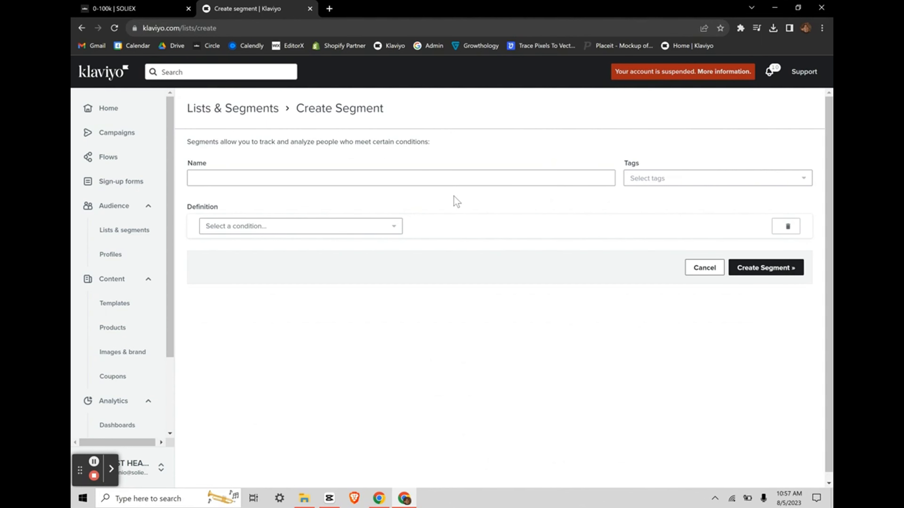
pyautogui.click(376, 225)
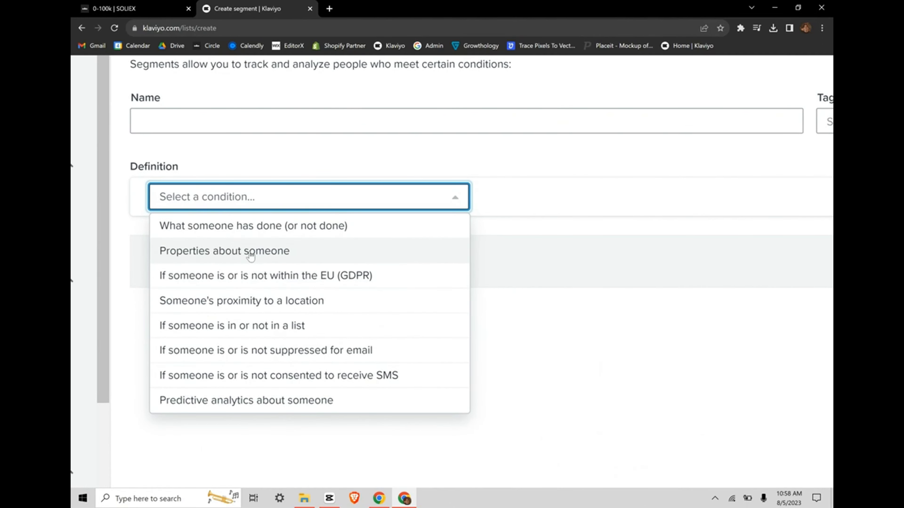
pyautogui.scroll(-1, 276, 285)
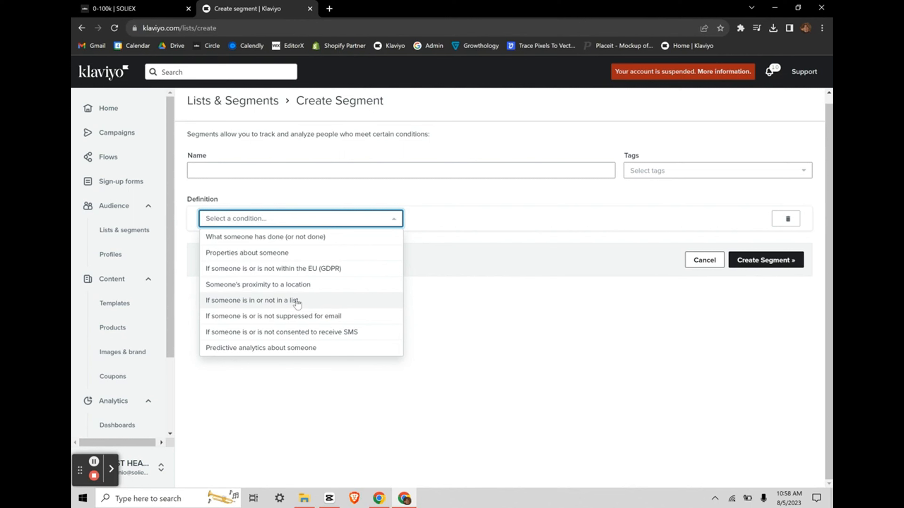
pyautogui.click(629, 287)
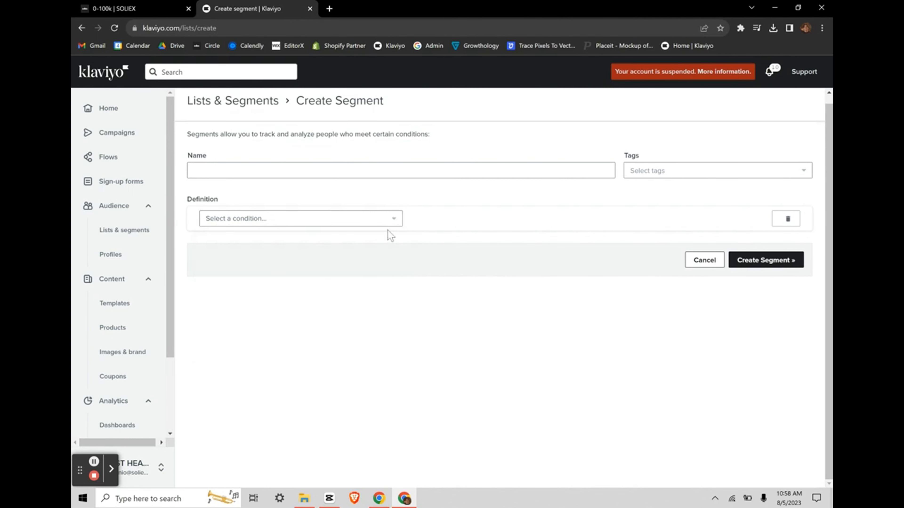
# Step: Make the first condition Shopify Placed Order at least once over all time, adding an AND row
pyautogui.click(393, 219)
pyautogui.click(276, 243)
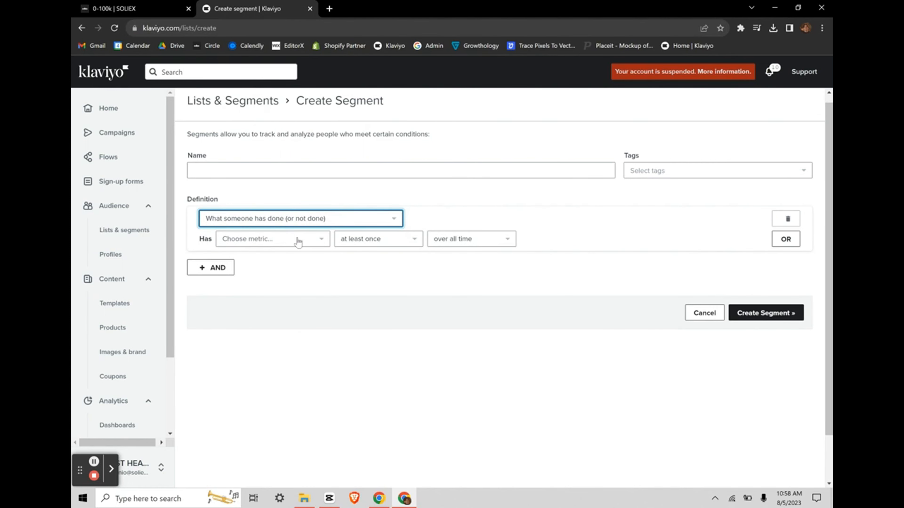
pyautogui.click(306, 239)
pyautogui.write('placed')
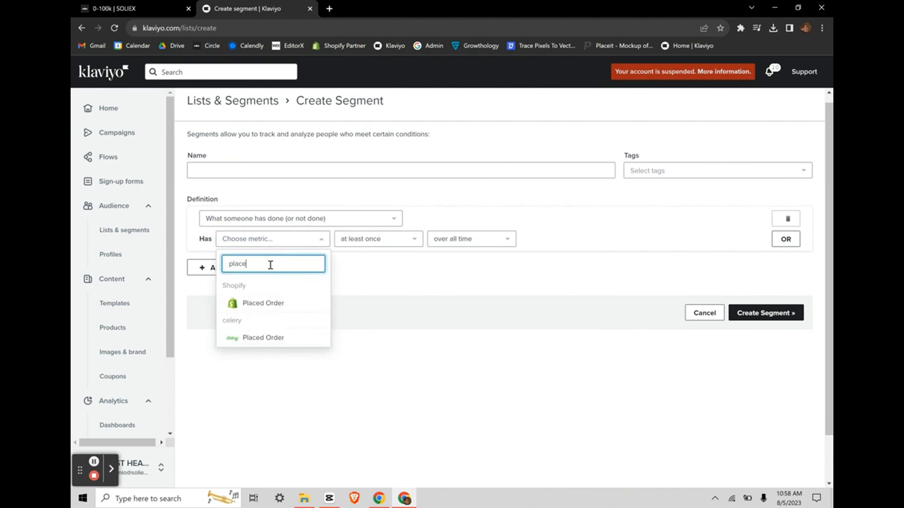
pyautogui.click(262, 302)
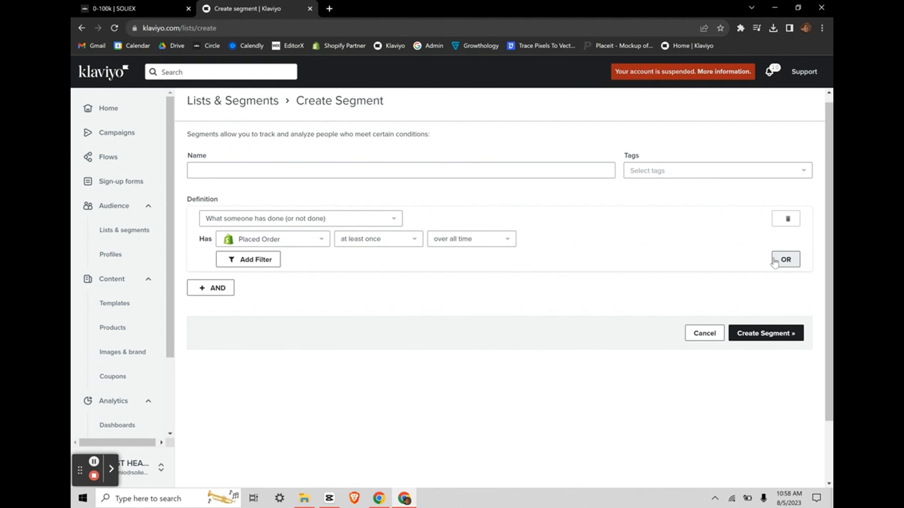
pyautogui.click(202, 289)
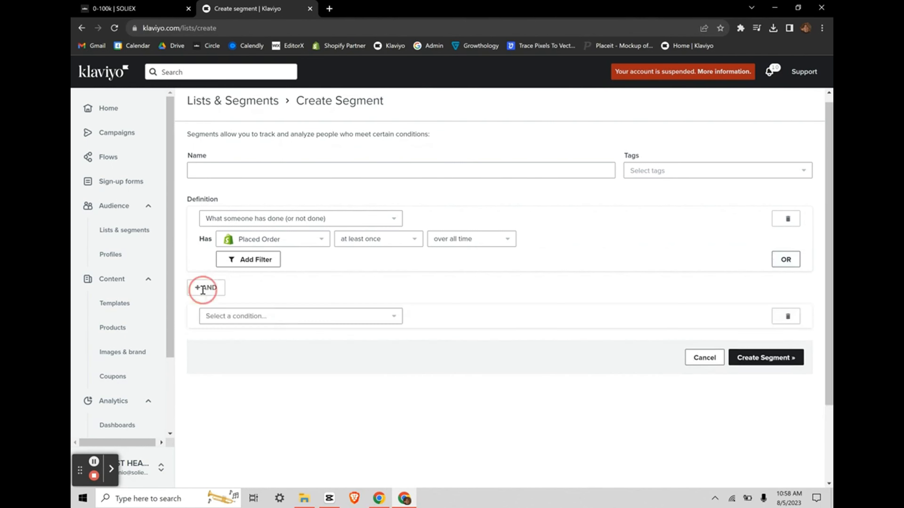
# Step: Base the second condition on what someone has done, using Shopify Placed Order
pyautogui.click(232, 315)
pyautogui.click(259, 330)
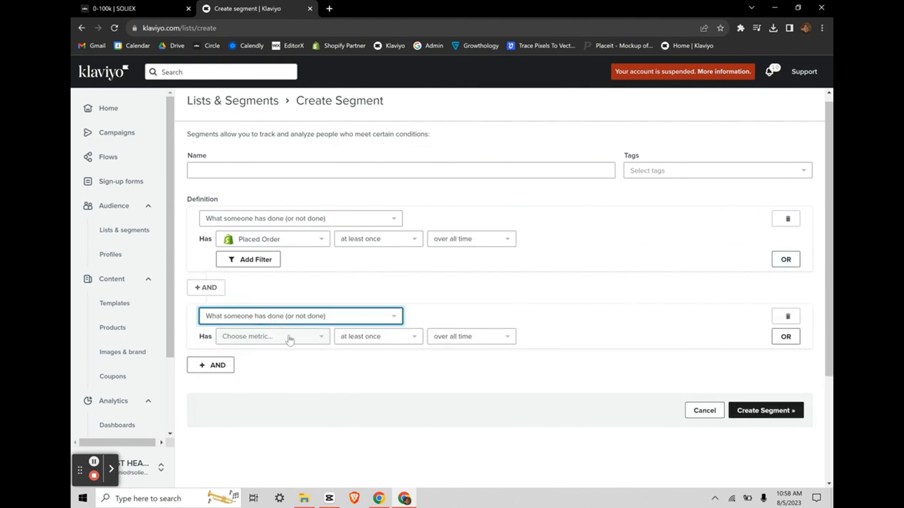
pyautogui.click(274, 338)
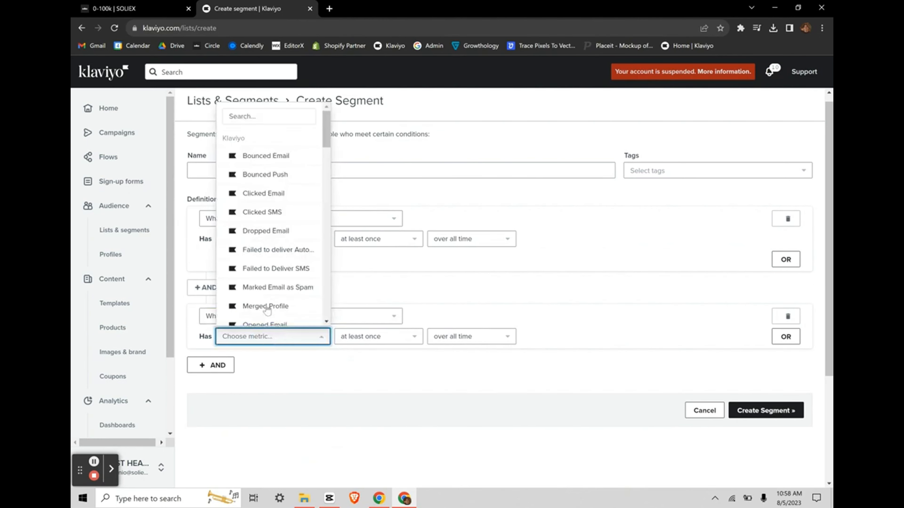
pyautogui.click(260, 117)
pyautogui.write('placed')
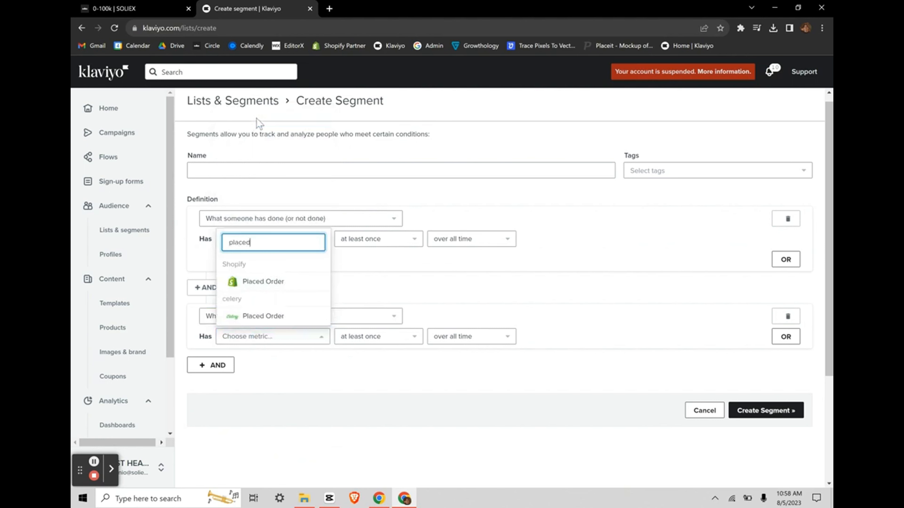
pyautogui.click(264, 281)
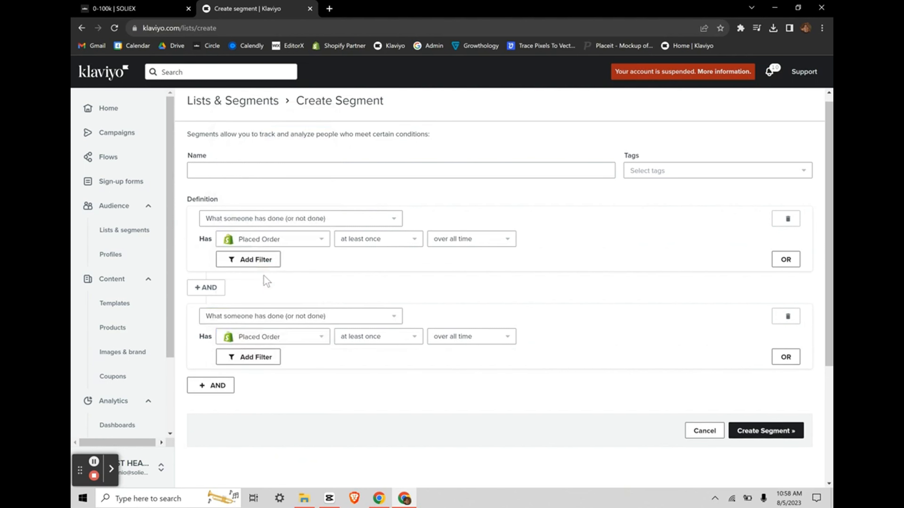
# Step: Set the second condition's frequency to zero times in the last 60 days
pyautogui.click(420, 339)
pyautogui.click(383, 373)
pyautogui.click(453, 336)
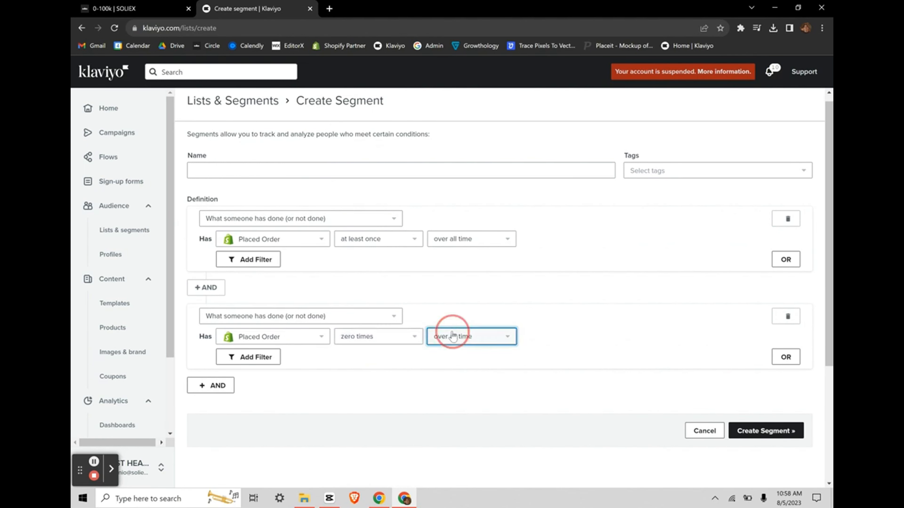
pyautogui.click(458, 371)
pyautogui.click(536, 334)
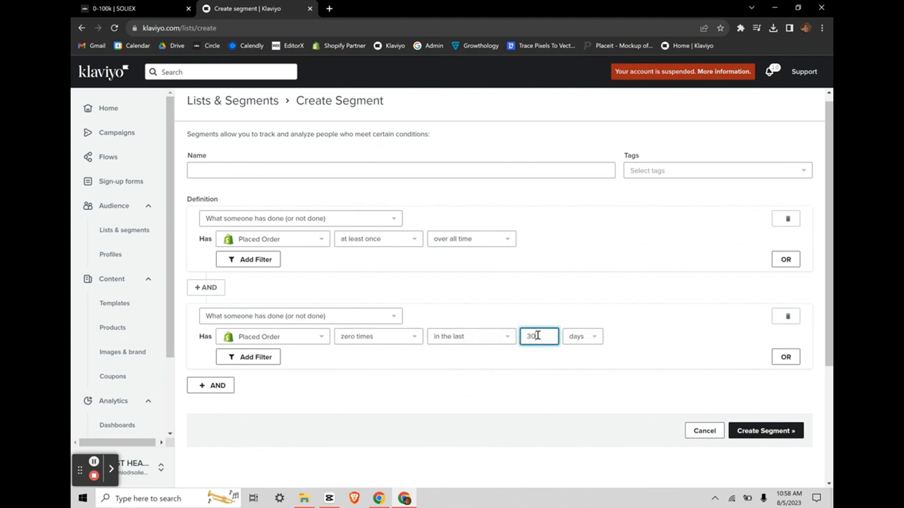
pyautogui.press('BackSpace')
pyautogui.press('BackSpace')
pyautogui.write('60')
pyautogui.click(480, 412)
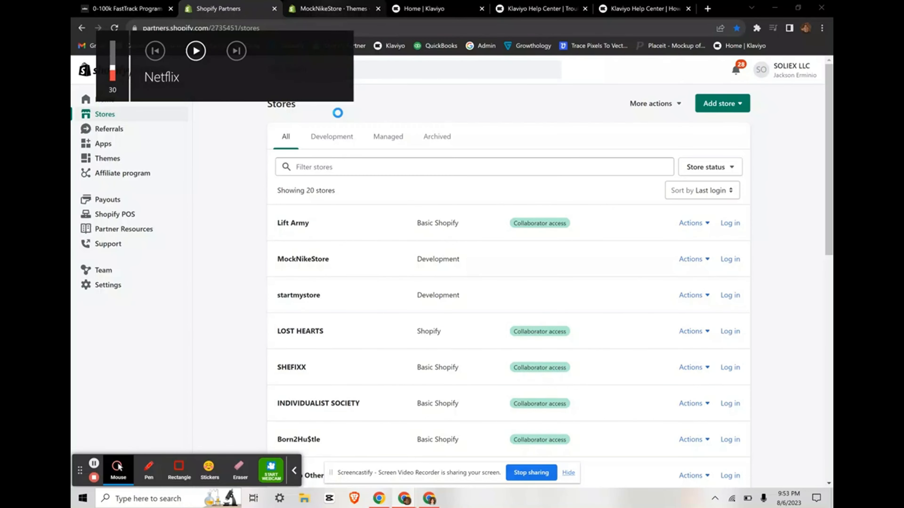
# Step: Switch between the MockNikeStore themes page, Klaviyo dashboard and Added to Cart help article
pyautogui.click(333, 9)
pyautogui.click(568, 474)
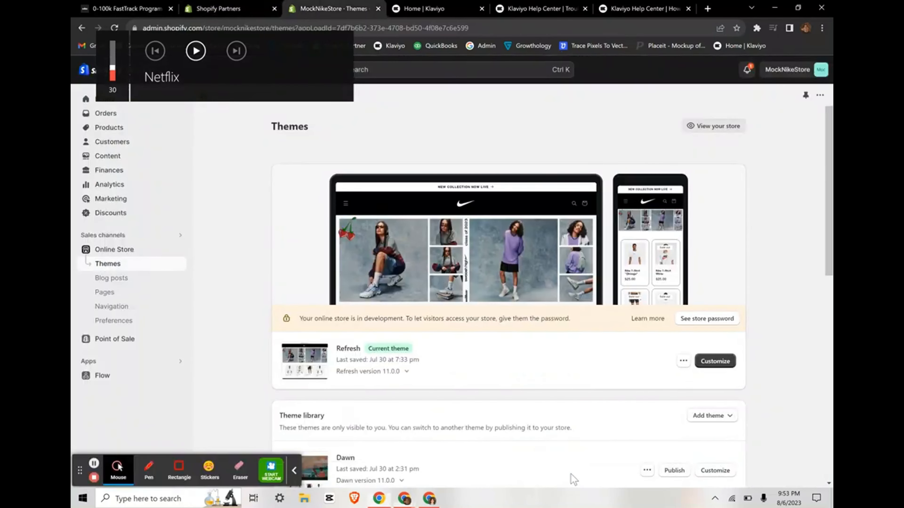
pyautogui.click(296, 462)
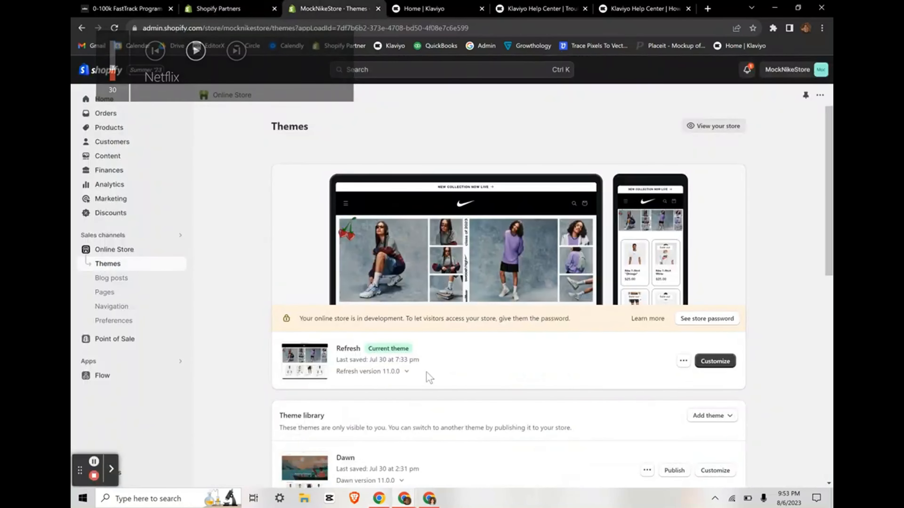
pyautogui.press('XF86AudioRaiseVolume')
pyautogui.press('XF86AudioRaiseVolume')
pyautogui.press('XF86AudioRaiseVolume')
pyautogui.press('XF86AudioRaiseVolume')
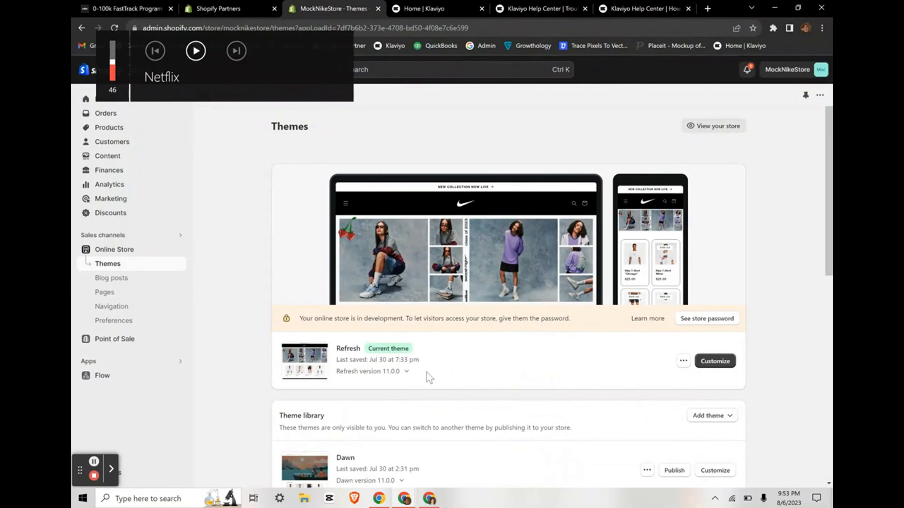
pyautogui.press('XF86AudioRaiseVolume')
pyautogui.press('XF86AudioRaiseVolume')
pyautogui.press('XF86AudioRaiseVolume')
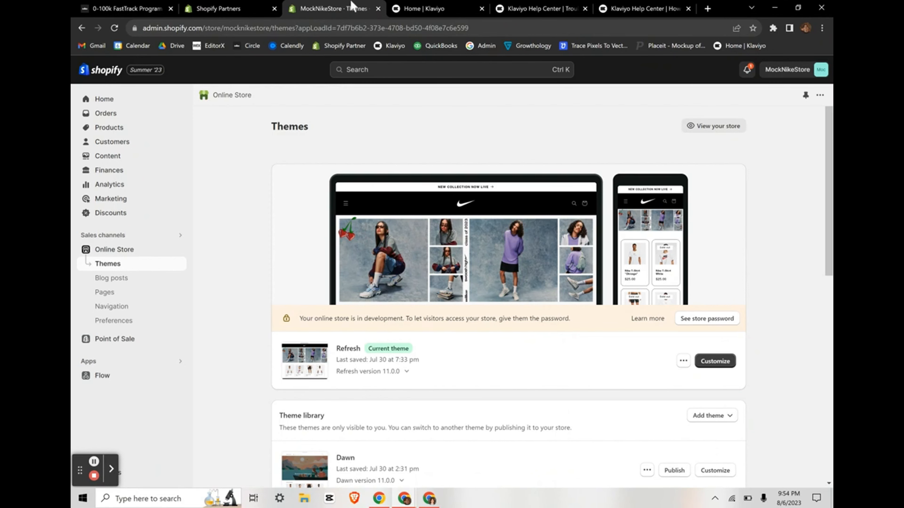
pyautogui.click(414, 9)
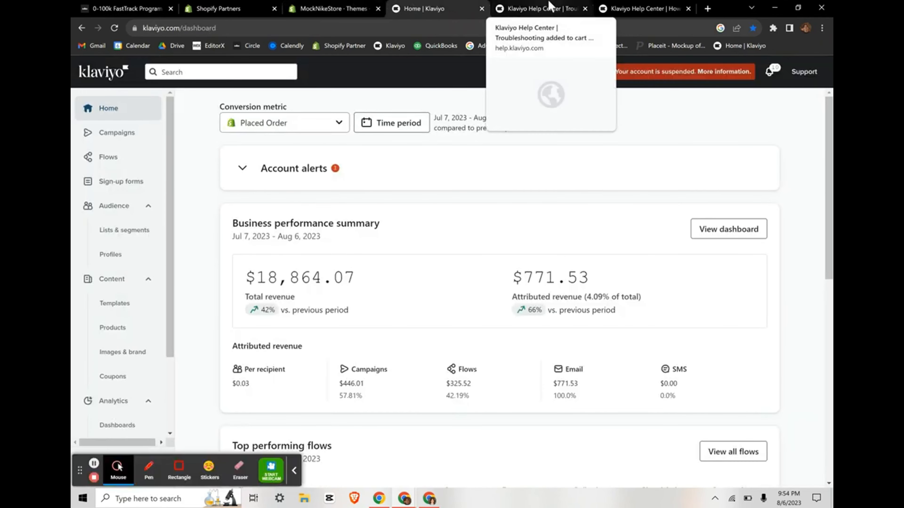
pyautogui.click(548, 3)
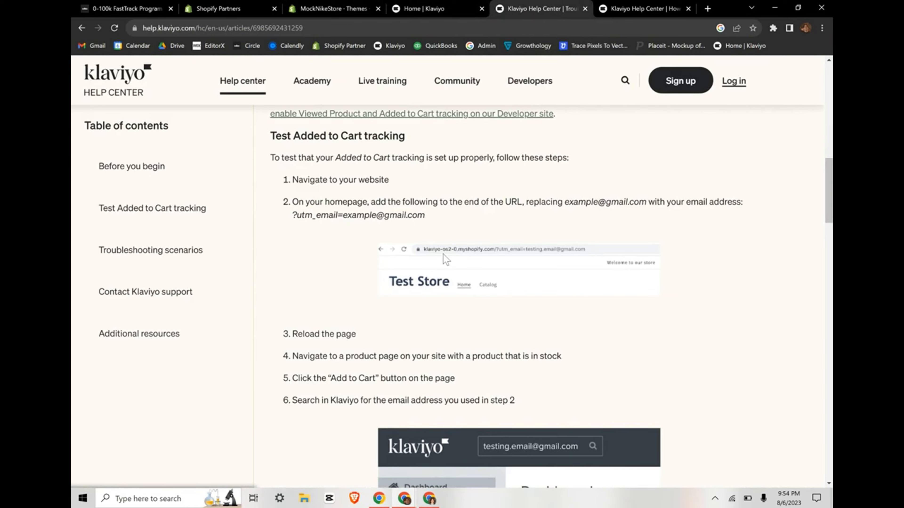
pyautogui.click(434, 2)
pyautogui.click(351, 3)
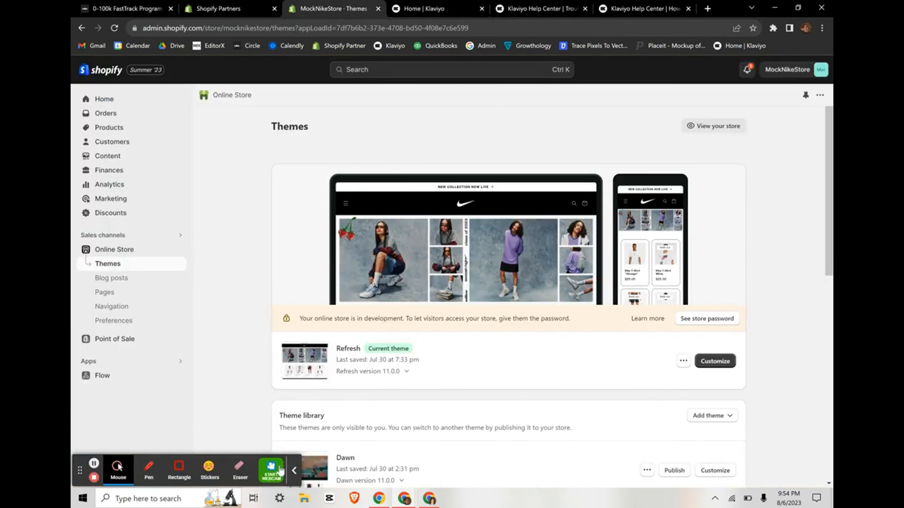
# Step: Bring up the options menu for the current Refresh theme
pyautogui.click(294, 472)
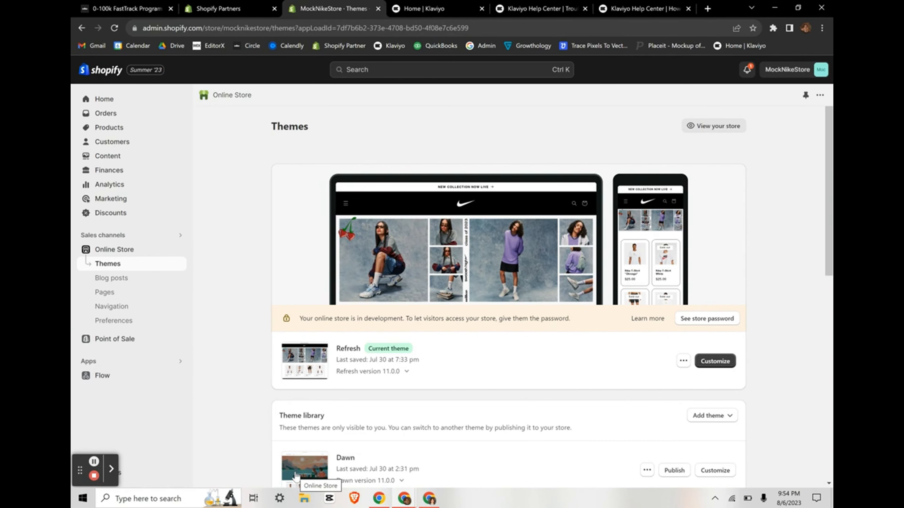
pyautogui.scroll(-1, 509, 431)
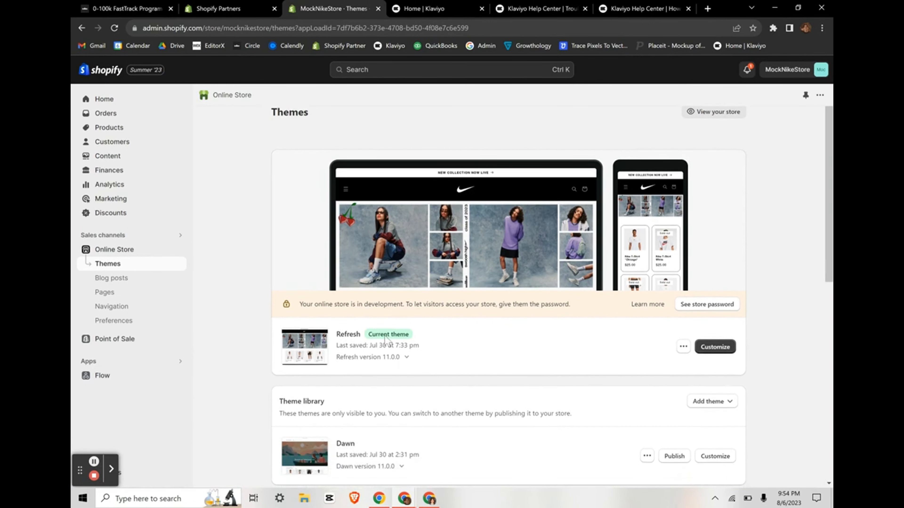
pyautogui.click(684, 348)
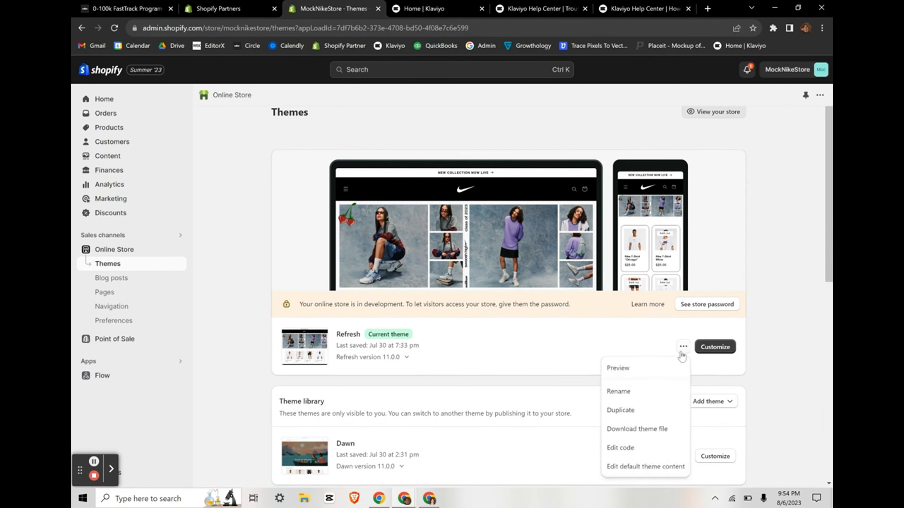
# Step: Open the Refresh theme's theme.liquid in the code editor and scroll to the closing body tag
pyautogui.click(636, 447)
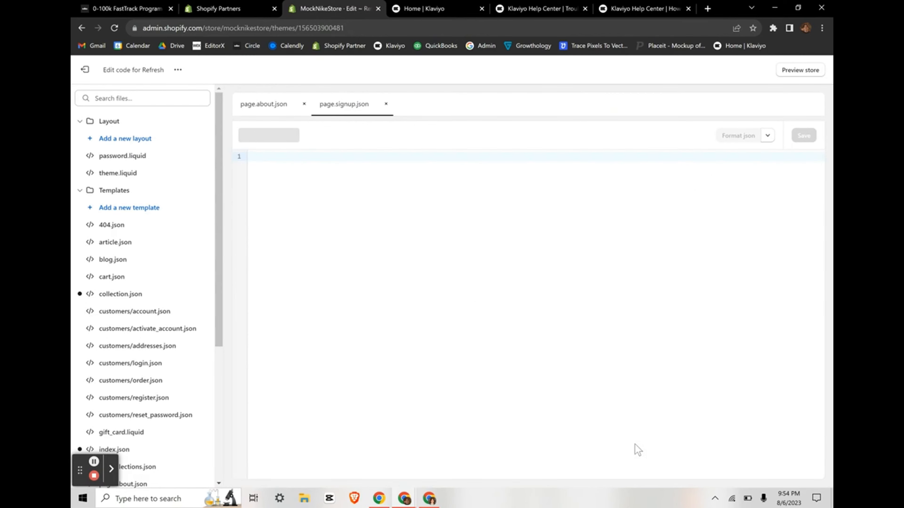
pyautogui.click(113, 174)
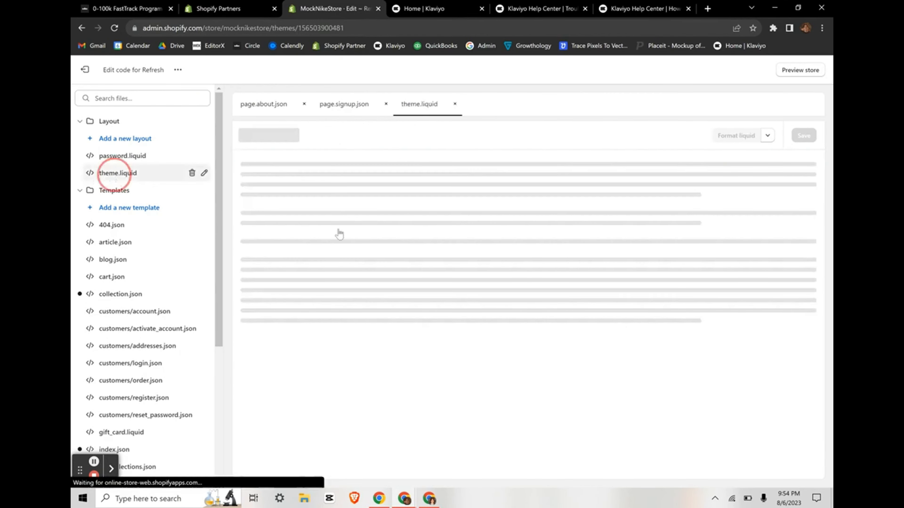
pyautogui.moveTo(820, 181); pyautogui.dragTo(804, 452)
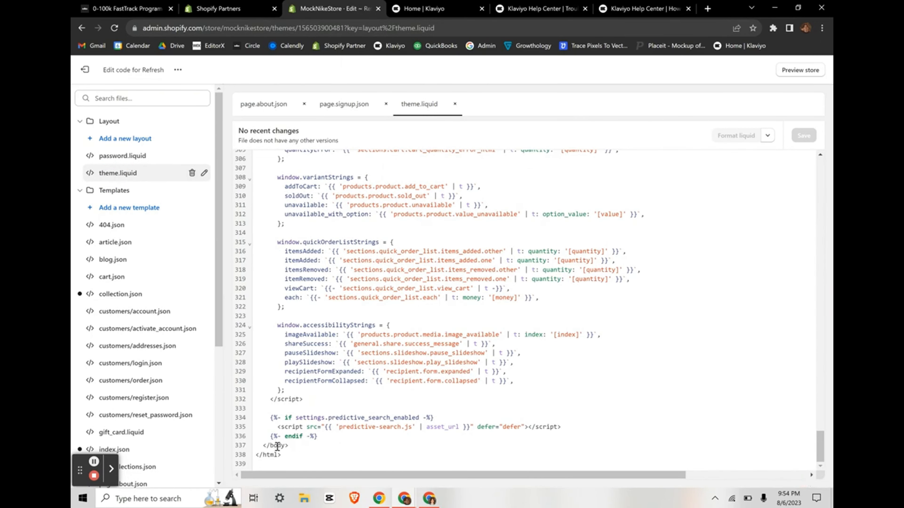
pyautogui.scroll(5, 277, 446)
pyautogui.click(242, 445)
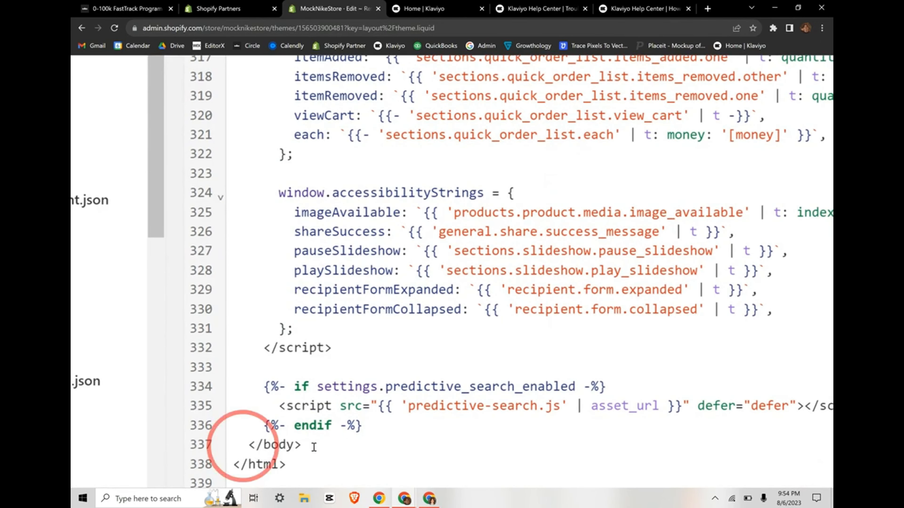
pyautogui.scroll(-5, 314, 446)
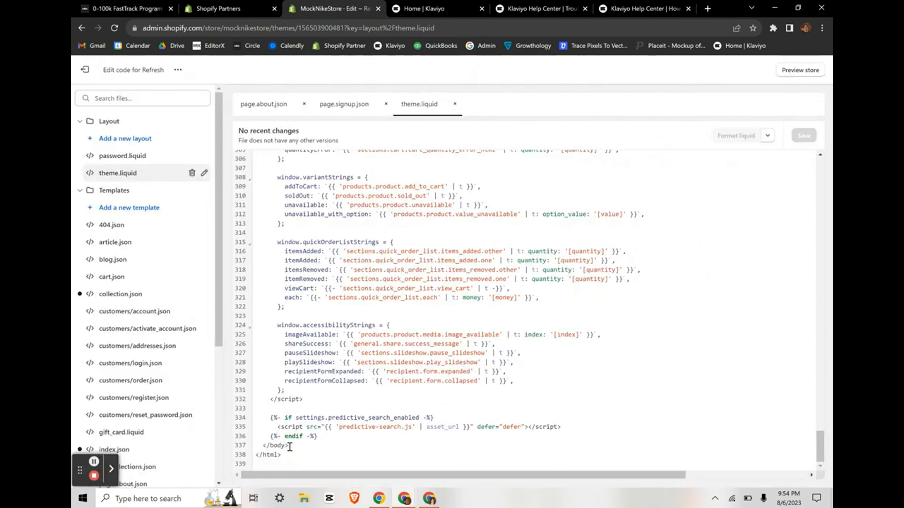
# Step: Place the cursor after </body> on line 337, then bring up the Added to Cart help article
pyautogui.click(243, 423)
pyautogui.click(282, 421)
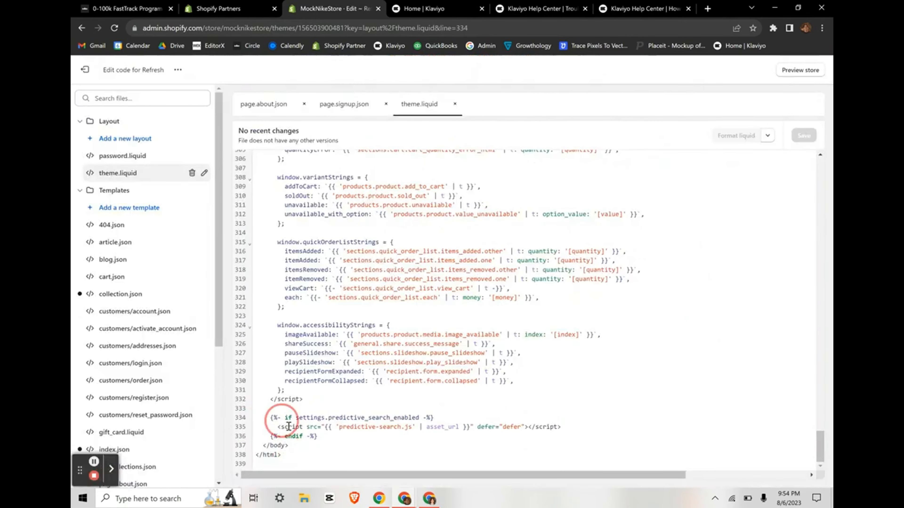
pyautogui.scroll(1, 456, 334)
pyautogui.scroll(-1, 457, 334)
pyautogui.click(438, 168)
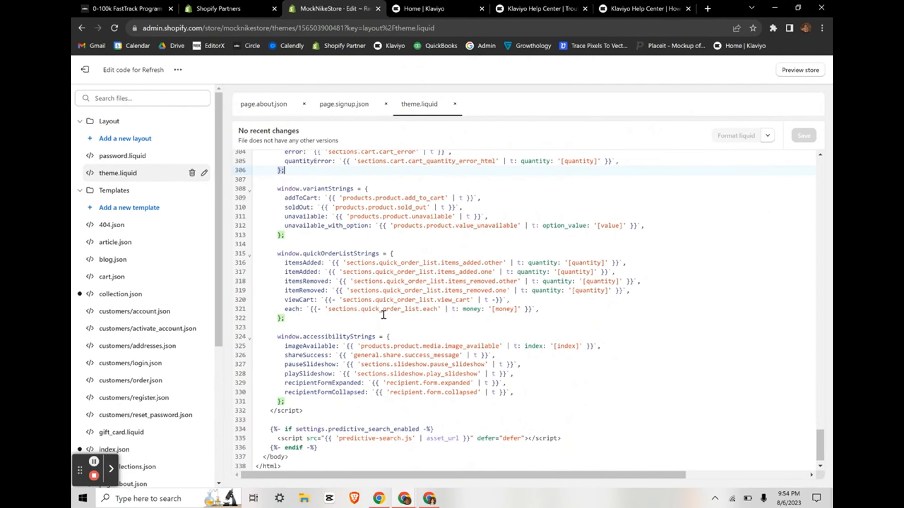
pyautogui.scroll(-1, 383, 315)
pyautogui.click(267, 448)
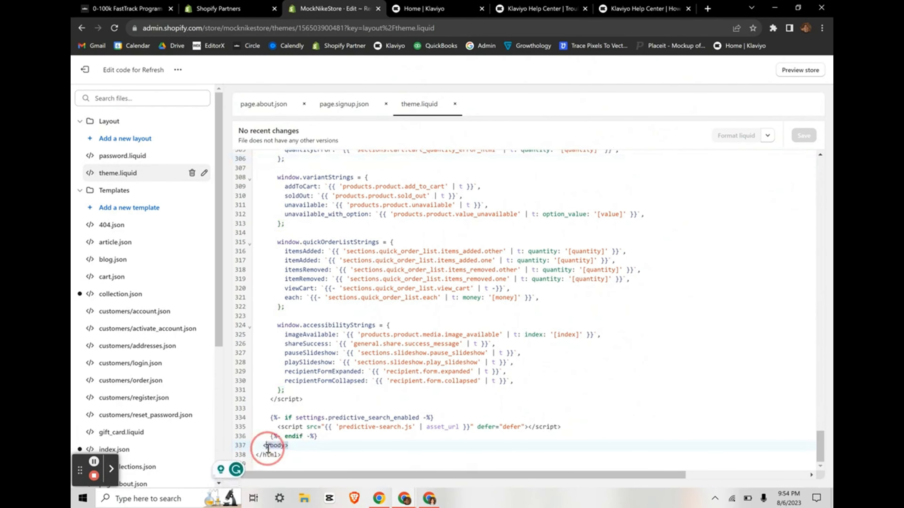
pyautogui.click(306, 446)
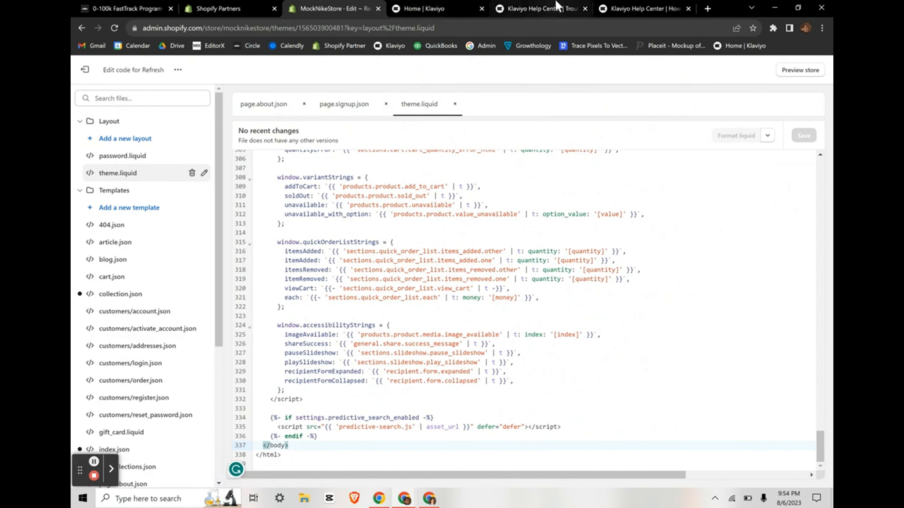
pyautogui.click(537, 9)
pyautogui.click(636, 6)
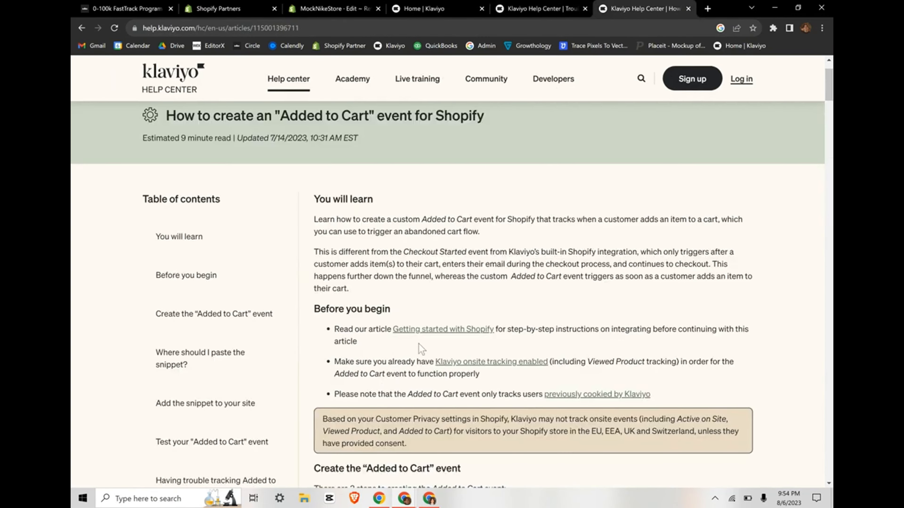
# Step: Dismiss the article feedback popup and copy the {% if product %} opening tag
pyautogui.scroll(-8, 493, 297)
pyautogui.click(291, 472)
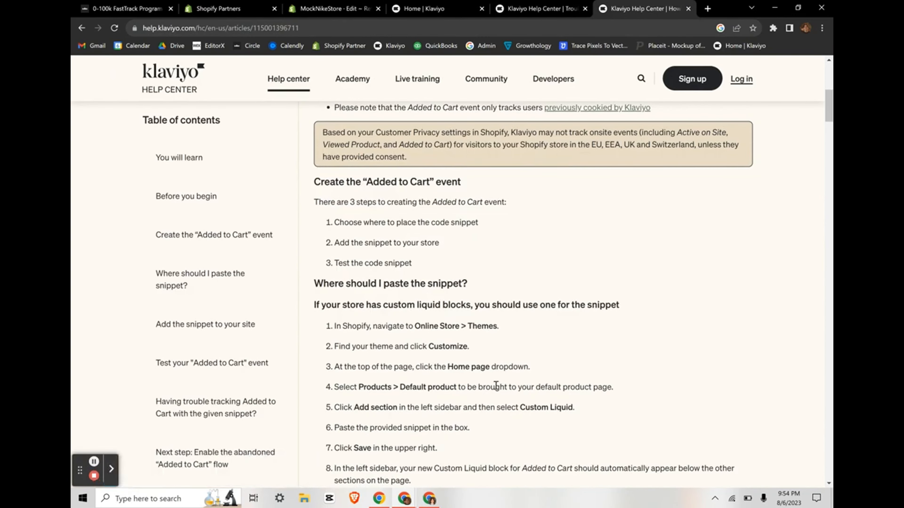
pyautogui.scroll(-15, 496, 385)
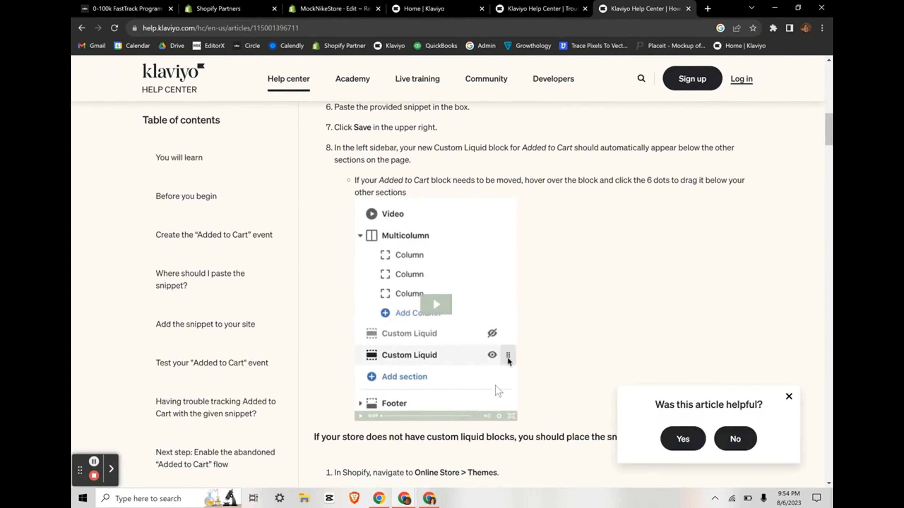
pyautogui.click(789, 396)
pyautogui.scroll(-2, 526, 333)
pyautogui.keyDown('ctrl'); pyautogui.scroll(4, 525, 329); pyautogui.keyUp('ctrl')
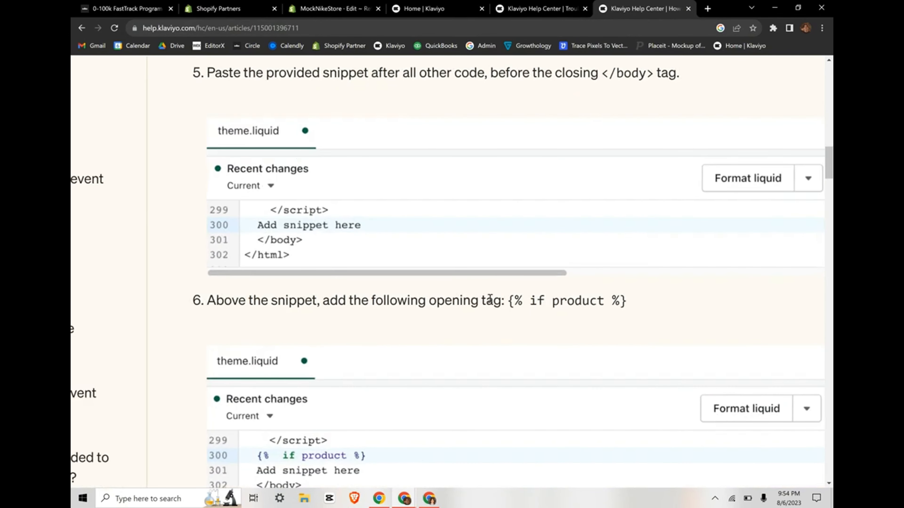
pyautogui.moveTo(510, 302); pyautogui.dragTo(623, 301)
pyautogui.hotkey('ctrl', 'c')
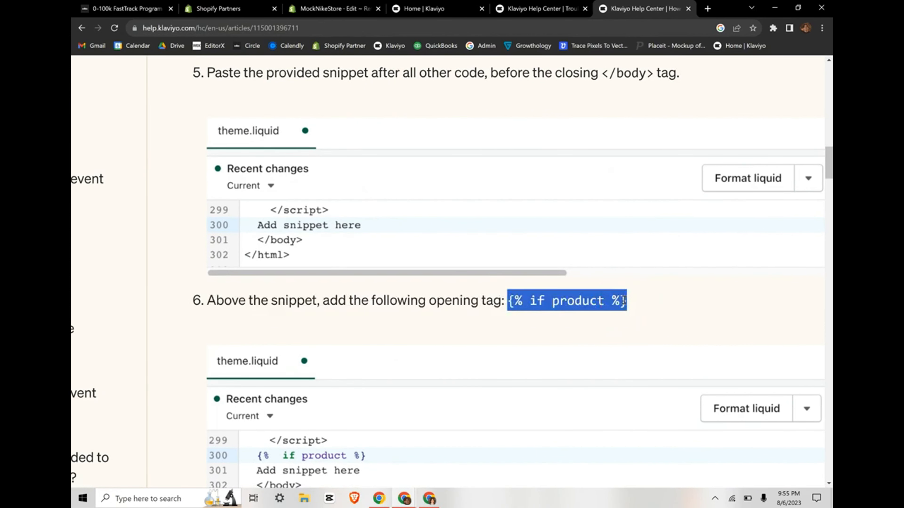
# Step: Paste {% if product %} on a new line 337 after {%- endif -%} in theme.liquid
pyautogui.click(293, 5)
pyautogui.click(327, 436)
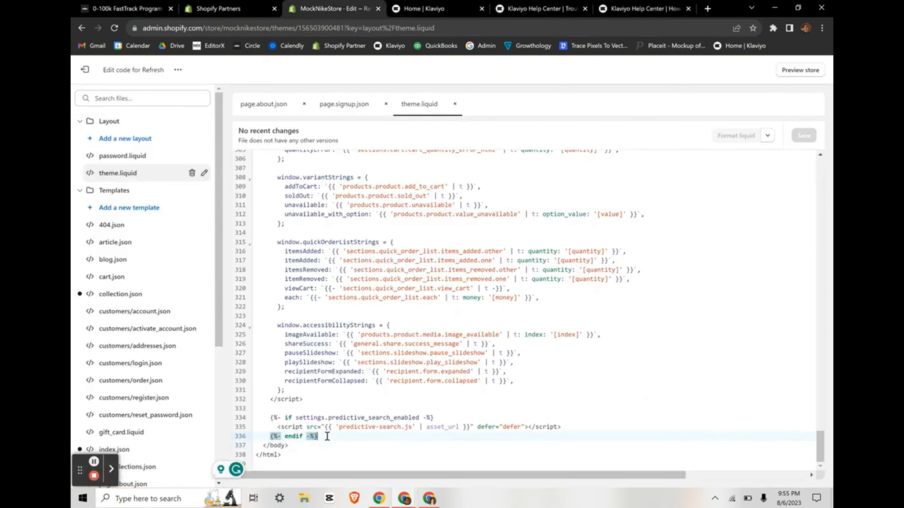
pyautogui.press('Return')
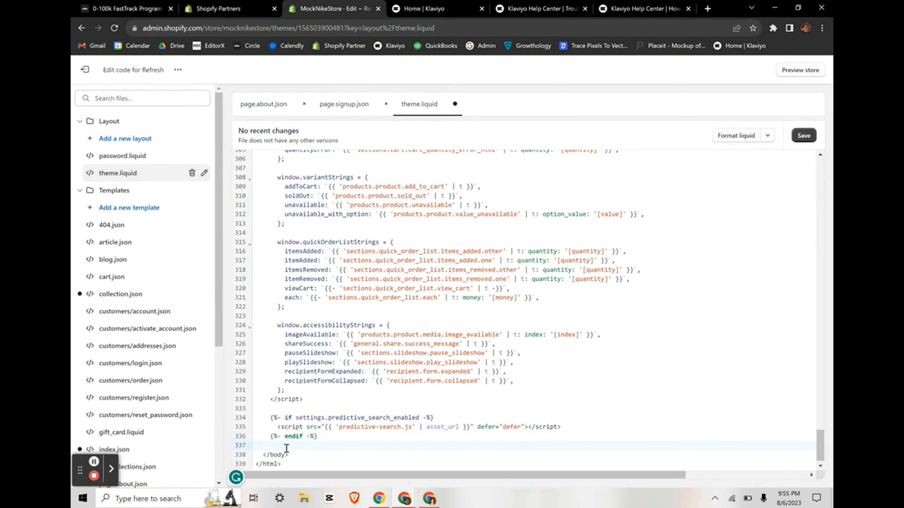
pyautogui.hotkey('ctrl', 'v')
# Step: Copy the whole Added to Cart snippet code block from the help article
pyautogui.click(619, 10)
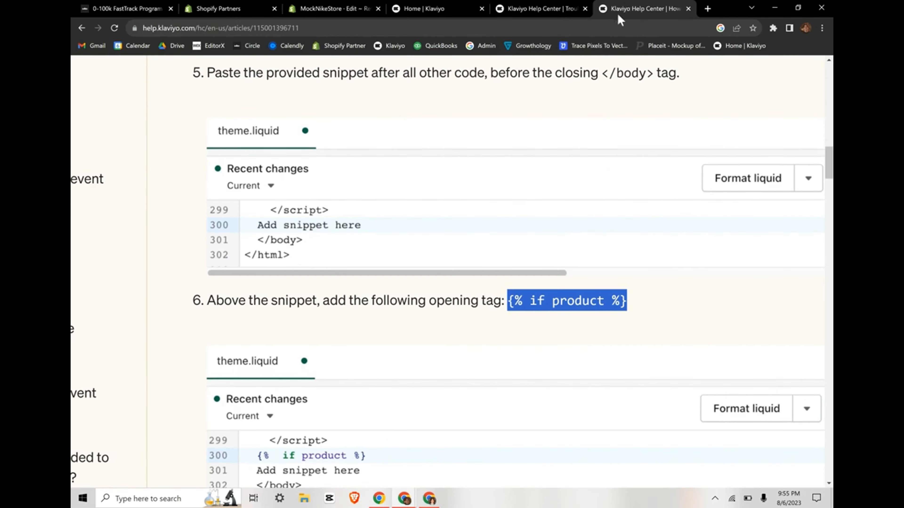
pyautogui.scroll(3, 516, 260)
pyautogui.click(526, 319)
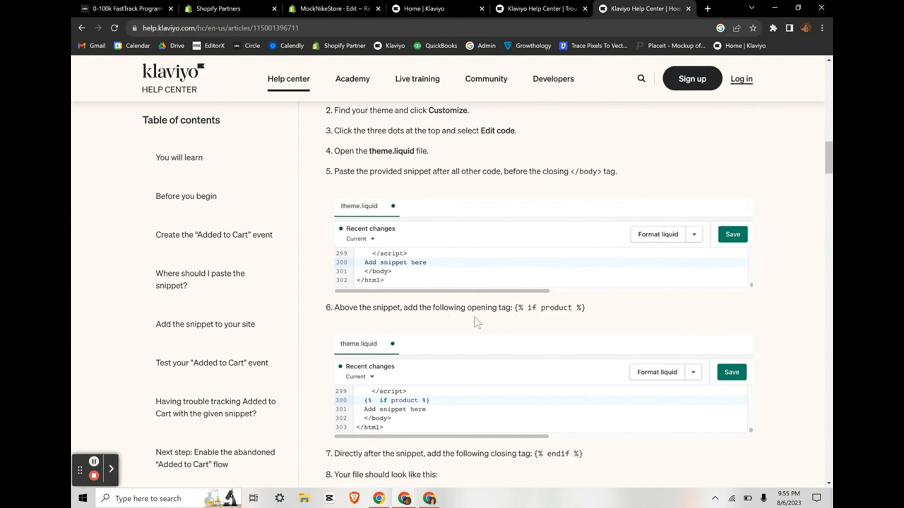
pyautogui.scroll(-10, 475, 317)
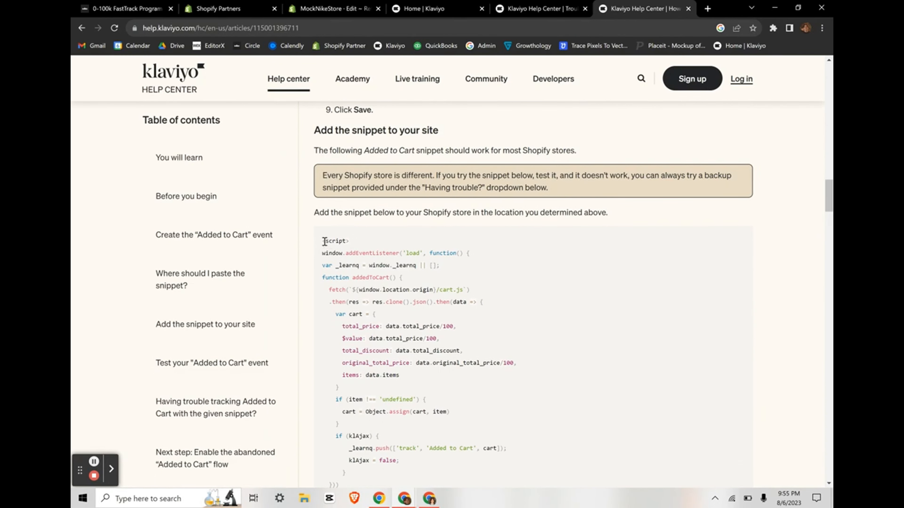
pyautogui.moveTo(323, 241); pyautogui.dragTo(470, 238)
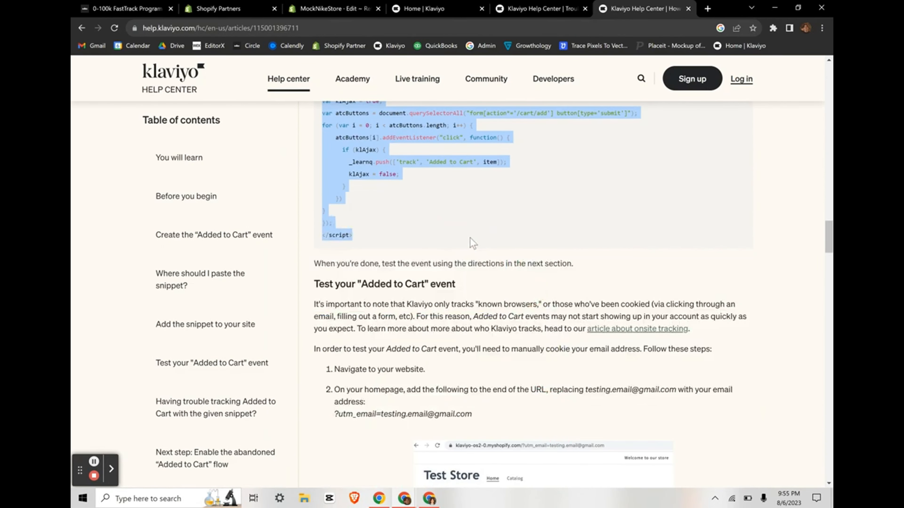
# Step: Paste the Added to Cart script below {% if product %} and add a blank line after </script>
pyautogui.click(333, 8)
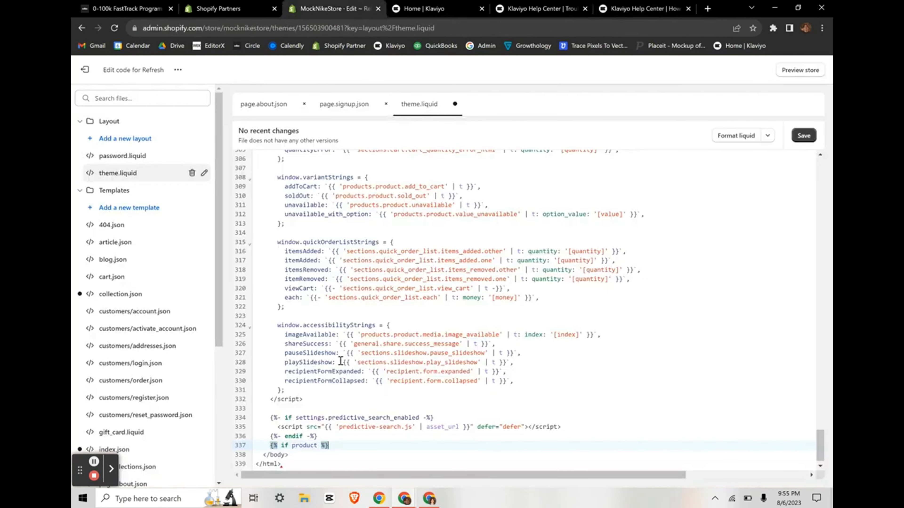
pyautogui.press('Return')
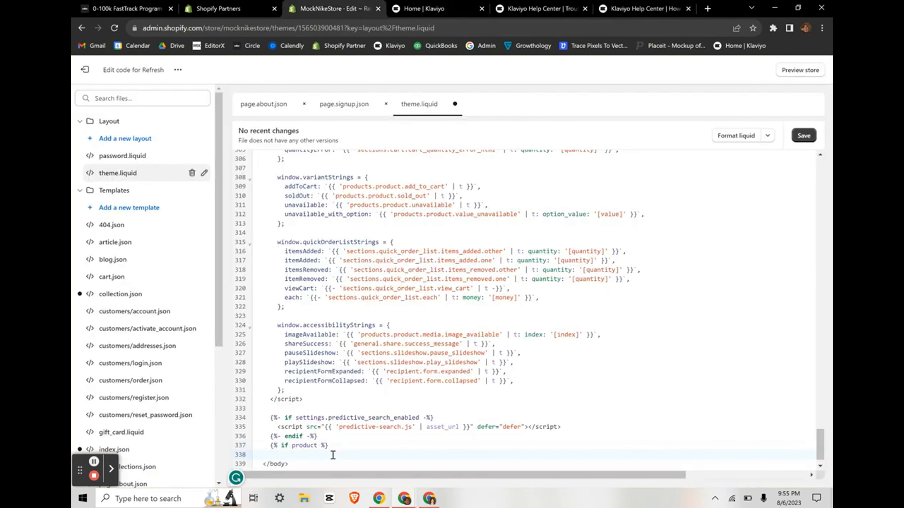
pyautogui.hotkey('ctrl', 'v')
pyautogui.scroll(10, 332, 454)
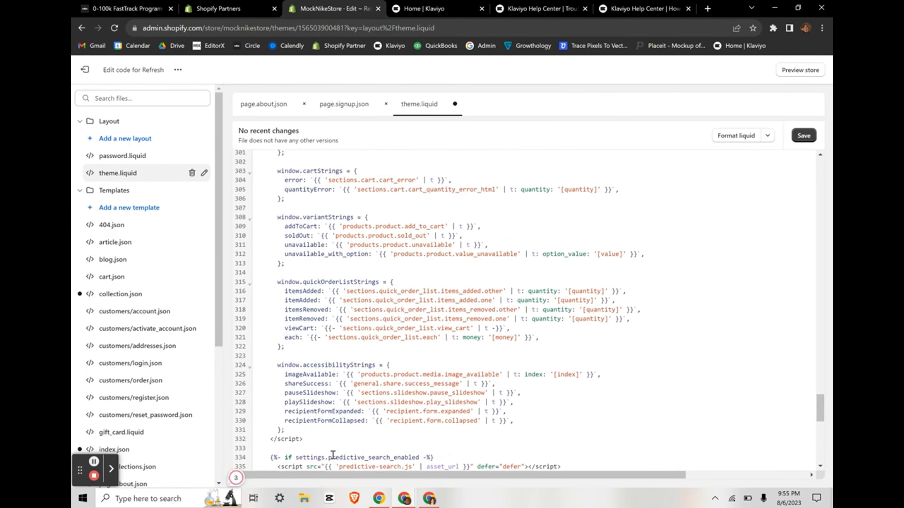
pyautogui.scroll(-3, 332, 454)
pyautogui.scroll(-10, 315, 419)
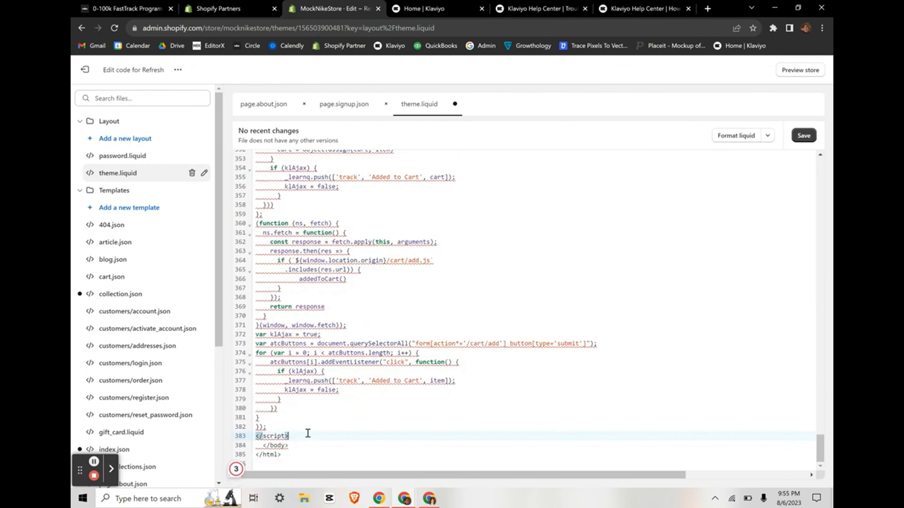
pyautogui.press('Return')
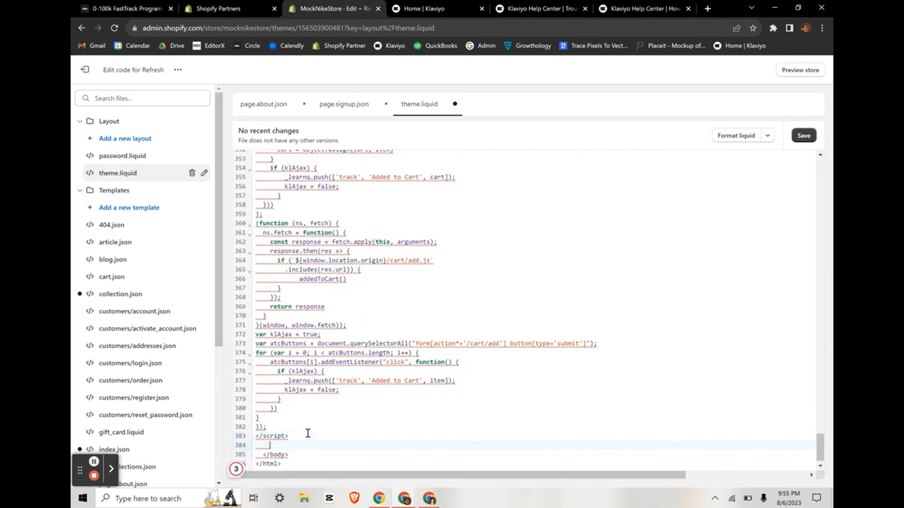
# Step: Copy {% endif %} from the article, paste it on line 384, and save theme.liquid
pyautogui.click(521, 6)
pyautogui.click(637, 8)
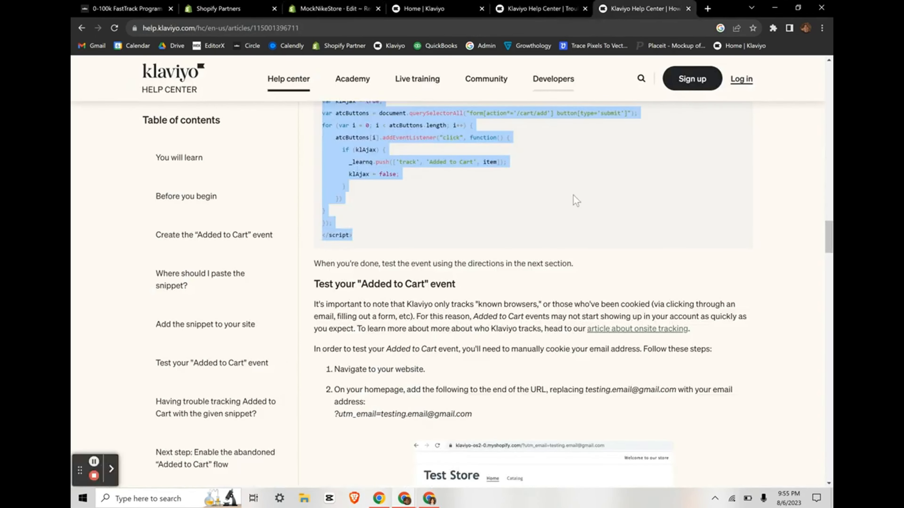
pyautogui.scroll(-13, 503, 277)
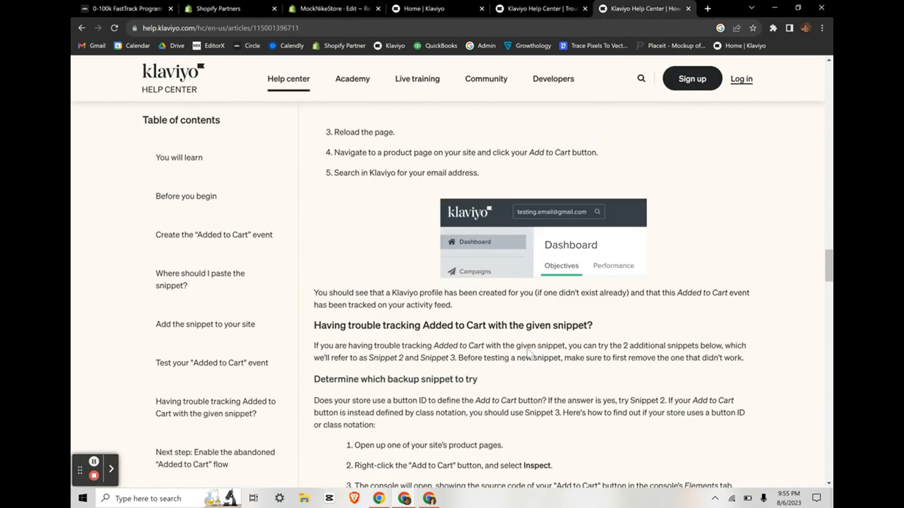
pyautogui.scroll(17, 528, 348)
pyautogui.scroll(10, 528, 348)
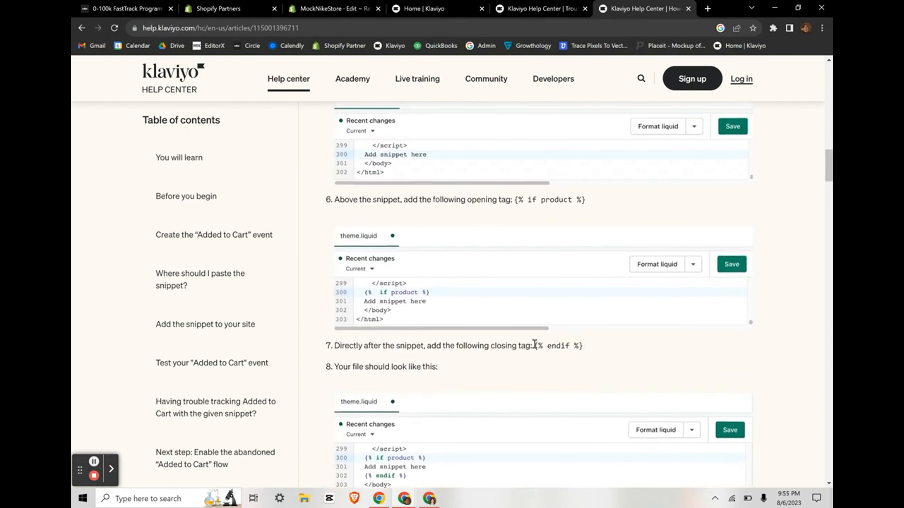
pyautogui.moveTo(535, 345); pyautogui.dragTo(587, 352)
pyautogui.hotkey('ctrl', 'c')
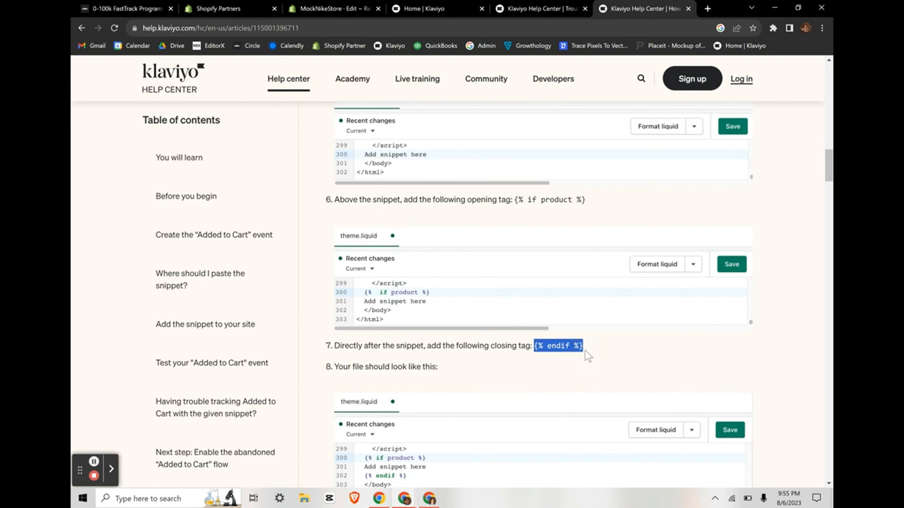
pyautogui.click(340, 7)
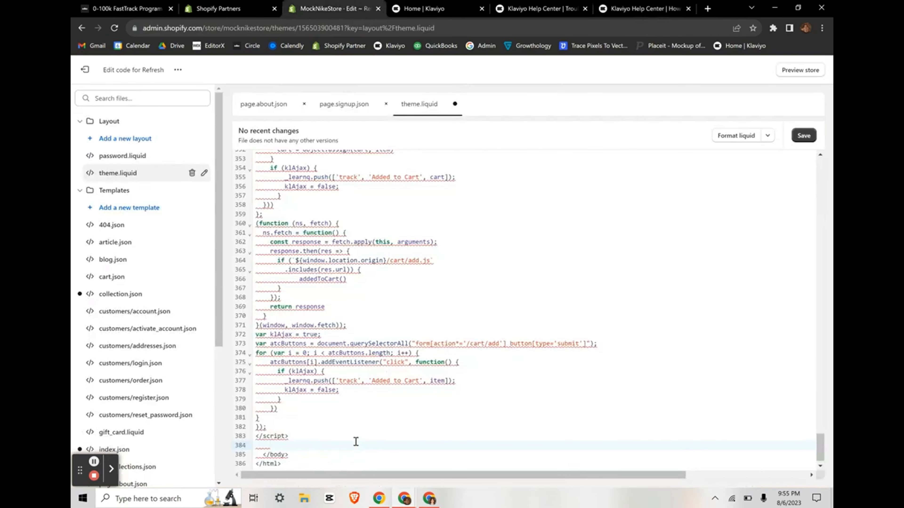
pyautogui.hotkey('ctrl', 'v')
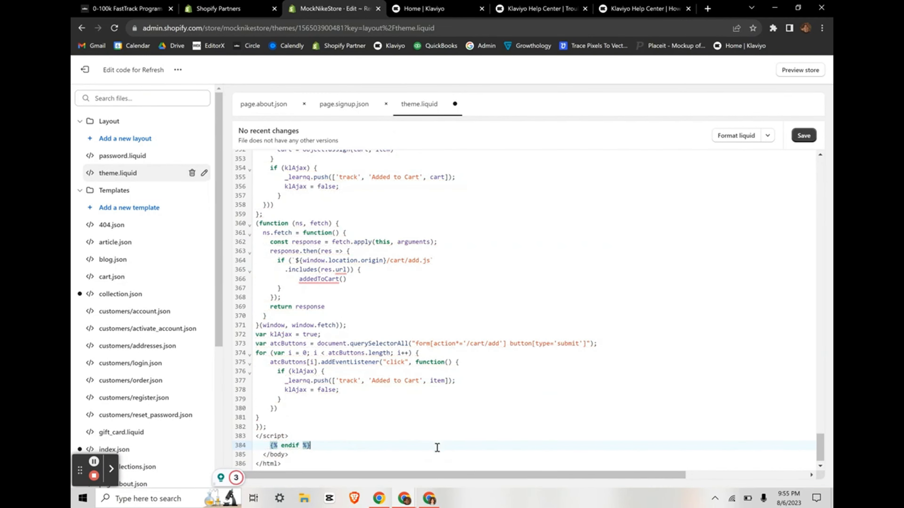
pyautogui.scroll(-1, 506, 413)
pyautogui.scroll(7, 513, 353)
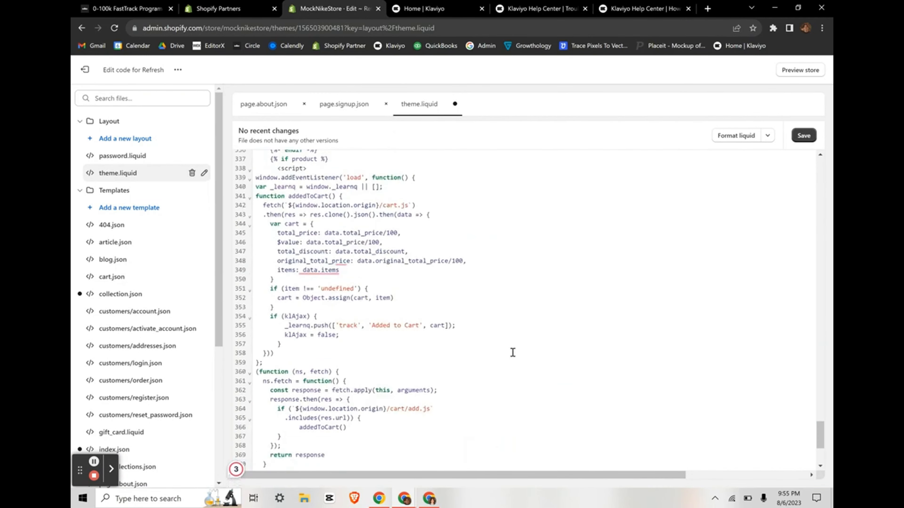
pyautogui.click(803, 137)
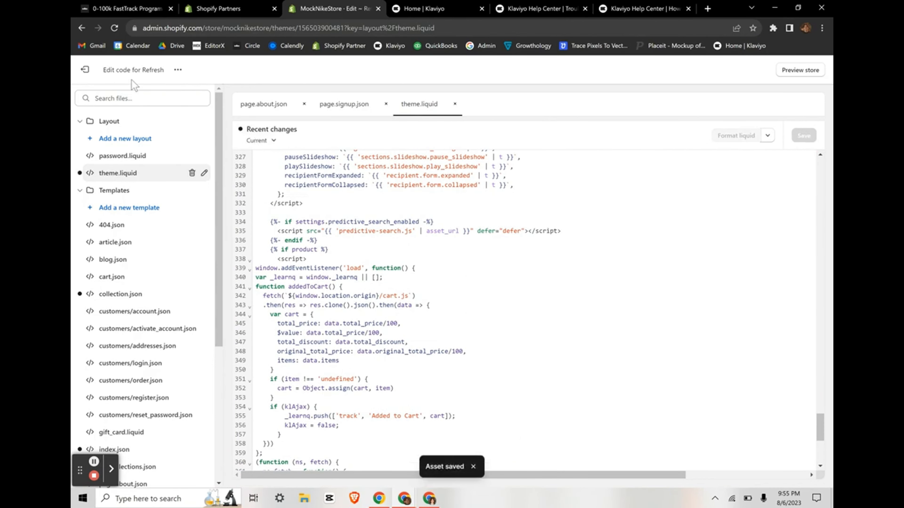
# Step: Exit the code editor and load losthearts.com in a new browser tab
pyautogui.click(85, 70)
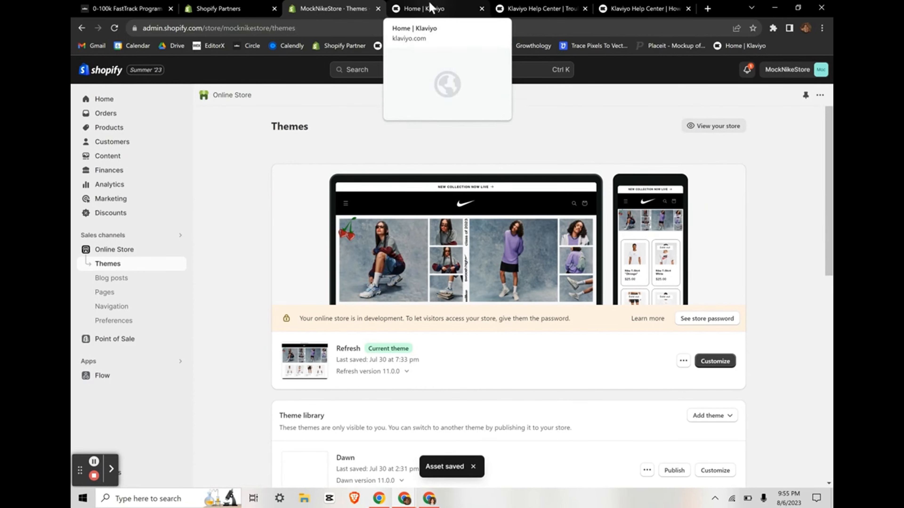
pyautogui.click(707, 8)
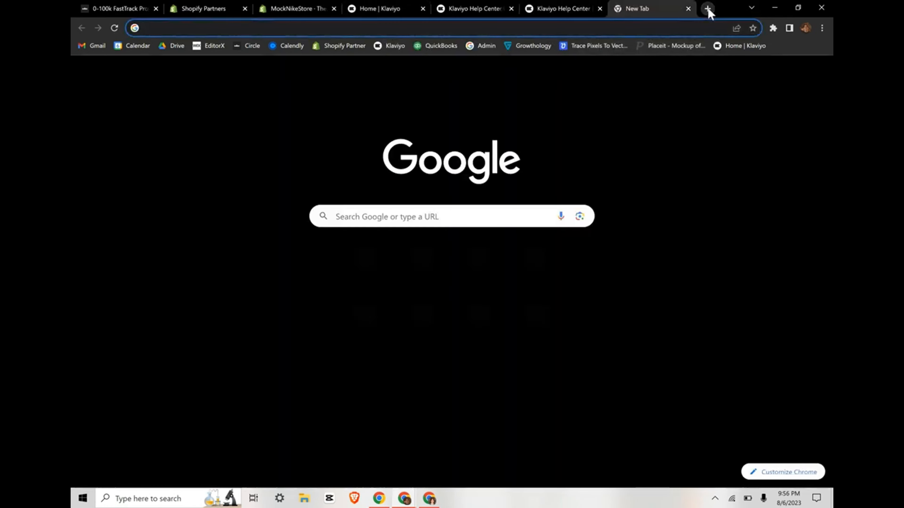
pyautogui.write('losthearts.com')
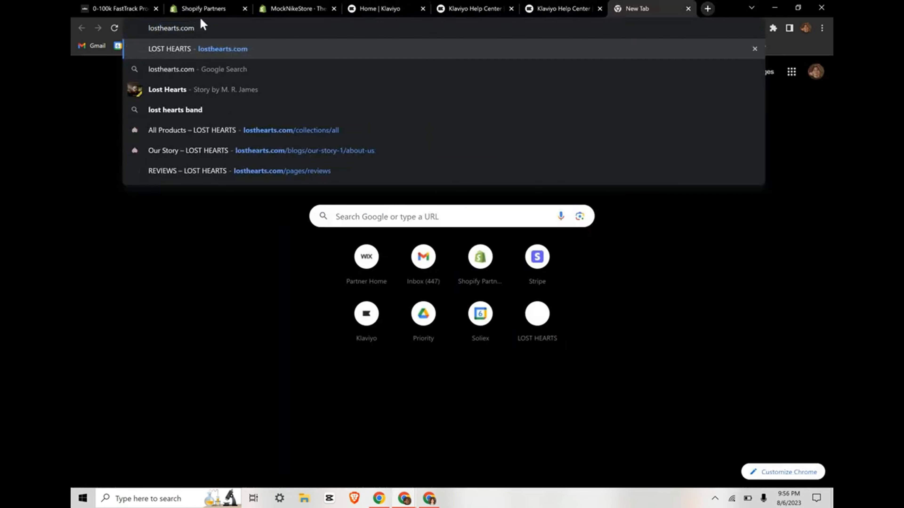
pyautogui.press('Return')
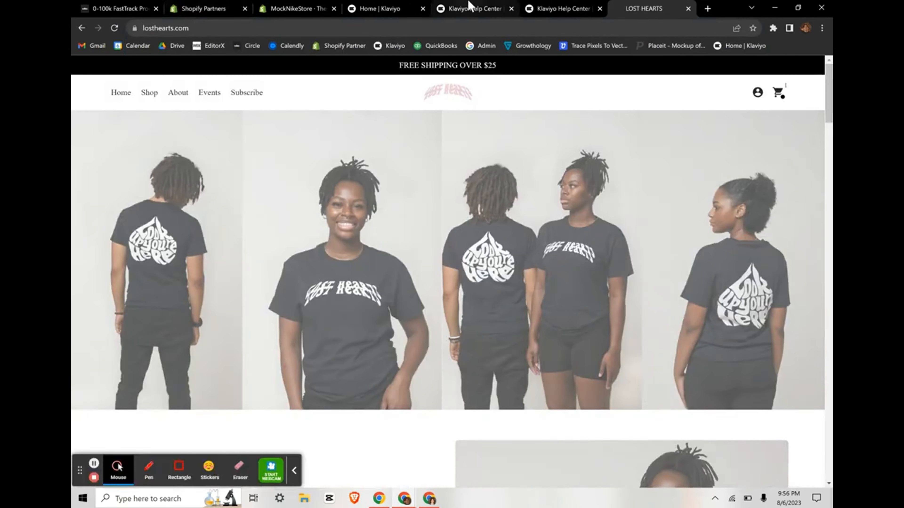
# Step: Copy the ?utm_email= parameter from the testing article and focus the storefront's address bar
pyautogui.click(469, 9)
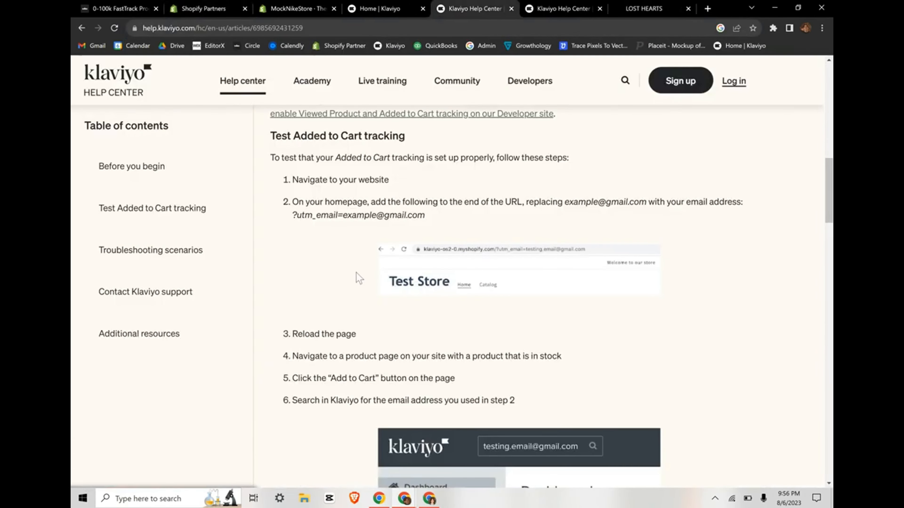
pyautogui.scroll(5, 332, 209)
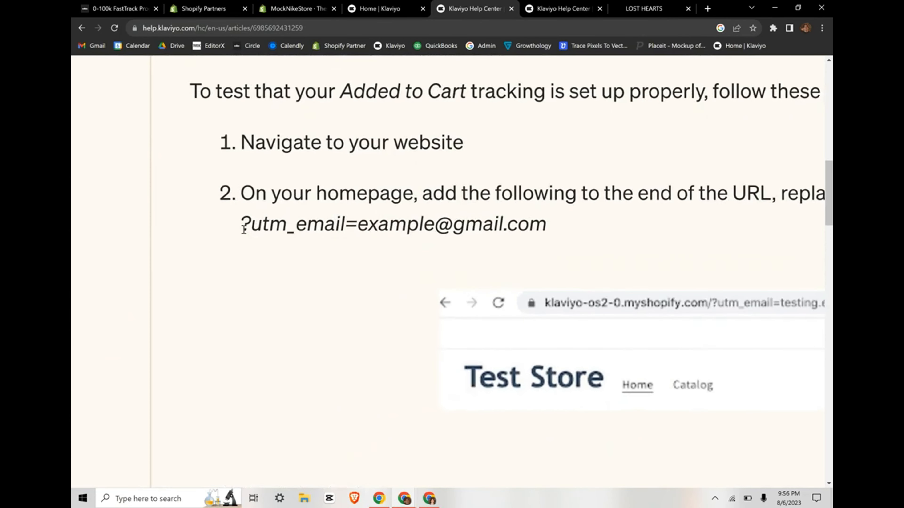
pyautogui.moveTo(241, 225); pyautogui.dragTo(362, 228)
pyautogui.hotkey('ctrl', 'c')
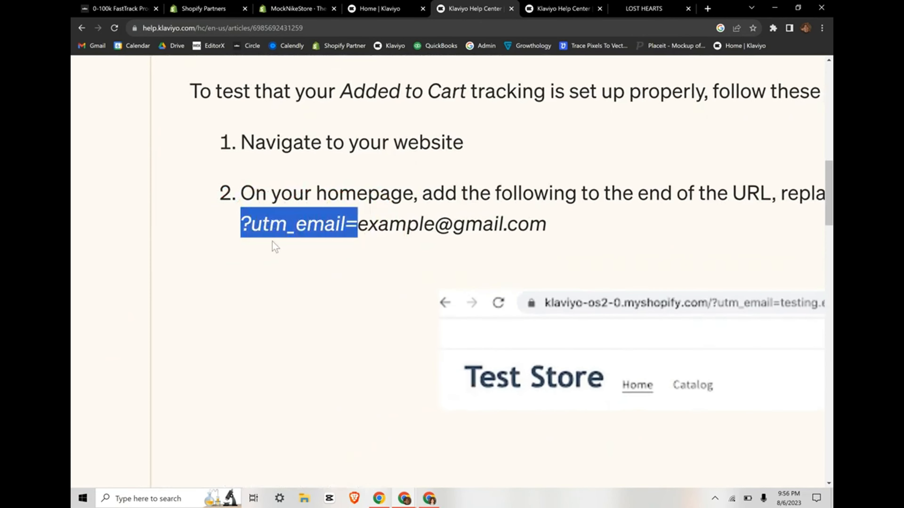
pyautogui.click(651, 8)
pyautogui.click(252, 29)
# Step: Load losthearts.com with ?utm_email= followed by the test shopper's e-mail address
pyautogui.click(251, 28)
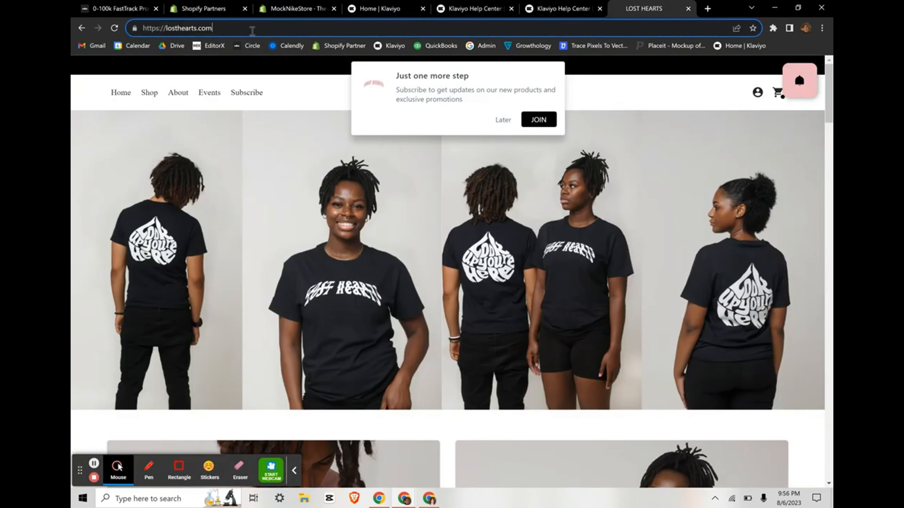
pyautogui.hotkey('ctrl', 'v')
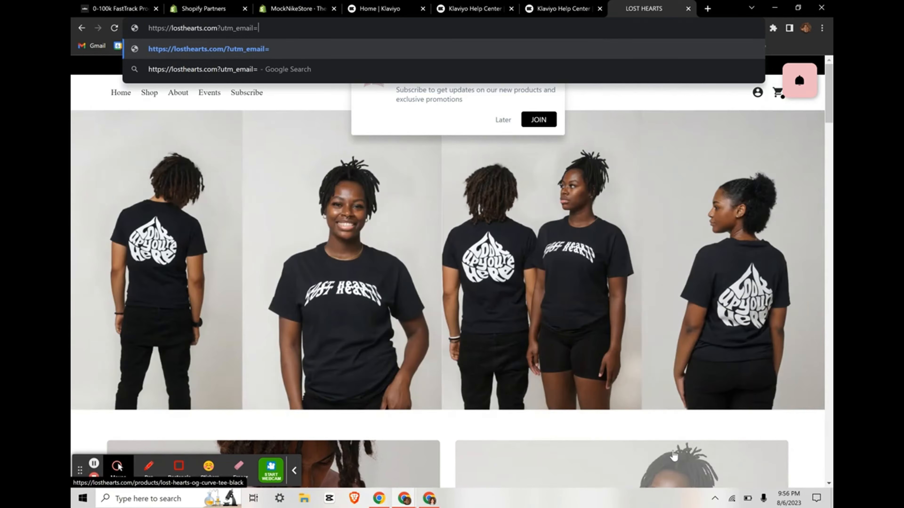
pyautogui.scroll(-15, 673, 456)
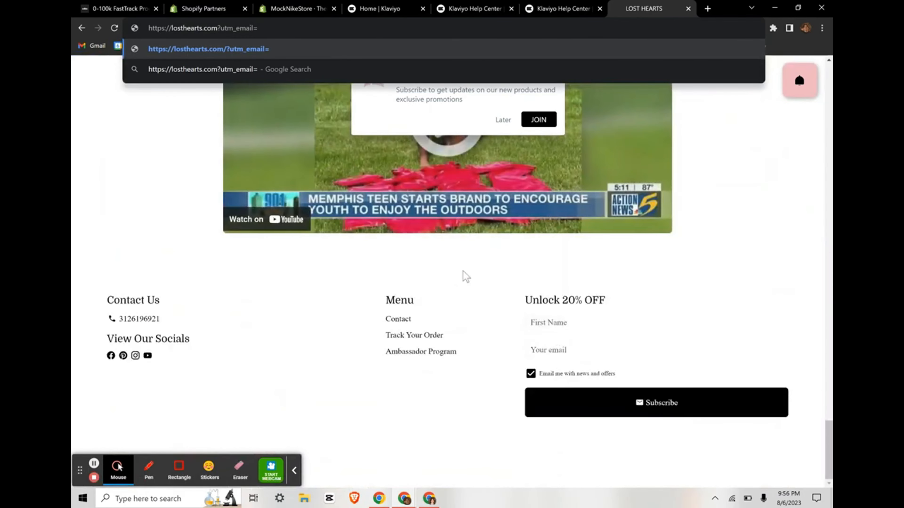
pyautogui.scroll(15, 462, 275)
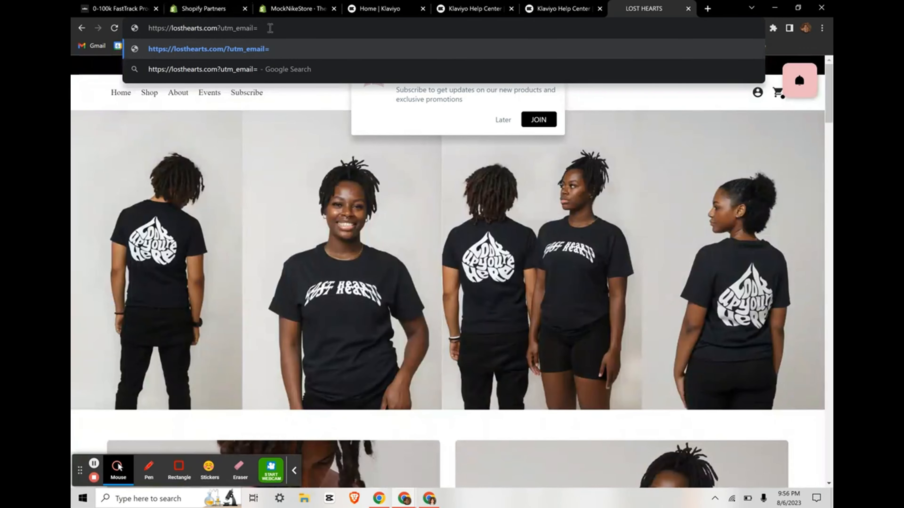
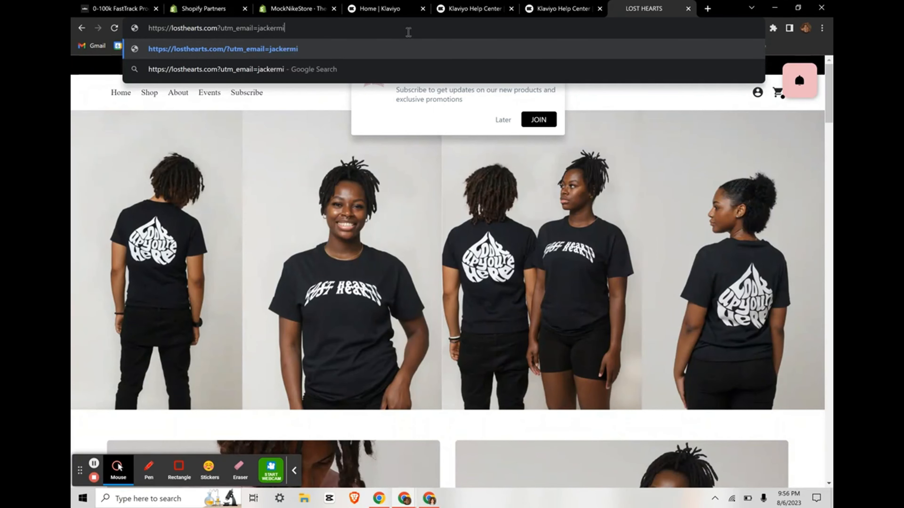
pyautogui.press('Return')
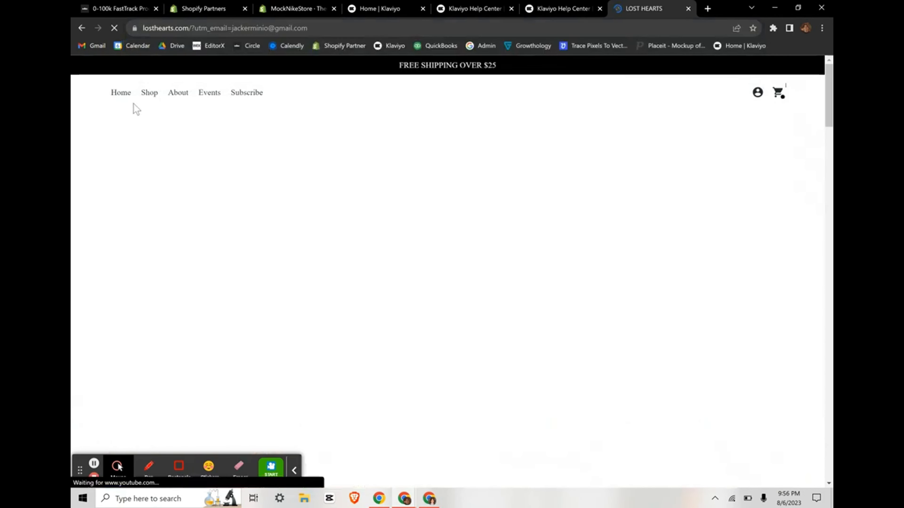
# Step: Add the Curve Logo tee (Black/White) to the bag from the Shop listing
pyautogui.click(148, 94)
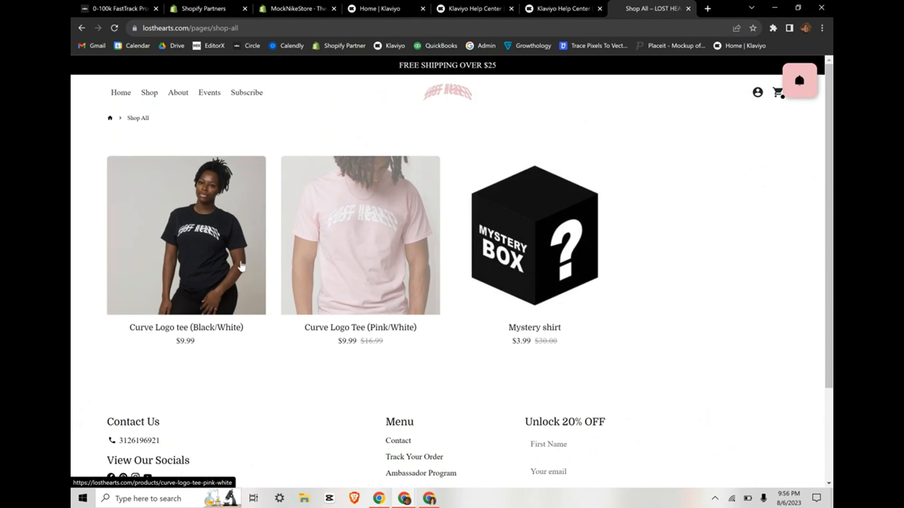
pyautogui.click(221, 263)
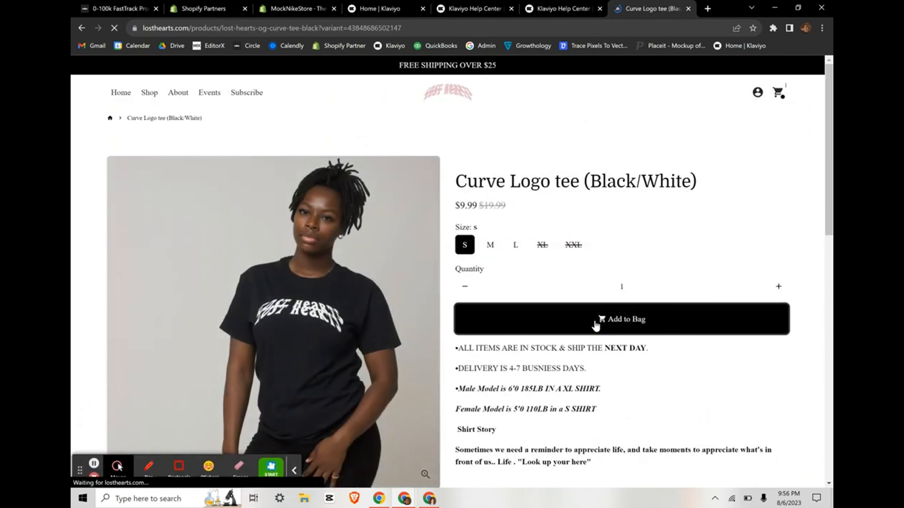
pyautogui.click(595, 324)
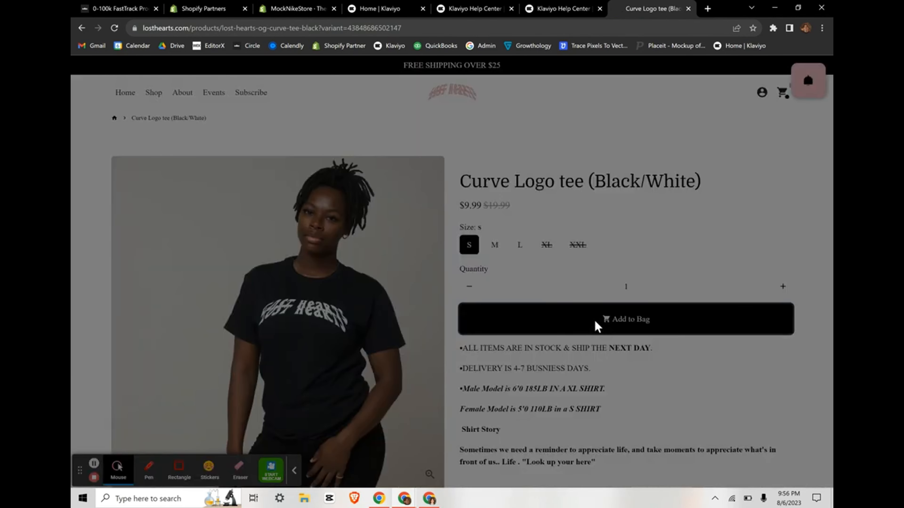
pyautogui.click(440, 186)
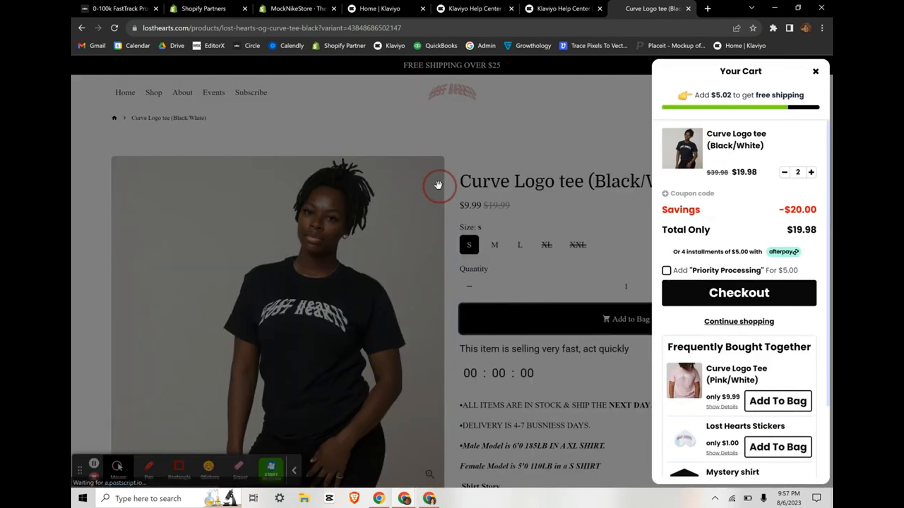
pyautogui.click(224, 5)
# Step: In Klaviyo, open the Added to Cart metric from Analytics > Metrics
pyautogui.click(295, 9)
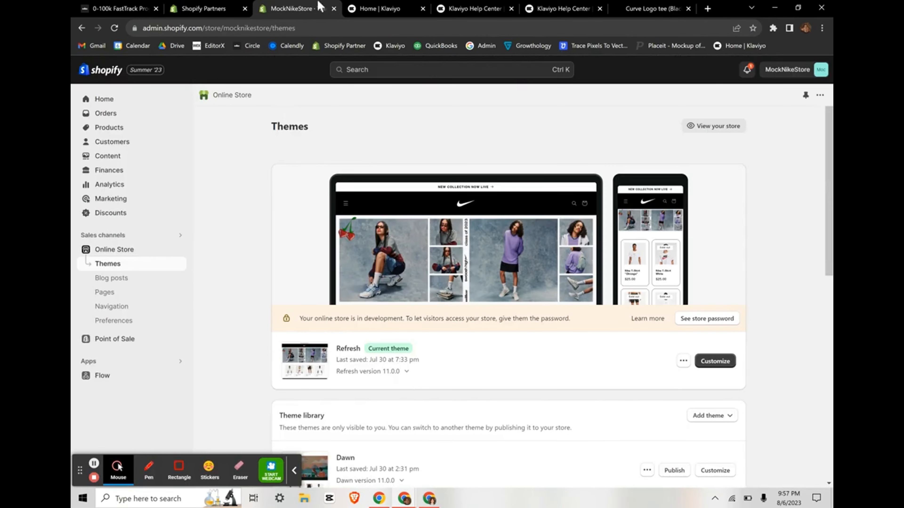
pyautogui.click(380, 9)
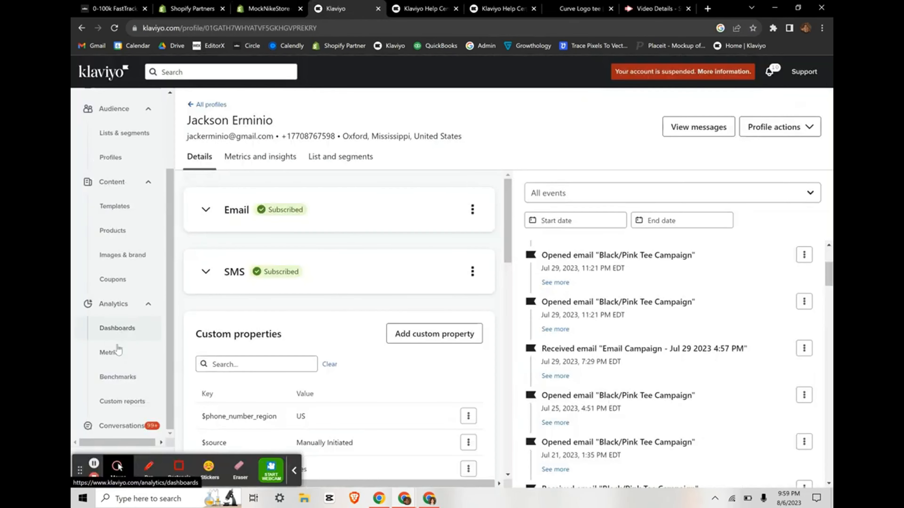
pyautogui.click(111, 352)
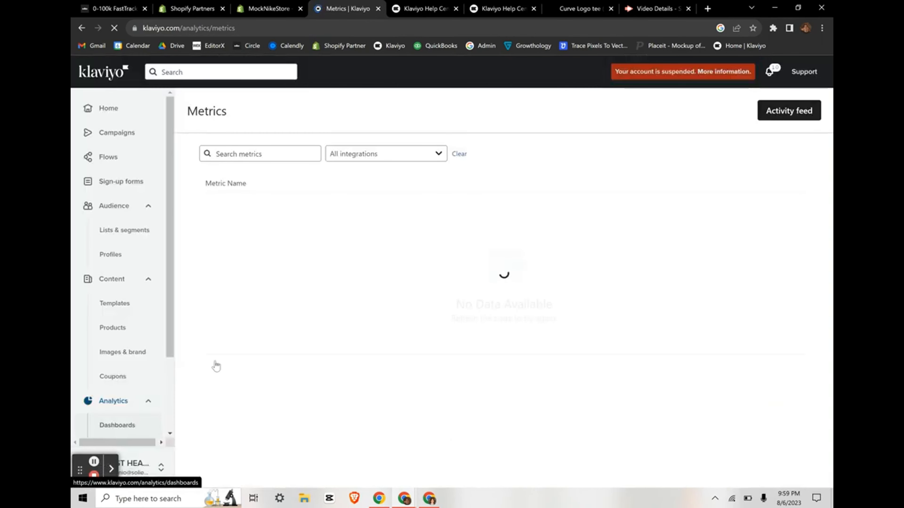
pyautogui.click(261, 153)
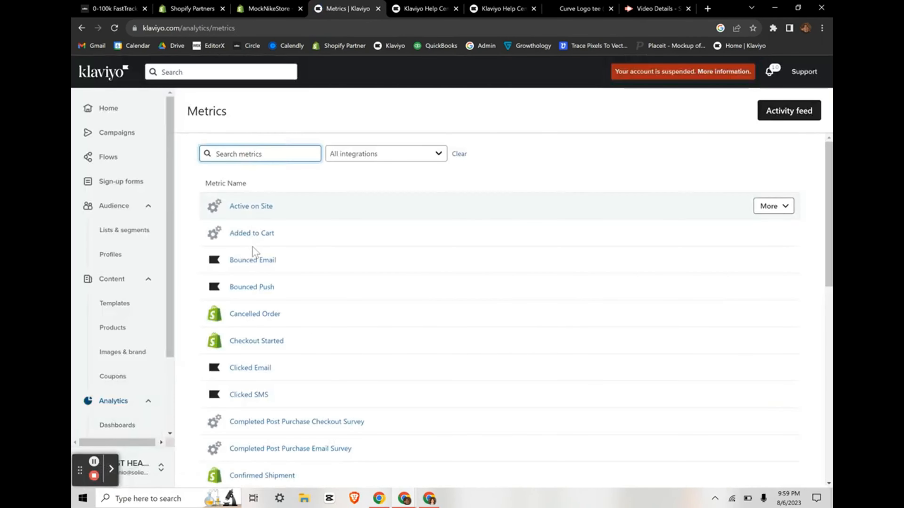
pyautogui.click(251, 234)
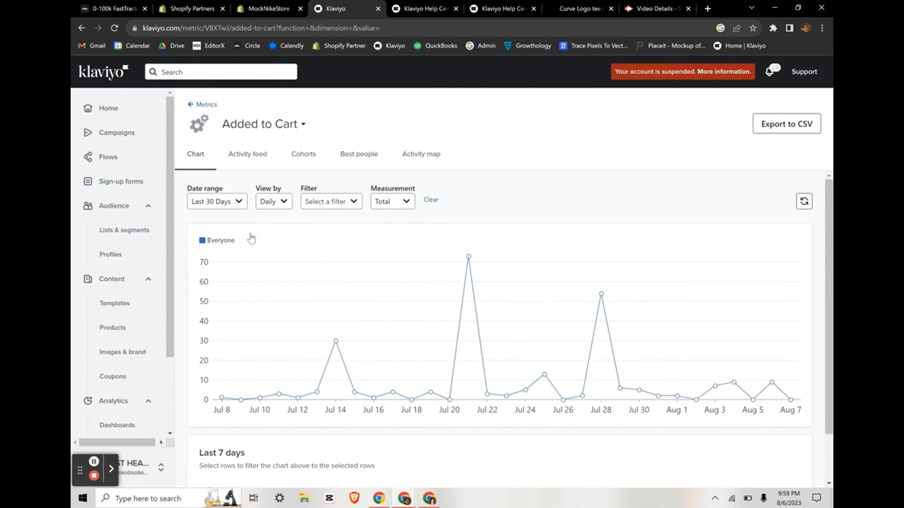
# Step: Check the 30-day Added to Cart chart for the test event, then go to Live flows
pyautogui.scroll(-2, 252, 237)
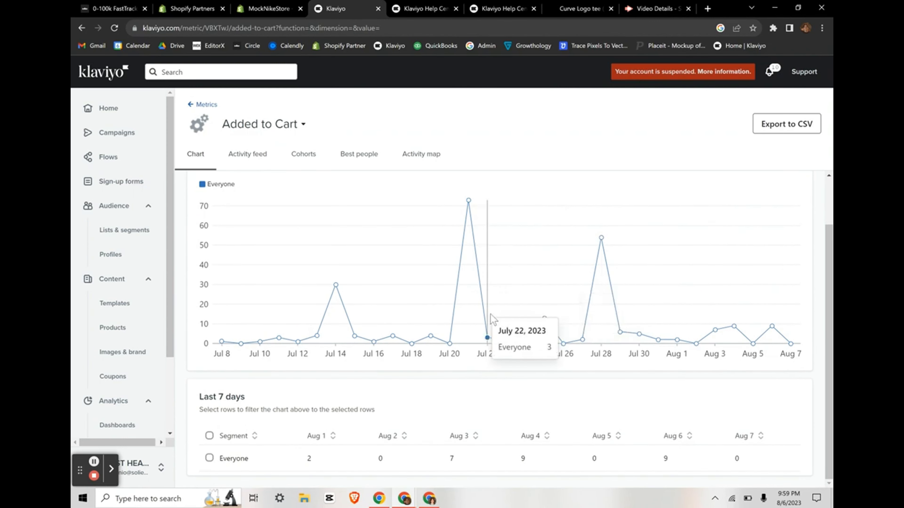
pyautogui.scroll(2, 490, 314)
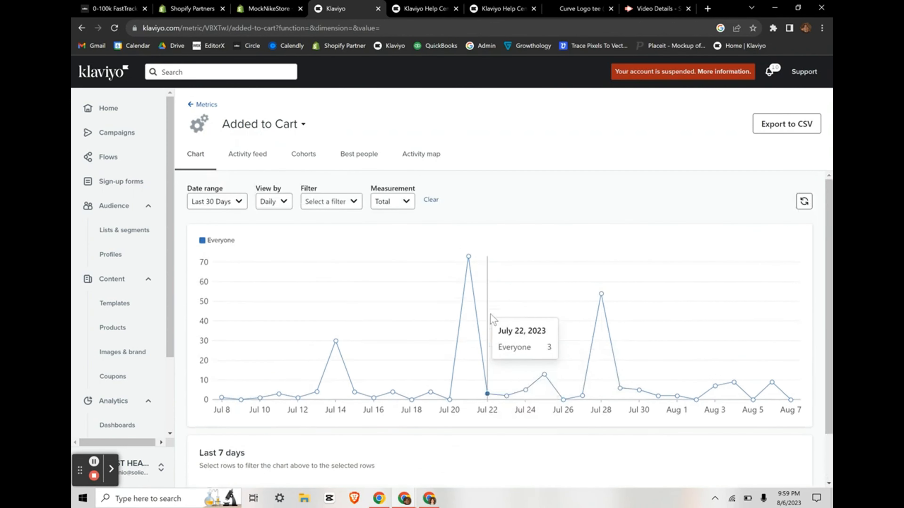
pyautogui.click(93, 476)
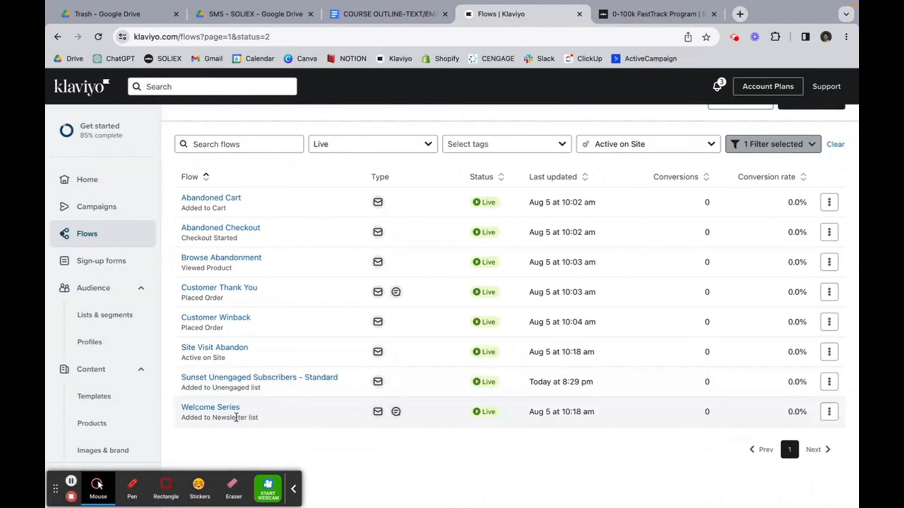
# Step: Open Welcome Series and scroll its canvas down to the 4-day wait and Email #3
pyautogui.click(232, 407)
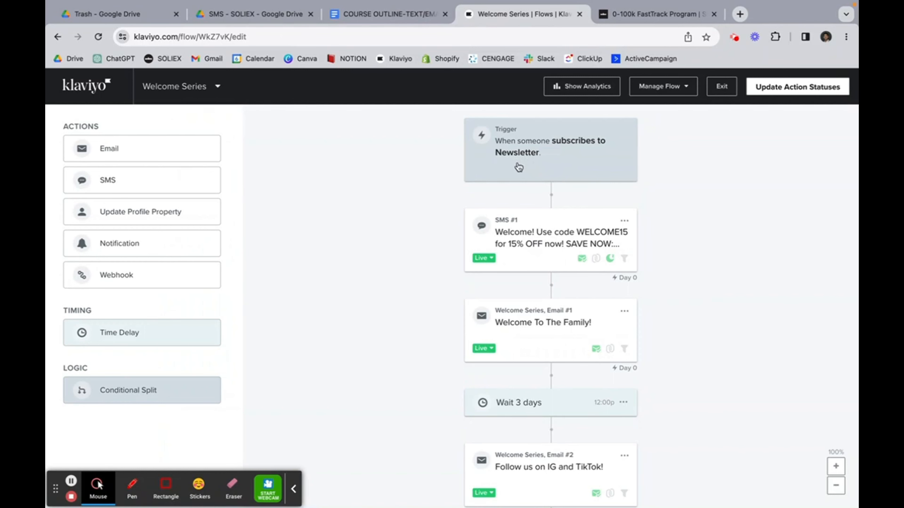
pyautogui.scroll(-2, 499, 186)
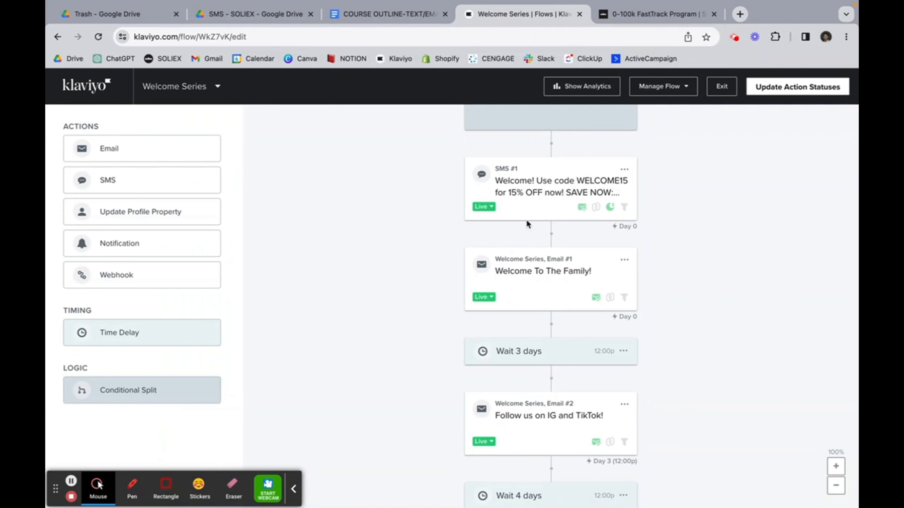
pyautogui.scroll(-2, 526, 219)
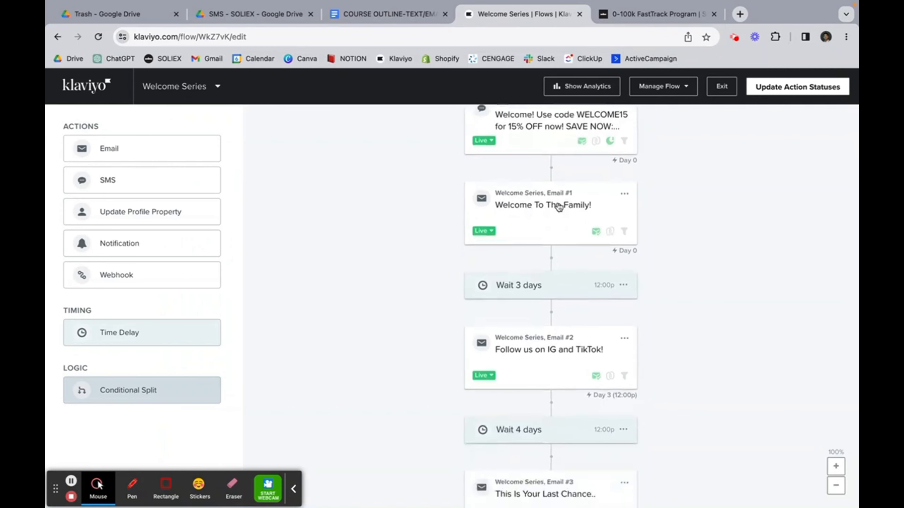
pyautogui.scroll(3, 558, 208)
pyautogui.scroll(-2, 557, 207)
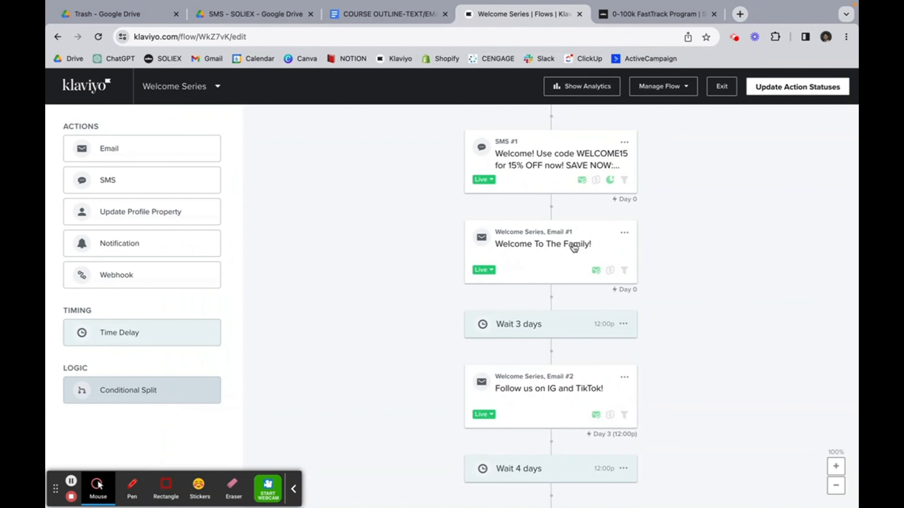
pyautogui.scroll(-2, 574, 247)
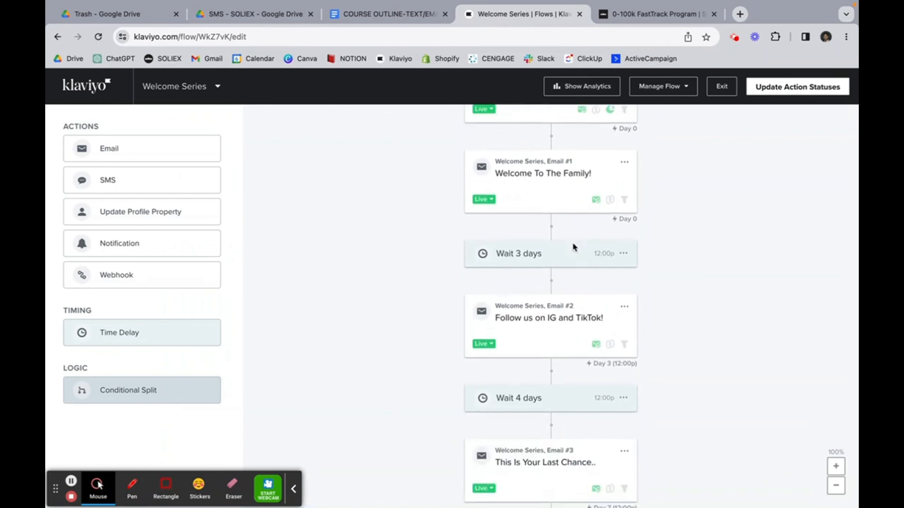
pyautogui.scroll(1, 573, 247)
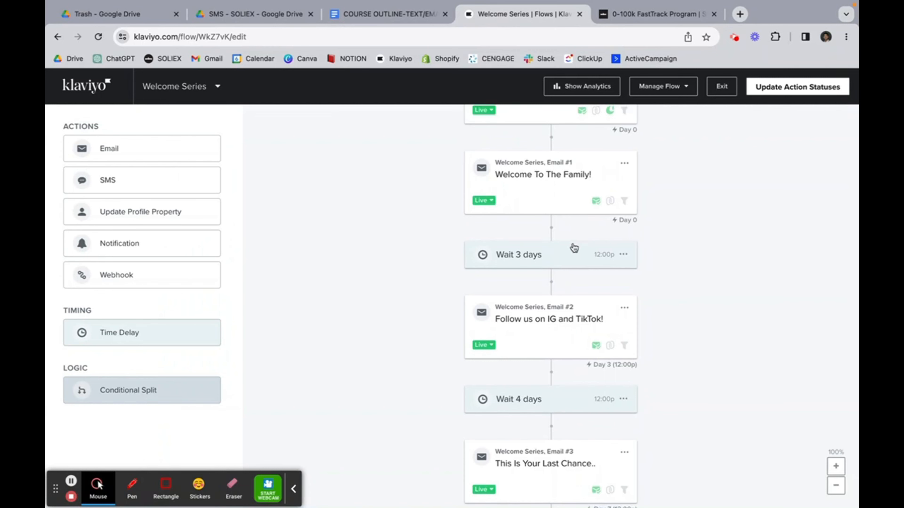
pyautogui.scroll(-2, 573, 248)
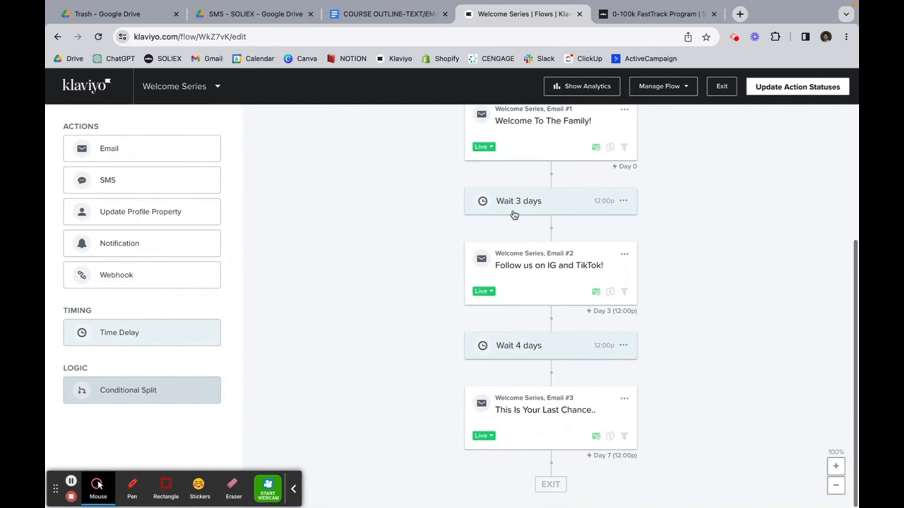
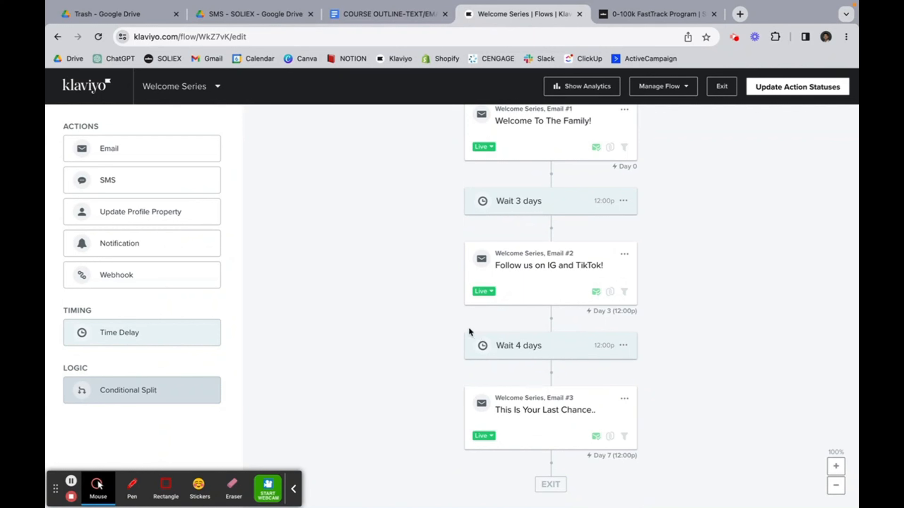
# Step: Drop down the Welcome Series flow-name menu and scroll through the available flows
pyautogui.click(212, 94)
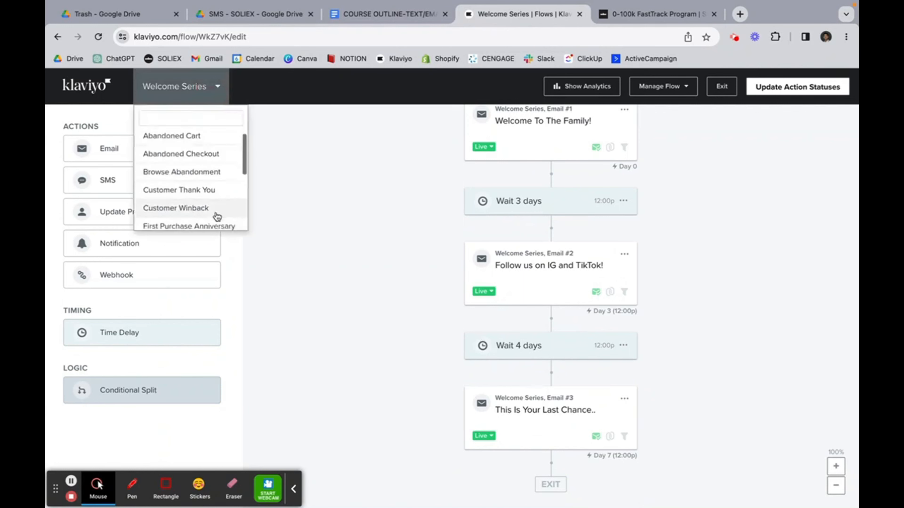
pyautogui.scroll(-4, 216, 216)
pyautogui.scroll(-3, 217, 217)
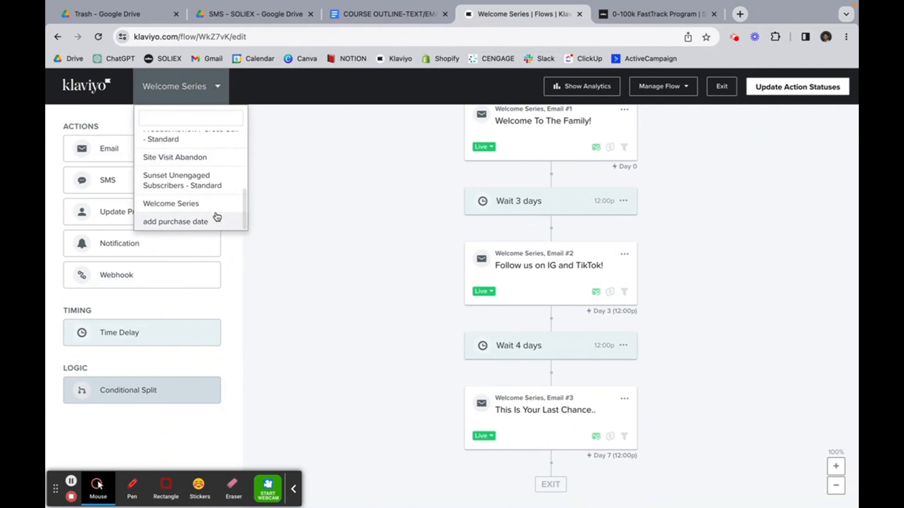
pyautogui.scroll(5, 216, 216)
pyautogui.scroll(1, 216, 199)
# Step: Open Customer Thank You and review its Placed Order split into THANKS15 and LOYALTY branches
pyautogui.click(217, 170)
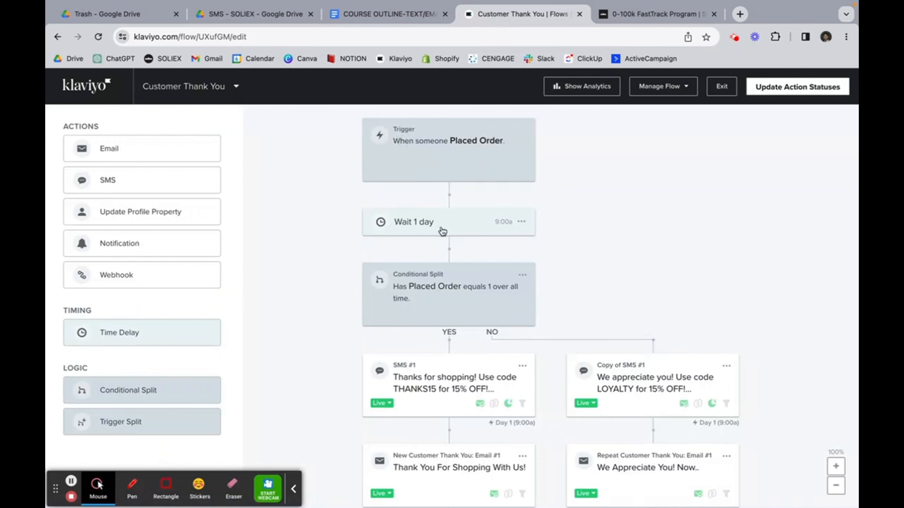
pyautogui.scroll(-3, 442, 232)
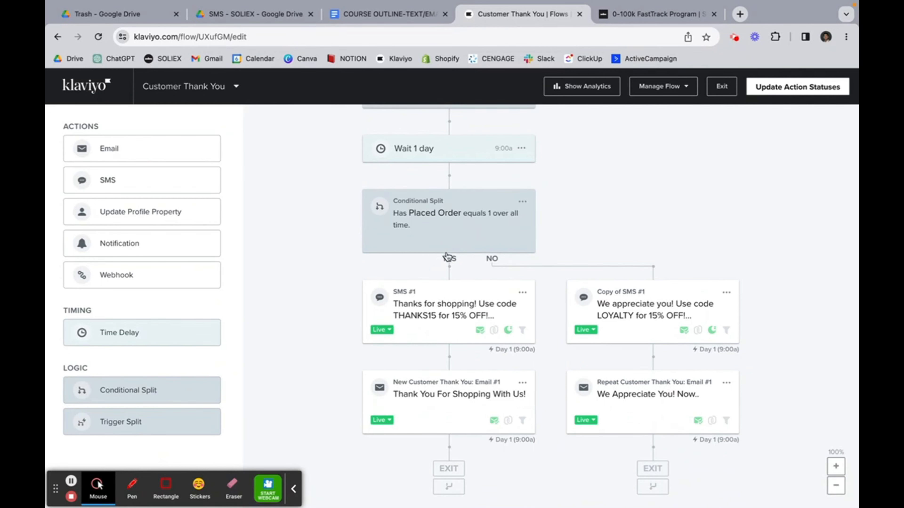
pyautogui.scroll(2, 444, 263)
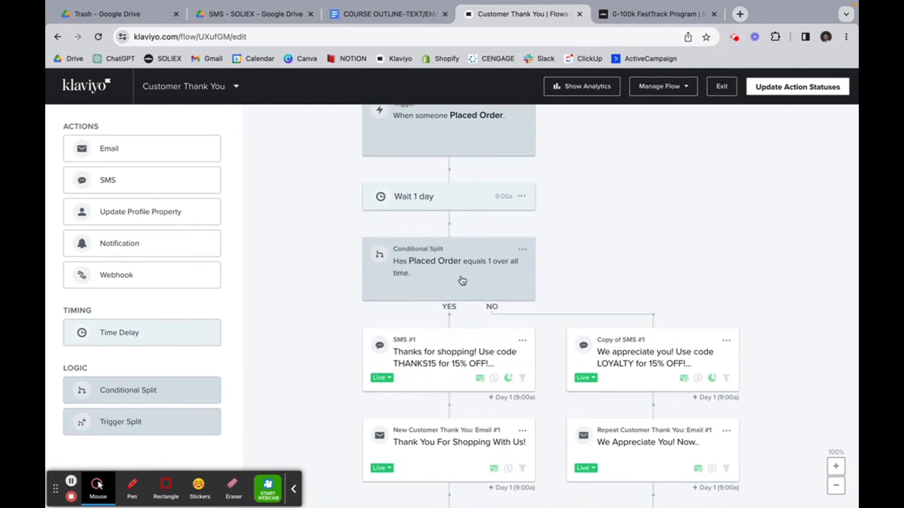
pyautogui.scroll(1, 495, 287)
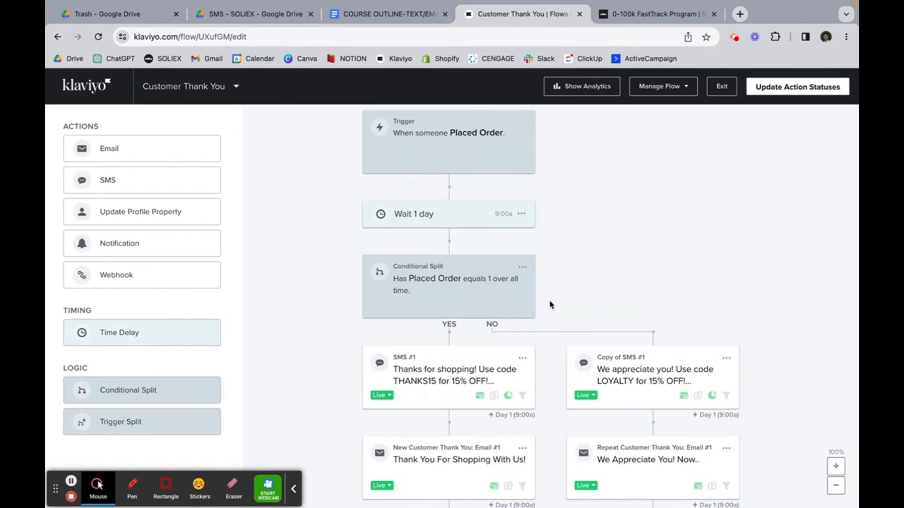
pyautogui.scroll(-2, 696, 389)
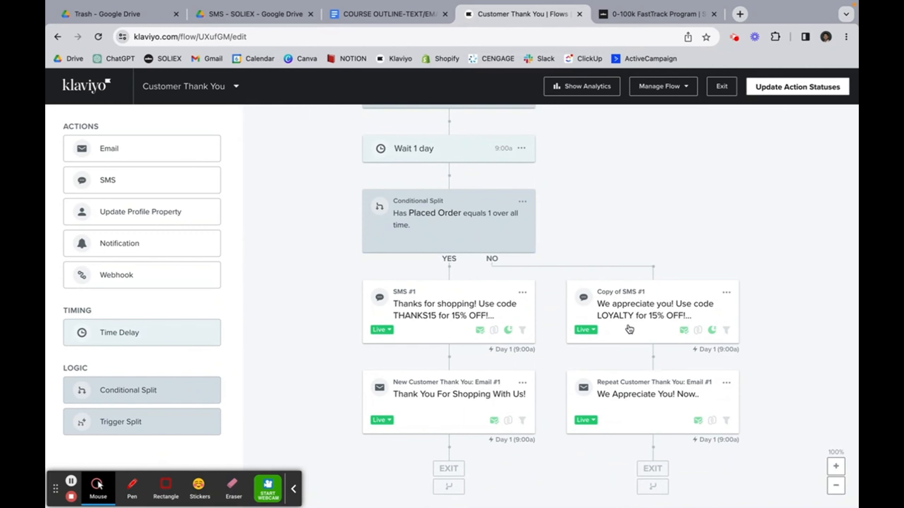
pyautogui.scroll(2, 628, 327)
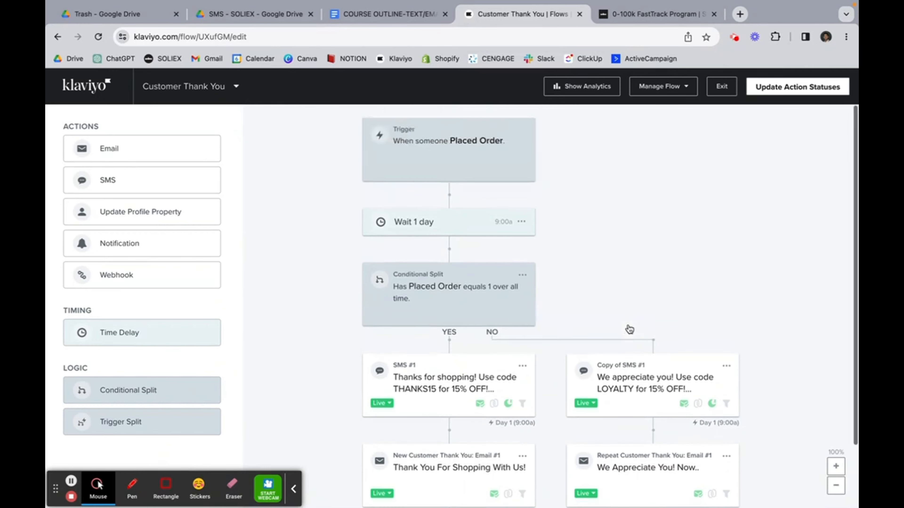
pyautogui.click(192, 82)
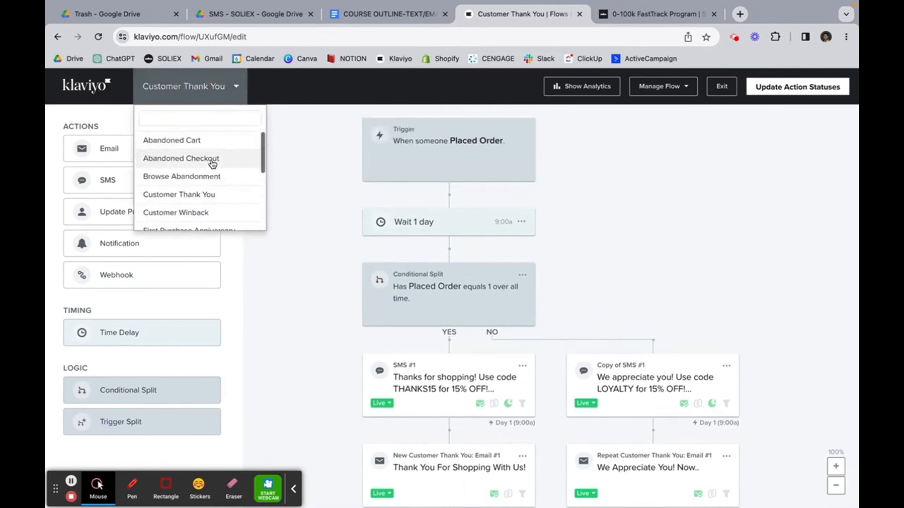
# Step: Open the Abandoned Cart flow and view its Added to Cart trigger setup
pyautogui.click(212, 148)
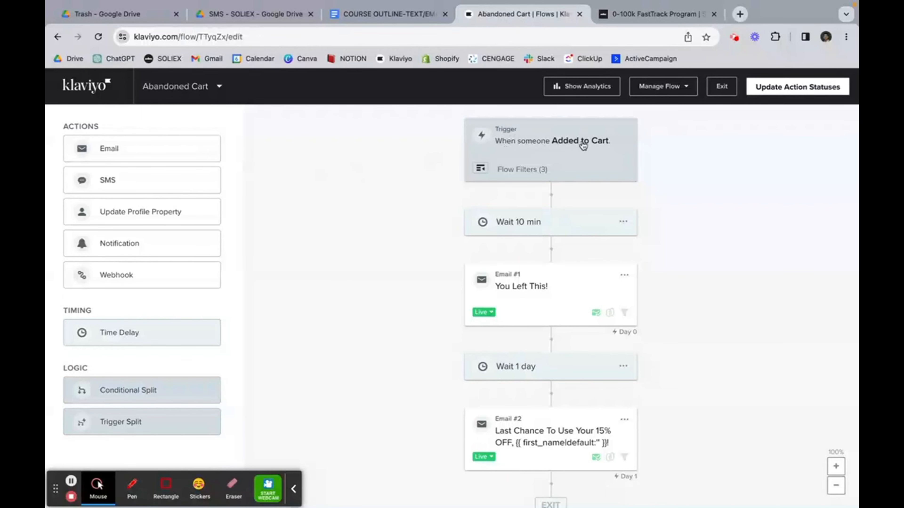
pyautogui.click(521, 167)
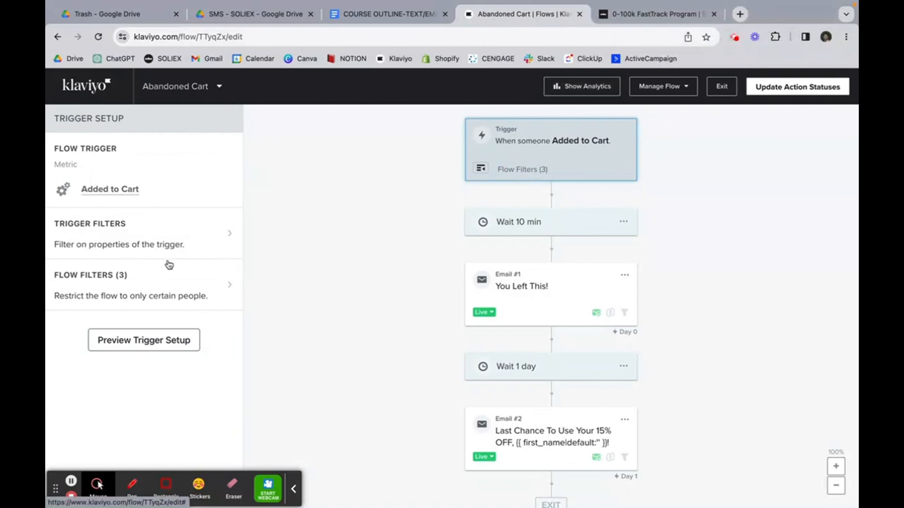
# Step: Show the filters excluding Checkout Started, Placed Order, and anyone in the flow within 5 days
pyautogui.click(152, 285)
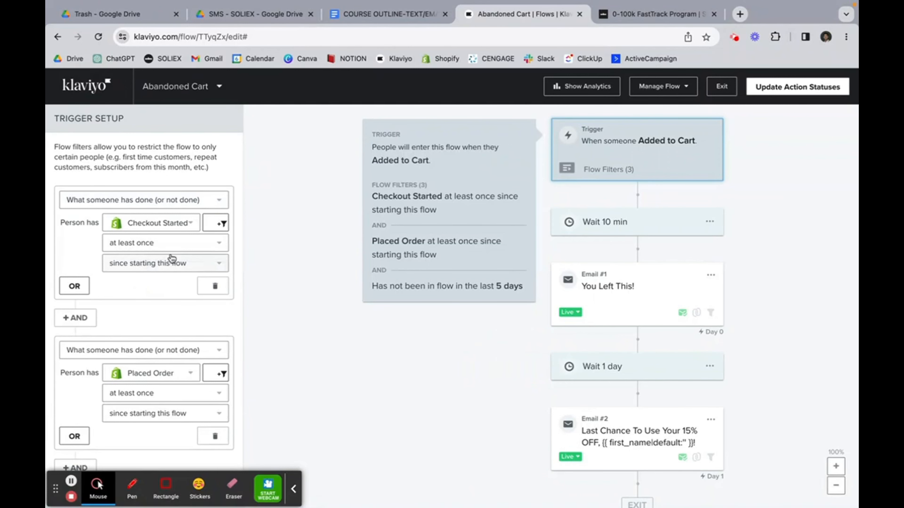
pyautogui.scroll(-3, 172, 259)
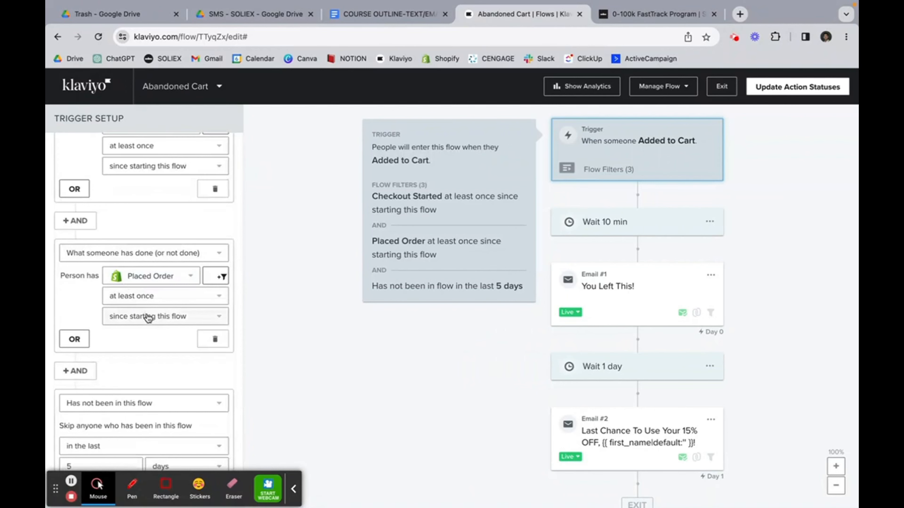
pyautogui.scroll(-2, 146, 316)
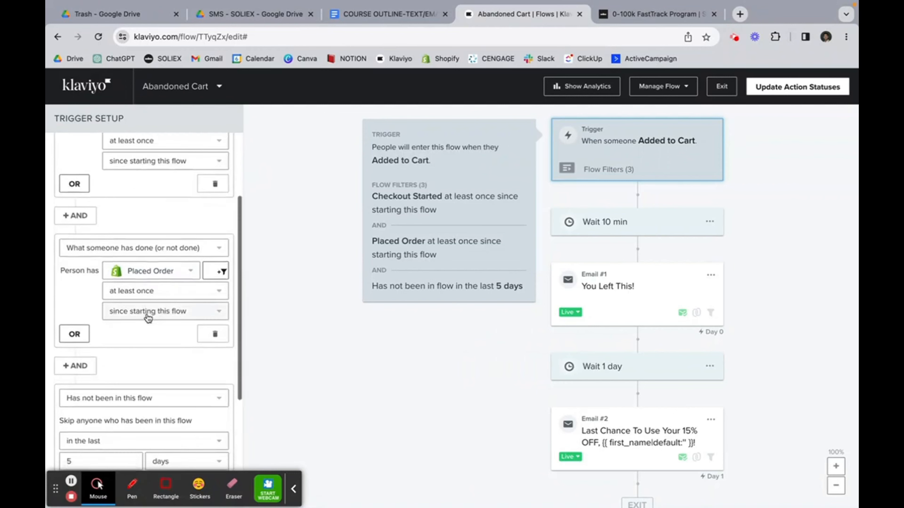
pyautogui.scroll(3, 141, 186)
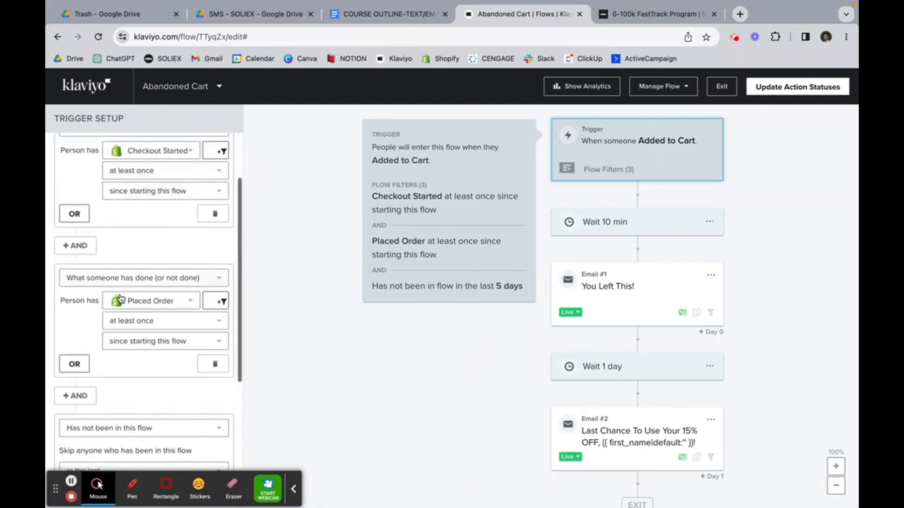
pyautogui.scroll(-2, 146, 173)
pyautogui.scroll(-1, 149, 173)
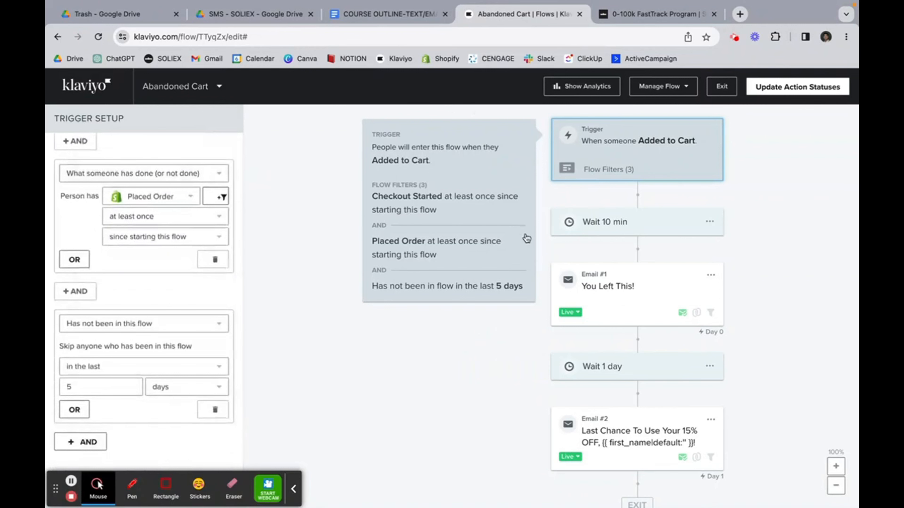
pyautogui.scroll(1, 158, 164)
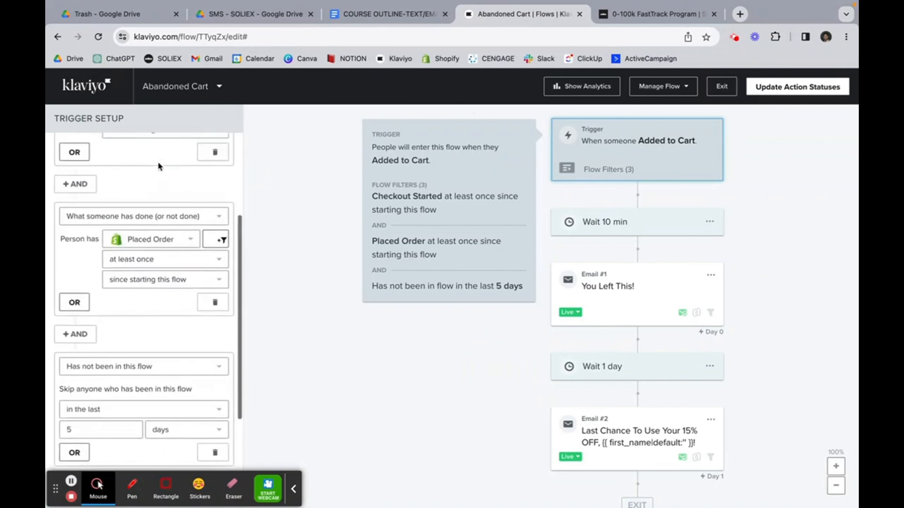
pyautogui.scroll(-2, 158, 166)
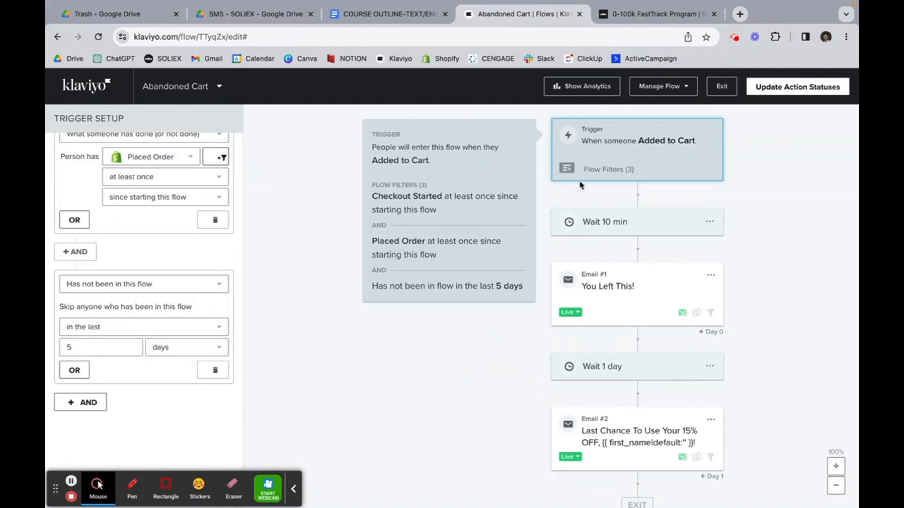
# Step: Change the Abandoned Cart flow's first wait from 10 to 30 minutes
pyautogui.click(587, 221)
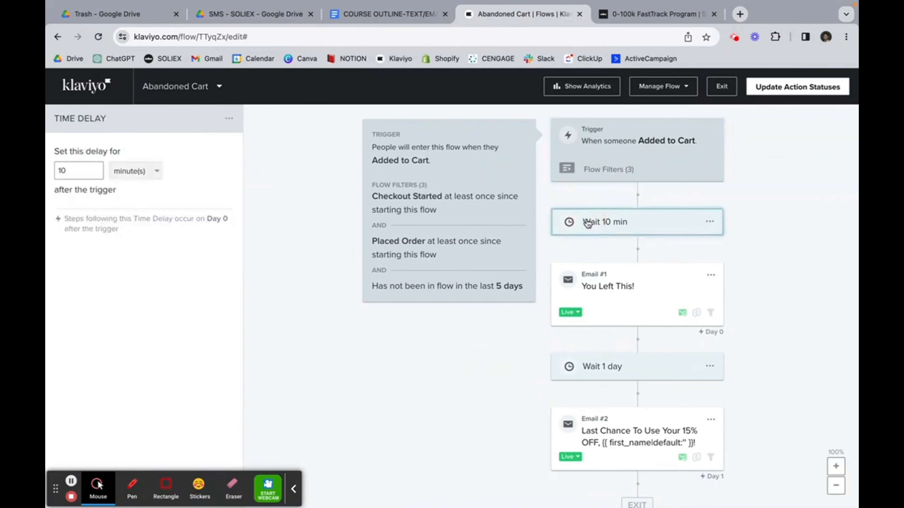
pyautogui.click(62, 170)
pyautogui.press('BackSpace')
pyautogui.write('3')
pyautogui.scroll(-1, 597, 199)
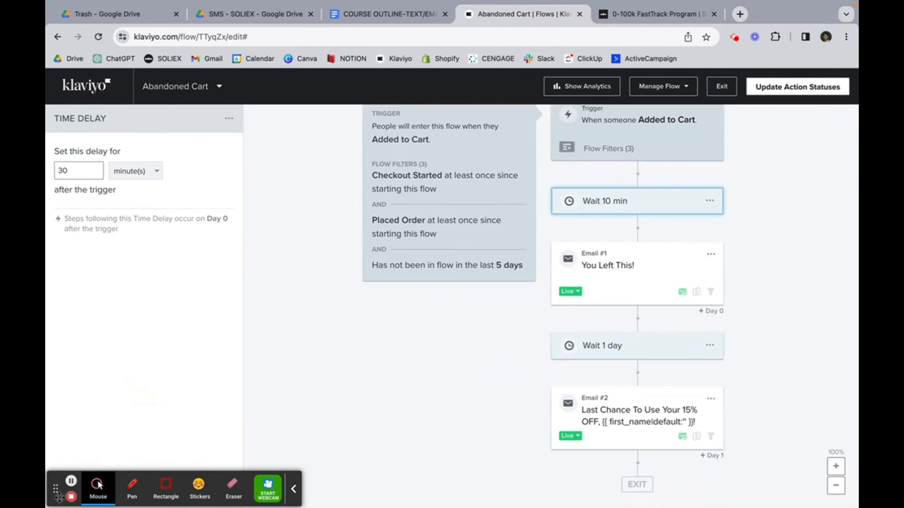
# Step: Inspect the first abandoned-cart email, then switch to the Abandoned Checkout flow
pyautogui.click(652, 265)
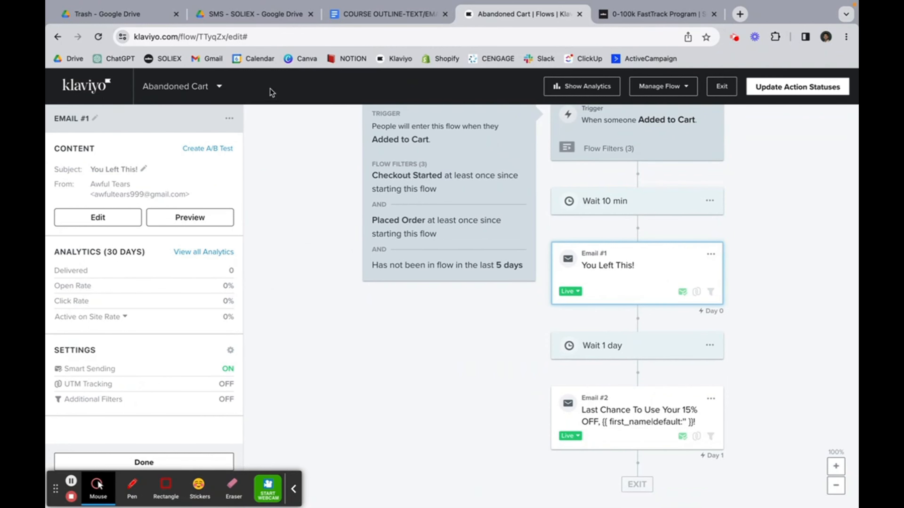
pyautogui.click(217, 89)
pyautogui.click(215, 158)
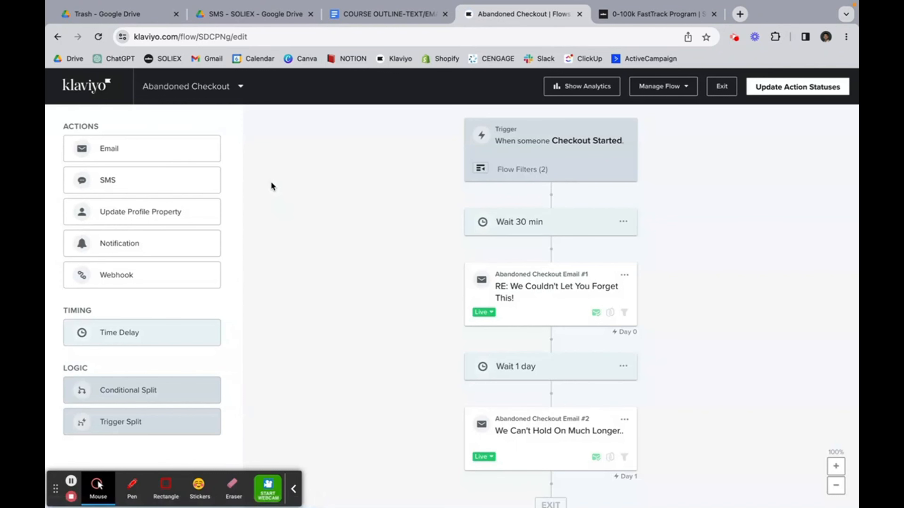
# Step: Review the Checkout Started filters dropping anyone who ordered or entered within 5 days
pyautogui.click(508, 142)
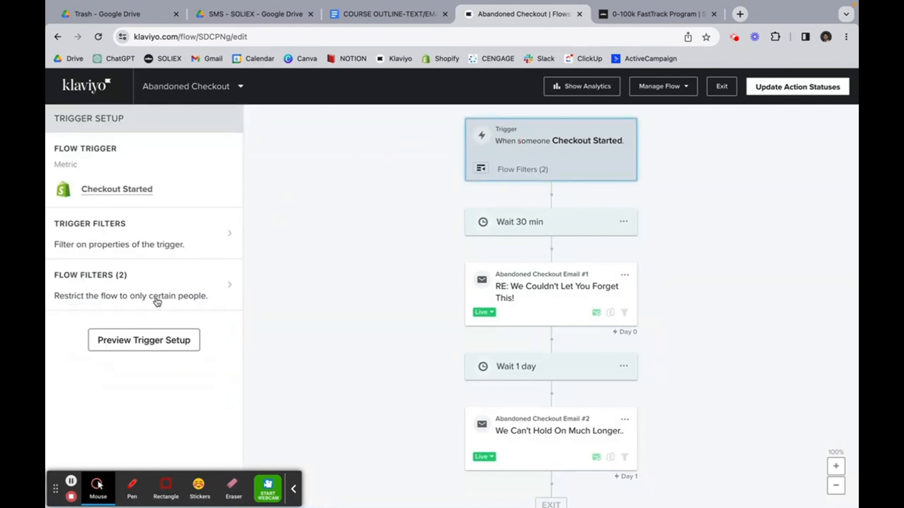
pyautogui.click(158, 297)
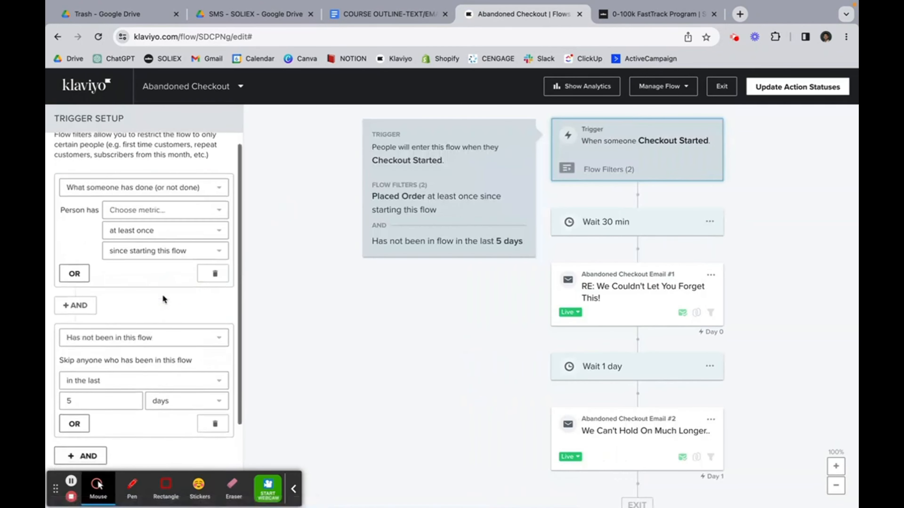
pyautogui.scroll(-1, 162, 294)
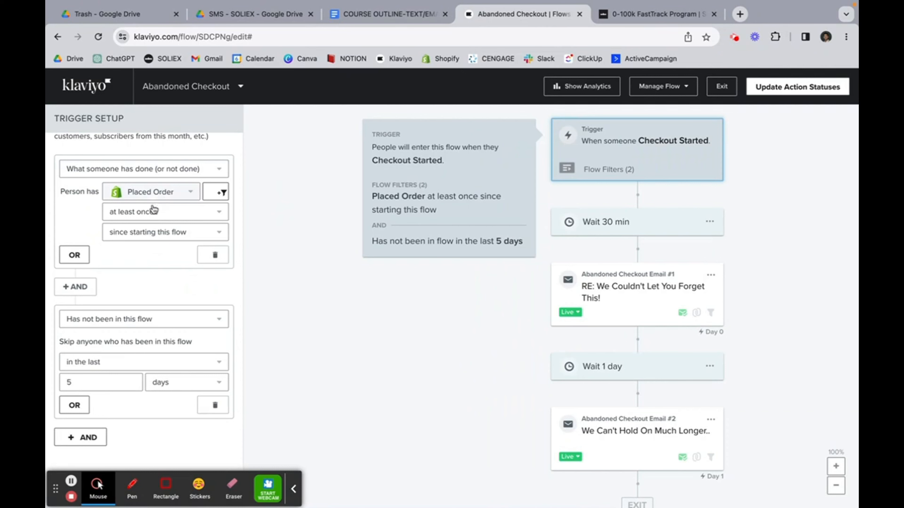
pyautogui.scroll(-2, 160, 255)
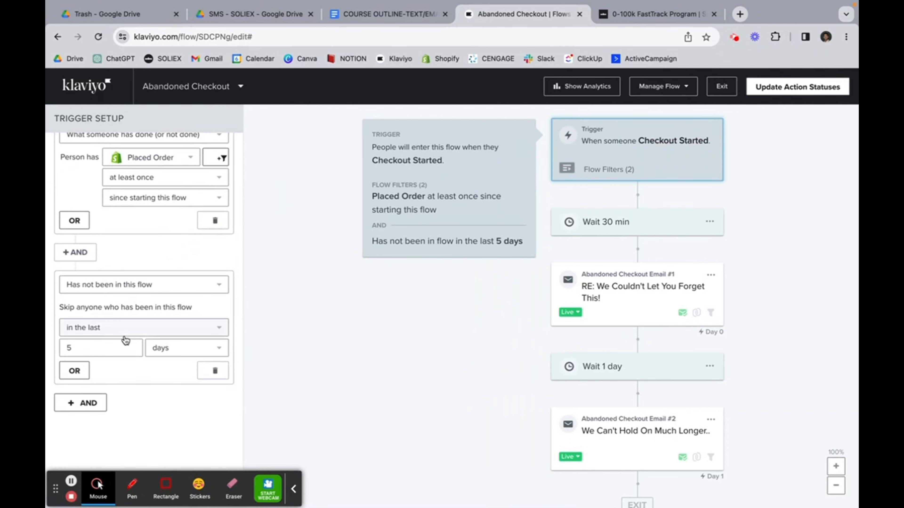
pyautogui.scroll(3, 158, 229)
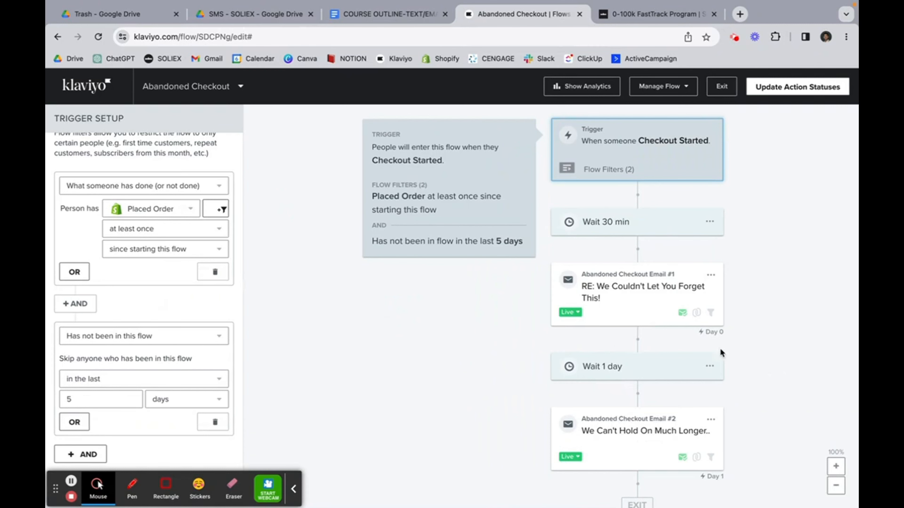
pyautogui.click(227, 93)
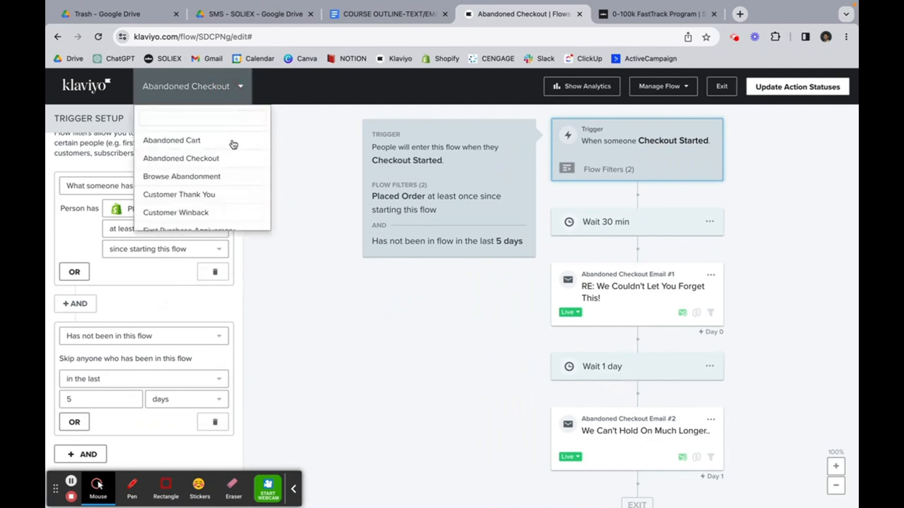
# Step: Open Browse Abandonment and review its three Viewed Product trigger filters, including the 10-day re-entry limit
pyautogui.click(224, 178)
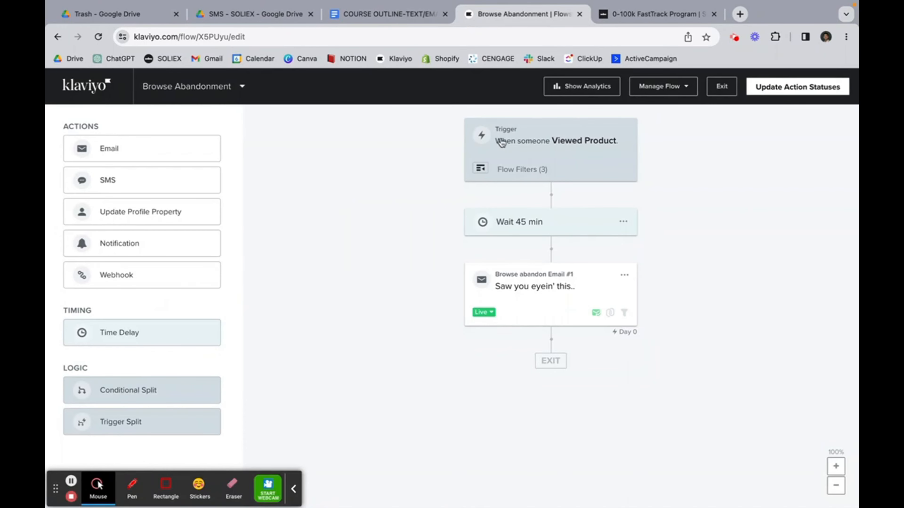
pyautogui.click(528, 170)
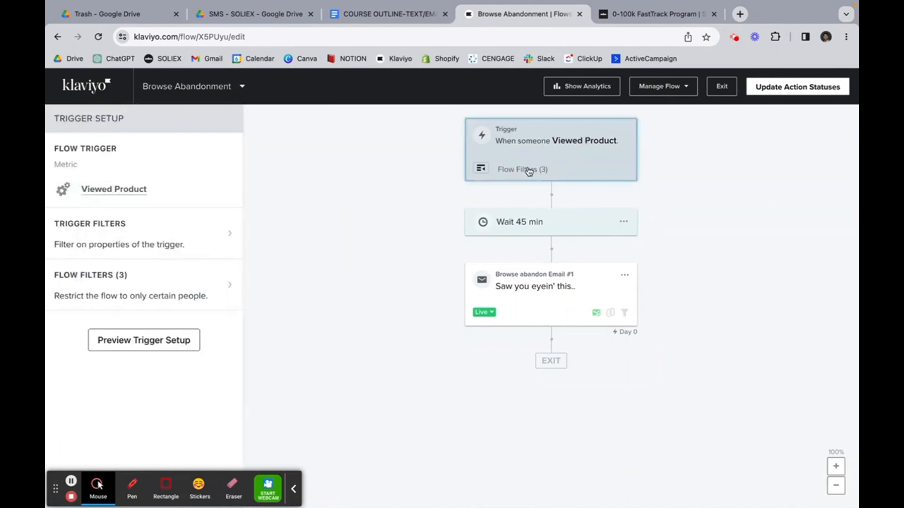
pyautogui.click(134, 299)
pyautogui.scroll(-1, 178, 282)
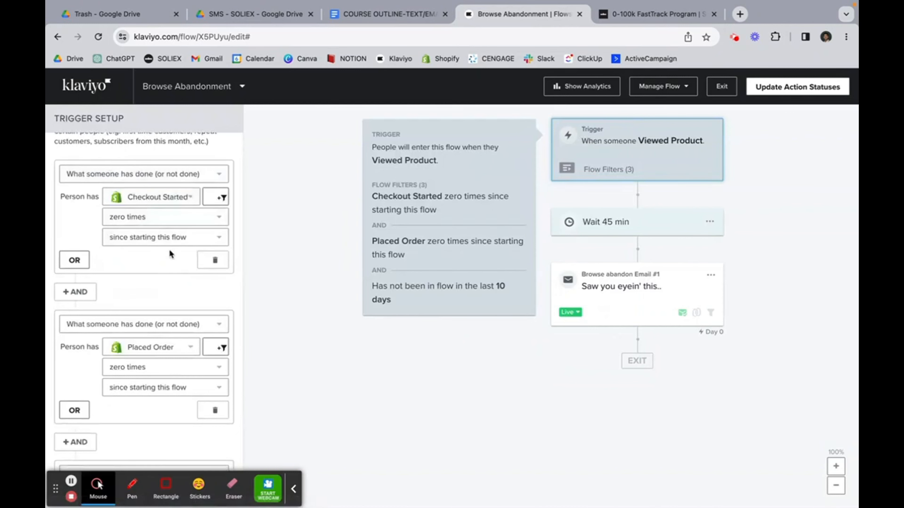
pyautogui.scroll(-2, 169, 252)
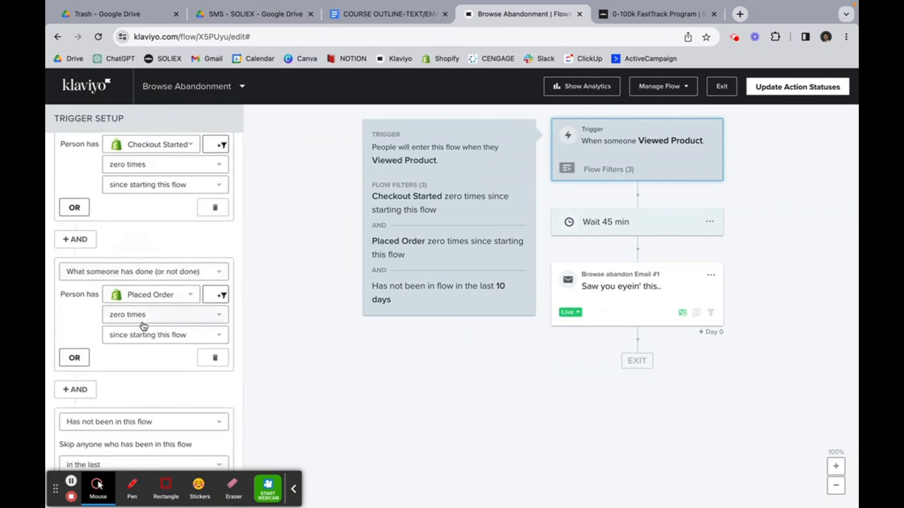
pyautogui.scroll(-3, 143, 326)
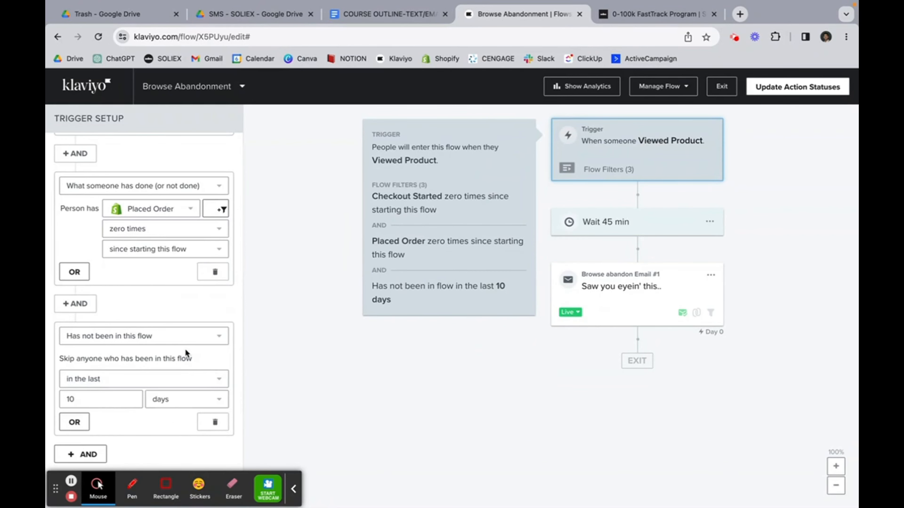
pyautogui.scroll(3, 185, 348)
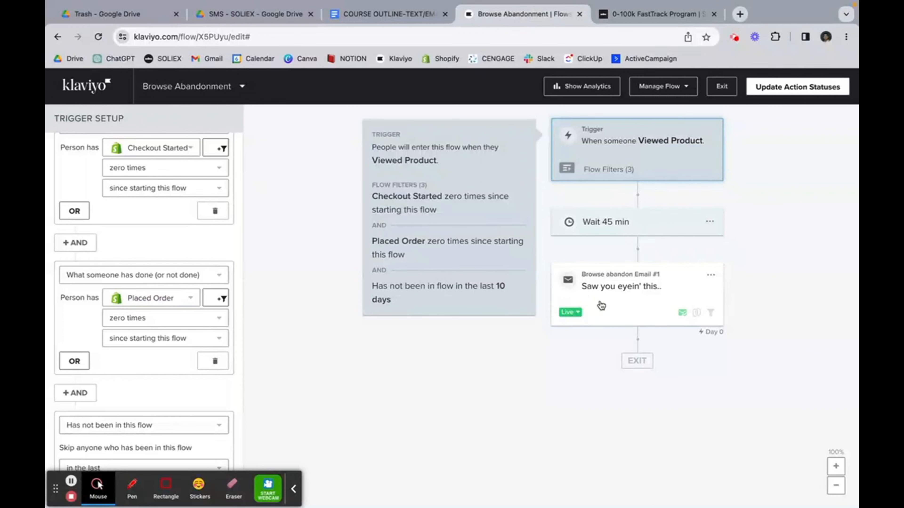
pyautogui.click(226, 90)
pyautogui.scroll(-2, 217, 192)
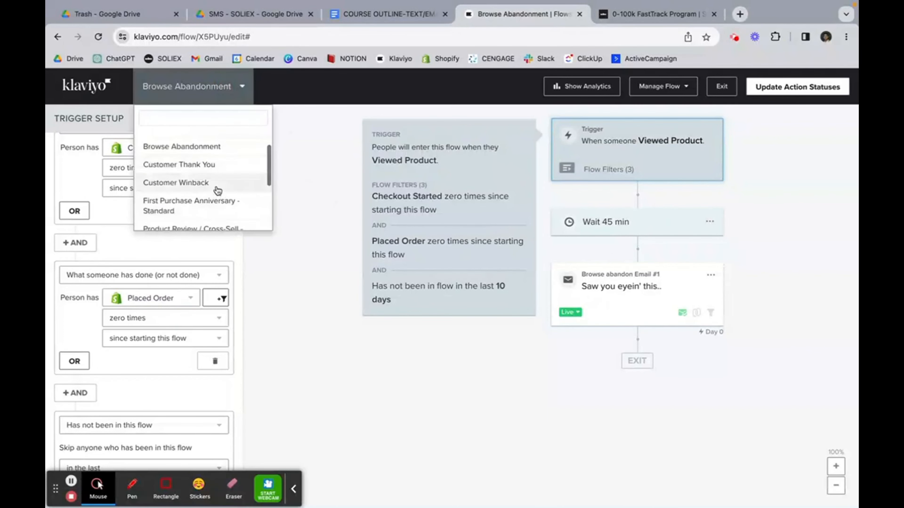
# Step: Open Customer Winback and check its single filter: Placed Order zero times since starting
pyautogui.click(222, 178)
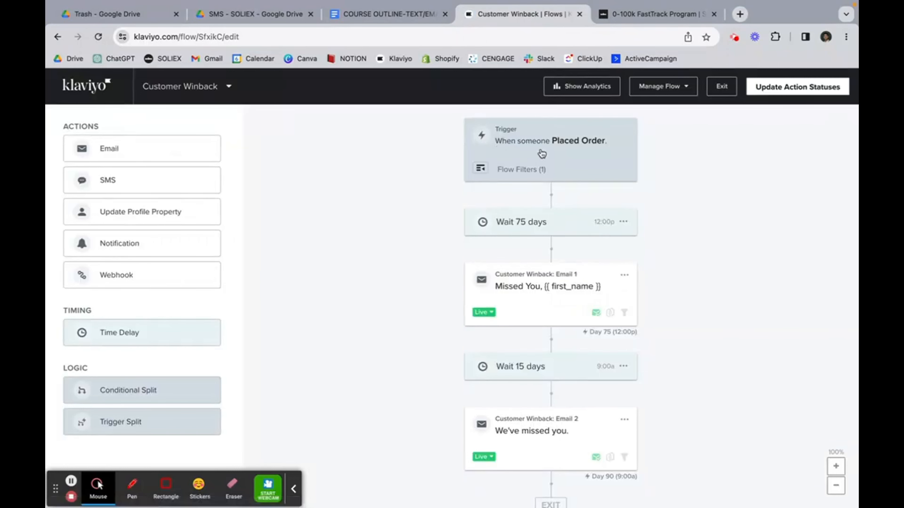
pyautogui.click(531, 161)
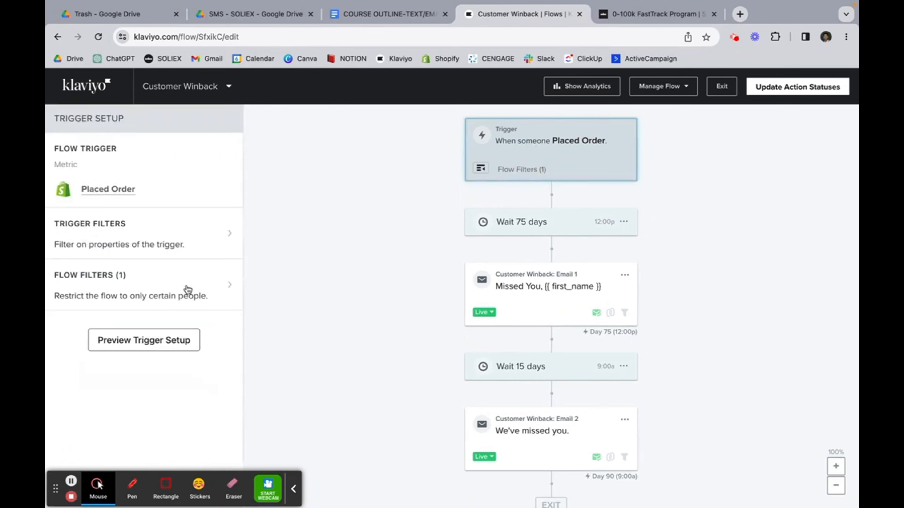
pyautogui.click(187, 291)
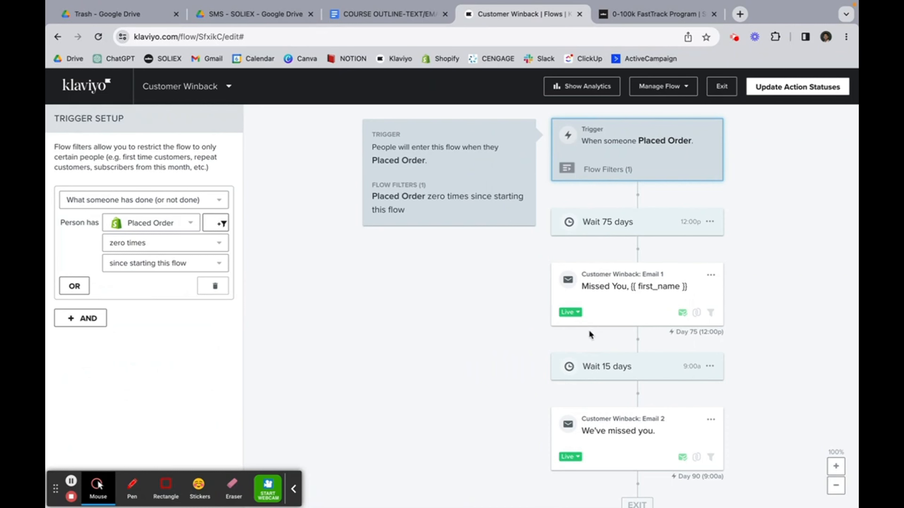
pyautogui.scroll(-1, 589, 329)
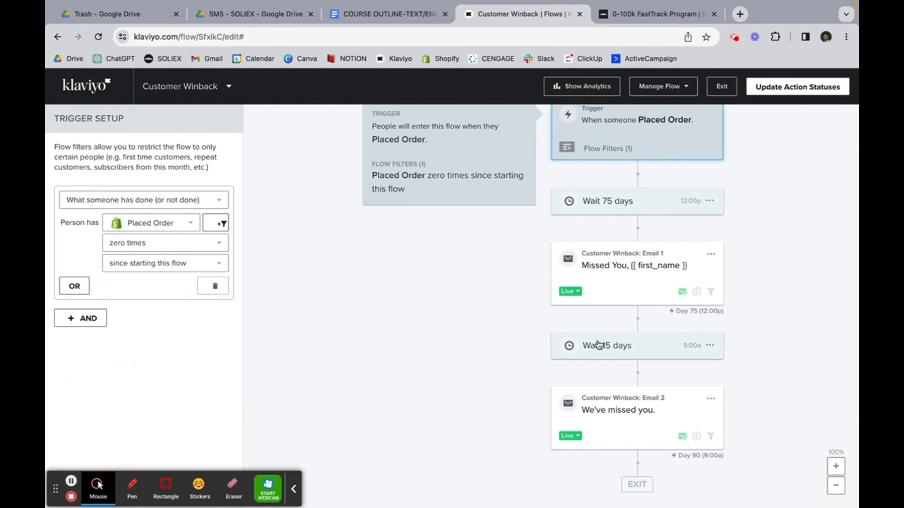
pyautogui.scroll(1, 597, 344)
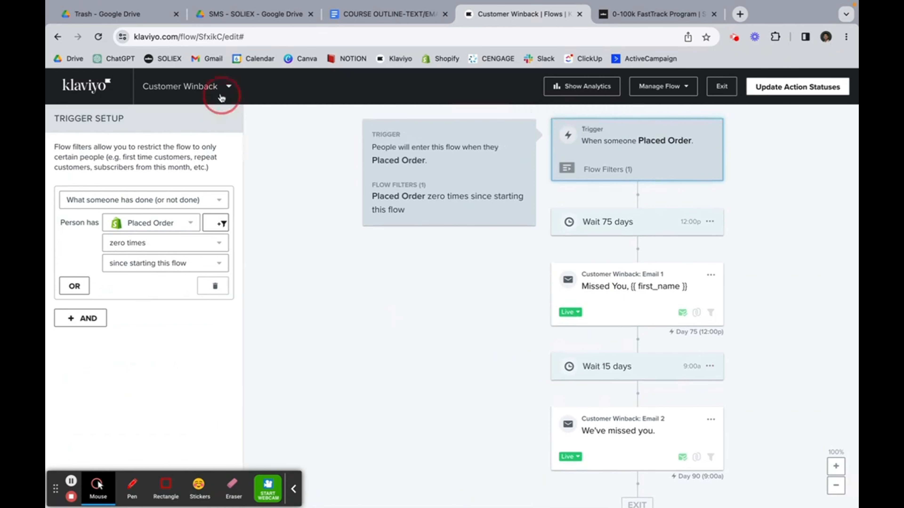
pyautogui.click(225, 88)
pyautogui.scroll(-3, 213, 177)
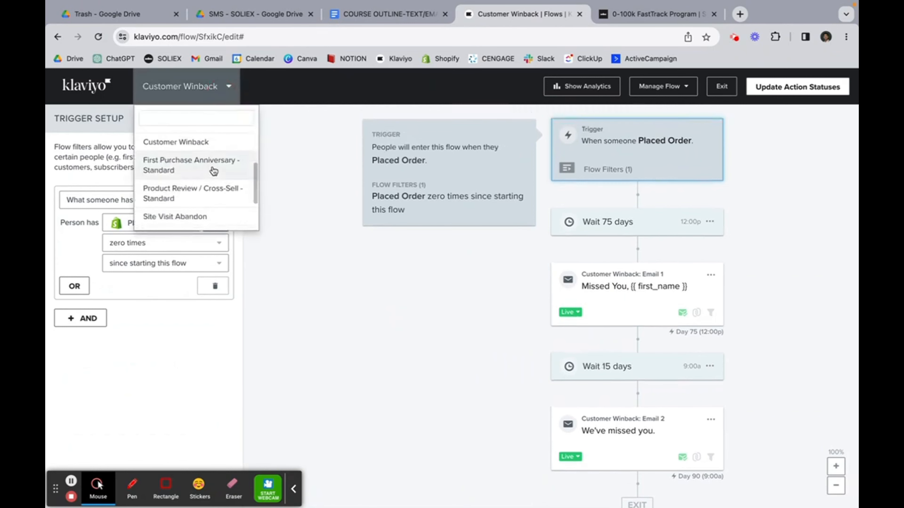
pyautogui.scroll(-2, 214, 179)
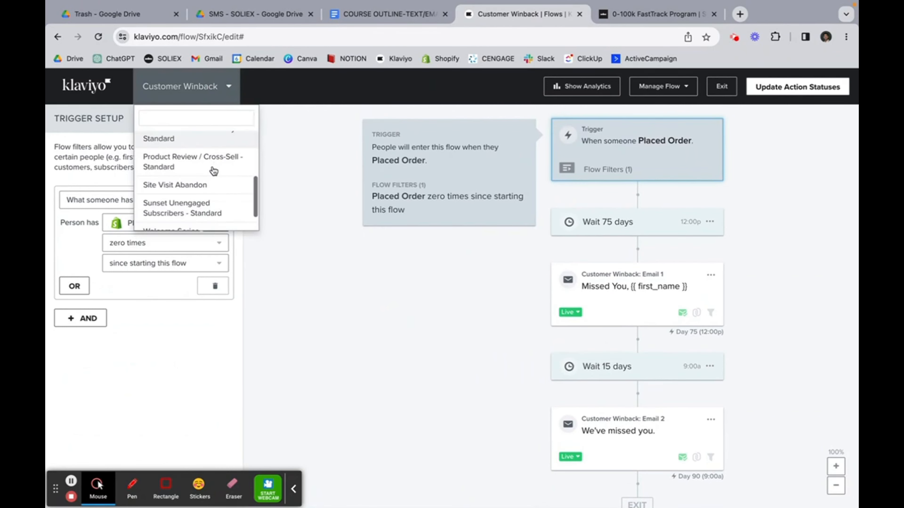
# Step: Open Site Visit Abandon and review its two trigger flow filters
pyautogui.click(223, 183)
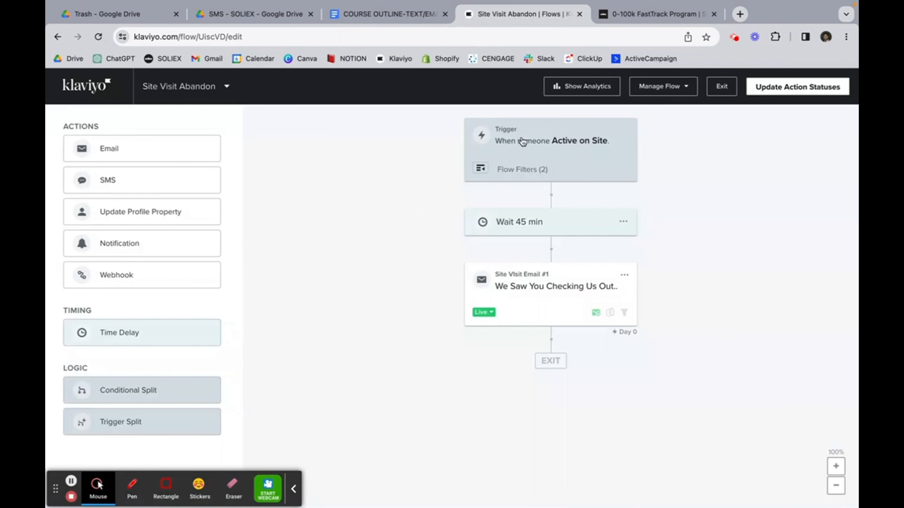
pyautogui.click(510, 177)
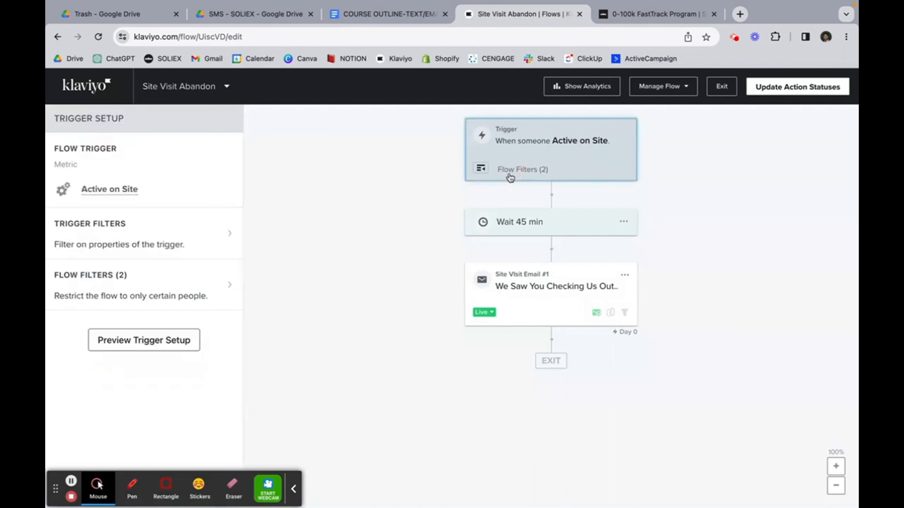
pyautogui.click(192, 297)
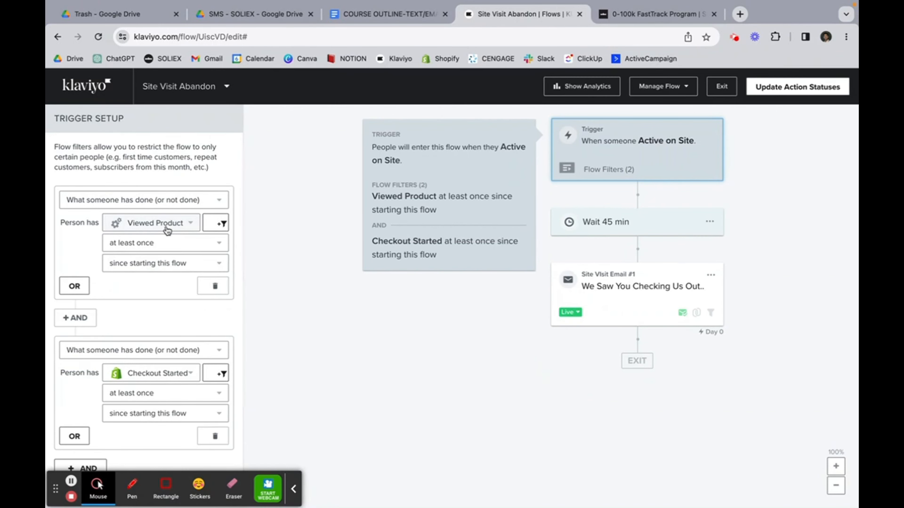
pyautogui.scroll(-2, 167, 231)
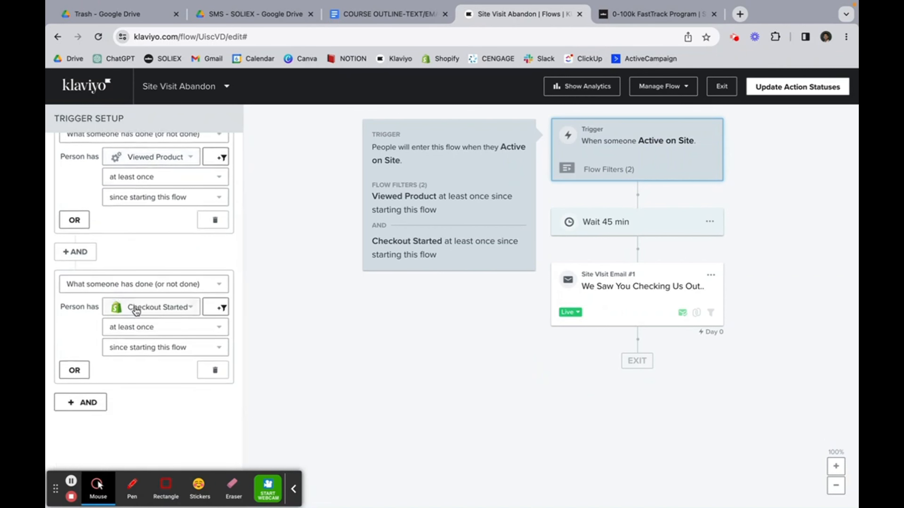
pyautogui.scroll(2, 208, 283)
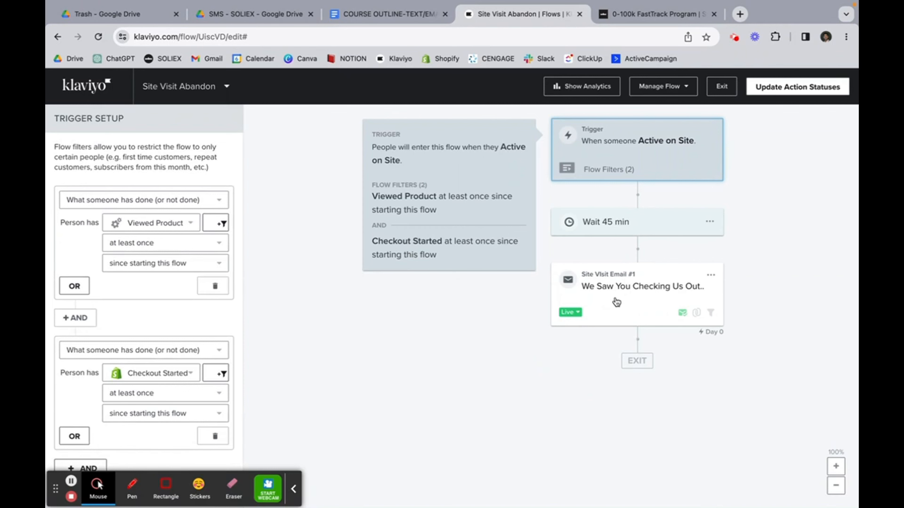
# Step: Switch to the Sunset Unengaged Subscribers - Standard flow
pyautogui.click(228, 88)
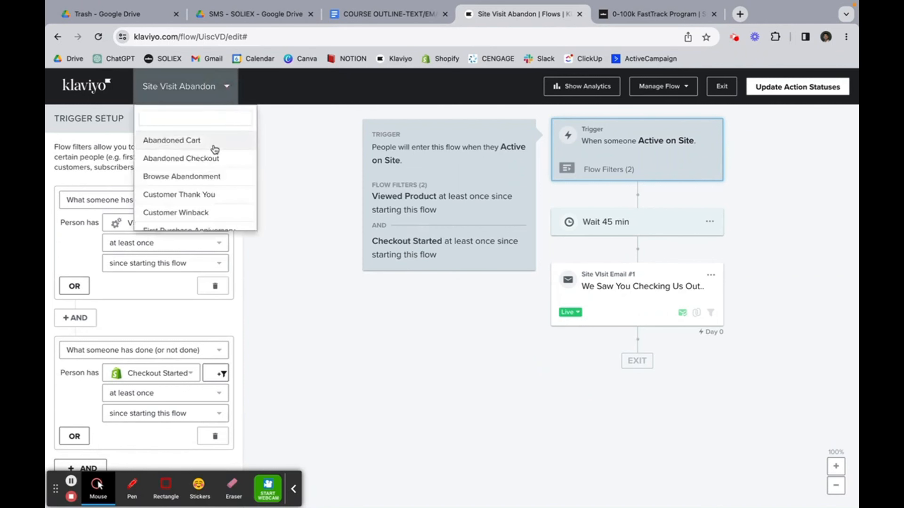
pyautogui.scroll(-5, 213, 149)
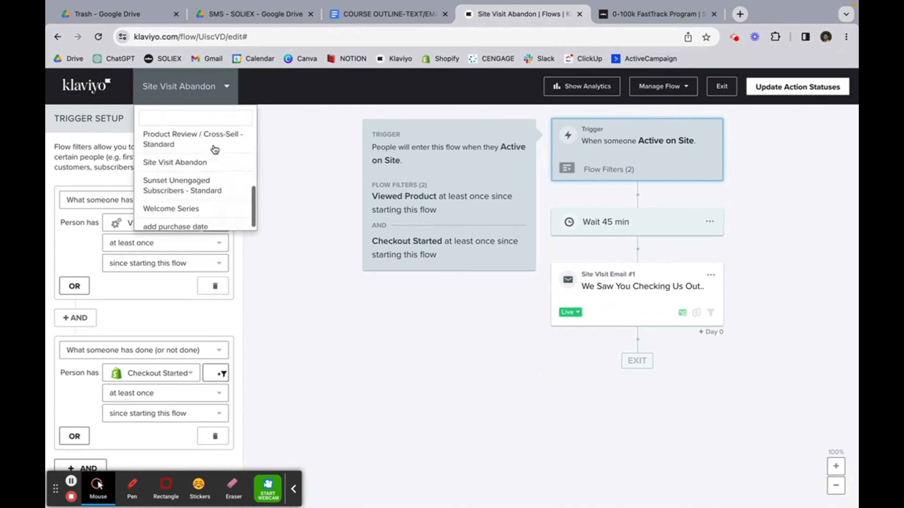
pyautogui.click(207, 186)
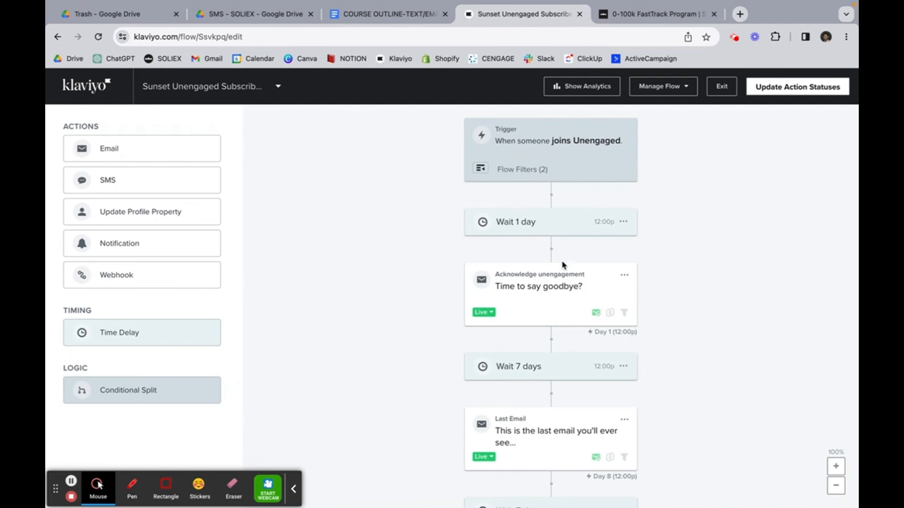
# Step: Scroll the Sunset Unengaged canvas through its goodbye emails, waits and Unengaged profile update
pyautogui.scroll(-4, 562, 263)
pyautogui.scroll(1, 563, 264)
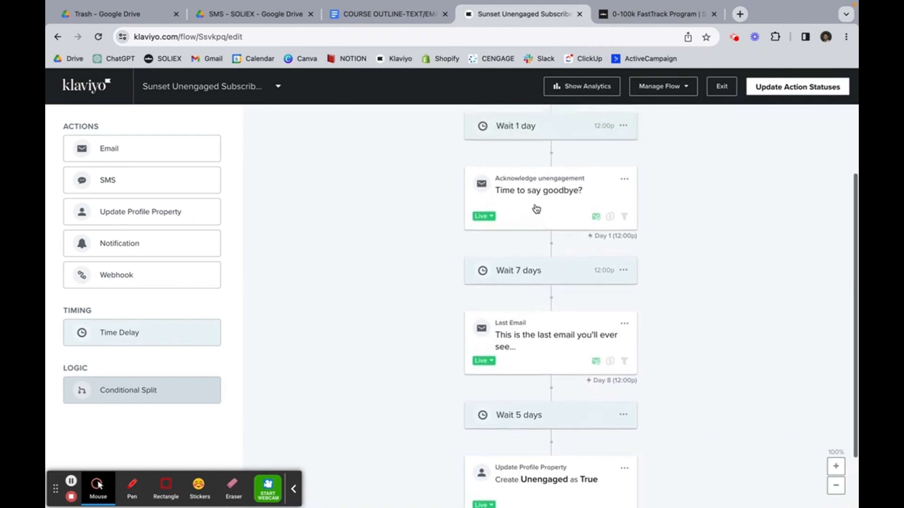
pyautogui.scroll(1, 537, 209)
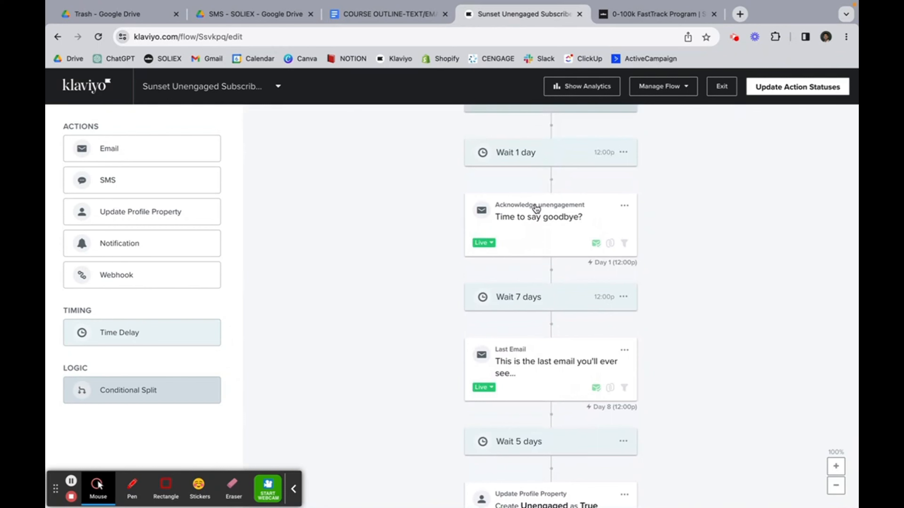
pyautogui.scroll(-3, 535, 206)
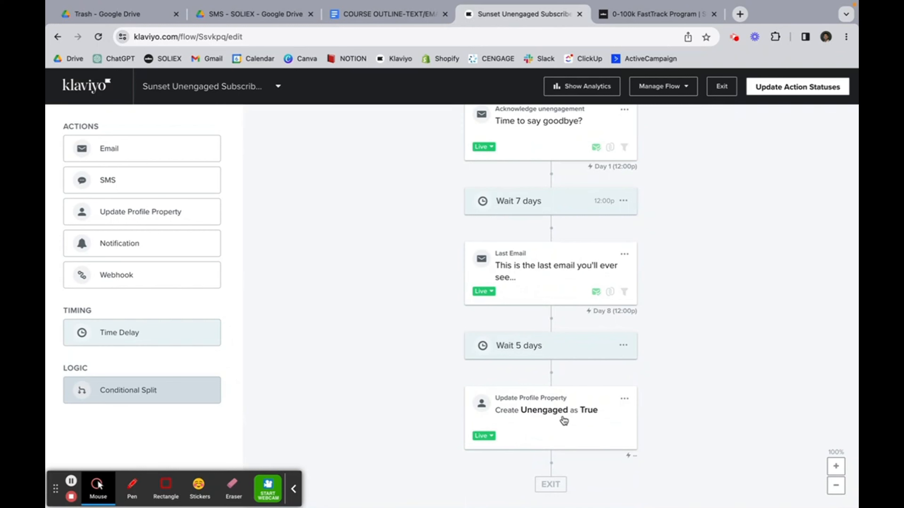
# Step: Browse the flow list, close it, and switch over to the Shopify store admin
pyautogui.click(261, 85)
pyautogui.scroll(-5, 251, 201)
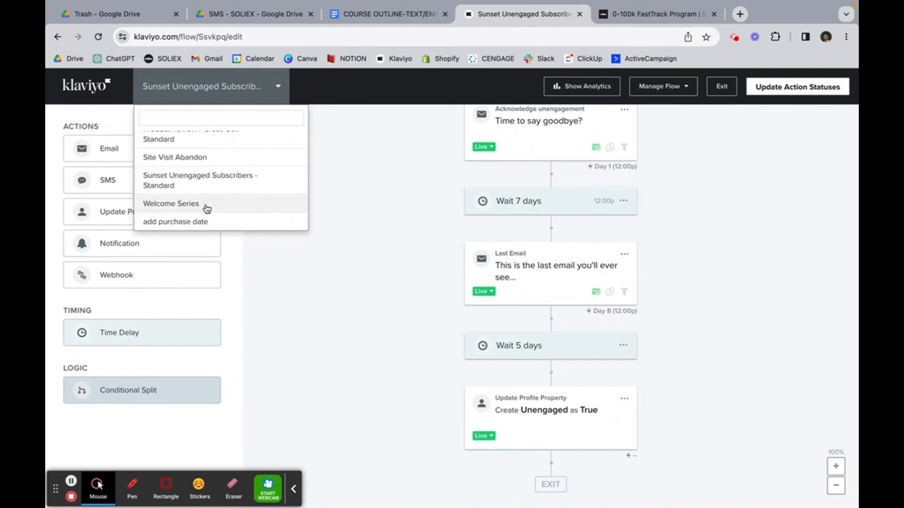
pyautogui.click(297, 247)
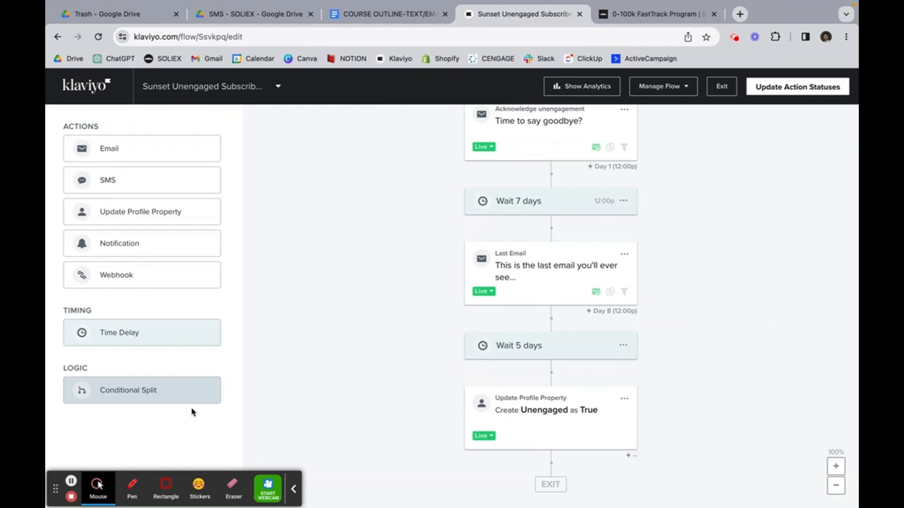
pyautogui.click(70, 480)
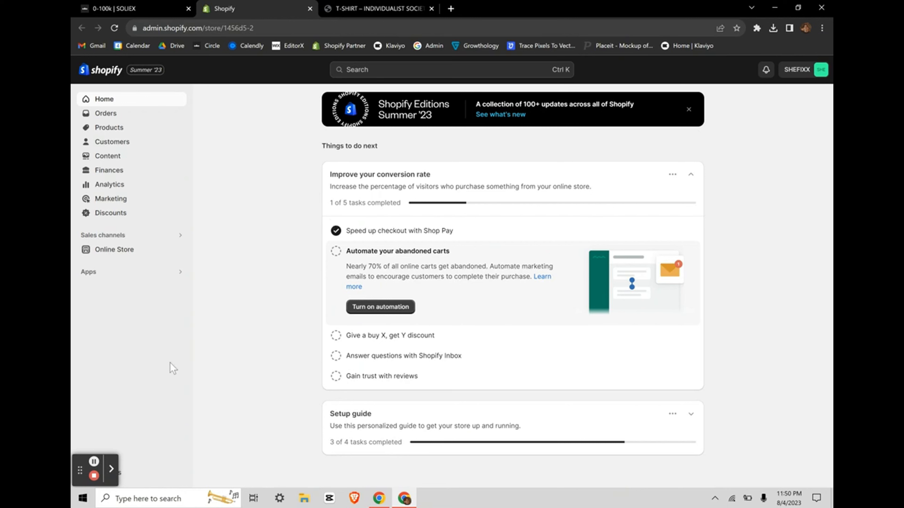
# Step: Open the Shopify App Store via the admin search's Apps and sales channel settings
pyautogui.click(389, 73)
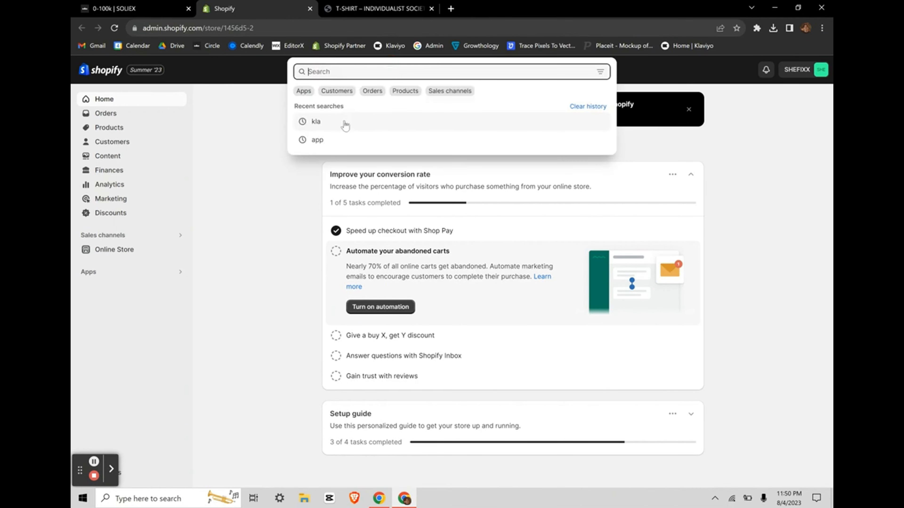
pyautogui.click(303, 91)
pyautogui.click(336, 271)
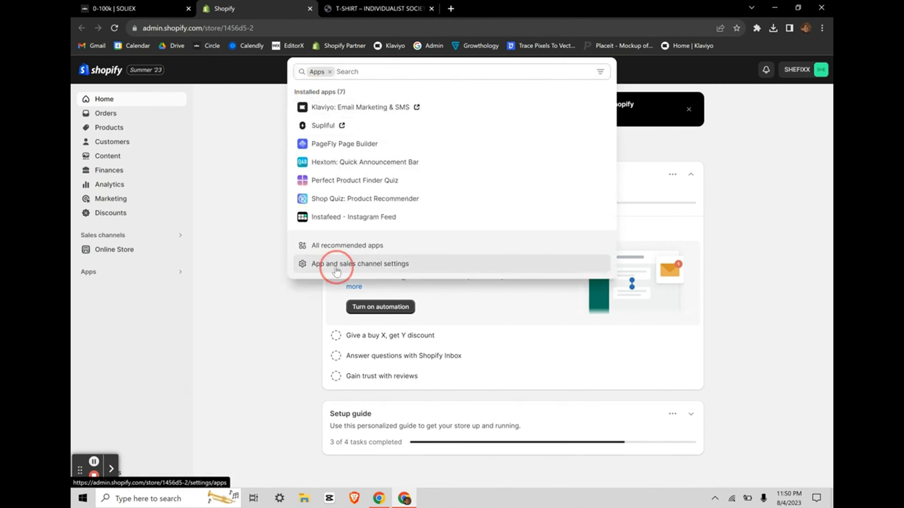
pyautogui.click(727, 152)
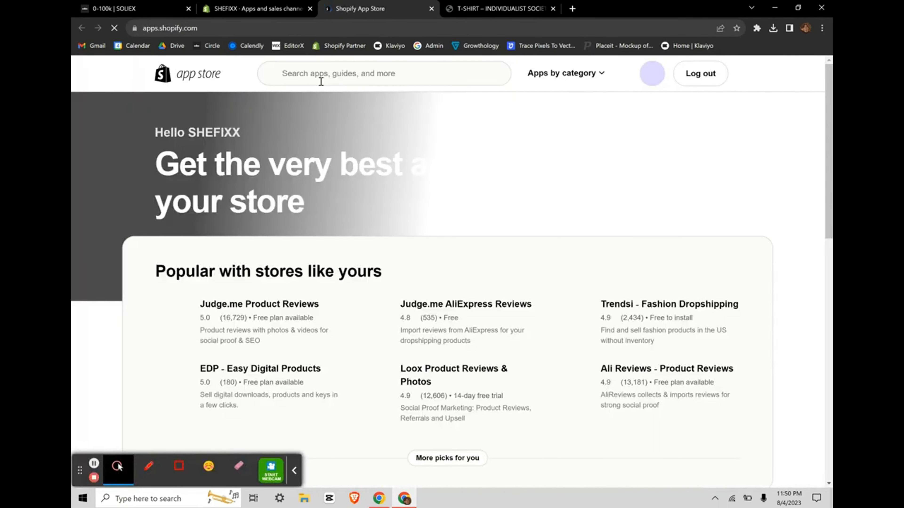
# Step: Search the App Store for 'back in stock' and open the Back in Stock: Restock Alerts listing
pyautogui.click(314, 75)
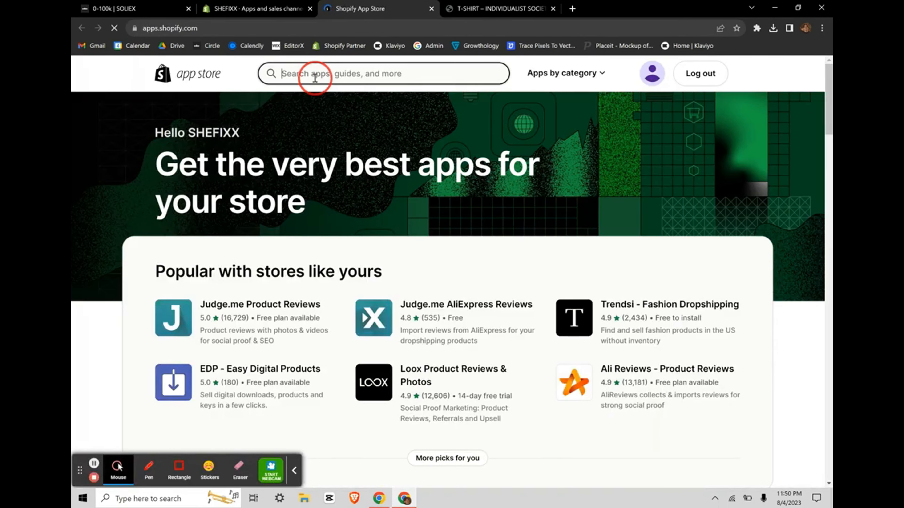
pyautogui.write('back i')
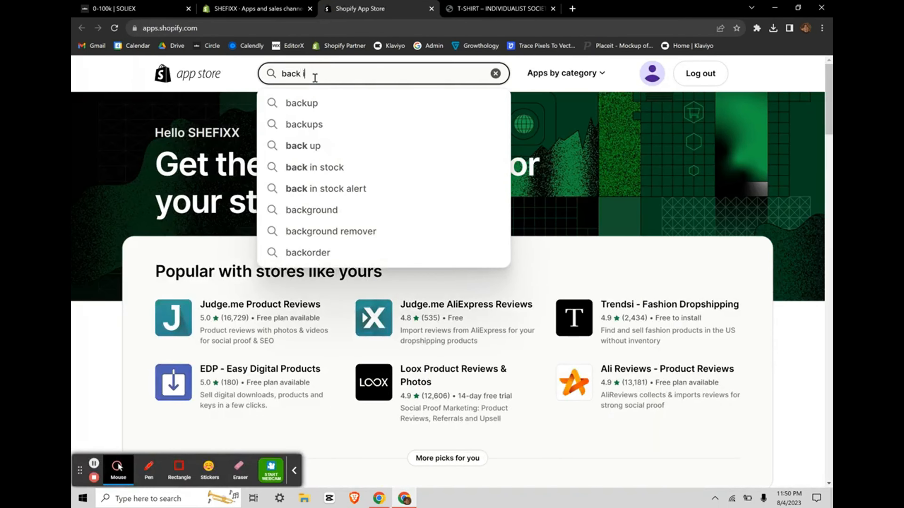
pyautogui.write('n stock')
pyautogui.press('Return')
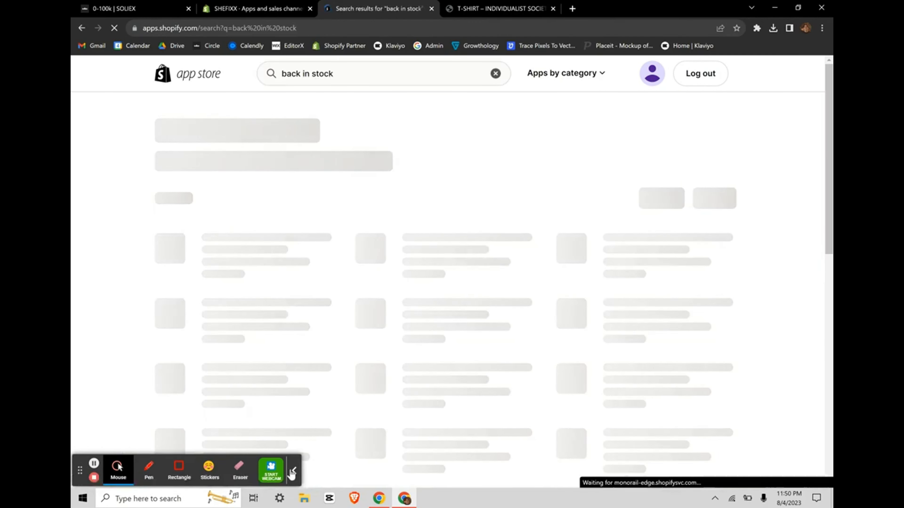
pyautogui.click(293, 474)
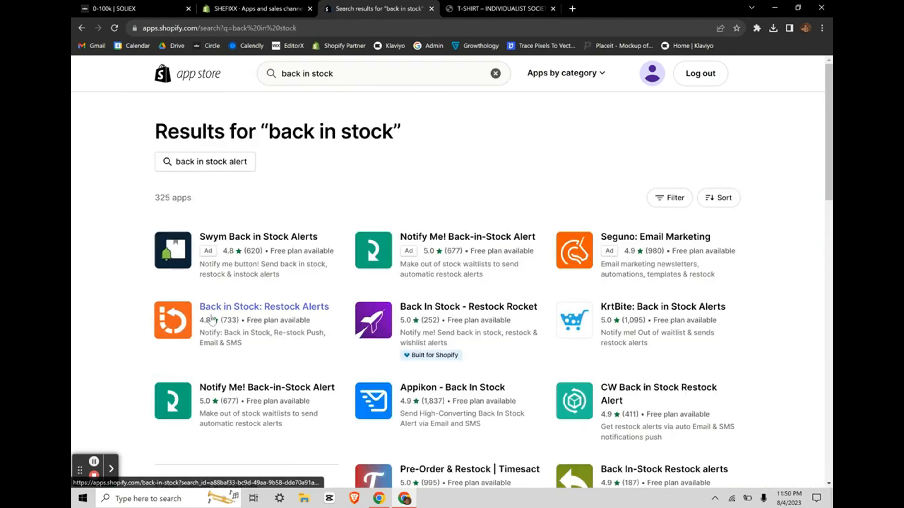
pyautogui.click(286, 310)
# Step: Review the app's Free plan features and notification allowance in its pricing section
pyautogui.scroll(-10, 304, 329)
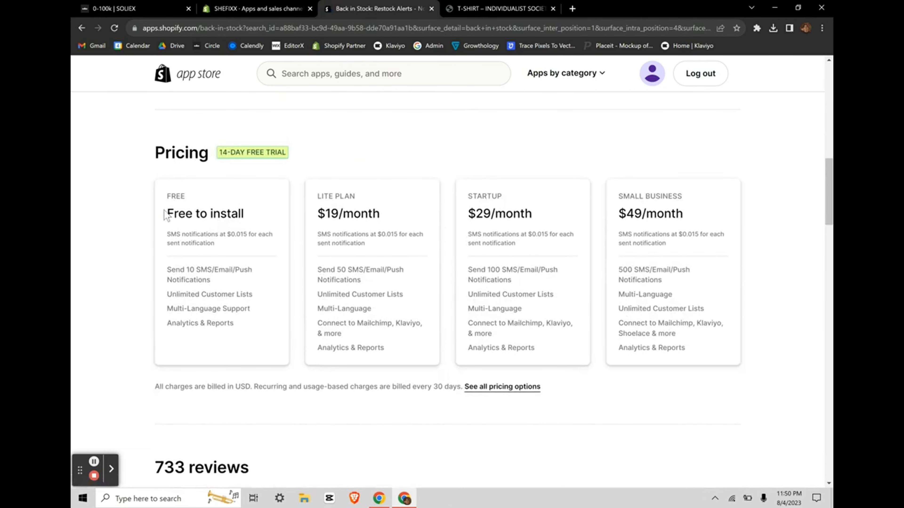
pyautogui.moveTo(167, 213); pyautogui.dragTo(726, 354)
pyautogui.click(750, 321)
pyautogui.scroll(1, 349, 235)
pyautogui.moveTo(147, 282); pyautogui.dragTo(231, 283)
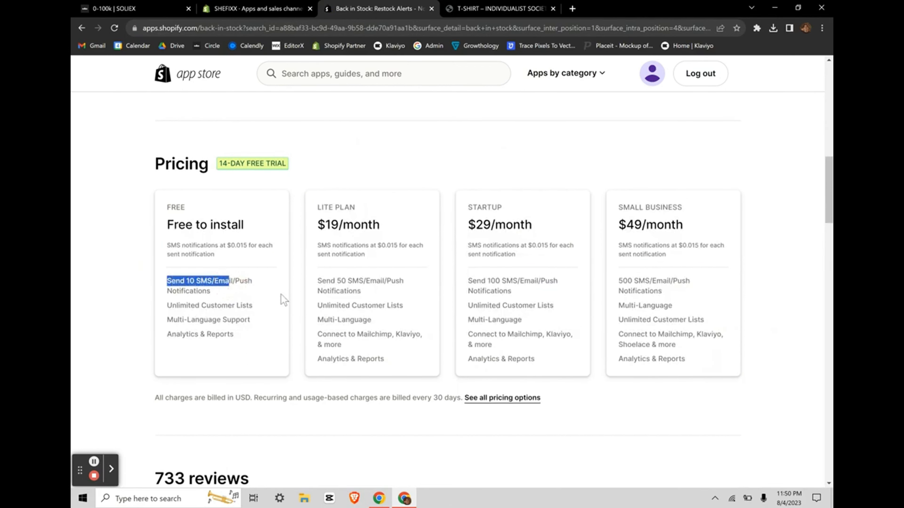
pyautogui.click(280, 295)
pyautogui.scroll(15, 444, 240)
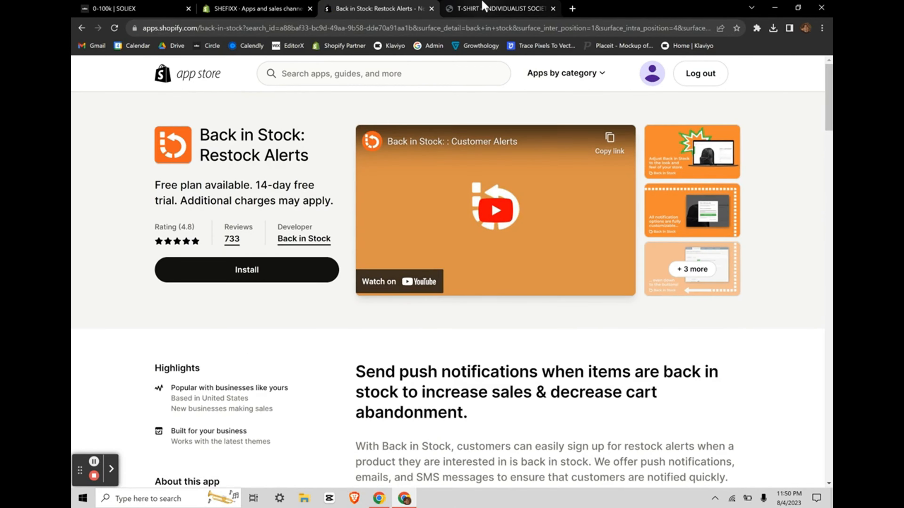
# Step: On the T-SHIRT product page, cycle through MEDIUM, LARGE and EXTRA LARGE, ending on SMALL
pyautogui.click(495, 8)
pyautogui.scroll(-1, 388, 342)
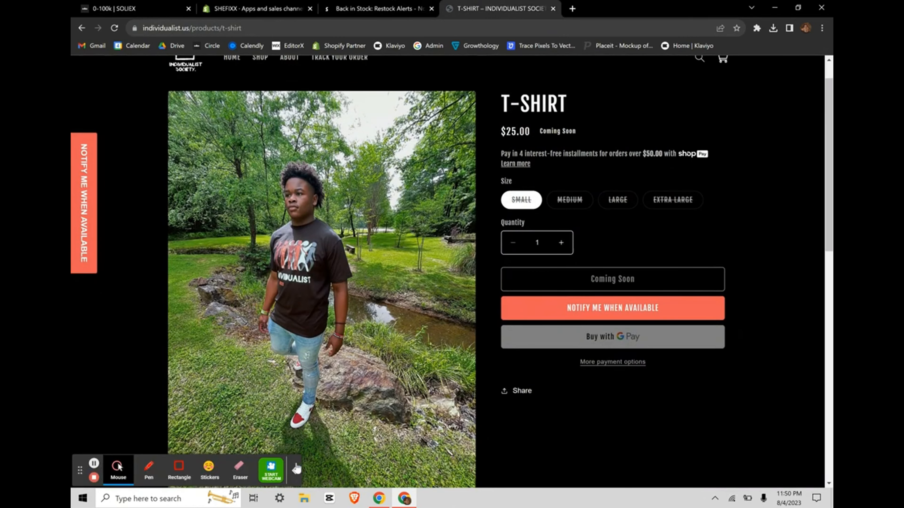
pyautogui.scroll(1, 388, 342)
pyautogui.click(570, 236)
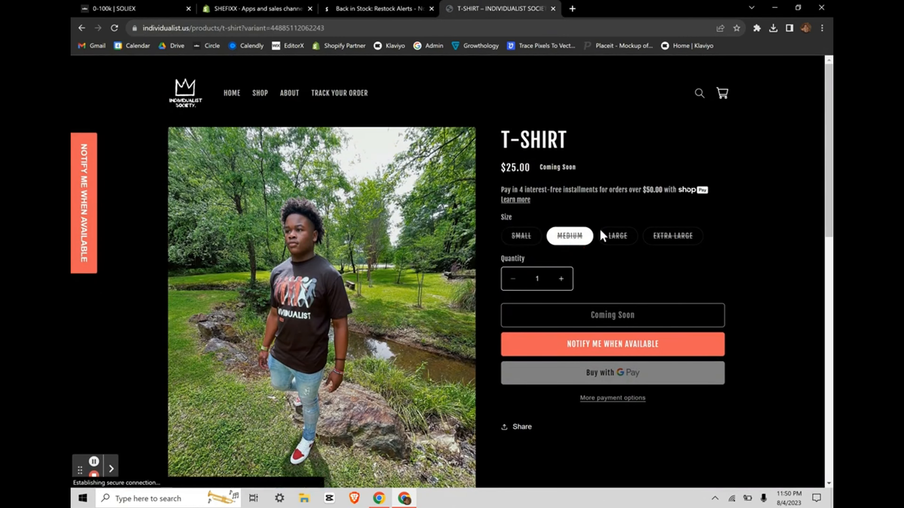
pyautogui.click(619, 236)
pyautogui.click(651, 236)
pyautogui.click(550, 238)
pyautogui.click(513, 238)
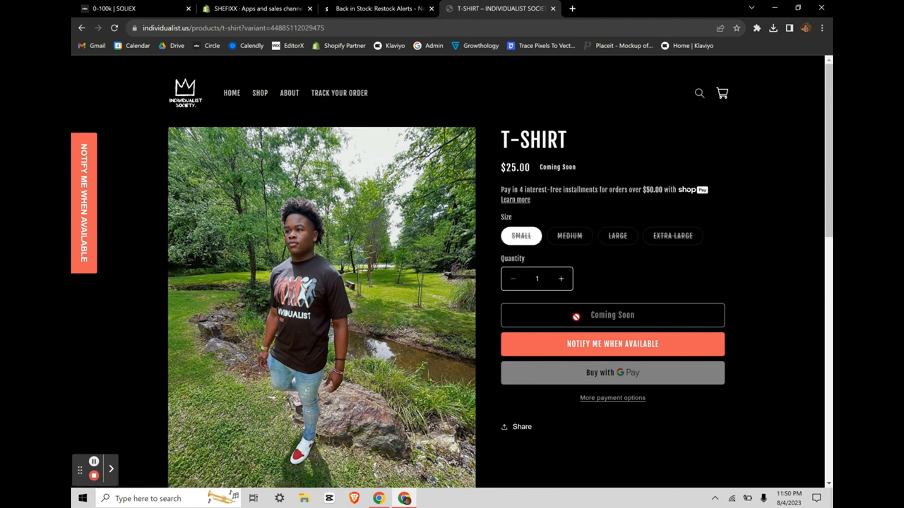
# Step: Try the Notify Me When Available form, entering a test email and choosing LARGE
pyautogui.click(585, 354)
pyautogui.click(599, 269)
pyautogui.click(86, 208)
pyautogui.click(114, 207)
pyautogui.click(606, 355)
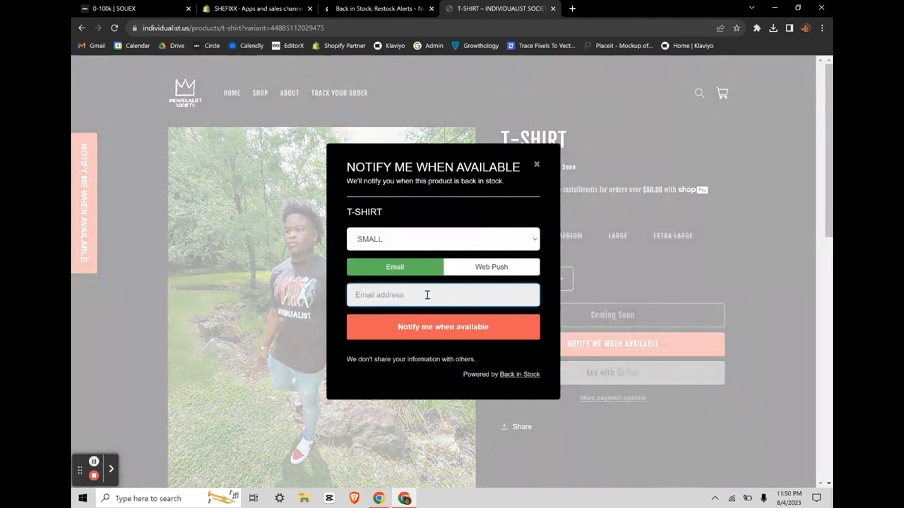
pyautogui.click(425, 297)
pyautogui.write('sdsddsdsd')
pyautogui.click(440, 238)
pyautogui.click(386, 273)
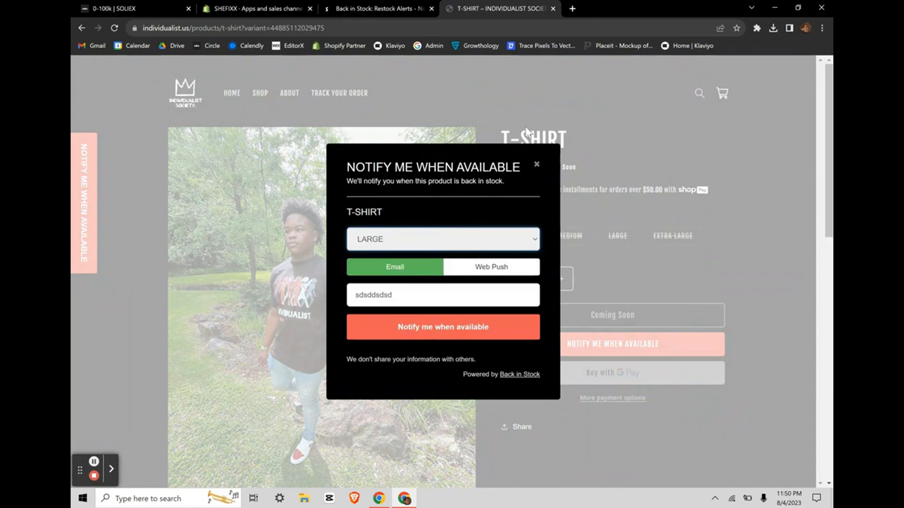
pyautogui.click(536, 166)
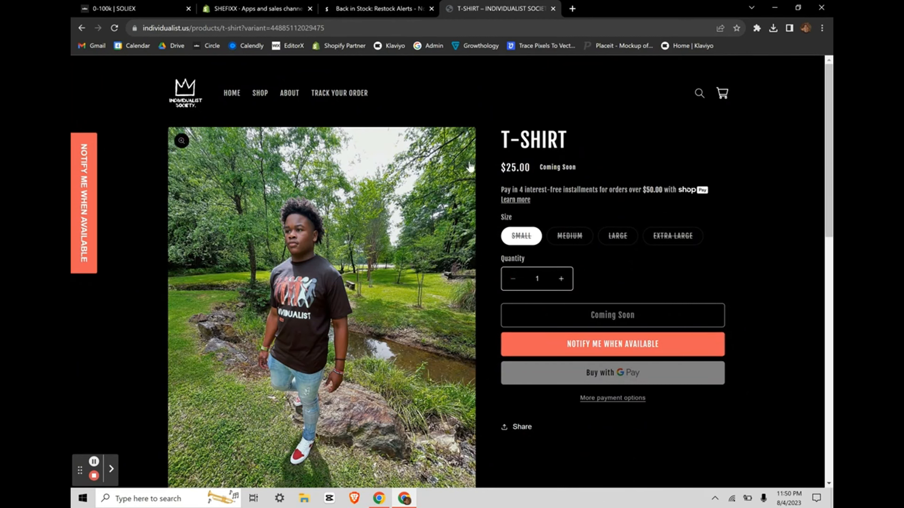
# Step: Highlight the T-SHIRT title, then open and close the restock form again
pyautogui.moveTo(493, 134); pyautogui.dragTo(569, 143)
pyautogui.click(569, 142)
pyautogui.moveTo(499, 138); pyautogui.dragTo(616, 141)
pyautogui.click(620, 137)
pyautogui.click(571, 343)
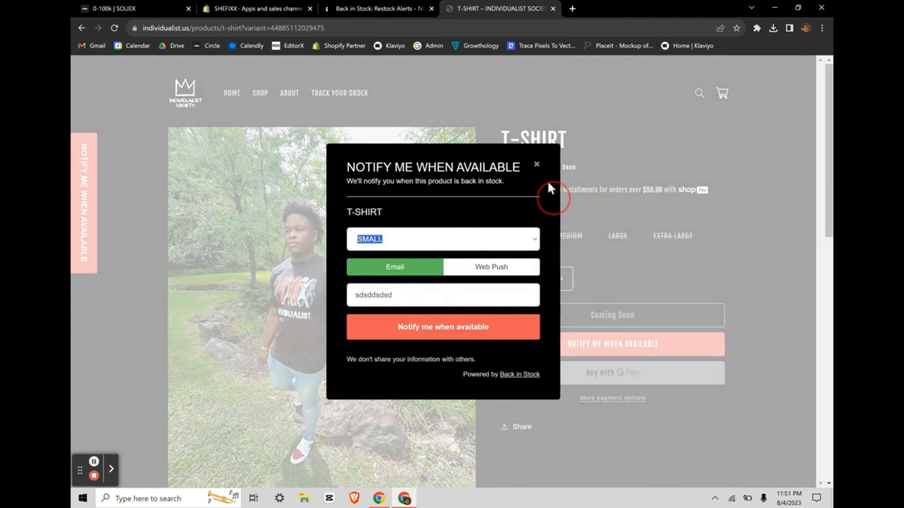
pyautogui.click(535, 165)
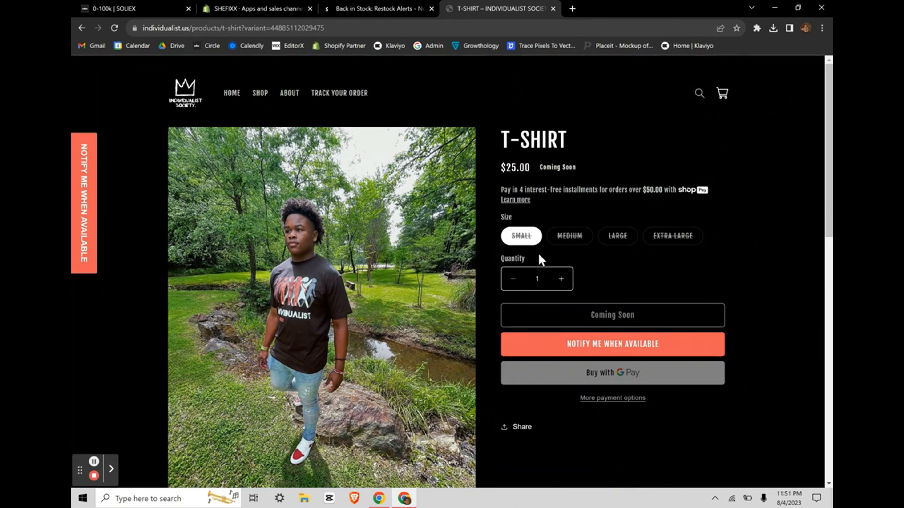
# Step: Toggle between the Back in Stock app tab and T-SHIRT page, trying the side Notify Me prompt
pyautogui.click(379, 8)
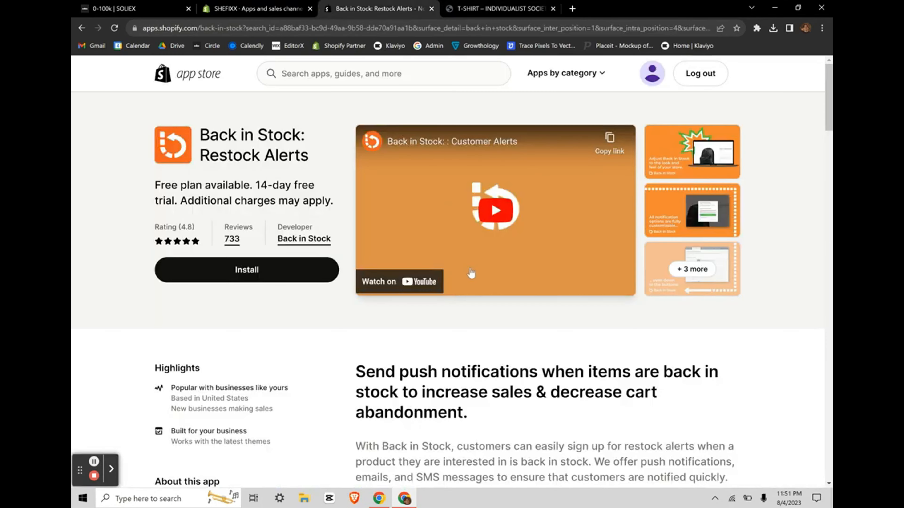
pyautogui.scroll(-5, 469, 280)
pyautogui.scroll(5, 469, 280)
pyautogui.hotkey('ctrl', 'Tab')
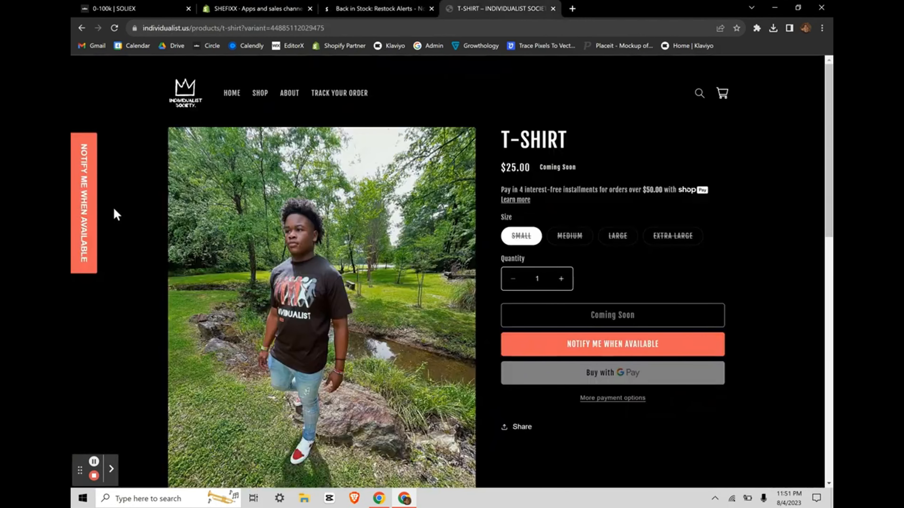
pyautogui.click(92, 207)
pyautogui.click(620, 232)
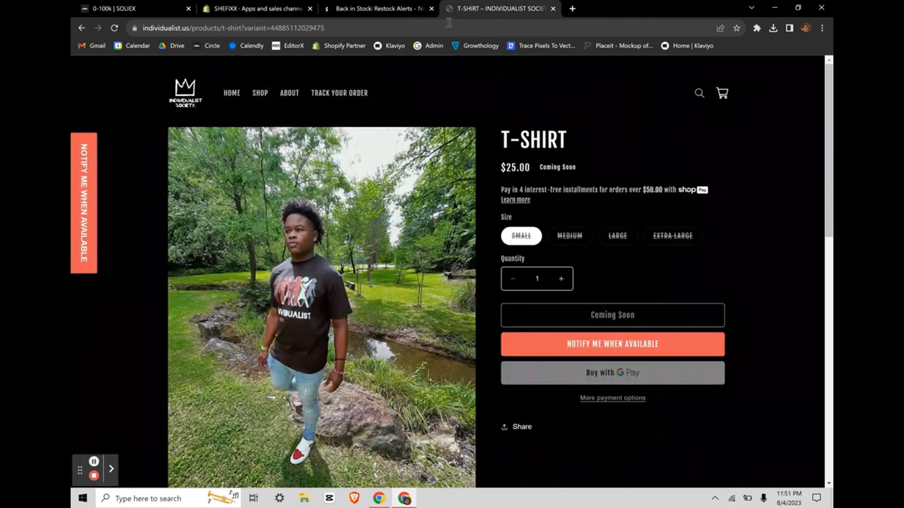
pyautogui.click(367, 4)
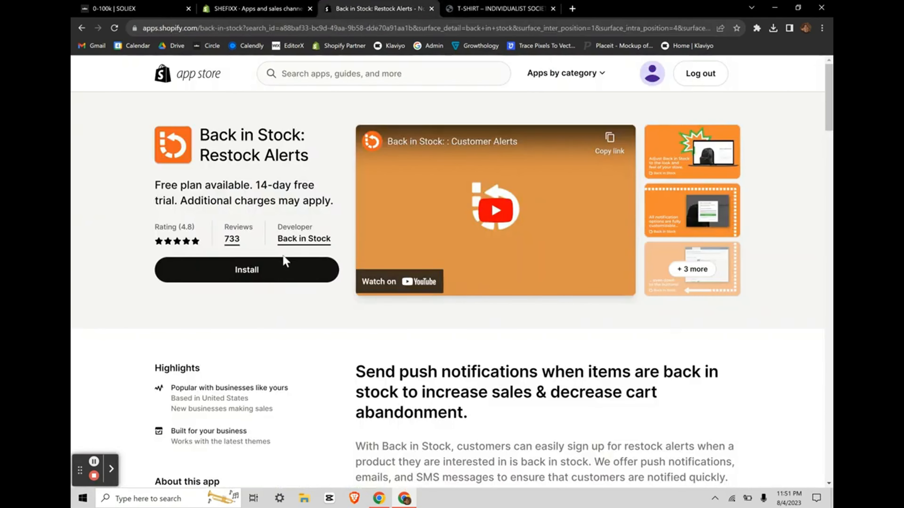
pyautogui.click(490, 7)
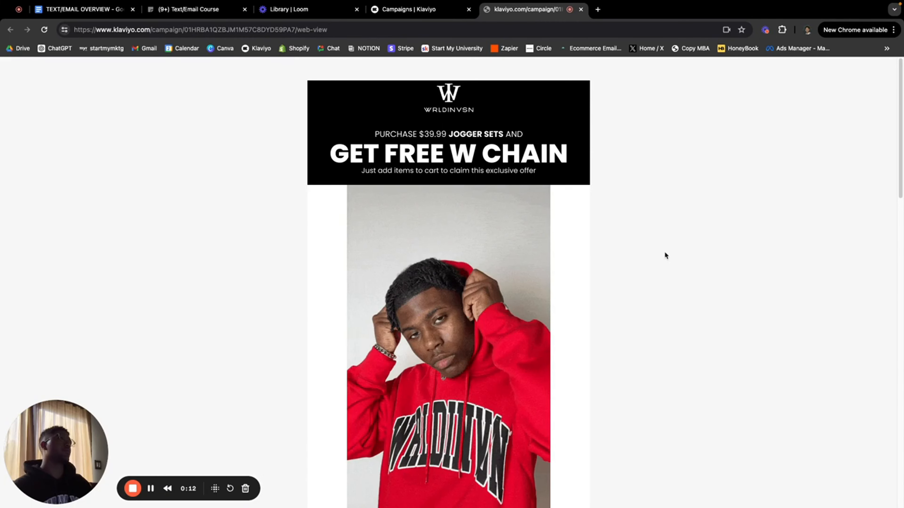
# Step: Scroll through the free W Chain email's web view past its jogger set product photos
pyautogui.scroll(-2, 664, 253)
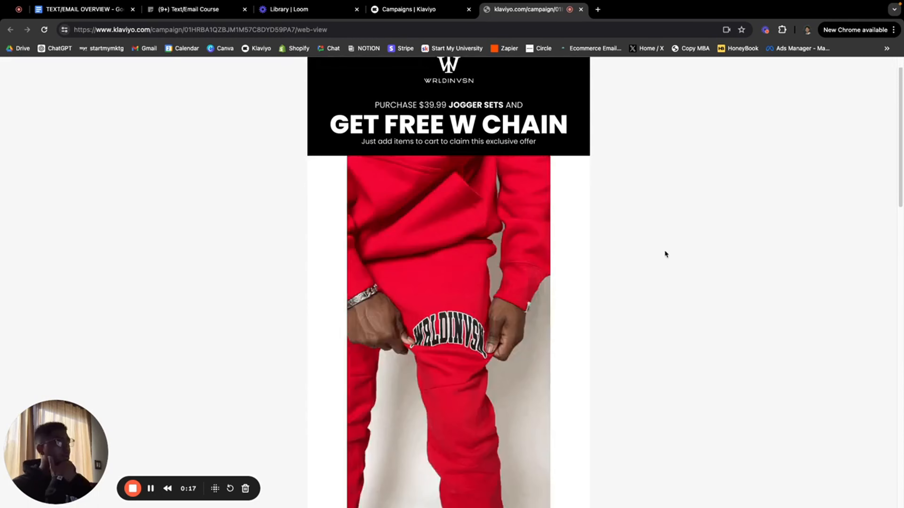
pyautogui.scroll(-3, 665, 254)
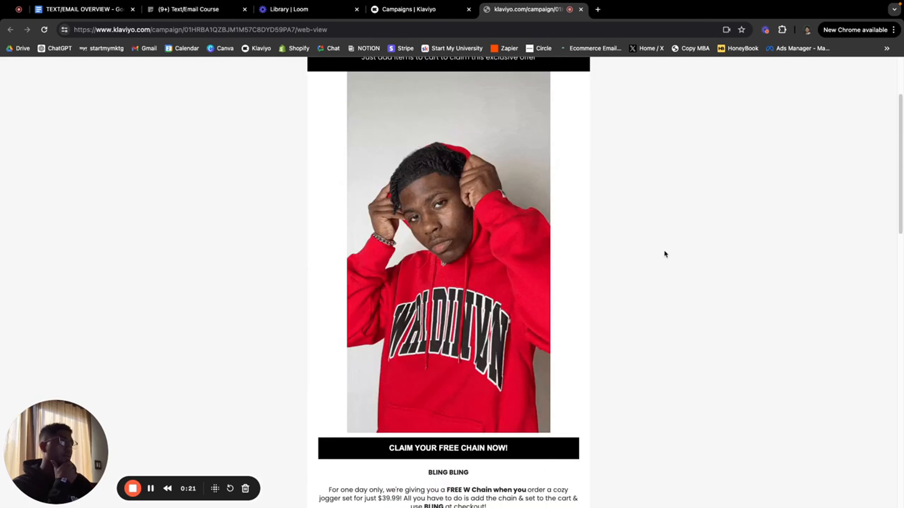
pyautogui.scroll(-10, 664, 254)
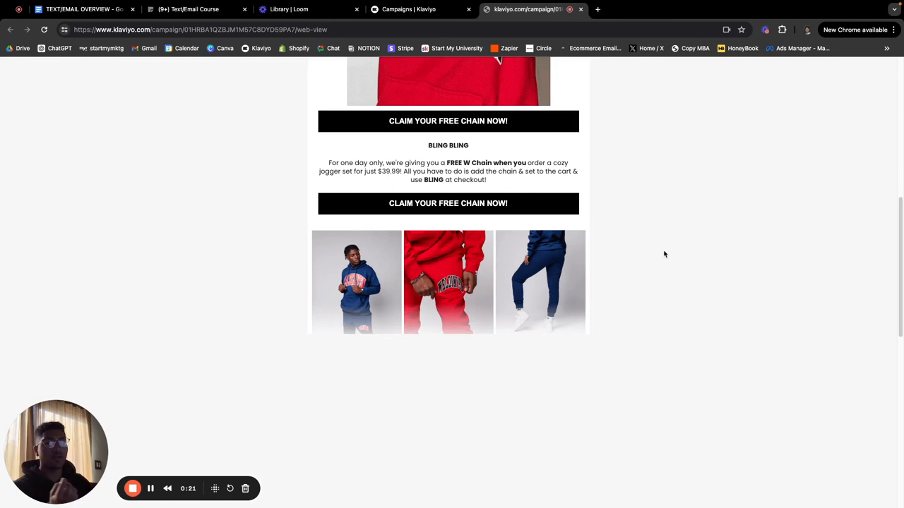
pyautogui.scroll(-10, 664, 254)
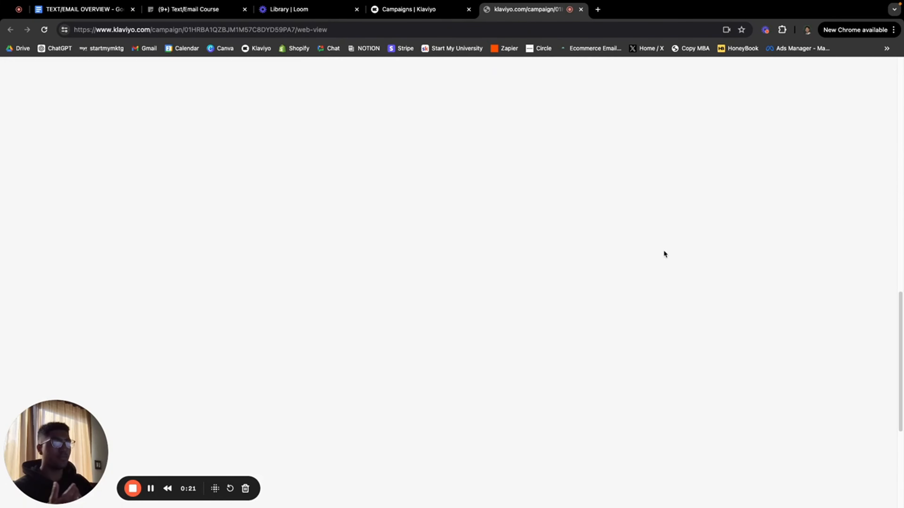
pyautogui.scroll(4, 664, 254)
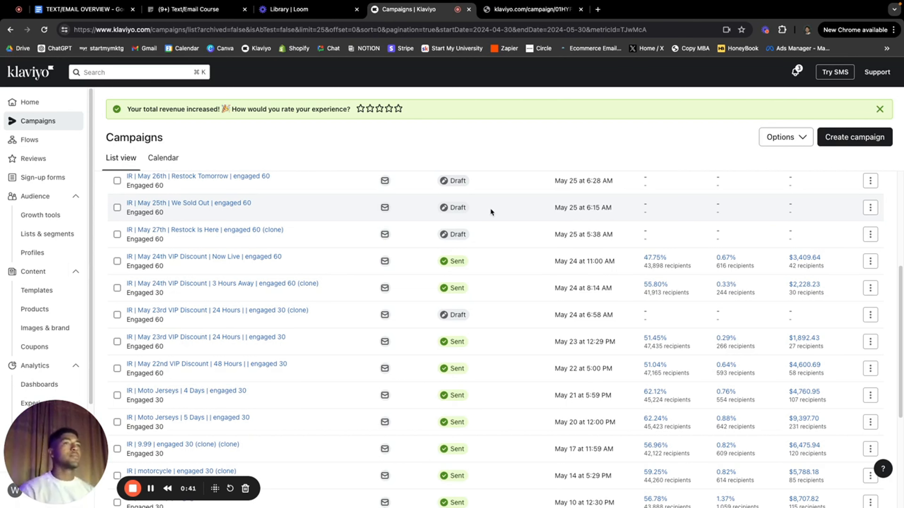
# Step: Switch to the UNLOCK EARLY ACCESS JERSEY email's web view and scroll through its content
pyautogui.click(513, 16)
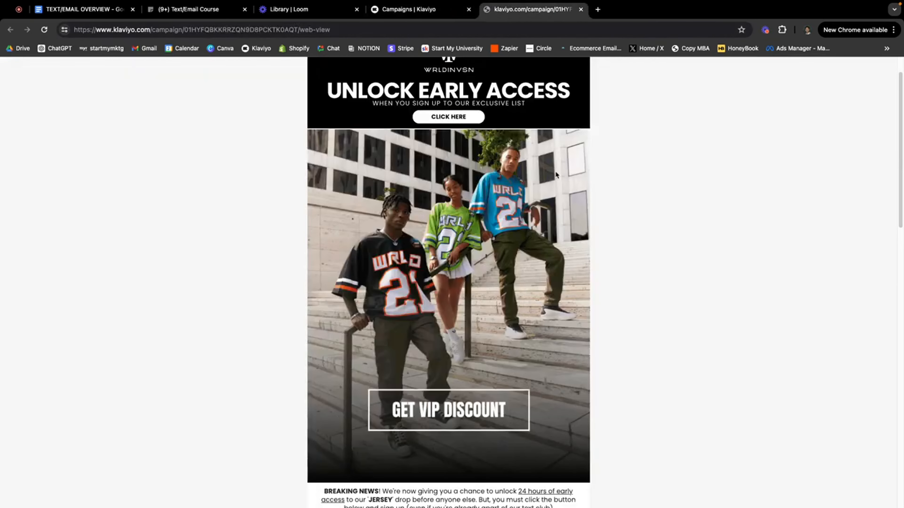
pyautogui.scroll(-3, 562, 214)
pyautogui.scroll(5, 569, 249)
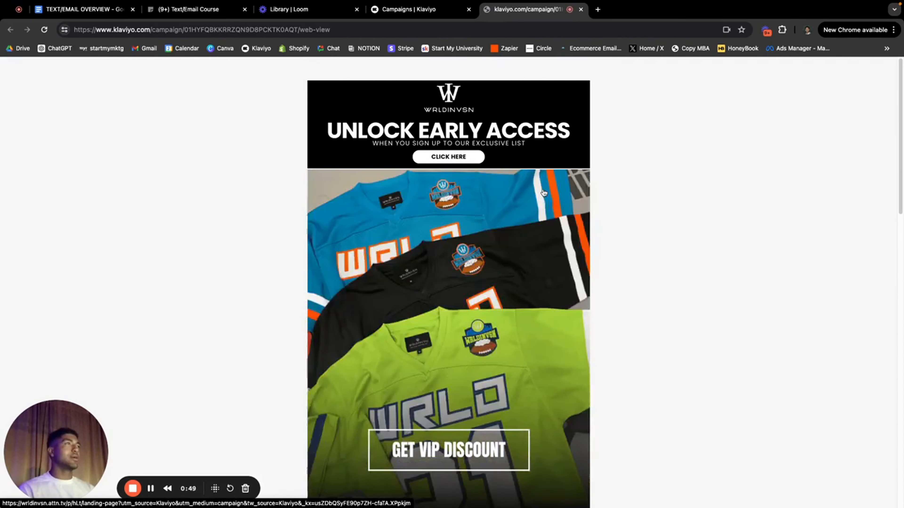
pyautogui.scroll(-2, 522, 225)
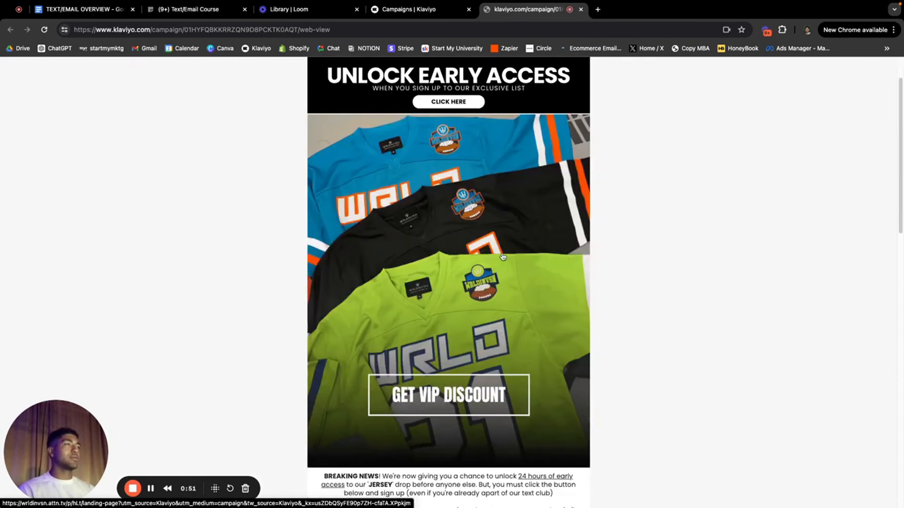
pyautogui.scroll(-4, 499, 255)
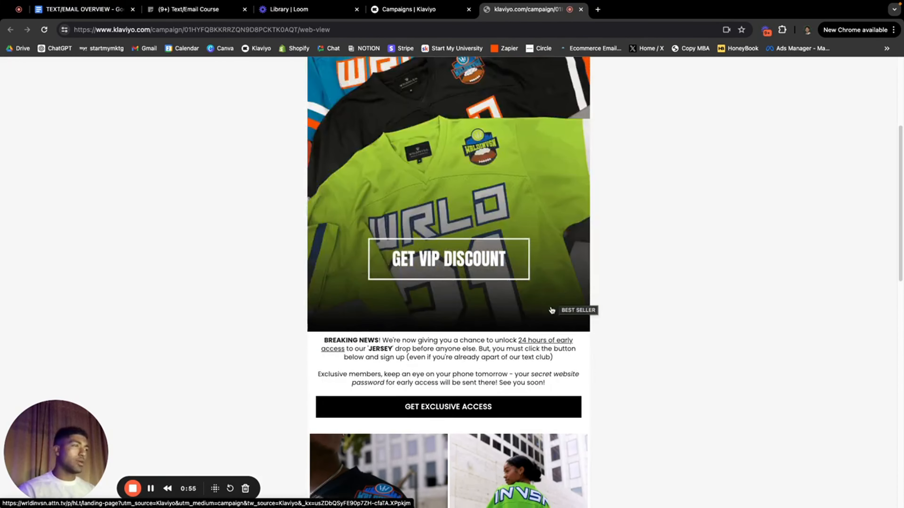
pyautogui.scroll(4, 491, 286)
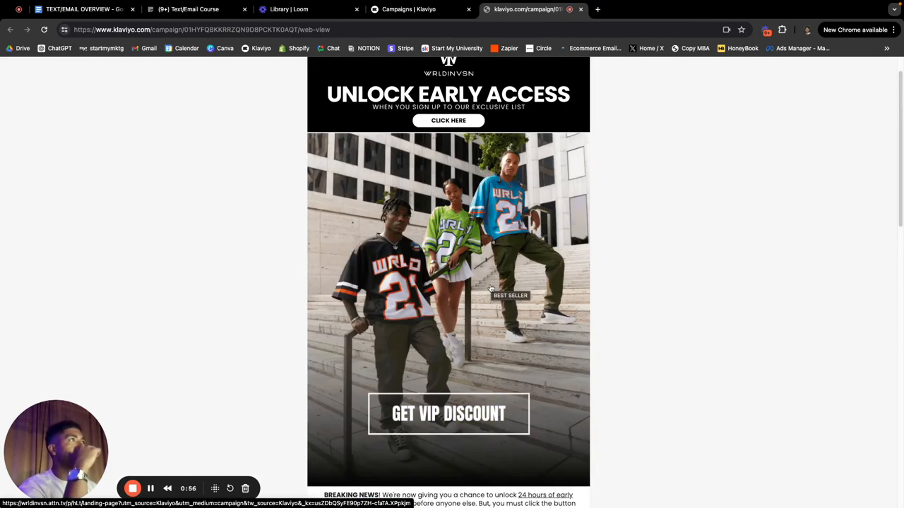
pyautogui.scroll(-20, 491, 288)
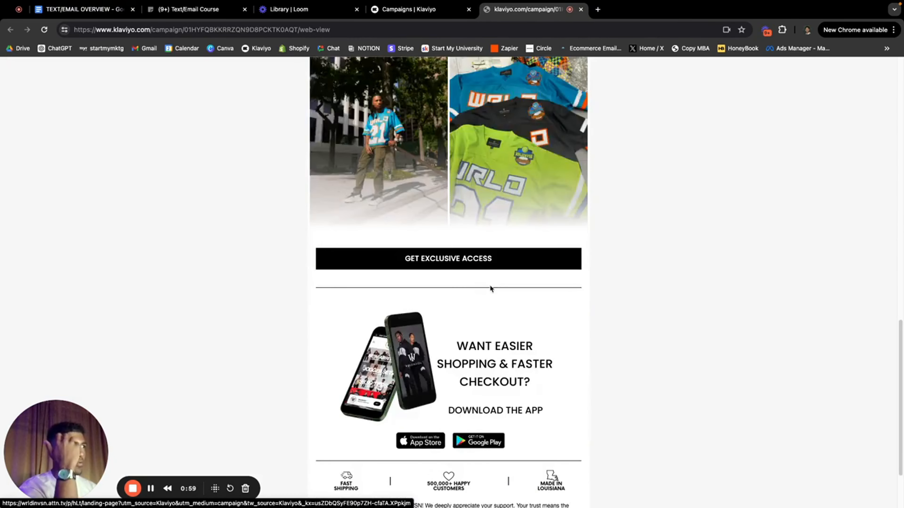
pyautogui.scroll(20, 490, 289)
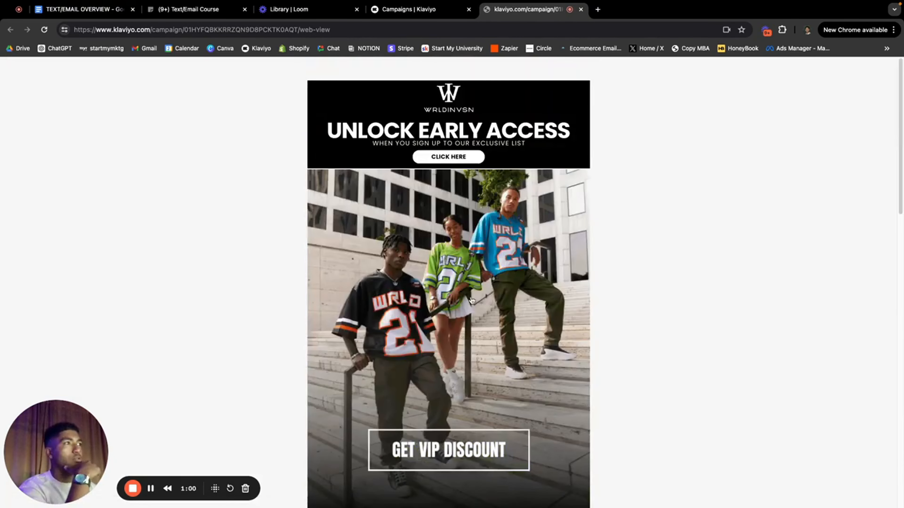
pyautogui.scroll(-1, 472, 289)
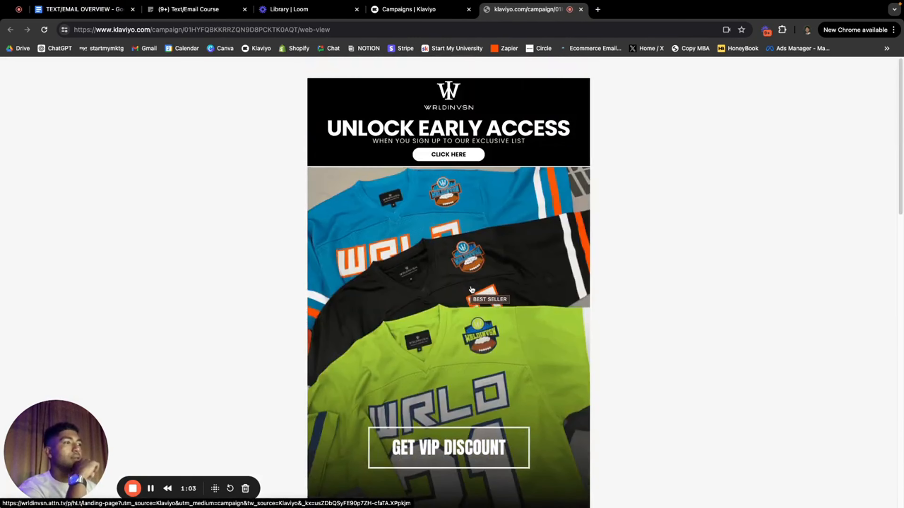
pyautogui.scroll(-6, 472, 290)
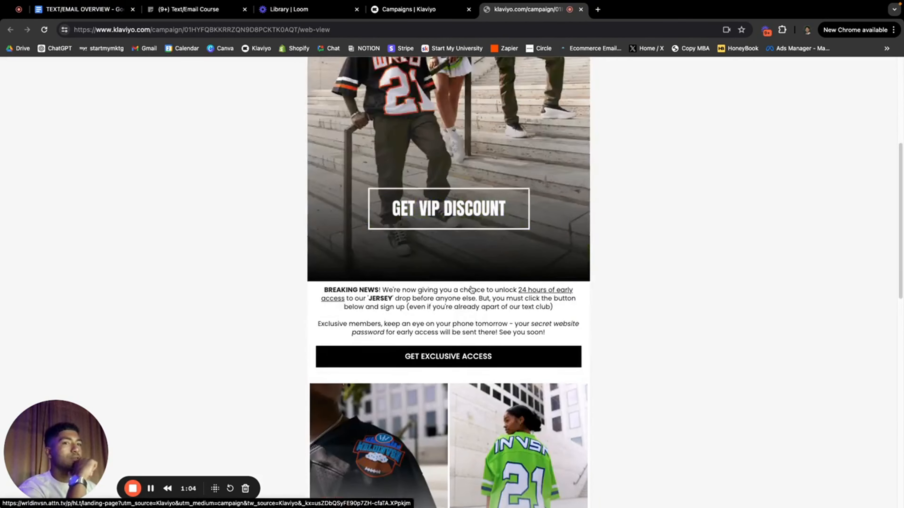
pyautogui.scroll(5, 472, 290)
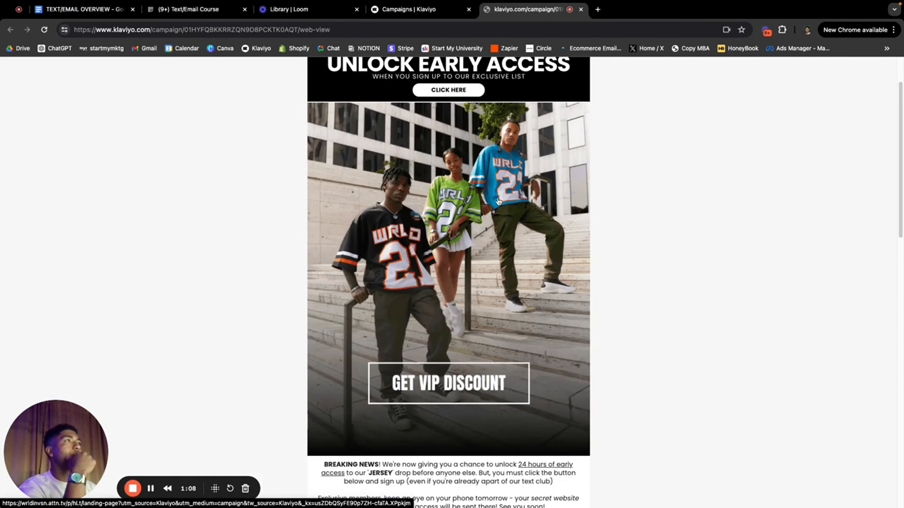
pyautogui.scroll(-2, 477, 324)
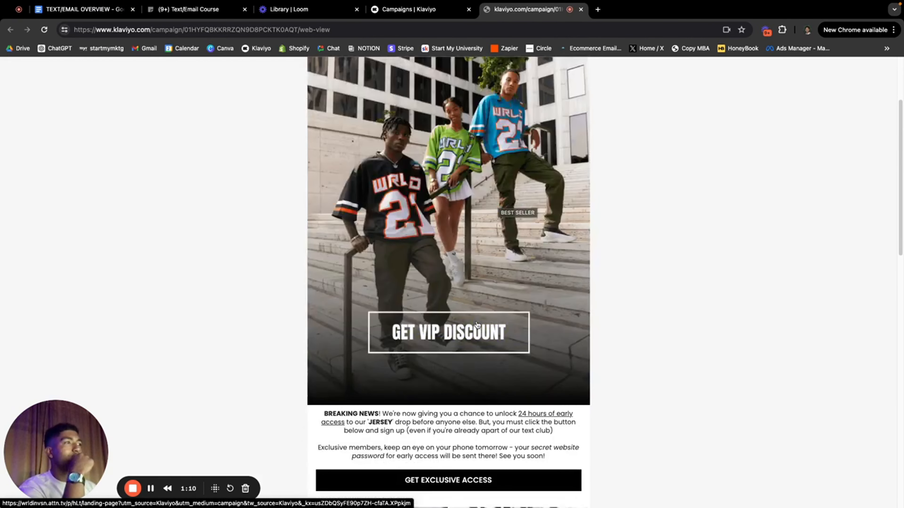
pyautogui.scroll(-6, 477, 323)
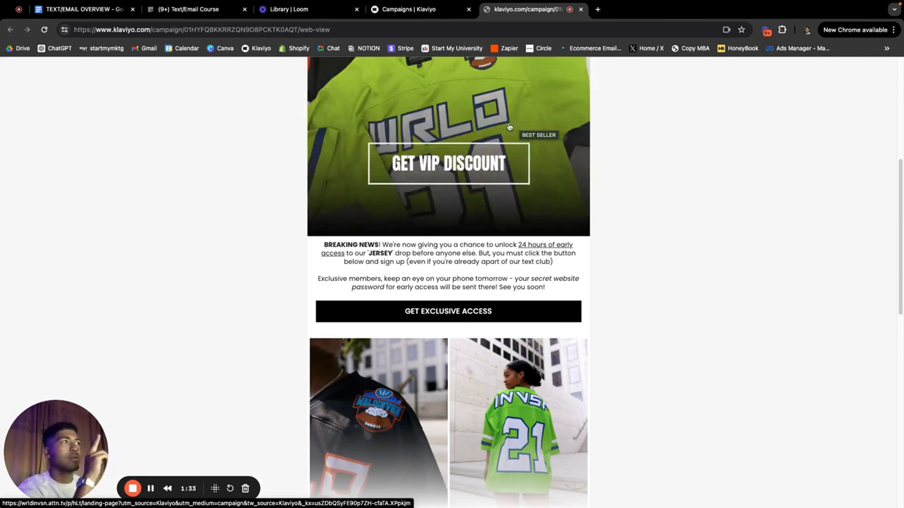
# Step: From the Campaigns list, open the web view of May 24th VIP Discount | Now Live
pyautogui.click(409, 10)
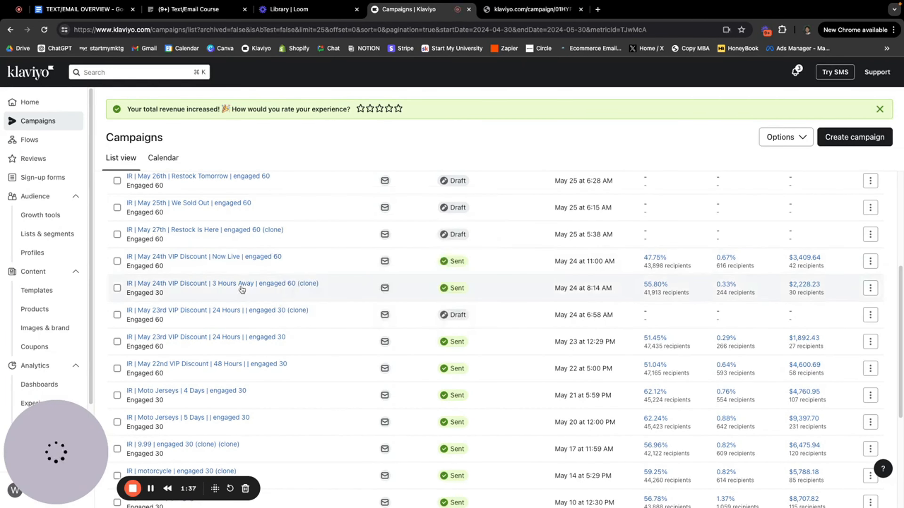
pyautogui.moveTo(238, 254)
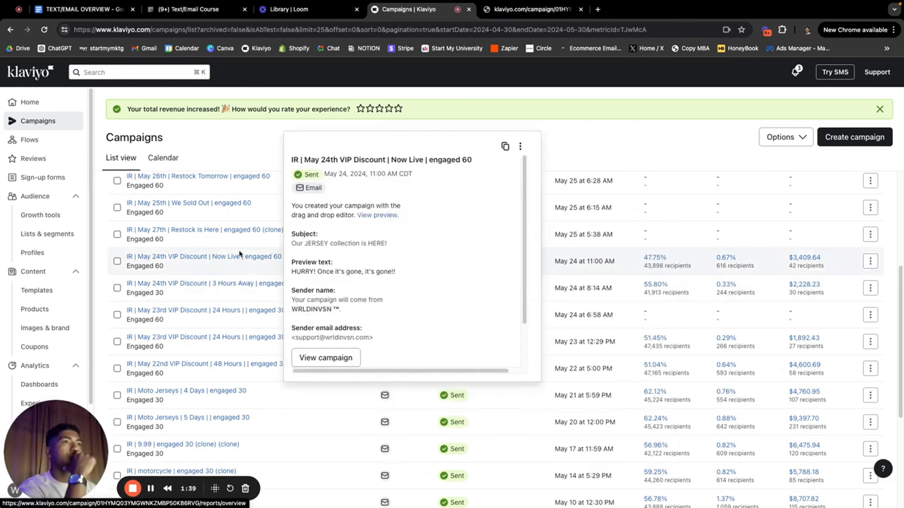
pyautogui.click(502, 259)
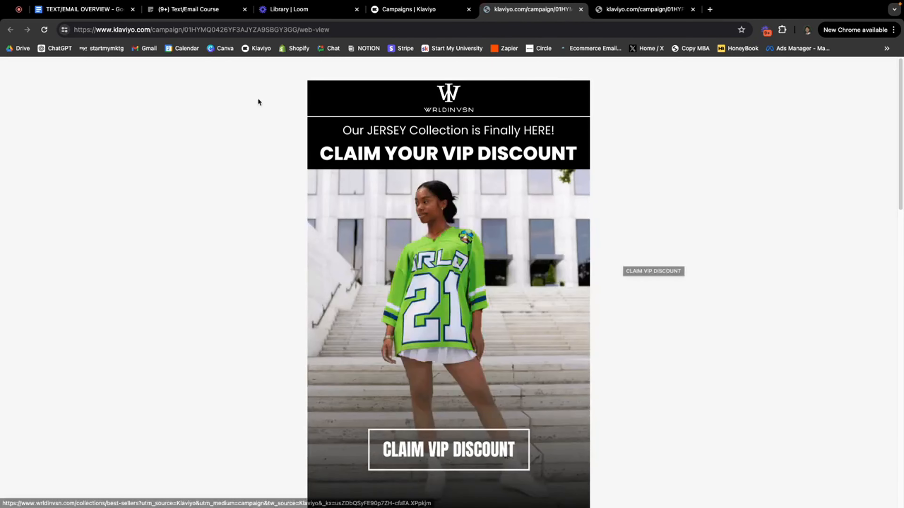
# Step: Scroll down through the Claim Your VIP Discount email and back up
pyautogui.scroll(-1, 563, 241)
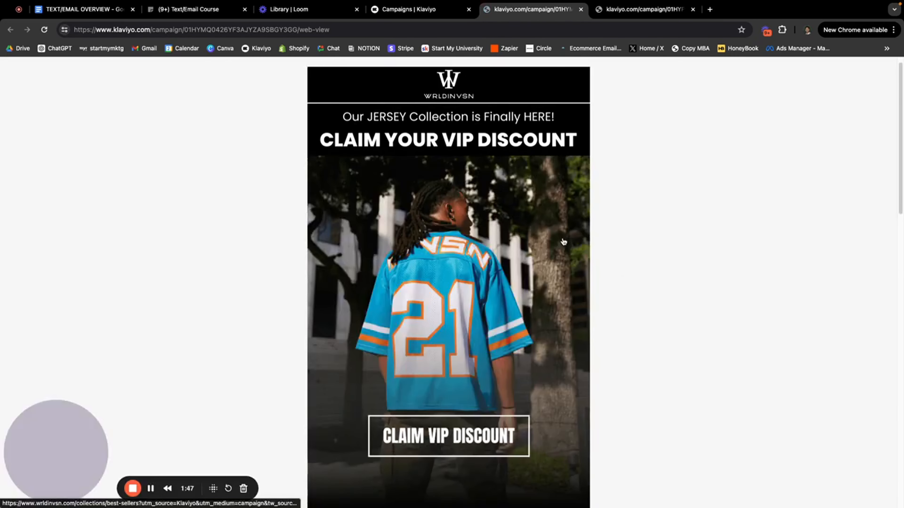
pyautogui.scroll(-2, 563, 242)
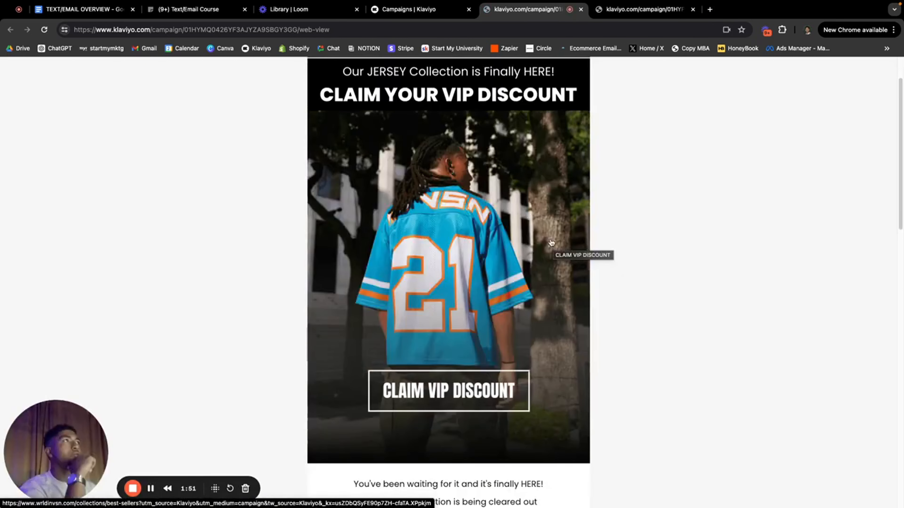
pyautogui.scroll(-3, 556, 246)
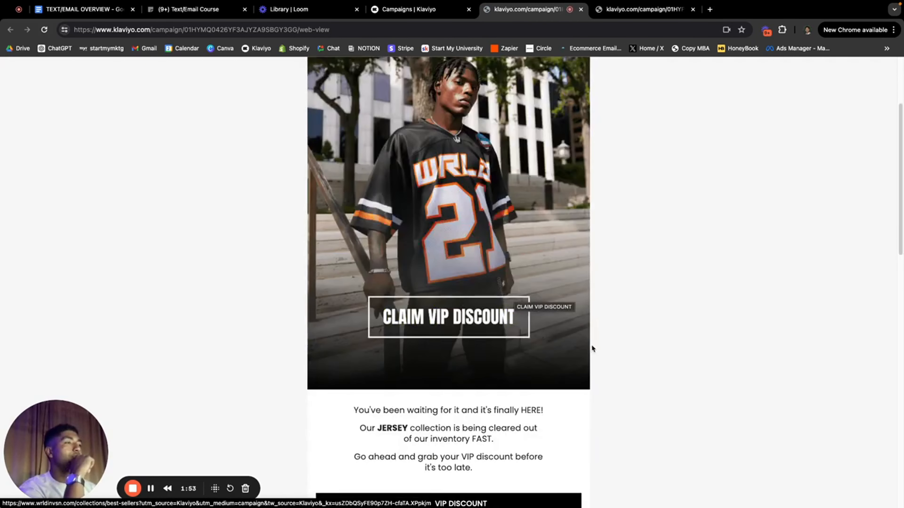
pyautogui.scroll(-10, 591, 345)
pyautogui.scroll(-6, 594, 346)
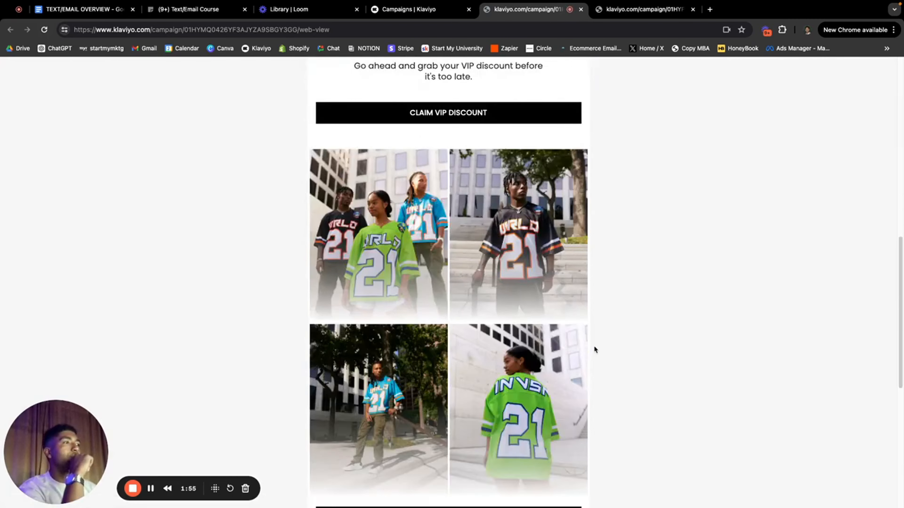
pyautogui.scroll(-5, 593, 346)
pyautogui.scroll(-4, 594, 346)
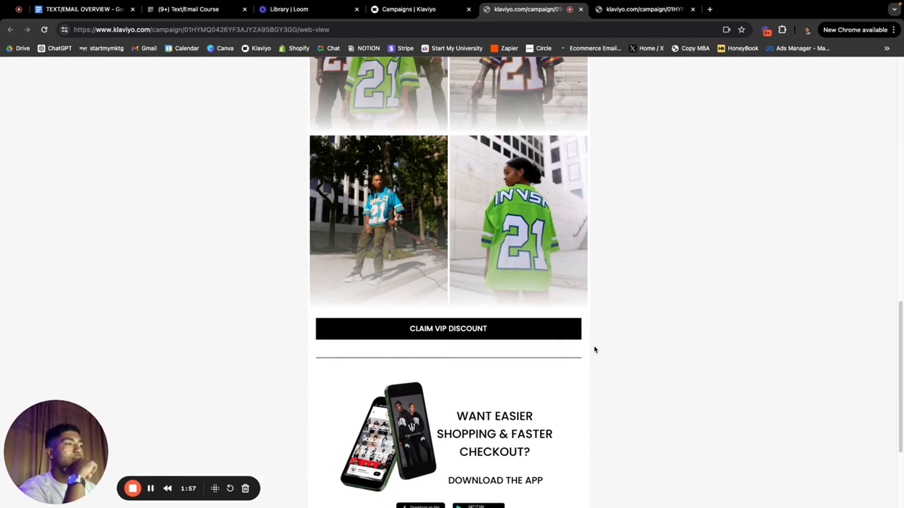
pyautogui.scroll(5, 594, 348)
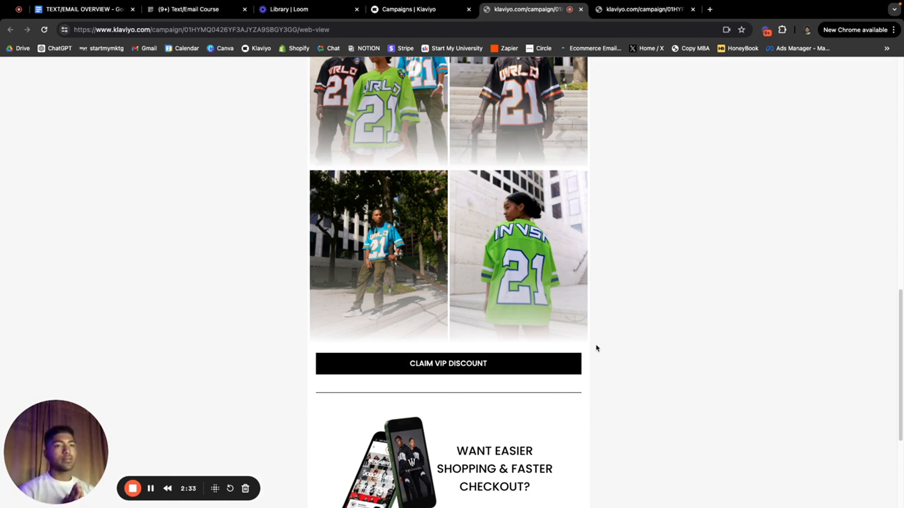
pyautogui.scroll(10, 601, 341)
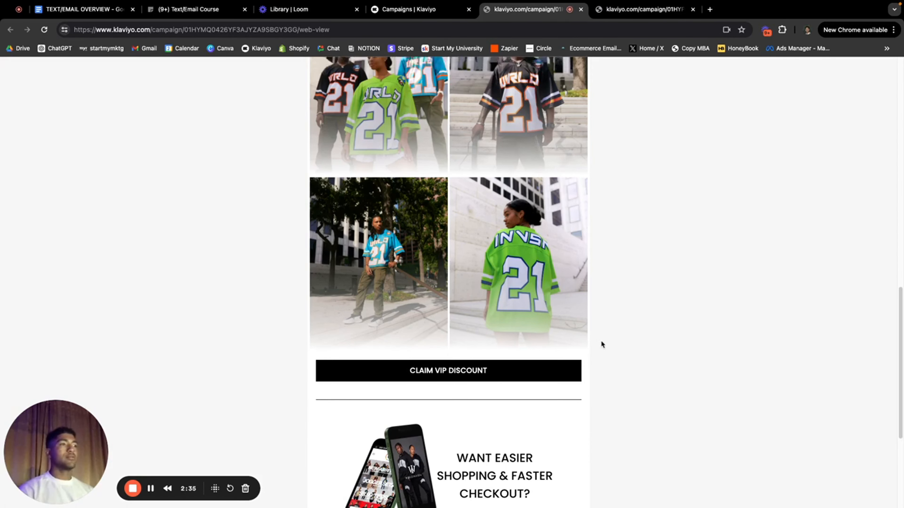
pyautogui.scroll(4, 600, 336)
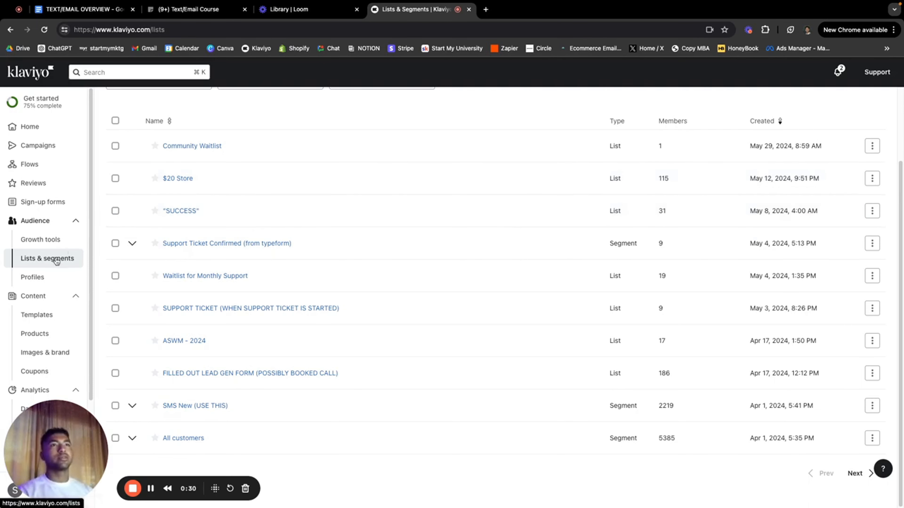
# Step: Create a new segment from Create New and name it VIP
pyautogui.scroll(3, 375, 234)
pyautogui.click(861, 135)
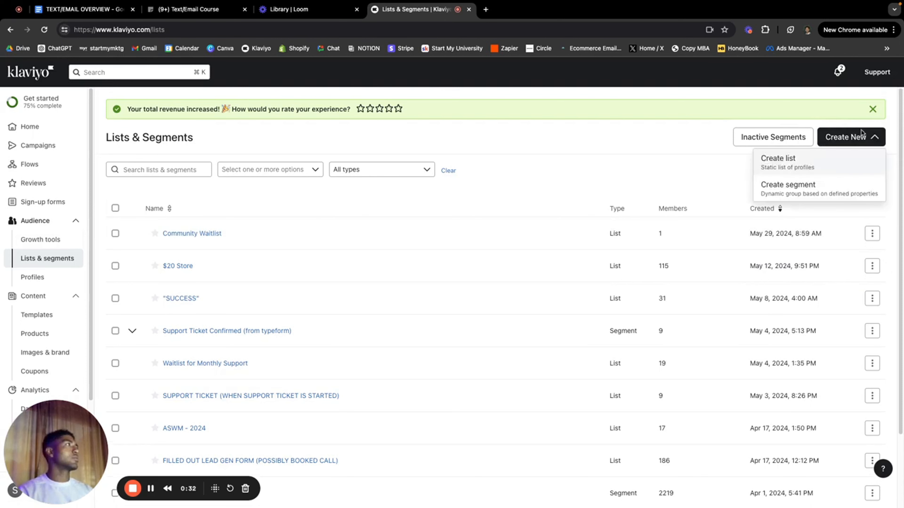
pyautogui.click(811, 197)
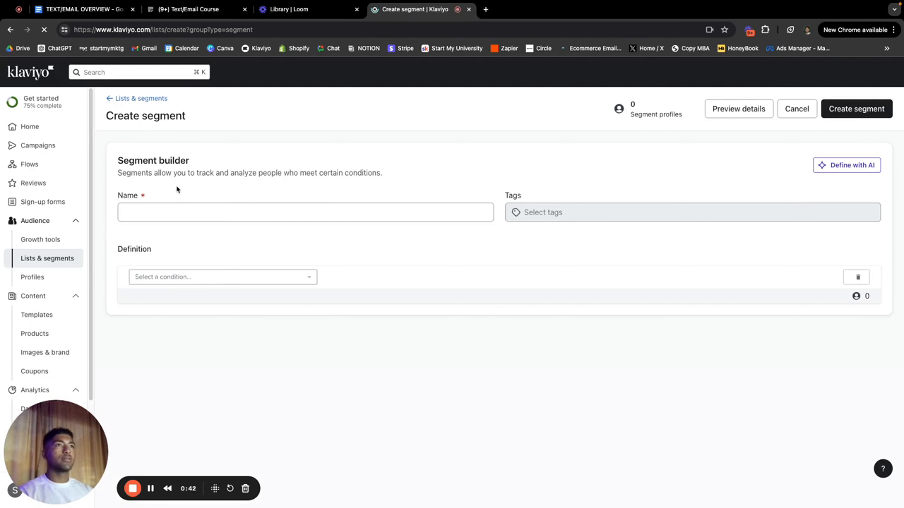
pyautogui.click(174, 210)
pyautogui.write('VIP')
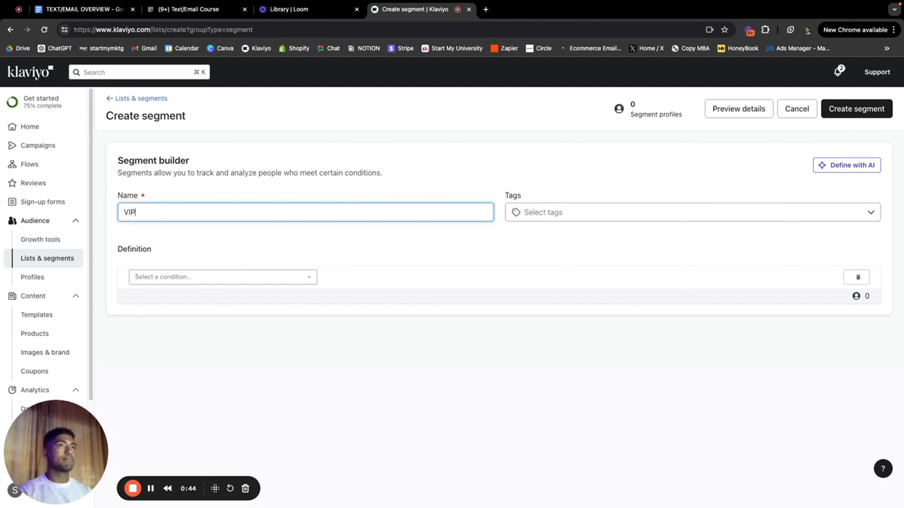
# Step: Add a What someone has done condition: Placed Order at least 5 times over all time
pyautogui.click(203, 282)
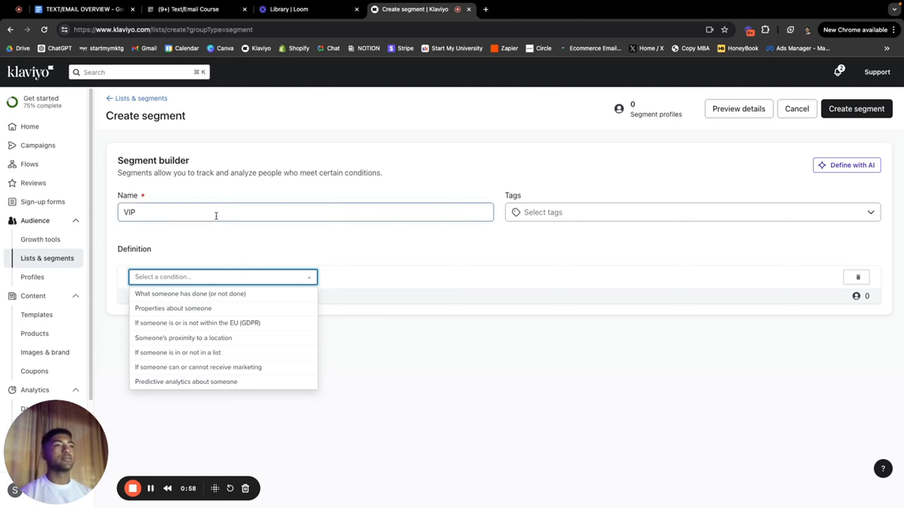
pyautogui.click(221, 295)
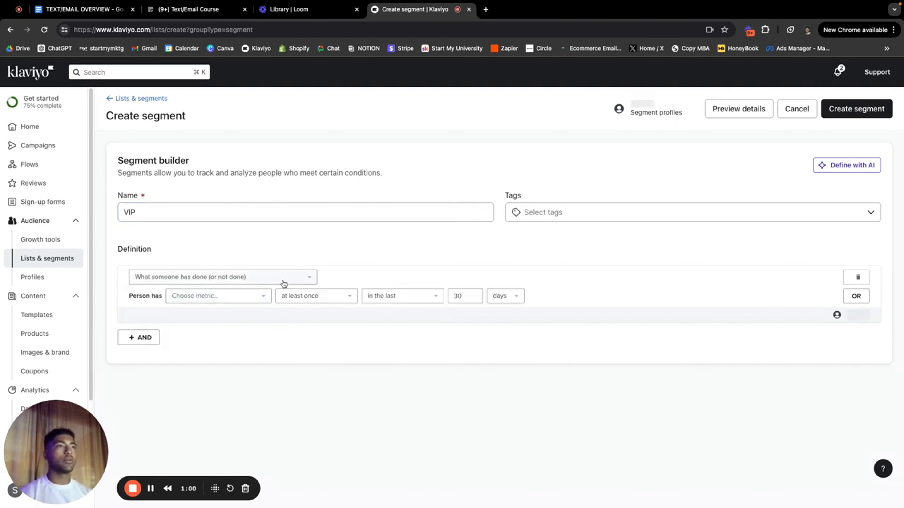
pyautogui.click(260, 297)
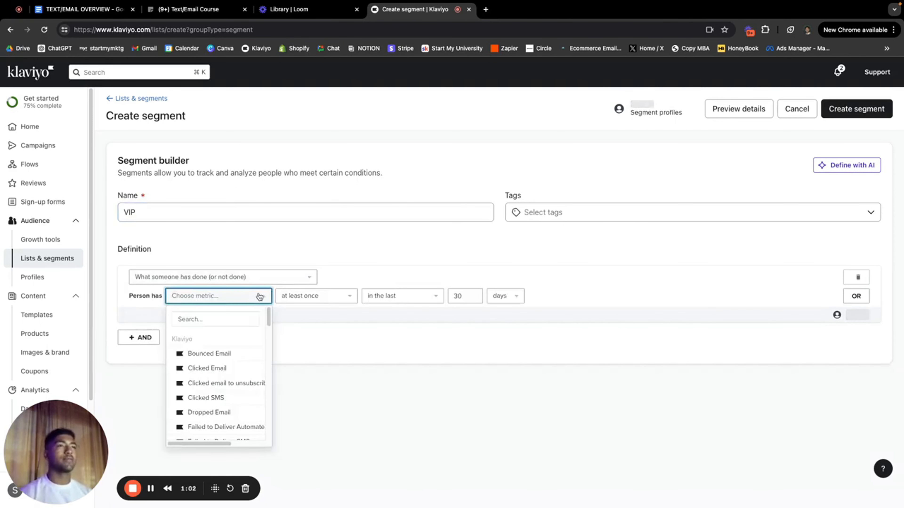
pyautogui.scroll(-15, 231, 376)
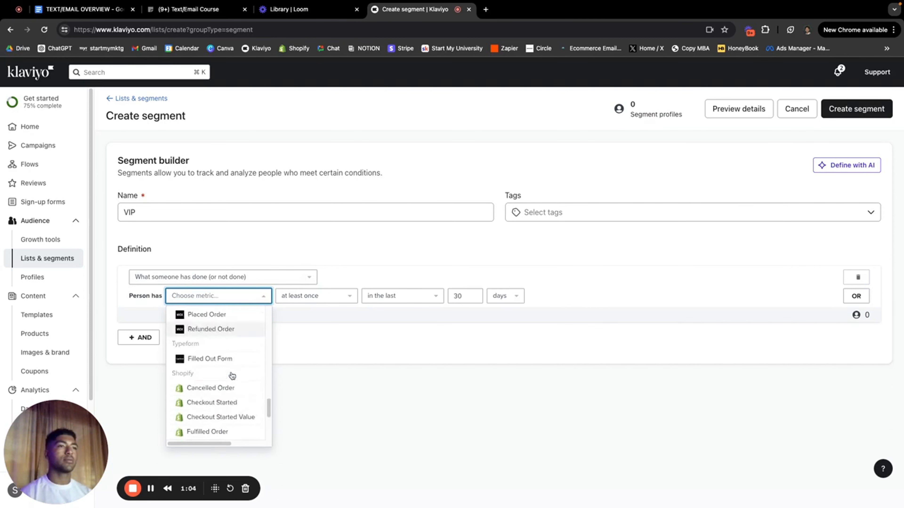
pyautogui.scroll(-5, 231, 373)
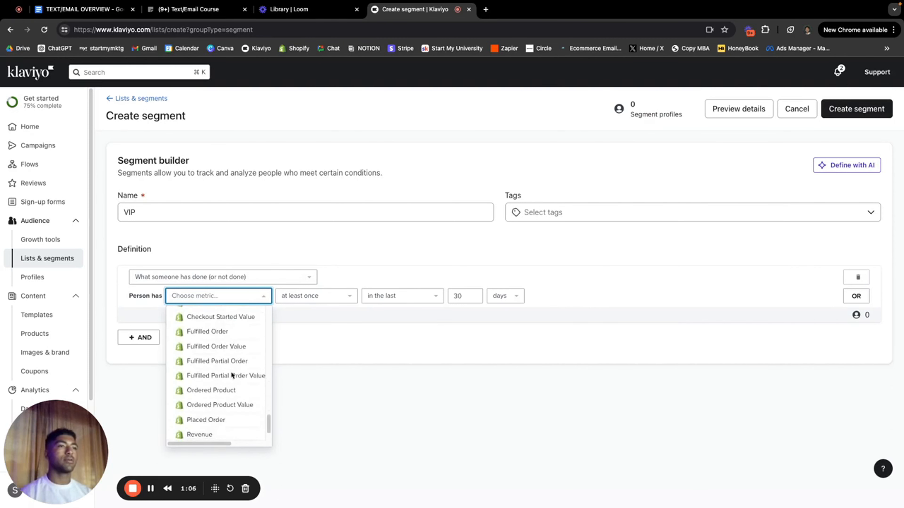
pyautogui.click(221, 388)
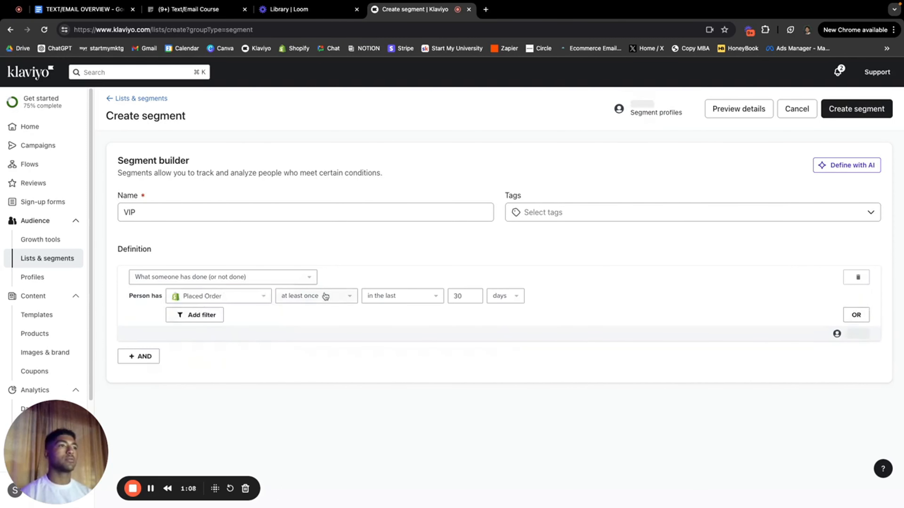
pyautogui.click(328, 296)
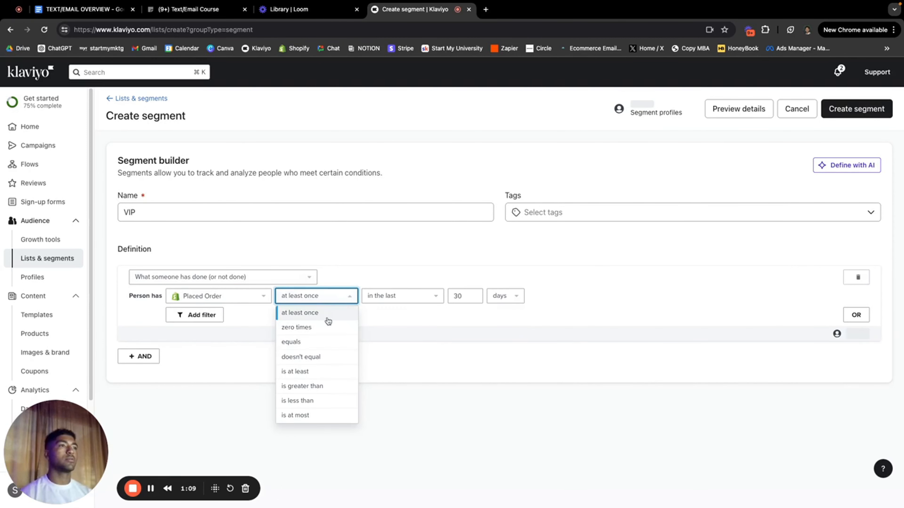
pyautogui.click(310, 372)
pyautogui.click(384, 296)
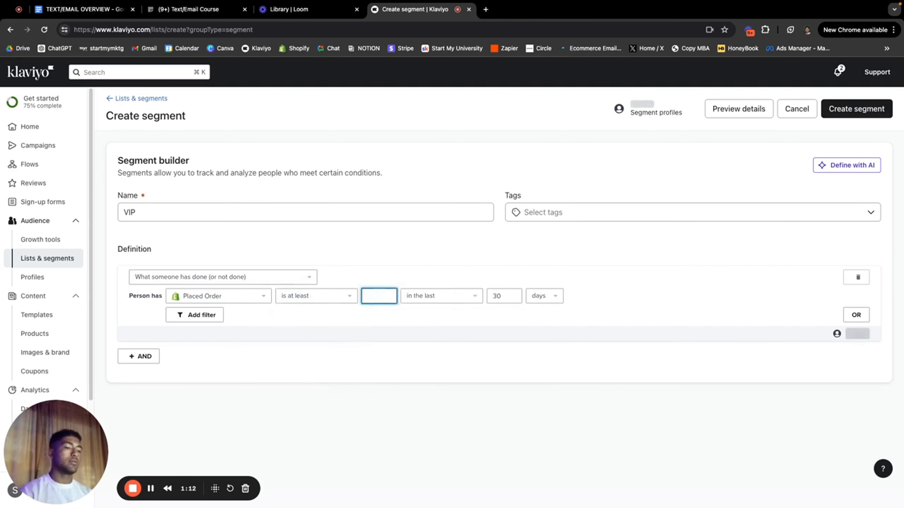
pyautogui.write('5')
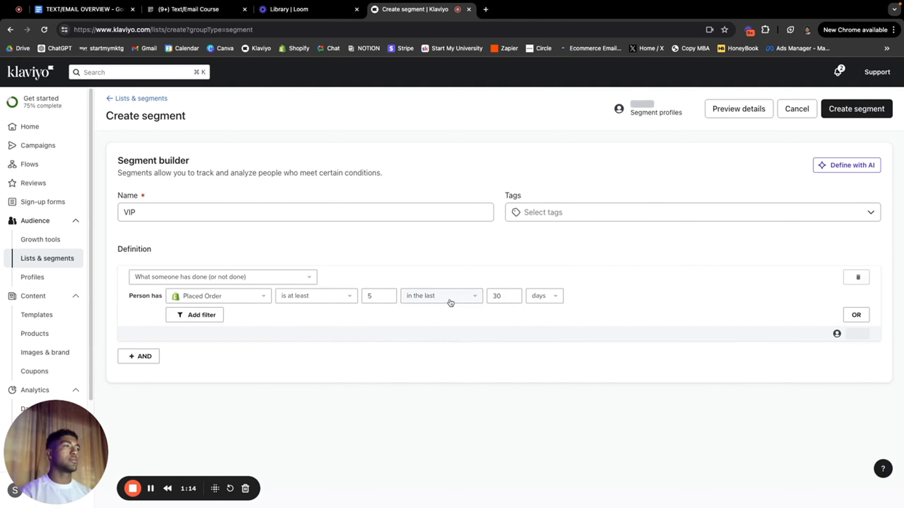
pyautogui.click(449, 302)
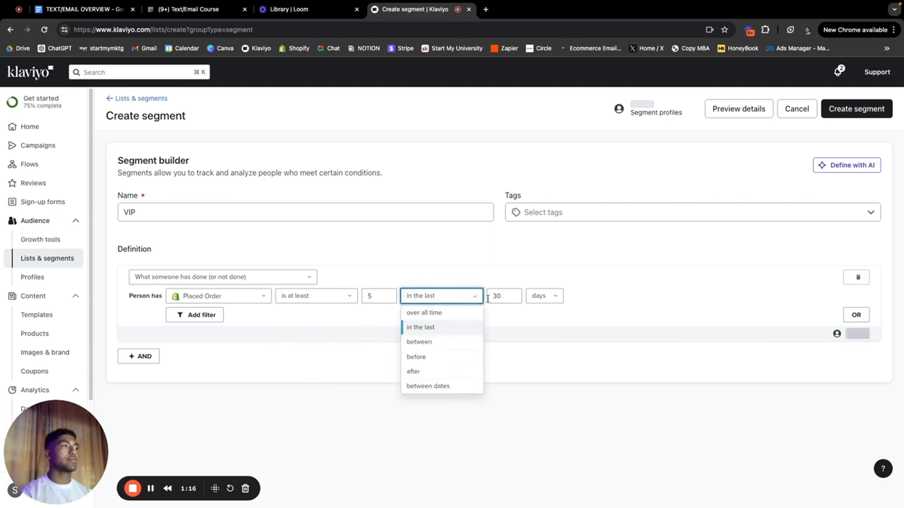
pyautogui.click(436, 313)
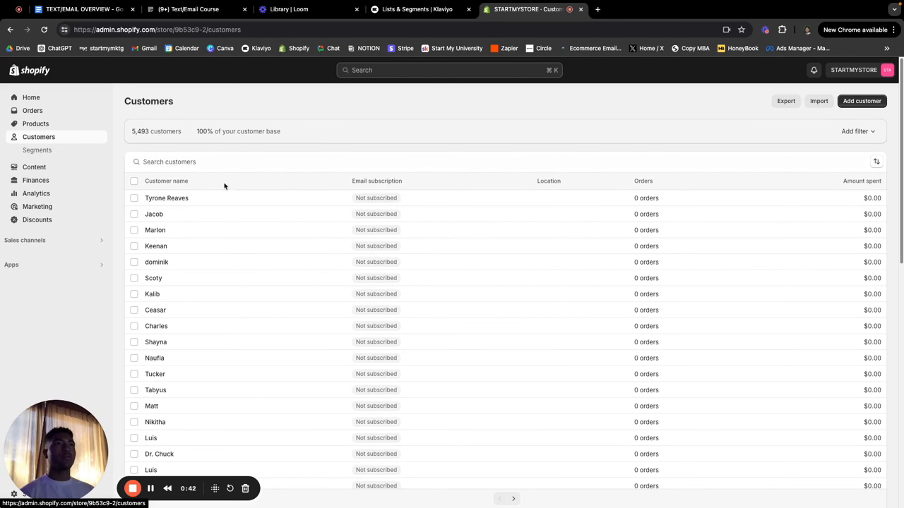
# Step: Bring up Shopify's Export customers dialog, then go back to Klaviyo's Lists & Segments tab
pyautogui.scroll(-5, 287, 287)
pyautogui.scroll(5, 290, 281)
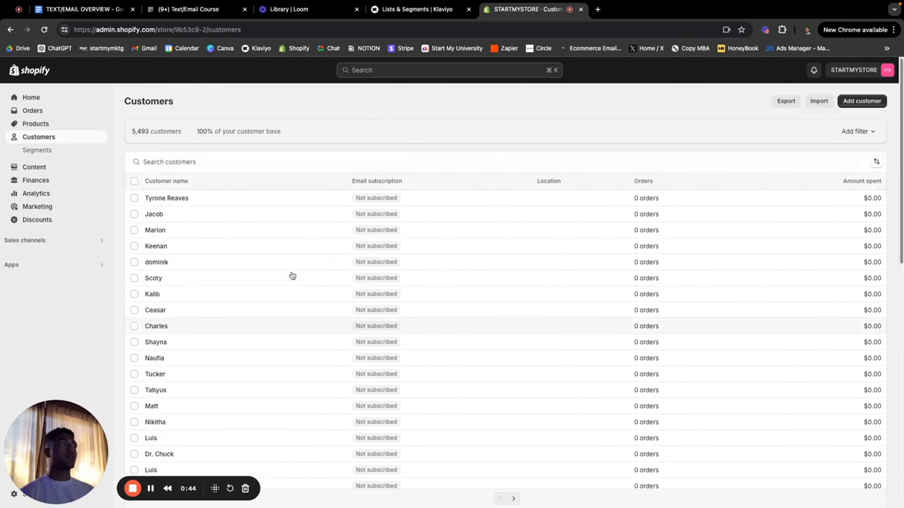
pyautogui.click(786, 102)
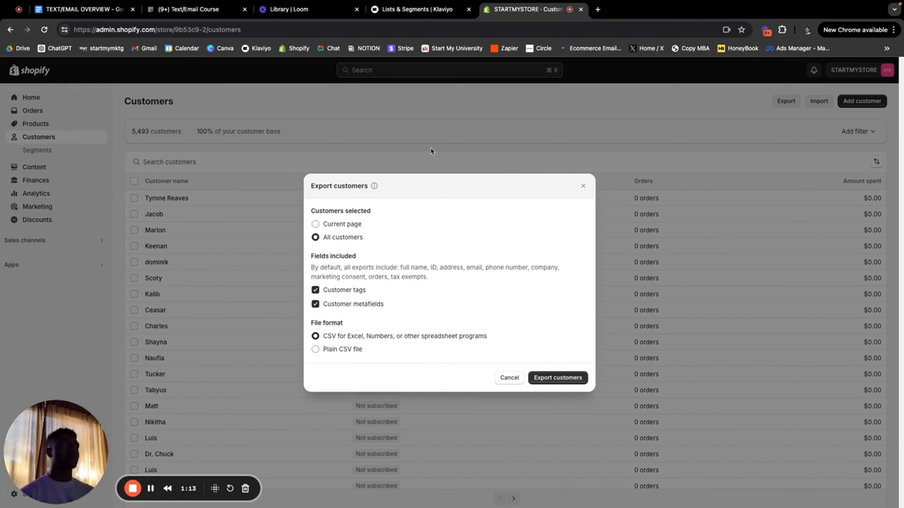
pyautogui.click(401, 10)
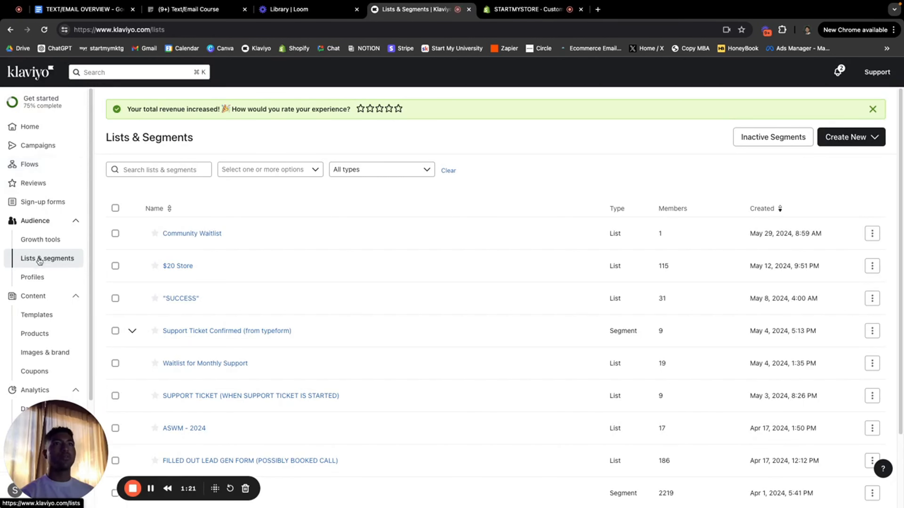
# Step: Check the actions menu for the All customers segment, then close it
pyautogui.scroll(-3, 282, 331)
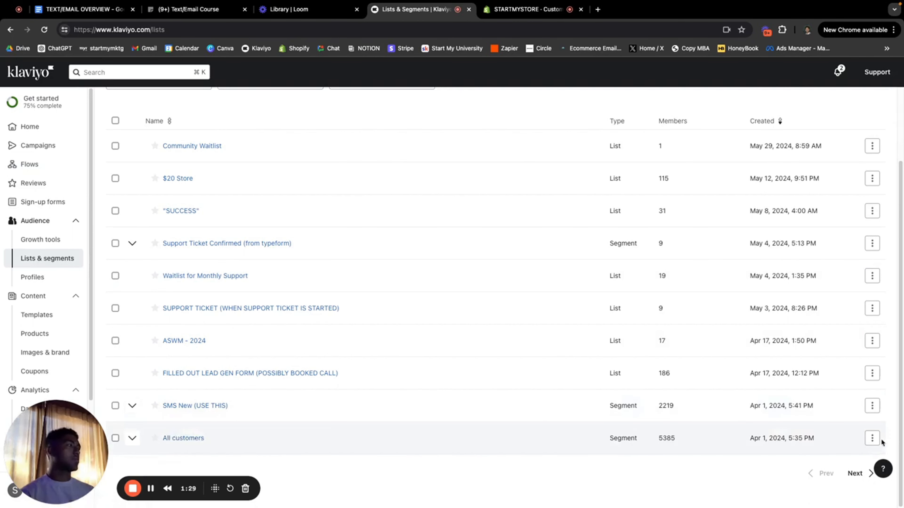
pyautogui.click(872, 439)
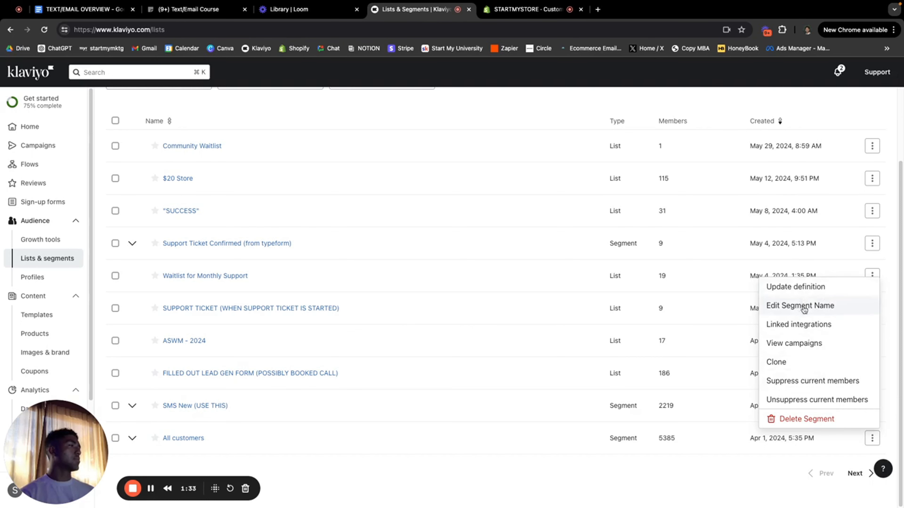
pyautogui.click(492, 484)
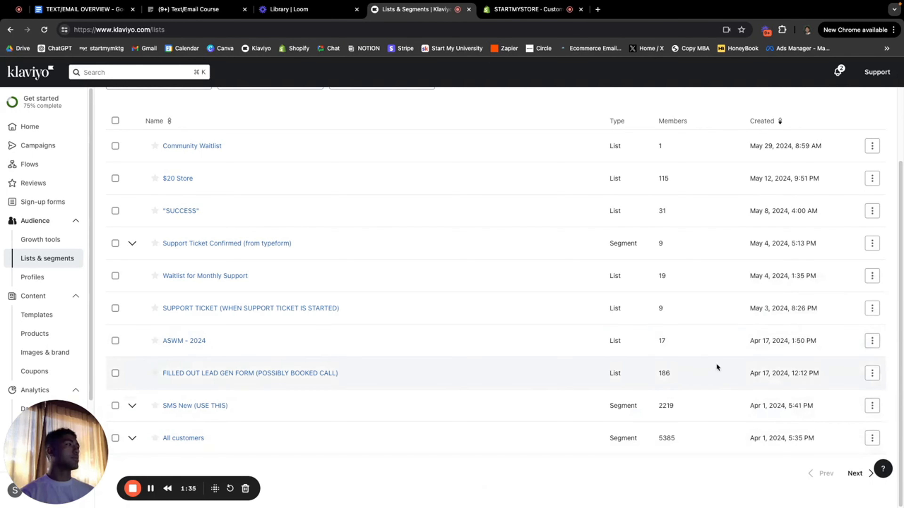
pyautogui.scroll(1, 719, 361)
pyautogui.scroll(-1, 720, 358)
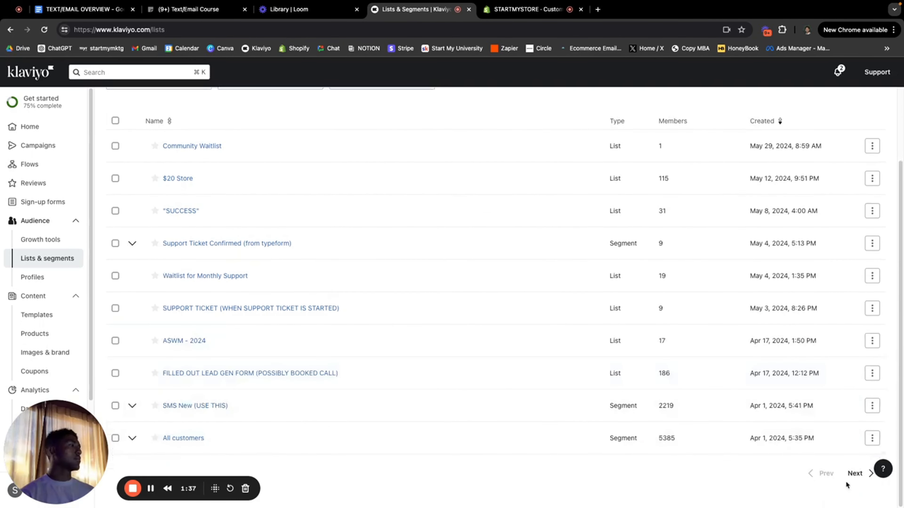
# Step: Go to the next page of lists and open the JOINED FROM WEBSITE POPUP list's actions
pyautogui.click(853, 474)
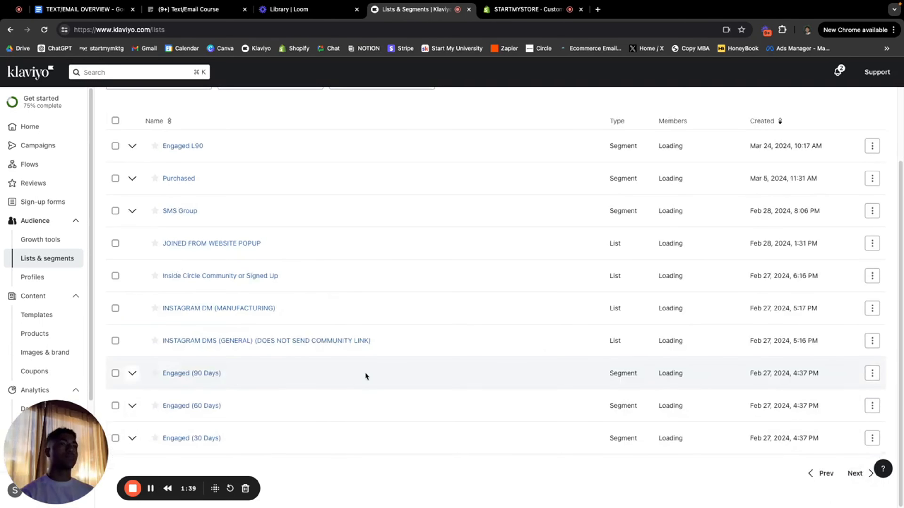
pyautogui.scroll(2, 260, 304)
pyautogui.scroll(-2, 259, 304)
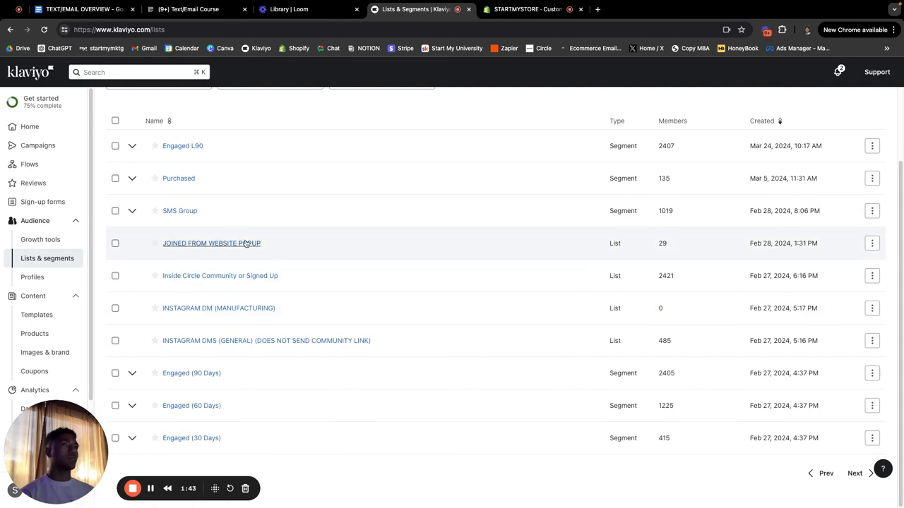
pyautogui.click(871, 243)
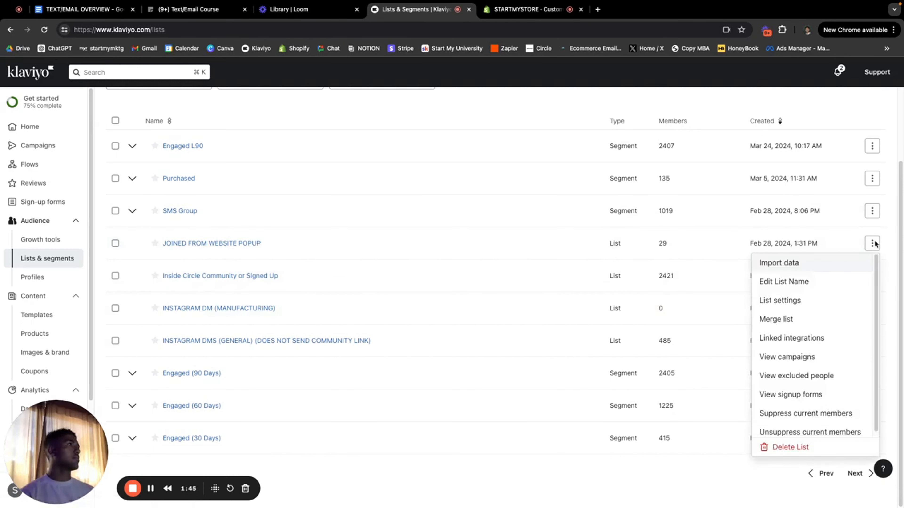
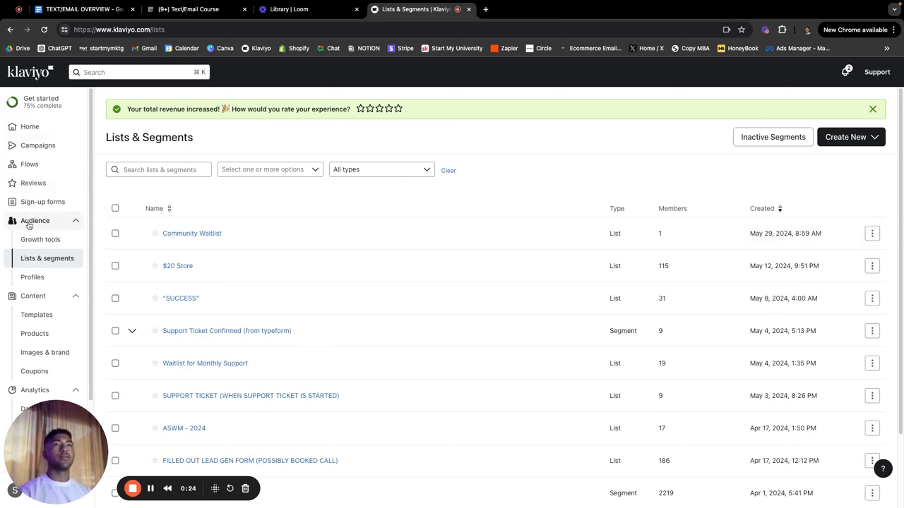
# Step: Scroll through the Lists & Segments page to review the existing lists and segments
pyautogui.scroll(-1, 50, 235)
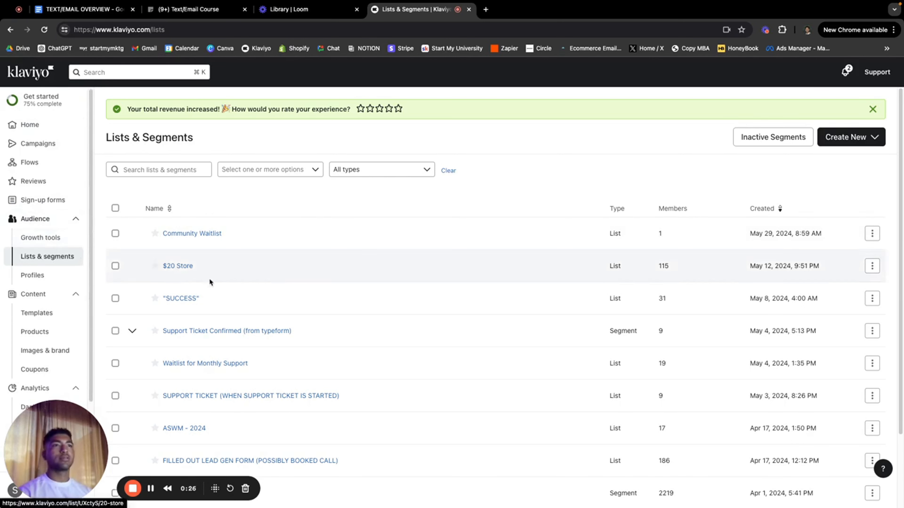
# Step: Create a new segment named 'Engaged 30' and preview its condition types
pyautogui.click(825, 138)
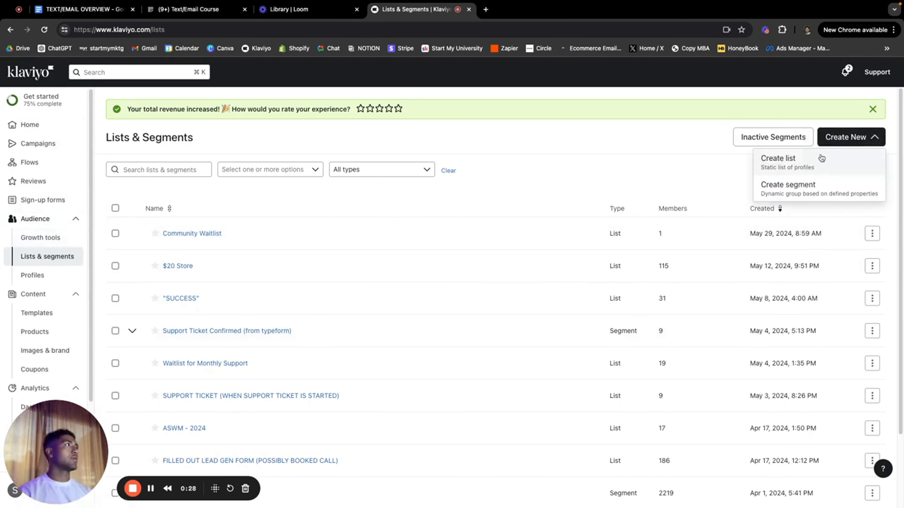
pyautogui.click(802, 191)
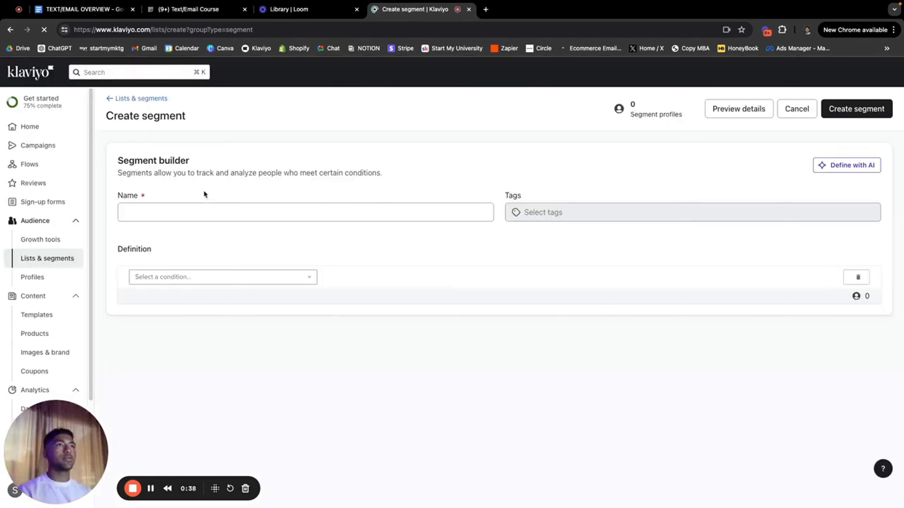
pyautogui.click(186, 214)
pyautogui.write('Engaged 30')
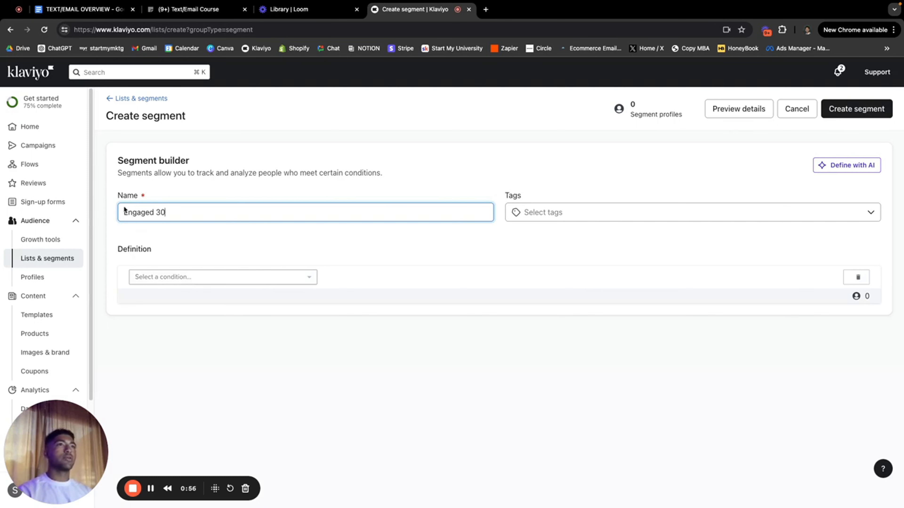
pyautogui.click(197, 280)
pyautogui.click(339, 267)
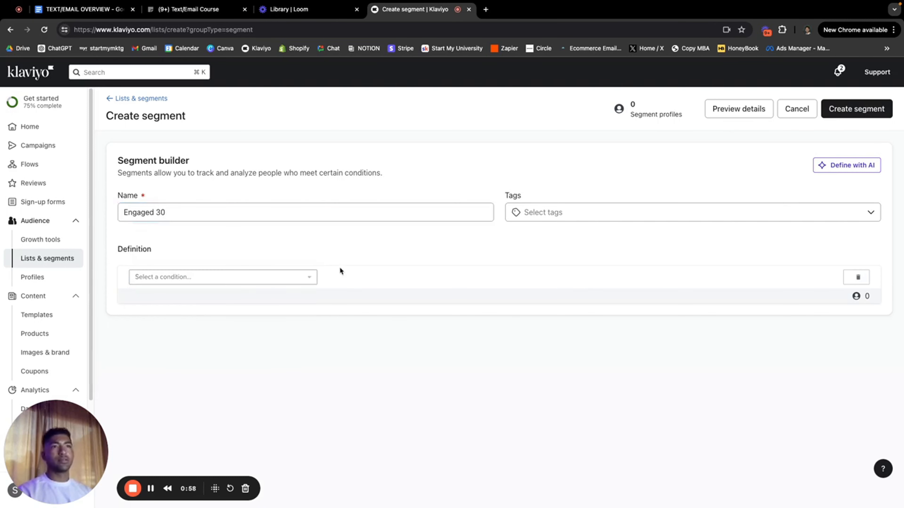
# Step: Set the first condition to What someone has done: Opened Email
pyautogui.click(258, 277)
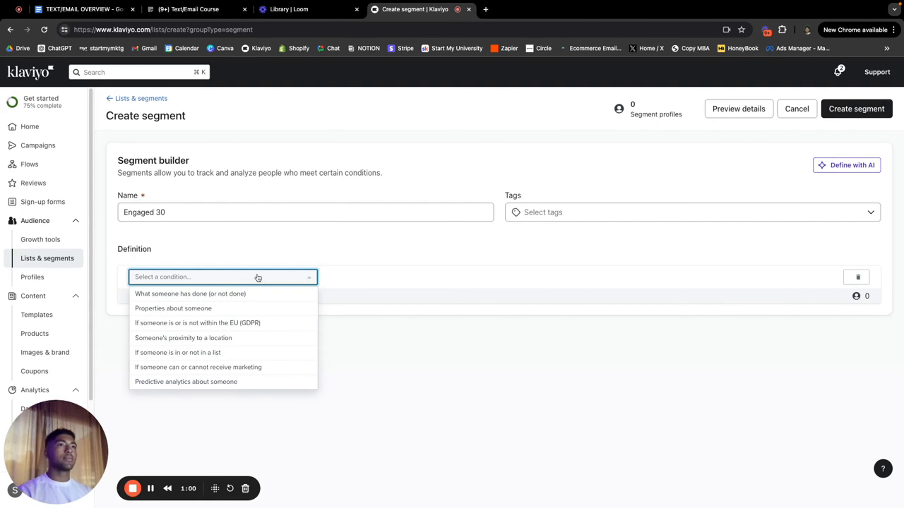
pyautogui.click(232, 293)
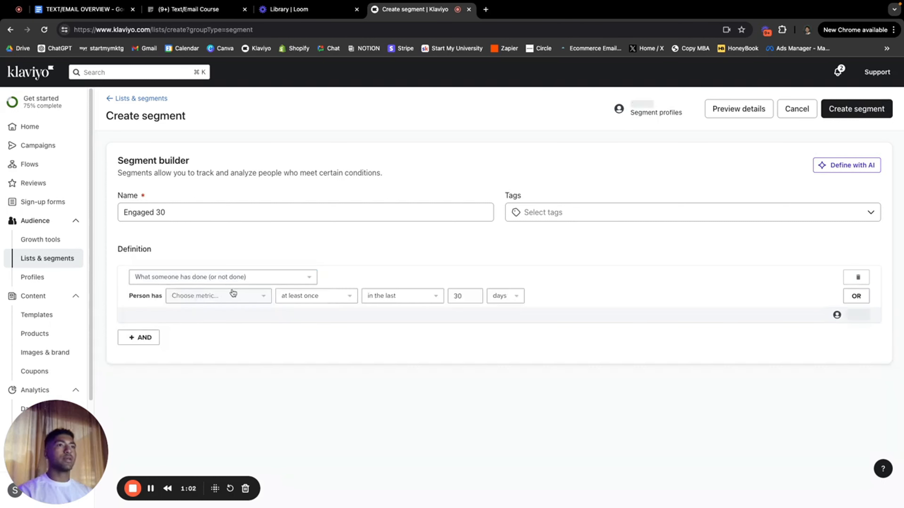
pyautogui.click(232, 295)
pyautogui.scroll(-2, 233, 370)
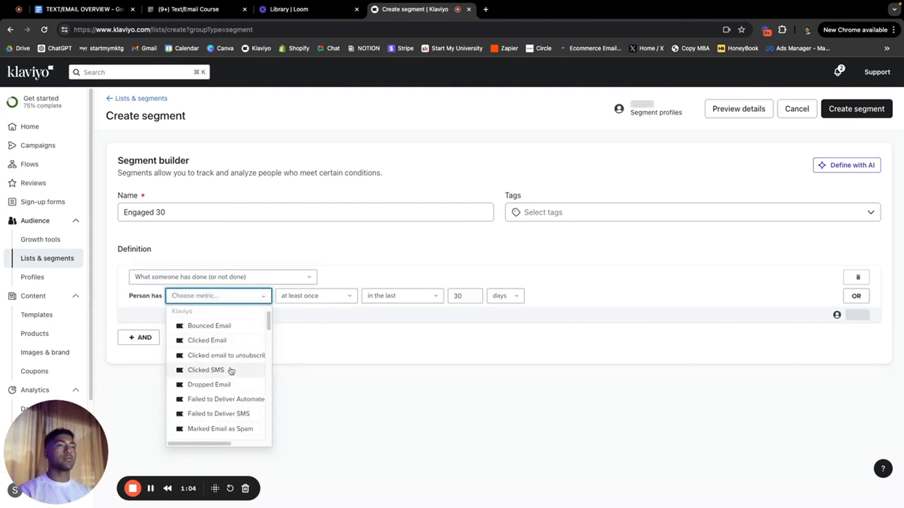
pyautogui.scroll(1, 222, 366)
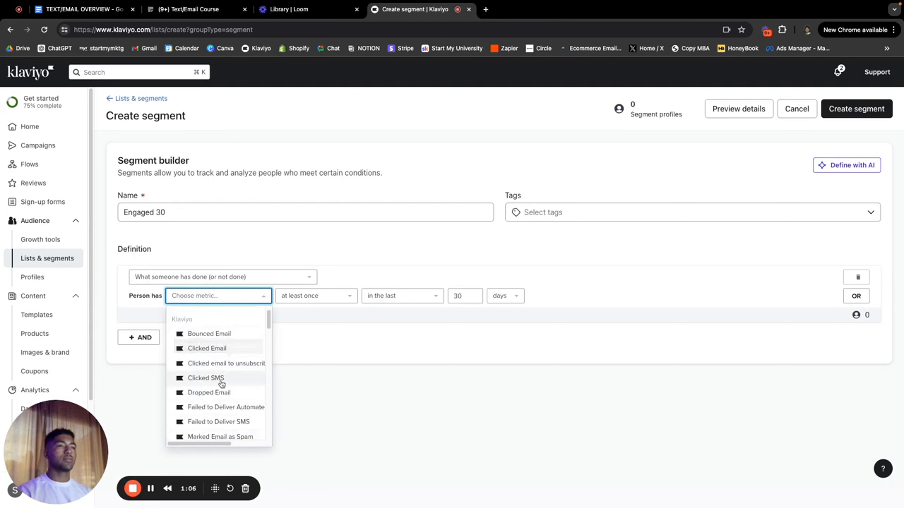
pyautogui.scroll(-4, 221, 367)
pyautogui.click(218, 348)
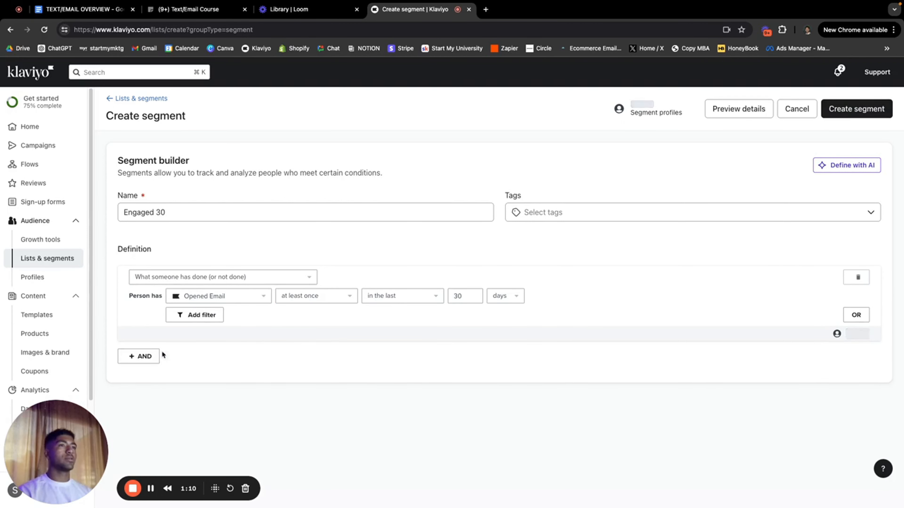
# Step: Add a second AND condition requiring Clicked Email
pyautogui.click(157, 356)
pyautogui.click(222, 383)
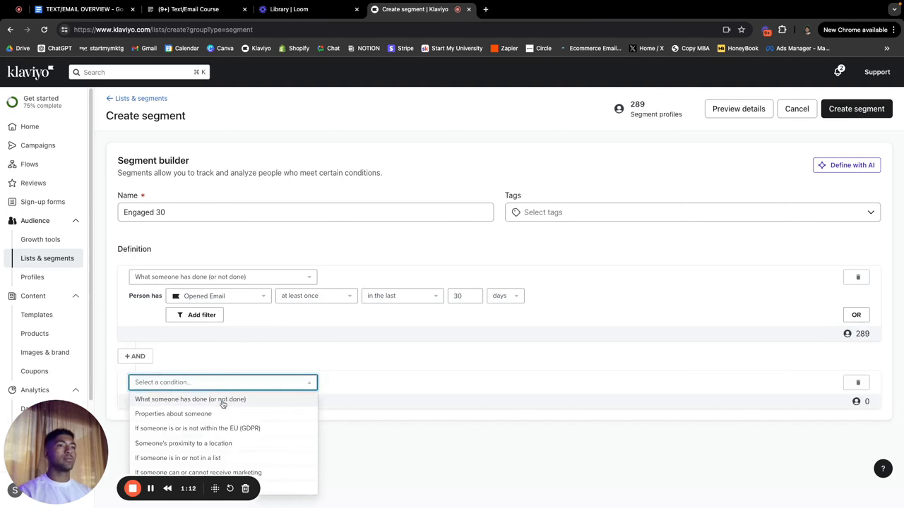
pyautogui.click(222, 397)
pyautogui.click(226, 394)
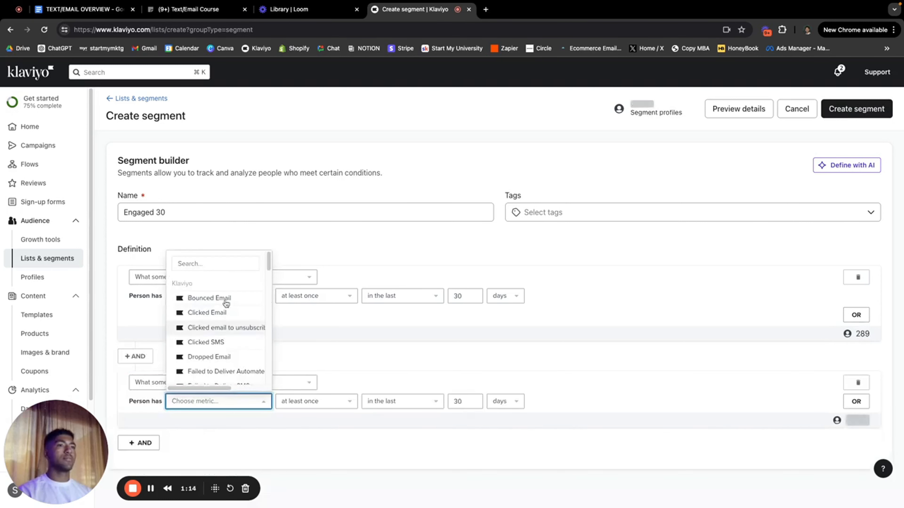
pyautogui.click(214, 313)
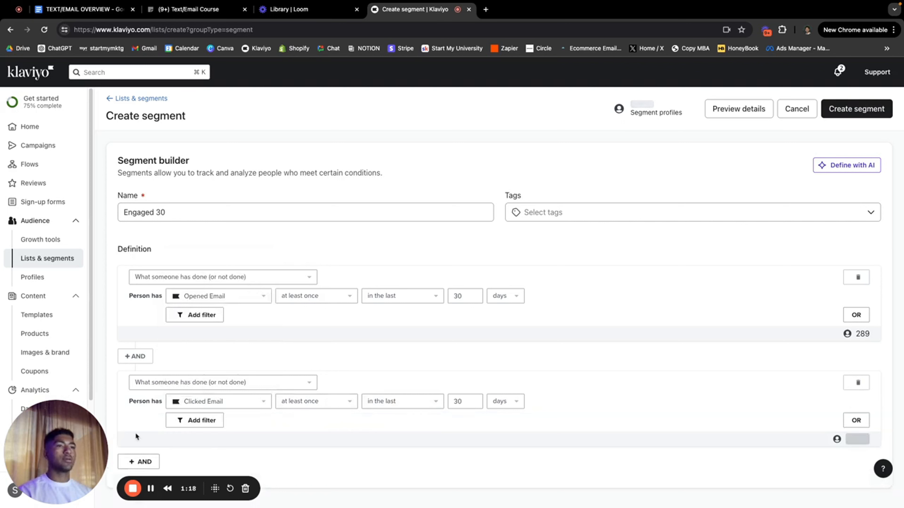
# Step: Add a third AND condition based on what someone has done, awaiting a metric
pyautogui.click(138, 462)
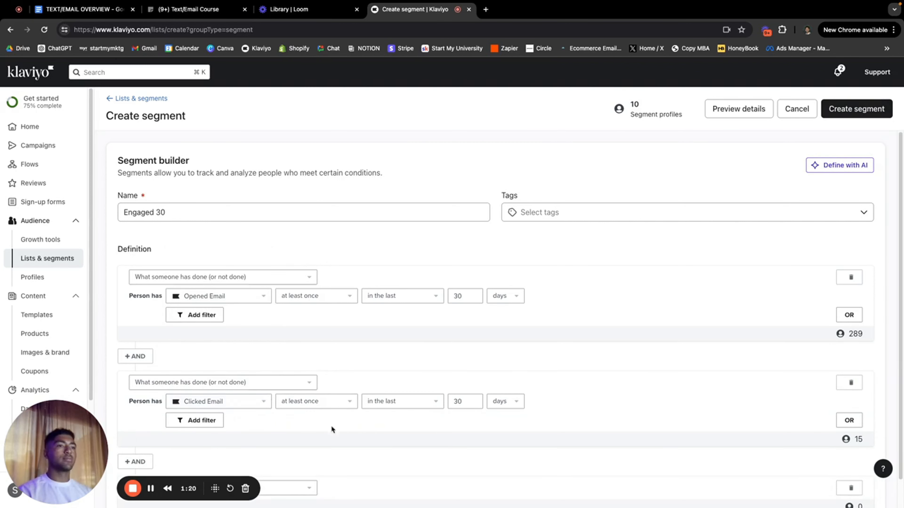
pyautogui.click(309, 490)
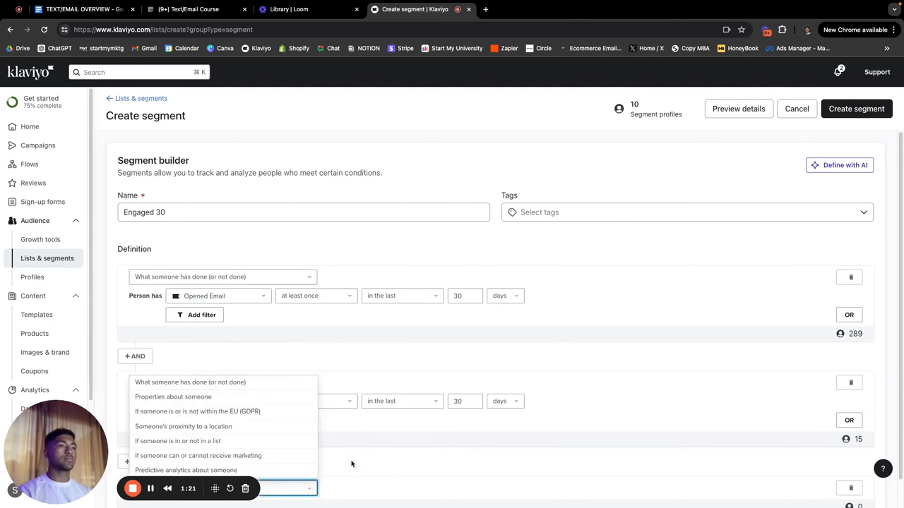
pyautogui.click(292, 389)
pyautogui.scroll(-2, 343, 455)
pyautogui.click(210, 428)
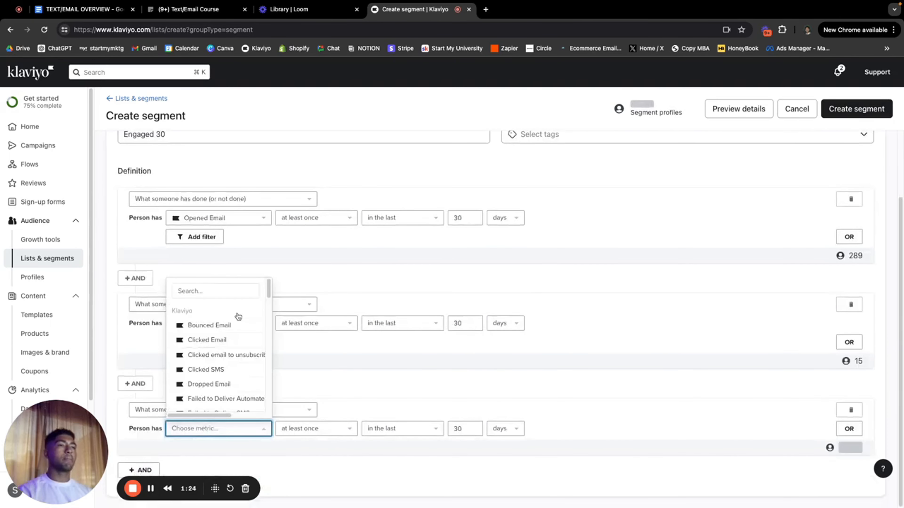
# Step: Set the third condition's metric to Active on Site
pyautogui.scroll(-5, 216, 368)
pyautogui.scroll(-8, 216, 368)
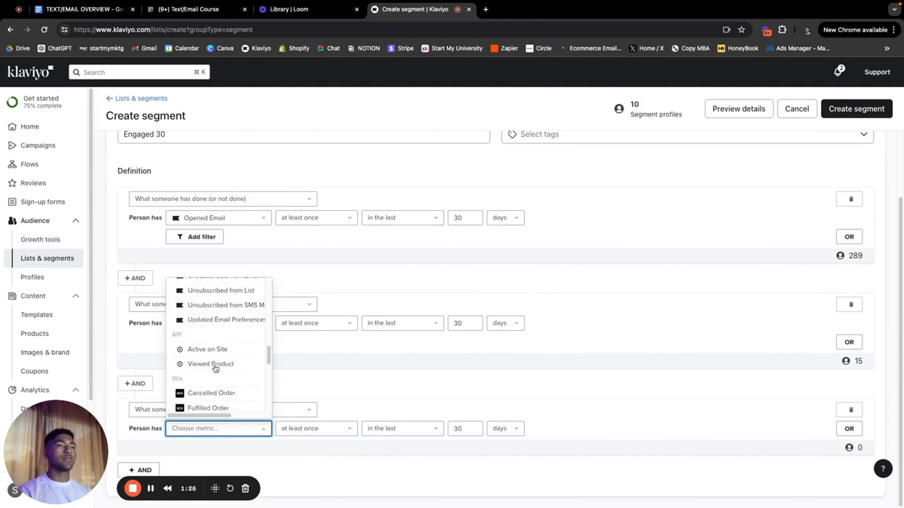
pyautogui.click(224, 323)
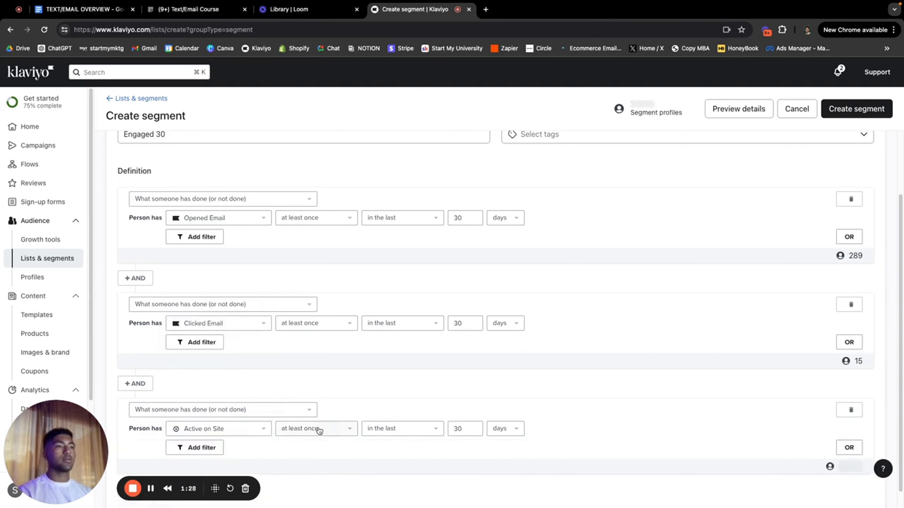
pyautogui.scroll(-1, 208, 424)
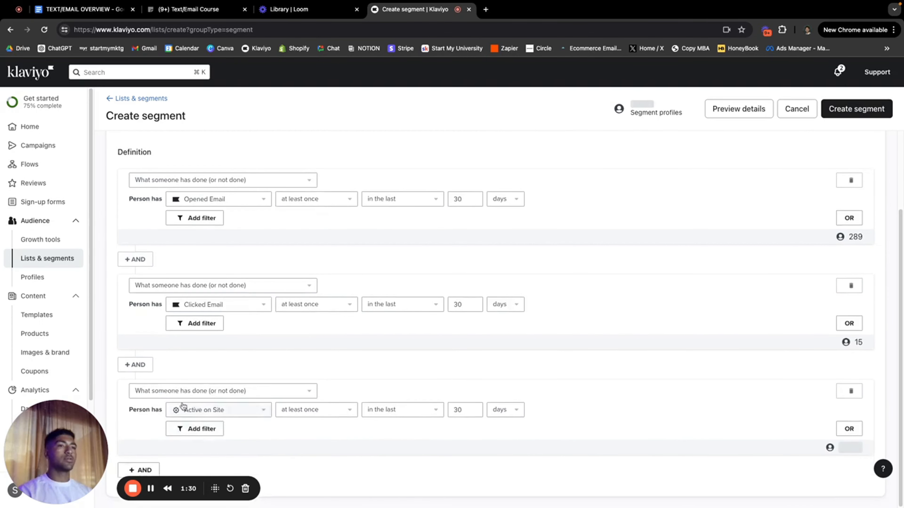
# Step: Add a fourth AND condition on what someone has done: Placed Order
pyautogui.click(140, 469)
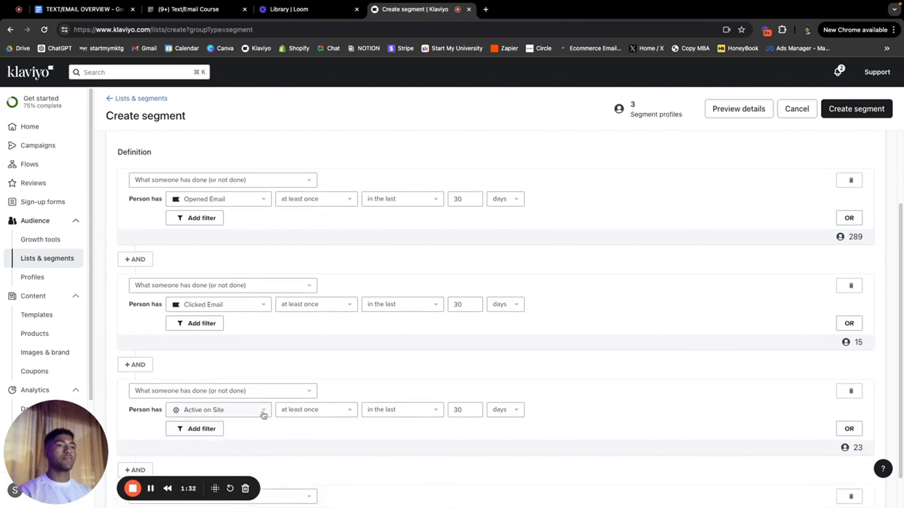
pyautogui.scroll(-2, 267, 442)
pyautogui.click(288, 457)
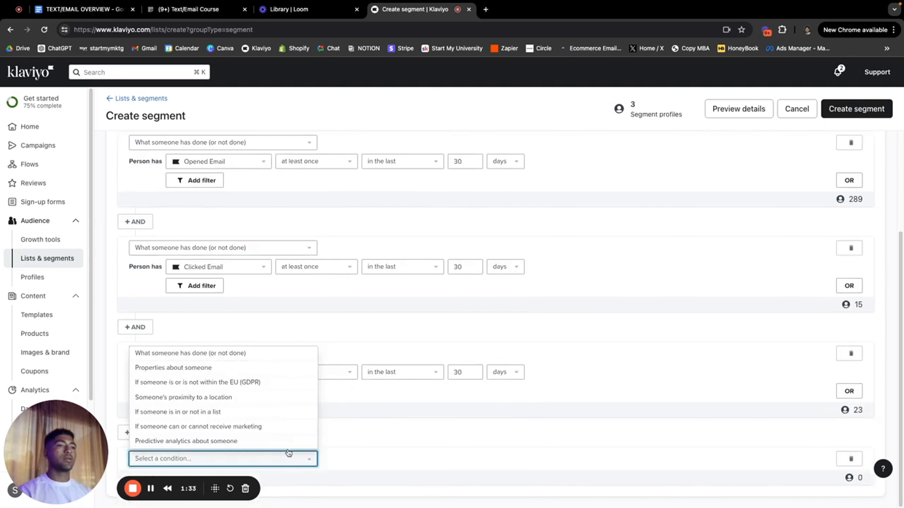
pyautogui.click(224, 354)
pyautogui.scroll(-1, 278, 424)
pyautogui.click(257, 429)
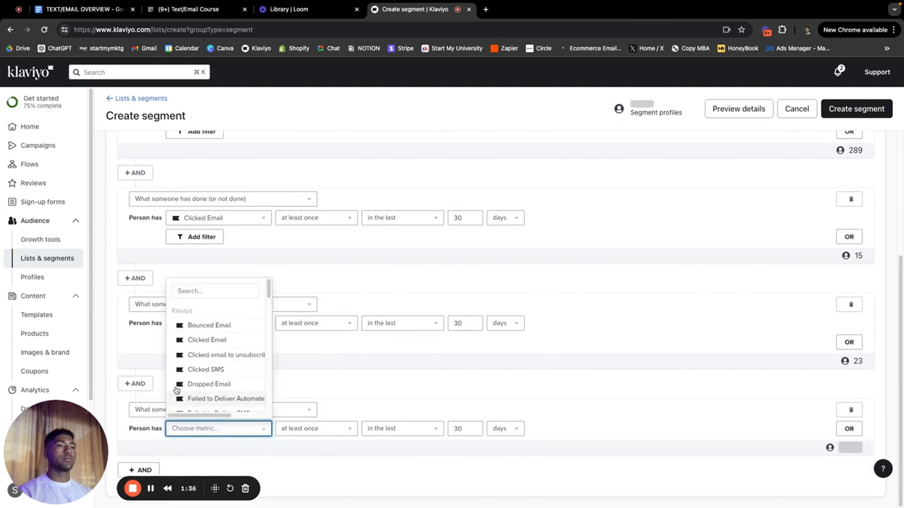
pyautogui.scroll(-5, 213, 390)
pyautogui.scroll(-10, 213, 390)
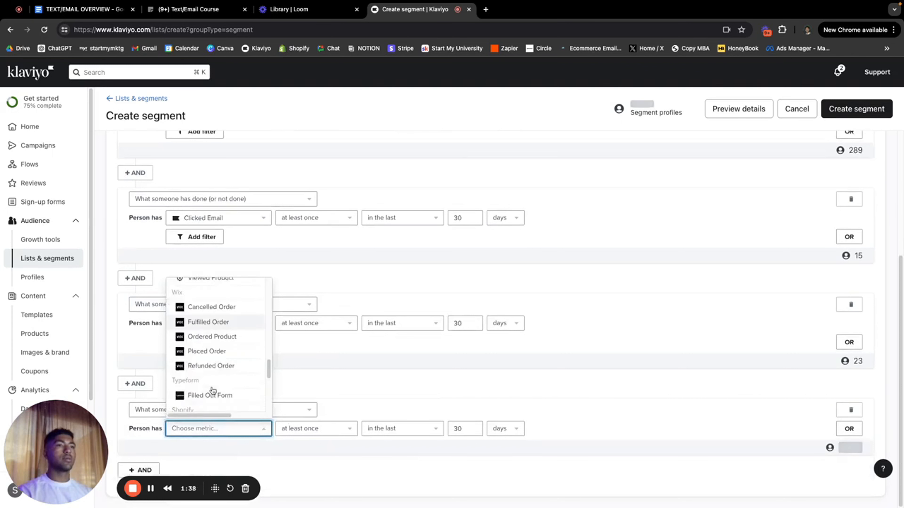
pyautogui.scroll(-2, 213, 391)
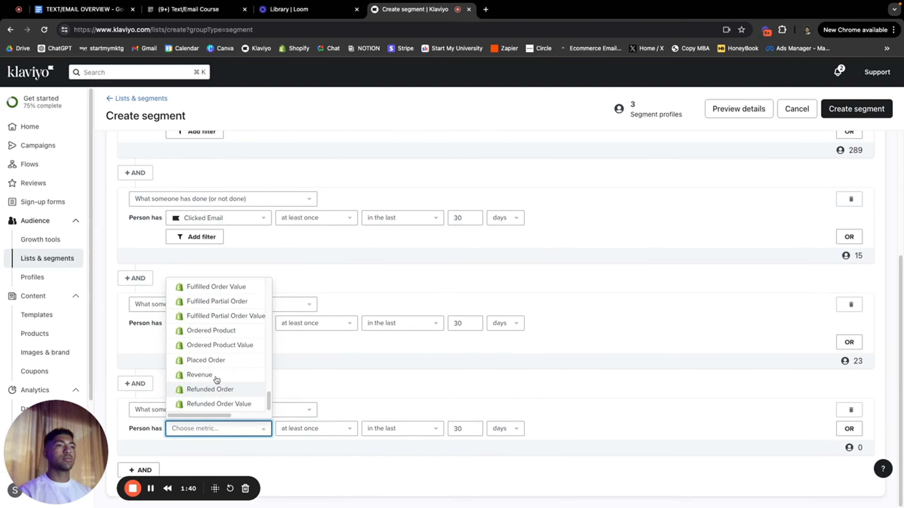
pyautogui.click(227, 359)
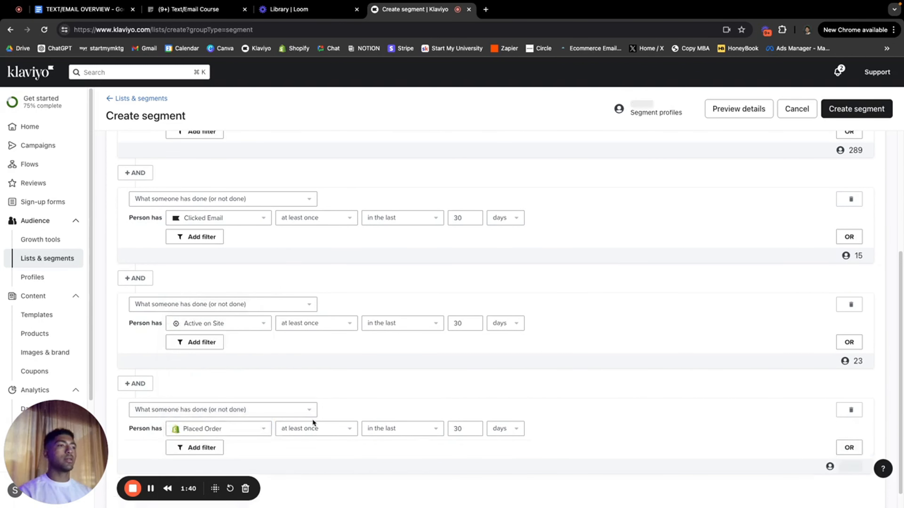
# Step: Change the Placed Order lookback window from 30 to 45 days
pyautogui.click(461, 428)
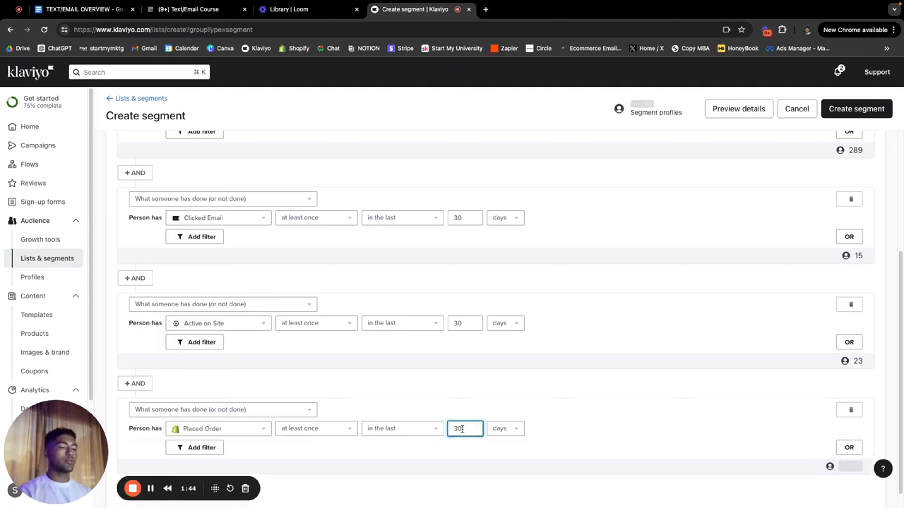
pyautogui.press('BackSpace')
pyautogui.press('BackSpace')
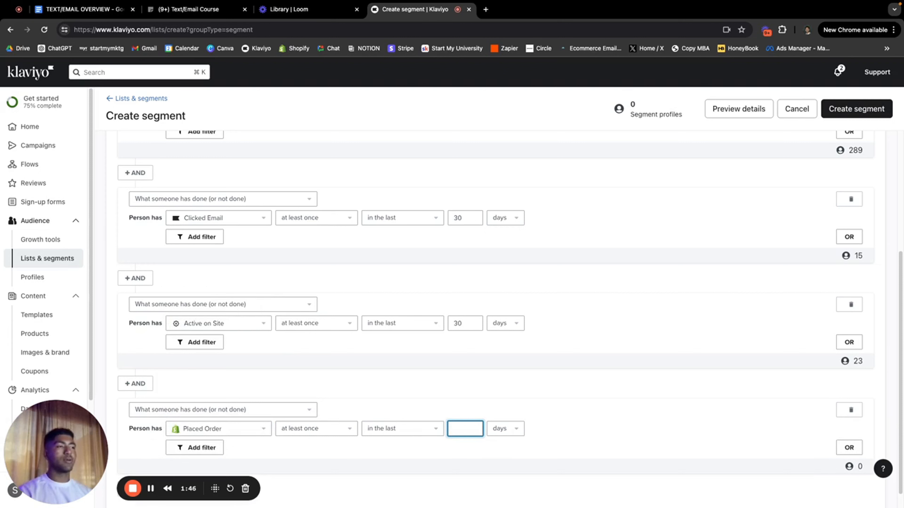
pyautogui.write('45')
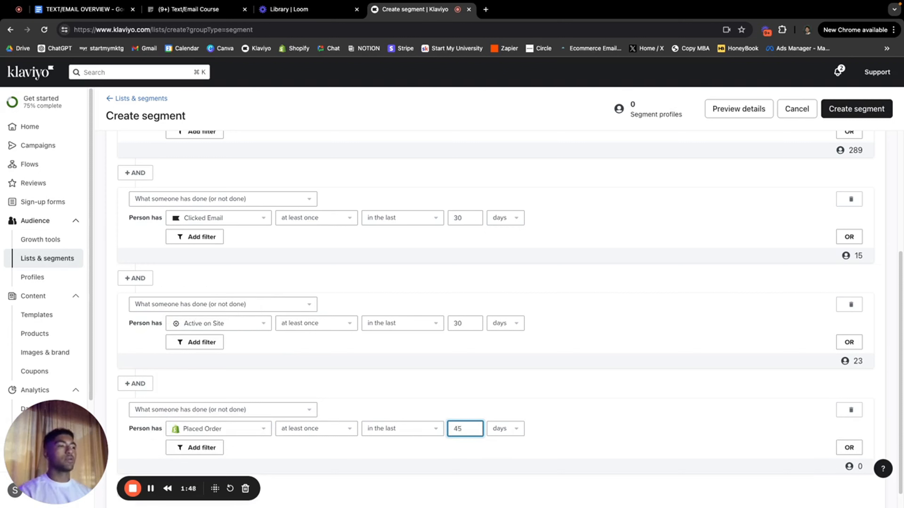
pyautogui.click(573, 412)
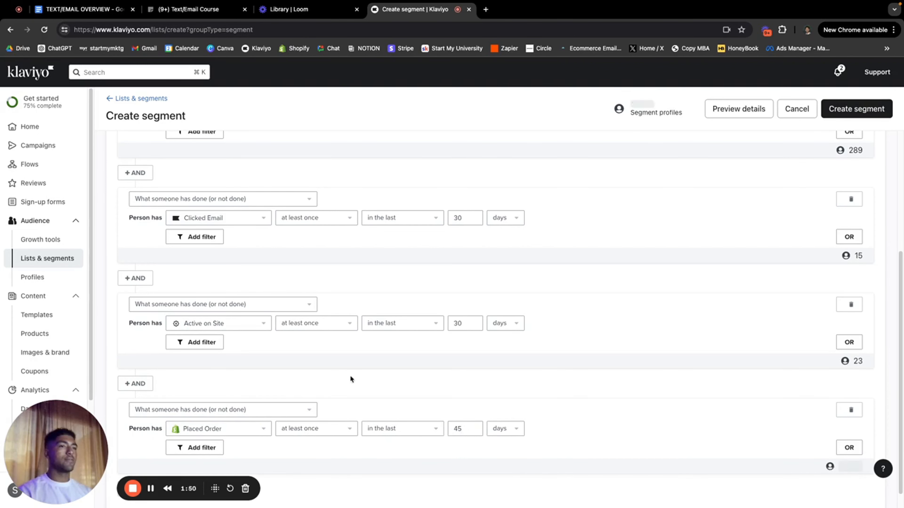
pyautogui.scroll(-1, 453, 382)
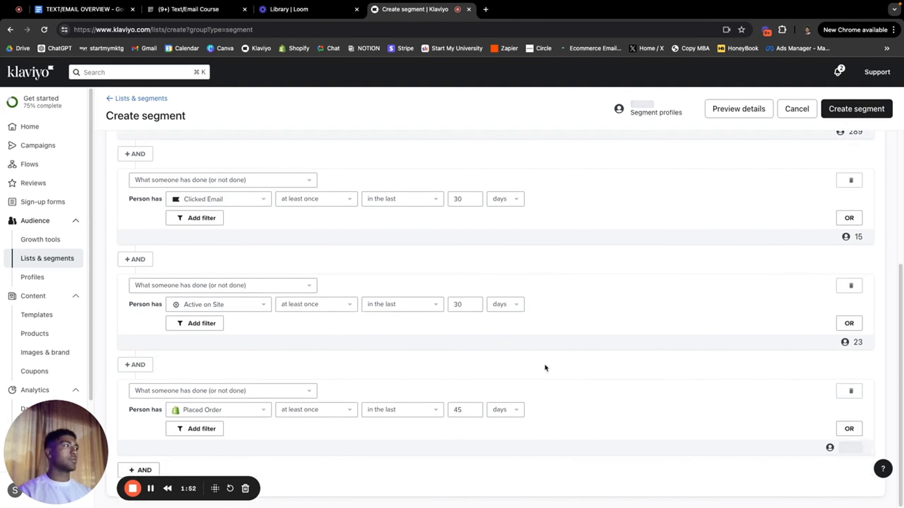
pyautogui.scroll(1, 546, 368)
pyautogui.scroll(4, 542, 367)
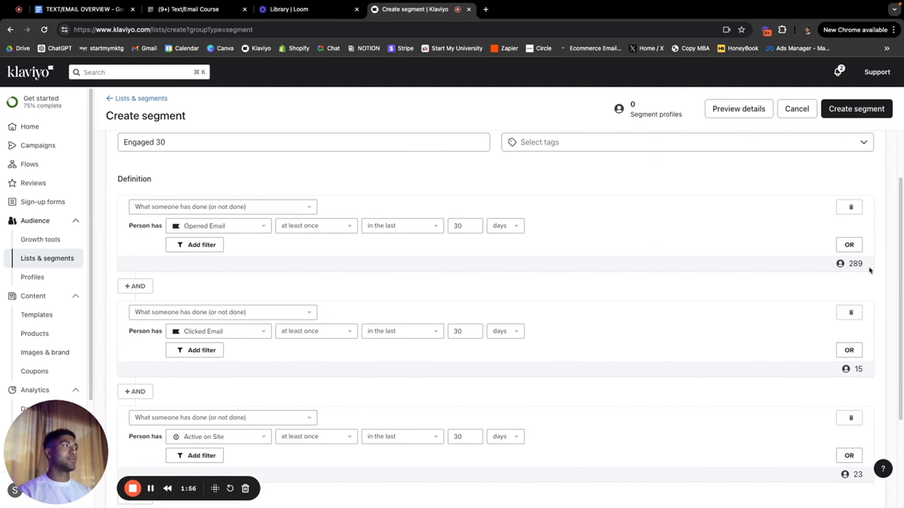
pyautogui.scroll(-1, 820, 281)
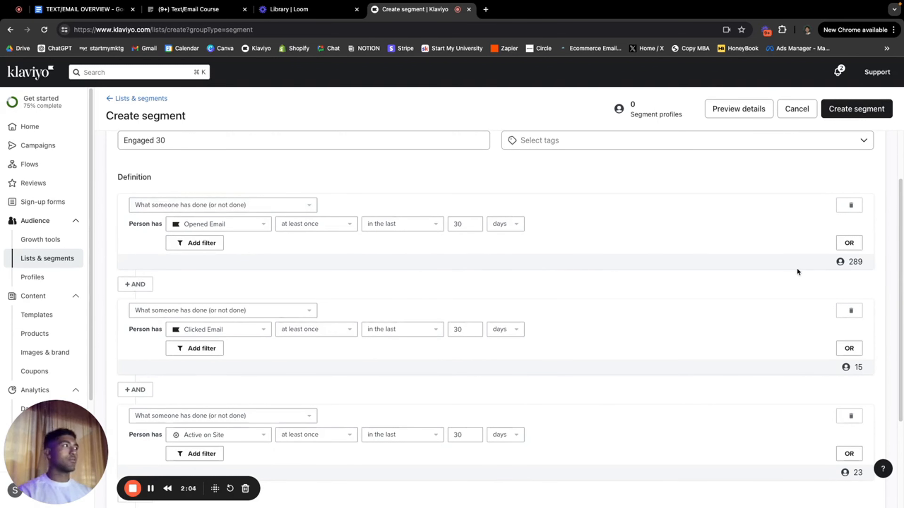
pyautogui.scroll(-2, 212, 287)
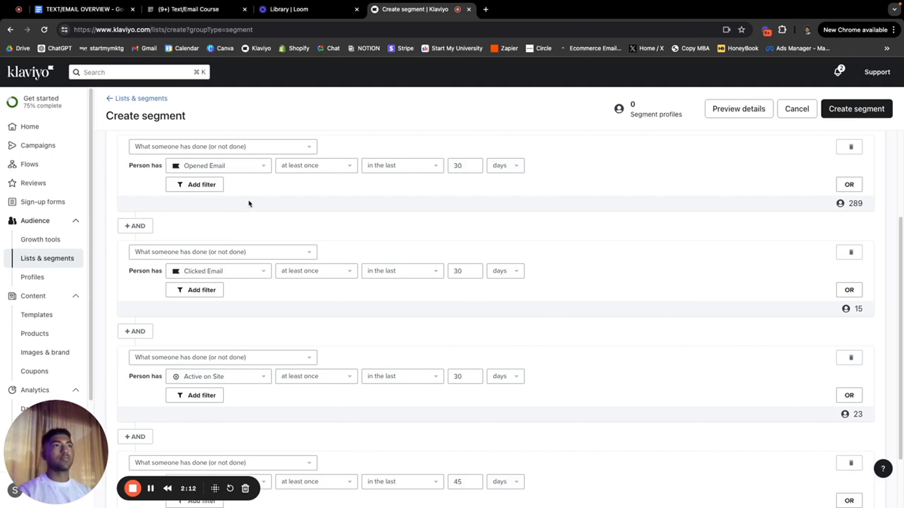
pyautogui.scroll(-1, 246, 234)
pyautogui.scroll(-2, 246, 235)
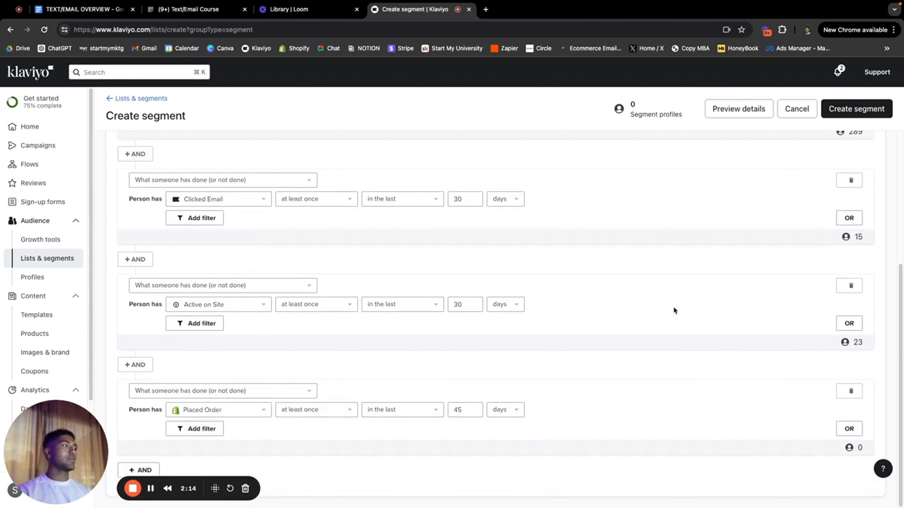
pyautogui.scroll(5, 199, 230)
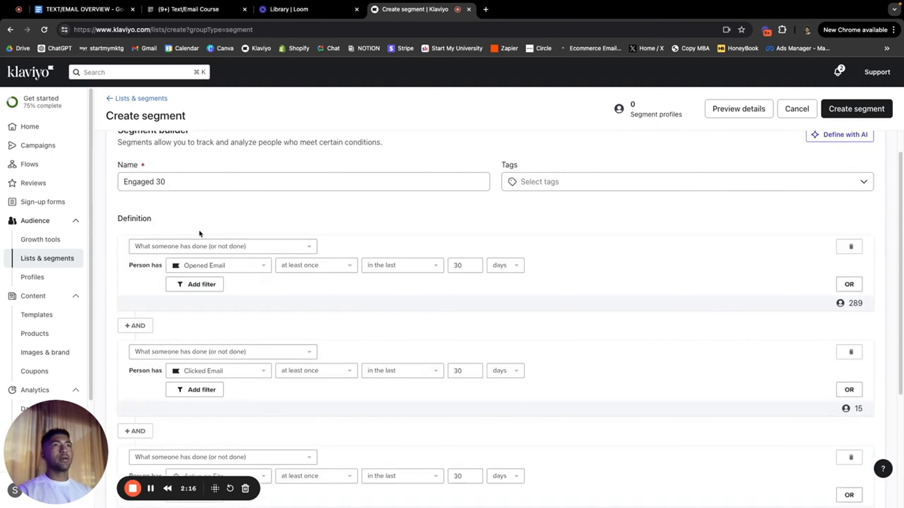
pyautogui.scroll(-5, 198, 310)
pyautogui.scroll(1, 229, 417)
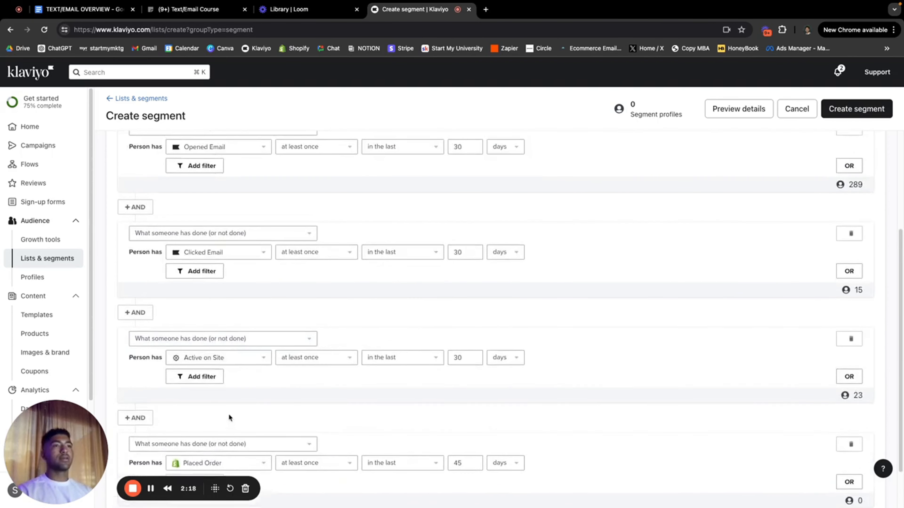
pyautogui.scroll(1, 263, 209)
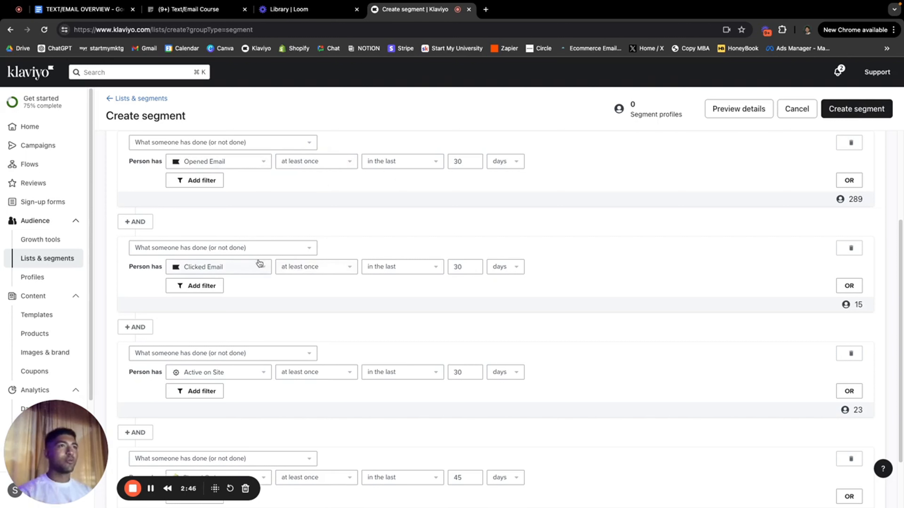
pyautogui.scroll(-2, 551, 344)
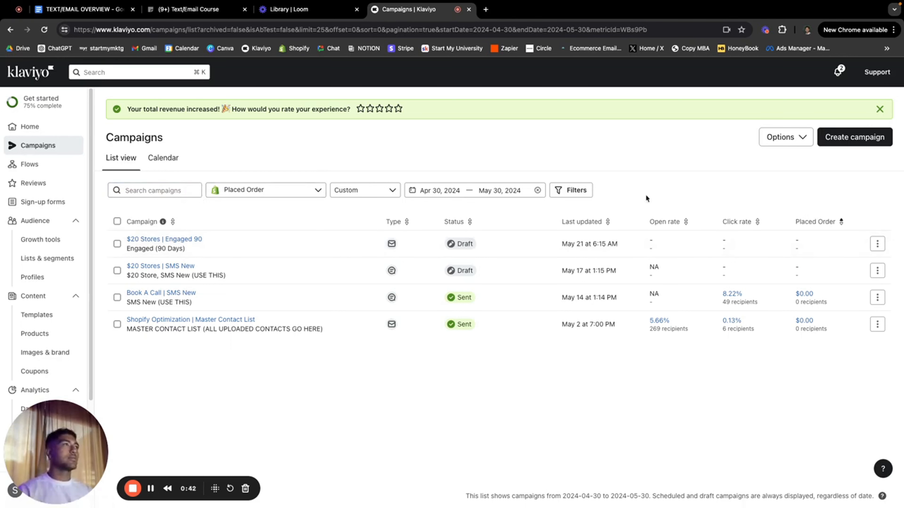
# Step: Start creating a new campaign from the Campaigns list
pyautogui.click(849, 144)
# Step: Name the campaign 'Half Off Stores | SMS Subscribers', make it an SMS campaign, and continue
pyautogui.click(790, 125)
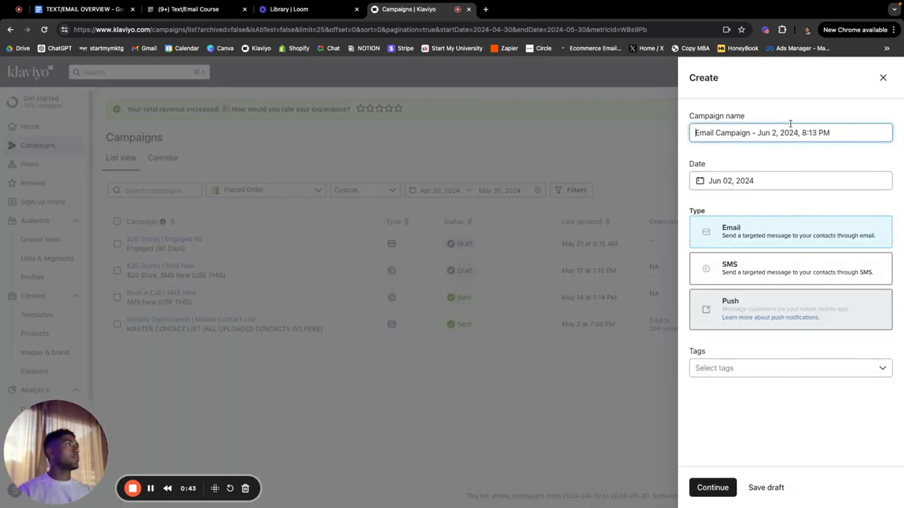
pyautogui.doubleClick(784, 138)
pyautogui.tripleClick(783, 138)
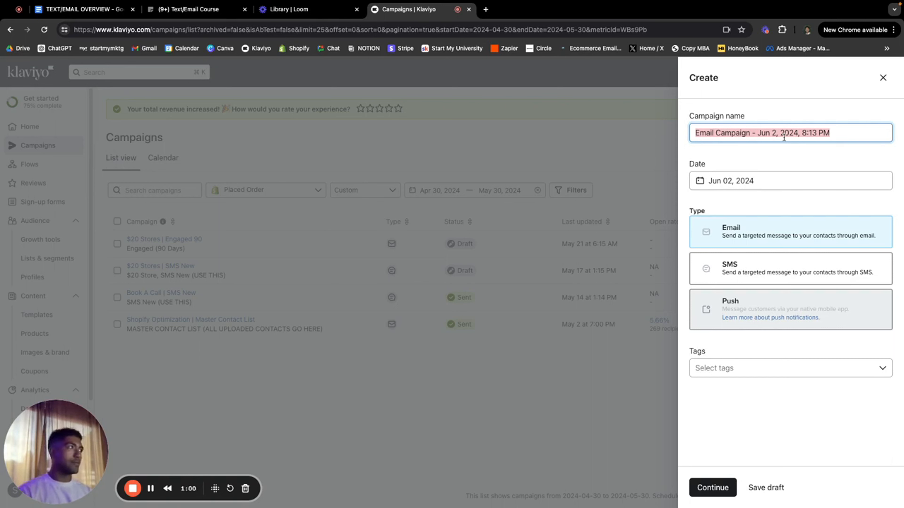
pyautogui.write('Hal')
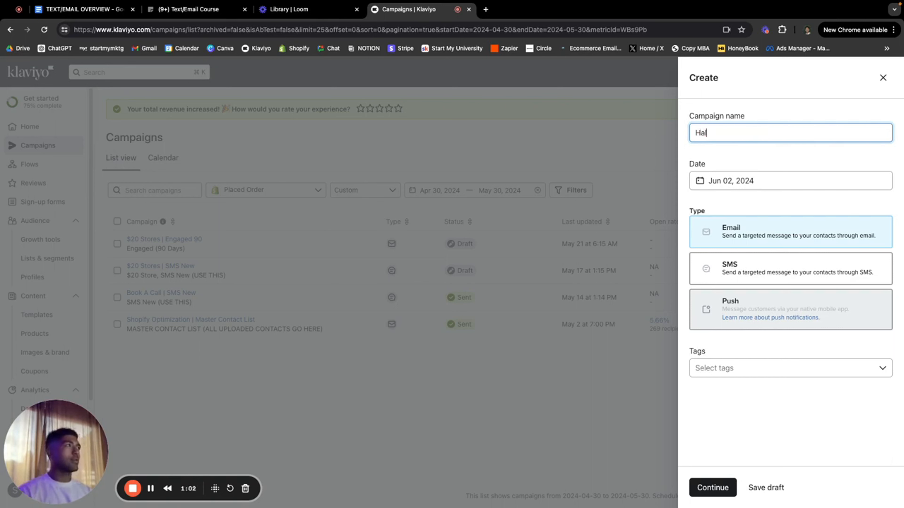
pyautogui.write('f Off stores')
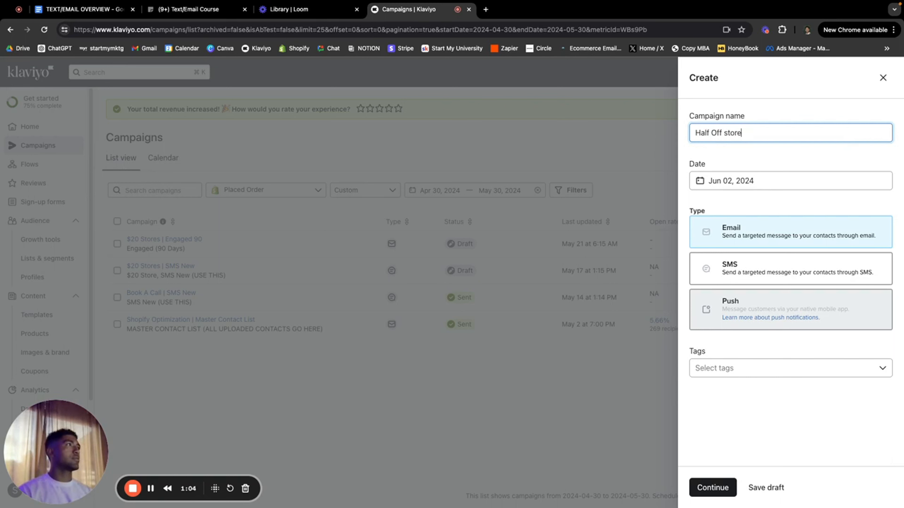
pyautogui.press('BackSpace')
pyautogui.press('BackSpace')
pyautogui.press('BackSpace')
pyautogui.press('BackSpace')
pyautogui.press('BackSpace')
pyautogui.press('BackSpace')
pyautogui.write('Stores | SSM')
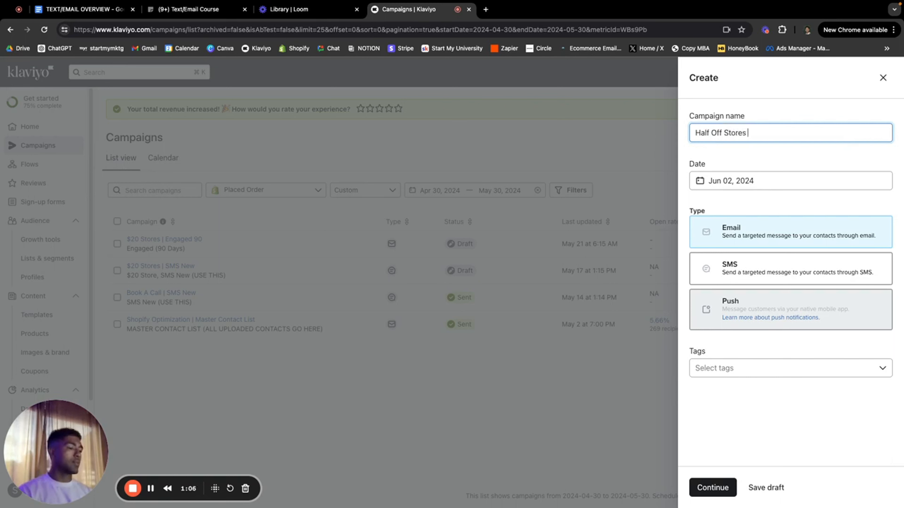
pyautogui.press('BackSpace')
pyautogui.press('BackSpace')
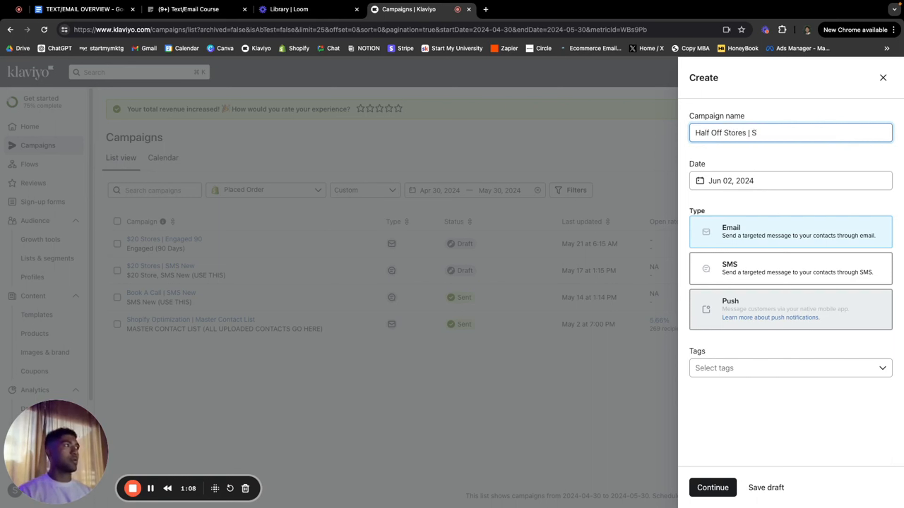
pyautogui.write('MS Subscribers')
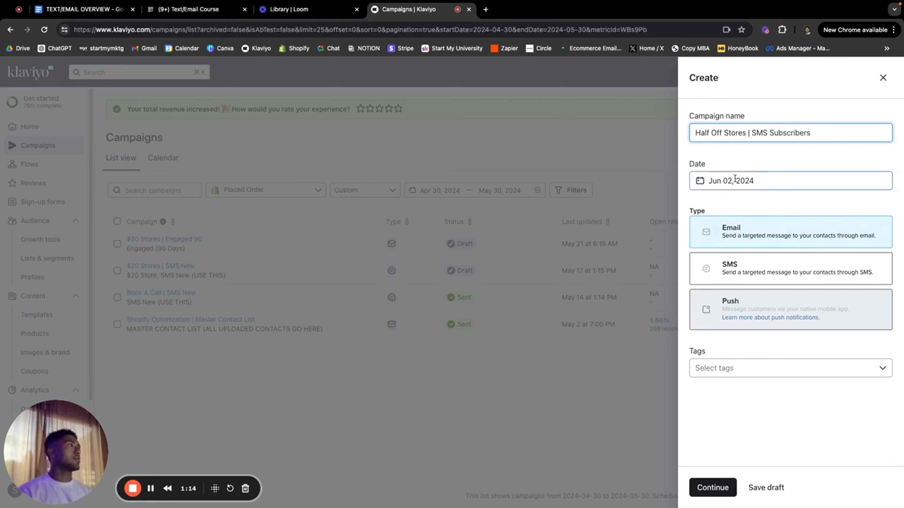
pyautogui.click(750, 276)
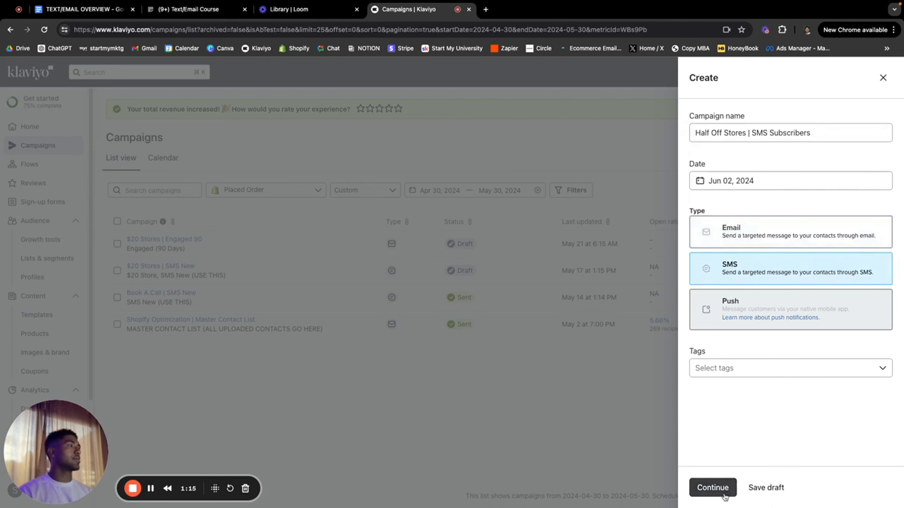
pyautogui.click(711, 488)
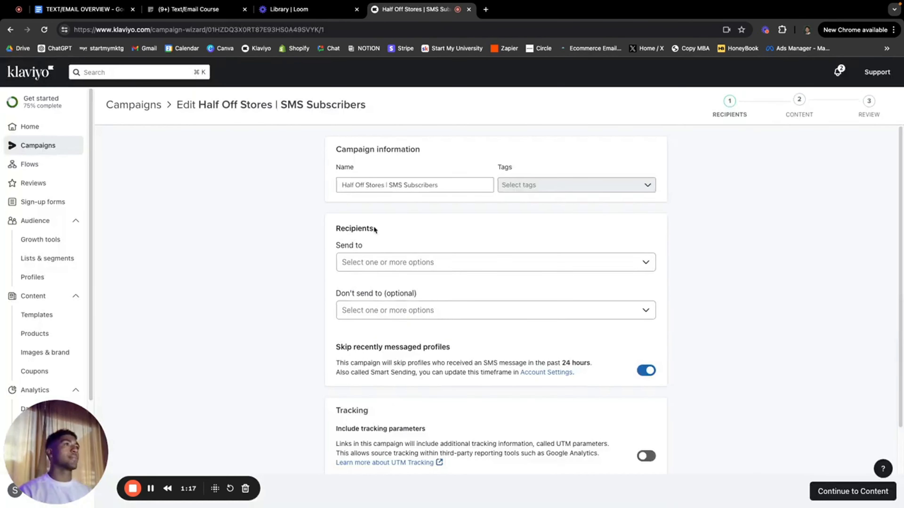
# Step: Choose the SMS Subscribers list as the campaign's recipients
pyautogui.scroll(-2, 413, 220)
pyautogui.click(396, 209)
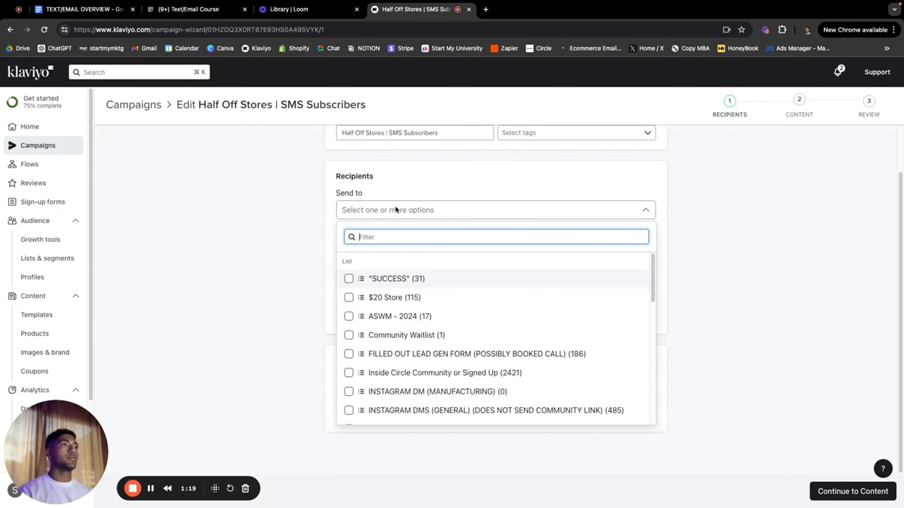
pyautogui.scroll(-8, 420, 295)
pyautogui.scroll(5, 421, 285)
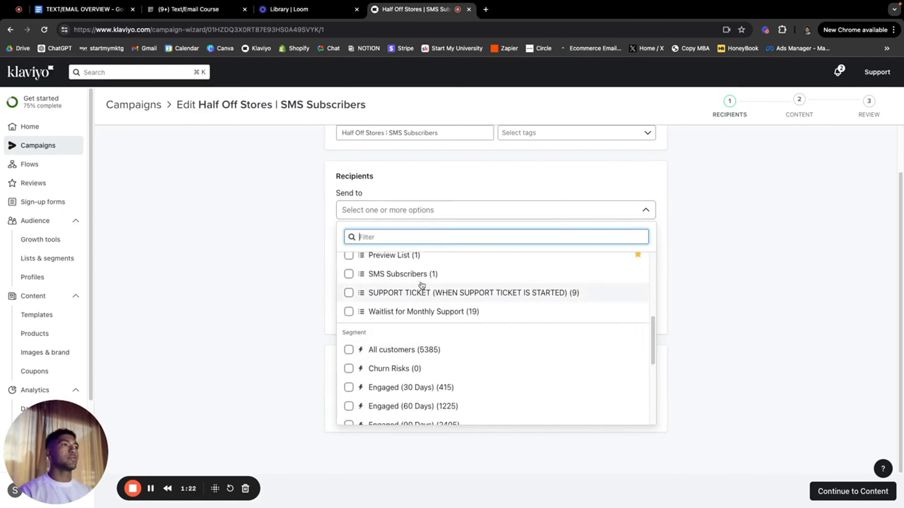
pyautogui.click(418, 273)
pyautogui.click(195, 280)
# Step: Turn off skipping recently messaged profiles, enable tracking parameters, and continue to content
pyautogui.scroll(-2, 447, 291)
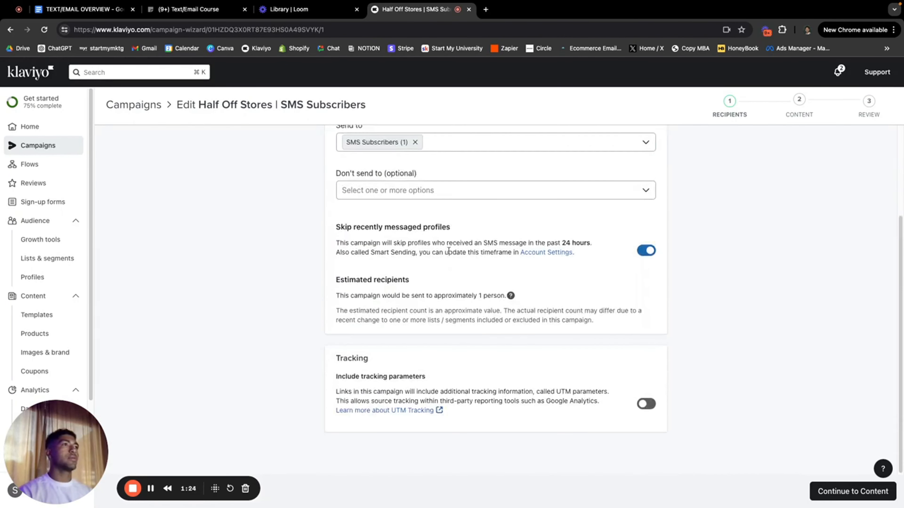
pyautogui.click(652, 254)
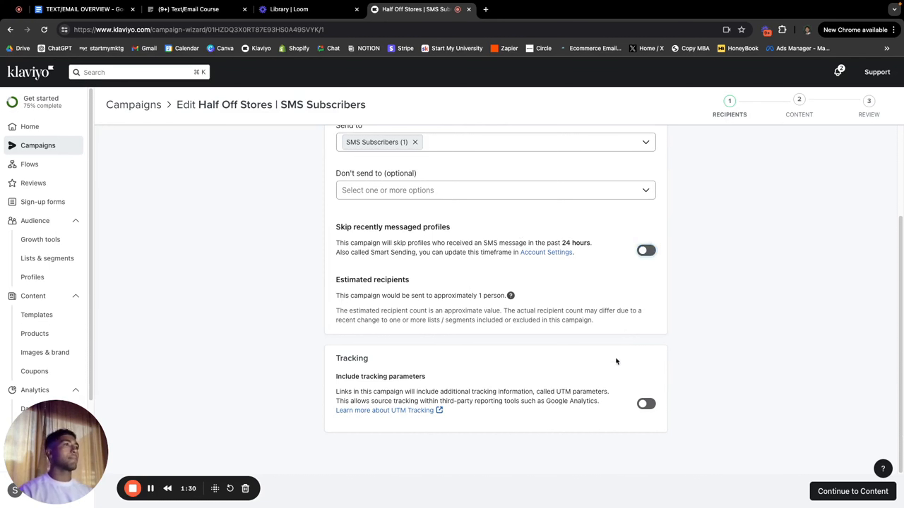
pyautogui.click(646, 403)
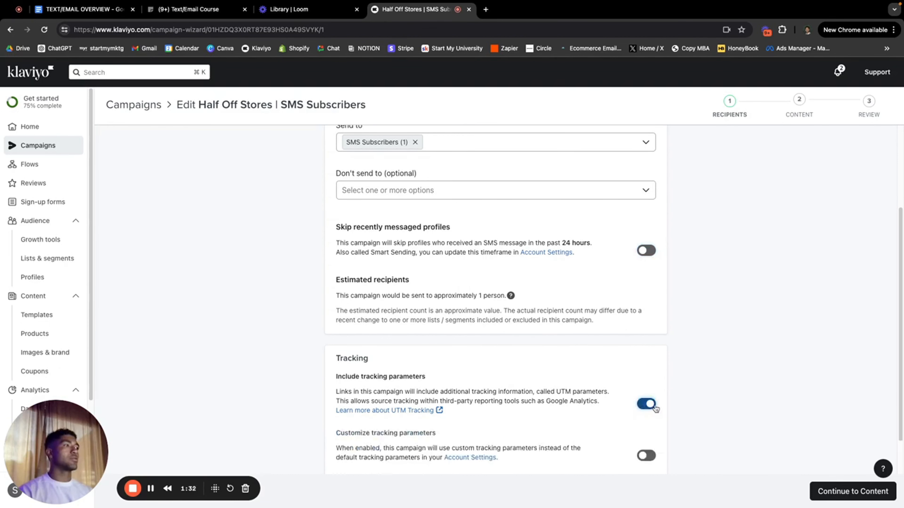
pyautogui.scroll(-2, 740, 408)
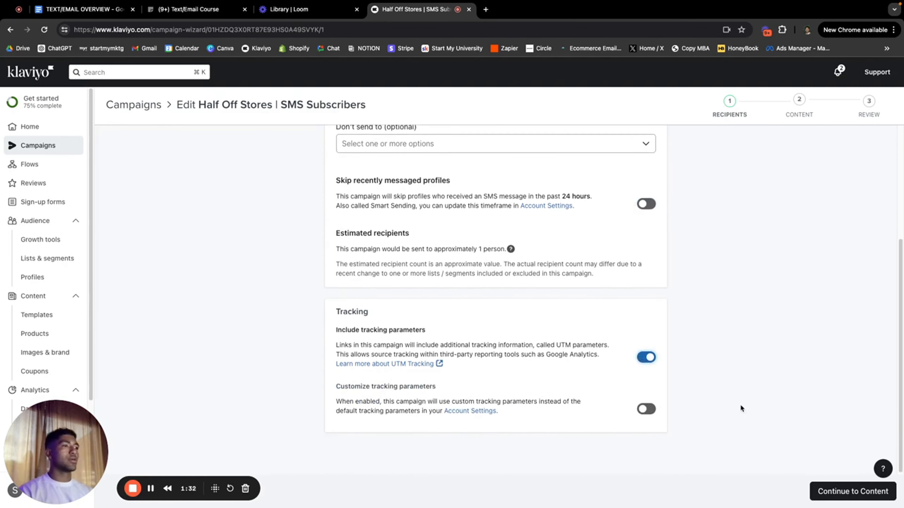
pyautogui.click(826, 497)
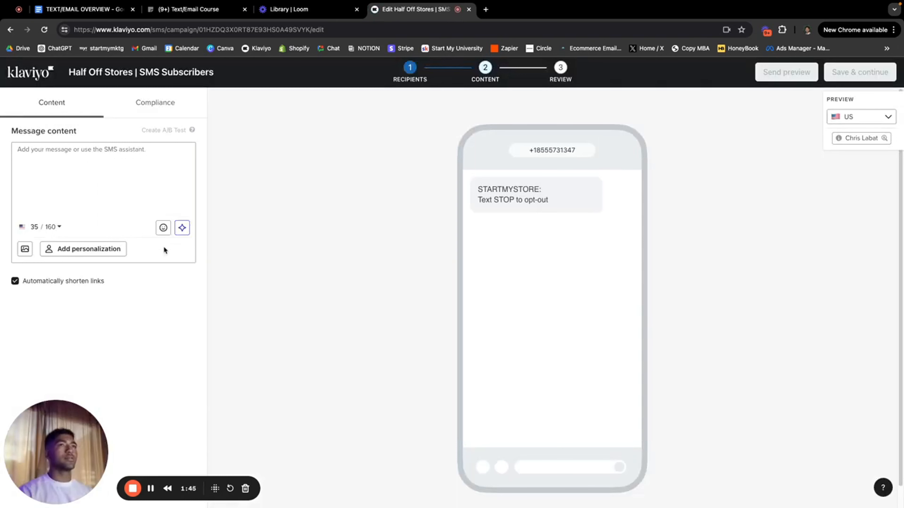
# Step: Type the opening line 'We're going to lose money on this, but oh well.' into the SMS body
pyautogui.click(48, 157)
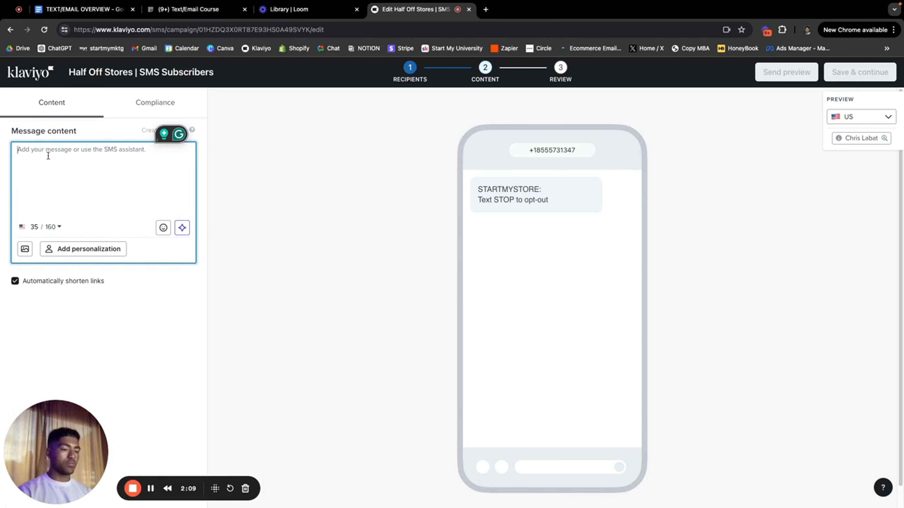
pyautogui.write('W')
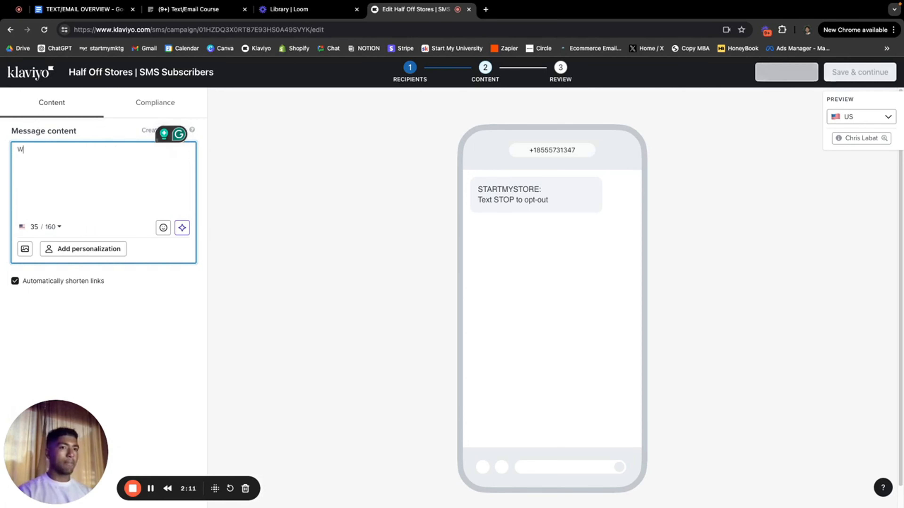
pyautogui.write("e're going to l")
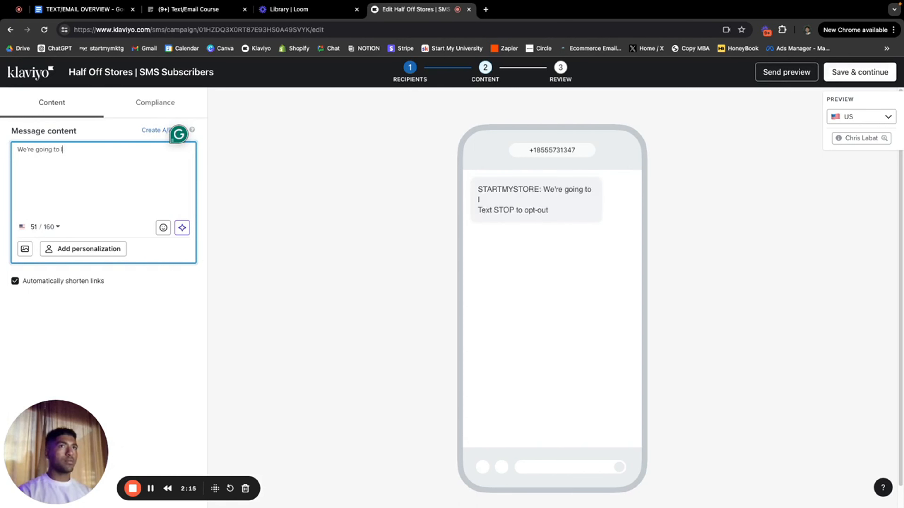
pyautogui.write('ose money on t')
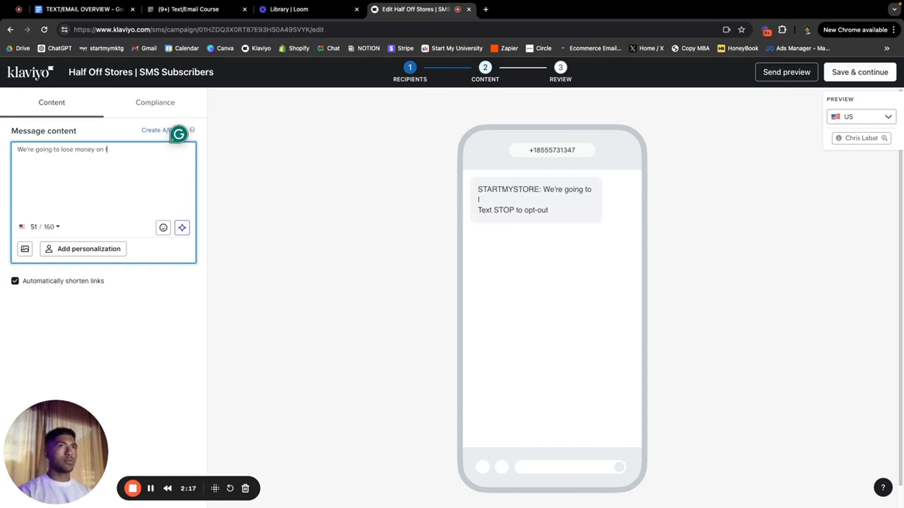
pyautogui.write('his, but oh well..')
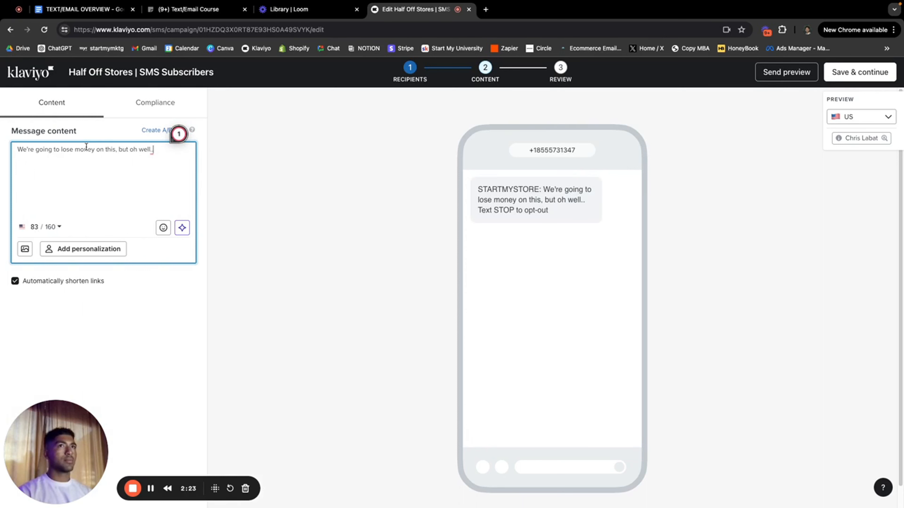
# Step: Change 'going to' to 'gonna' in the opening sentence
pyautogui.click(57, 152)
pyautogui.press('BackSpace')
pyautogui.press('BackSpace')
pyautogui.press('BackSpace')
pyautogui.press('BackSpace')
pyautogui.press('BackSpace')
pyautogui.press('BackSpace')
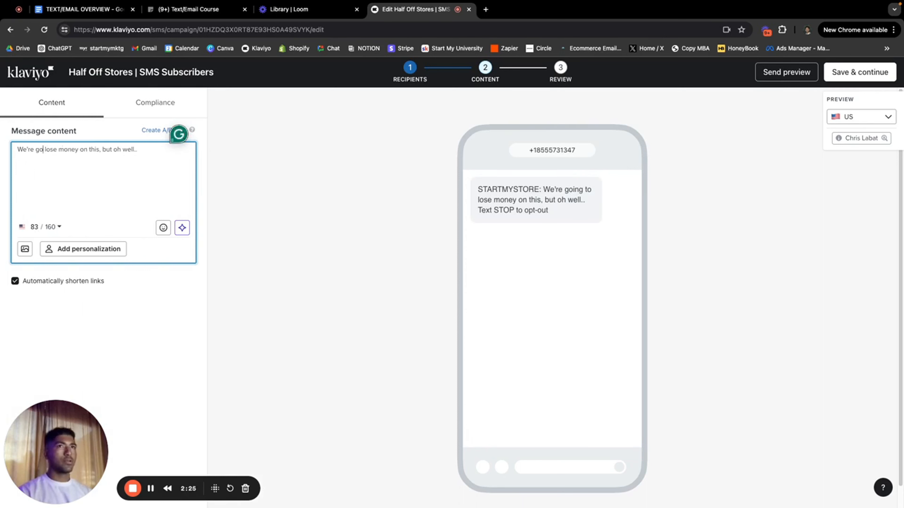
pyautogui.write('nna')
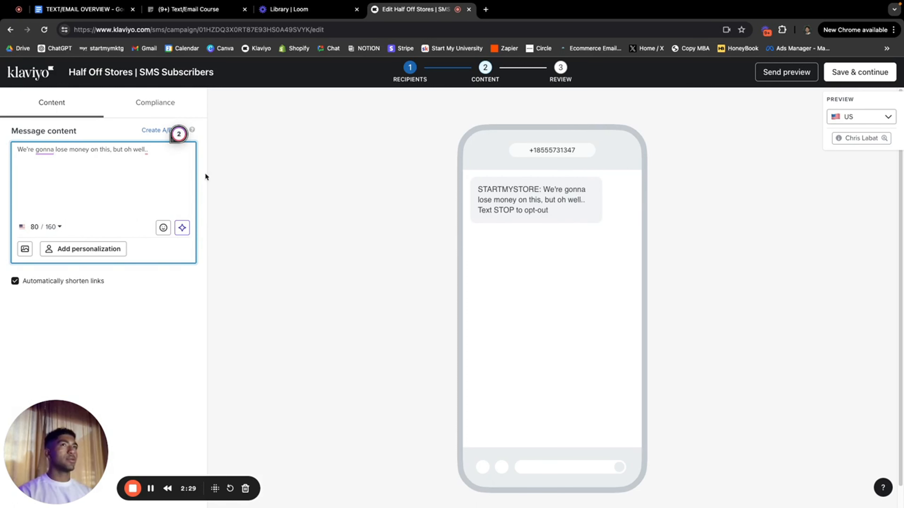
# Step: Add the lines 'HALF OFF All Stores - Today ONLY' and 'Get Your Store 50% OFF Here:'
pyautogui.click(157, 148)
pyautogui.press('Return')
pyautogui.press('Return')
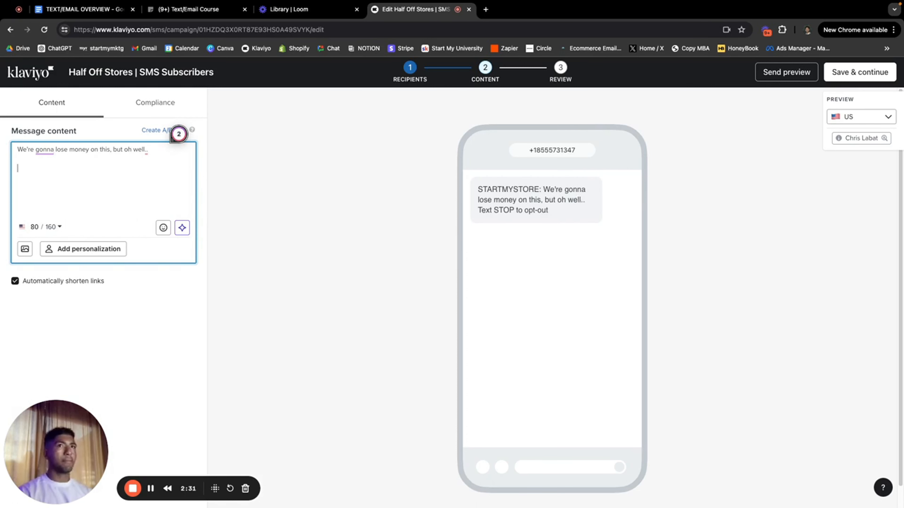
pyautogui.write('HALF OFF')
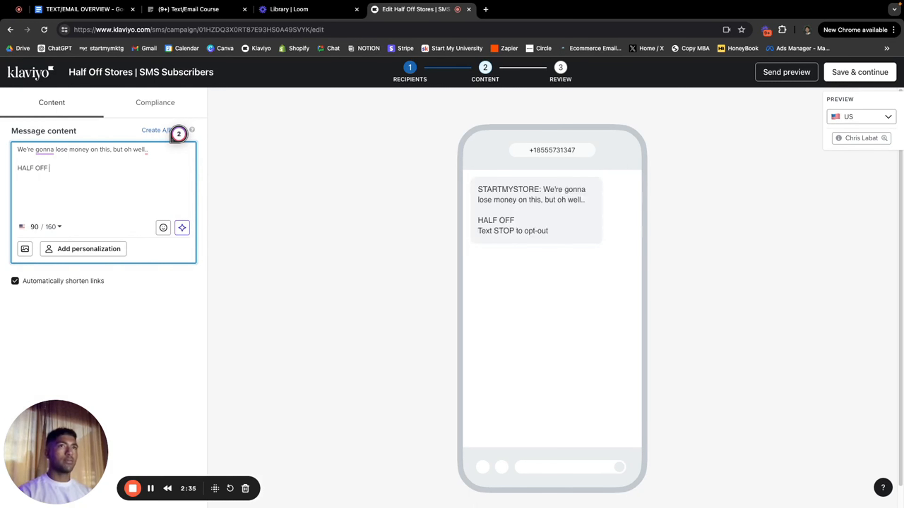
pyautogui.write(' All Stores - Today ONLY')
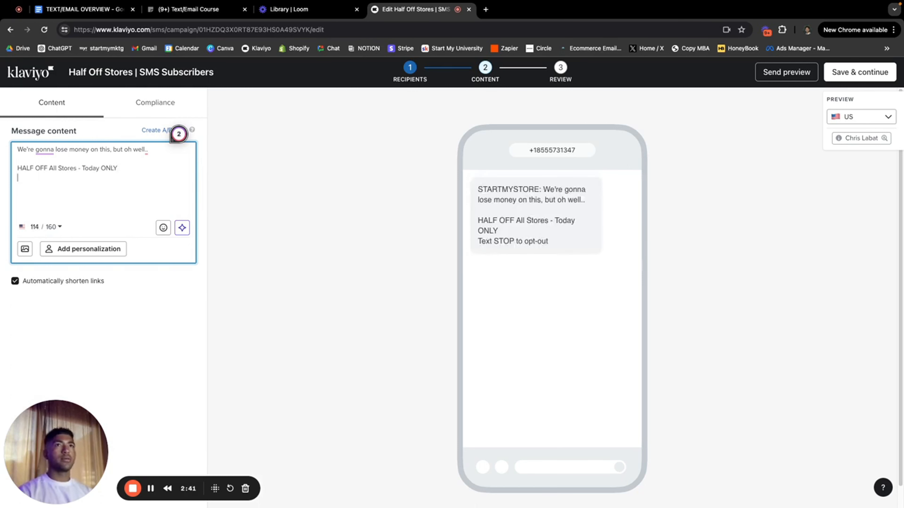
pyautogui.press('Return')
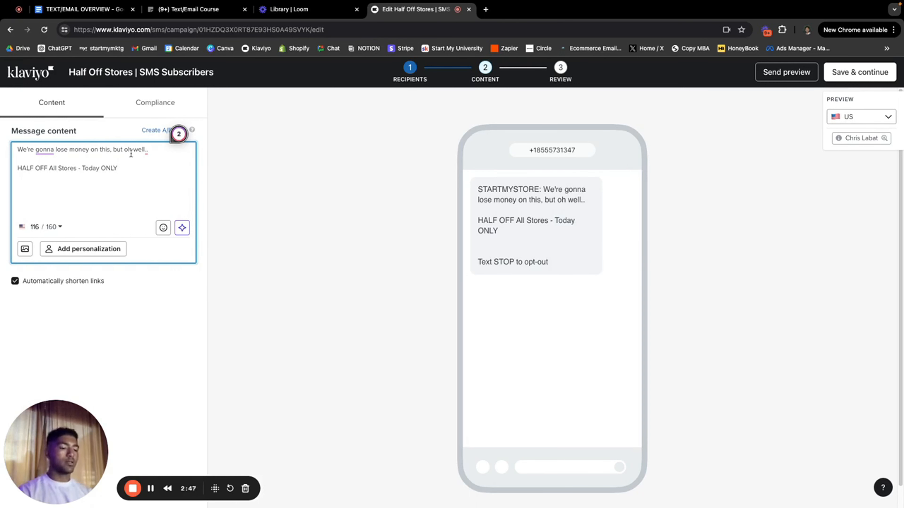
pyautogui.write('Get Y')
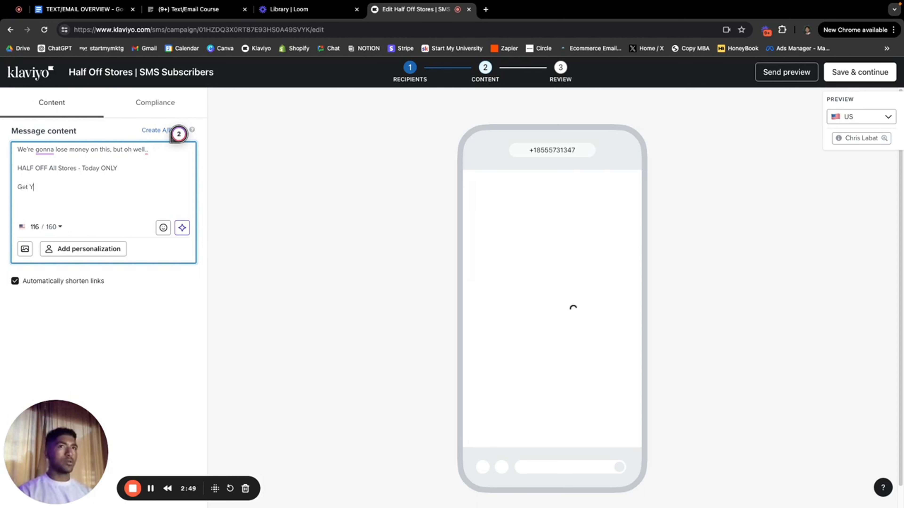
pyautogui.write('our Store')
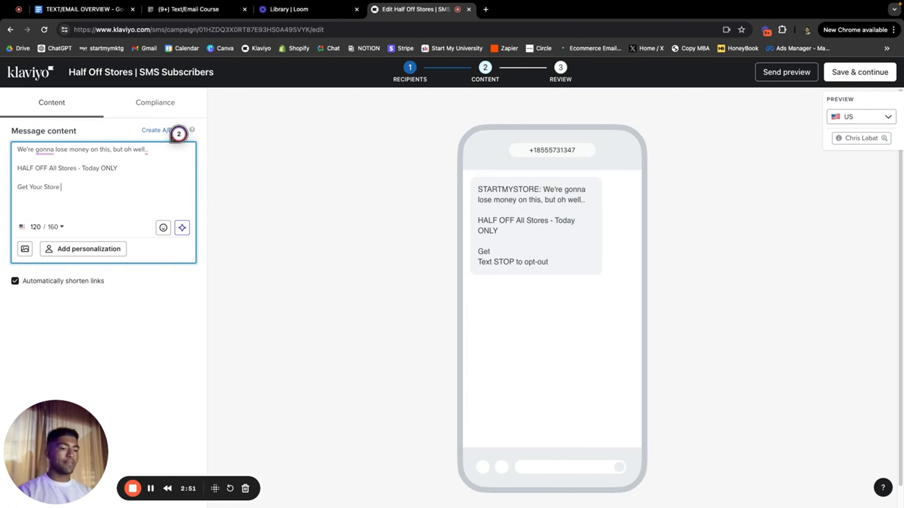
pyautogui.write(' 50% O')
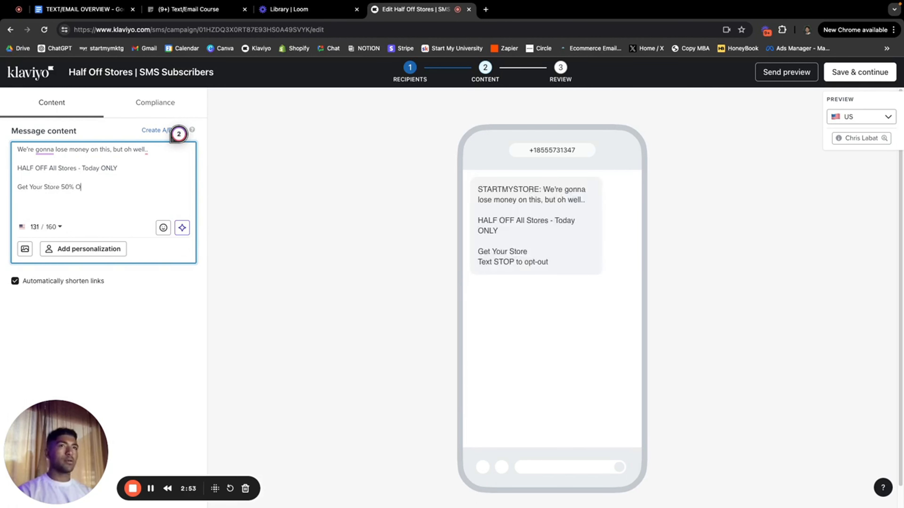
pyautogui.write('FF Here')
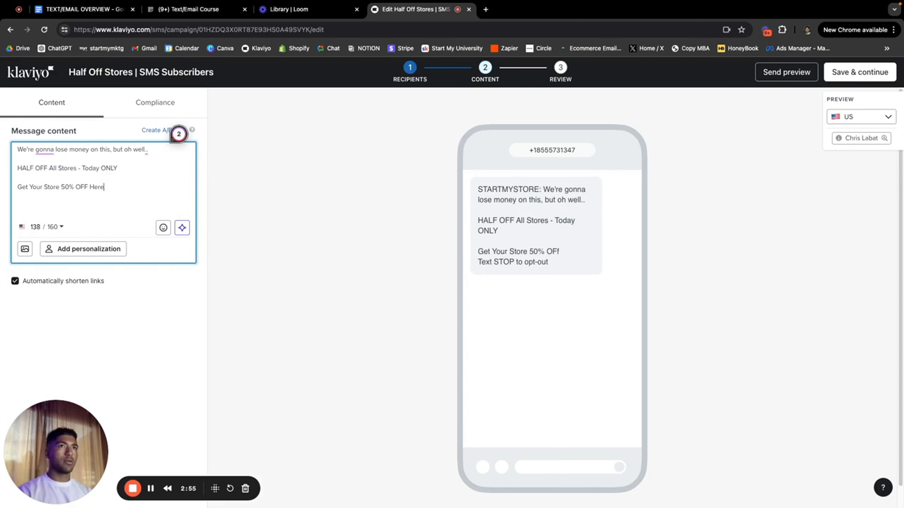
pyautogui.write(':')
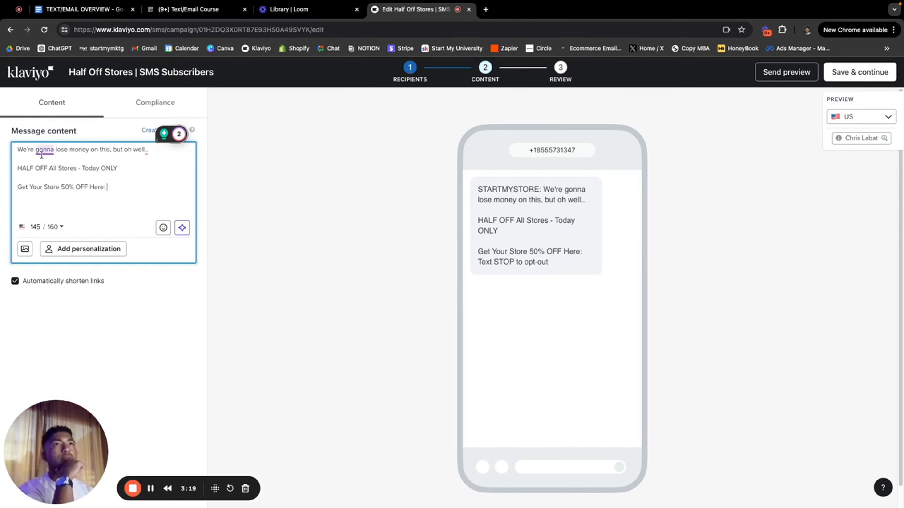
pyautogui.moveTo(45, 155)
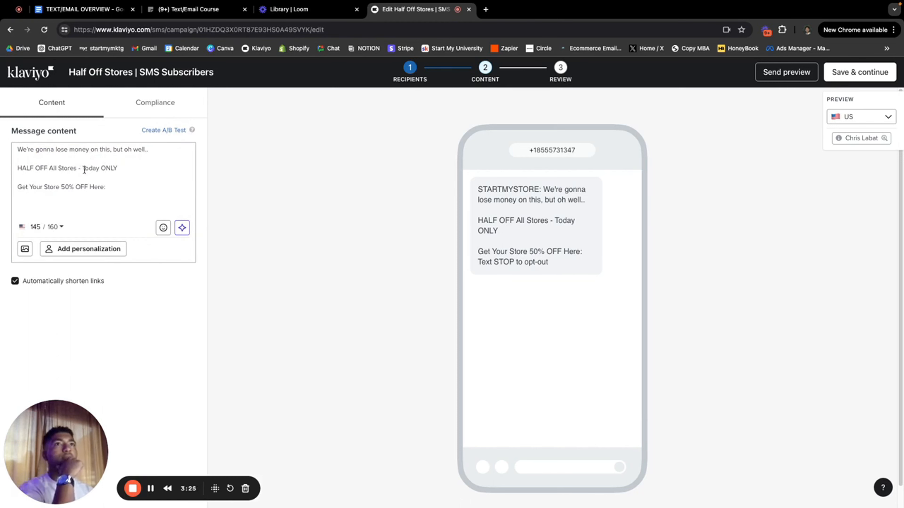
# Step: Add an exclamation mark after ONLY in the offer line
pyautogui.click(132, 170)
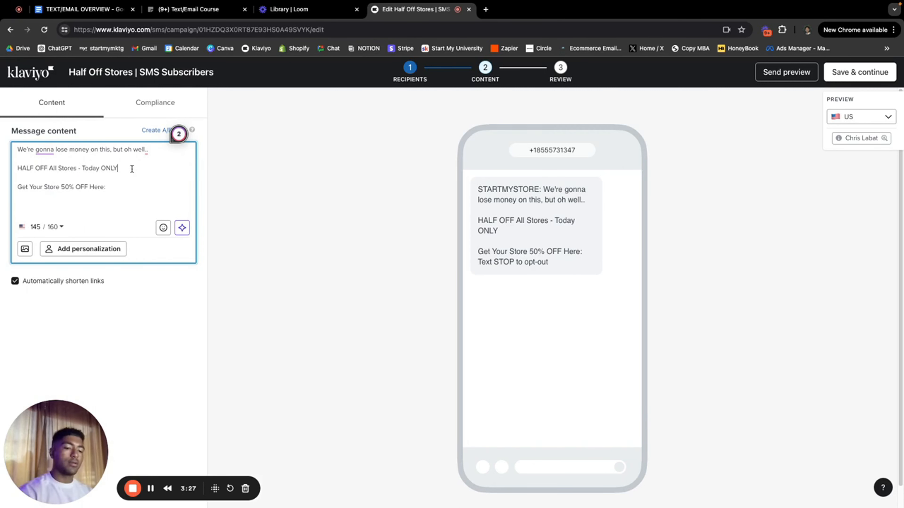
pyautogui.write('!')
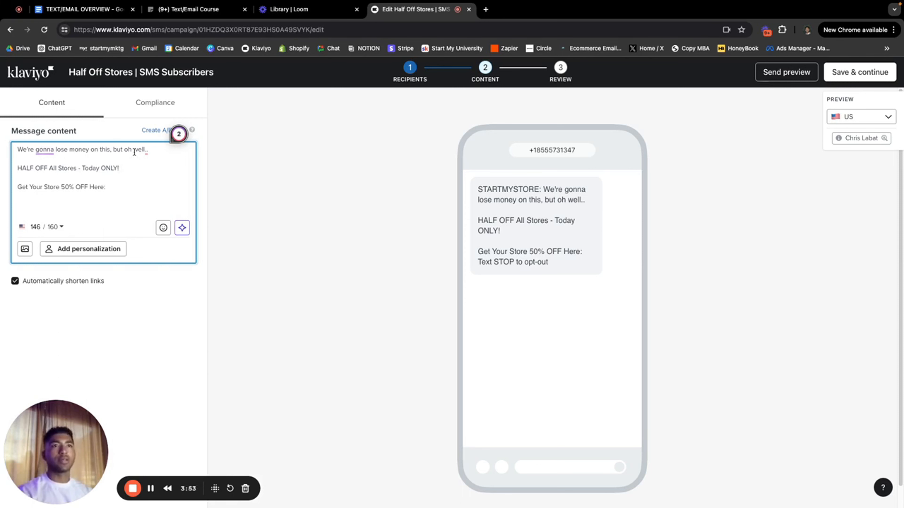
pyautogui.scroll(-1, 134, 168)
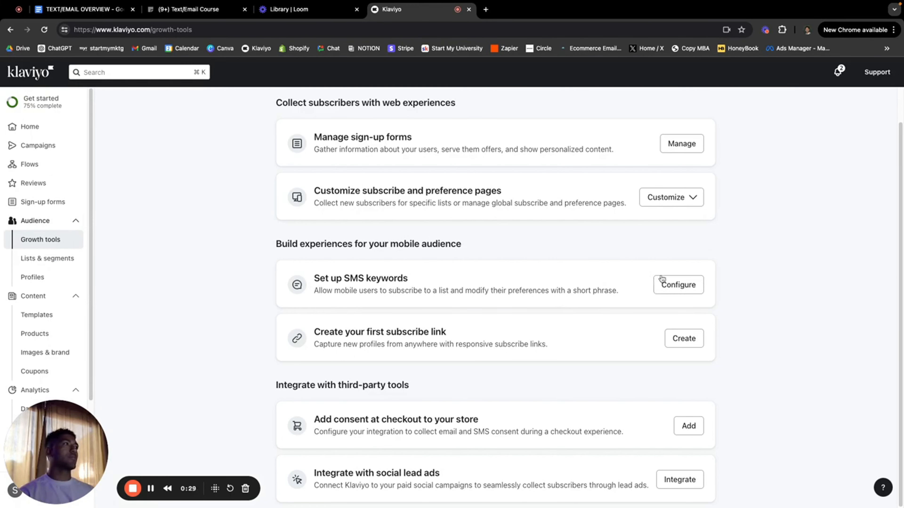
# Step: Open the SMS keyword setup and review the JOIN subscribe keyword
pyautogui.click(662, 283)
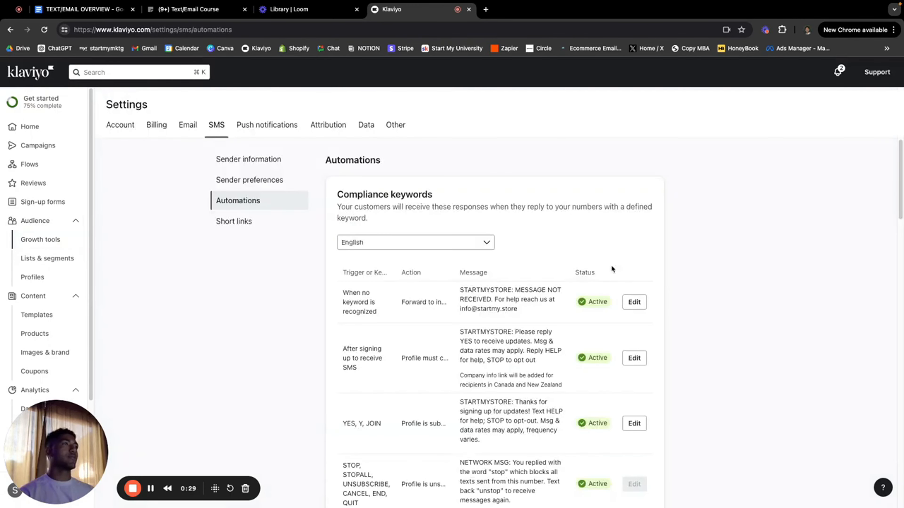
pyautogui.scroll(-10, 504, 292)
pyautogui.scroll(-2, 503, 290)
pyautogui.scroll(3, 503, 291)
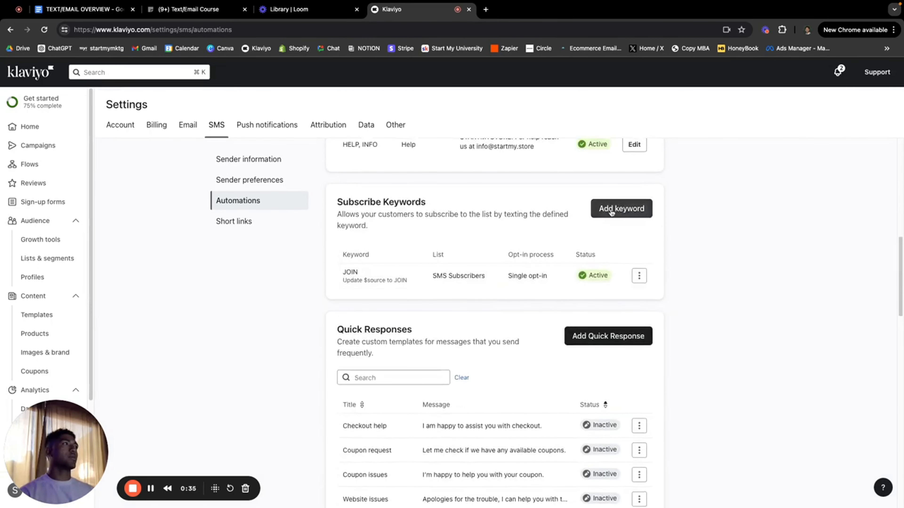
# Step: Add the subscribe keyword 'VIP' that joins texters to SMS Subscribers with single opt-in
pyautogui.click(623, 208)
pyautogui.click(343, 202)
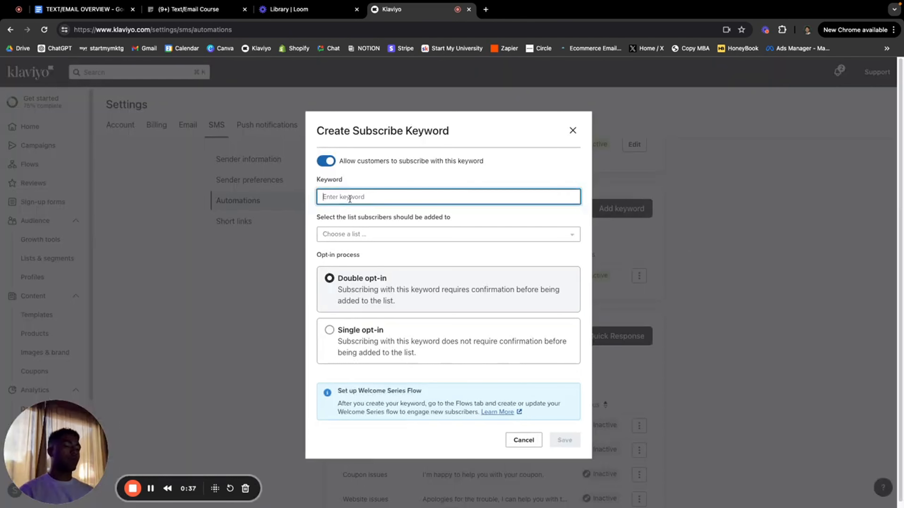
pyautogui.write('VIP')
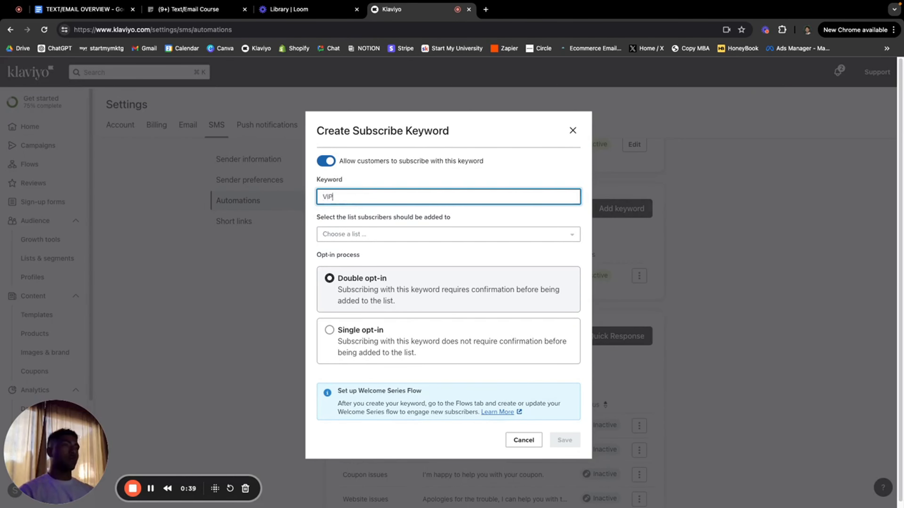
pyautogui.click(390, 234)
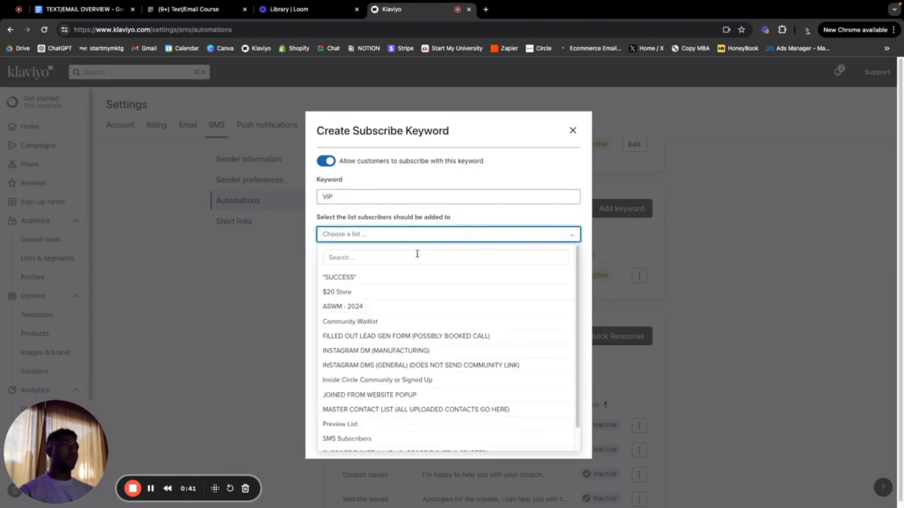
pyautogui.scroll(-1, 406, 331)
pyautogui.click(375, 415)
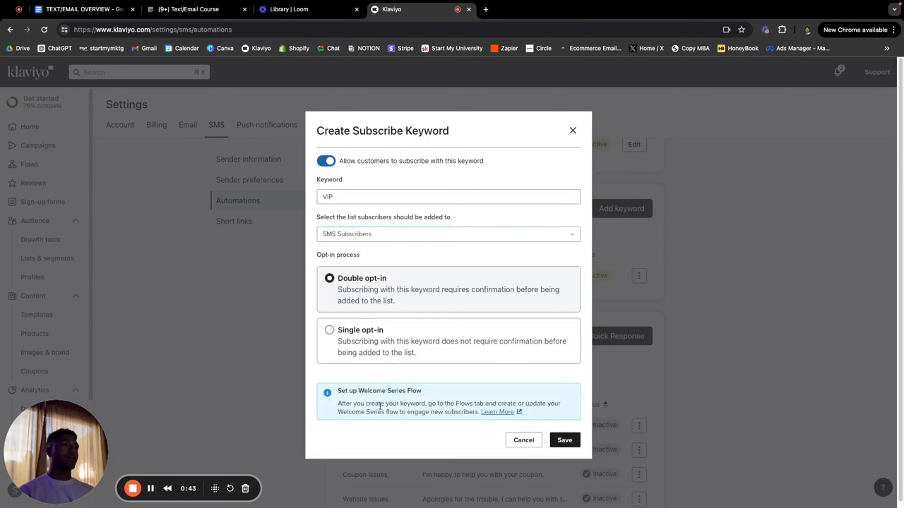
pyautogui.click(382, 353)
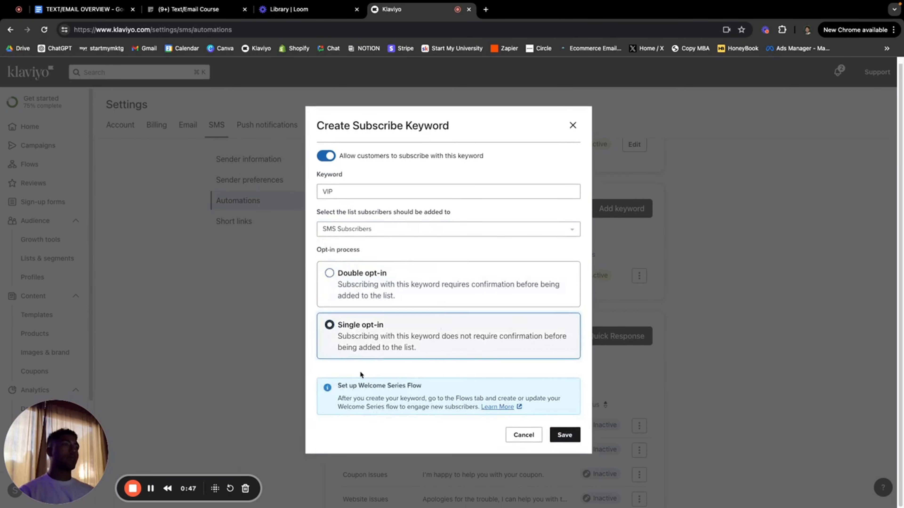
pyautogui.click(568, 435)
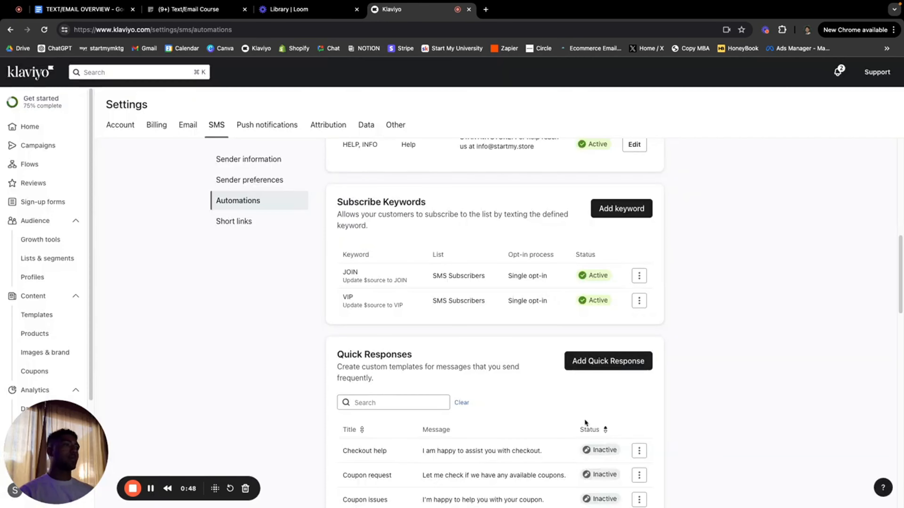
pyautogui.scroll(-1, 707, 313)
pyautogui.scroll(2, 704, 313)
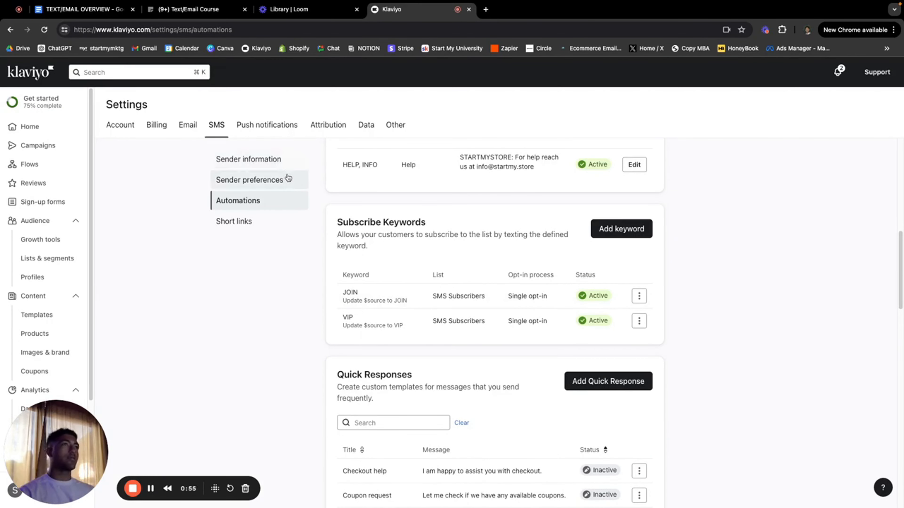
# Step: Show the SMS sender information settings and look through the sending numbers
pyautogui.click(285, 167)
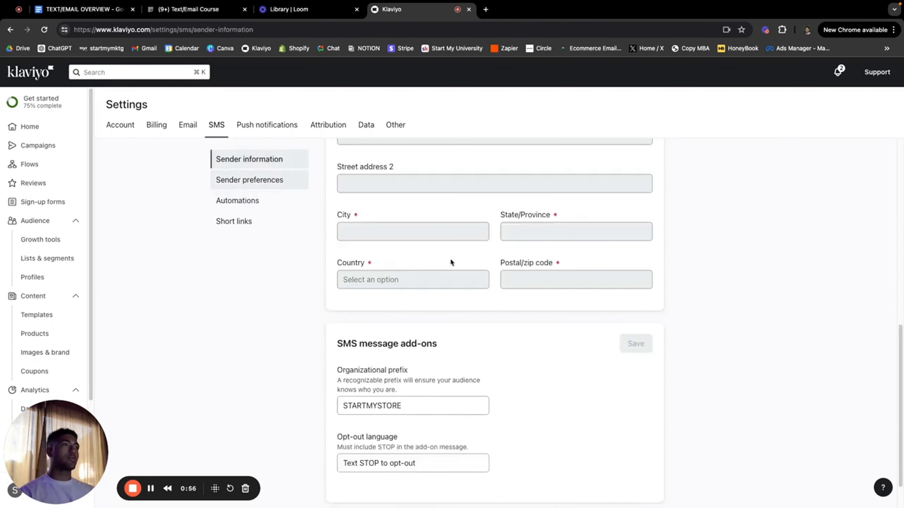
pyautogui.scroll(5, 449, 263)
pyautogui.scroll(-2, 448, 264)
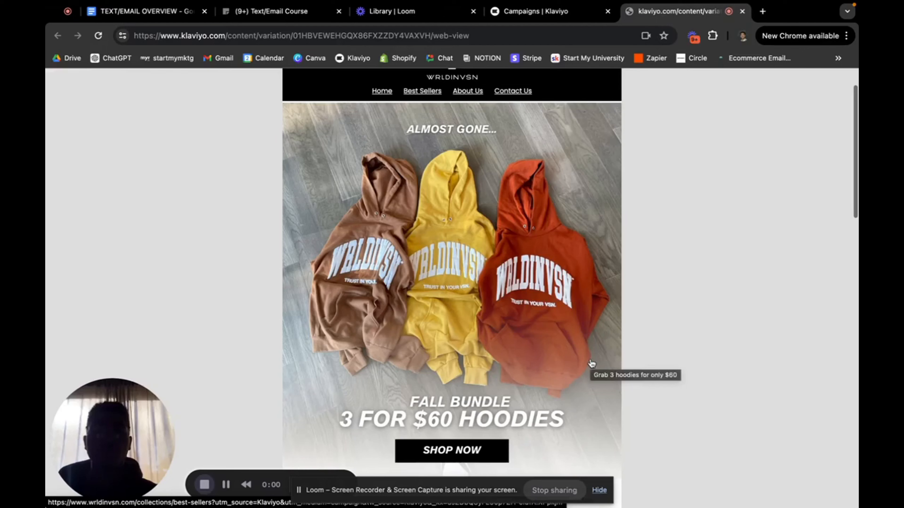
pyautogui.scroll(-1, 590, 363)
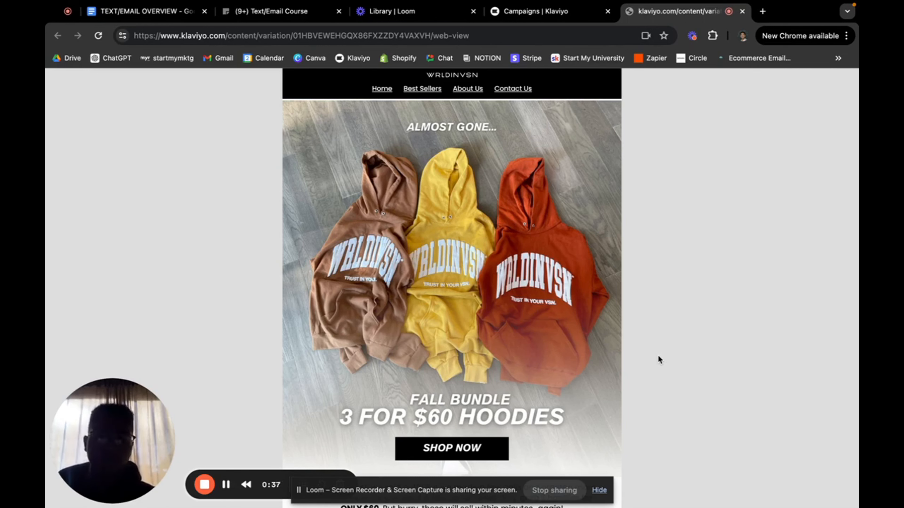
pyautogui.scroll(1, 663, 357)
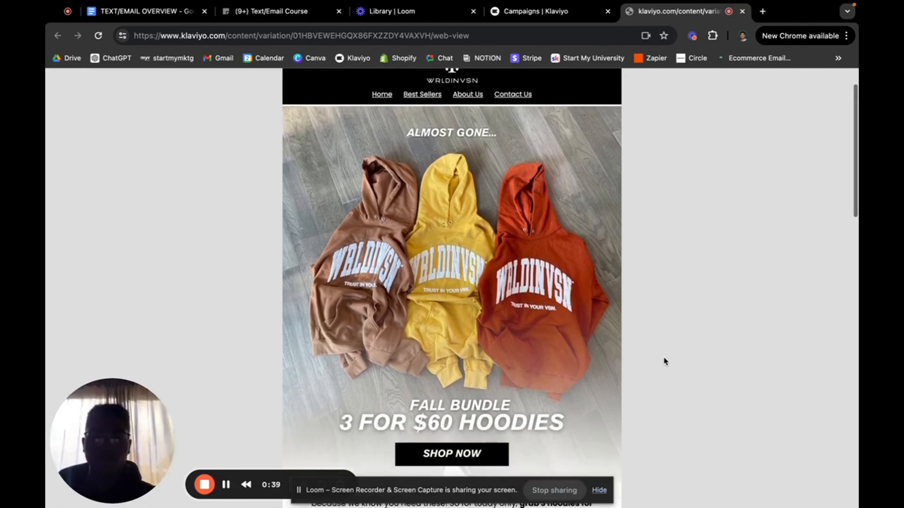
pyautogui.scroll(-1, 663, 358)
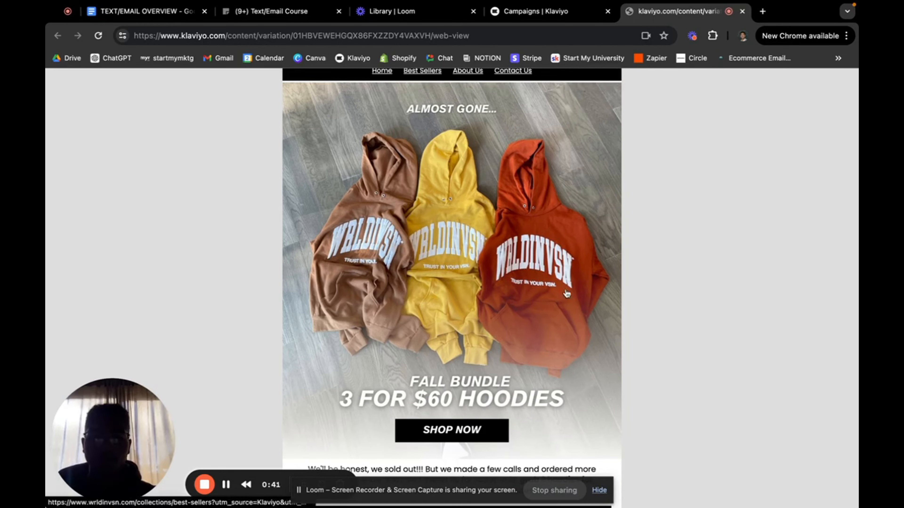
pyautogui.scroll(-2, 567, 293)
pyautogui.scroll(-5, 521, 348)
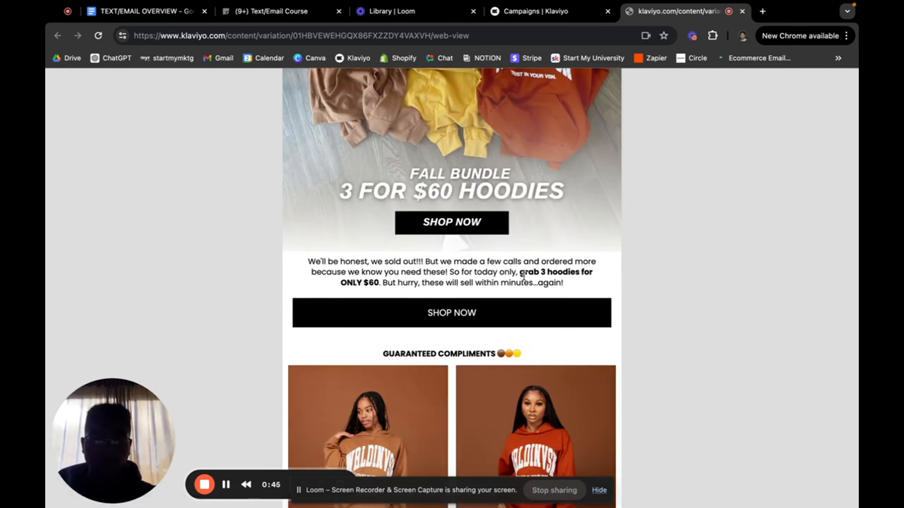
pyautogui.scroll(-10, 527, 275)
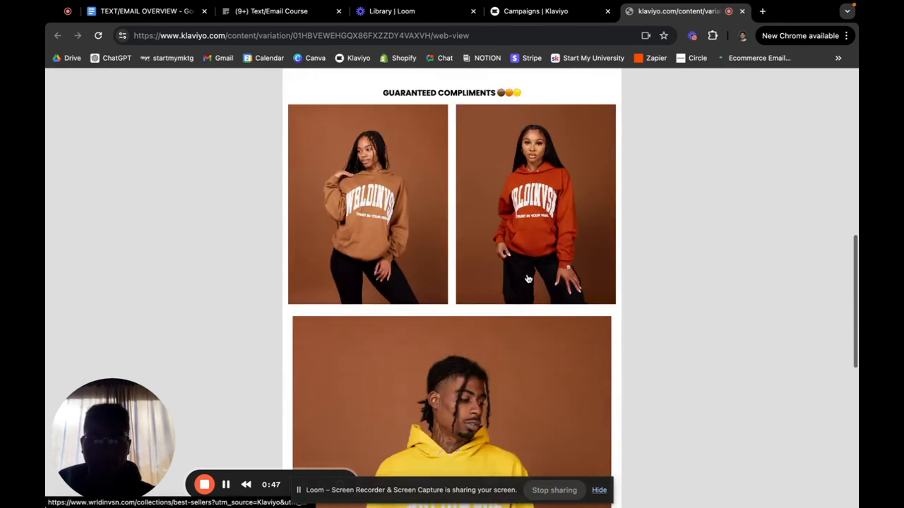
pyautogui.scroll(-7, 529, 278)
pyautogui.scroll(5, 529, 279)
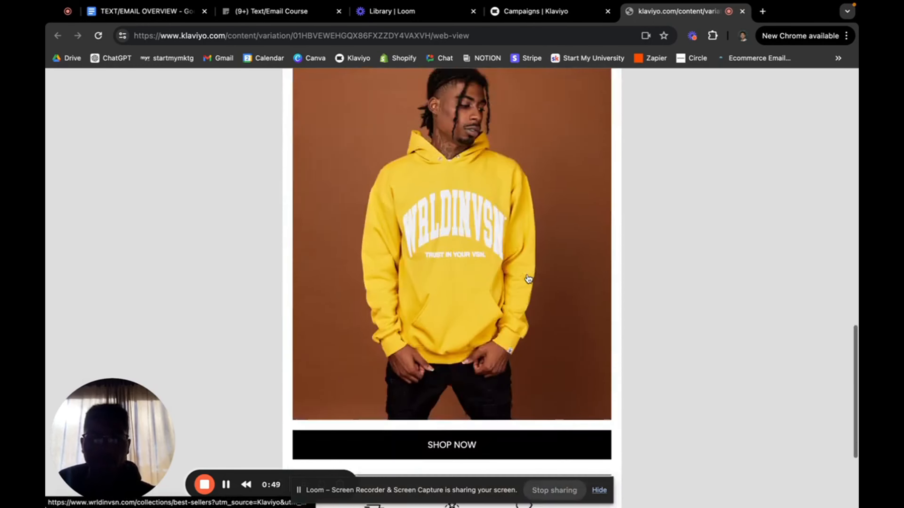
pyautogui.scroll(-7, 529, 279)
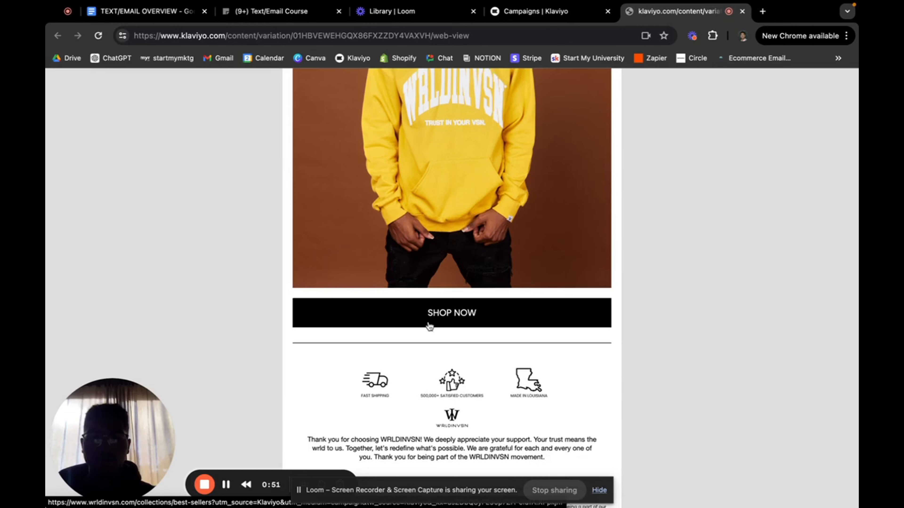
pyautogui.scroll(7, 561, 205)
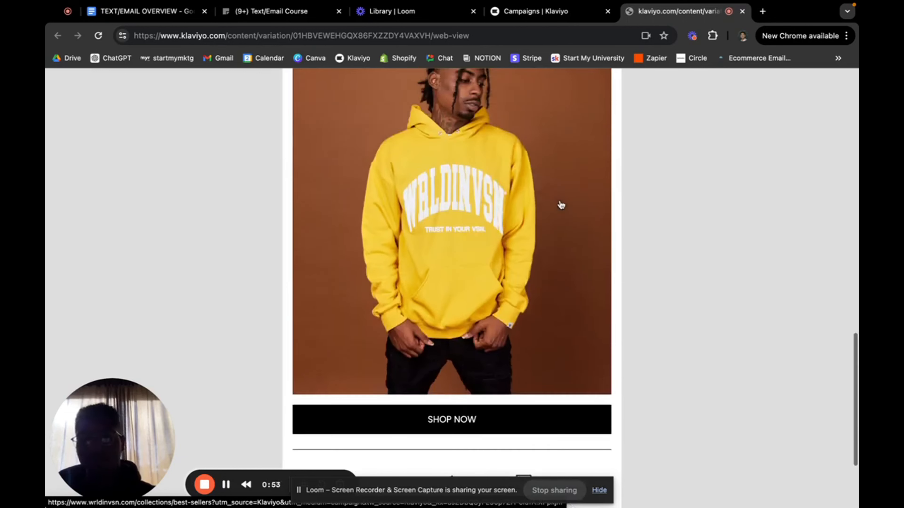
pyautogui.scroll(15, 561, 205)
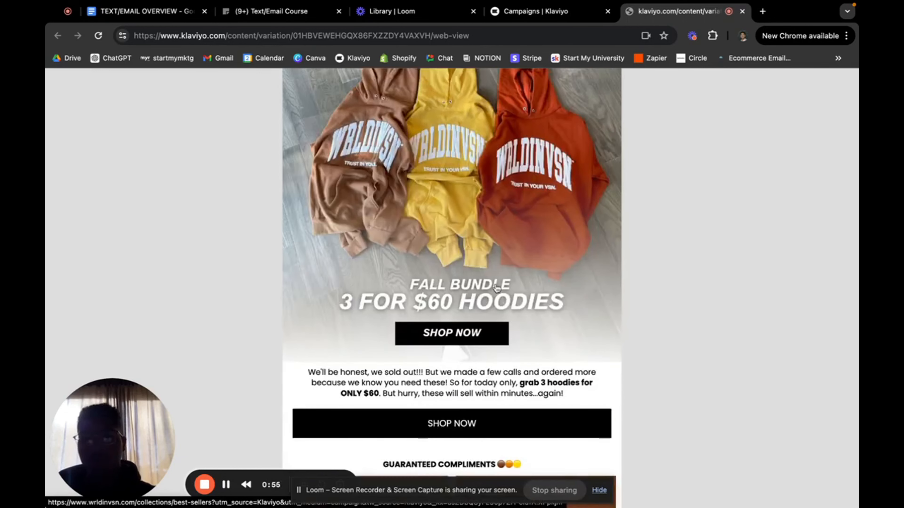
pyautogui.scroll(-9, 497, 288)
pyautogui.scroll(-10, 497, 288)
pyautogui.scroll(10, 505, 249)
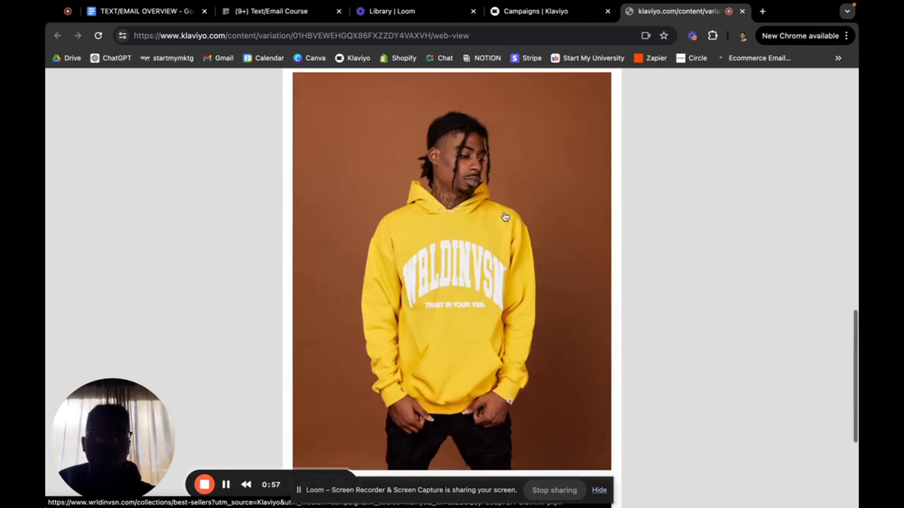
pyautogui.scroll(-10, 505, 216)
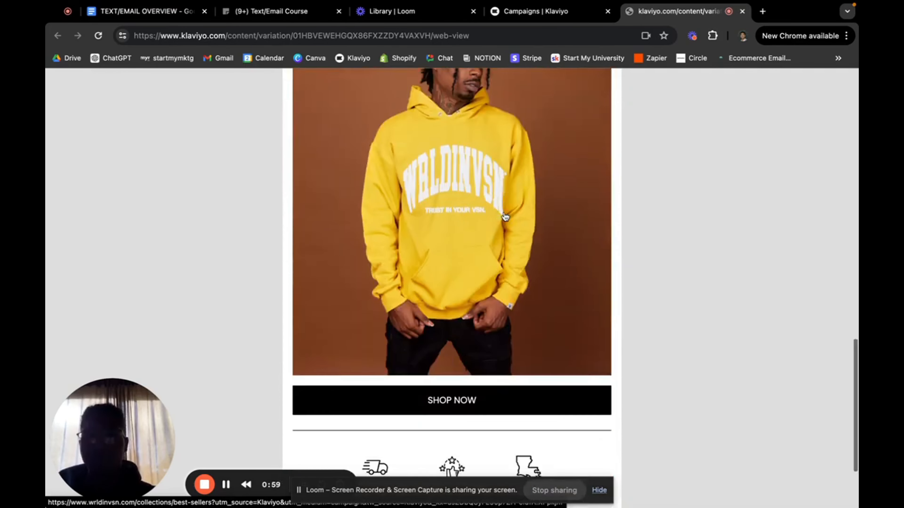
pyautogui.scroll(10, 505, 216)
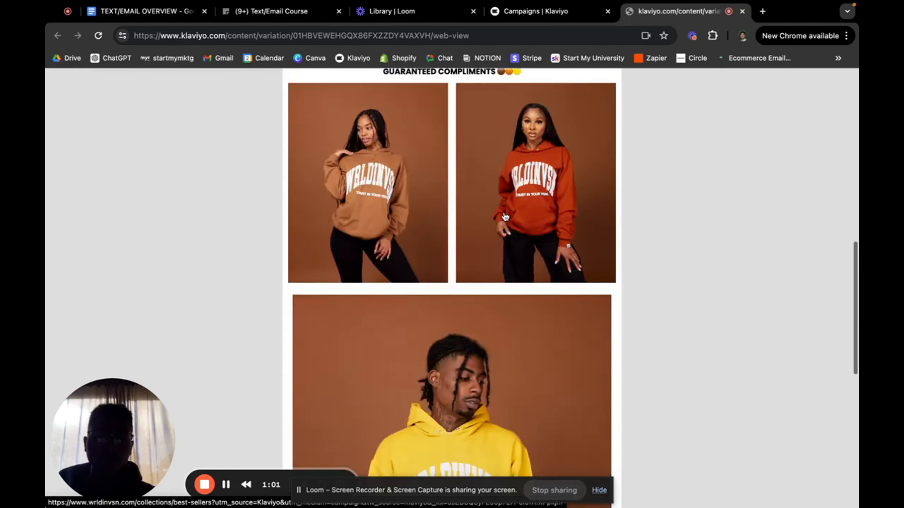
pyautogui.scroll(15, 505, 216)
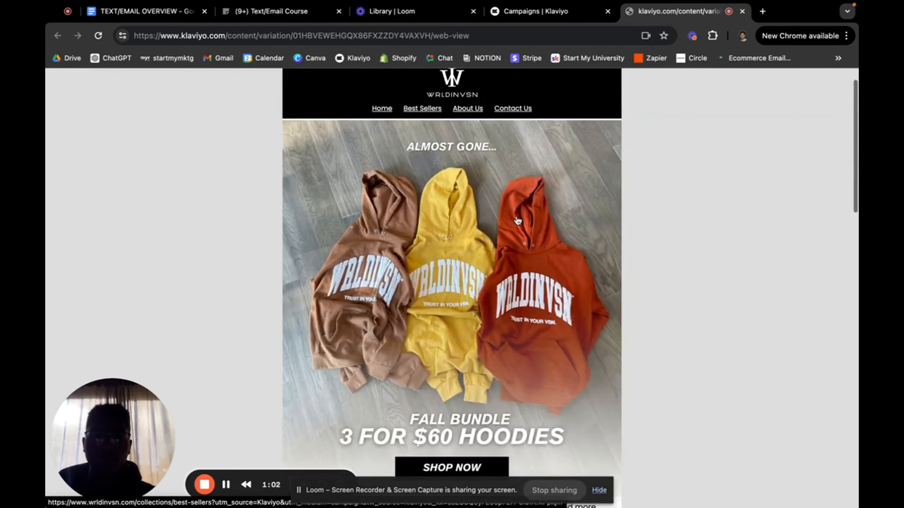
pyautogui.scroll(-1, 518, 221)
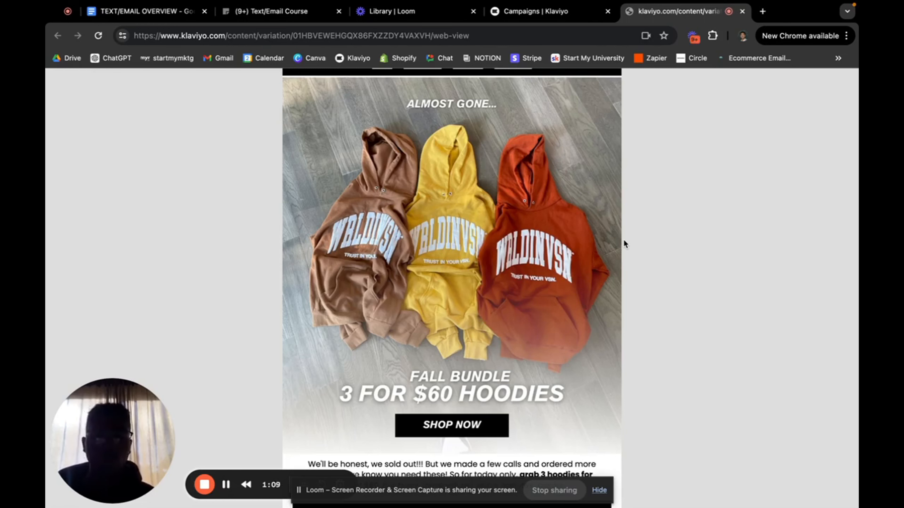
pyautogui.scroll(-2, 623, 239)
pyautogui.scroll(1, 623, 239)
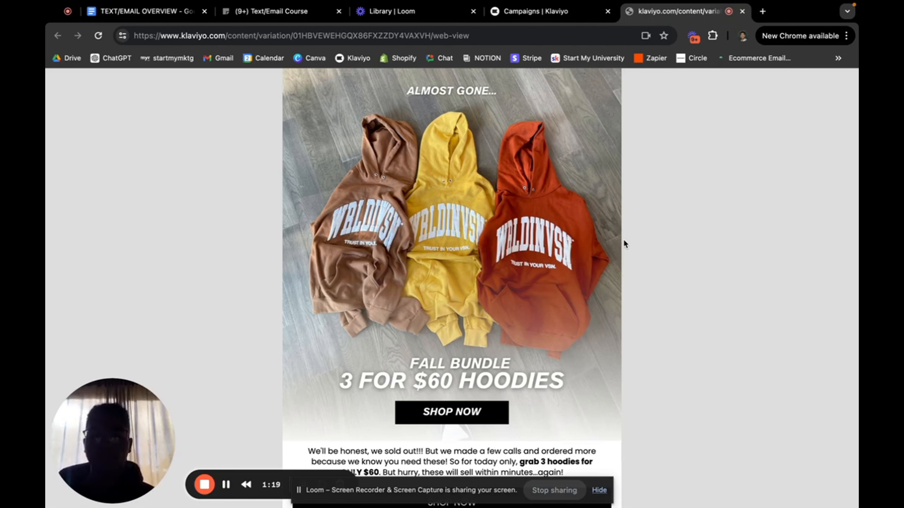
pyautogui.scroll(3, 623, 244)
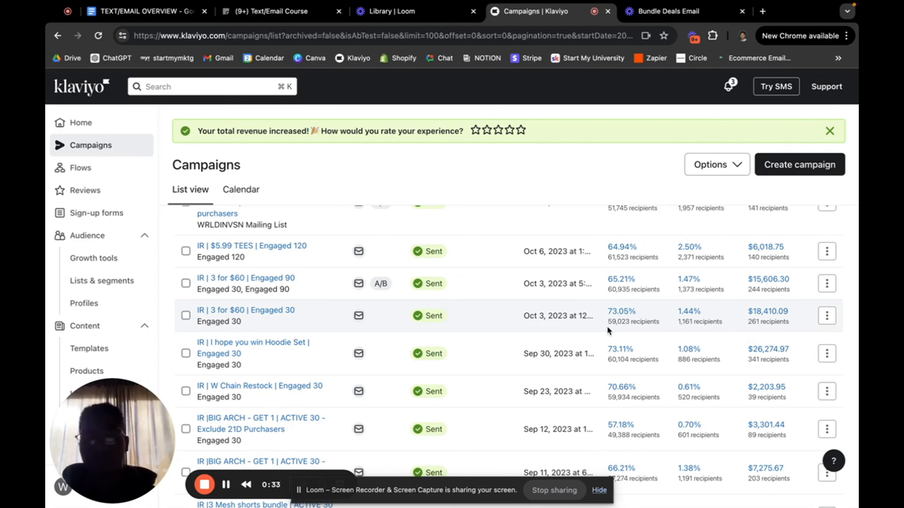
# Step: Go to Sign-up forms from the Campaigns page's left sidebar
pyautogui.click(204, 485)
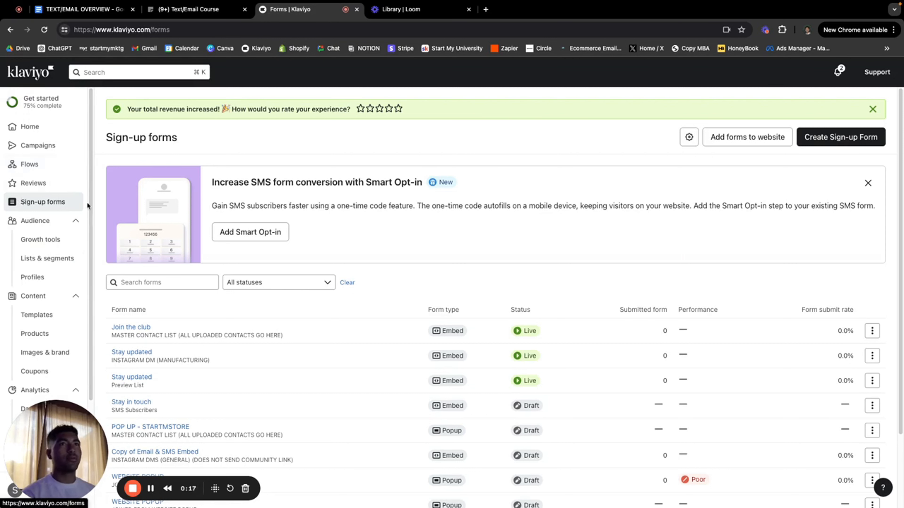
# Step: Create a Multi-step email & SMS form: emails to JOINED FROM WEBSITE POPUP, texts to SMS Subscribers
pyautogui.click(835, 143)
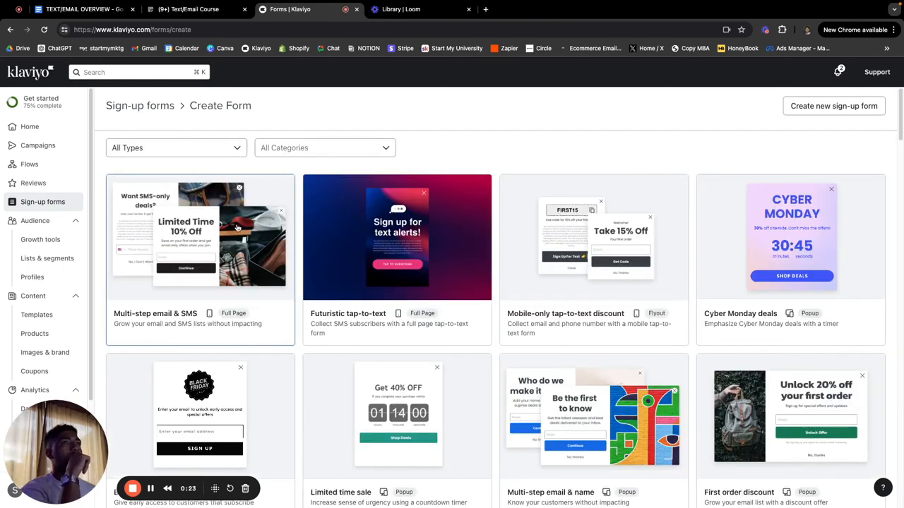
pyautogui.click(204, 253)
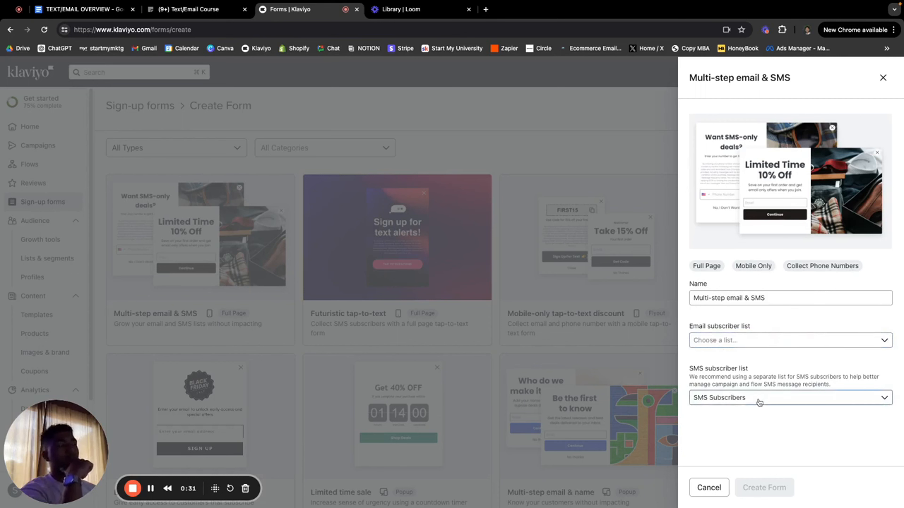
pyautogui.click(730, 341)
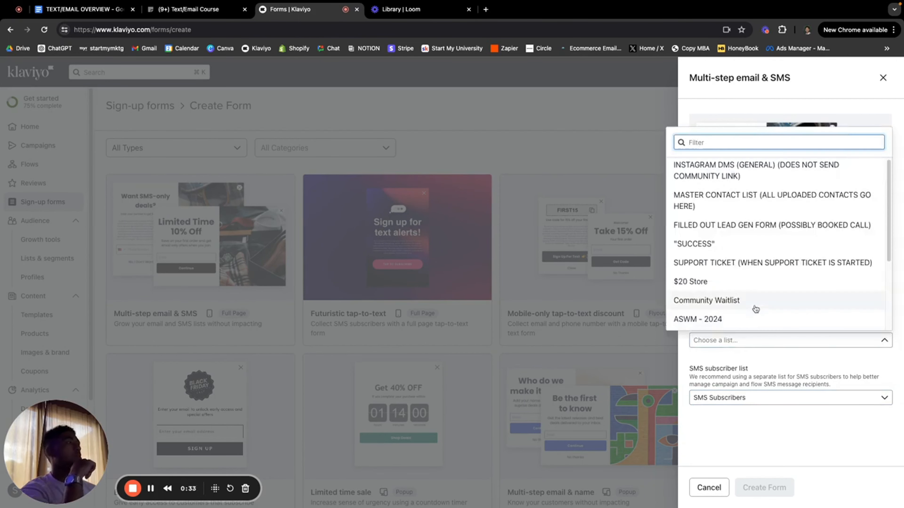
pyautogui.scroll(-3, 755, 308)
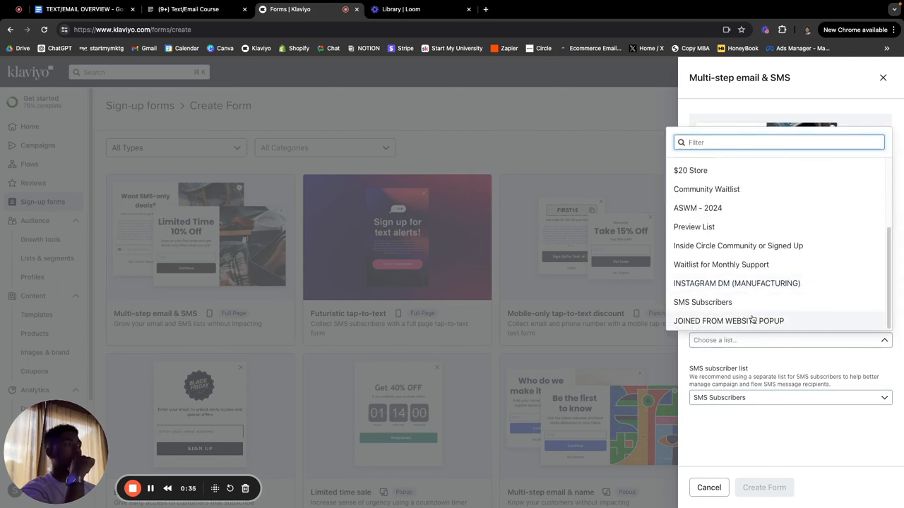
pyautogui.click(750, 318)
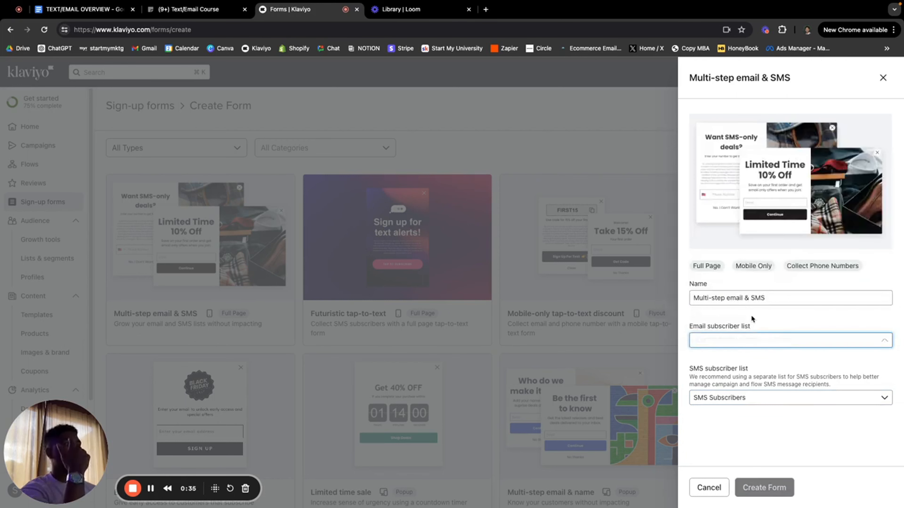
pyautogui.click(736, 399)
pyautogui.click(750, 398)
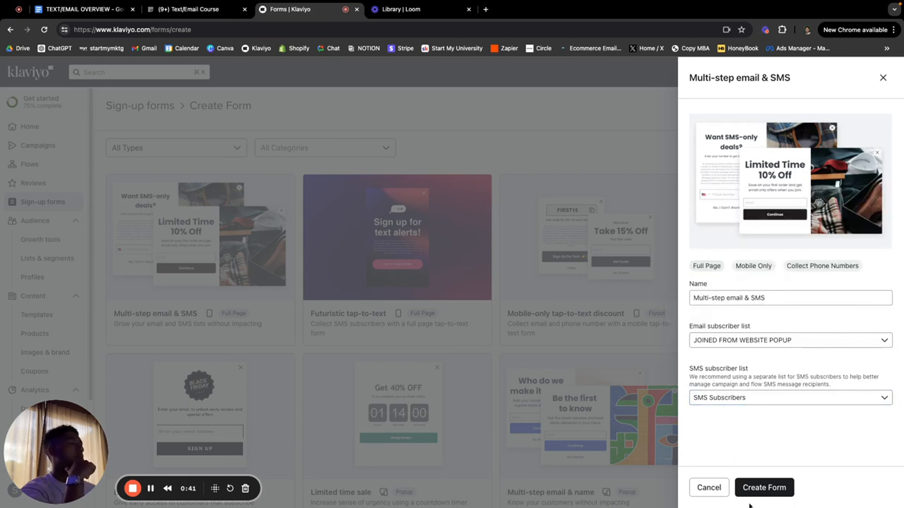
pyautogui.click(742, 483)
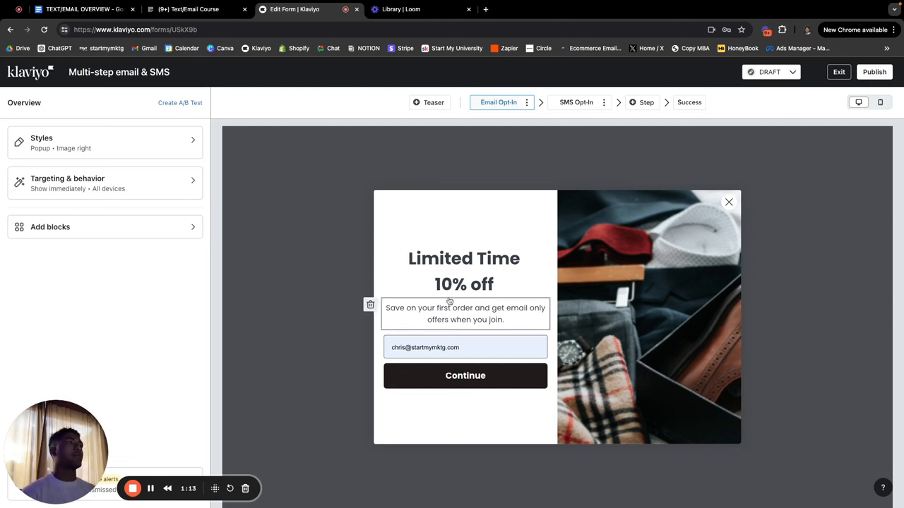
# Step: Replace the 'Limited Time 10% off' headline with 'SAVE 10% OFF YOUR FIRST ORDER'
pyautogui.click(497, 303)
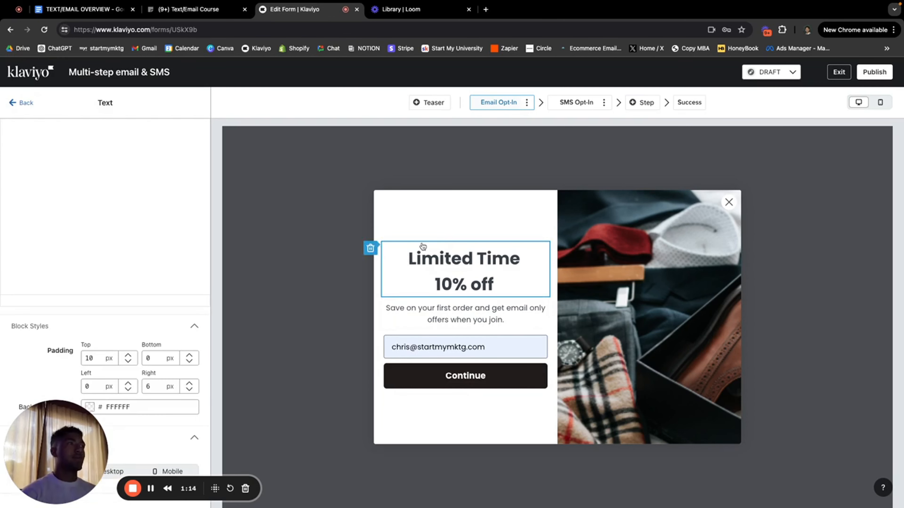
pyautogui.moveTo(143, 205); pyautogui.dragTo(44, 181)
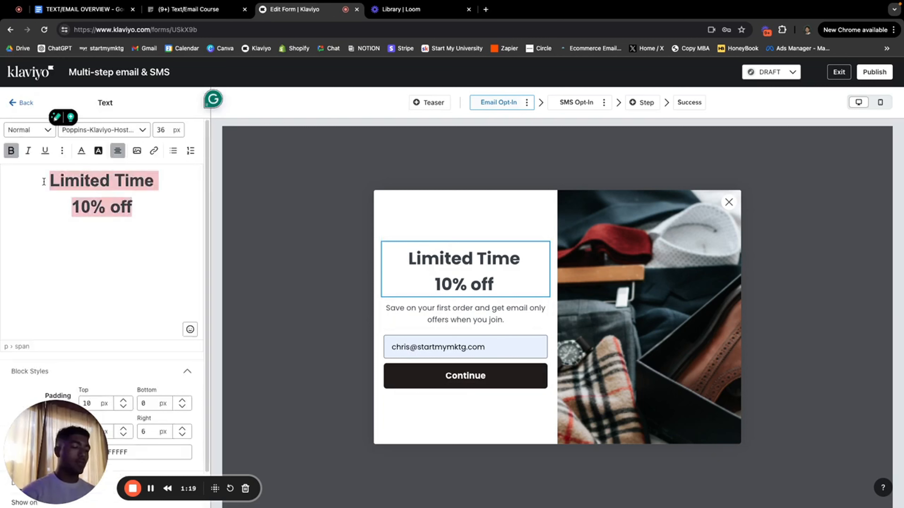
pyautogui.write('g')
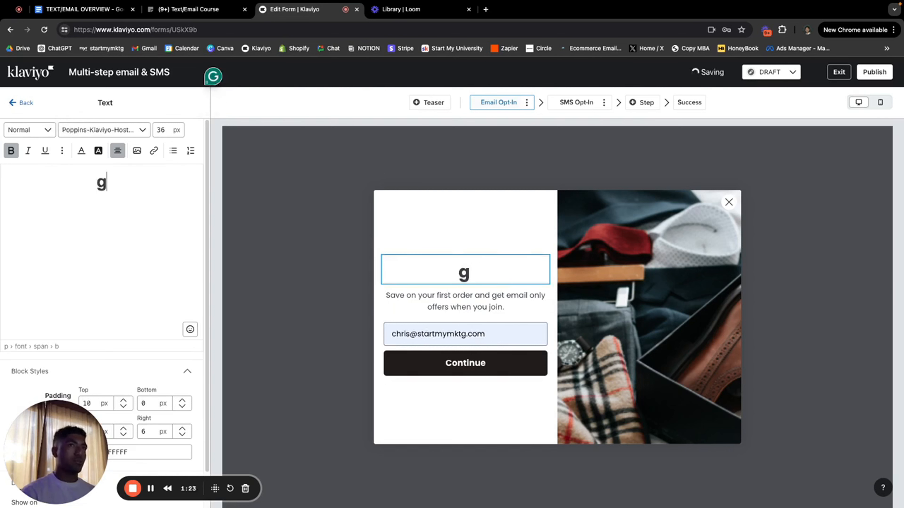
pyautogui.press('BackSpace')
pyautogui.write('S')
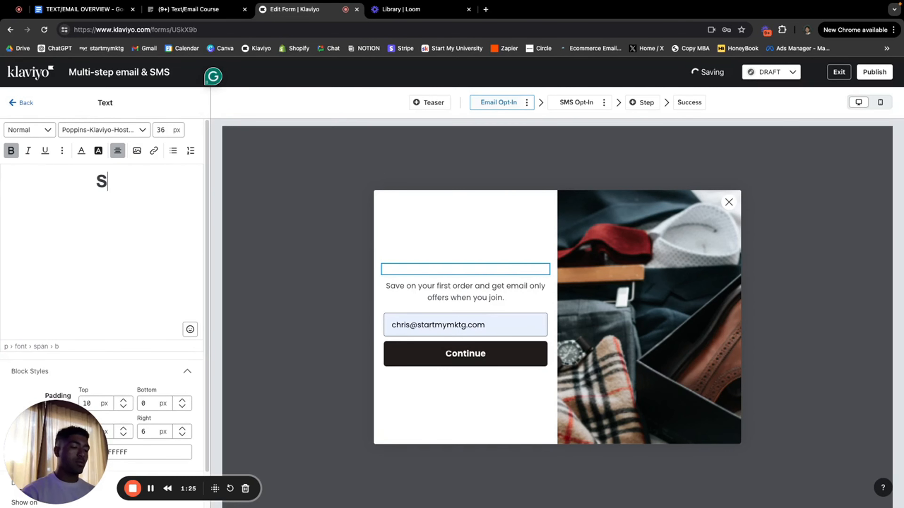
pyautogui.write('AVE 10% OFF ')
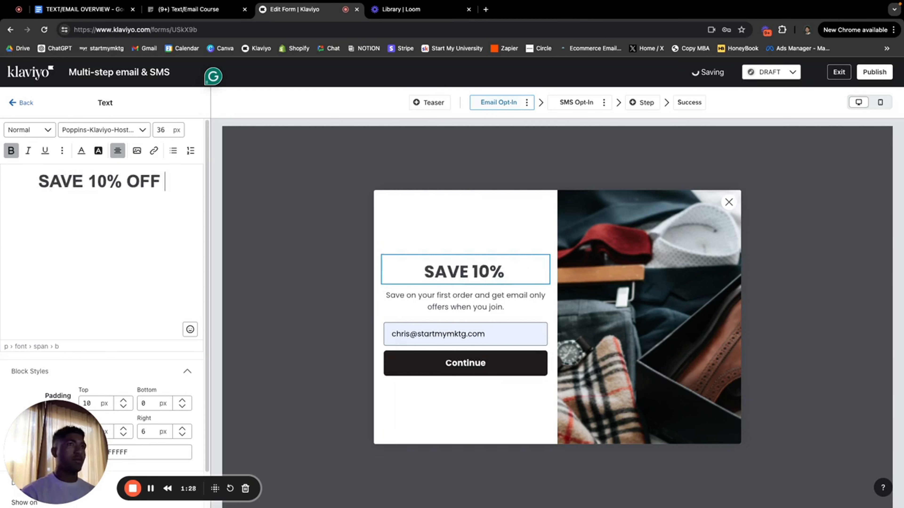
pyautogui.write('YOUR FIRST ORDER')
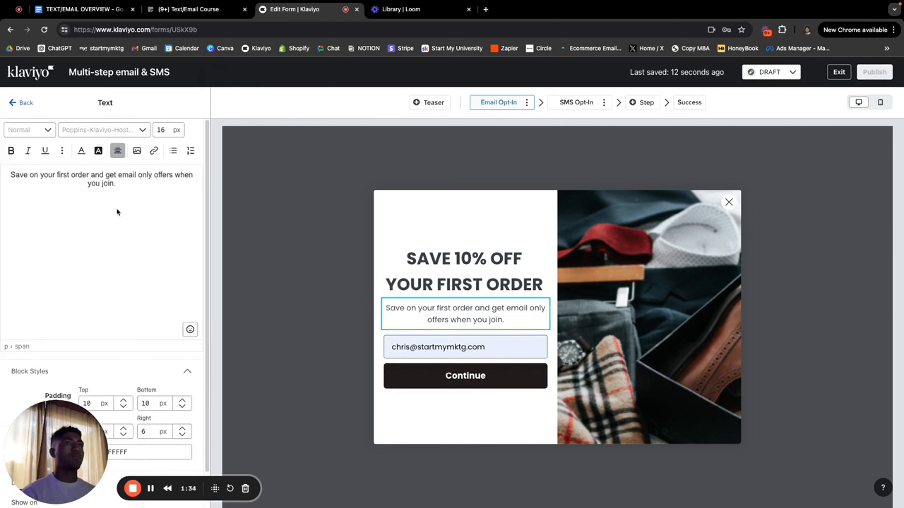
# Step: Change the subtitle to 'WHEN YOU JOIN THE COMMUNITY'
pyautogui.tripleClick(109, 173)
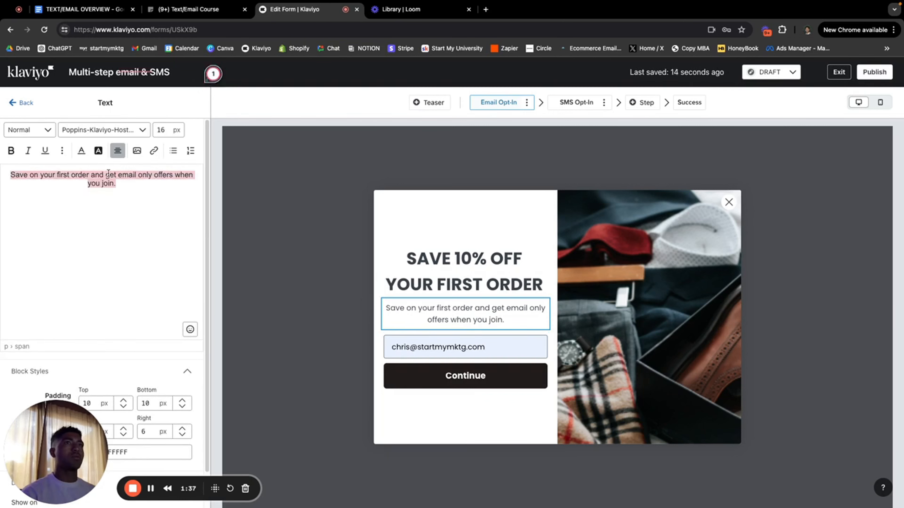
pyautogui.write('WHEN')
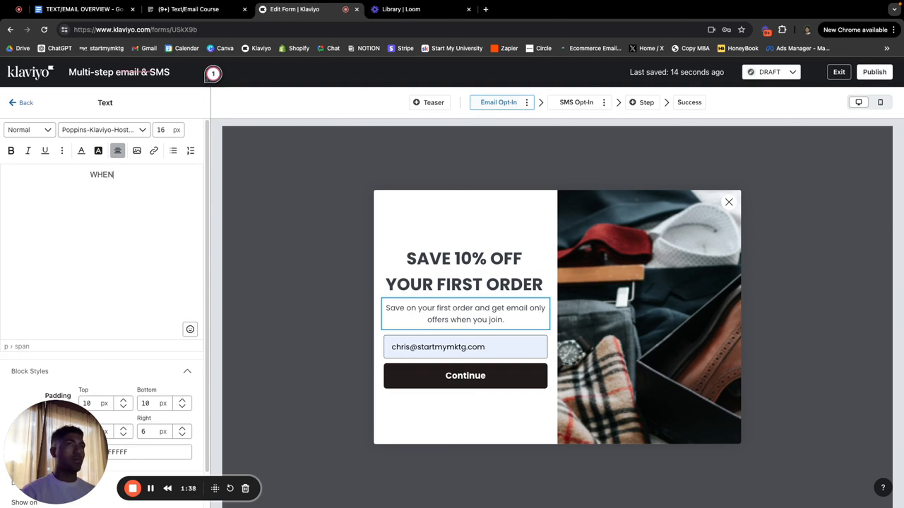
pyautogui.write(' YOU JOIN')
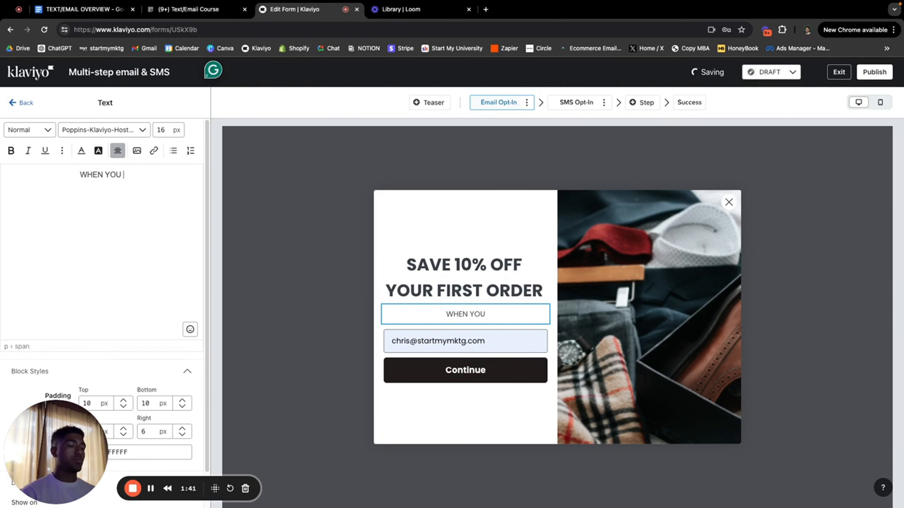
pyautogui.write('THE C')
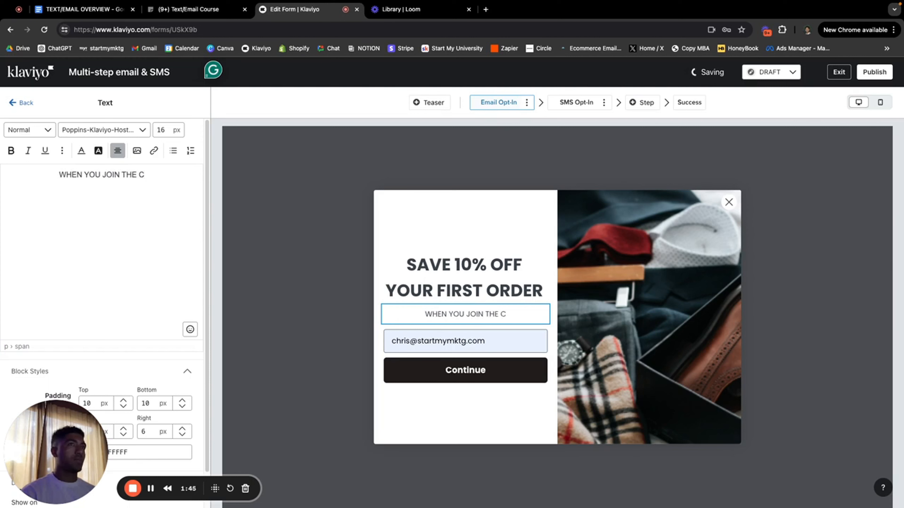
pyautogui.press('BackSpace')
pyautogui.write('COM')
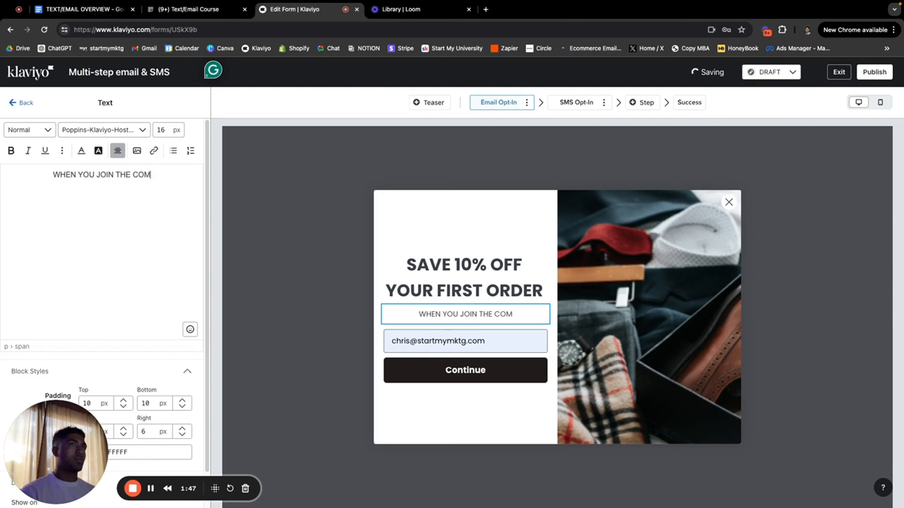
pyautogui.write('MUNITY')
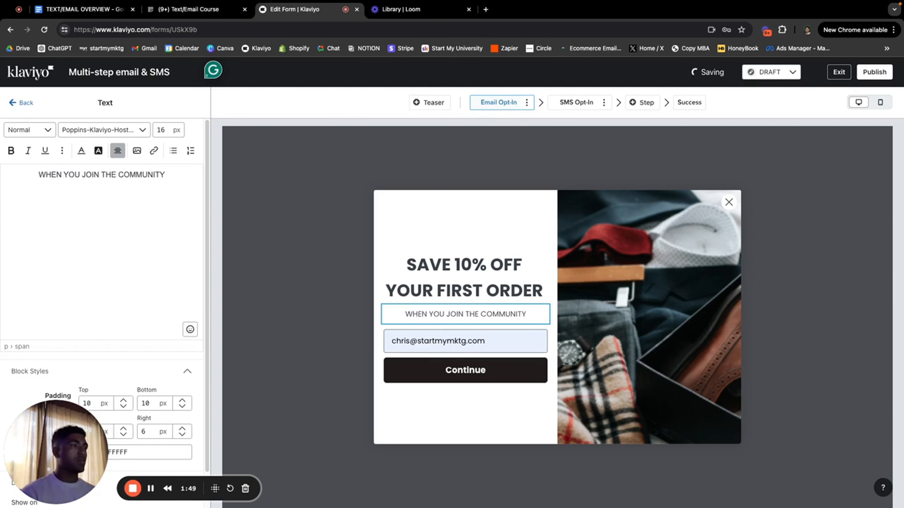
pyautogui.click(519, 344)
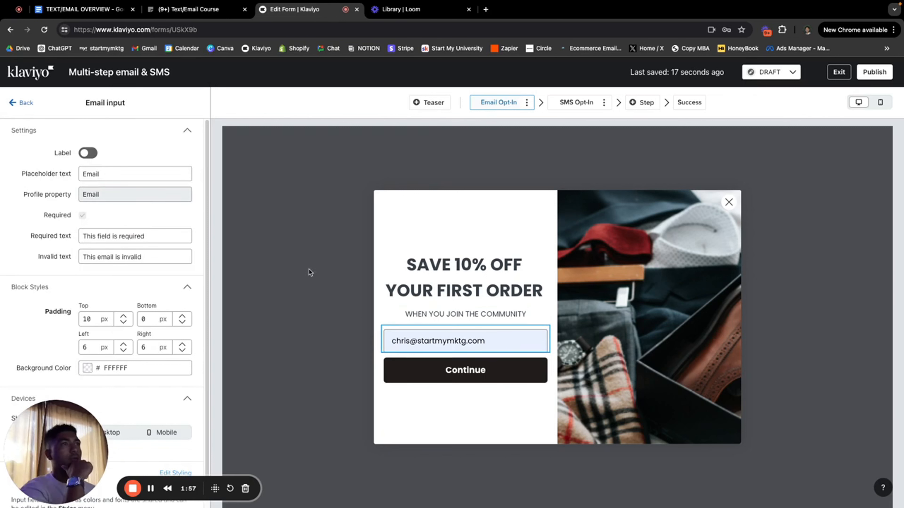
# Step: Switch the editor to the popup's SMS Opt-In step headed 'Want SMS-only deals?'
pyautogui.click(455, 362)
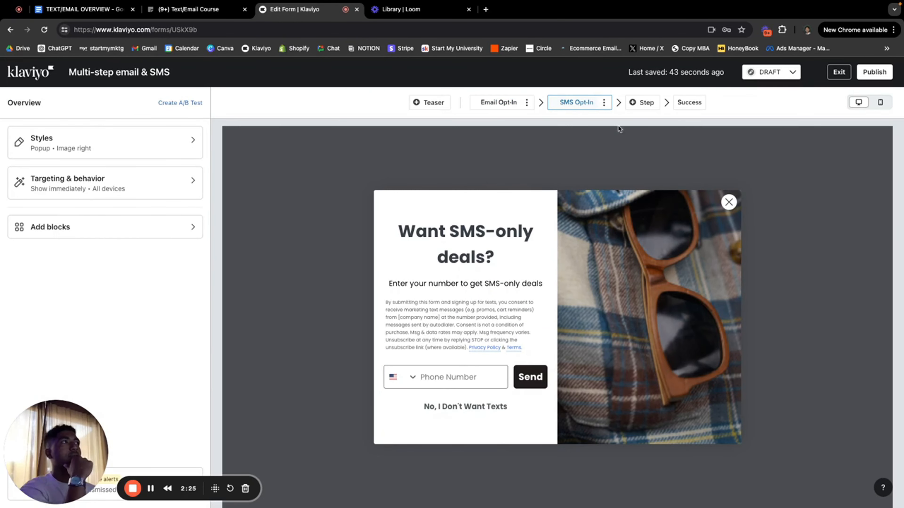
pyautogui.click(486, 242)
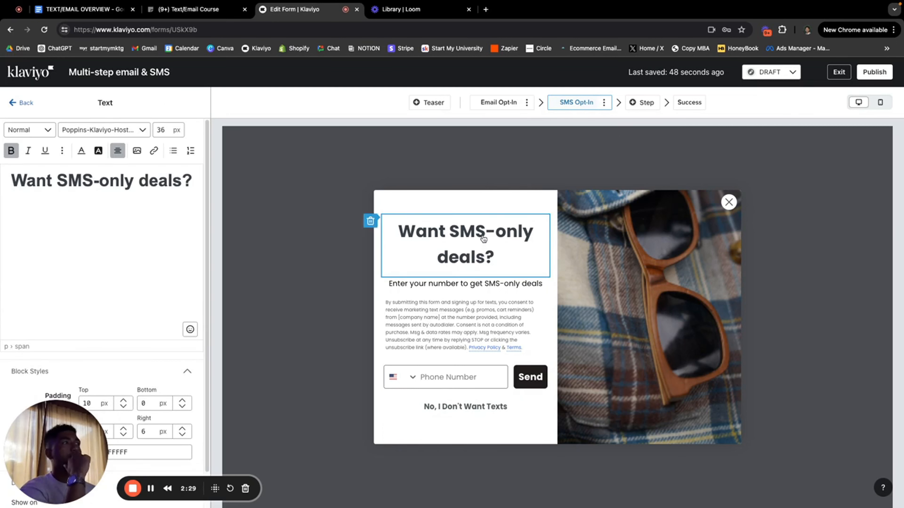
# Step: Change the SMS step heading to 'READY TO JOIN THE VIP CLUB?'
pyautogui.tripleClick(169, 183)
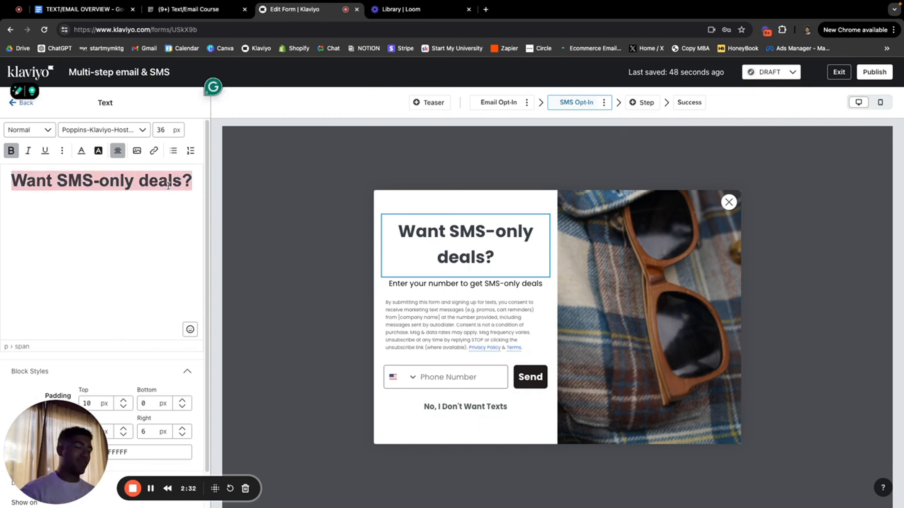
pyautogui.write('REDY')
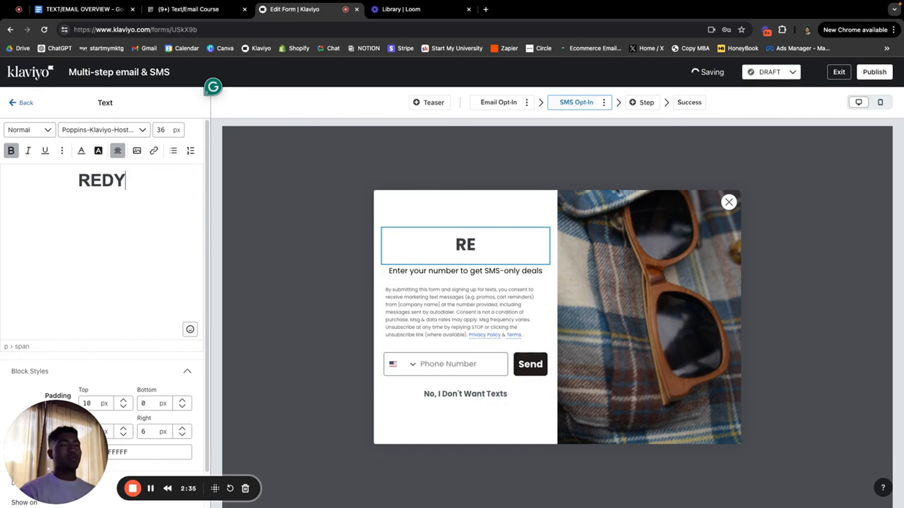
pyautogui.write(' TO')
pyautogui.press('BackSpace')
pyautogui.press('BackSpace')
pyautogui.press('BackSpace')
pyautogui.press('BackSpace')
pyautogui.press('BackSpace')
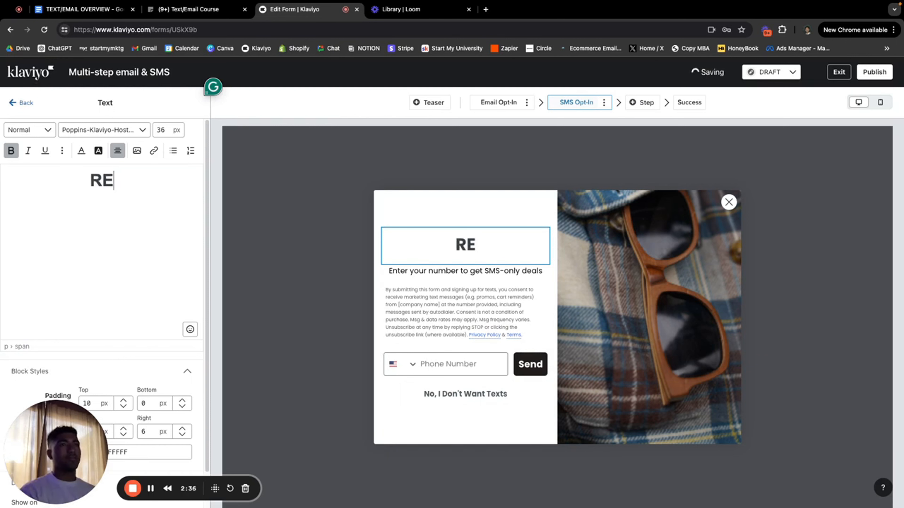
pyautogui.write('ADY TO JOI')
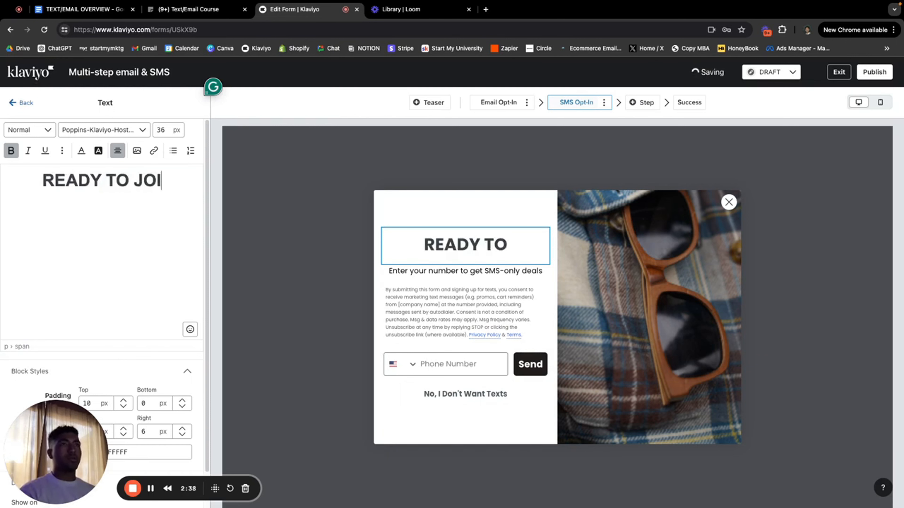
pyautogui.write('N THE VIP CLUB?')
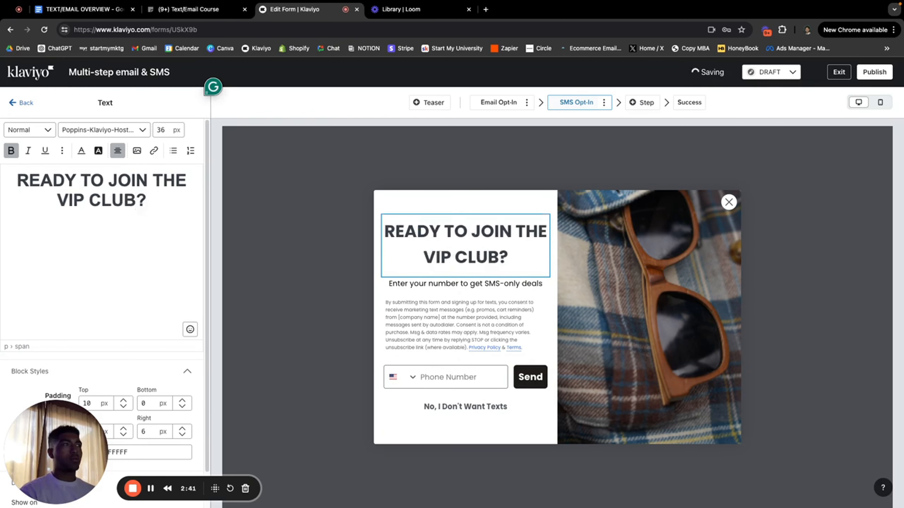
# Step: Change the SMS step subtitle to 'GET ACCESS TO EXCLUSIVE DROPS, DISCOUNTS, AND MORE'
pyautogui.click(463, 285)
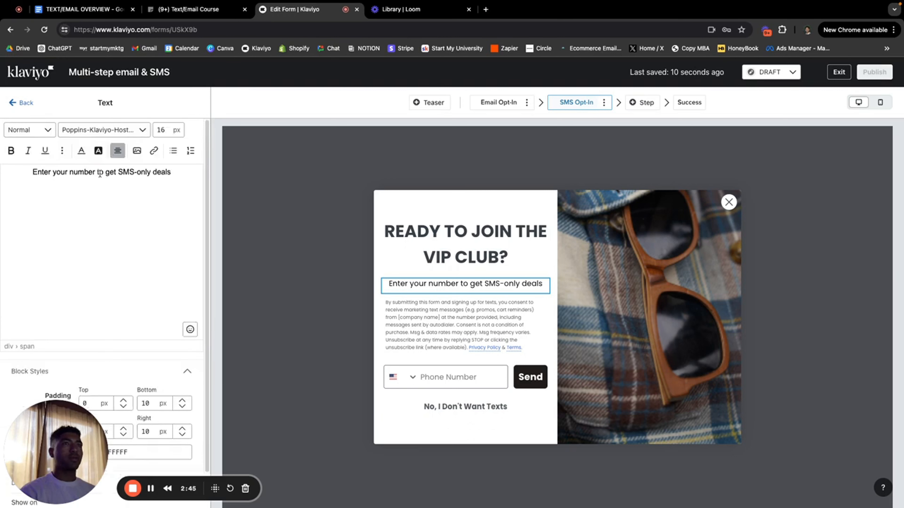
pyautogui.tripleClick(99, 173)
pyautogui.write('GET ACCESS TO ')
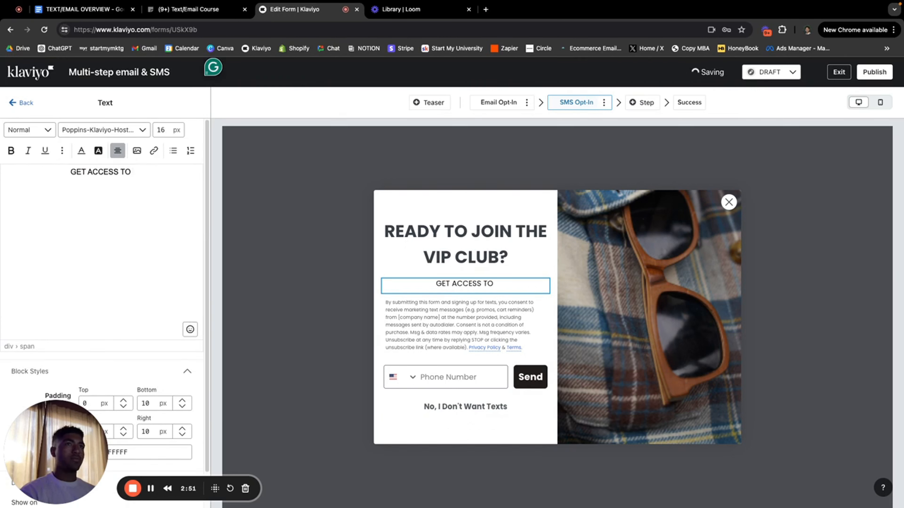
pyautogui.write('EXCLUSIV')
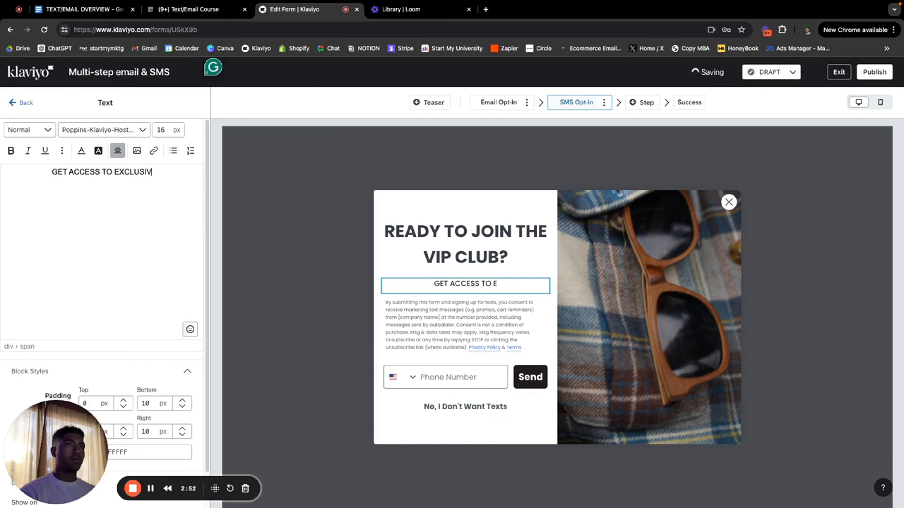
pyautogui.write('E DROPS, ')
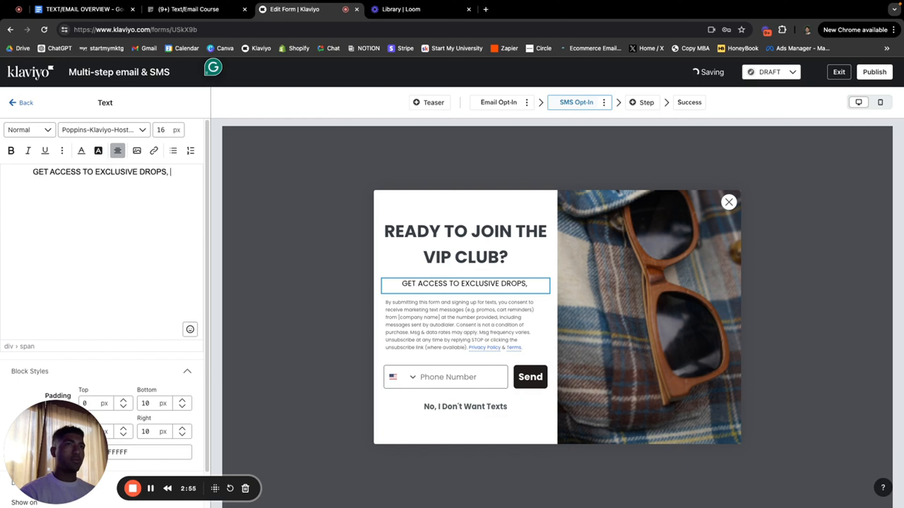
pyautogui.write('DISCOUNTS, AND MORE')
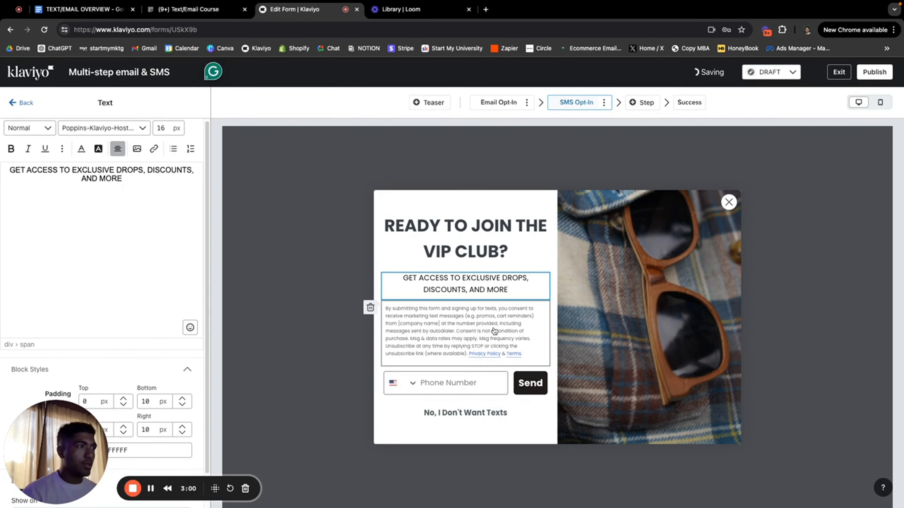
pyautogui.click(483, 332)
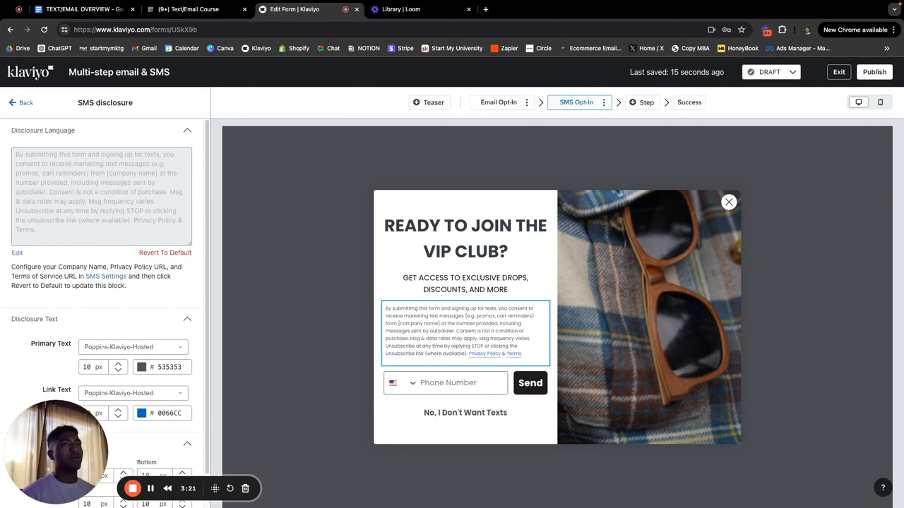
# Step: Check the disclosure's Privacy Policy link, then move the disclosure block below the phone field
pyautogui.click(17, 253)
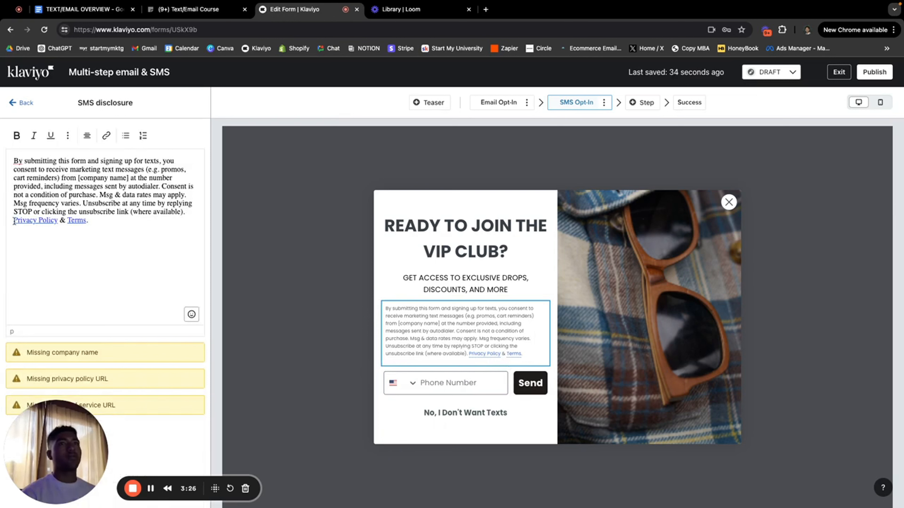
pyautogui.moveTo(14, 221); pyautogui.dragTo(57, 223)
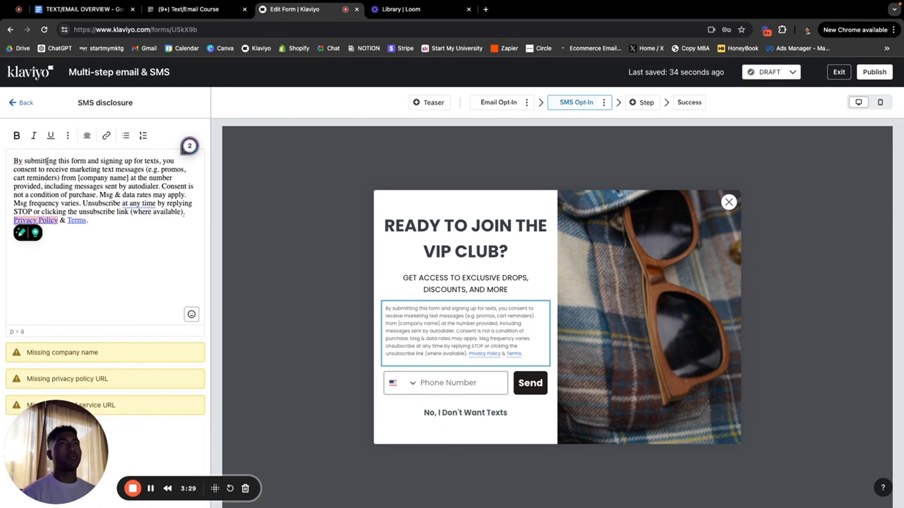
pyautogui.click(106, 135)
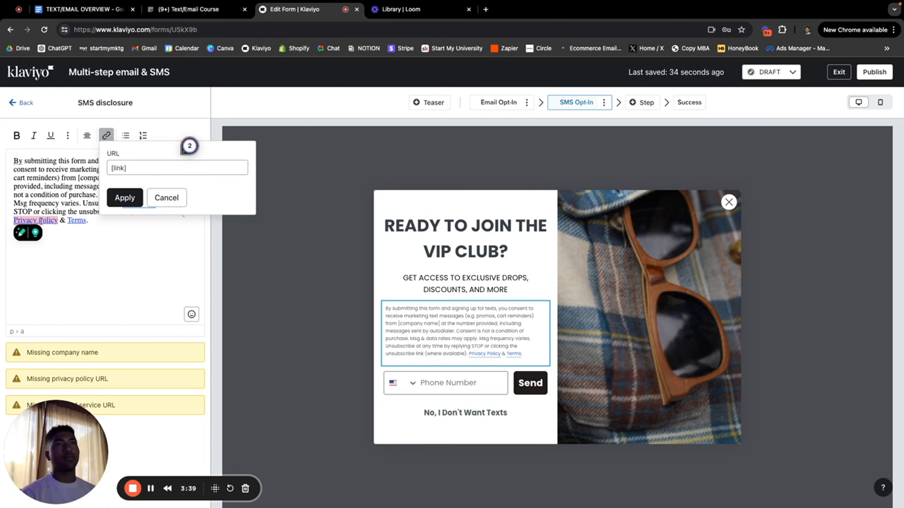
pyautogui.click(168, 200)
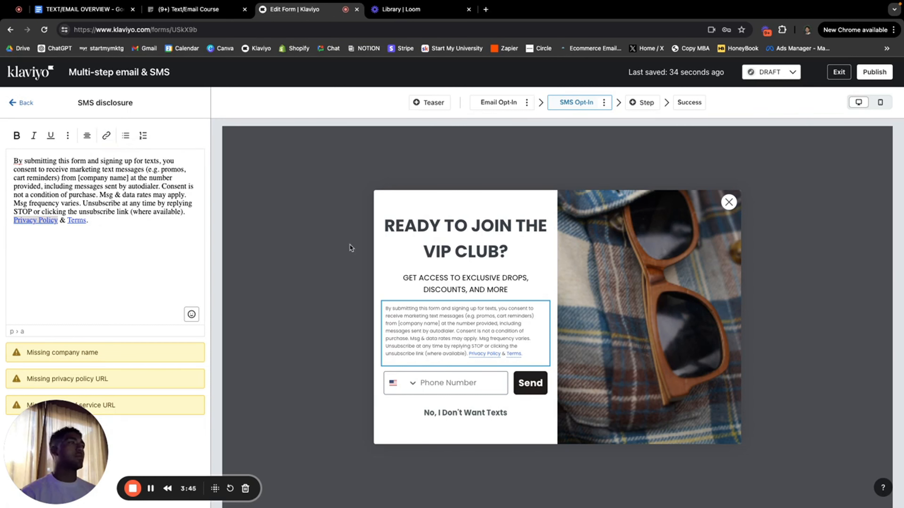
pyautogui.moveTo(437, 363); pyautogui.dragTo(520, 354)
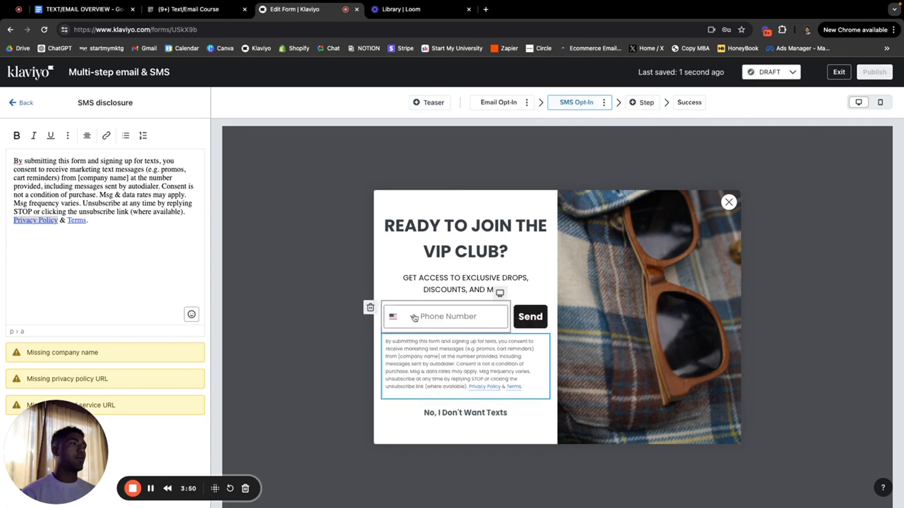
pyautogui.click(470, 317)
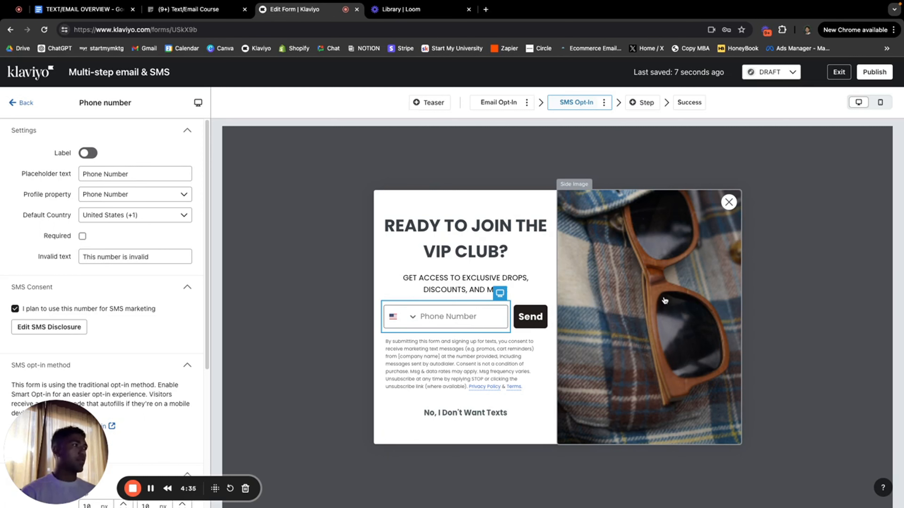
# Step: Relabel the 'No, I Don't Want Texts' button to 'No, I don't want more discounts'
pyautogui.click(459, 415)
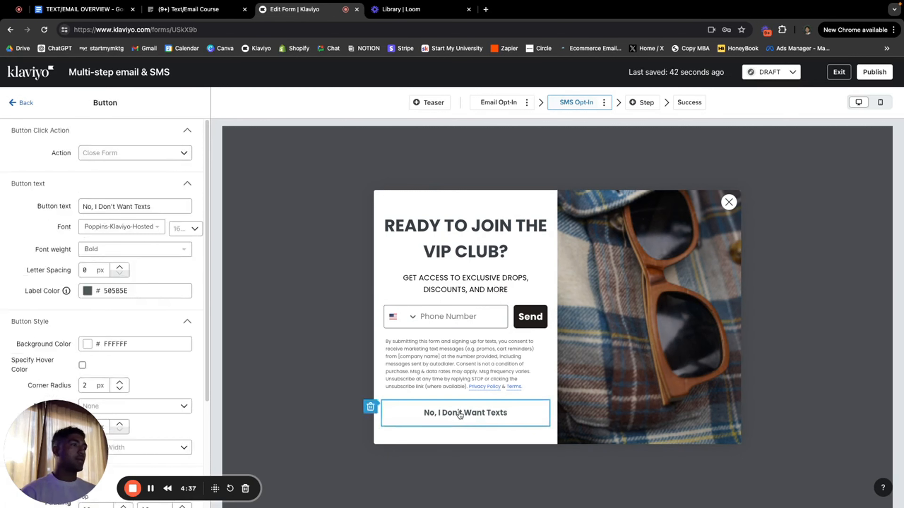
pyautogui.click(168, 213)
pyautogui.press('BackSpace')
pyautogui.press('BackSpace')
pyautogui.press('BackSpace')
pyautogui.press('BackSpace')
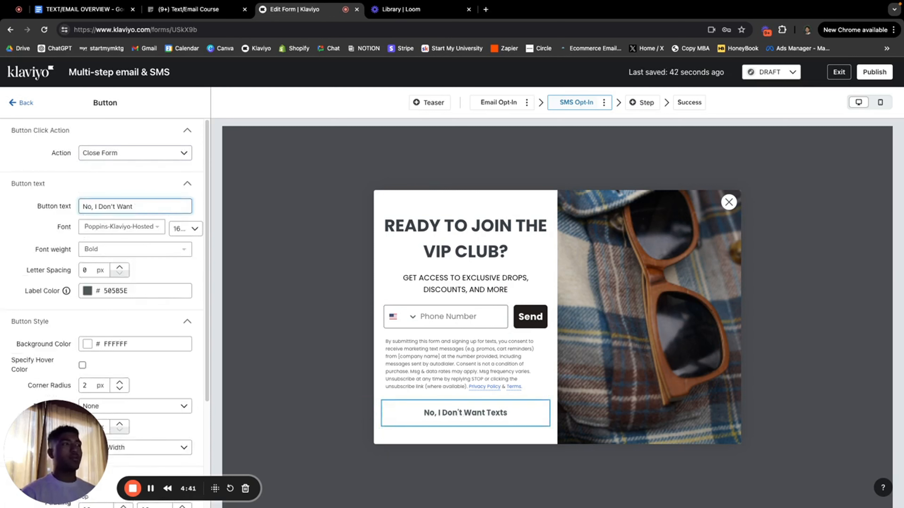
pyautogui.press('BackSpace')
pyautogui.press('BackSpace')
pyautogui.press('BackSpace')
pyautogui.press('BackSpace')
pyautogui.press('BackSpace')
pyautogui.press('BackSpace')
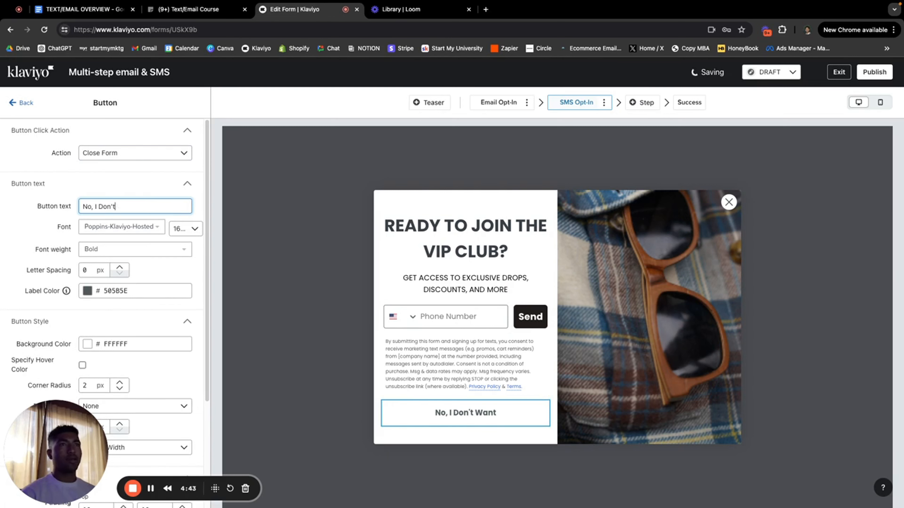
pyautogui.press('BackSpace')
pyautogui.press('BackSpace')
pyautogui.press('BackSpace')
pyautogui.press('BackSpace')
pyautogui.press('BackSpace')
pyautogui.press('BackSpace')
pyautogui.press('BackSpace')
pyautogui.press('BackSpace')
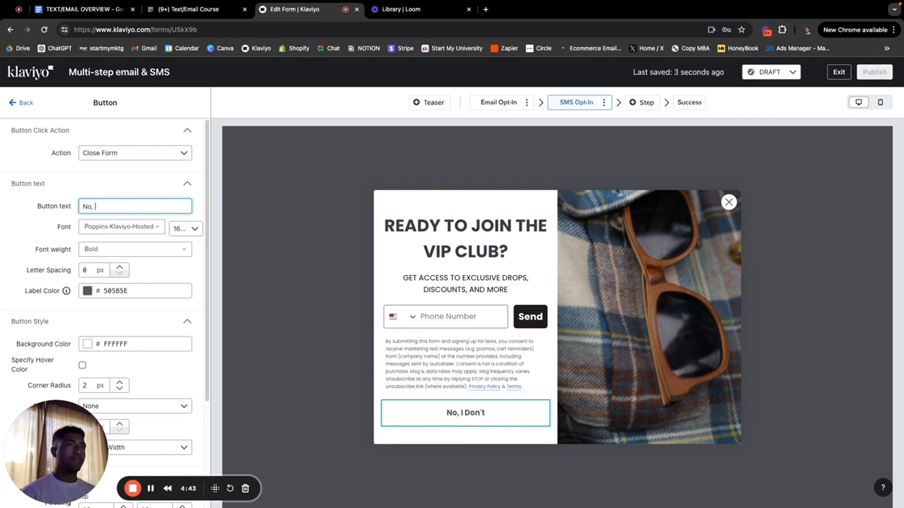
pyautogui.press('BackSpace')
pyautogui.press('BackSpace')
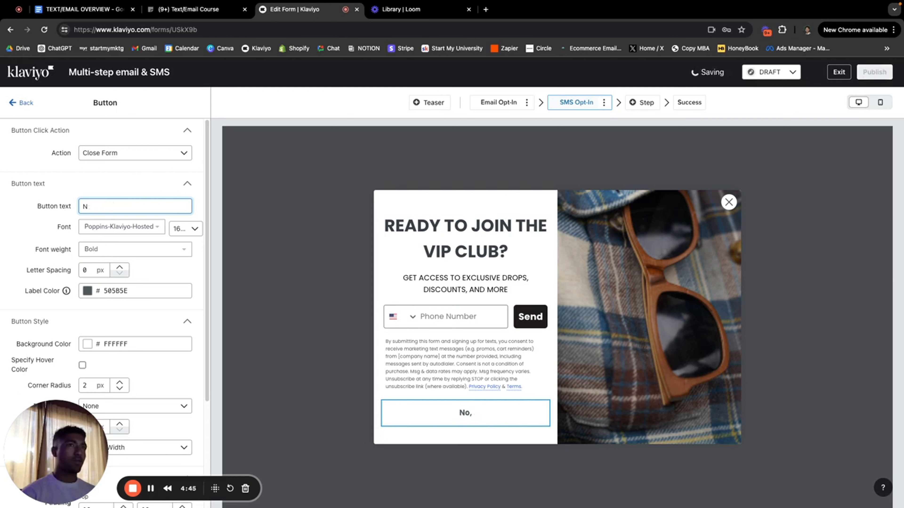
pyautogui.write('o')
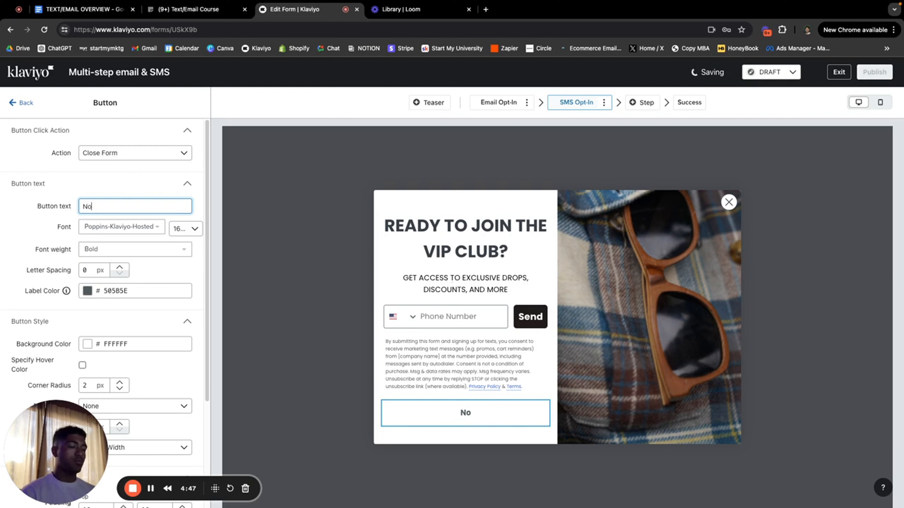
pyautogui.write(', I li')
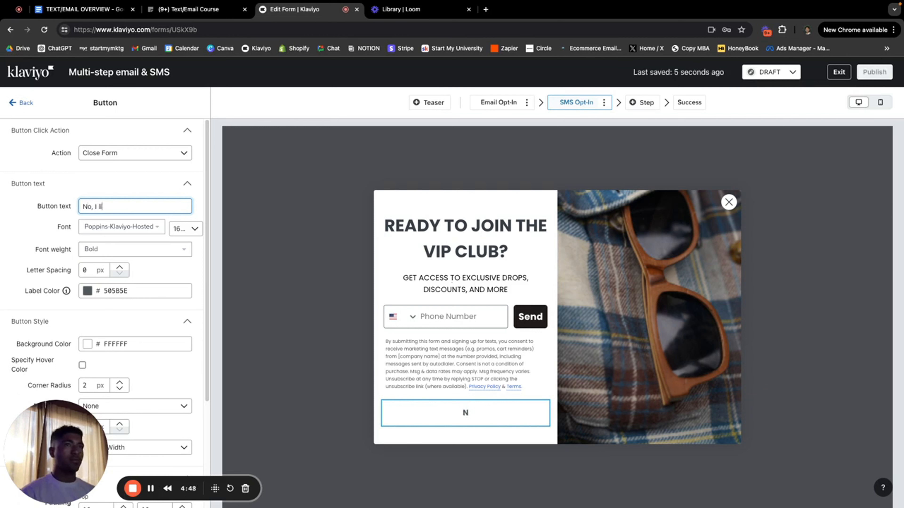
pyautogui.press('BackSpace')
pyautogui.press('BackSpace')
pyautogui.write("don't ")
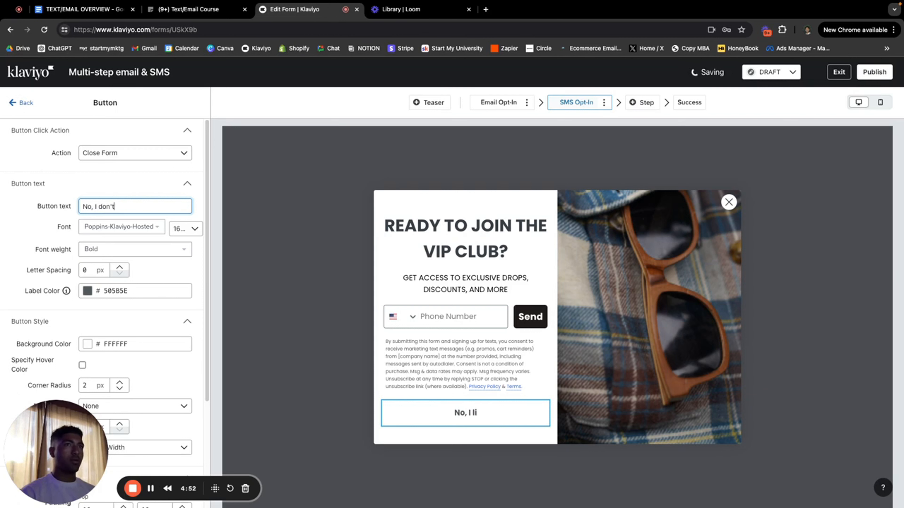
pyautogui.write('want more ')
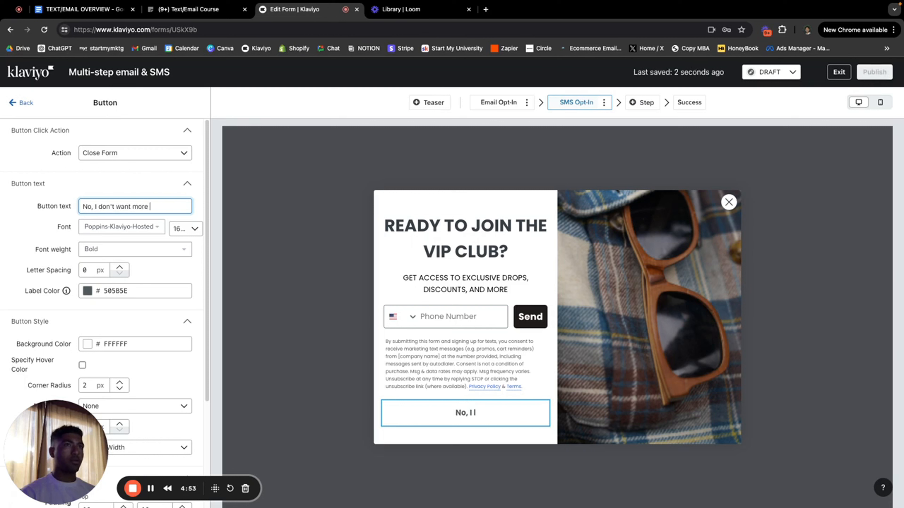
pyautogui.write('discounts')
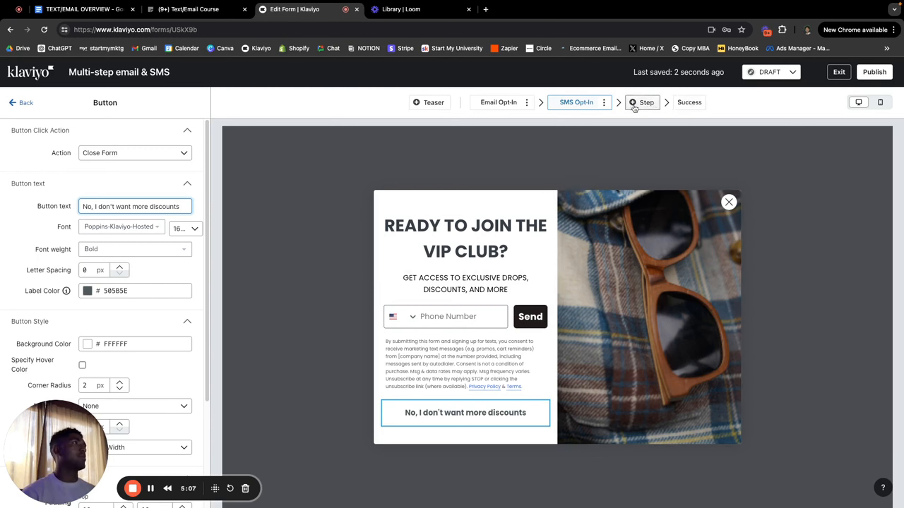
pyautogui.click(681, 106)
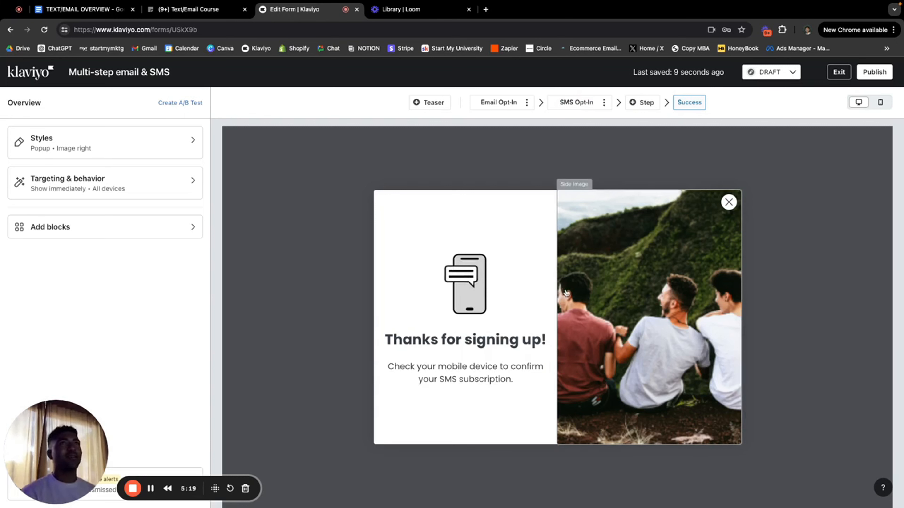
# Step: Set the popup to display based on rules, after a 7-second time delay
pyautogui.click(93, 183)
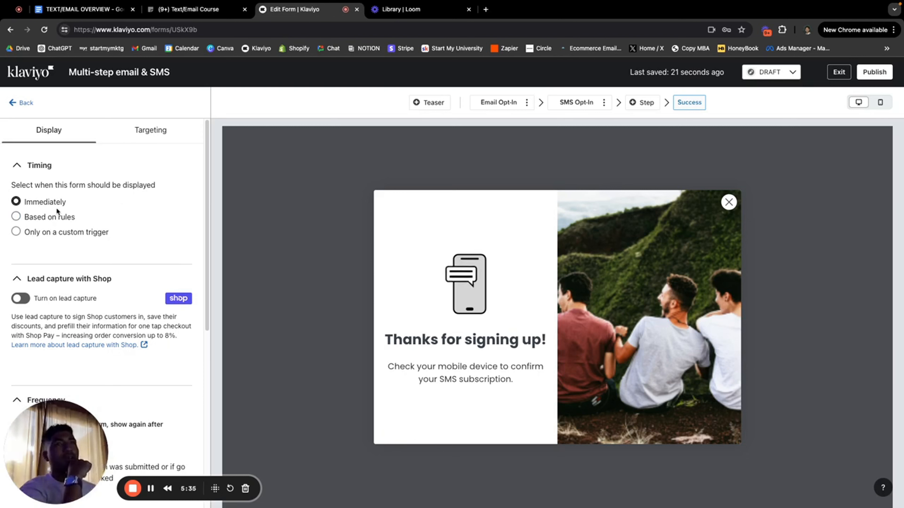
pyautogui.click(57, 213)
pyautogui.scroll(-1, 76, 239)
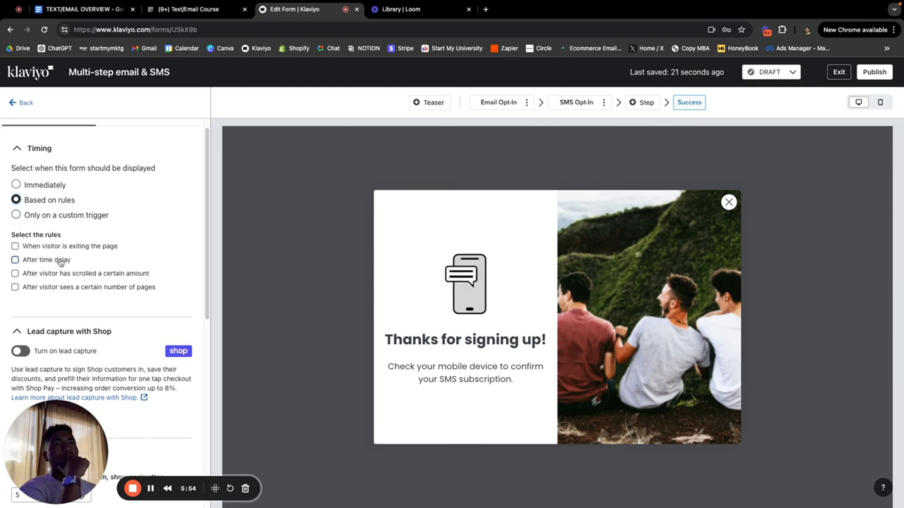
pyautogui.click(84, 264)
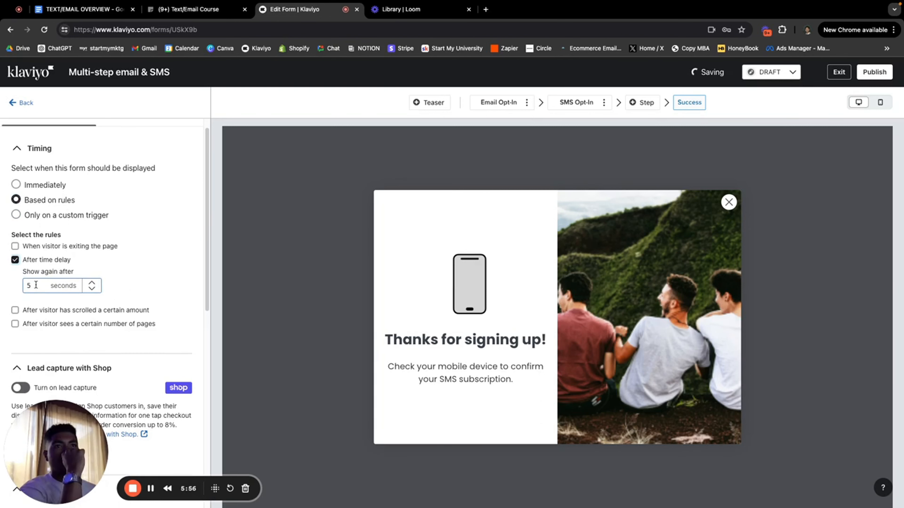
pyautogui.click(36, 283)
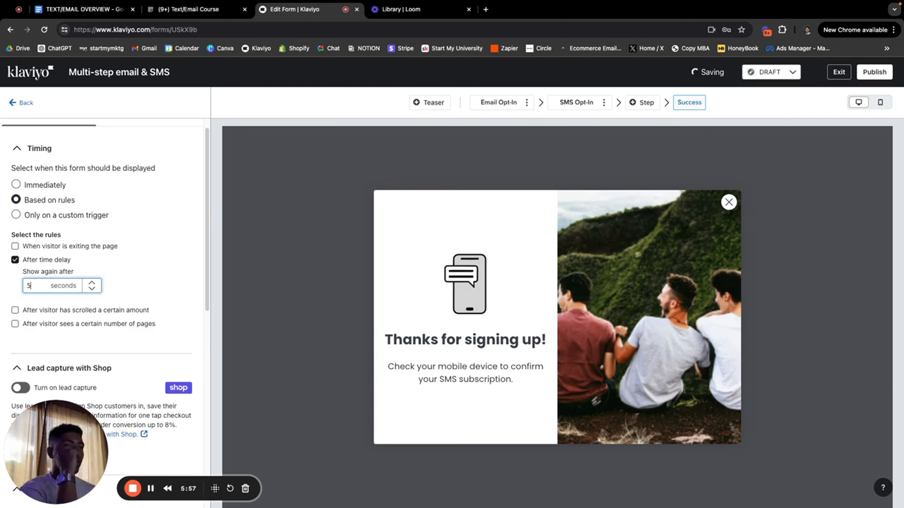
pyautogui.press('BackSpace')
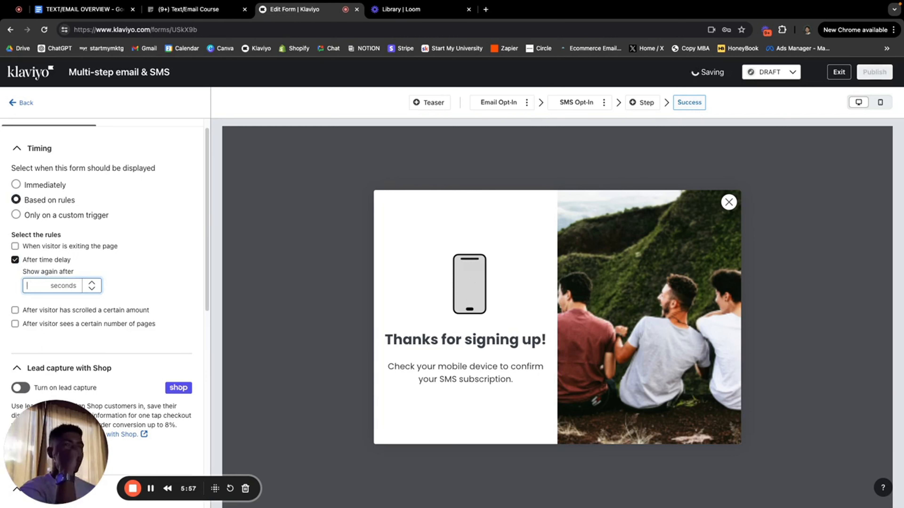
pyautogui.write('7')
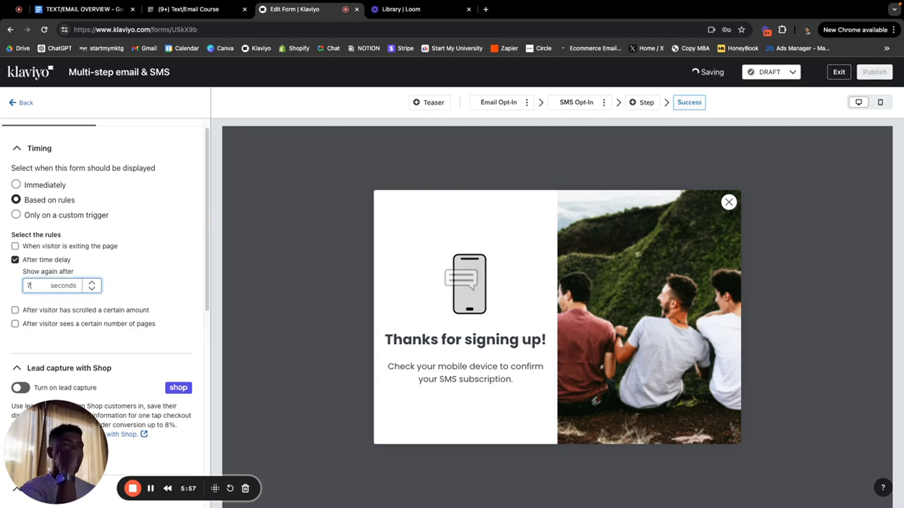
pyautogui.click(16, 314)
# Step: Add a display rule for visitors who have scrolled 50% of the page
pyautogui.click(69, 312)
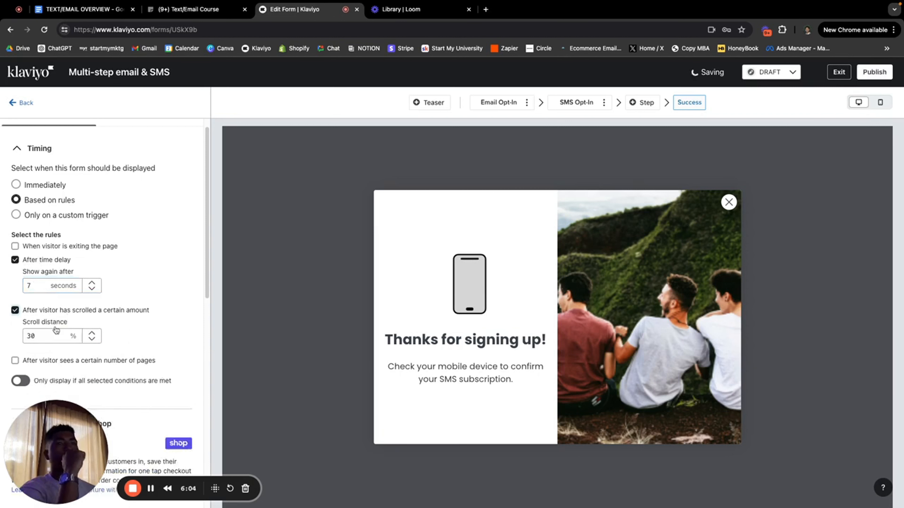
pyautogui.click(47, 335)
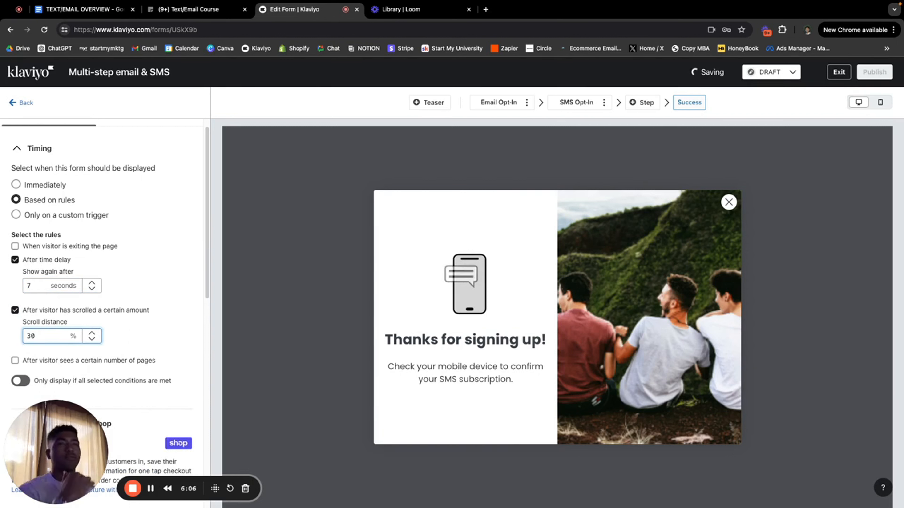
pyautogui.press('BackSpace')
pyautogui.press('BackSpace')
pyautogui.write('50')
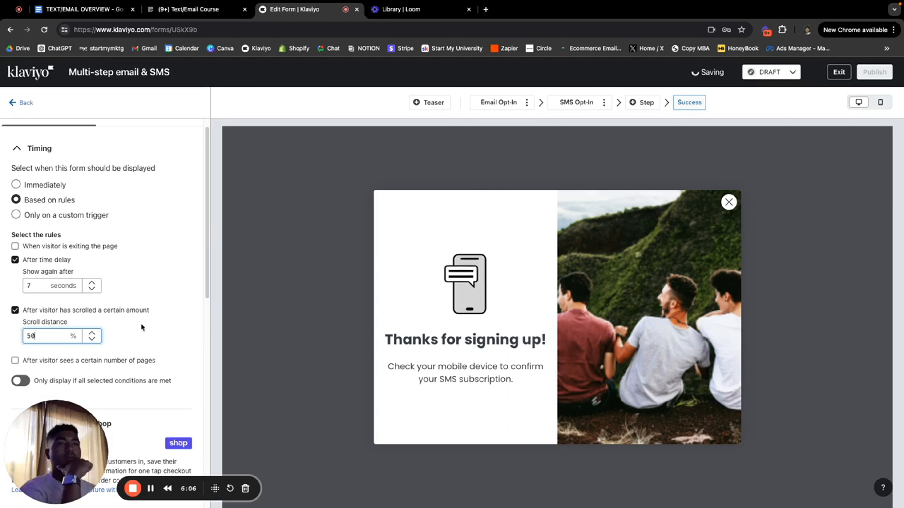
pyautogui.scroll(-8, 141, 323)
pyautogui.scroll(-4, 141, 323)
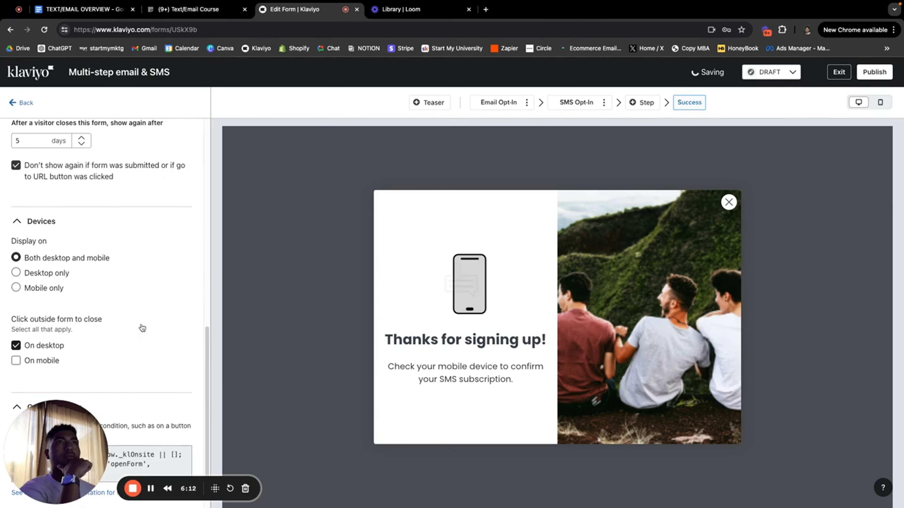
pyautogui.scroll(6, 141, 324)
pyautogui.scroll(-4, 141, 325)
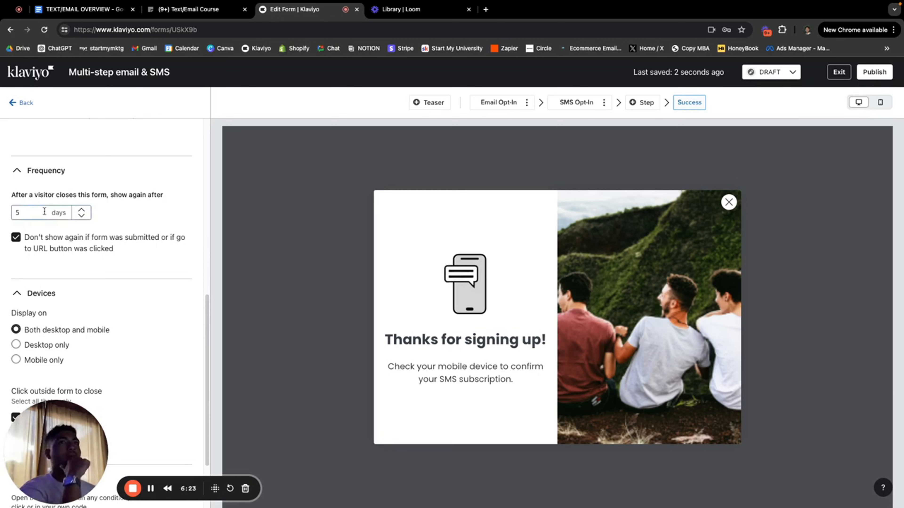
pyautogui.click(21, 213)
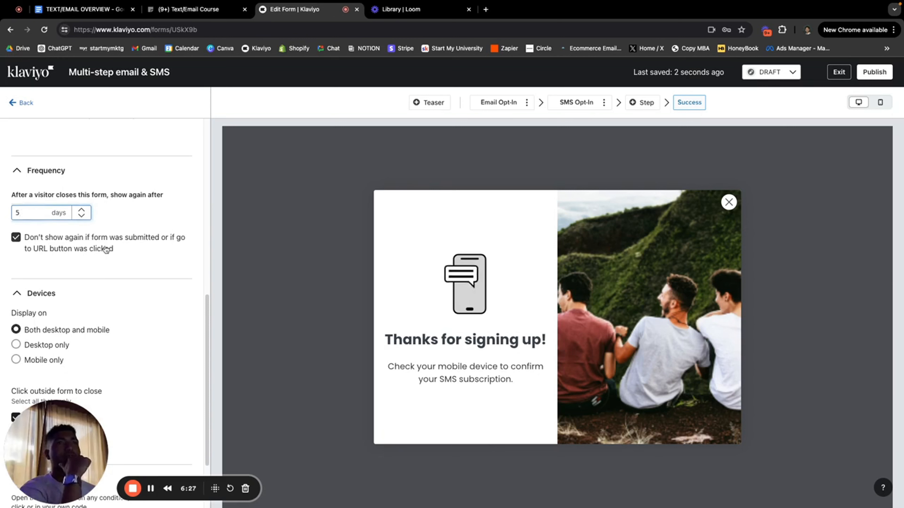
pyautogui.scroll(-3, 113, 253)
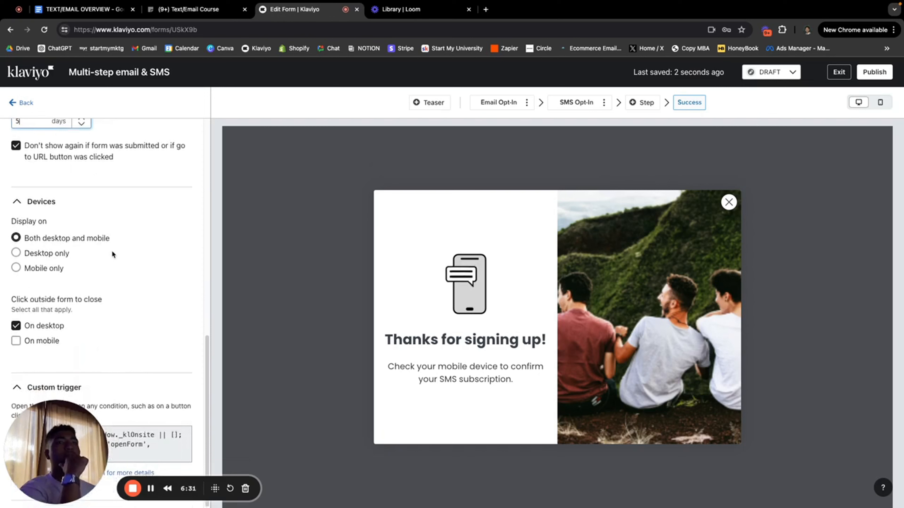
pyautogui.scroll(7, 112, 250)
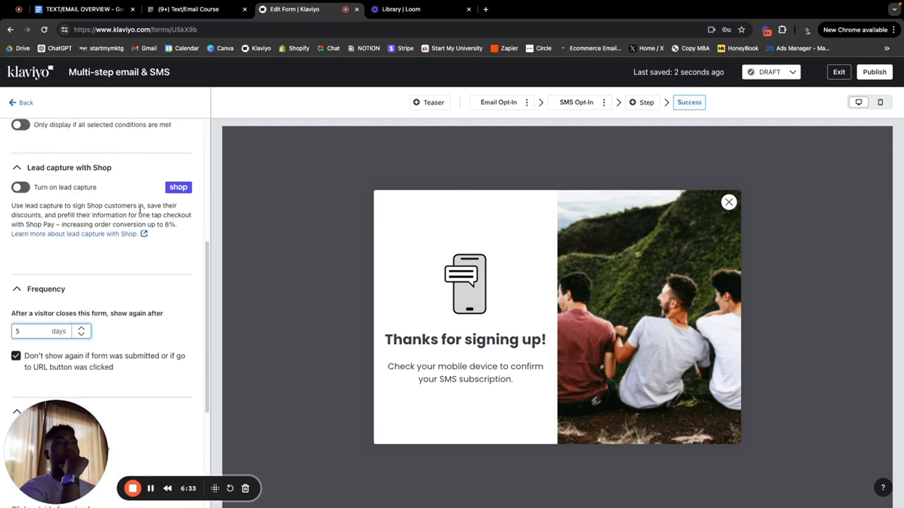
pyautogui.scroll(9, 140, 210)
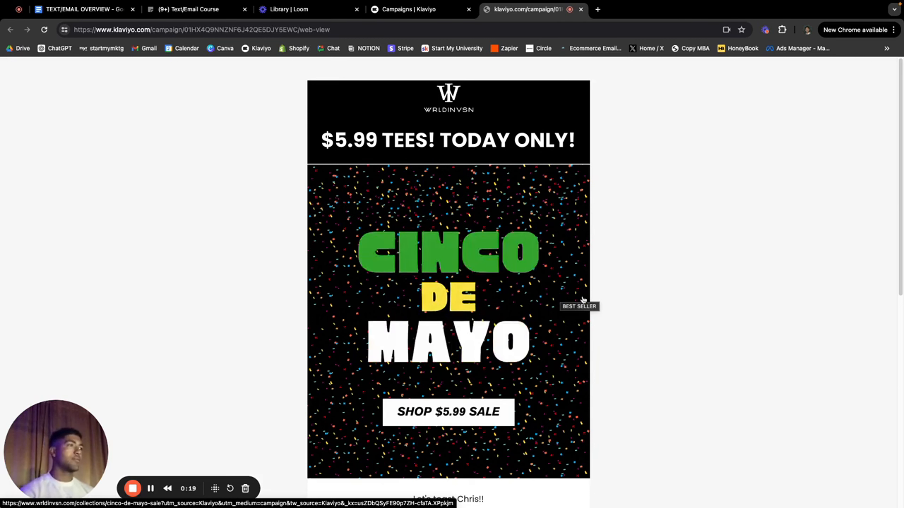
pyautogui.scroll(-2, 583, 302)
pyautogui.scroll(2, 385, 188)
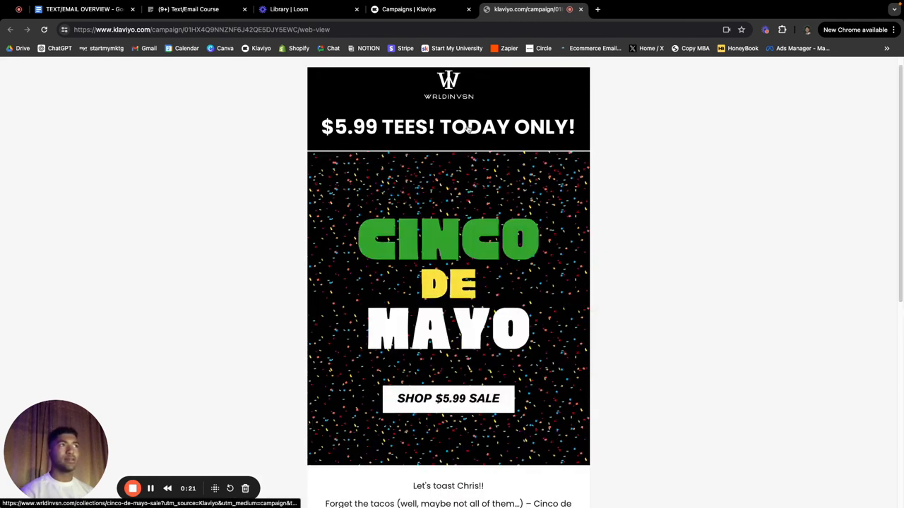
pyautogui.scroll(1, 690, 176)
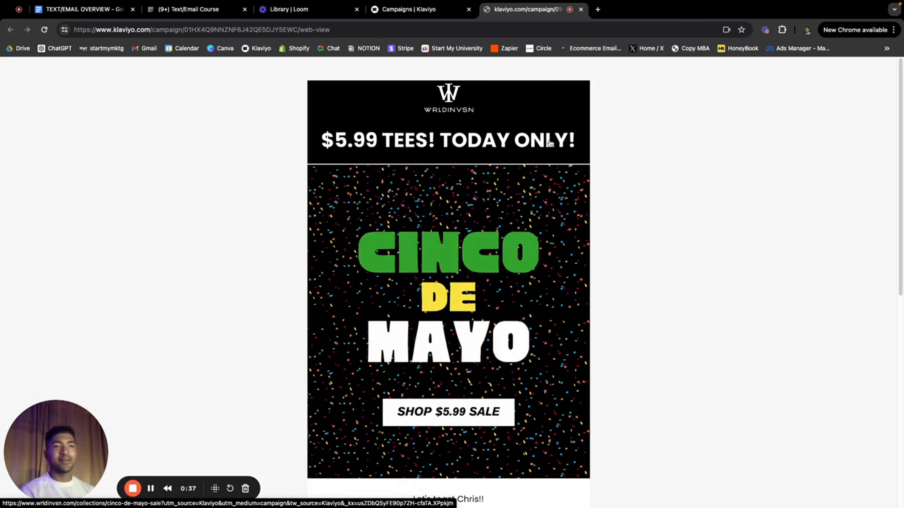
pyautogui.scroll(-1, 606, 224)
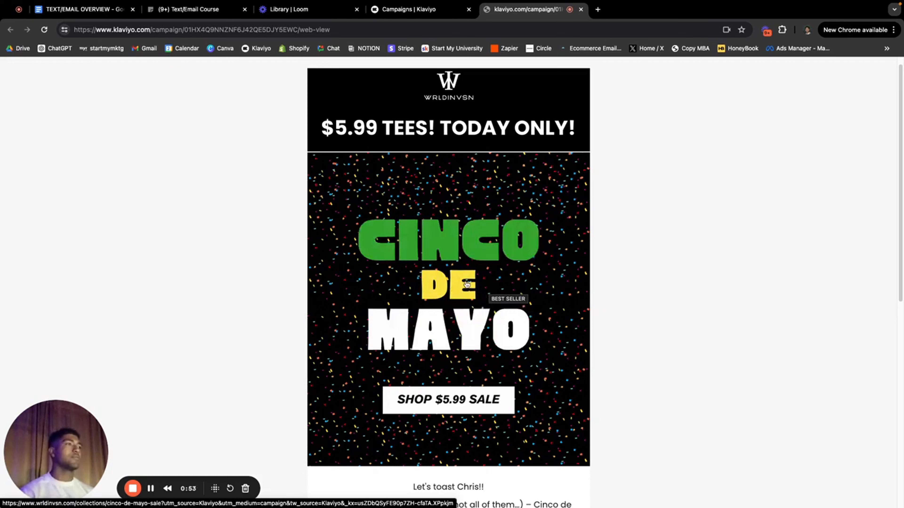
pyautogui.scroll(-1, 535, 431)
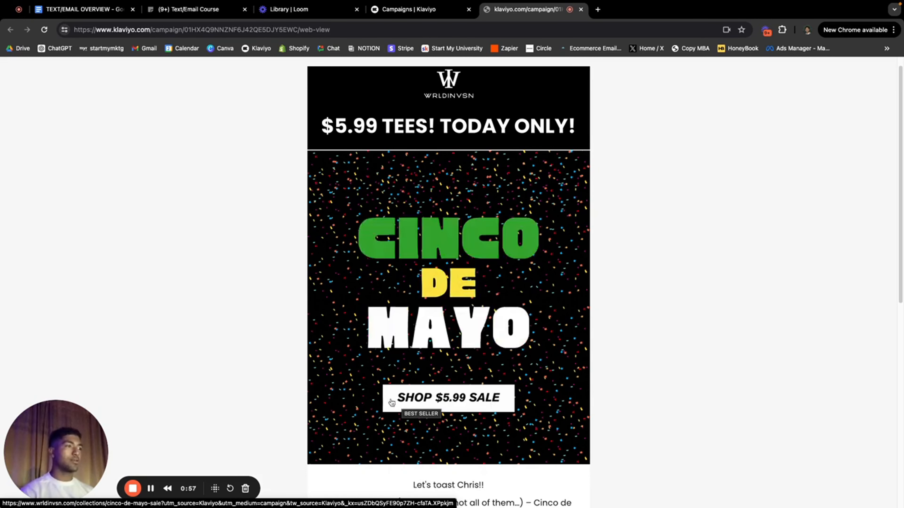
pyautogui.scroll(-8, 468, 410)
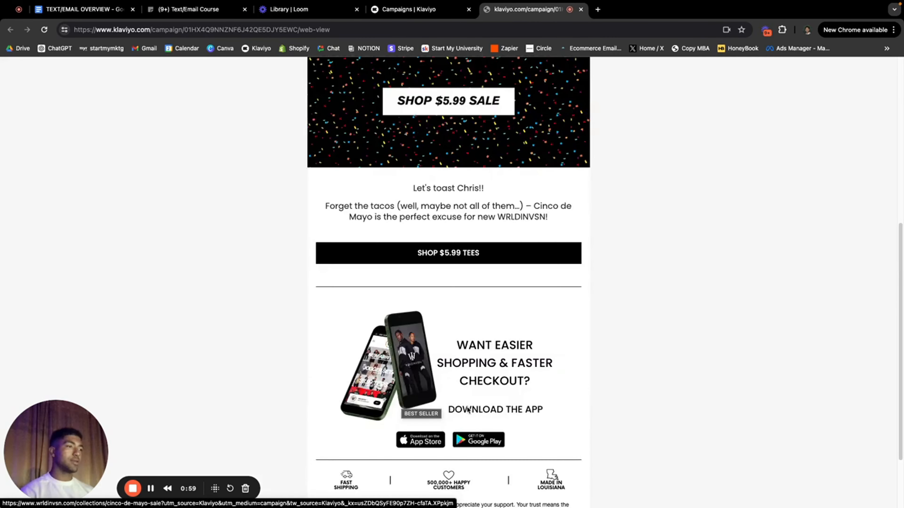
pyautogui.scroll(-3, 466, 406)
pyautogui.scroll(6, 466, 406)
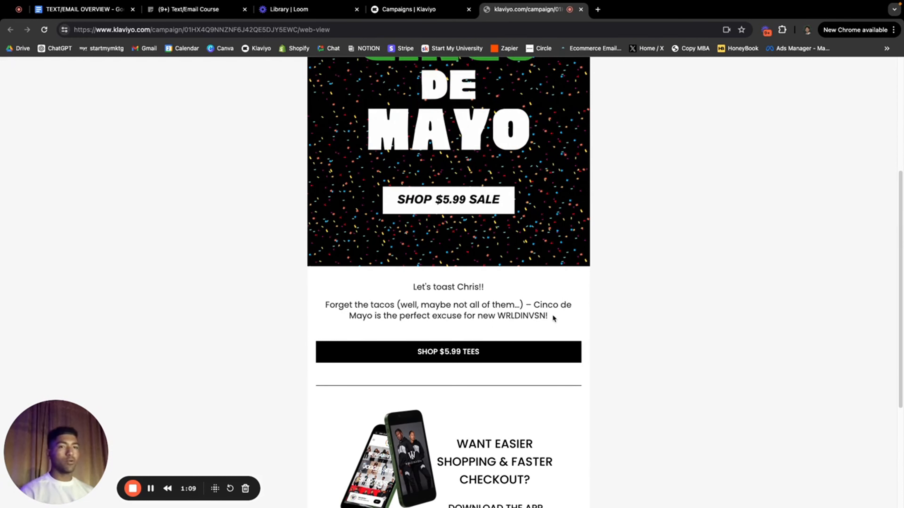
pyautogui.scroll(-1, 534, 366)
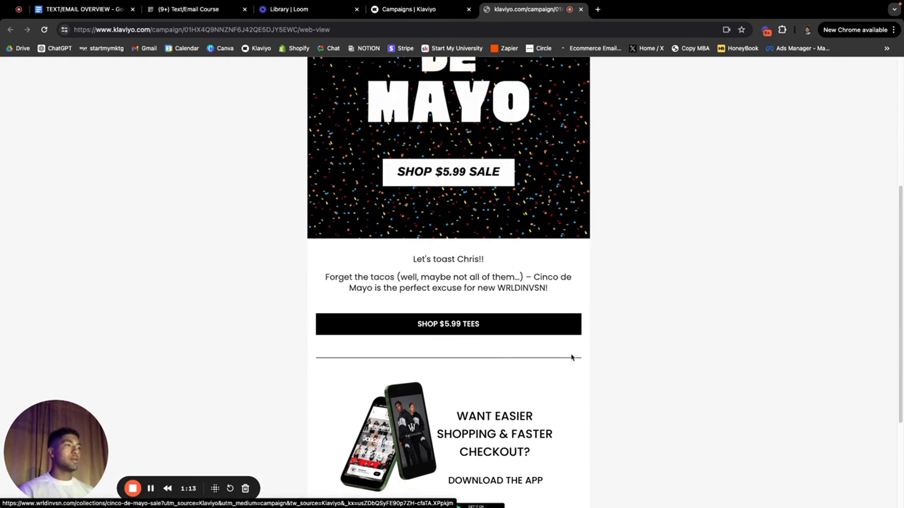
pyautogui.scroll(-5, 570, 357)
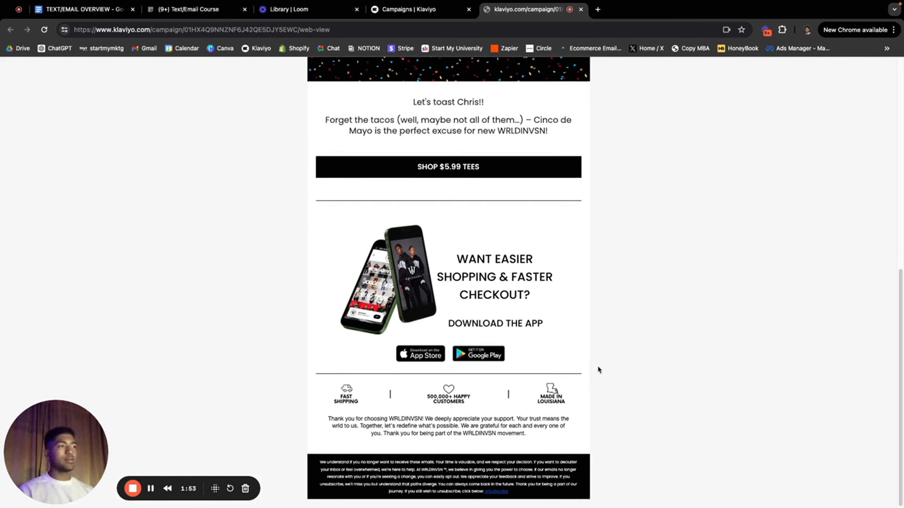
pyautogui.scroll(1, 597, 369)
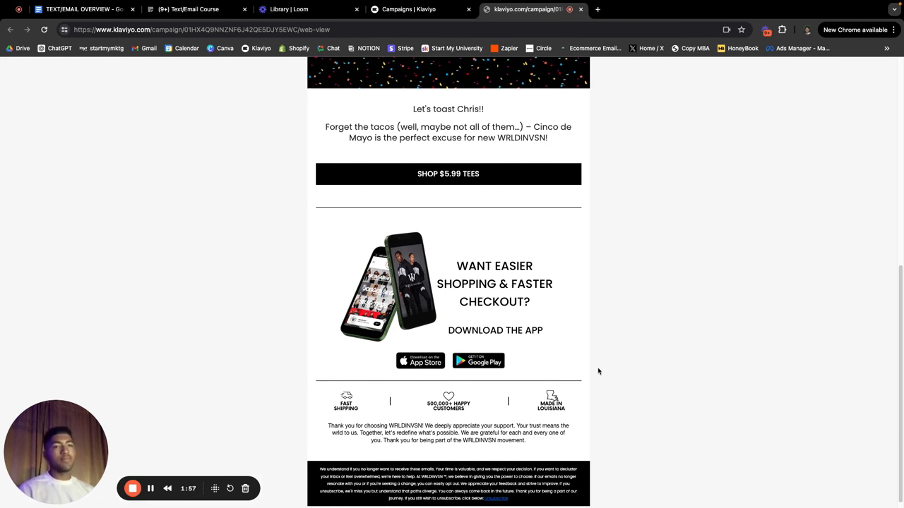
pyautogui.scroll(10, 598, 371)
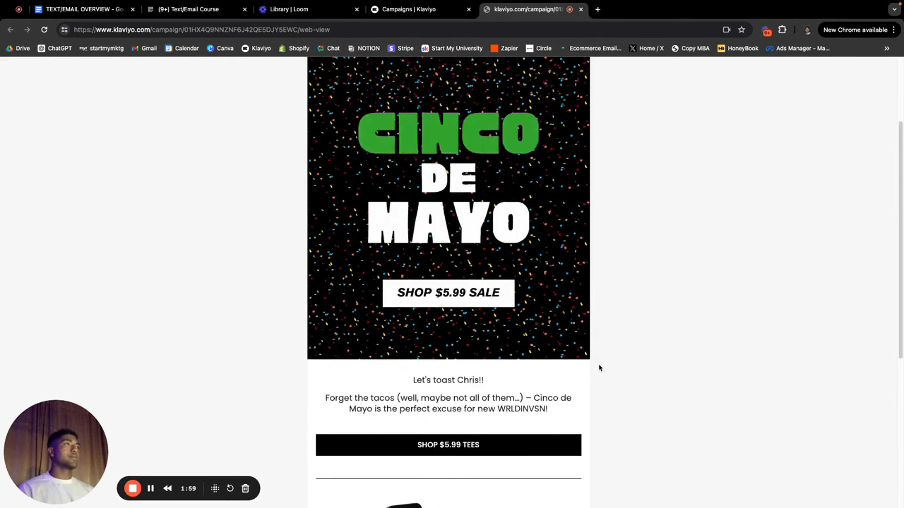
# Step: Scroll up the Memorial Weekend 'Best Sellers and New Releases' email offering up to 40% off
pyautogui.scroll(4, 599, 365)
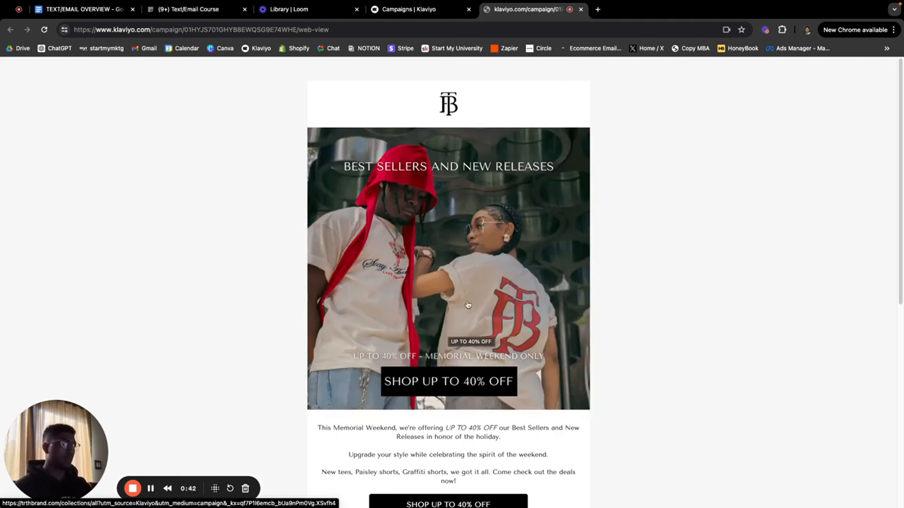
pyautogui.scroll(-5, 610, 296)
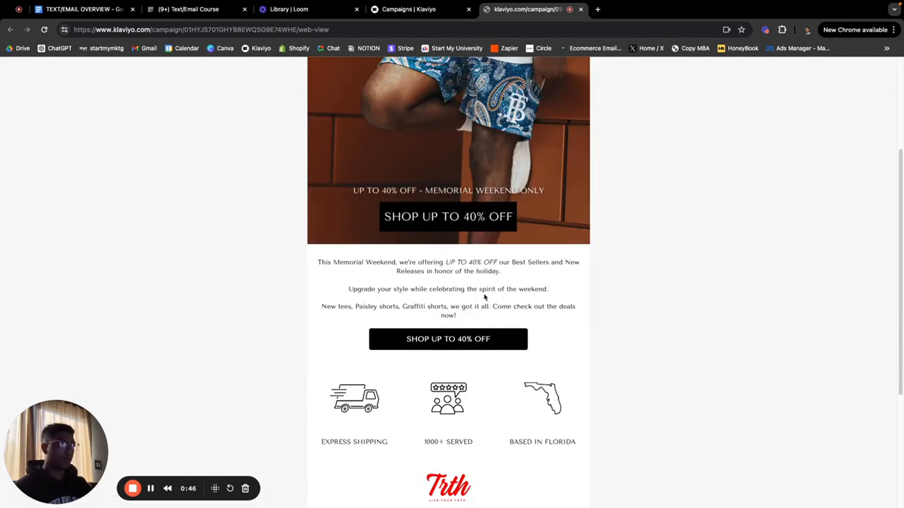
pyautogui.scroll(-2, 557, 308)
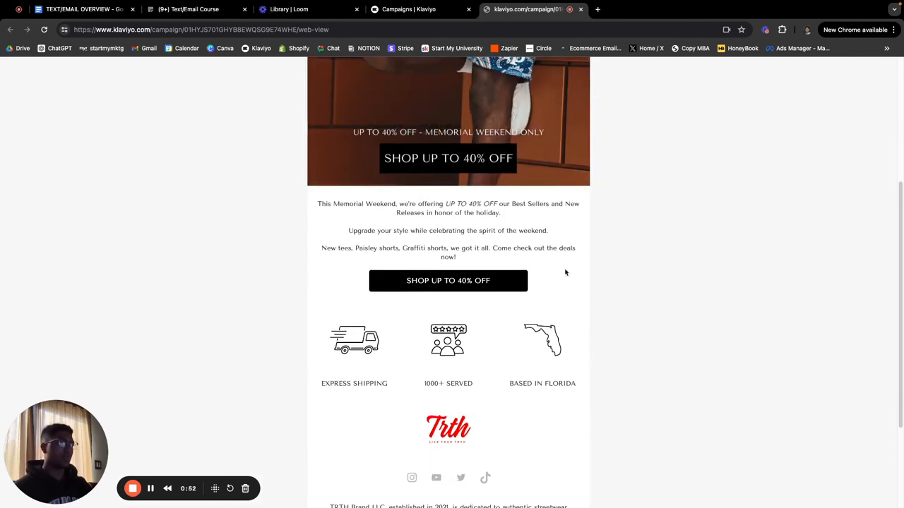
pyautogui.scroll(-1, 565, 269)
pyautogui.scroll(1, 466, 243)
pyautogui.scroll(1, 467, 243)
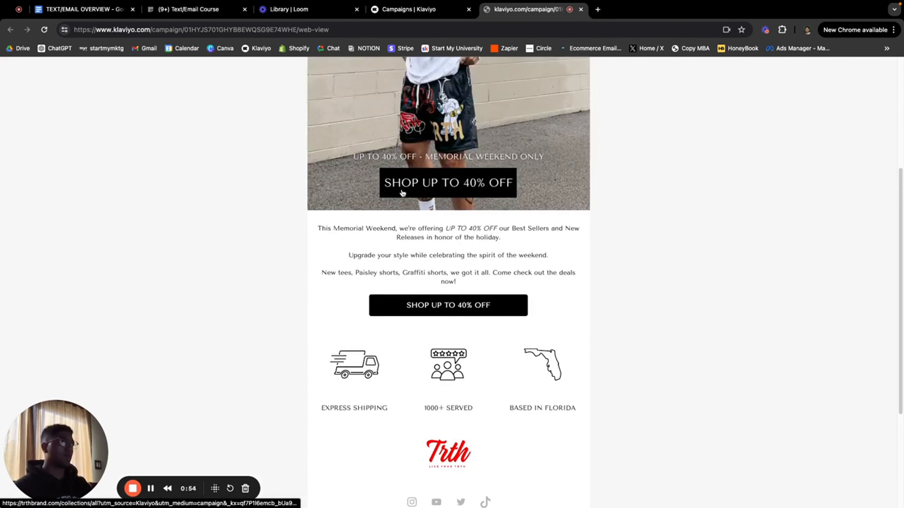
pyautogui.scroll(5, 463, 303)
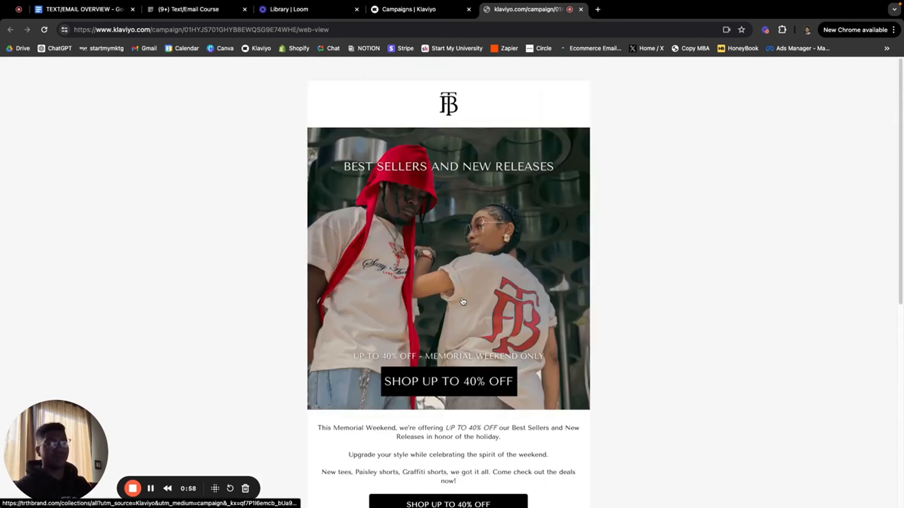
pyautogui.scroll(-5, 462, 302)
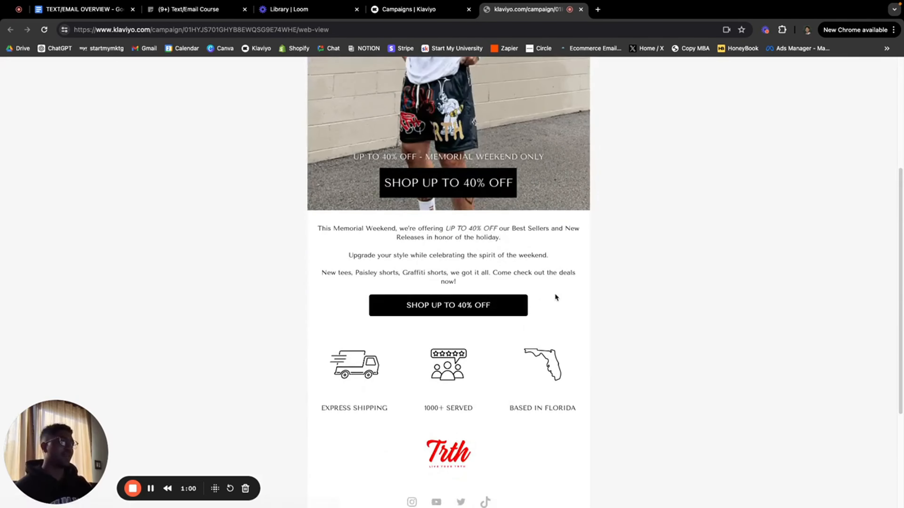
pyautogui.scroll(-1, 555, 298)
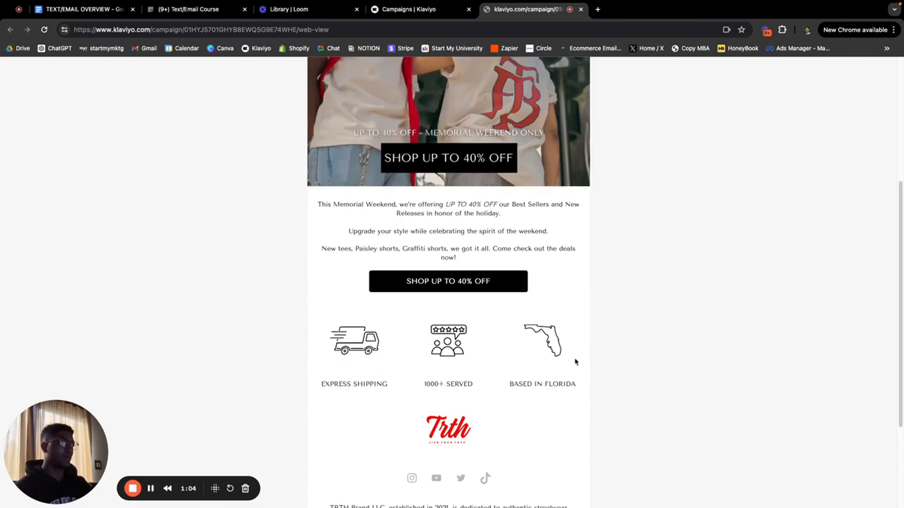
pyautogui.scroll(-4, 437, 375)
pyautogui.scroll(10, 445, 377)
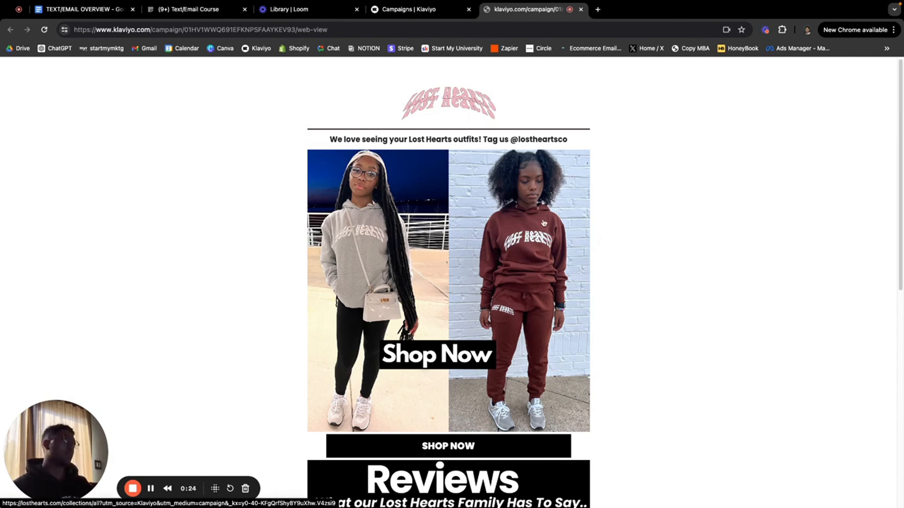
# Step: Scroll through My Automations to review the Untitled TOOLS and DOC comment-keyword automations
pyautogui.scroll(-1, 697, 223)
pyautogui.scroll(1, 695, 219)
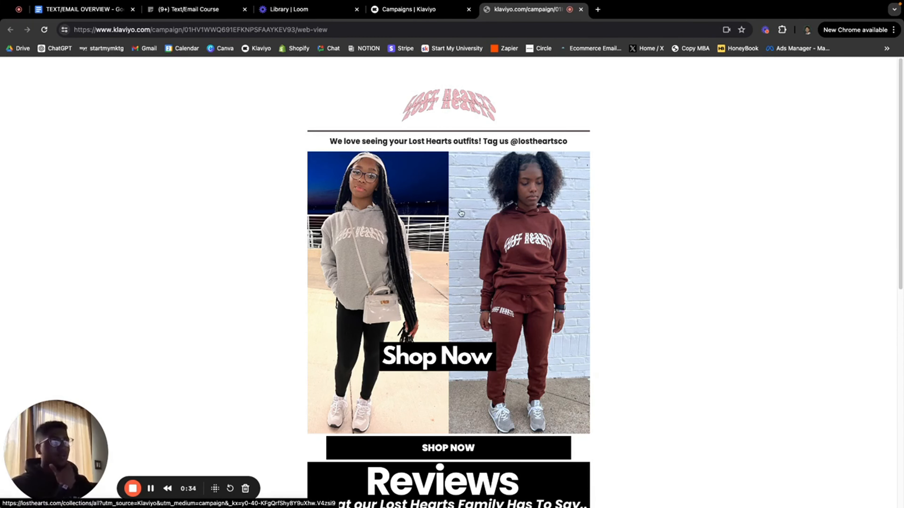
pyautogui.scroll(-8, 551, 270)
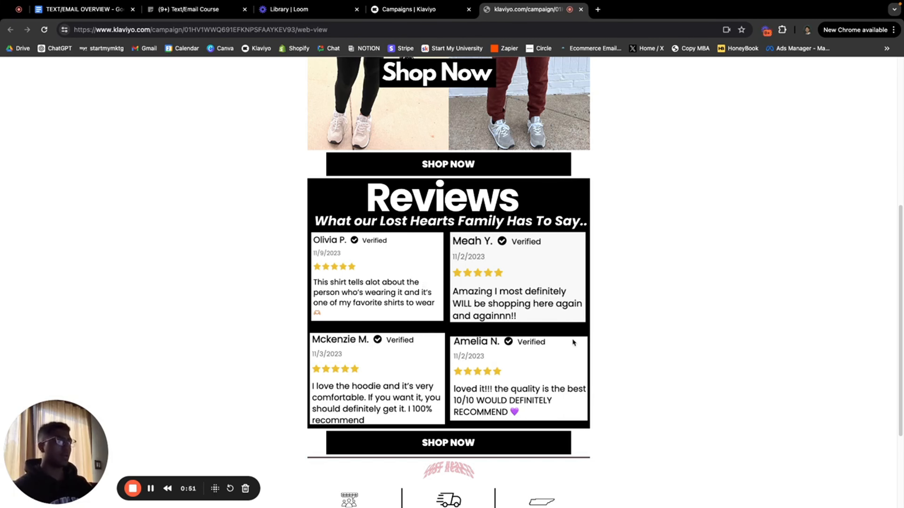
pyautogui.scroll(-1, 627, 363)
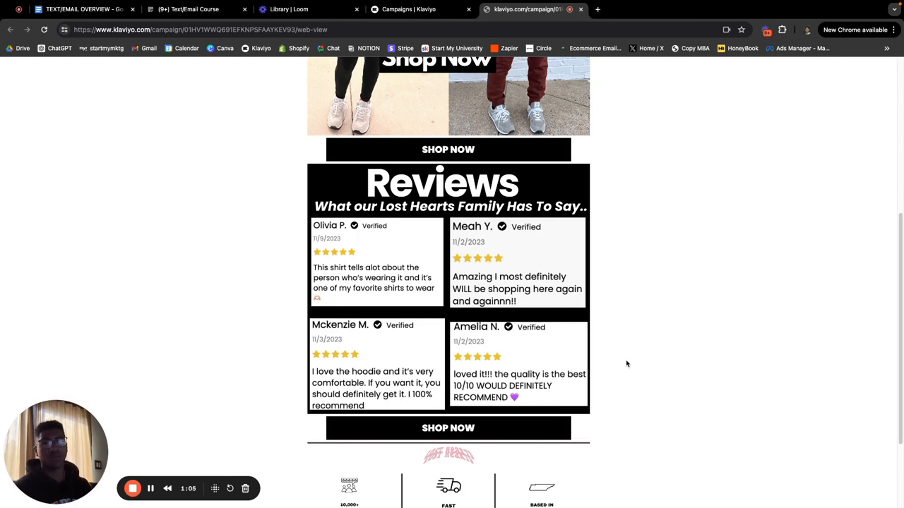
pyautogui.scroll(8, 626, 362)
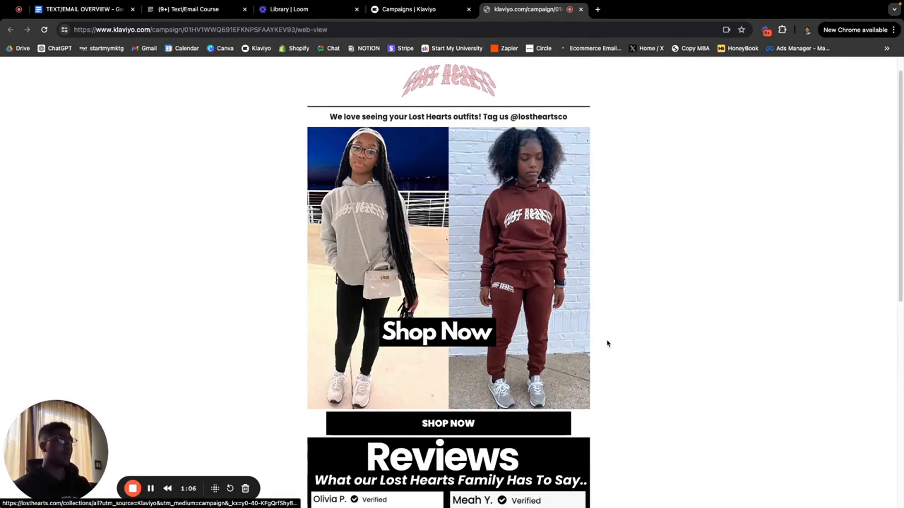
pyautogui.scroll(-9, 607, 340)
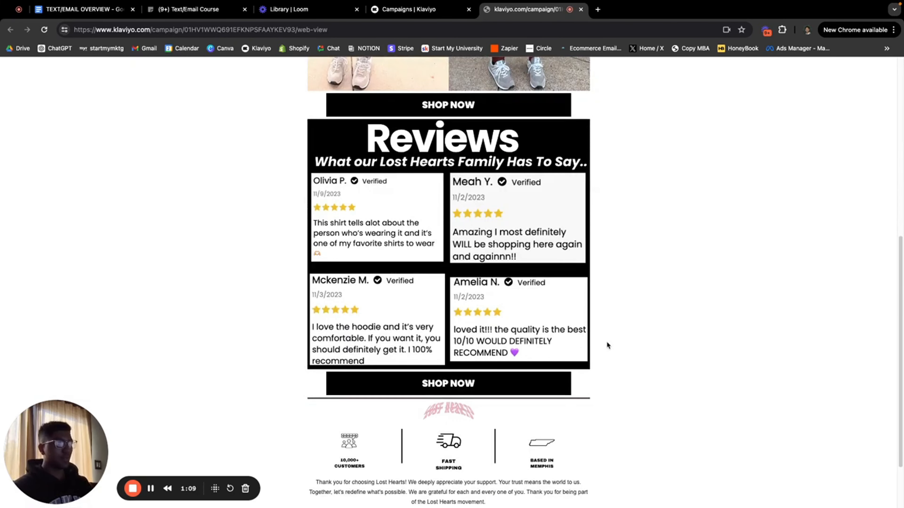
pyautogui.scroll(7, 607, 344)
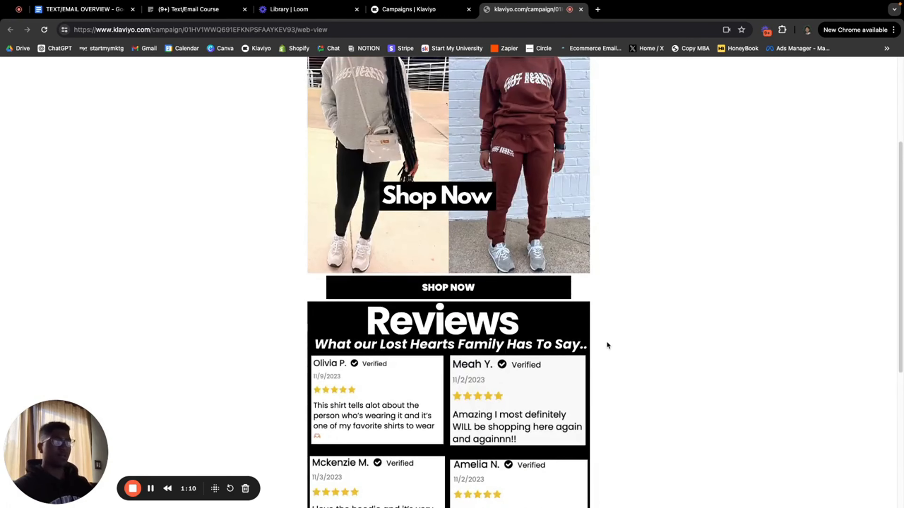
pyautogui.scroll(3, 606, 345)
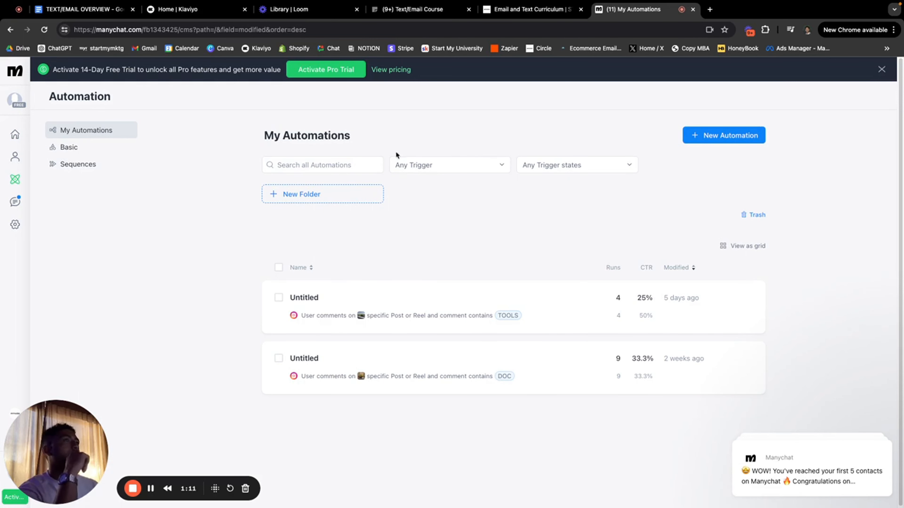
# Step: Create a new automation, skipping the Ready-to-Go Templates to start from scratch
pyautogui.click(713, 139)
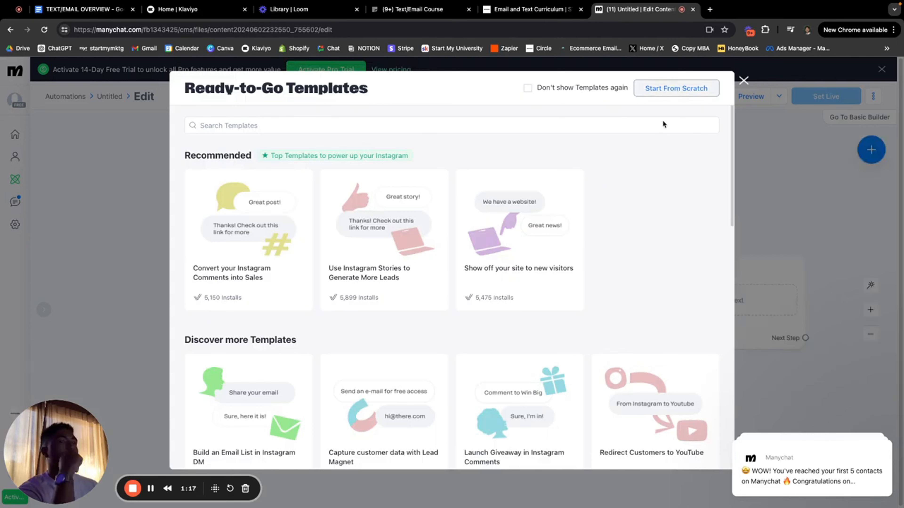
pyautogui.scroll(-10, 661, 121)
pyautogui.scroll(10, 661, 123)
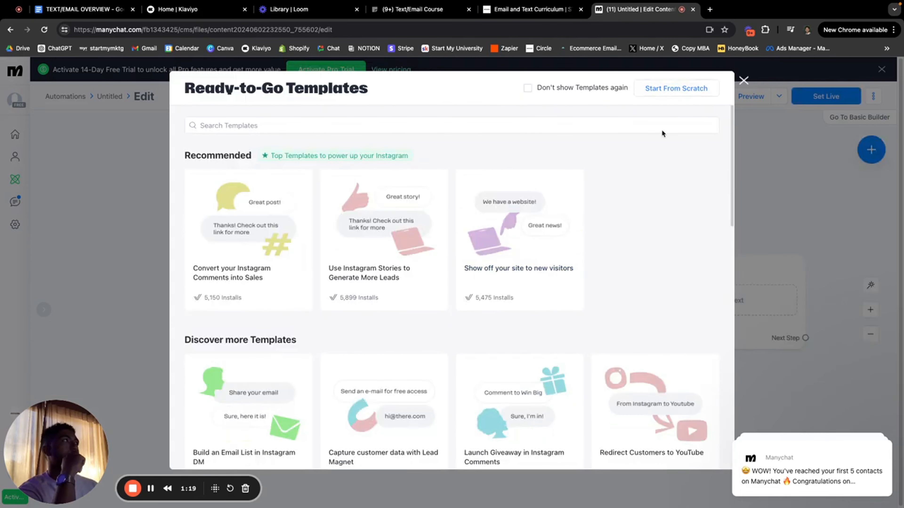
pyautogui.click(683, 89)
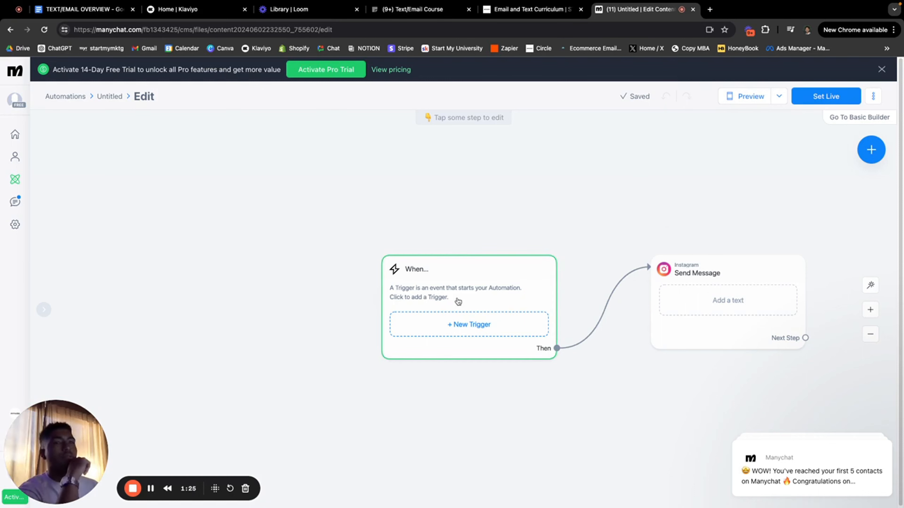
# Step: Set the automation trigger to Instagram Post or Reel Comments
pyautogui.click(431, 324)
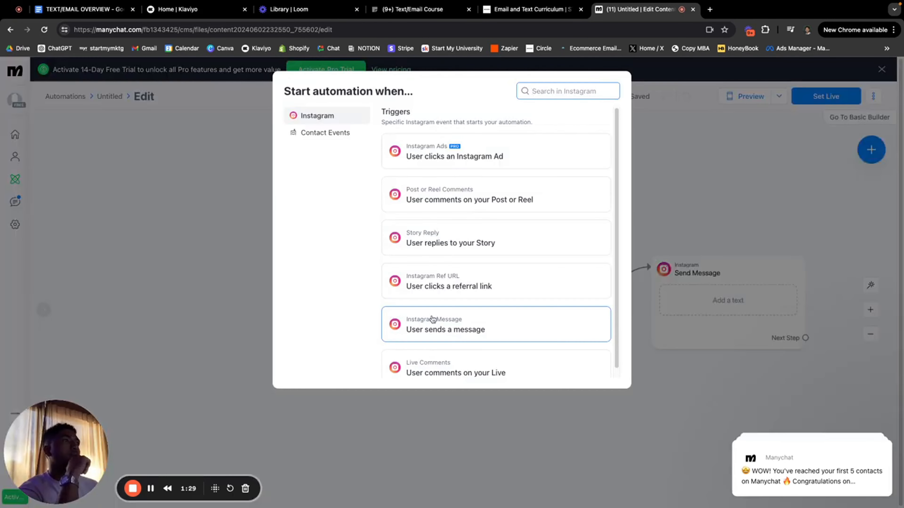
pyautogui.scroll(-1, 462, 227)
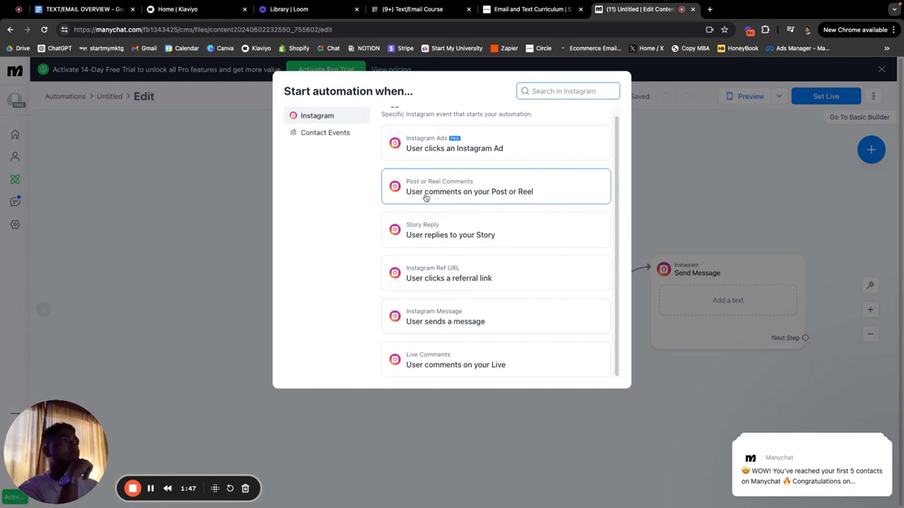
pyautogui.click(494, 194)
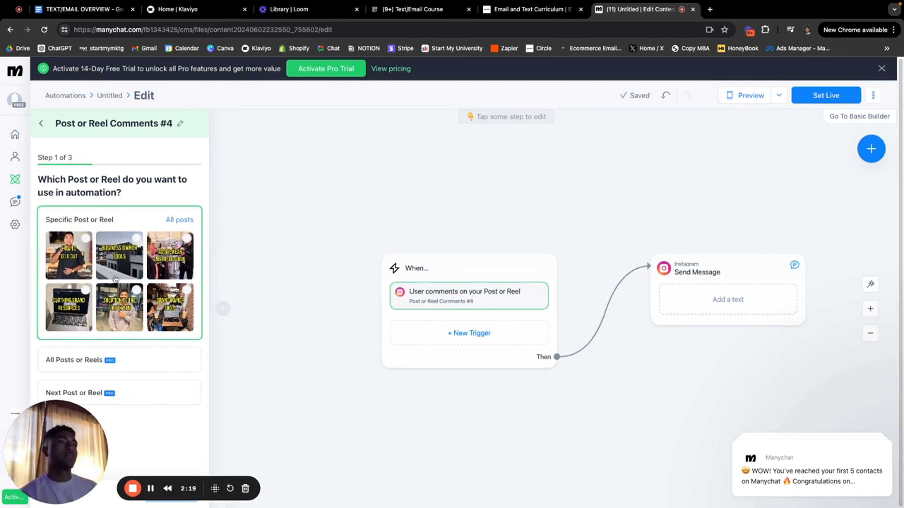
# Step: Save the comment trigger for the How to Sell Out reel, keyword 'New tee', with no public reply
pyautogui.click(70, 256)
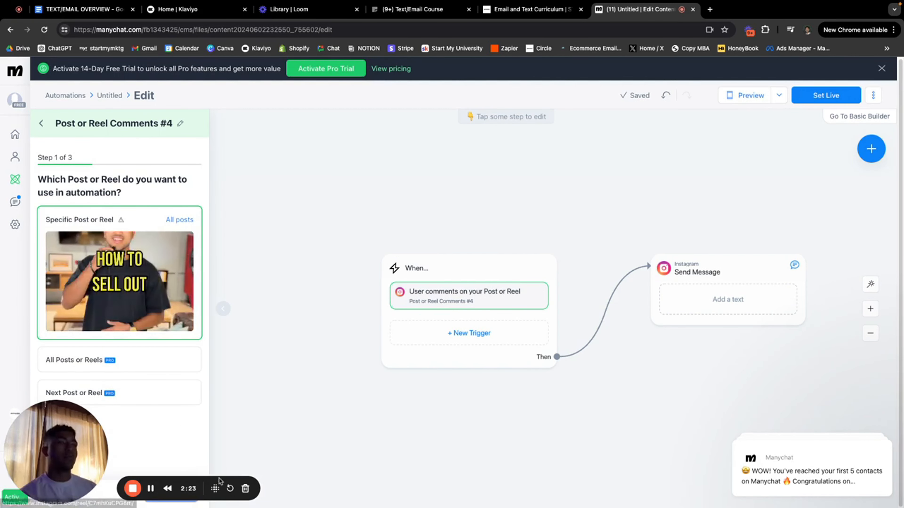
pyautogui.moveTo(177, 485); pyautogui.dragTo(461, 484)
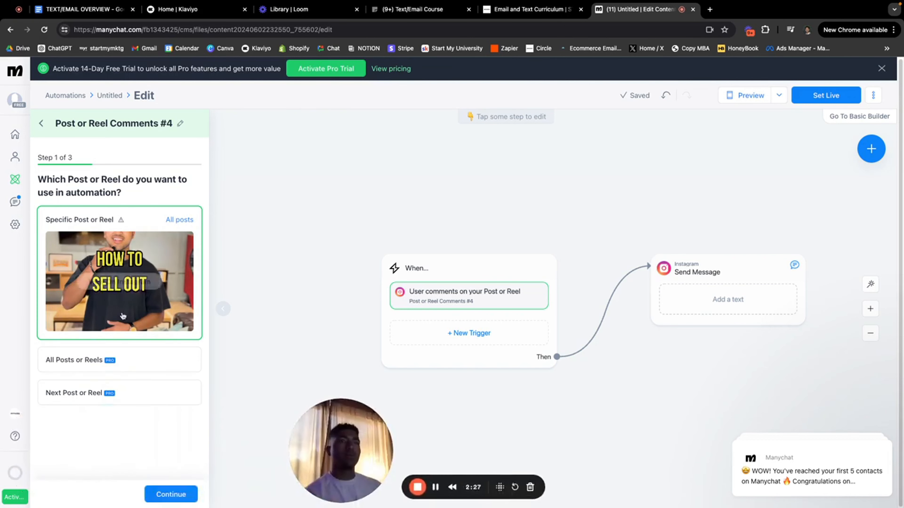
pyautogui.click(172, 494)
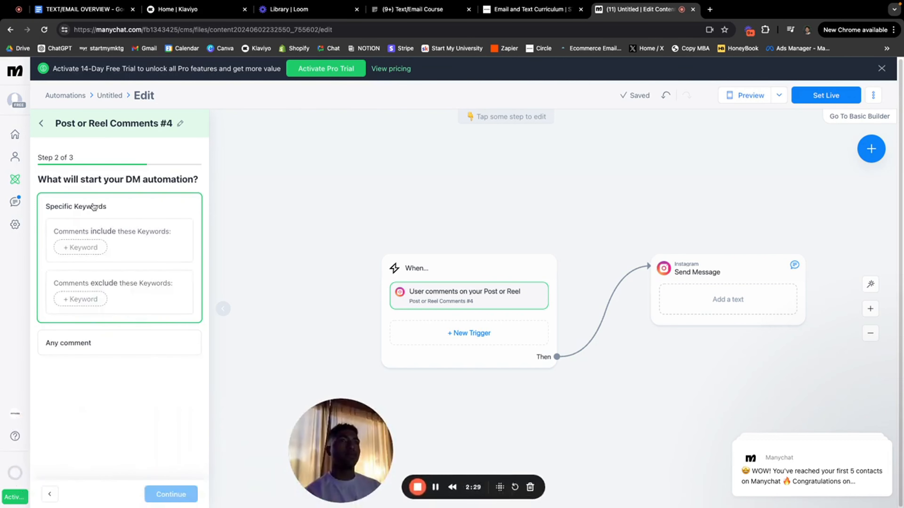
pyautogui.click(94, 245)
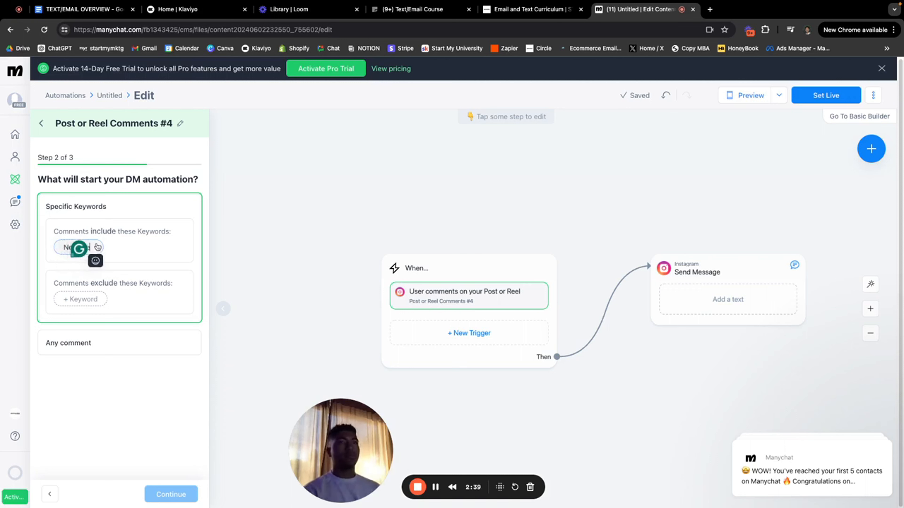
pyautogui.click(162, 436)
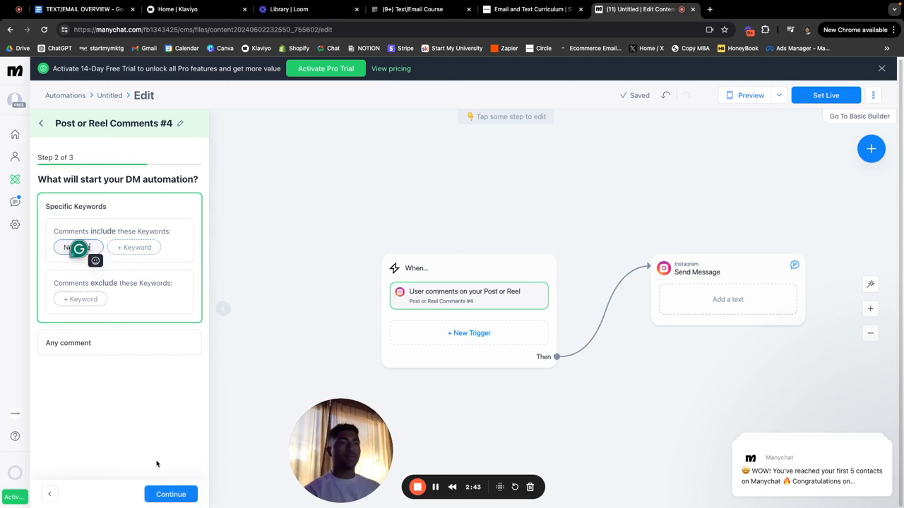
pyautogui.click(168, 494)
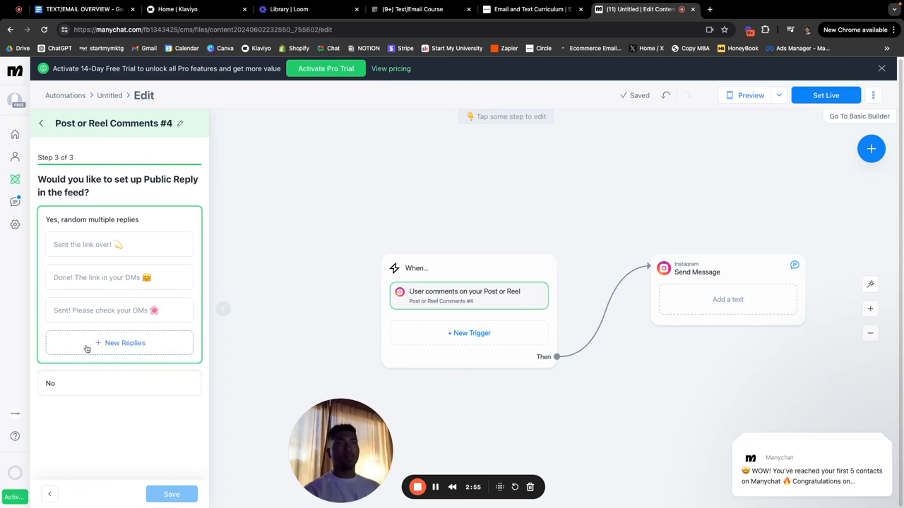
pyautogui.click(143, 383)
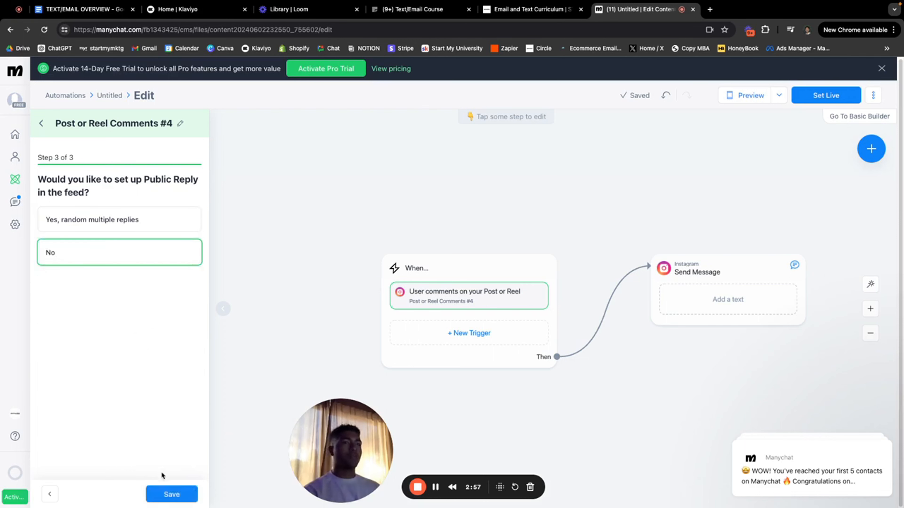
pyautogui.click(169, 494)
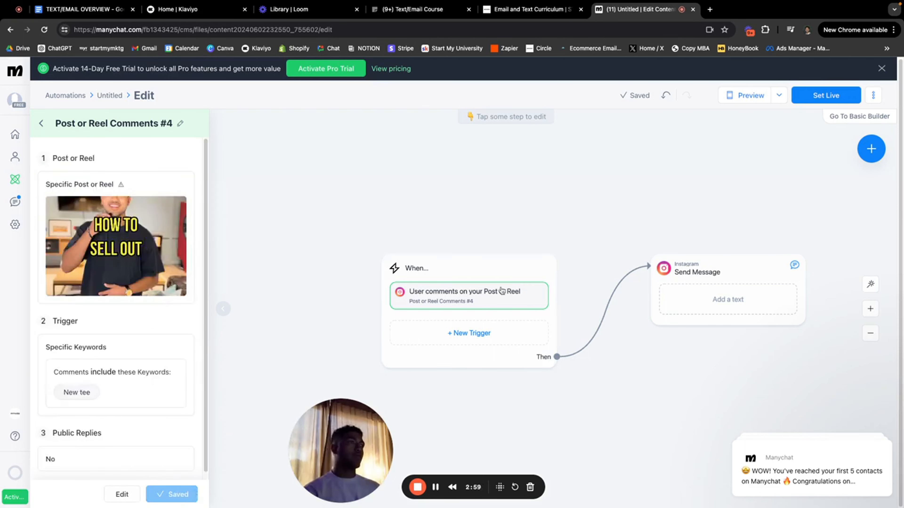
pyautogui.click(731, 271)
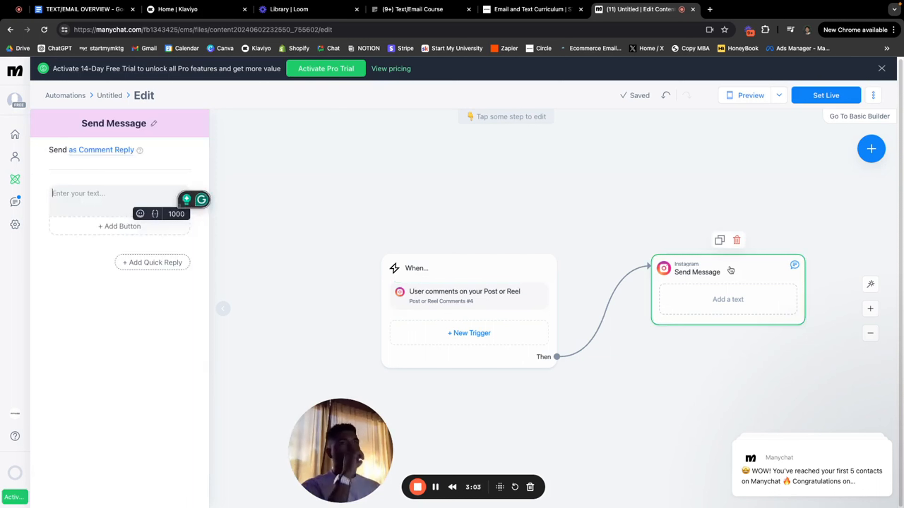
# Step: Write the DM 'Hey, Thanks for commenting! Hit the link below to be the first to know when we drop!' and add a button
pyautogui.click(84, 189)
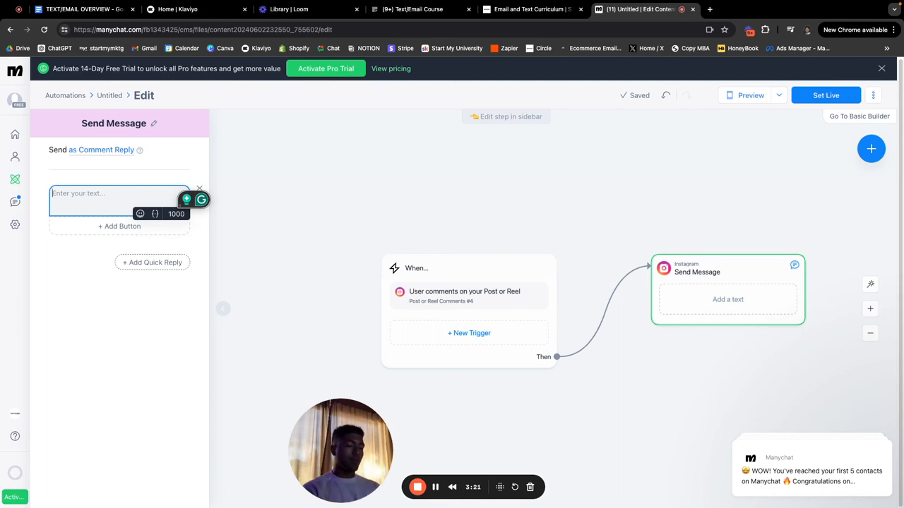
pyautogui.write('Hey, ')
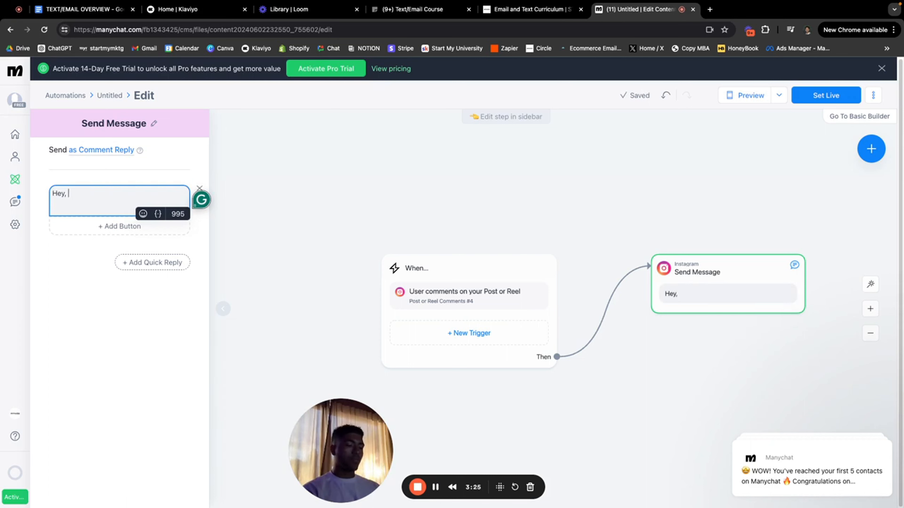
pyautogui.write('Than')
pyautogui.press('BackSpace')
pyautogui.press('BackSpace')
pyautogui.press('BackSpace')
pyautogui.press('BackSpace')
pyautogui.write('t')
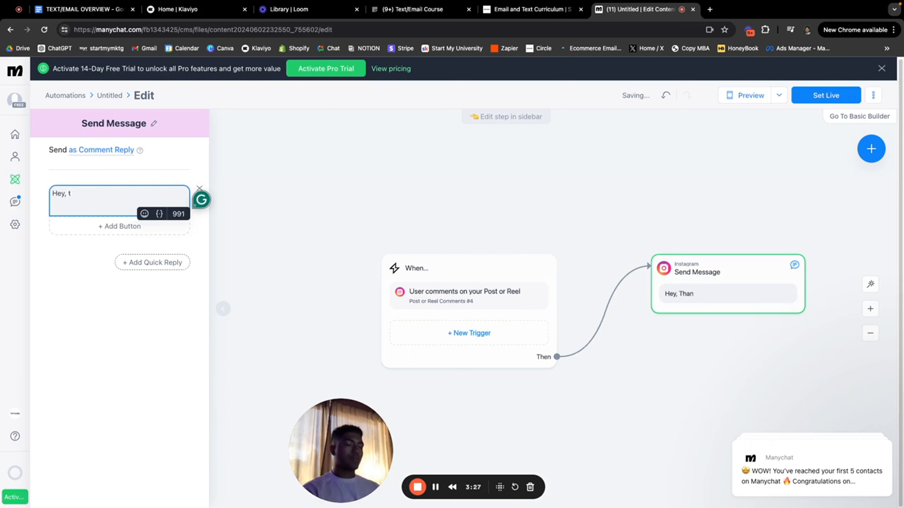
pyautogui.write('nahanks for commenting')
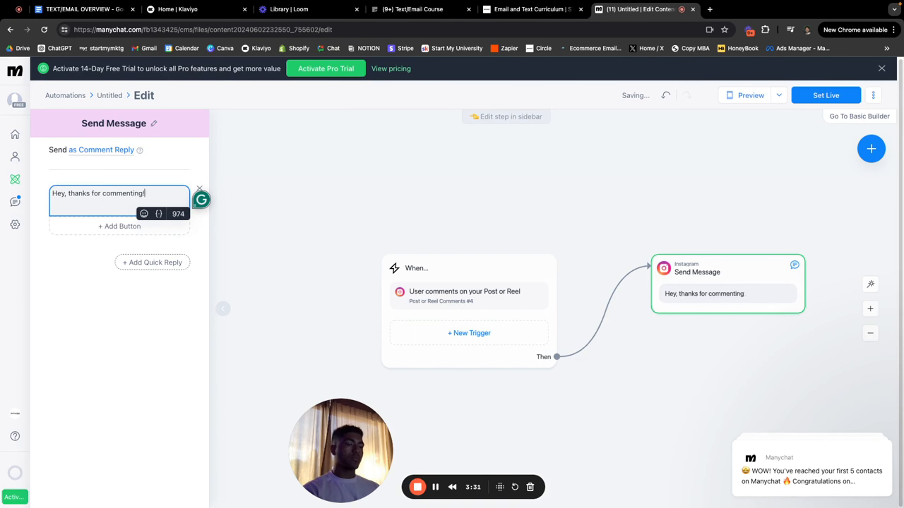
pyautogui.write('! Hit the link bel')
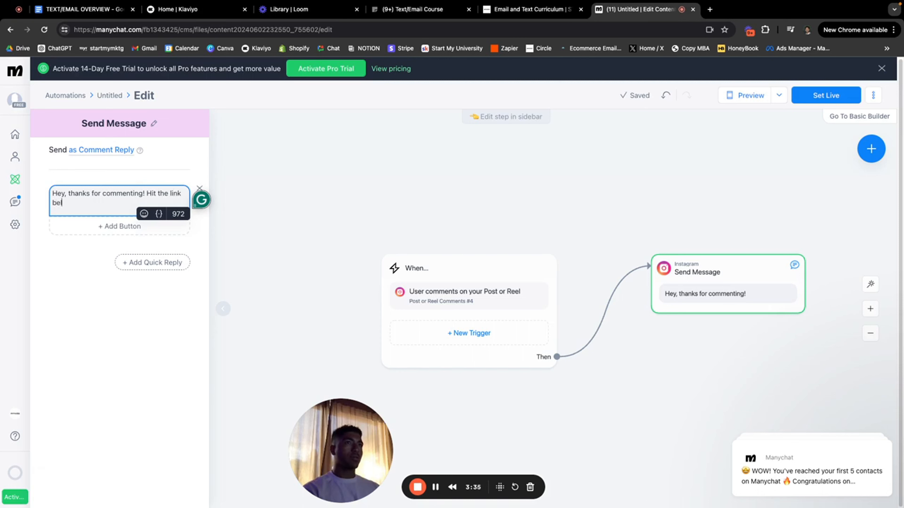
pyautogui.write('ow to be the')
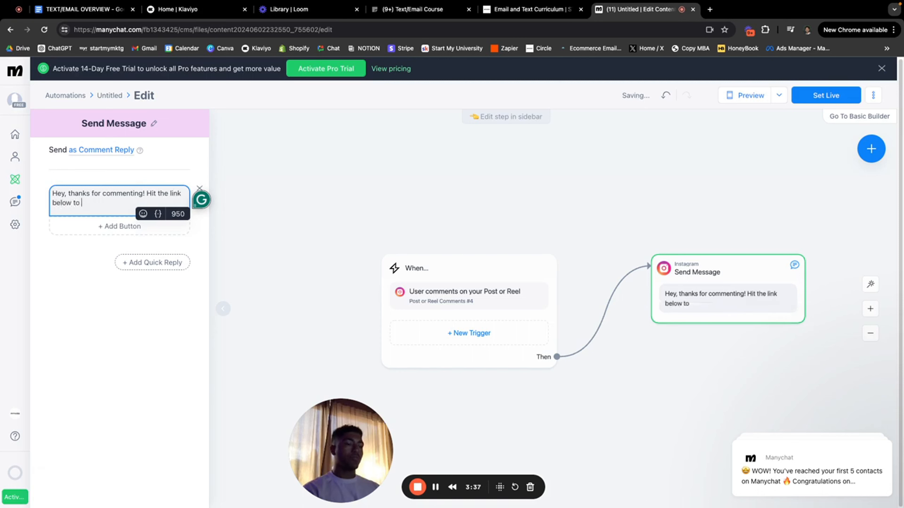
pyautogui.write(' first to know when we drop!')
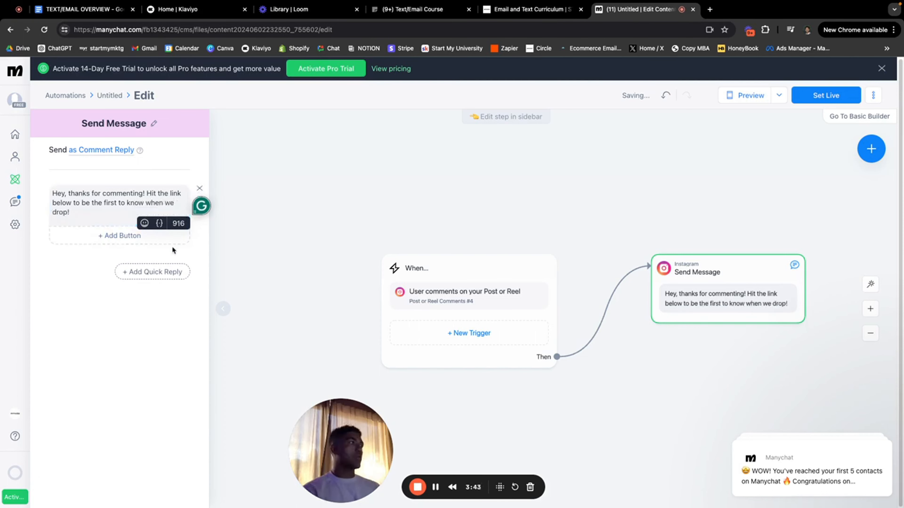
pyautogui.click(102, 231)
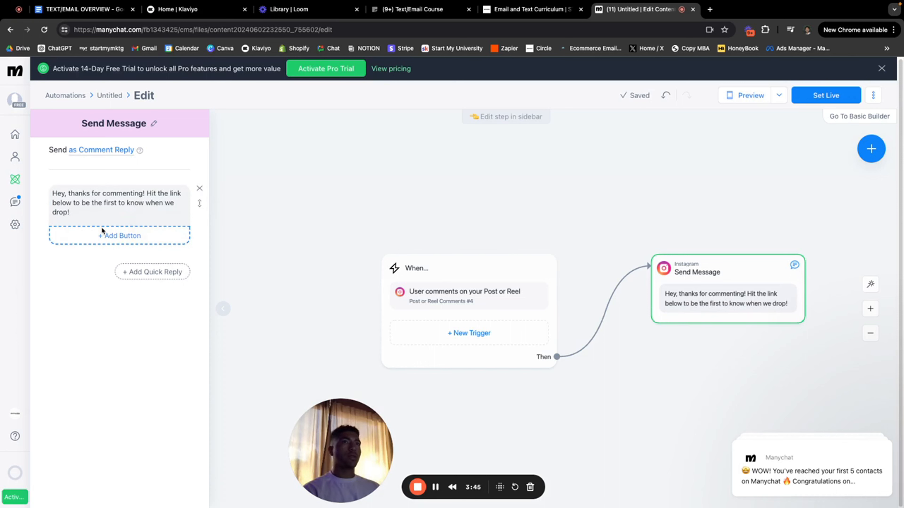
pyautogui.click(102, 231)
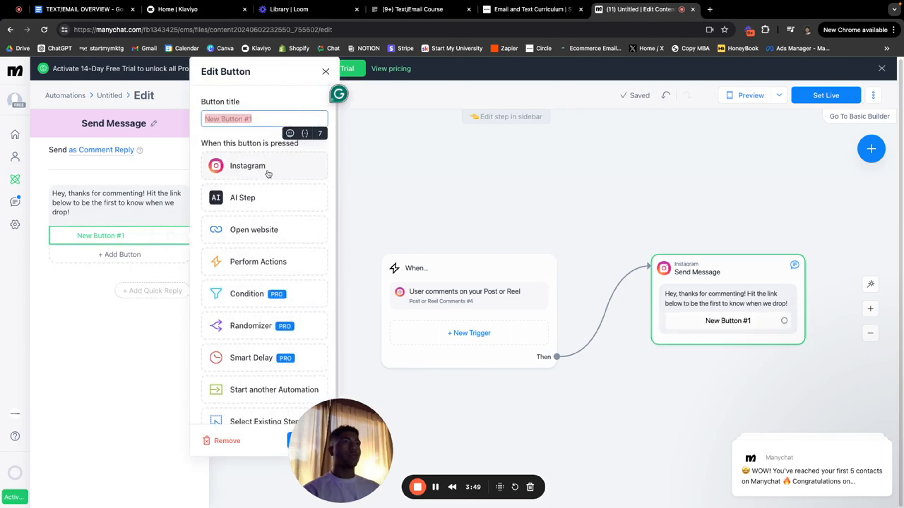
# Step: Set the button action to Open website and title it 'JOIN THE VIP CLUB'
pyautogui.click(262, 232)
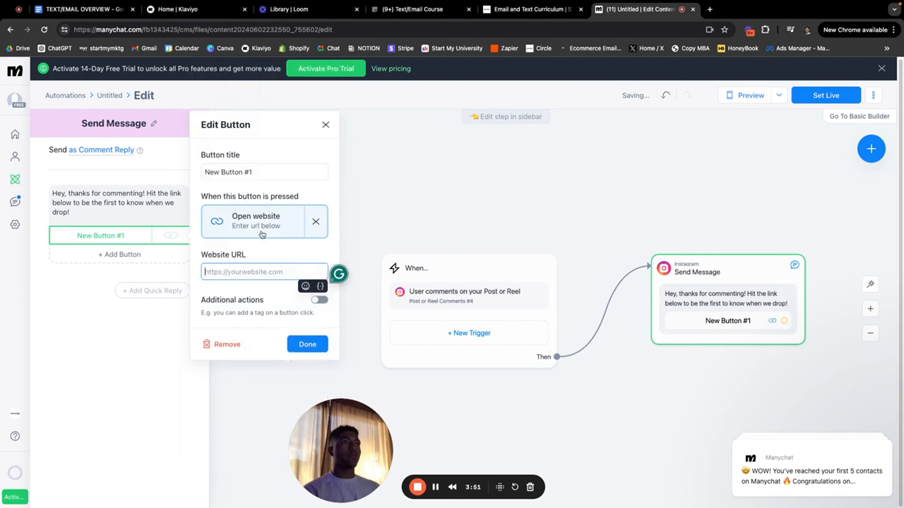
pyautogui.click(264, 172)
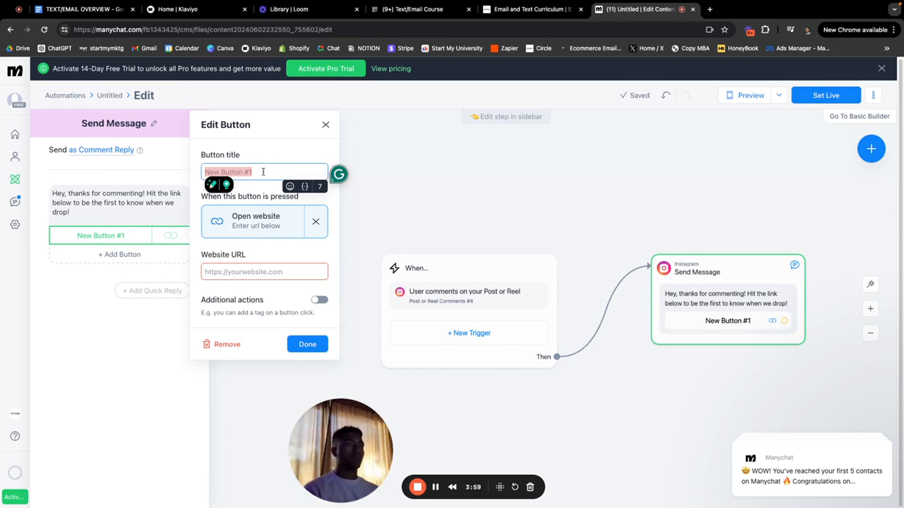
pyautogui.write('ge')
pyautogui.press('BackSpace')
pyautogui.press('BackSpace')
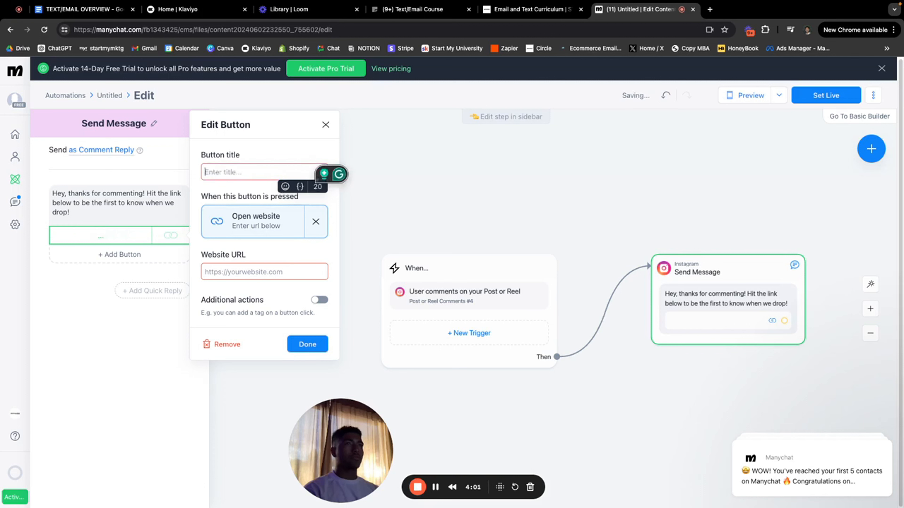
pyautogui.write('JOIN TH')
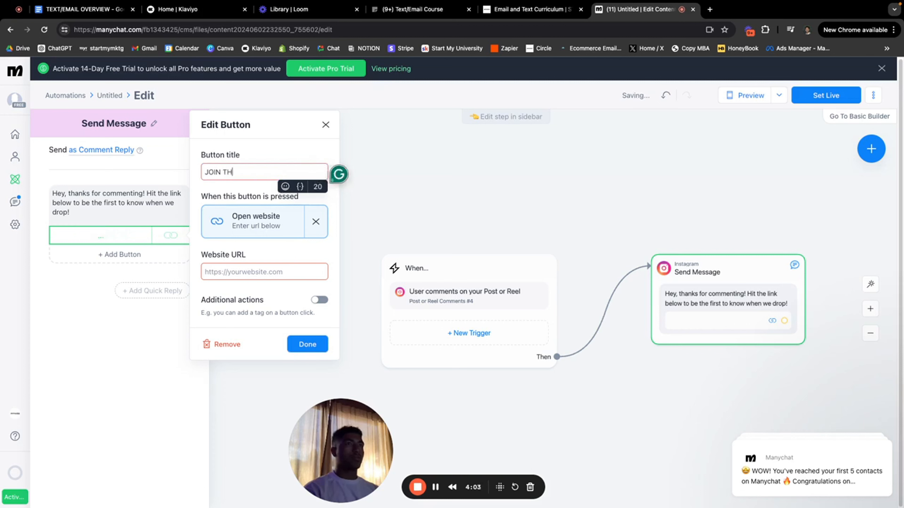
pyautogui.write('E VIP CLIB')
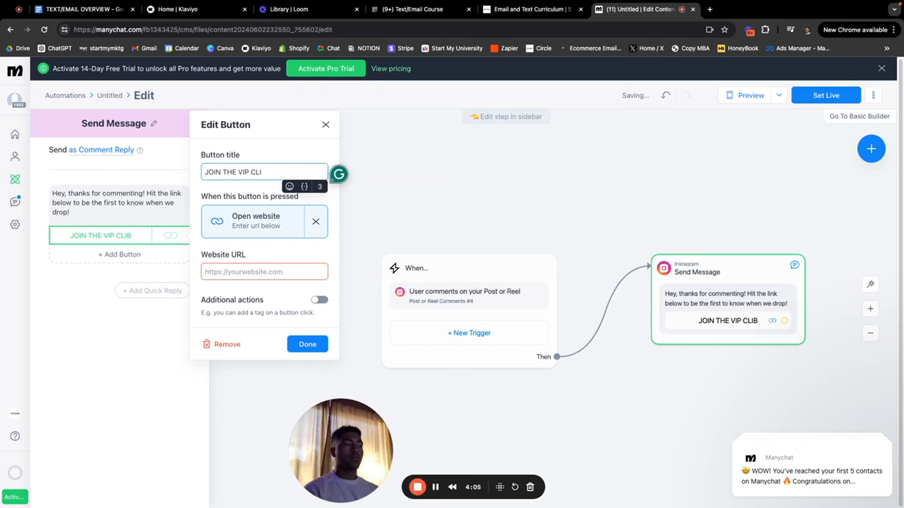
pyautogui.write('B')
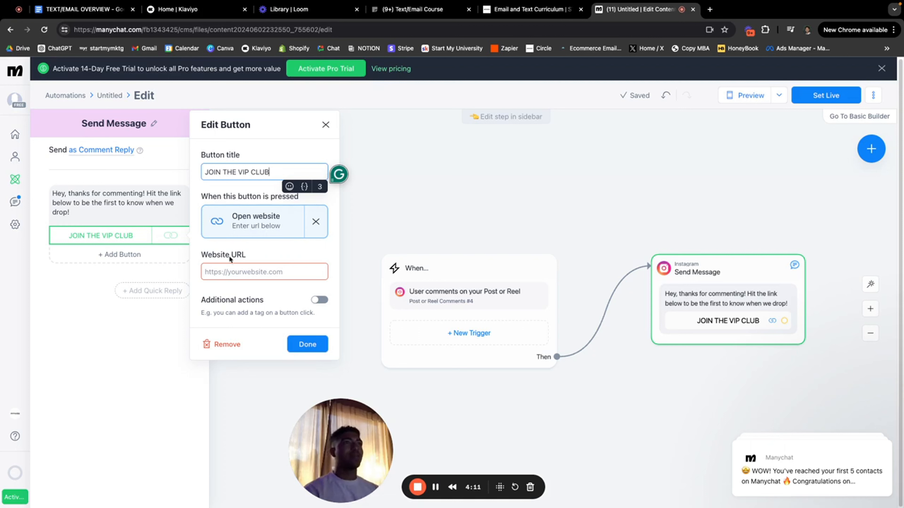
pyautogui.click(240, 270)
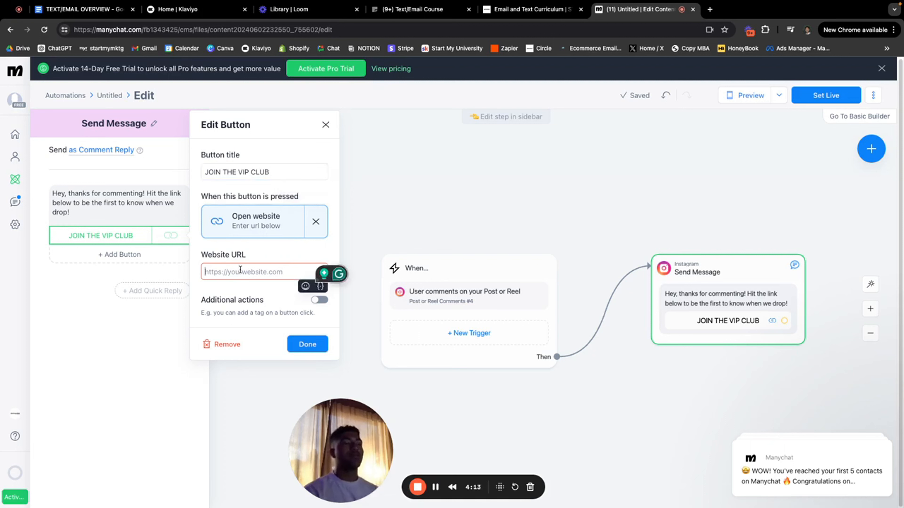